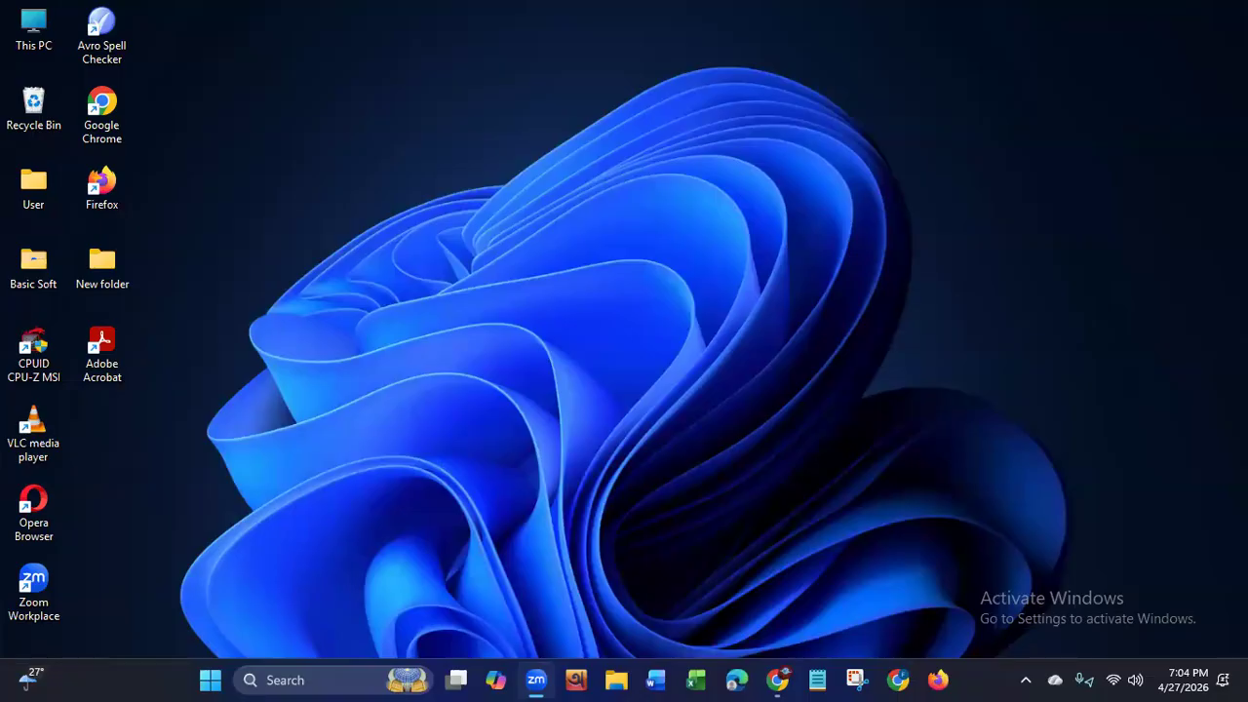
Step: Refresh the desktop, then launch Chrome under the 2009 profile and close it again
right_click(407, 284)
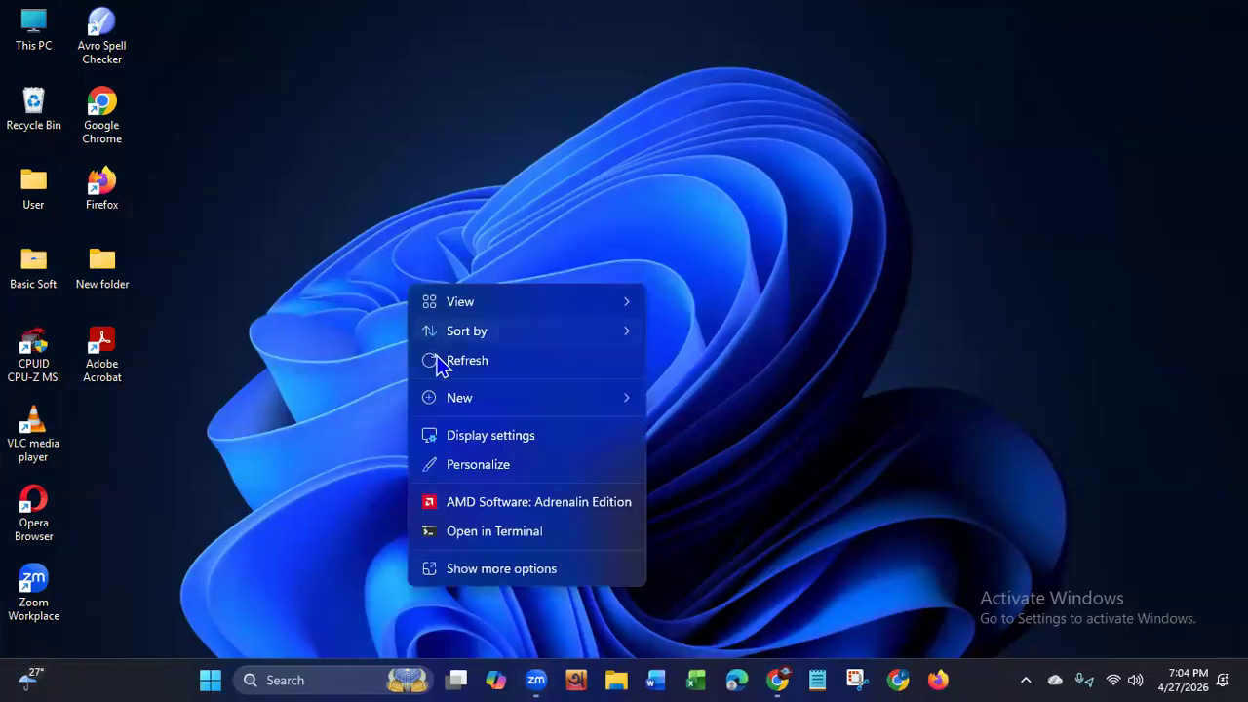
click(437, 357)
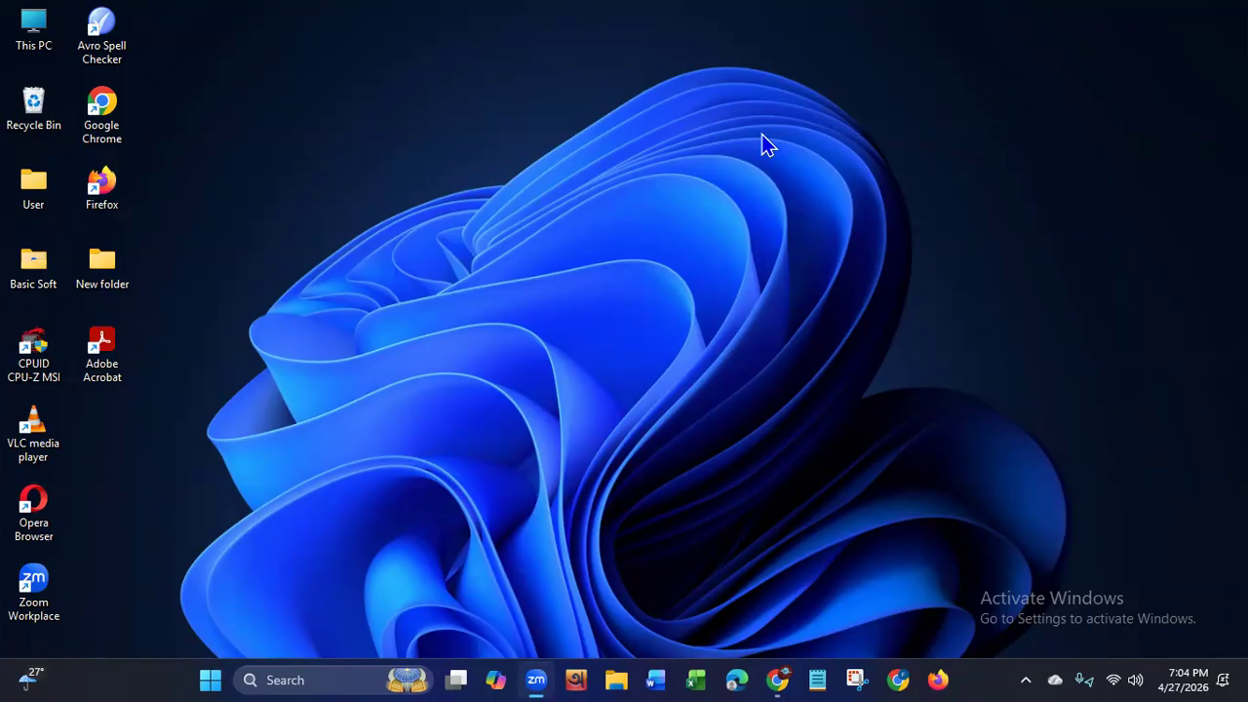
double_click(117, 134)
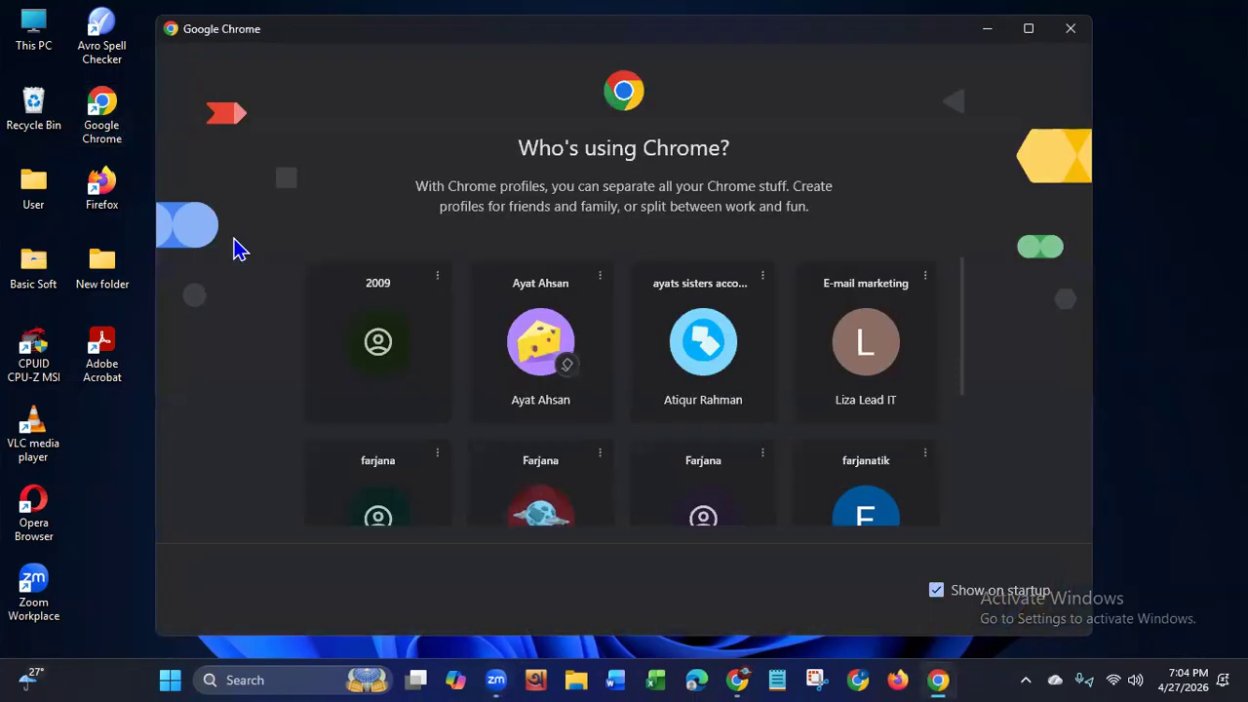
click(338, 379)
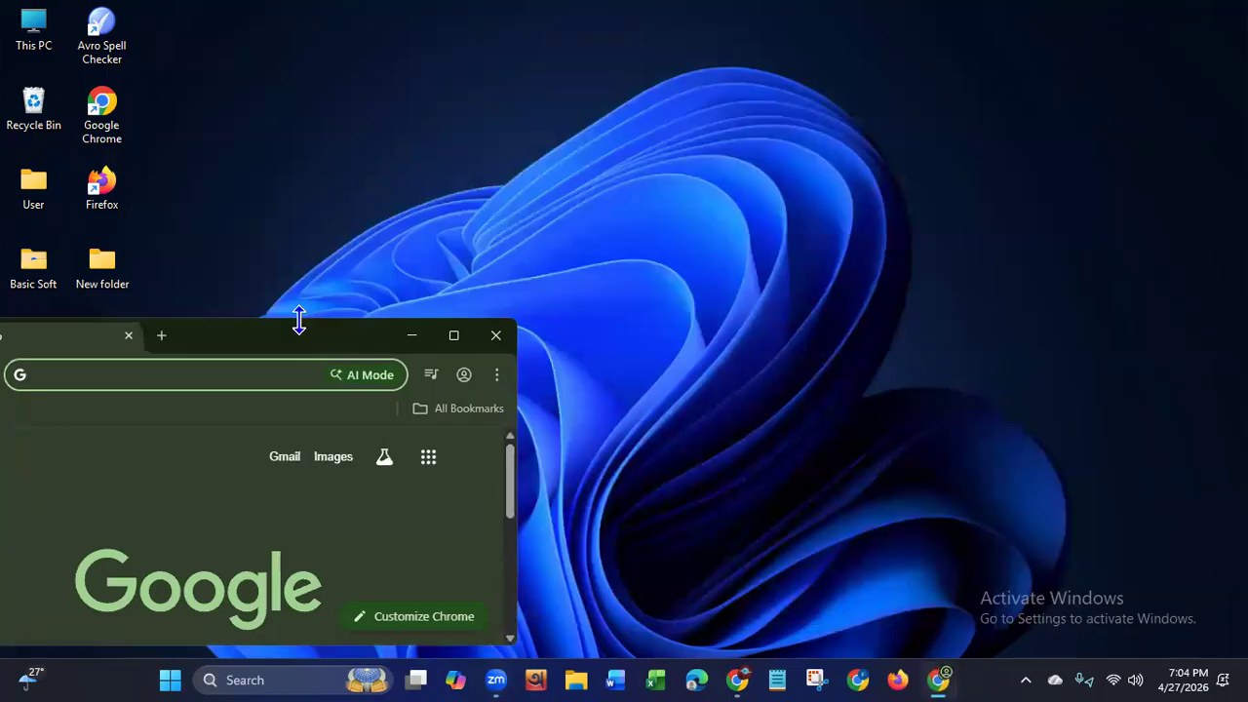
double_click(284, 345)
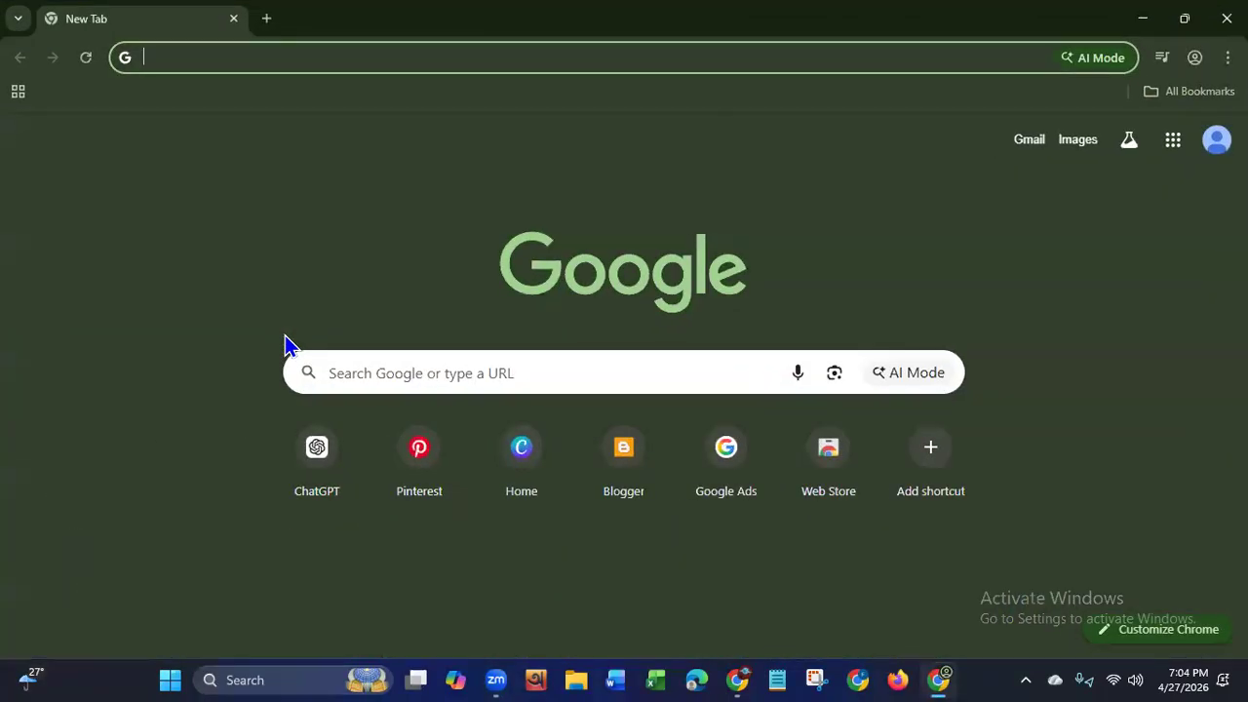
click(1175, 97)
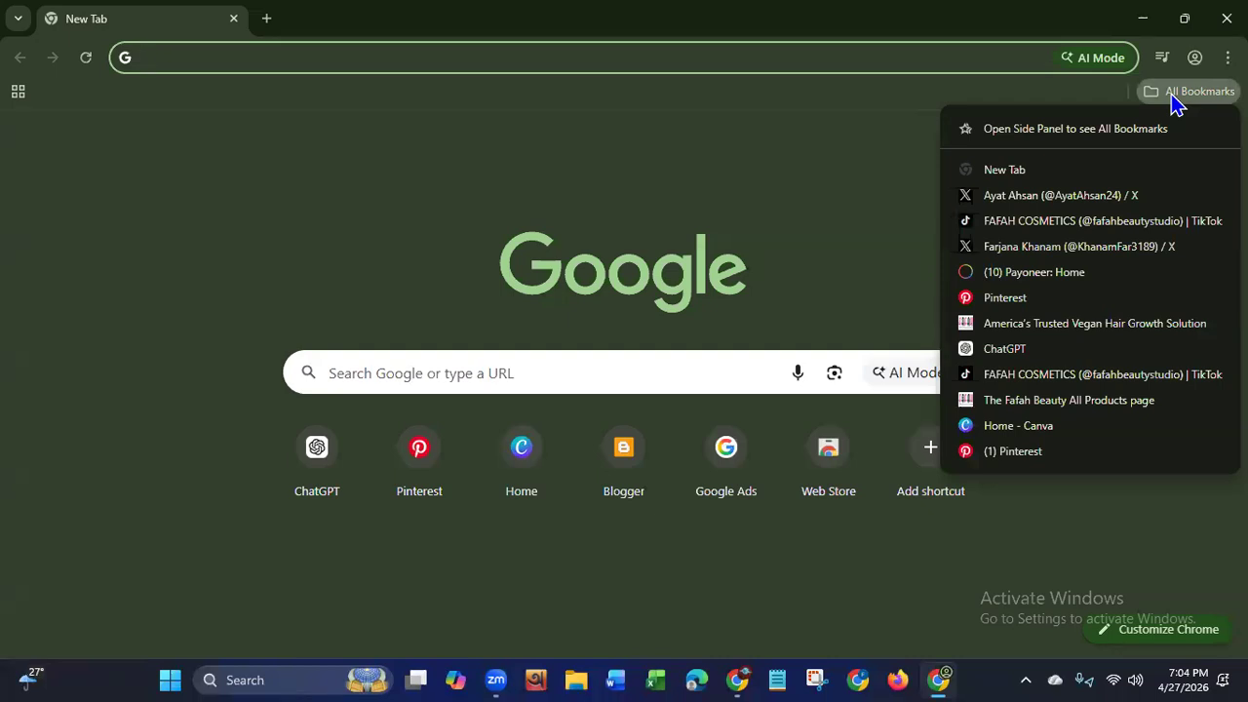
click(1227, 19)
Step: Relaunch Chrome under the E-mail marketing profile, maximized, with its bookmarks shown
double_click(110, 149)
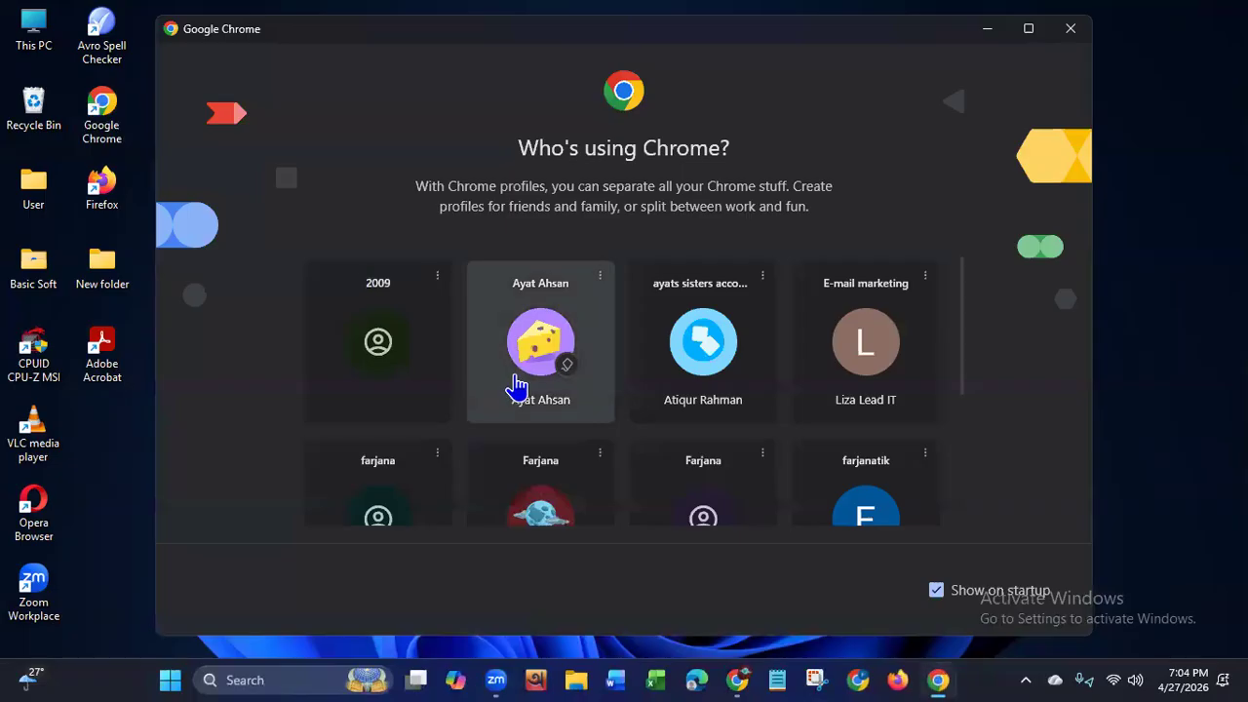
click(836, 385)
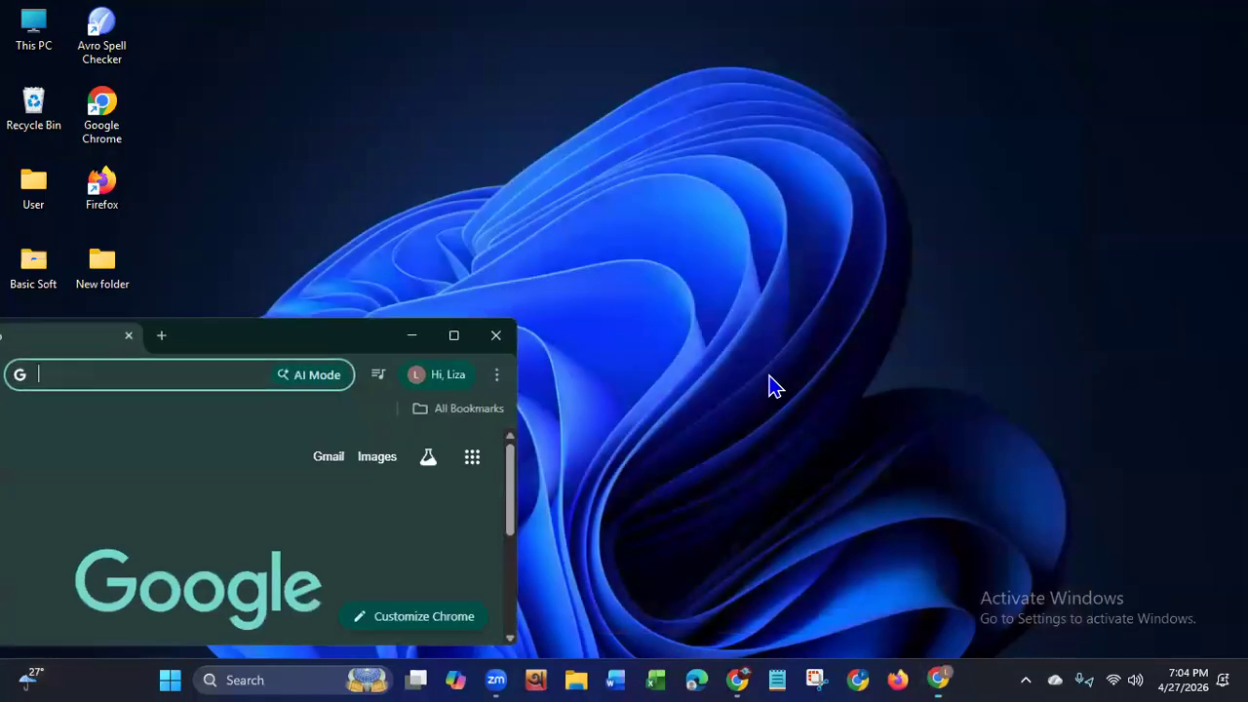
double_click(205, 341)
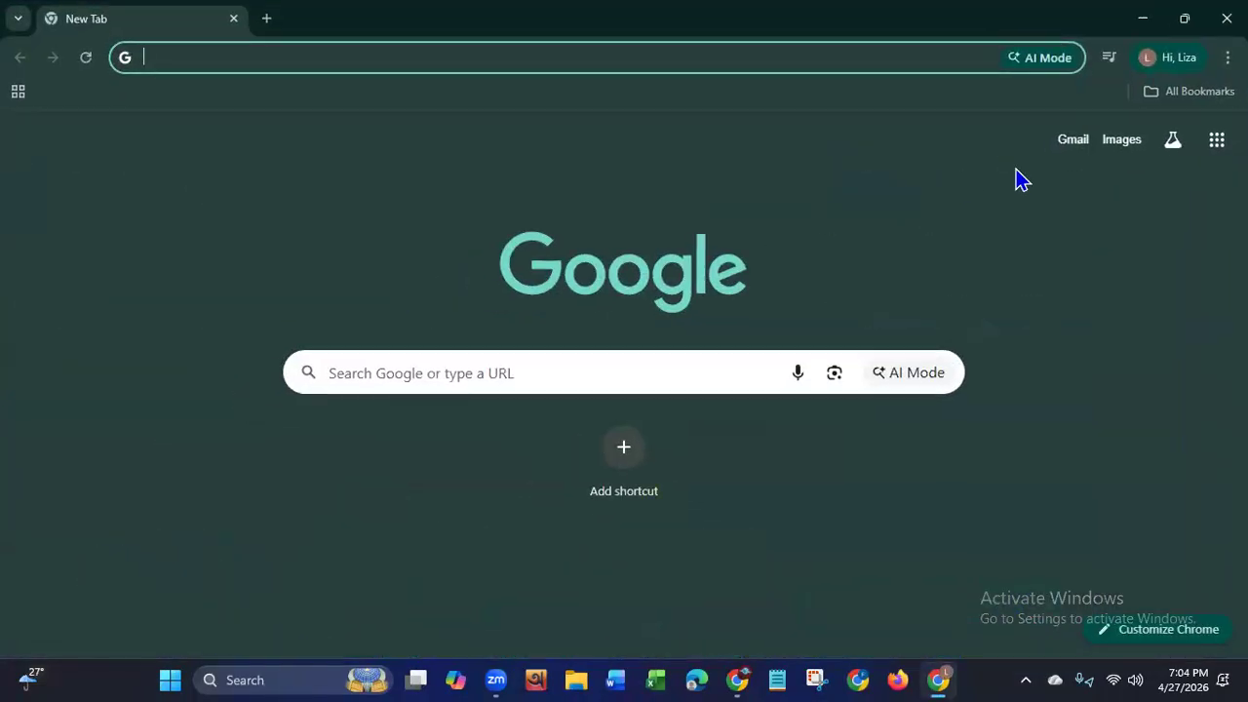
click(1184, 94)
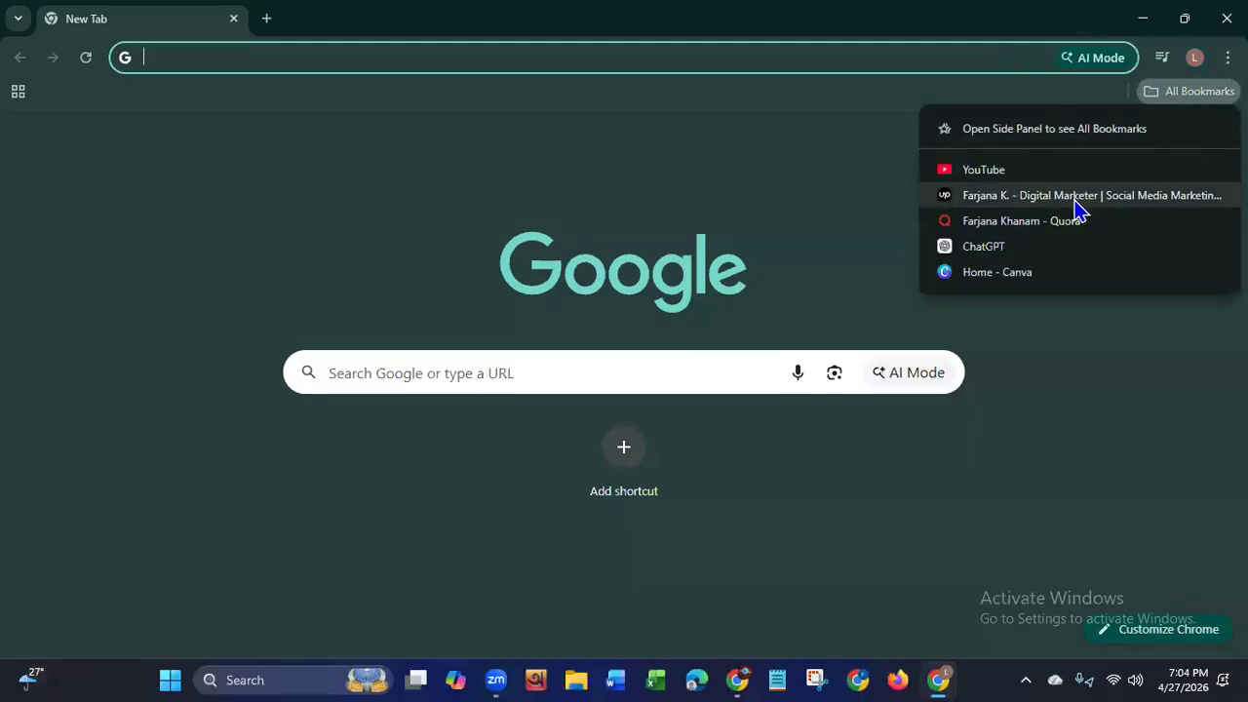
Step: Log in to Upwork from the bookmarked profile page using the account e-mail and saved password
click(1078, 200)
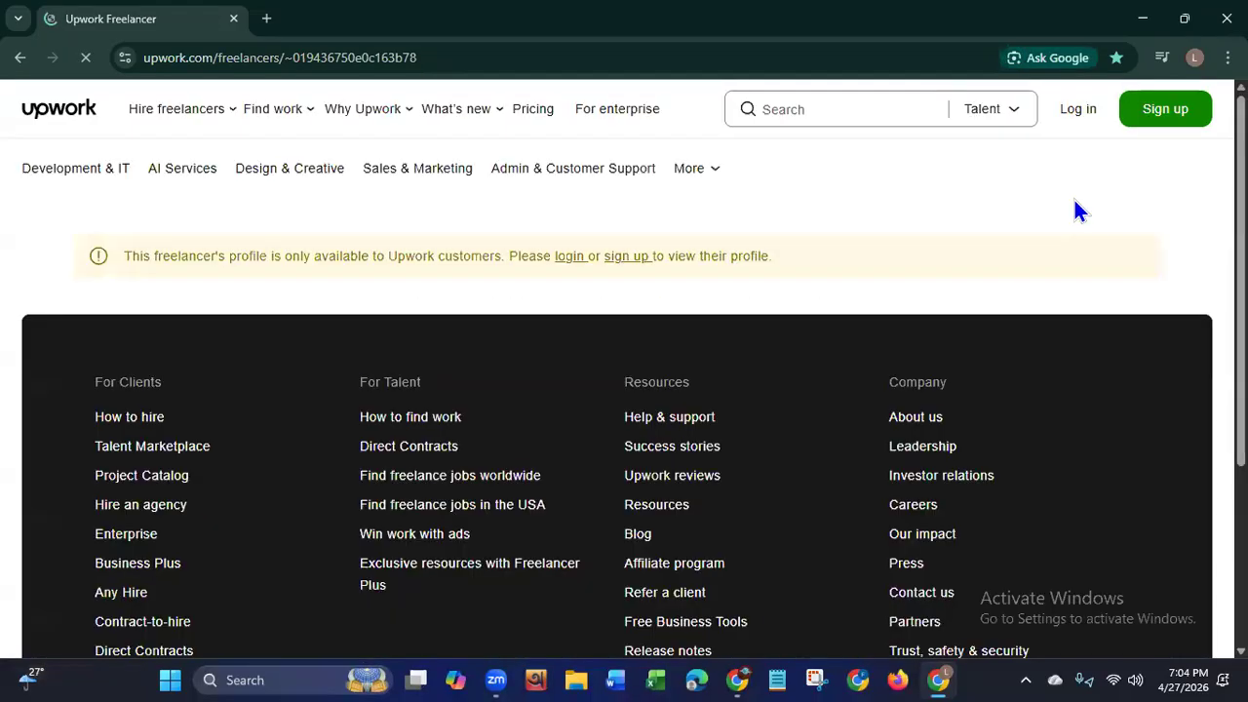
click(1080, 109)
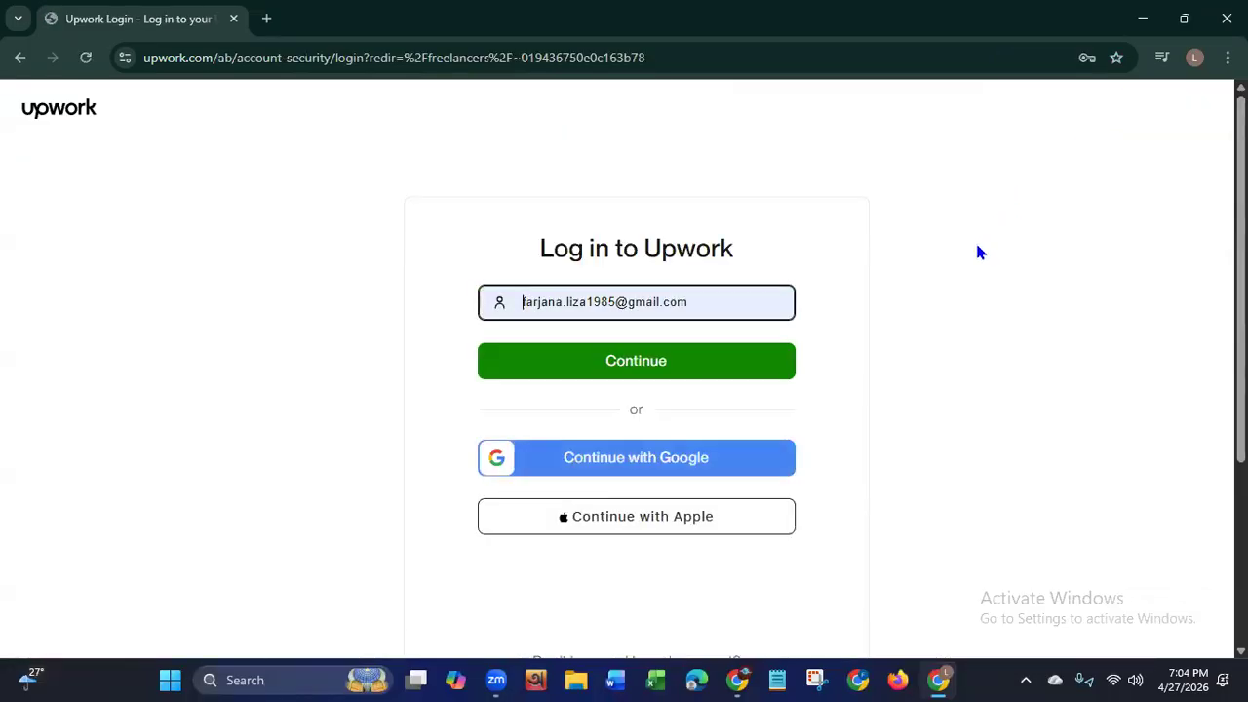
click(674, 360)
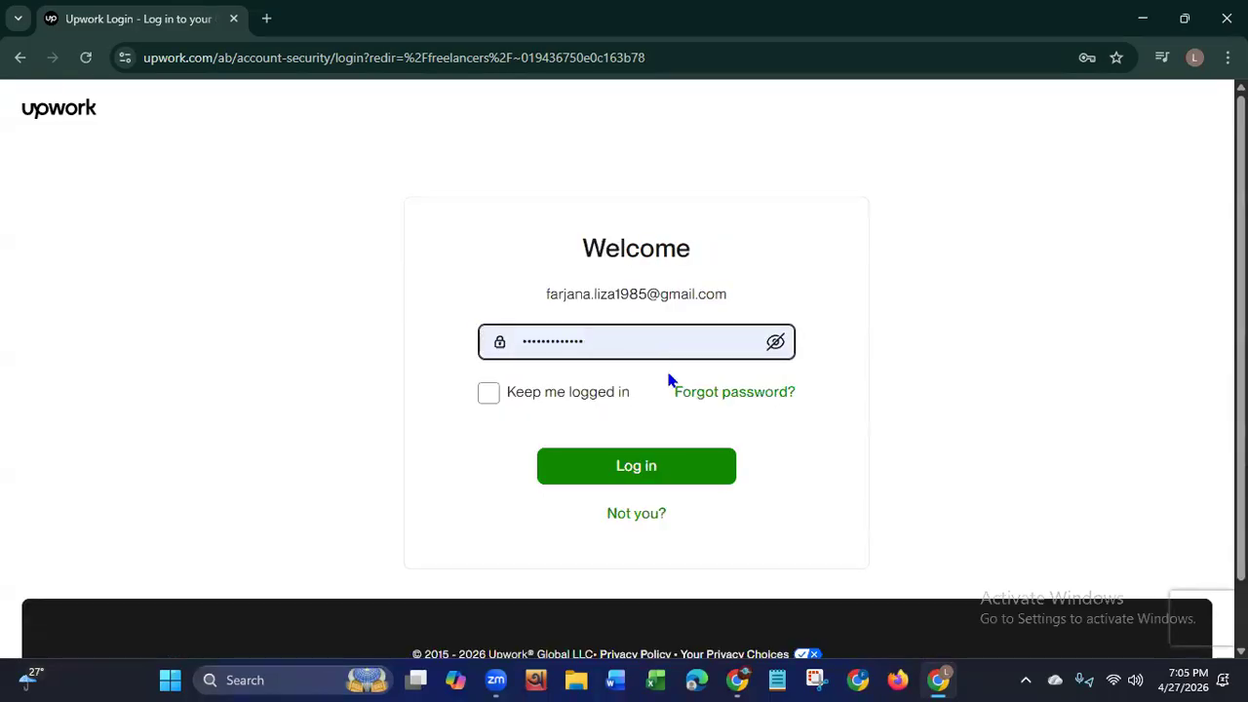
click(644, 470)
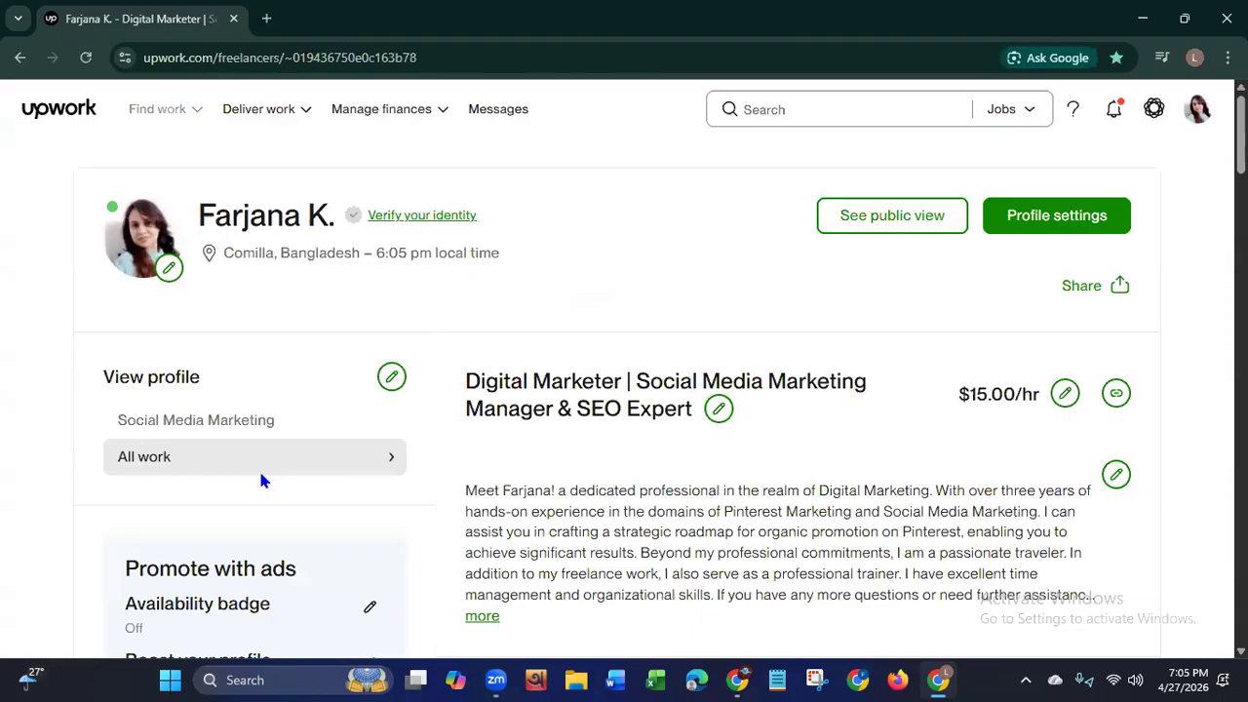
Step: Review the approved Facebook project notifications, scroll the profile, and open the header search box
click(1112, 113)
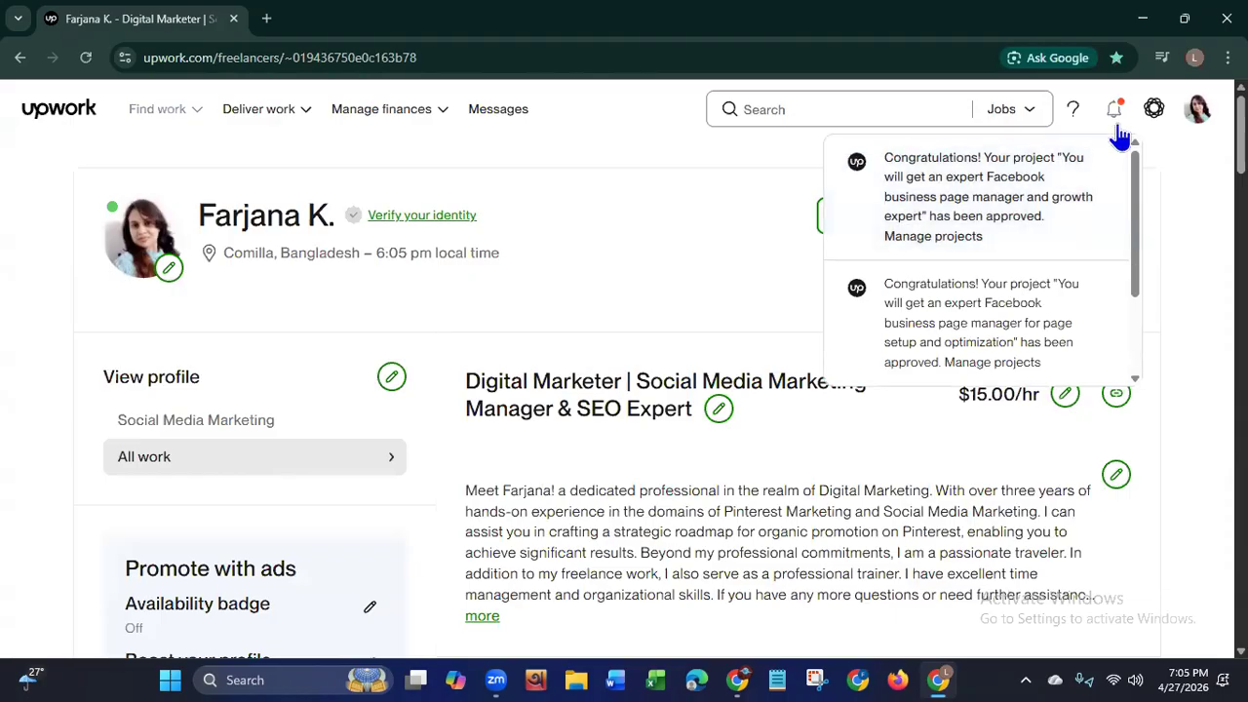
click(1114, 111)
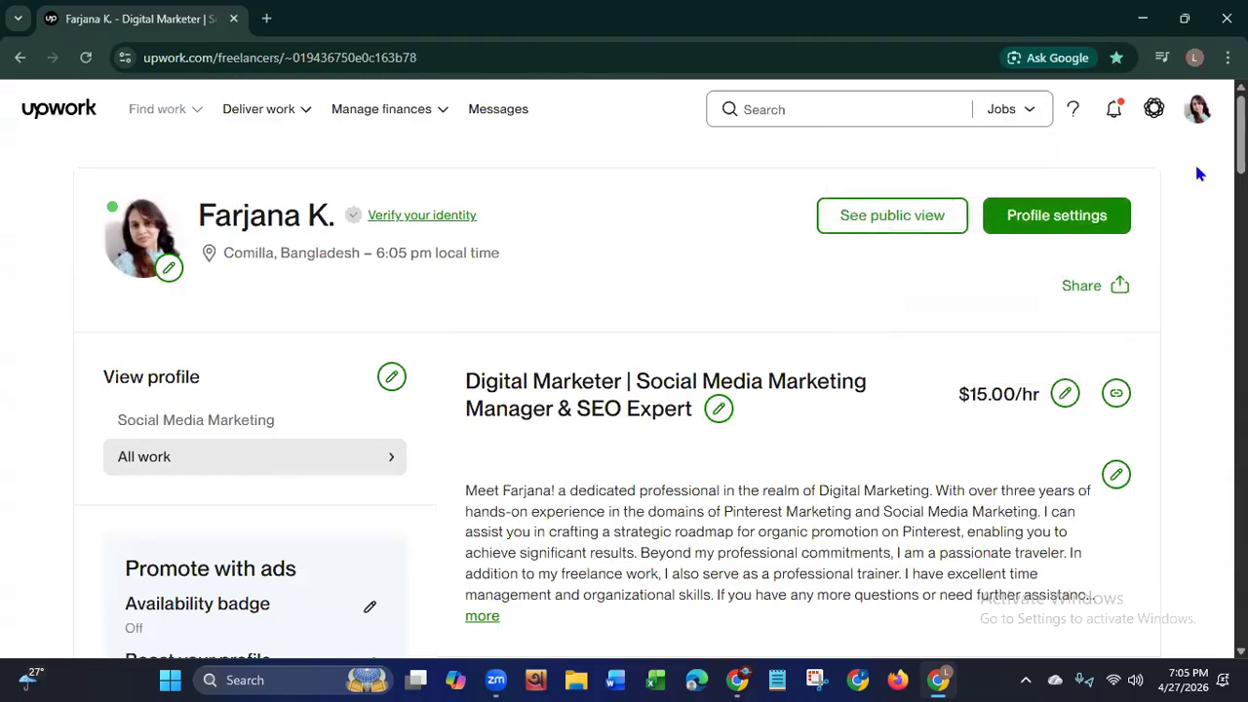
scroll(634, 375, down, 4)
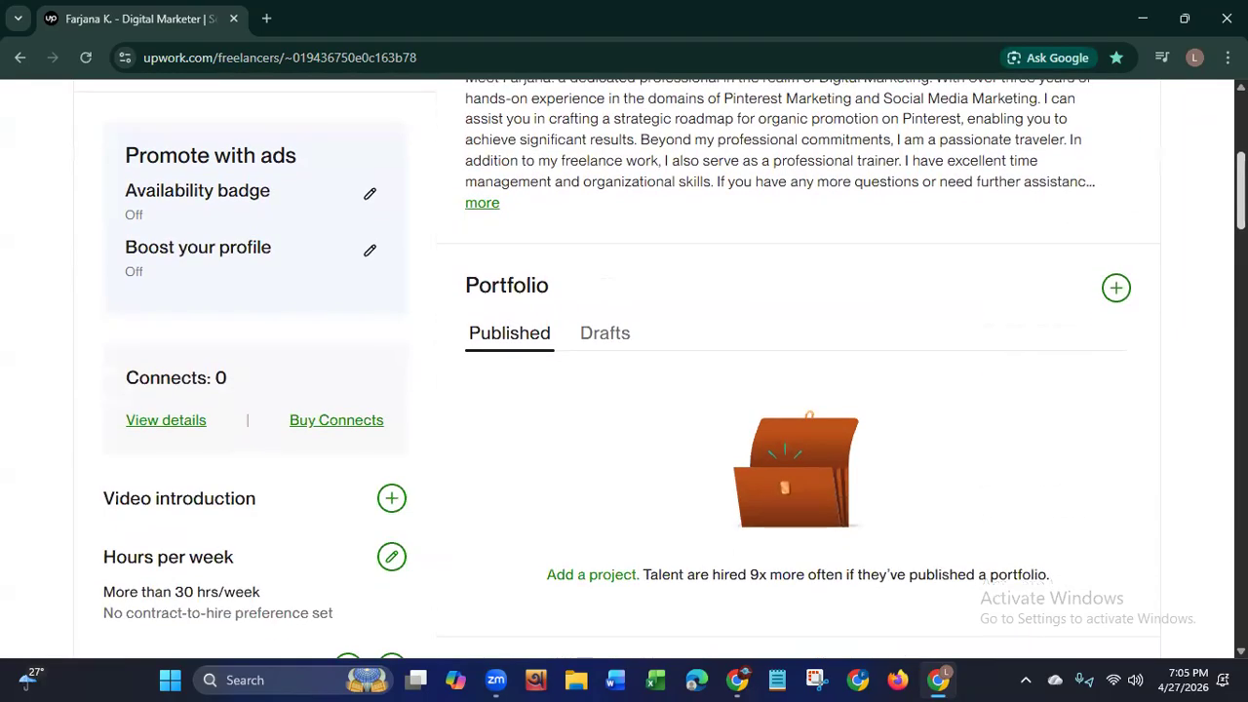
scroll(619, 369, up, 1)
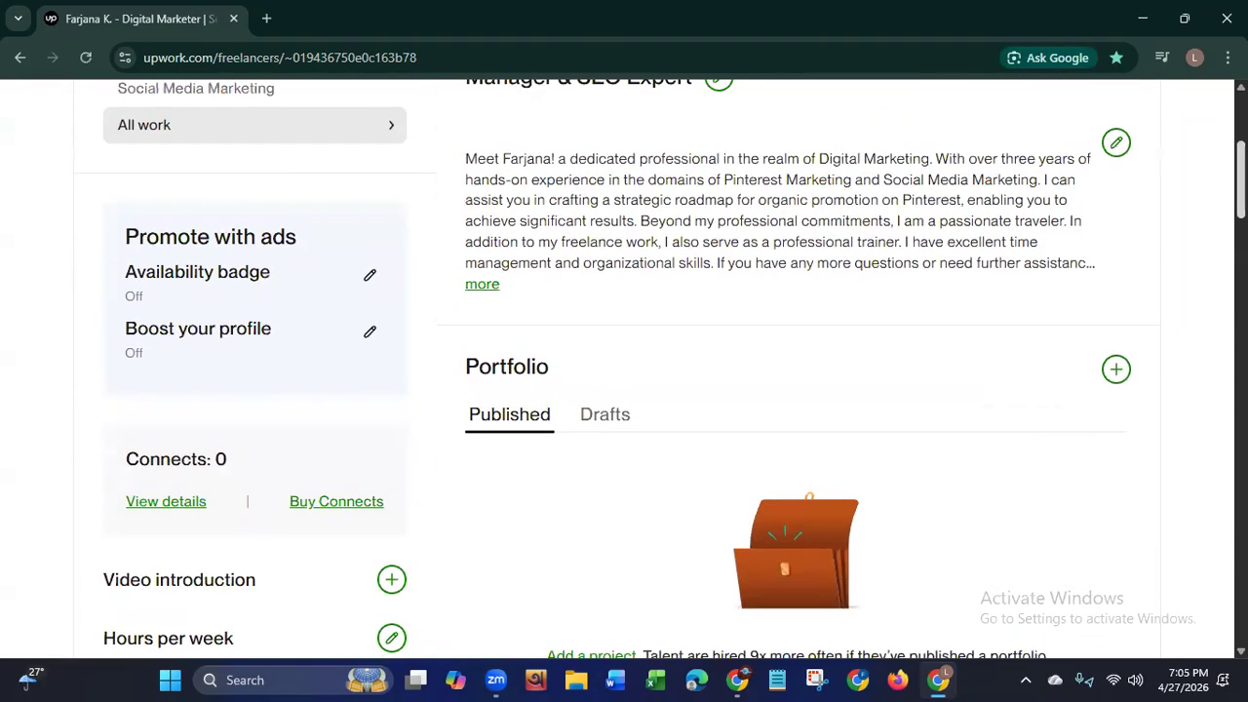
scroll(1219, 198, up, 4)
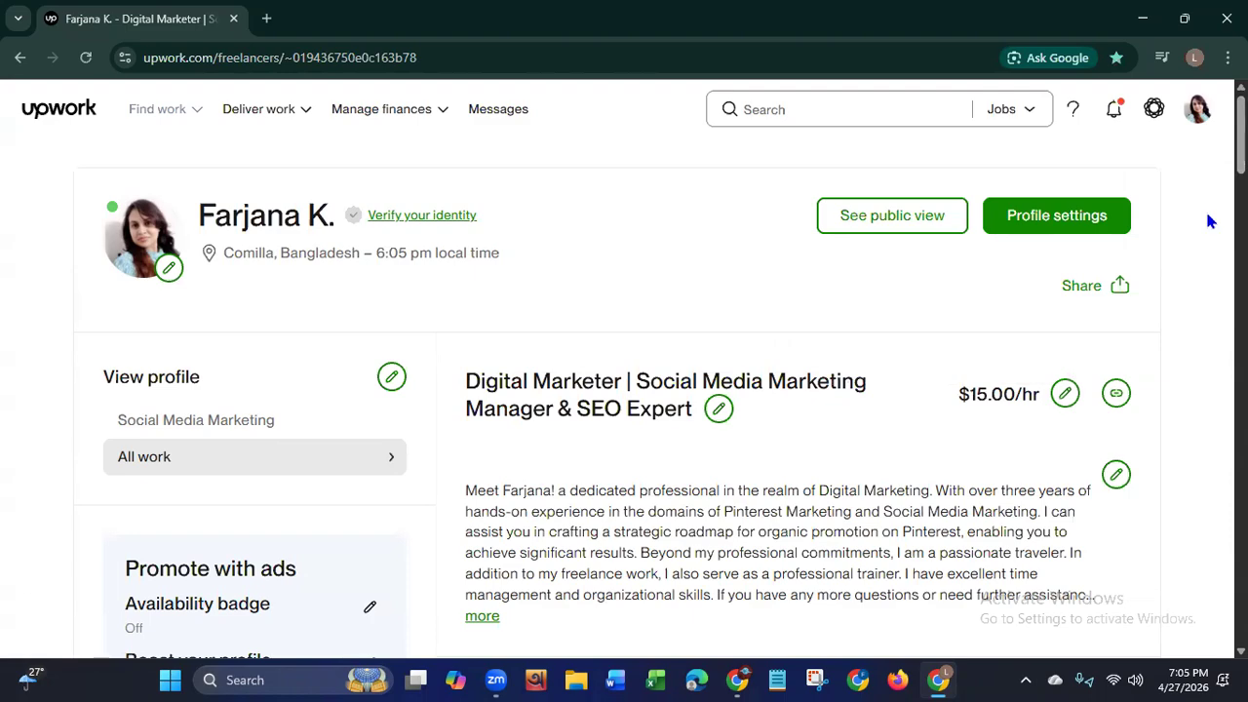
click(768, 107)
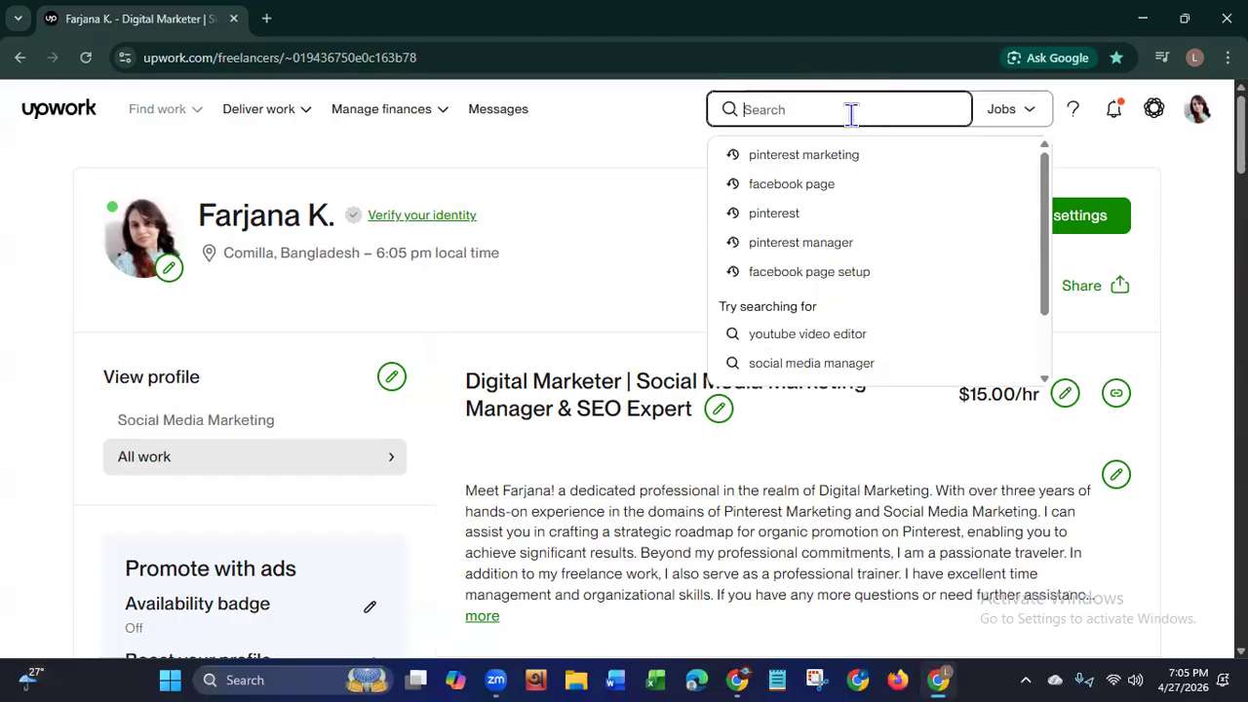
Step: Search jobs for 'facebook marketing' and sort the results by Most Recent
text(Face)
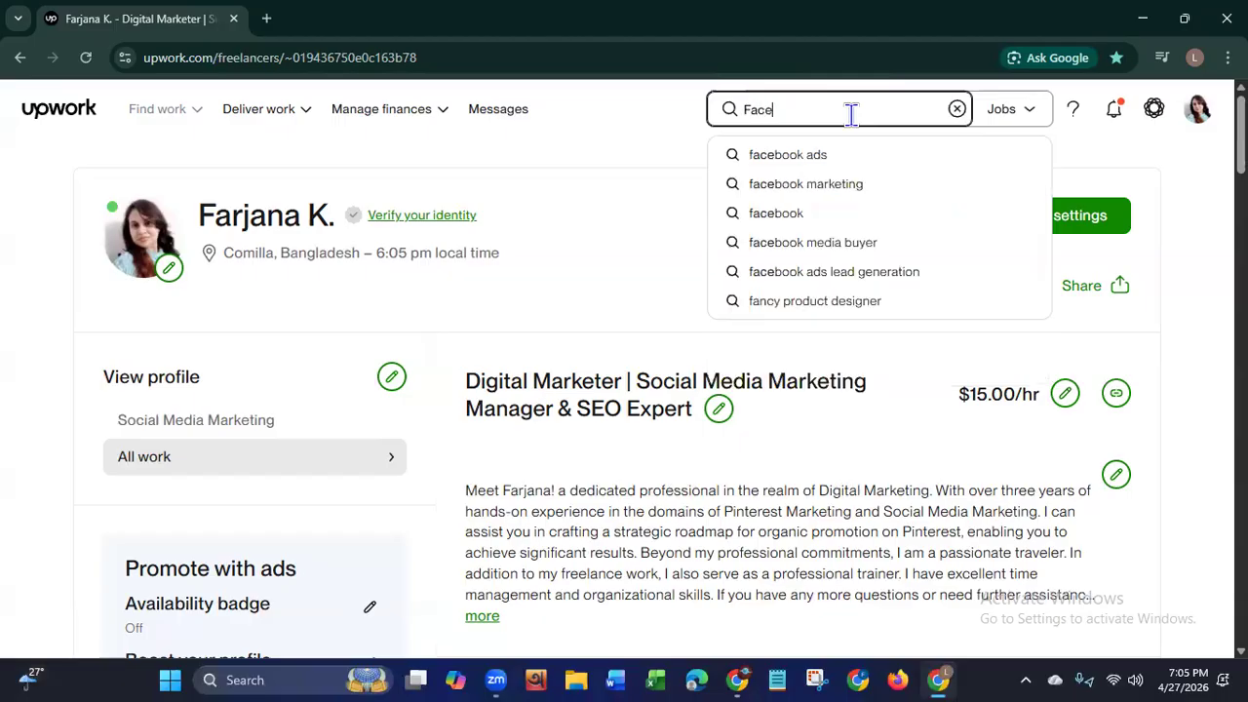
text(book)
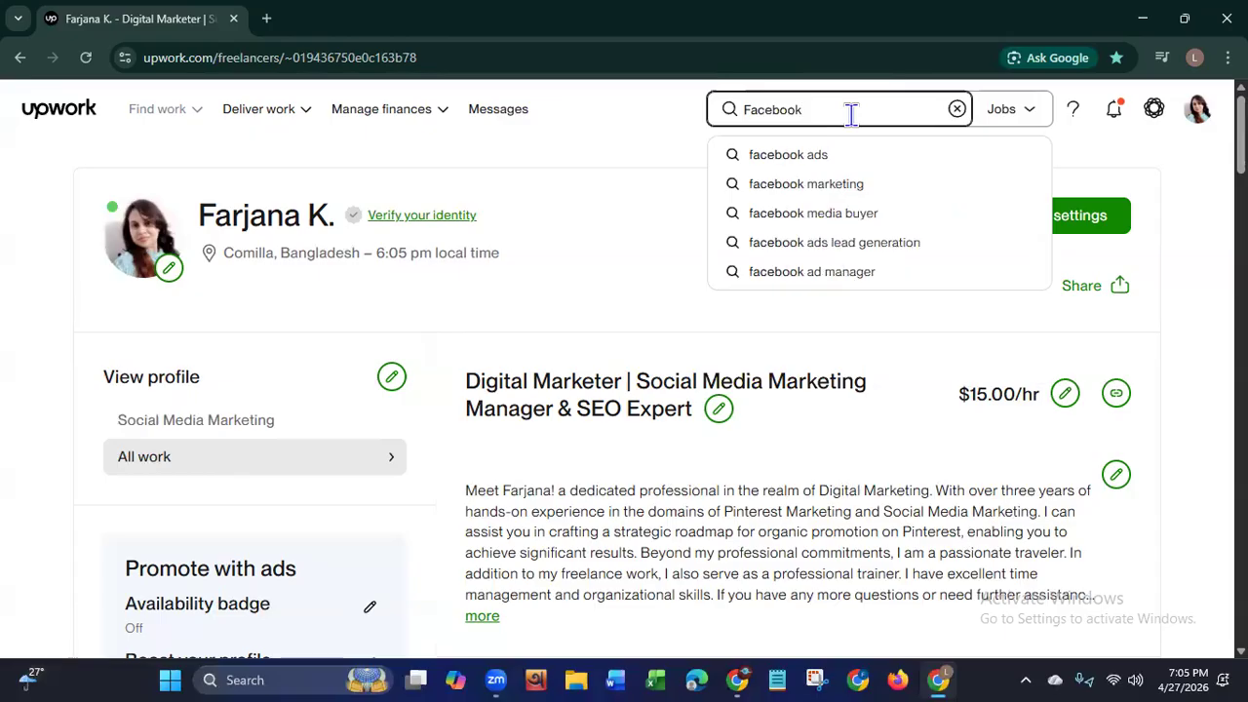
click(839, 185)
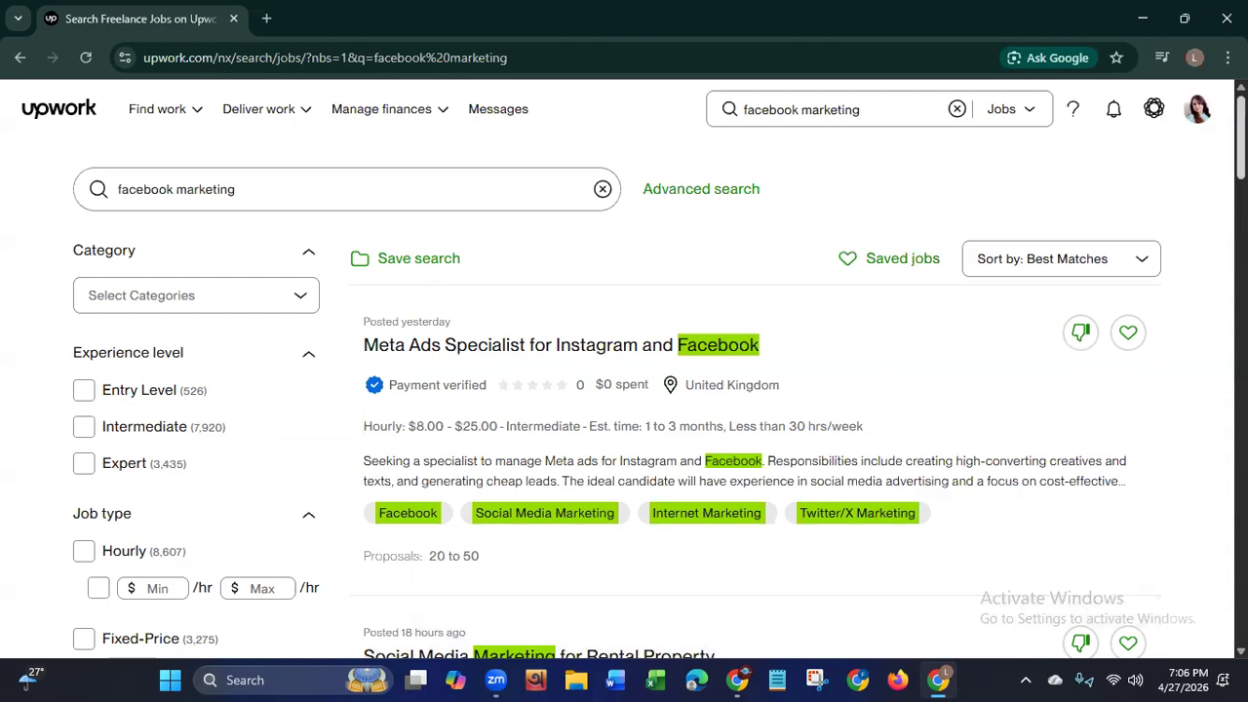
scroll(777, 575, down, 2)
scroll(660, 369, down, 1)
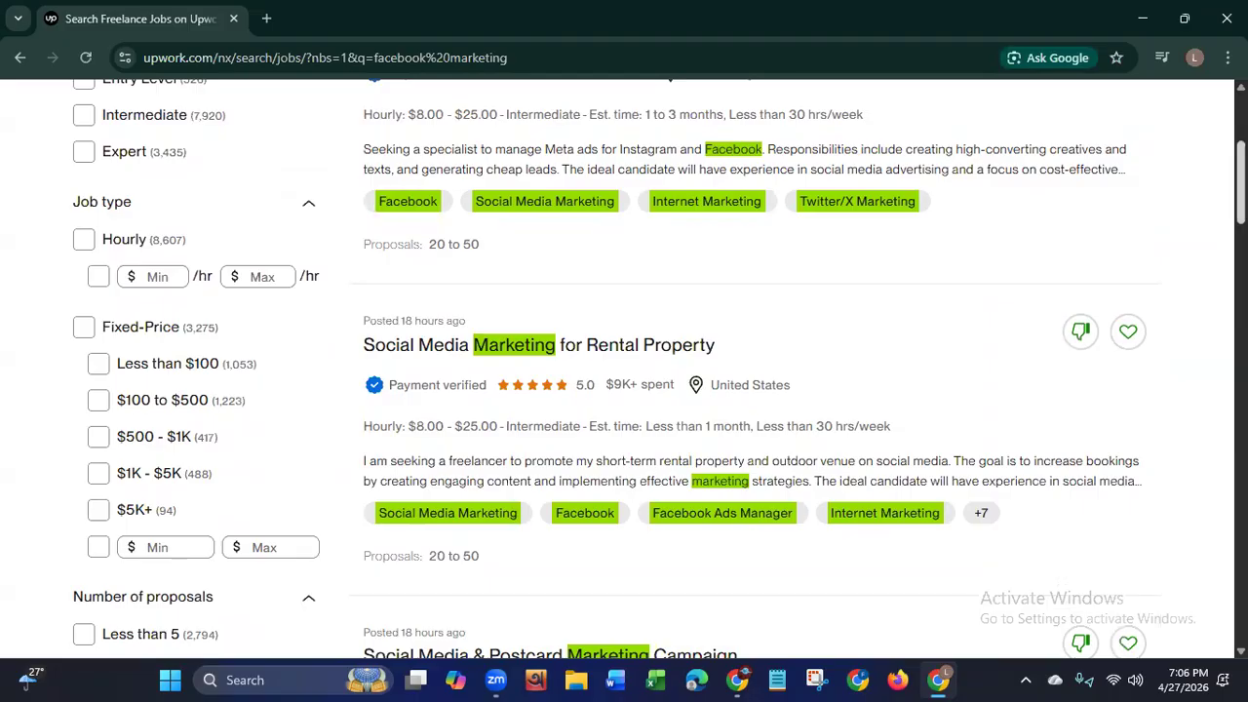
scroll(1117, 182, up, 3)
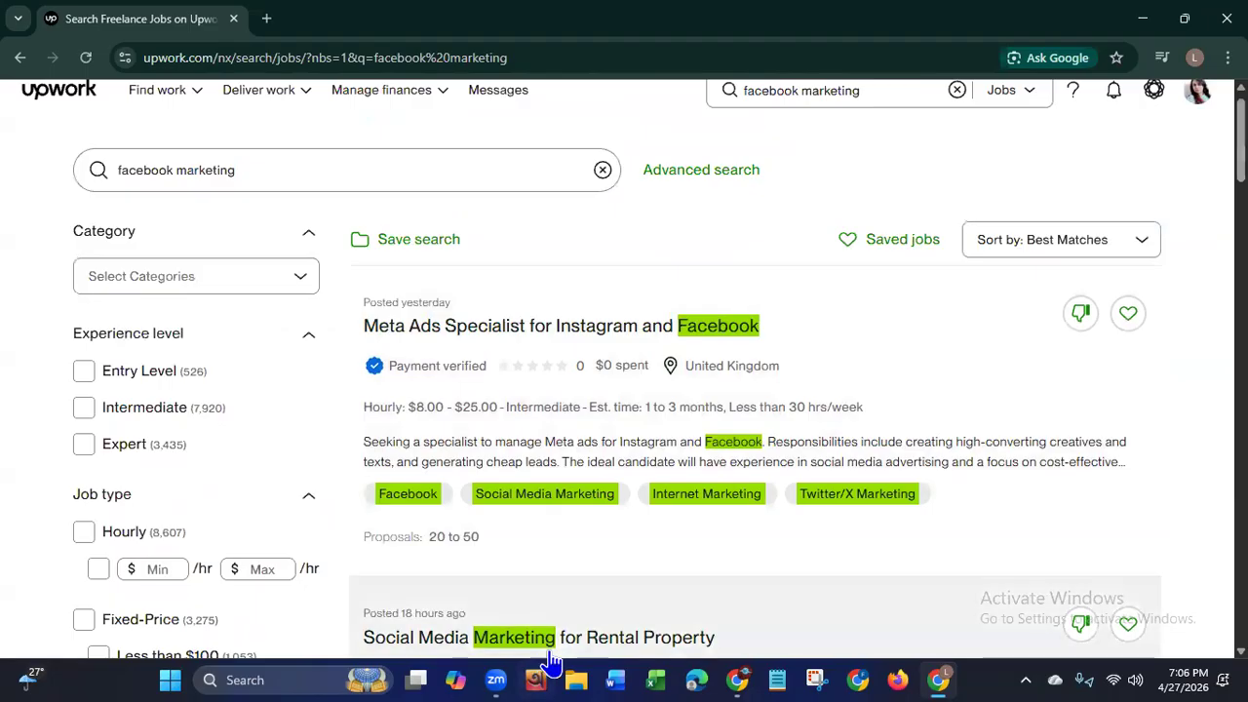
click(1036, 248)
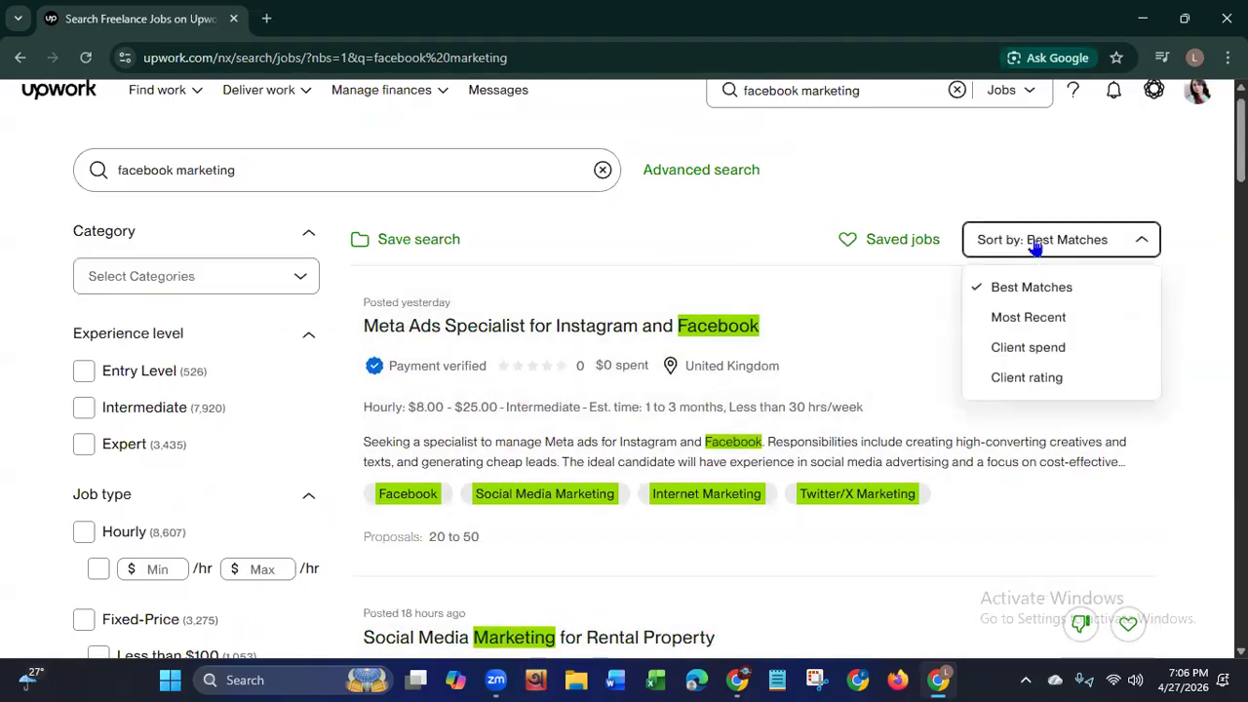
click(1019, 319)
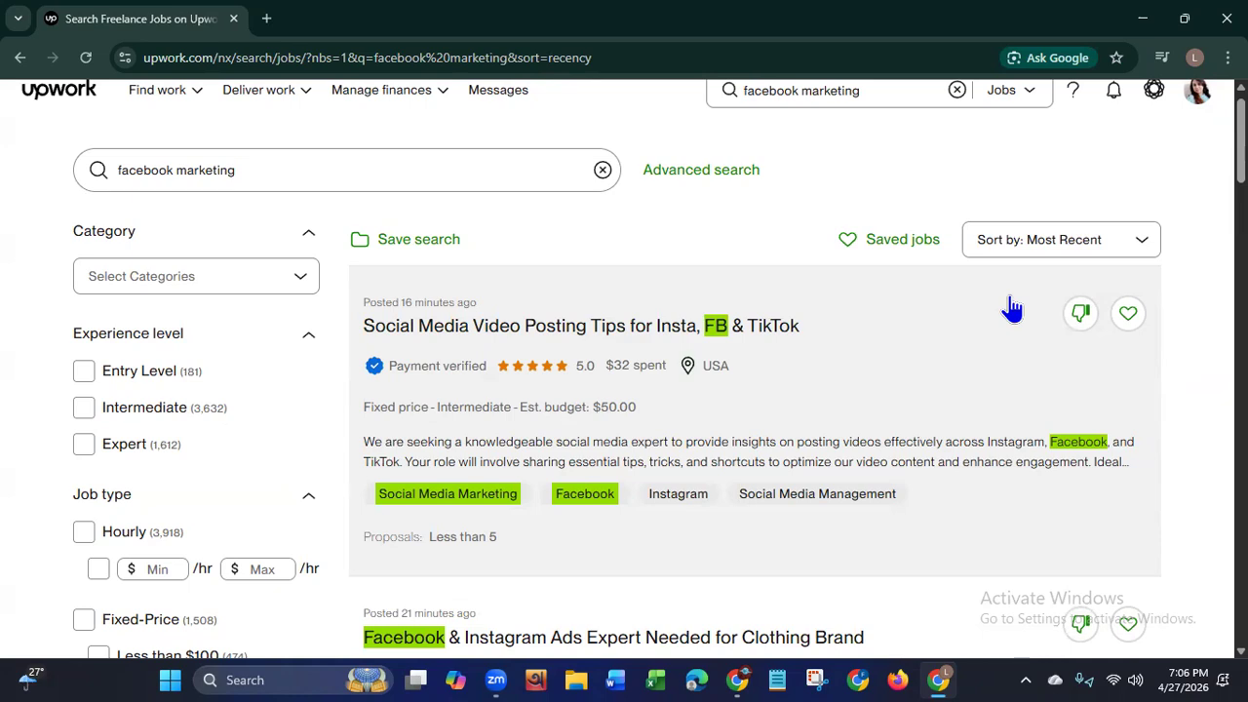
Step: Scroll through the first page of 'facebook marketing' results down to the pagination and back up
click(244, 170)
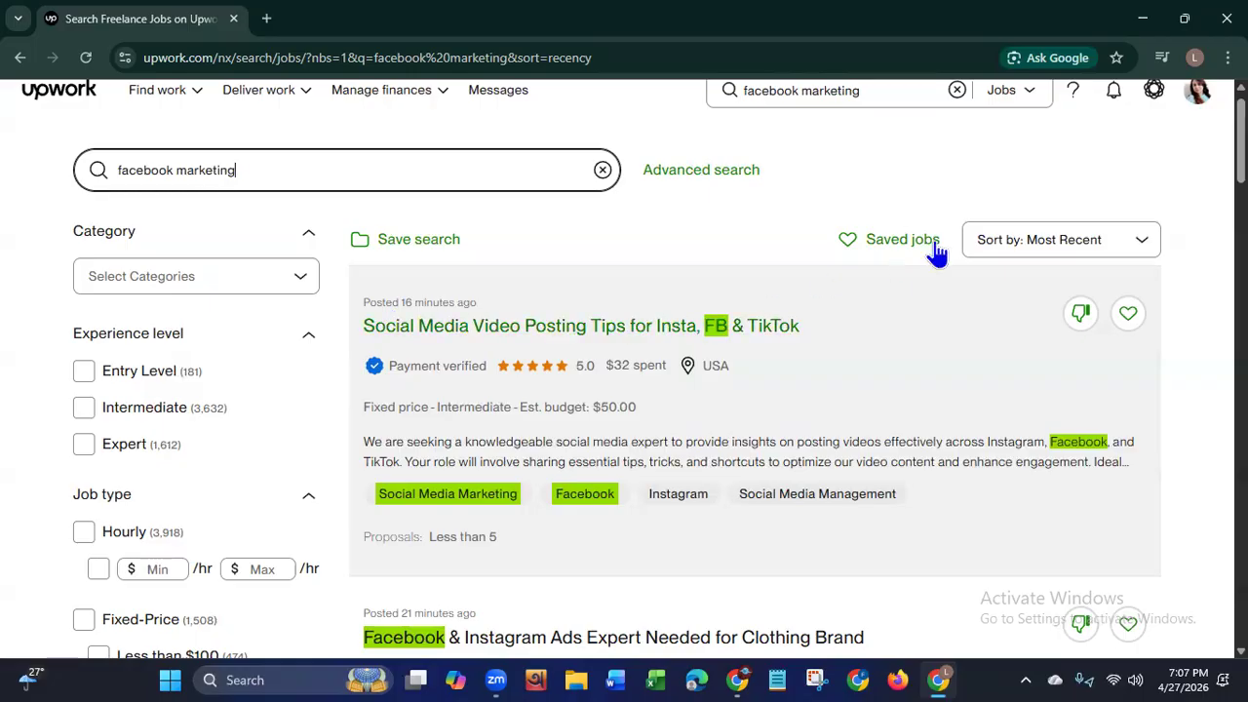
scroll(660, 369, down, 4)
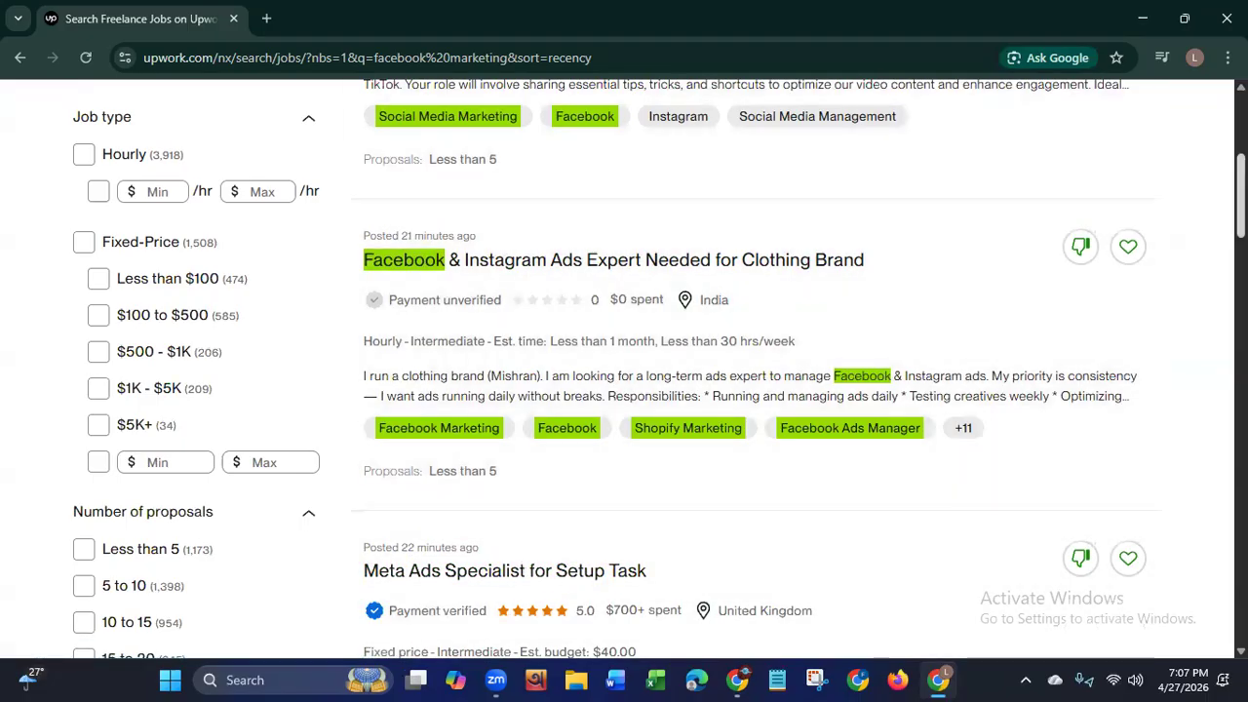
scroll(659, 368, down, 7)
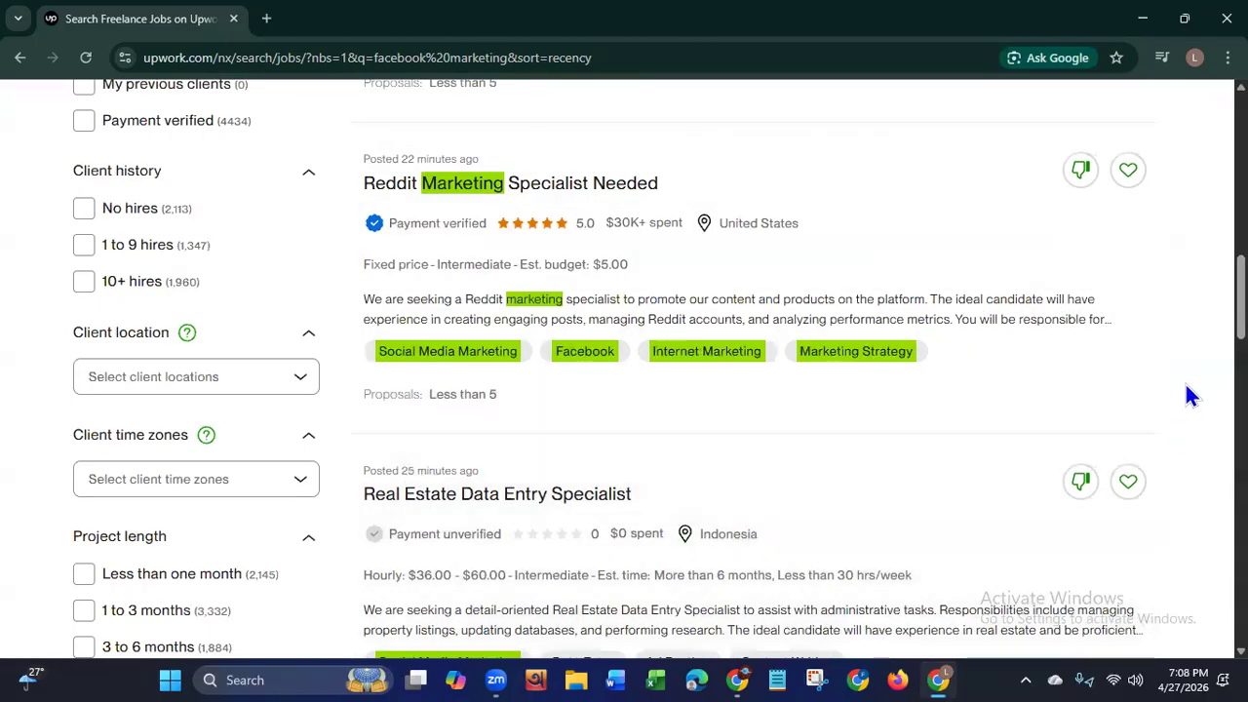
scroll(790, 526, down, 5)
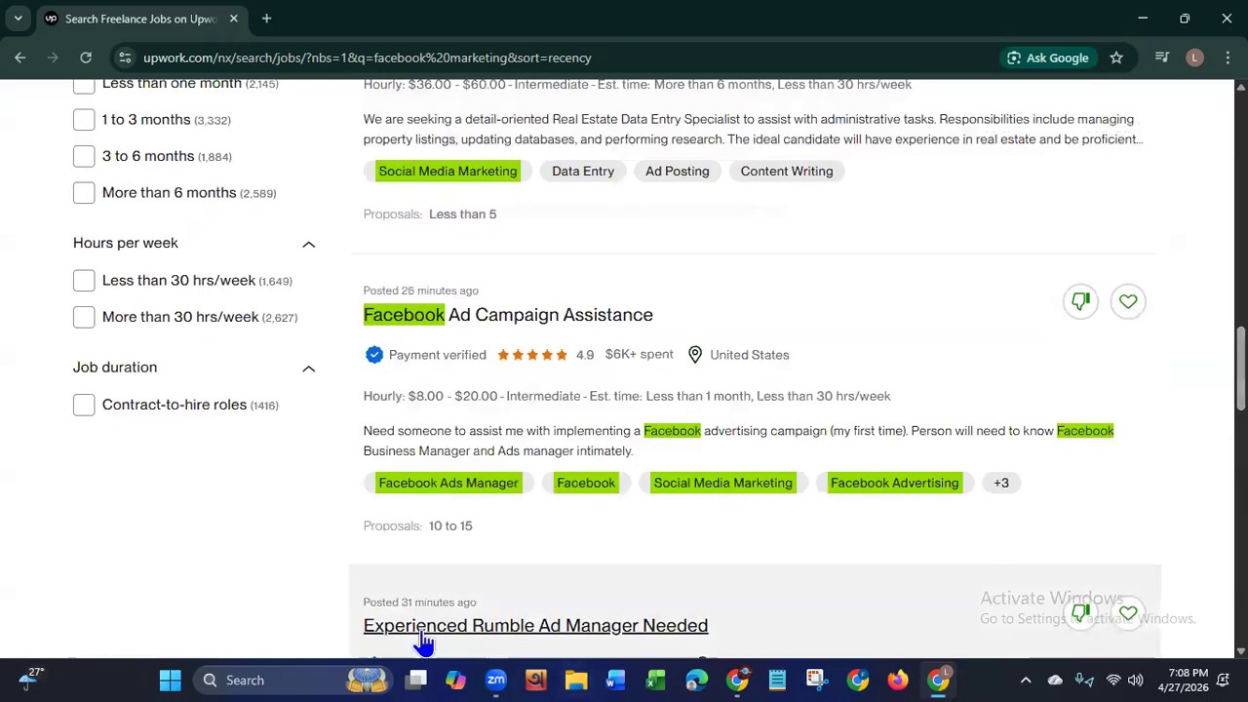
scroll(751, 371, down, 6)
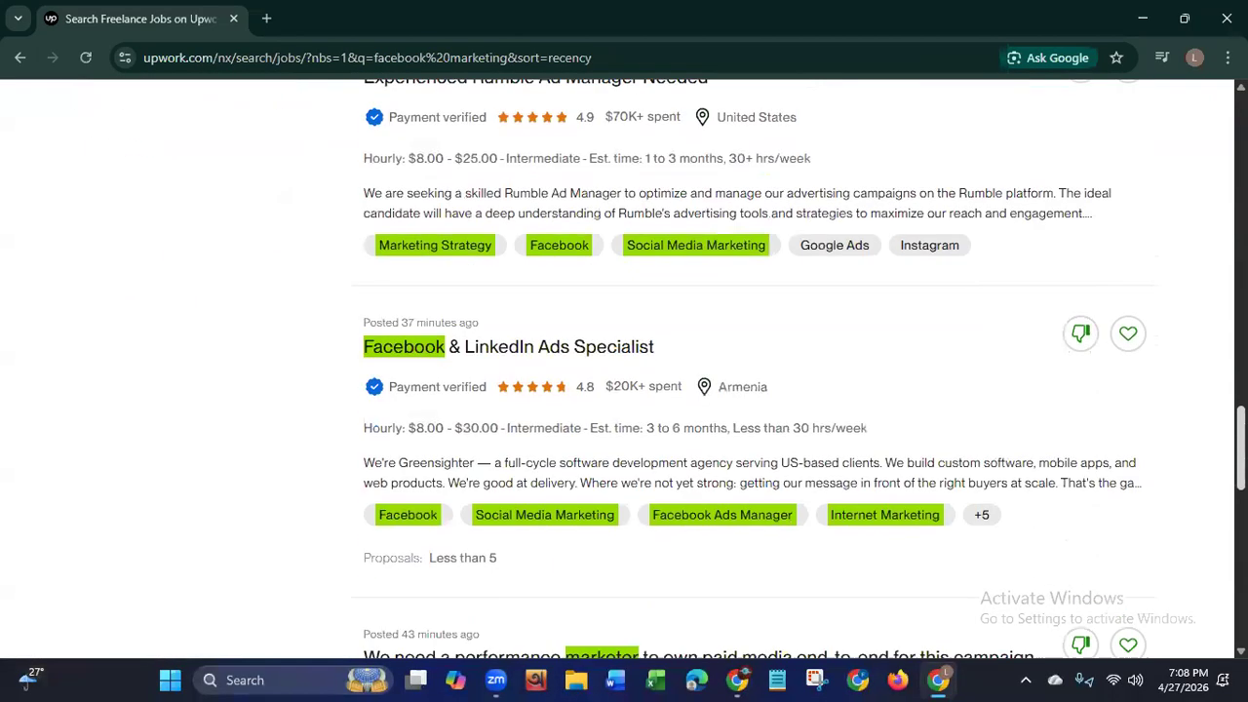
scroll(1203, 524, down, 5)
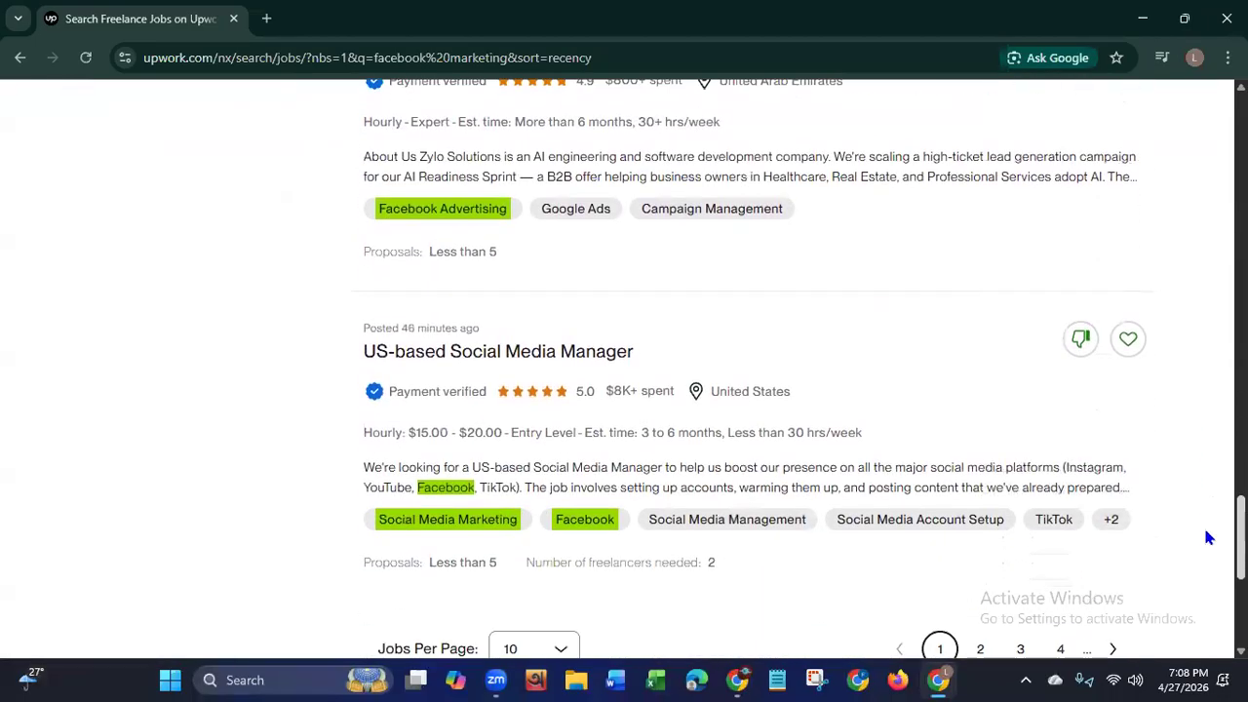
scroll(1203, 572, down, 3)
scroll(1203, 572, up, 2)
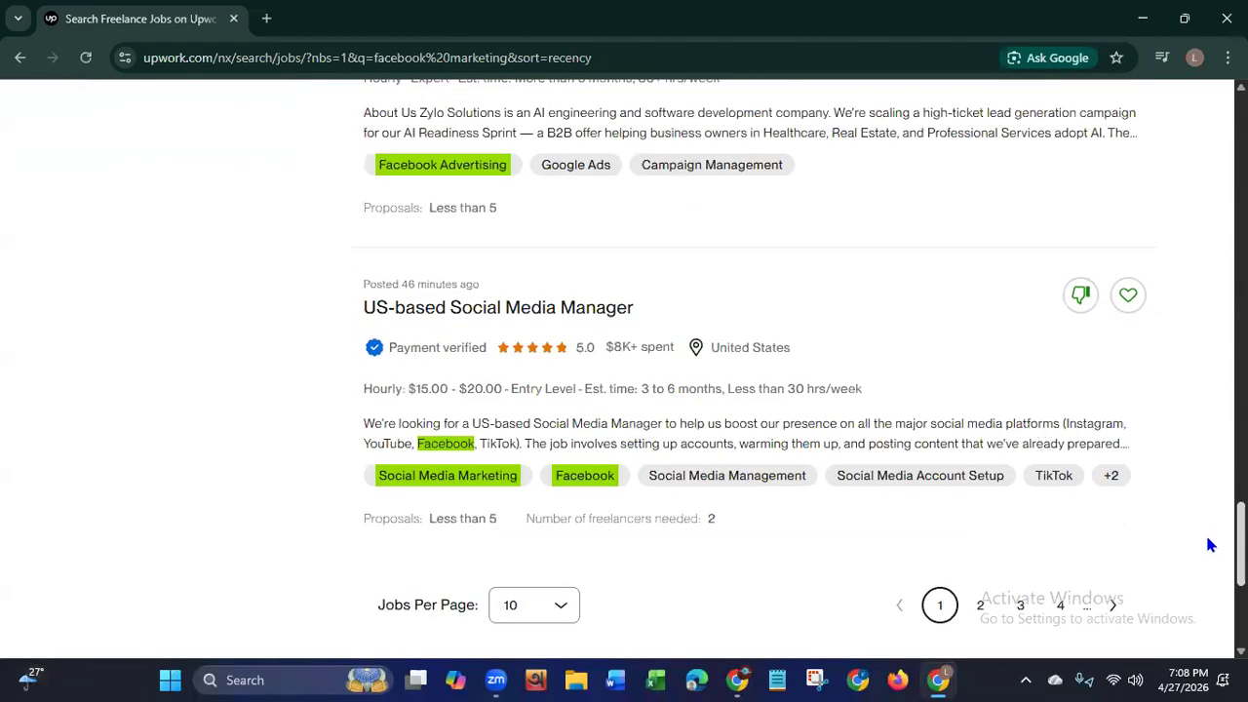
scroll(1215, 555, down, 1)
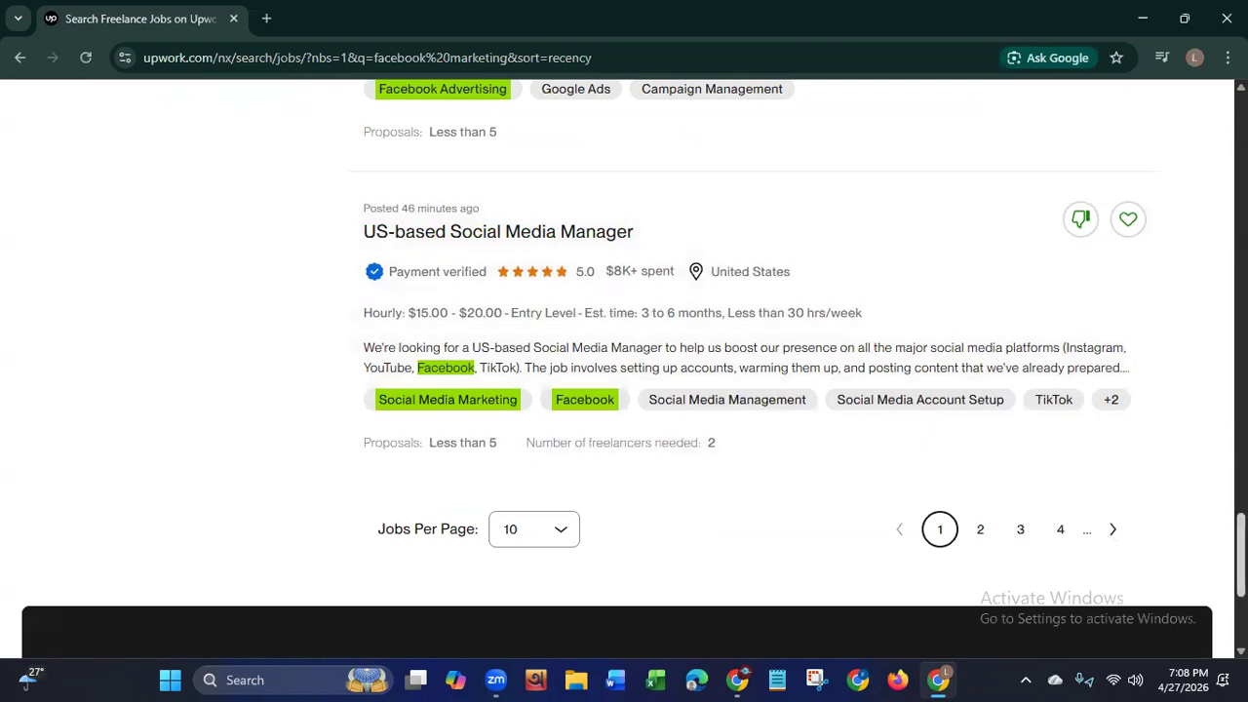
scroll(1188, 284, up, 20)
scroll(1193, 207, up, 4)
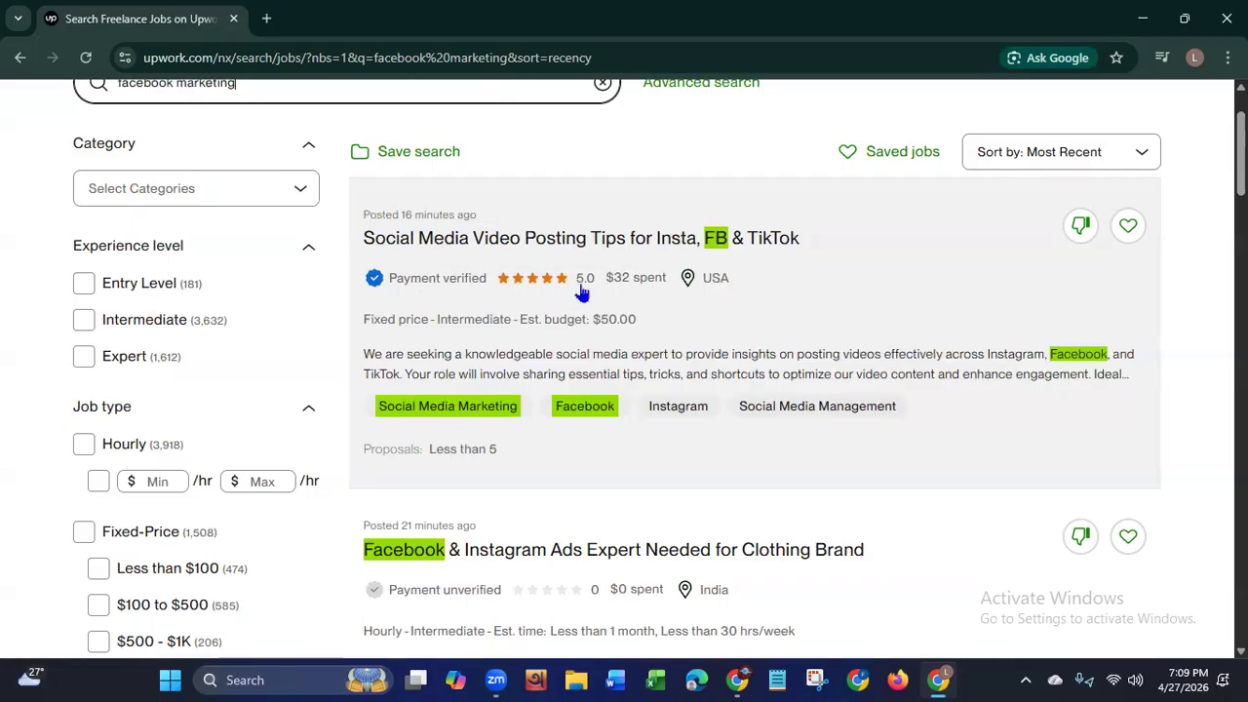
mouse_move(543, 287)
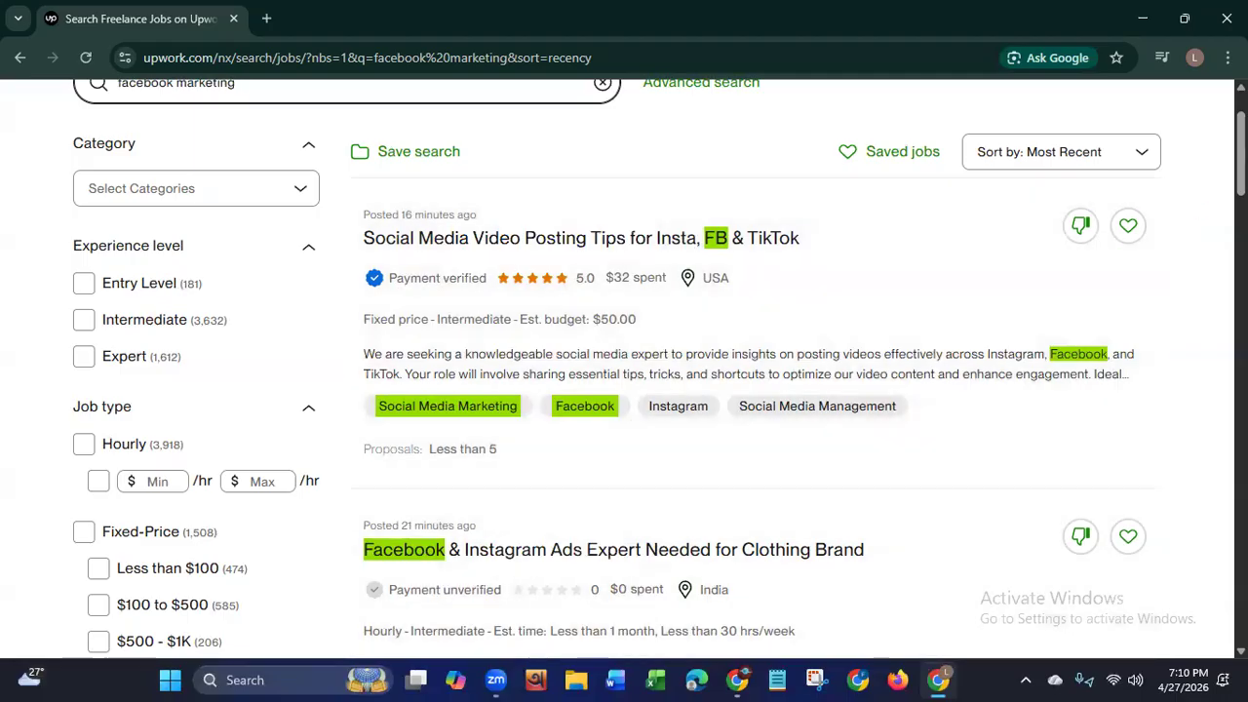
scroll(863, 394, down, 6)
mouse_move(548, 353)
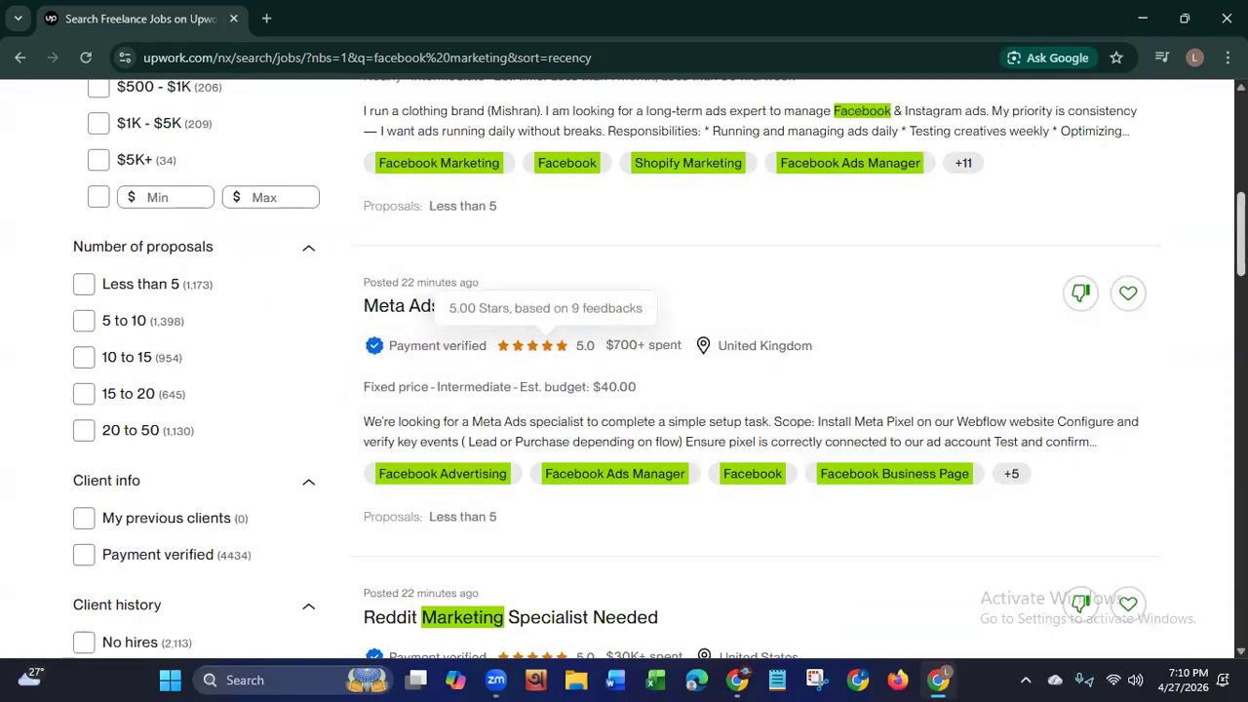
scroll(1161, 302, down, 4)
mouse_move(541, 252)
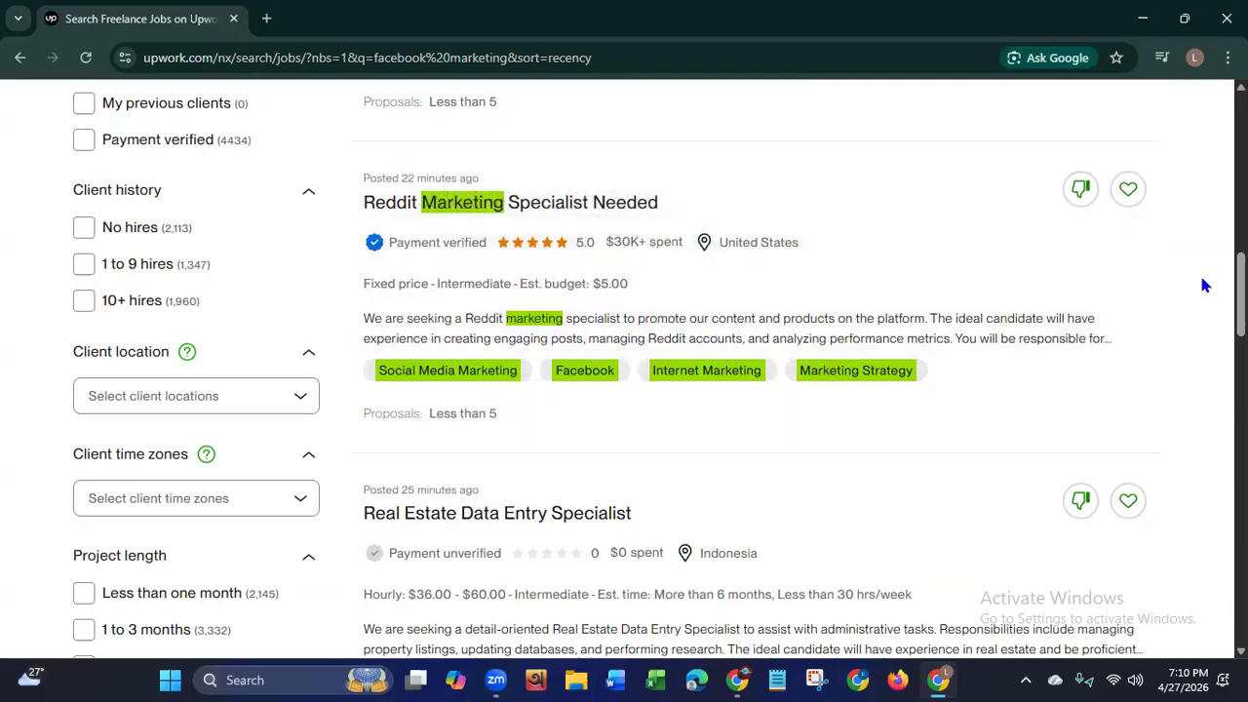
scroll(624, 371, up, 9)
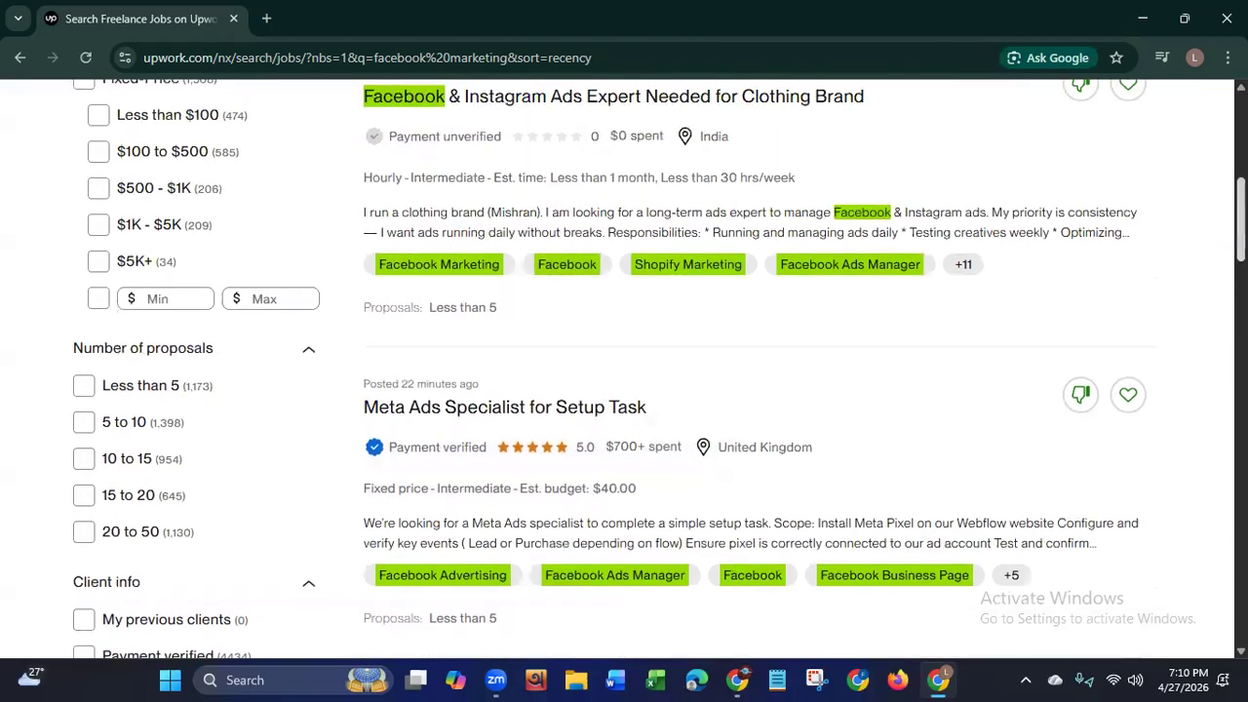
scroll(624, 370, up, 2)
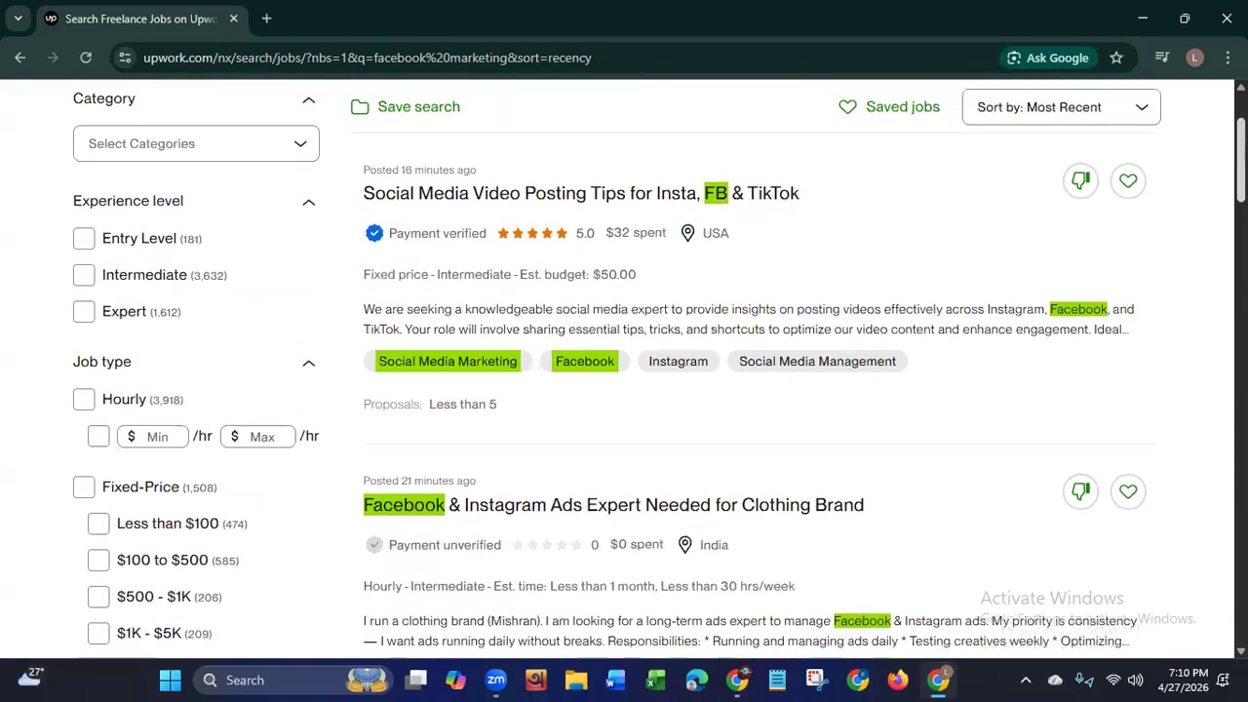
scroll(790, 172, down, 1)
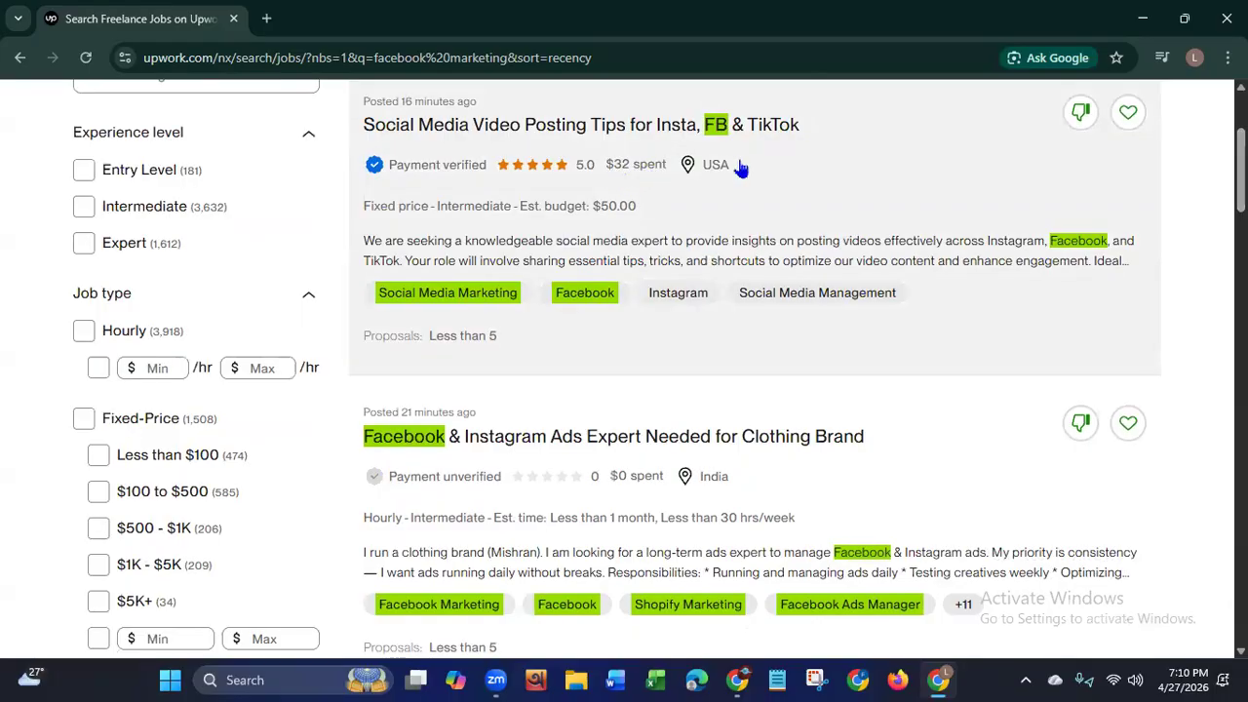
mouse_move(532, 175)
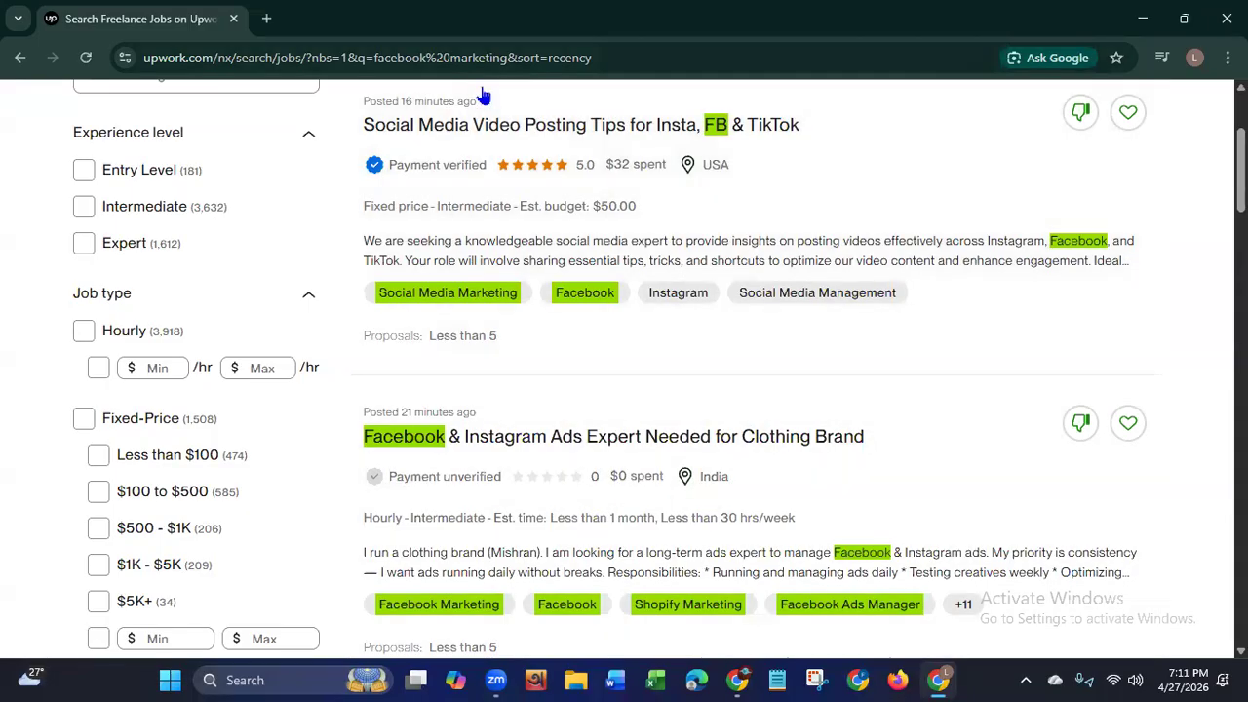
click(482, 96)
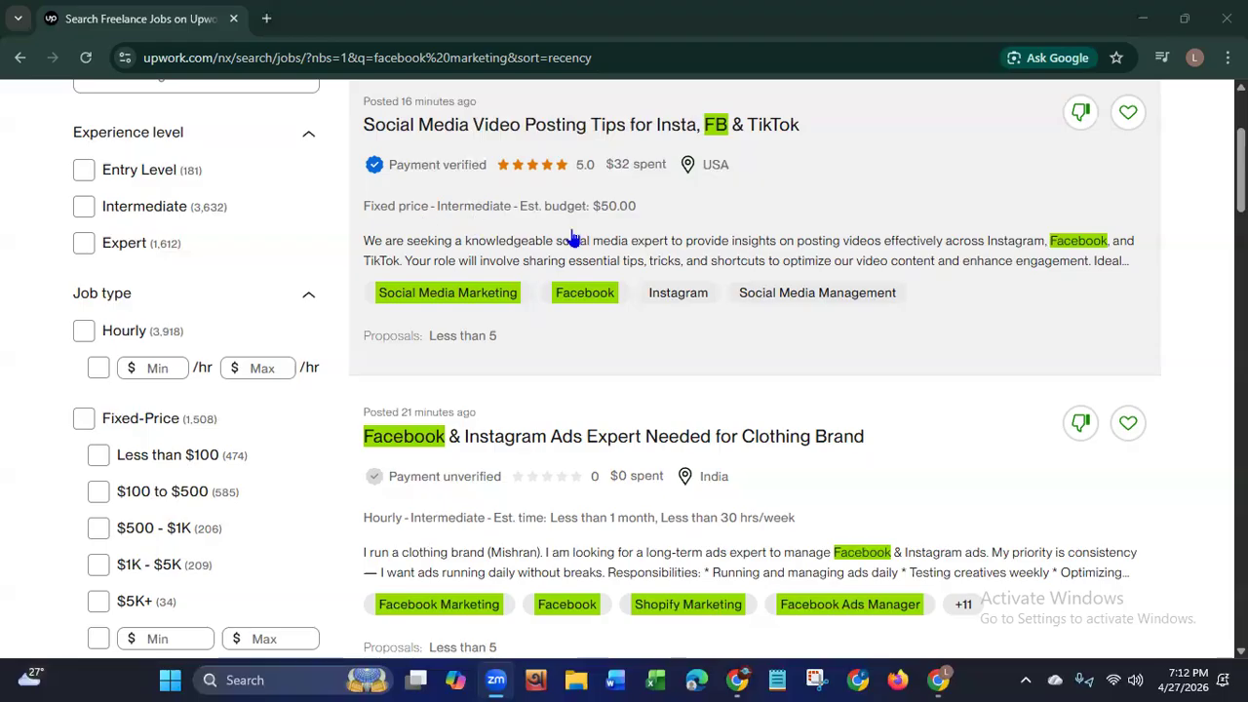
Step: Highlight the job description opening, the Summary paragraph, and the Fixed-price label of the $50.00 job
drag(364, 242, 1106, 309)
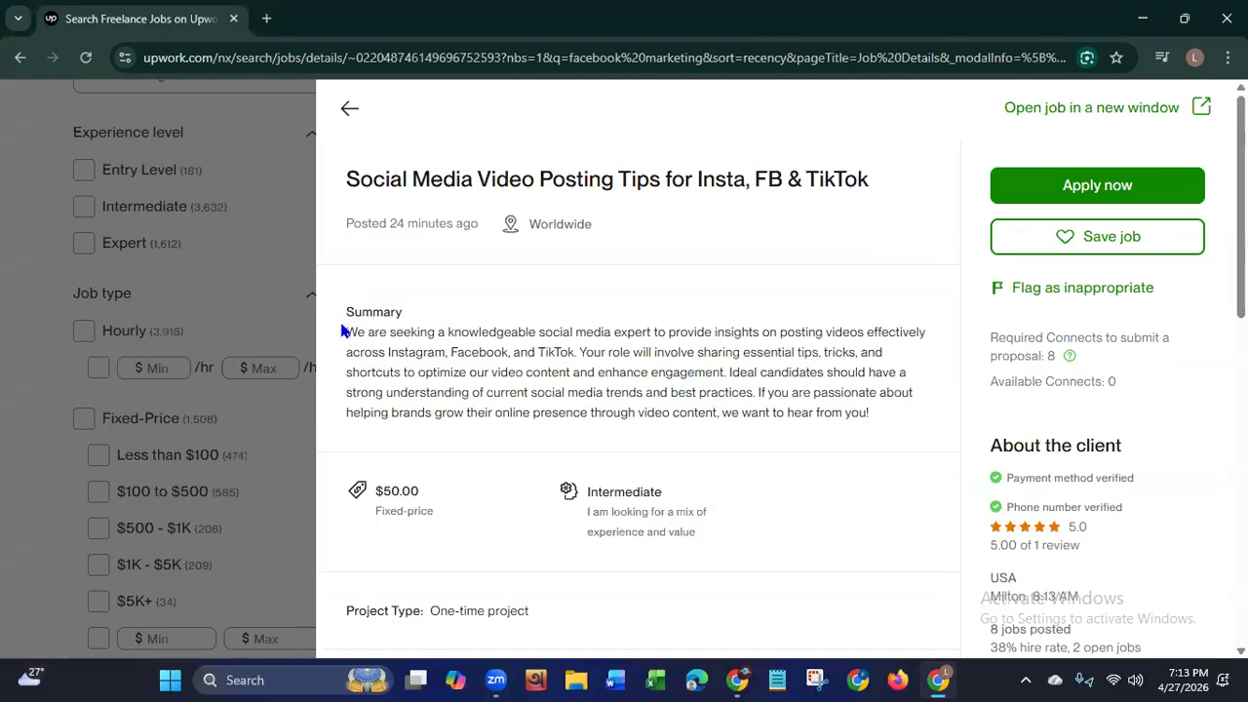
drag(345, 336, 905, 424)
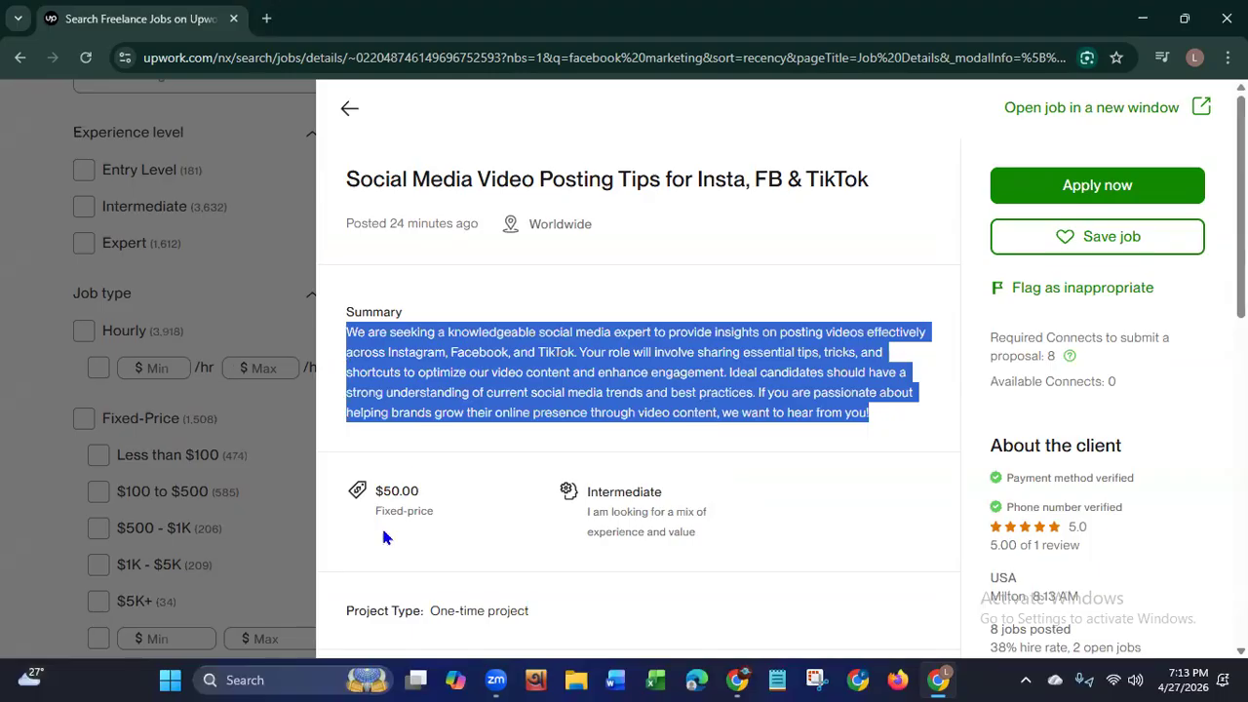
drag(379, 505, 478, 508)
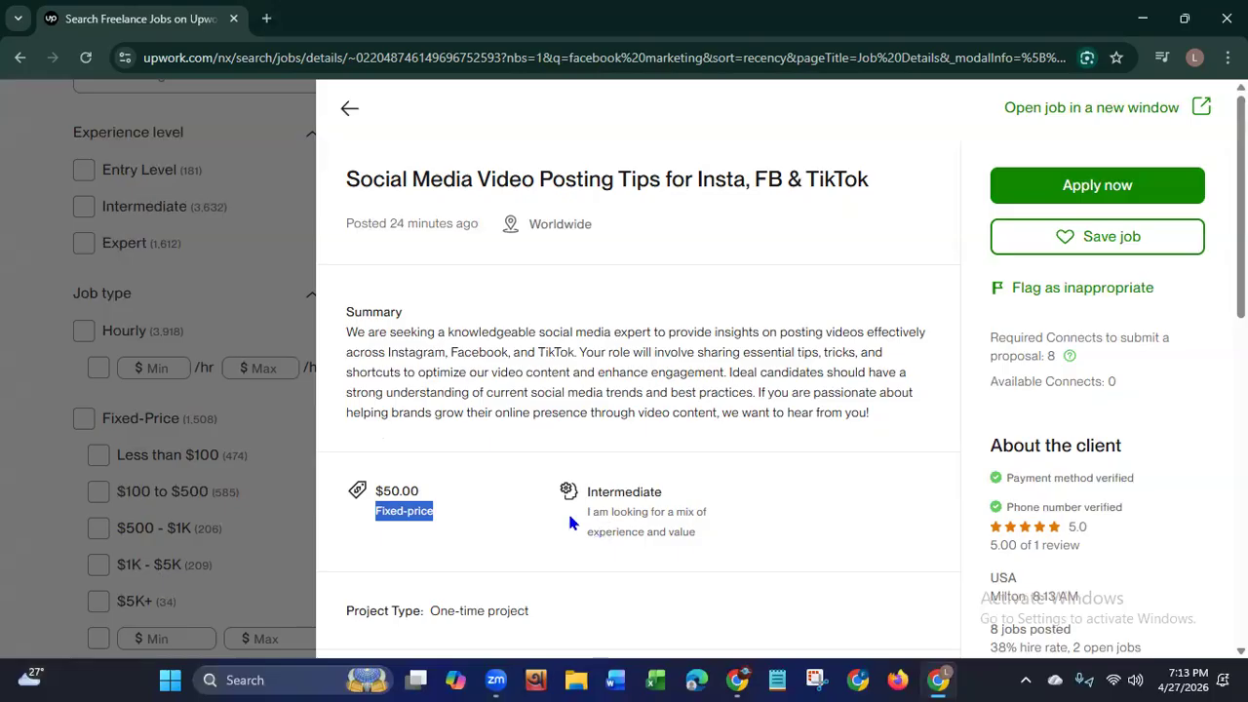
Step: Close the 'Upgrade to a Plus plan' offer on the job listing
scroll(604, 567, down, 4)
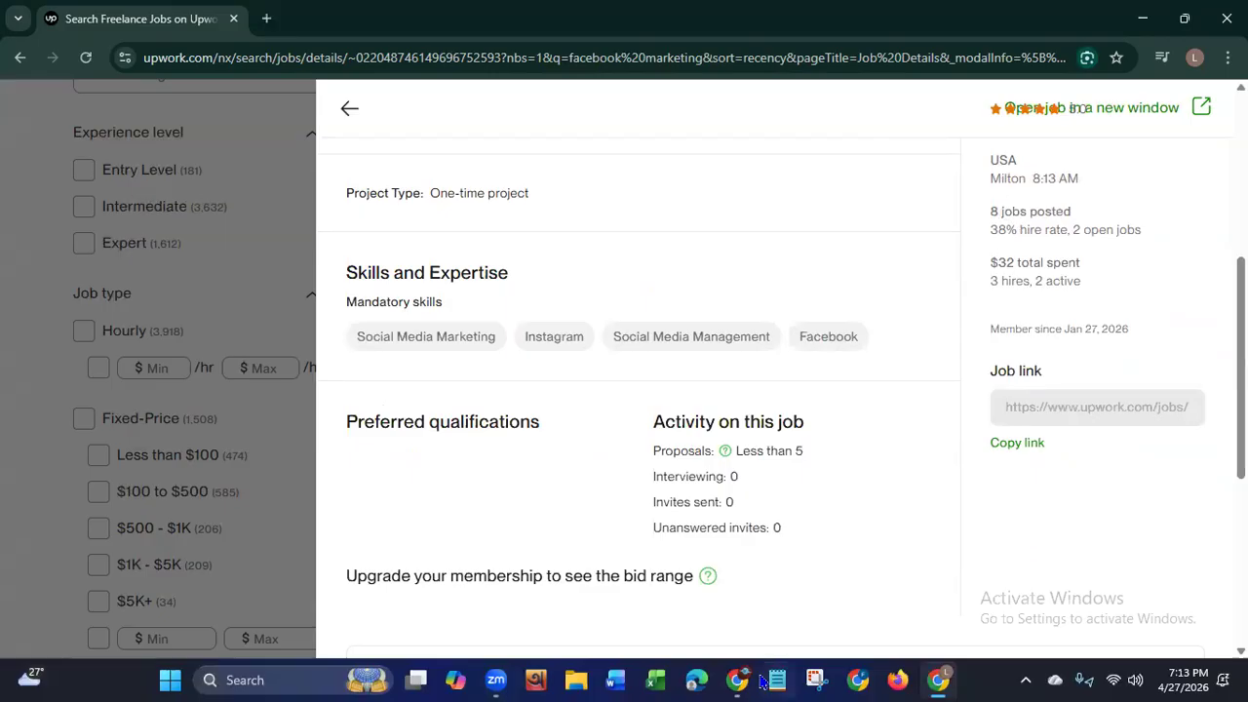
mouse_move(700, 571)
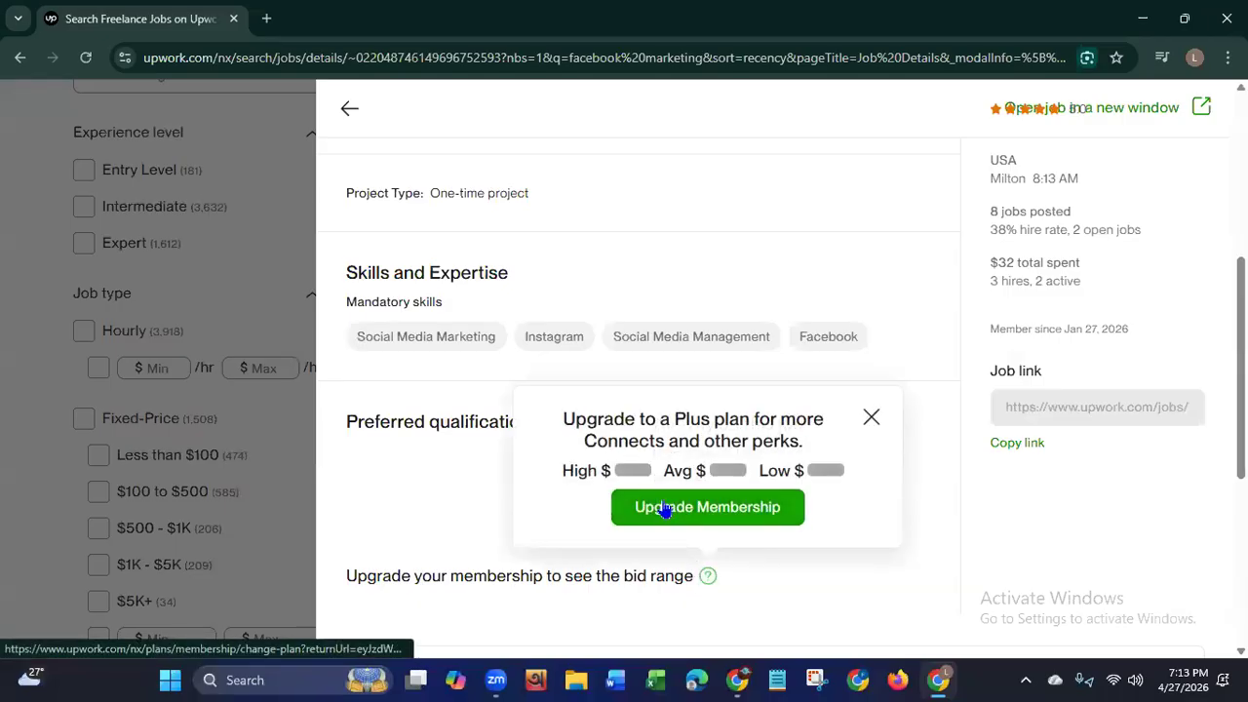
click(872, 421)
Step: Highlight the activity figures: under 5 proposals, 0 interviewing, 0 invites sent, 0 unanswered invites
drag(653, 418, 804, 417)
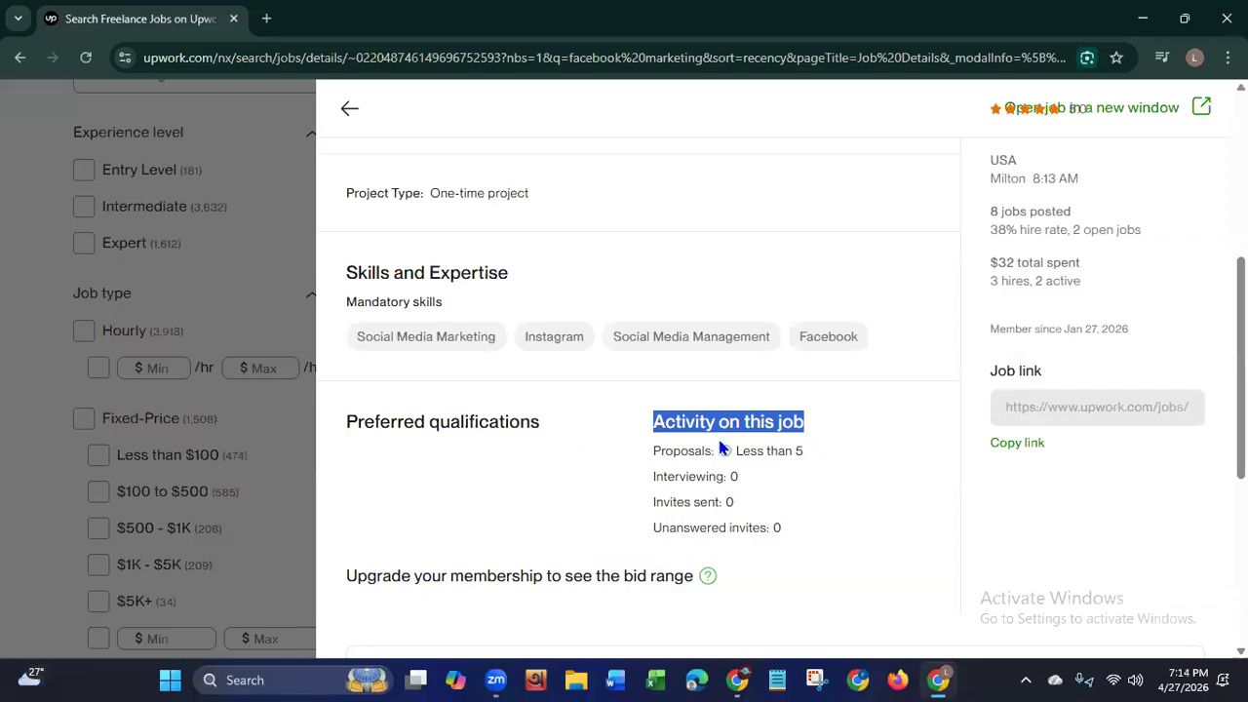
drag(742, 451, 828, 469)
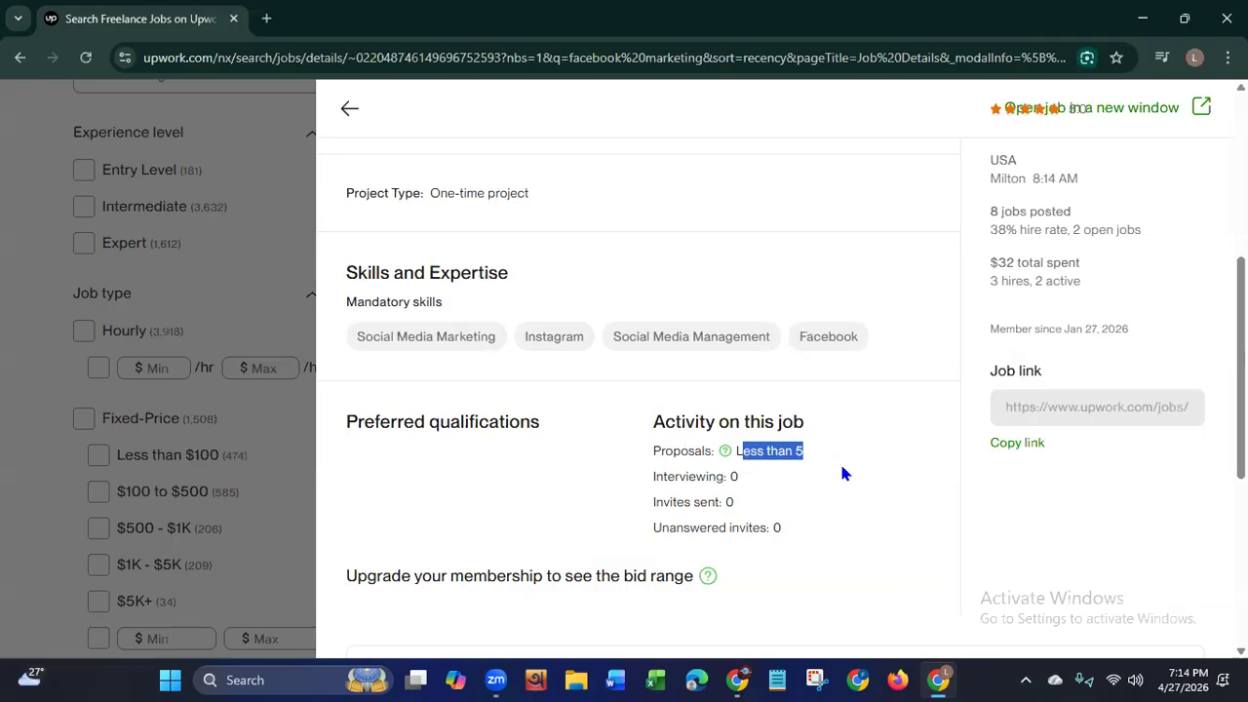
click(576, 465)
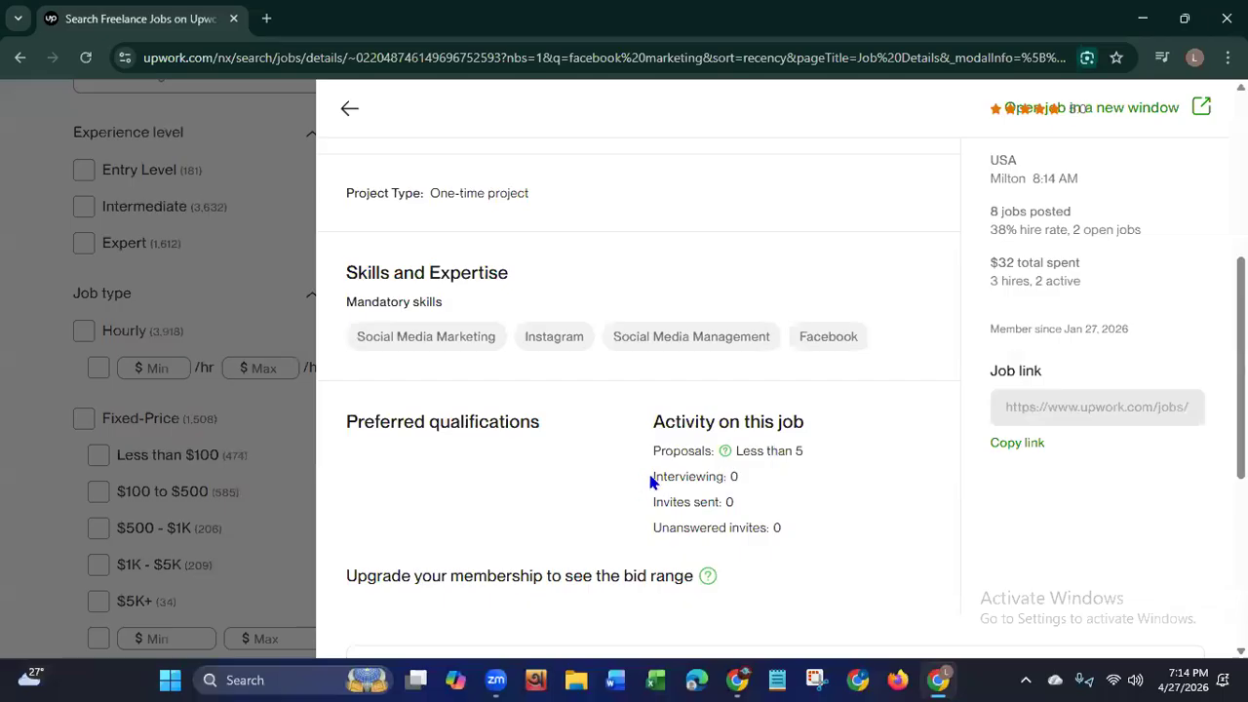
drag(652, 478, 747, 488)
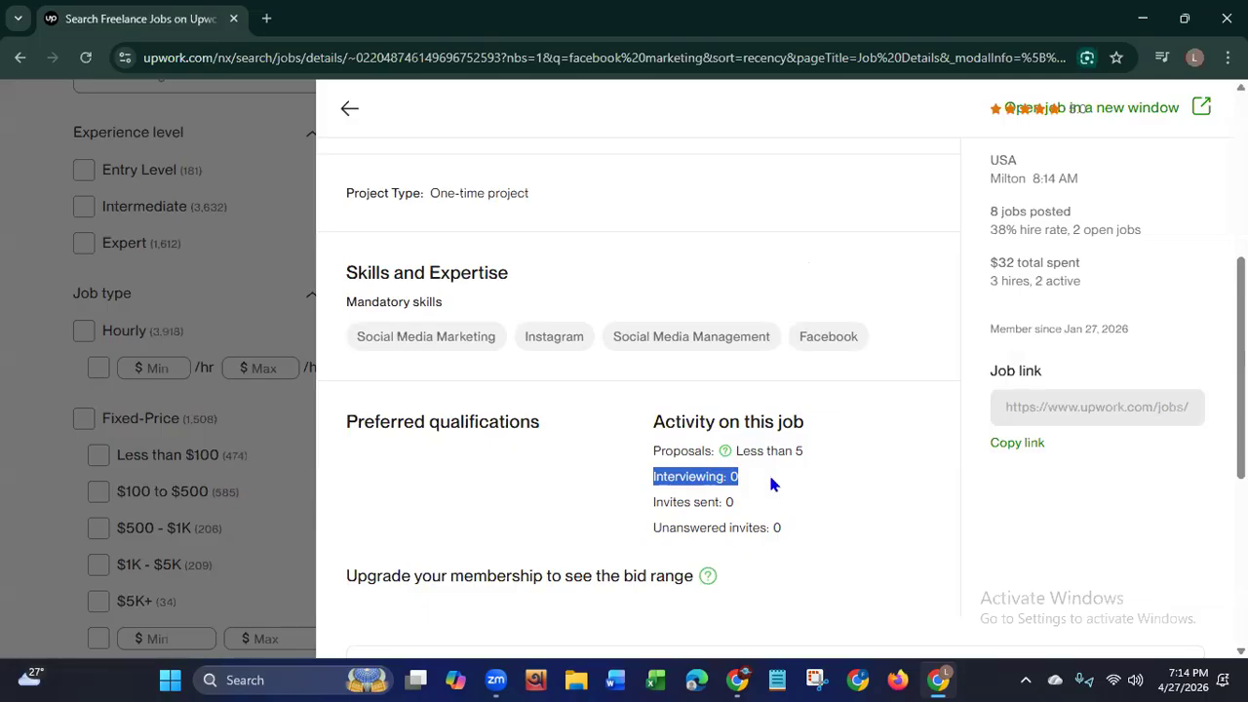
drag(651, 502, 751, 505)
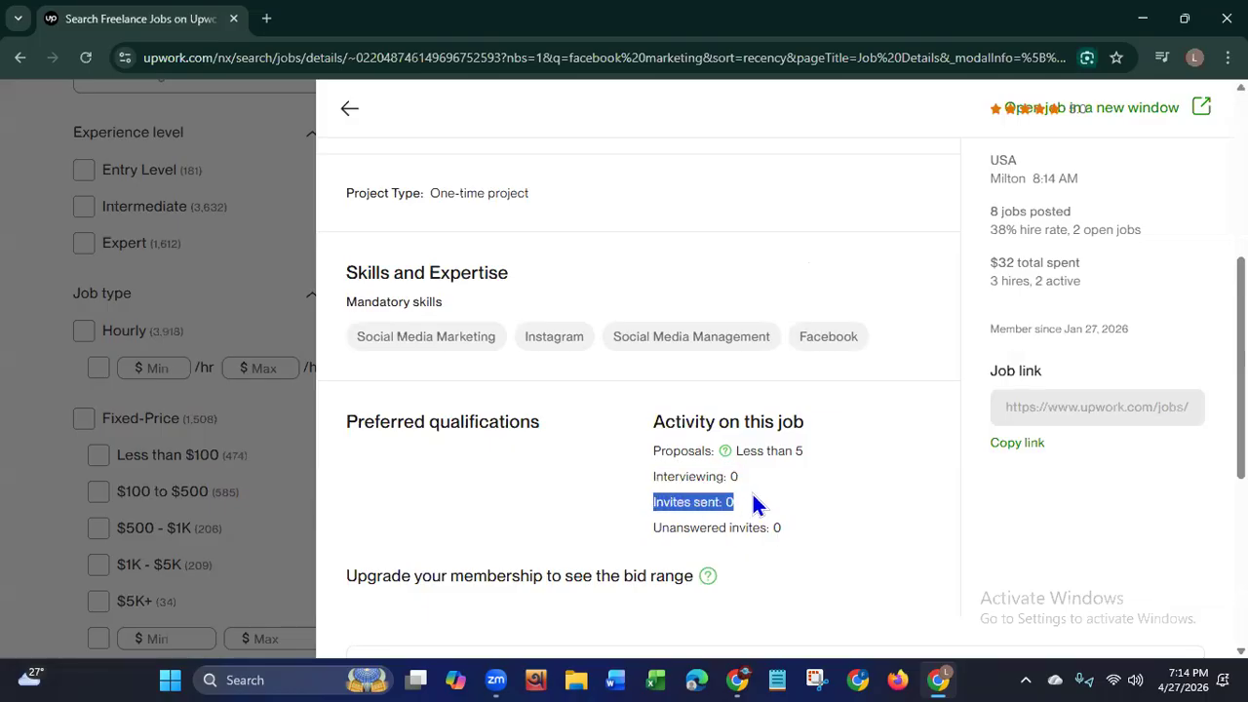
drag(648, 527, 801, 536)
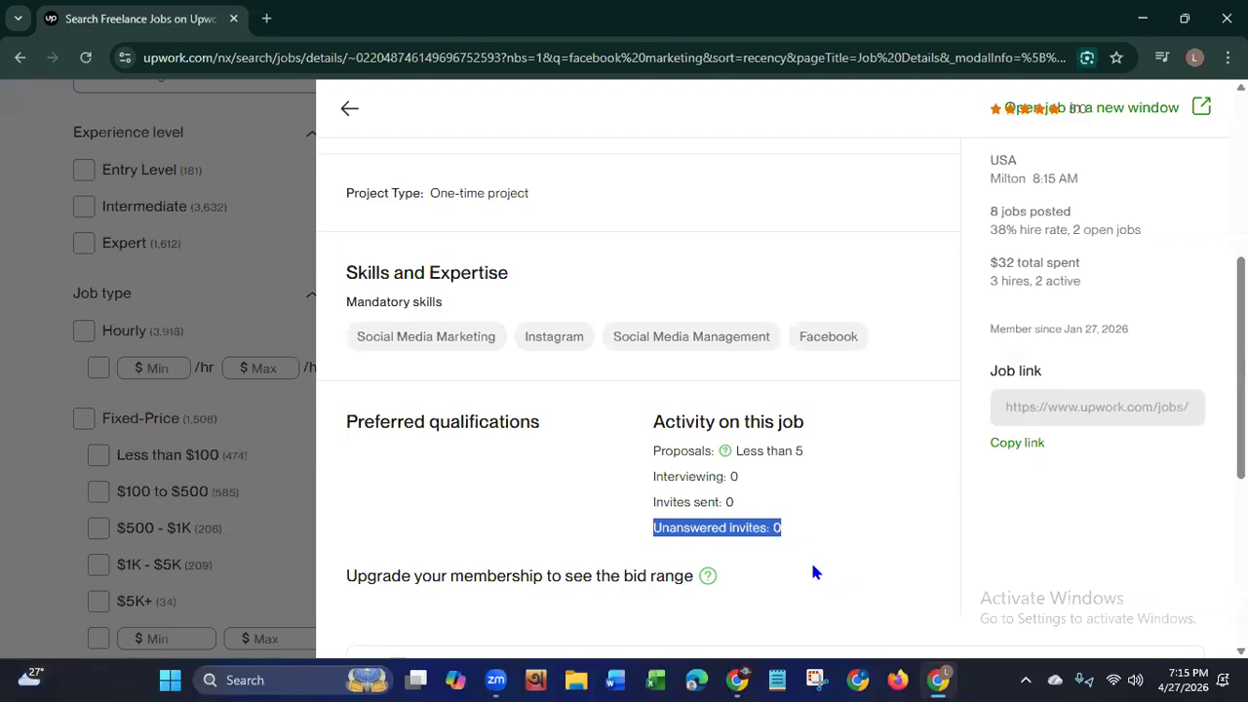
scroll(815, 573, down, 3)
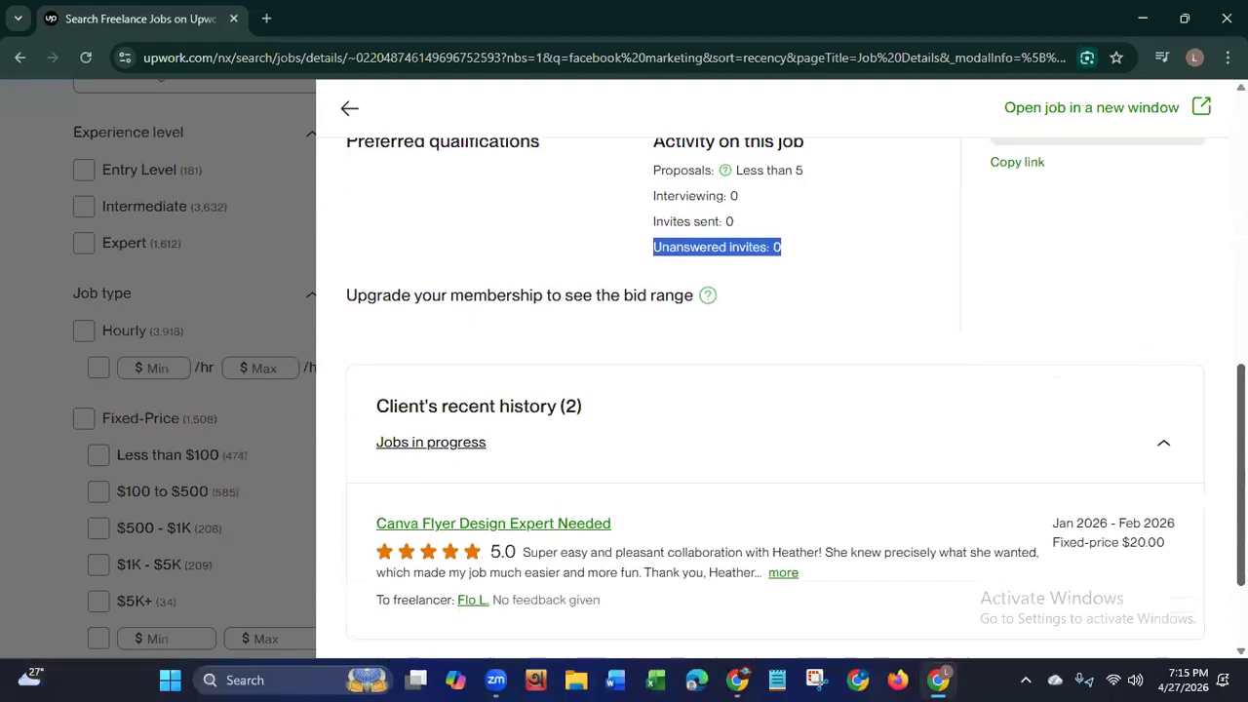
scroll(780, 390, down, 2)
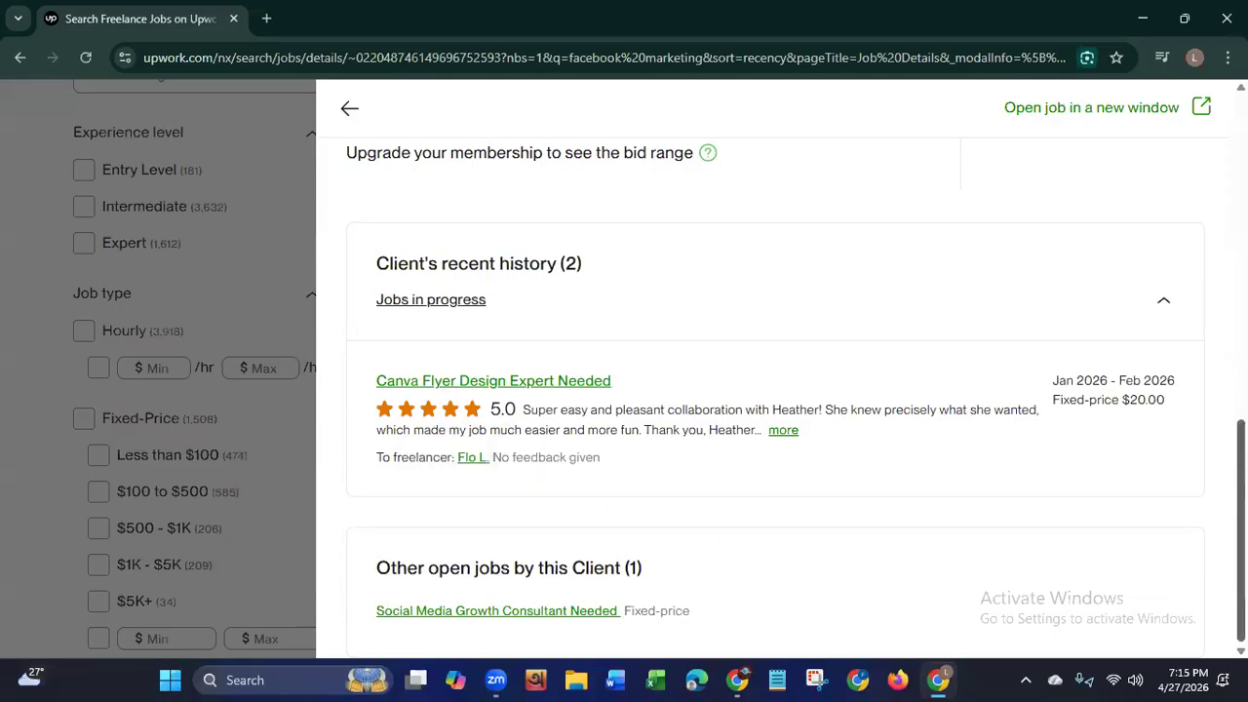
scroll(770, 390, up, 9)
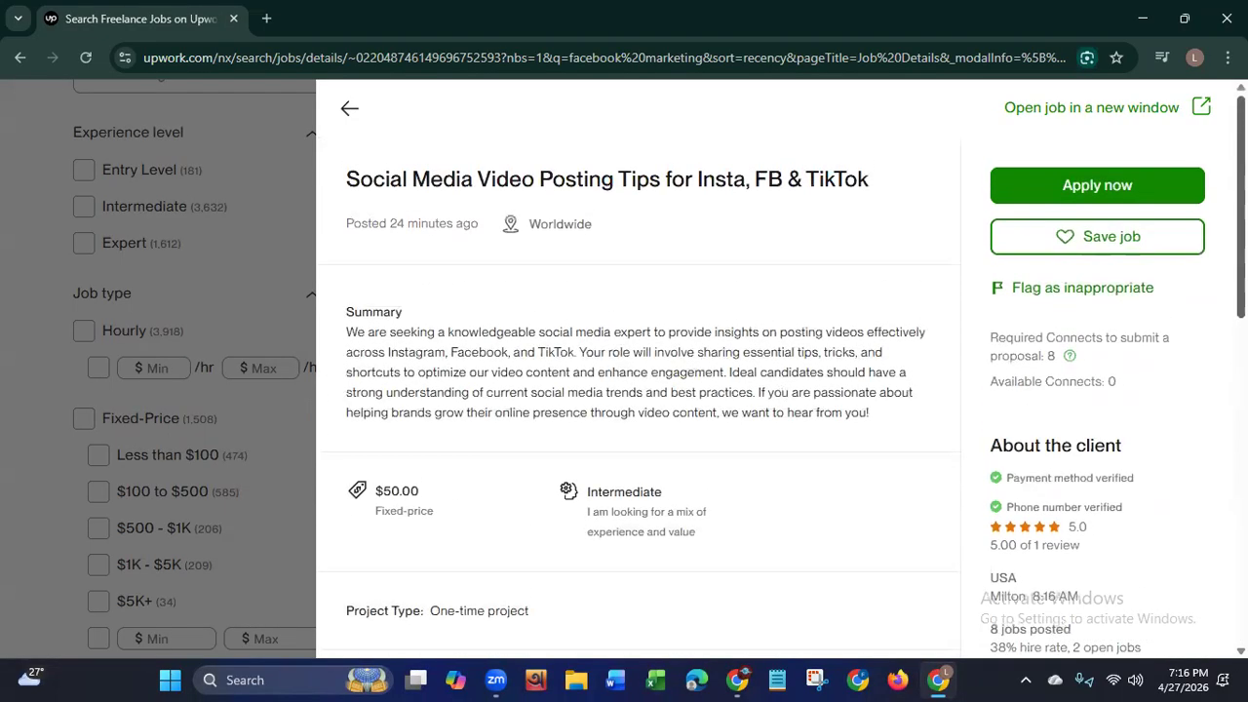
Step: Use Apply now on the Social Media Video Posting Tips job to open its Submit a proposal page
click(1070, 189)
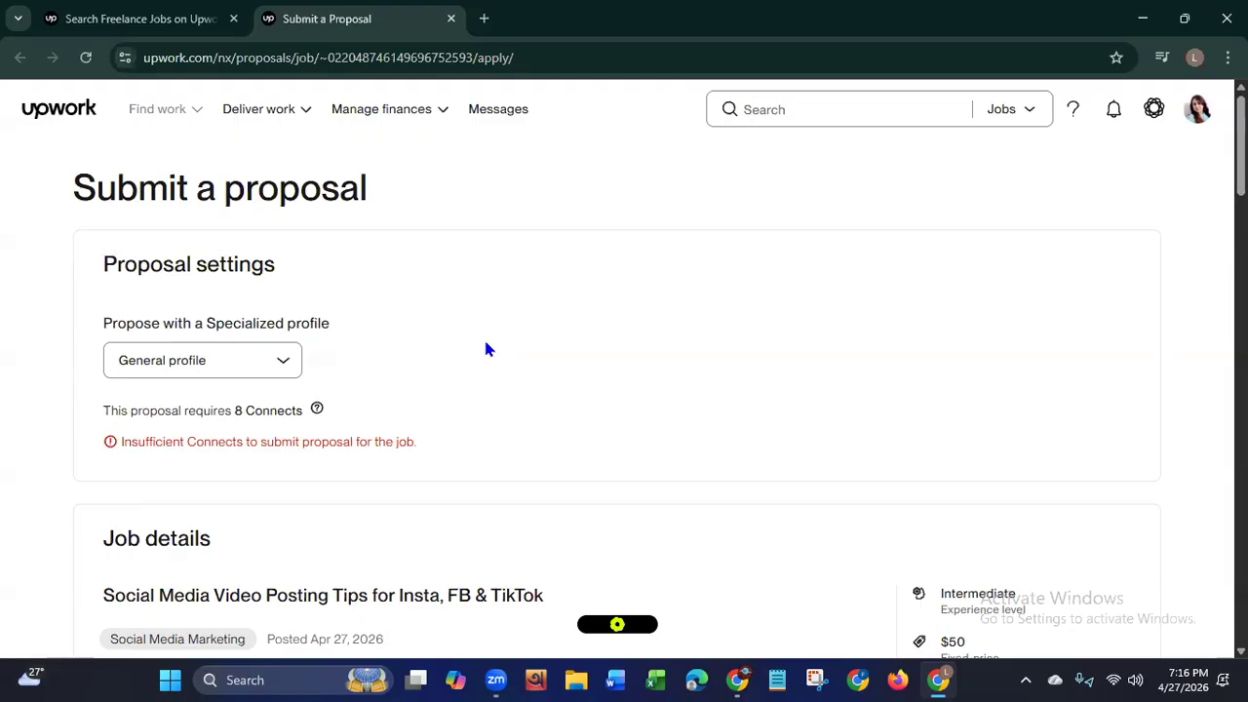
Step: Note the Connects the proposal needs, then propose with the Social Media Marketing specialized profile
drag(166, 411, 312, 418)
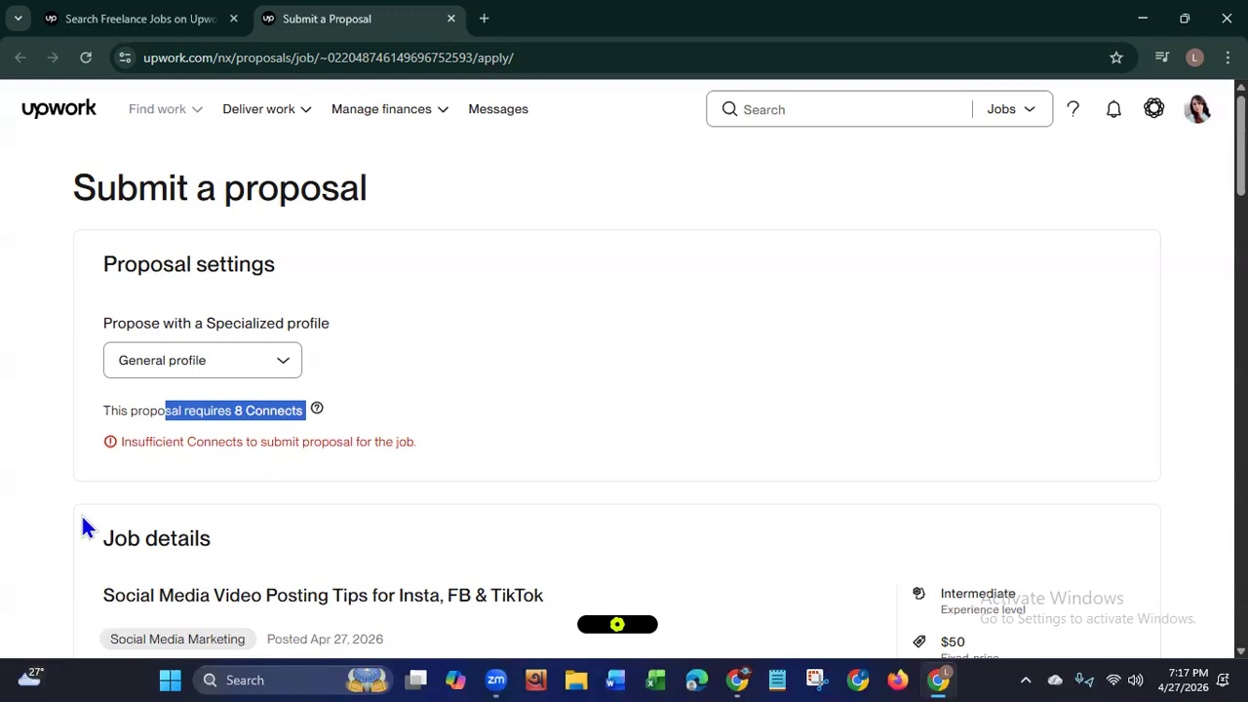
click(283, 363)
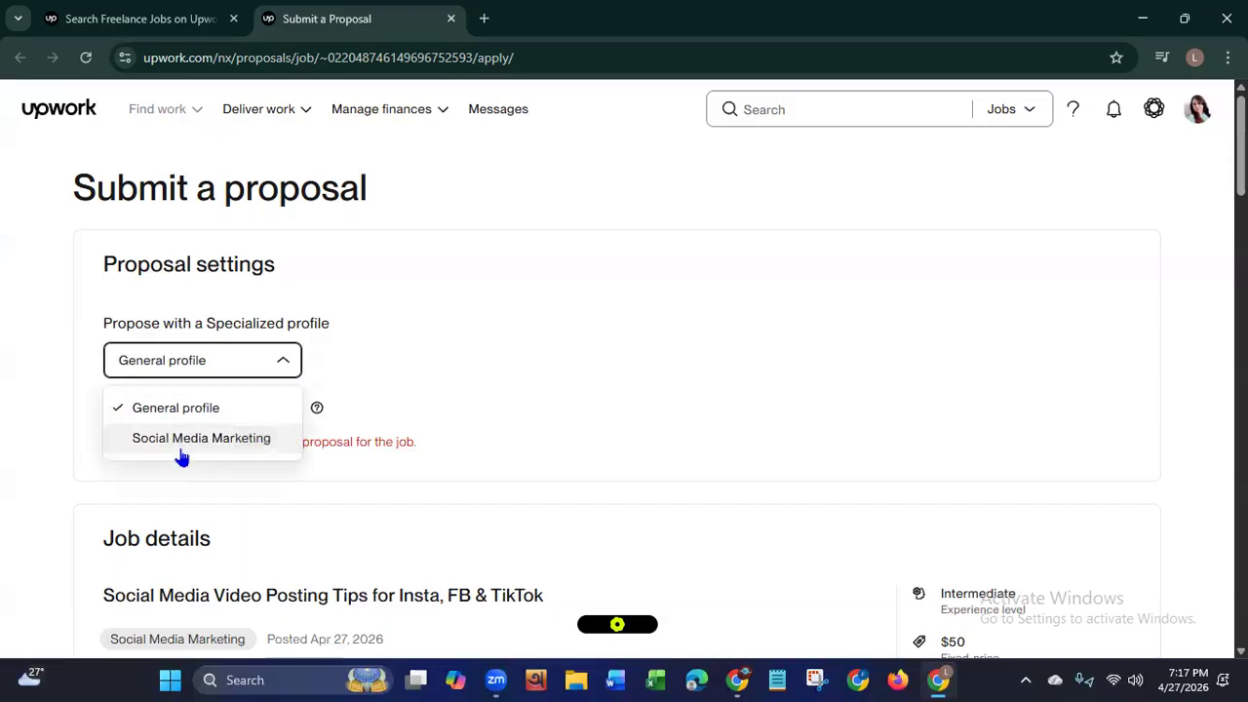
click(195, 444)
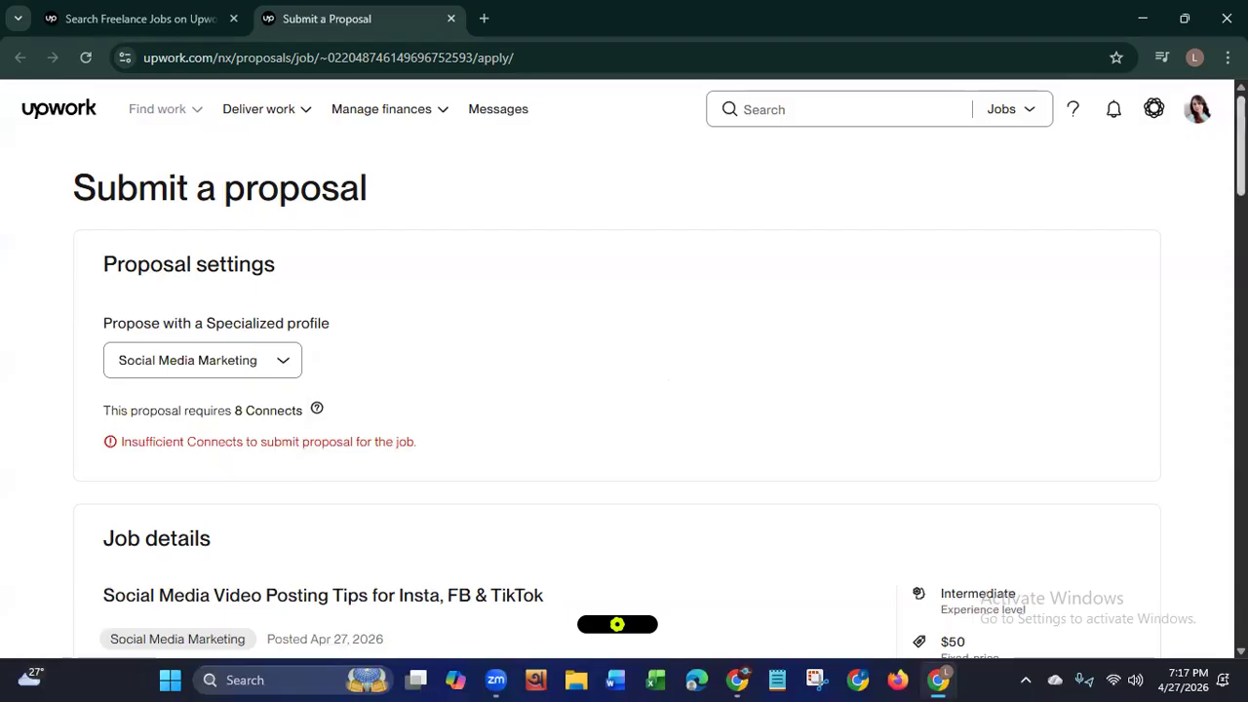
scroll(634, 370, down, 5)
scroll(1209, 279, down, 4)
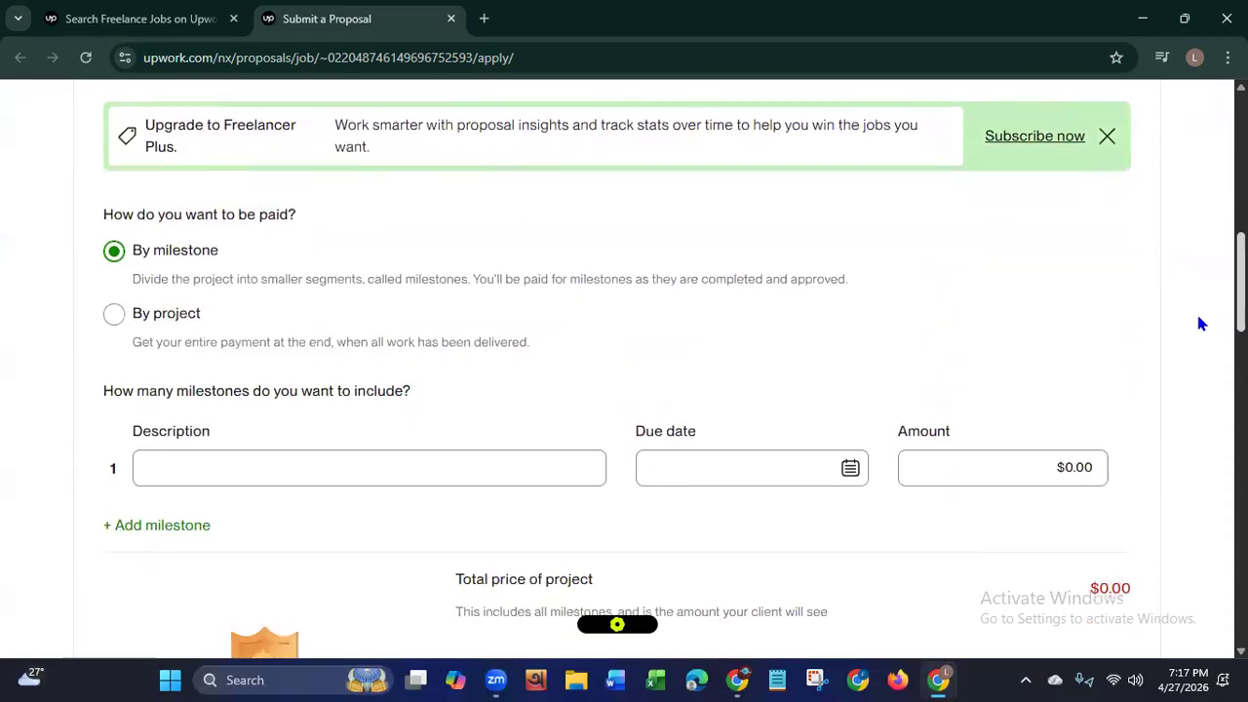
scroll(1198, 316, down, 1)
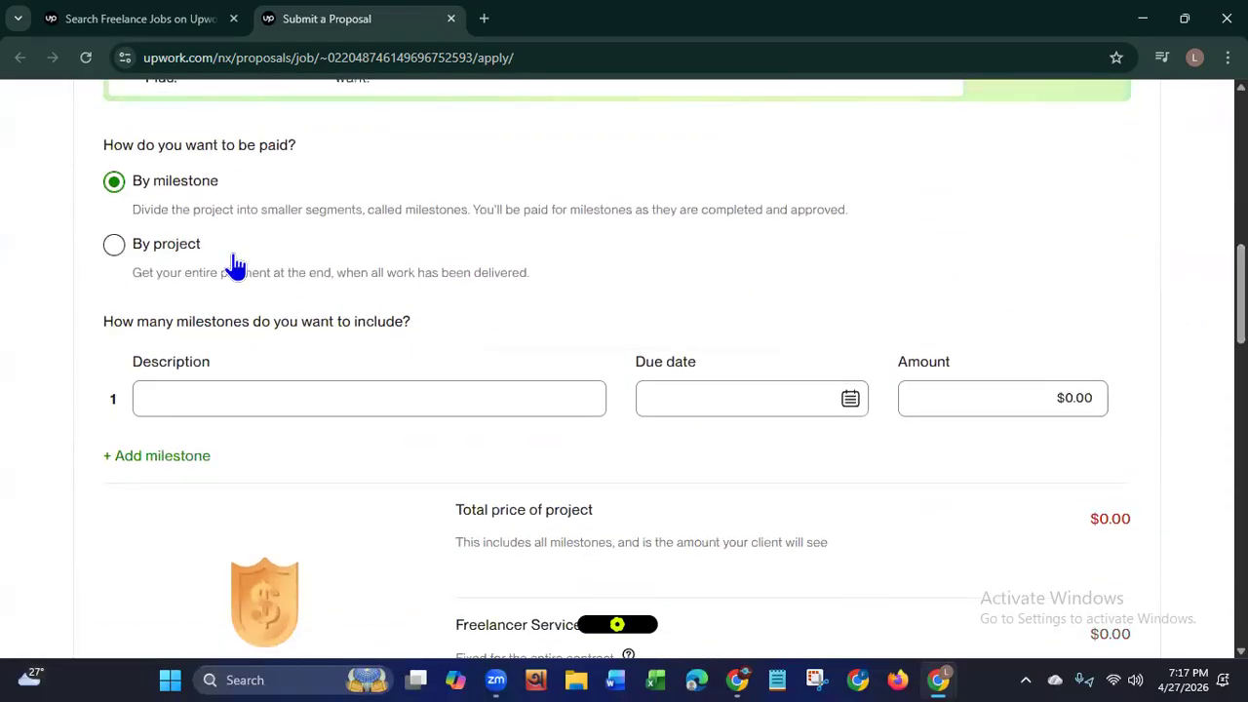
drag(103, 144, 304, 151)
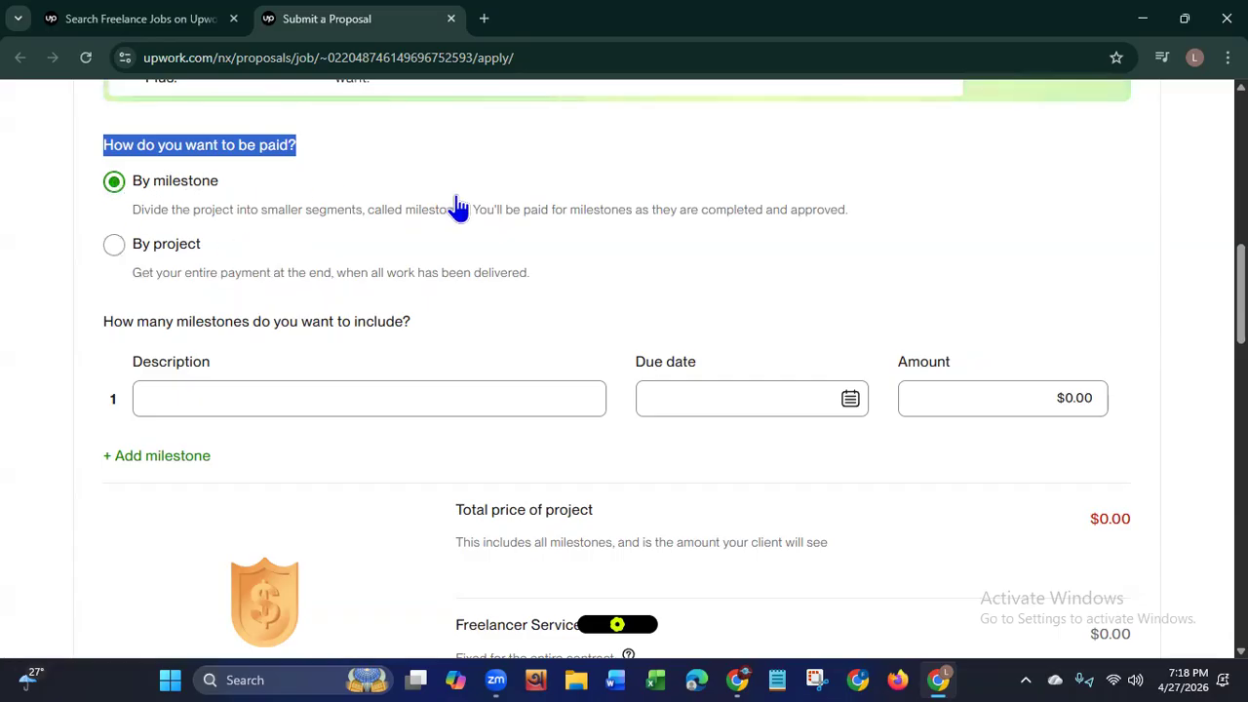
Step: Choose By project payment and review the $50.00 bid, the 10% $5.00 fee and the $45.00 received
click(114, 246)
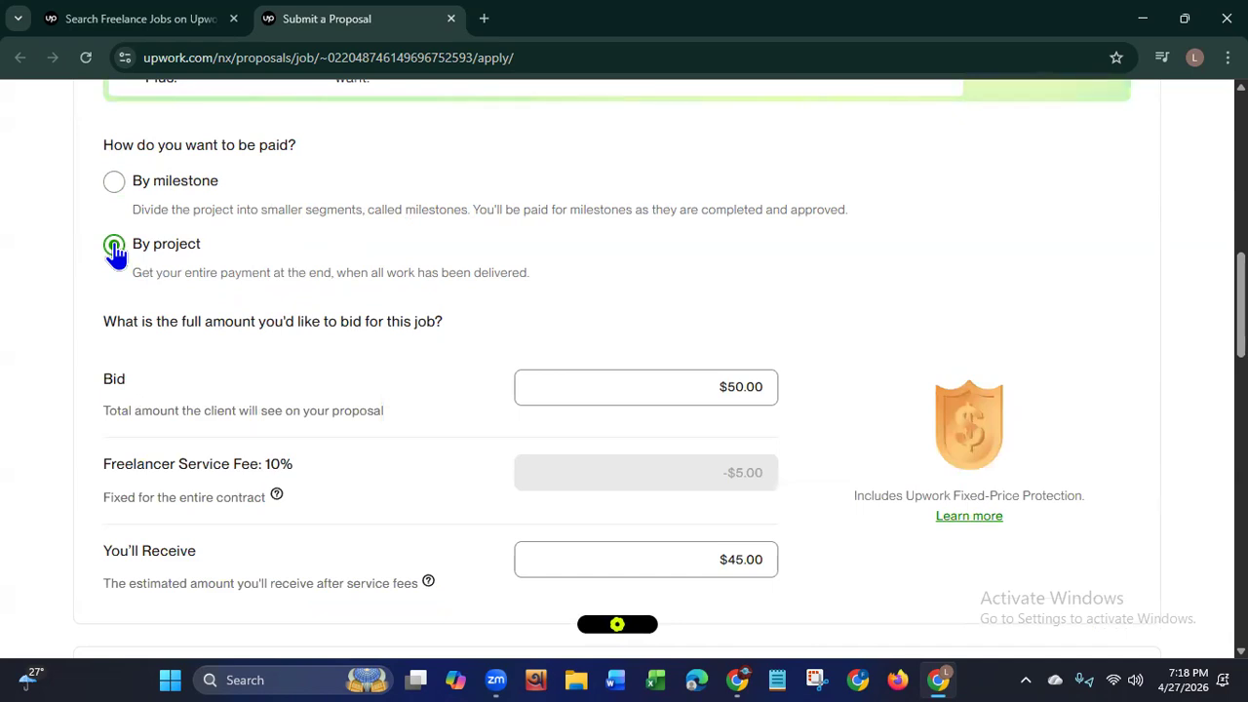
drag(104, 323, 474, 331)
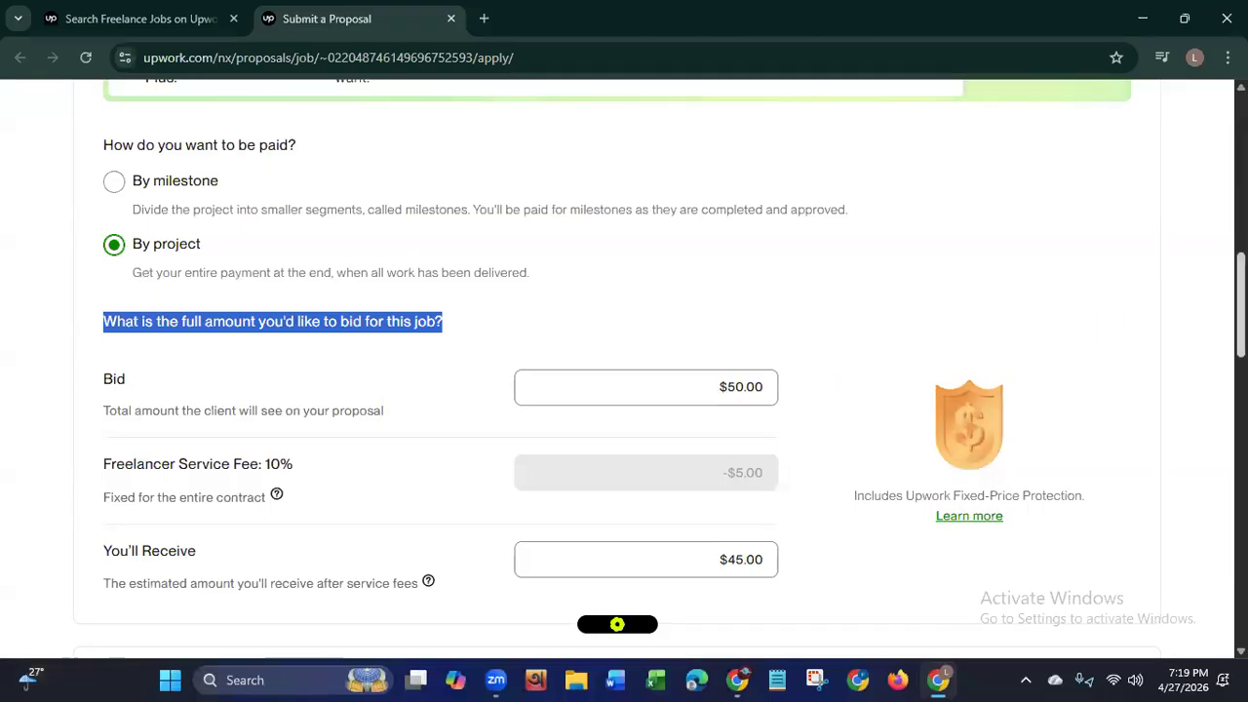
scroll(659, 368, down, 2)
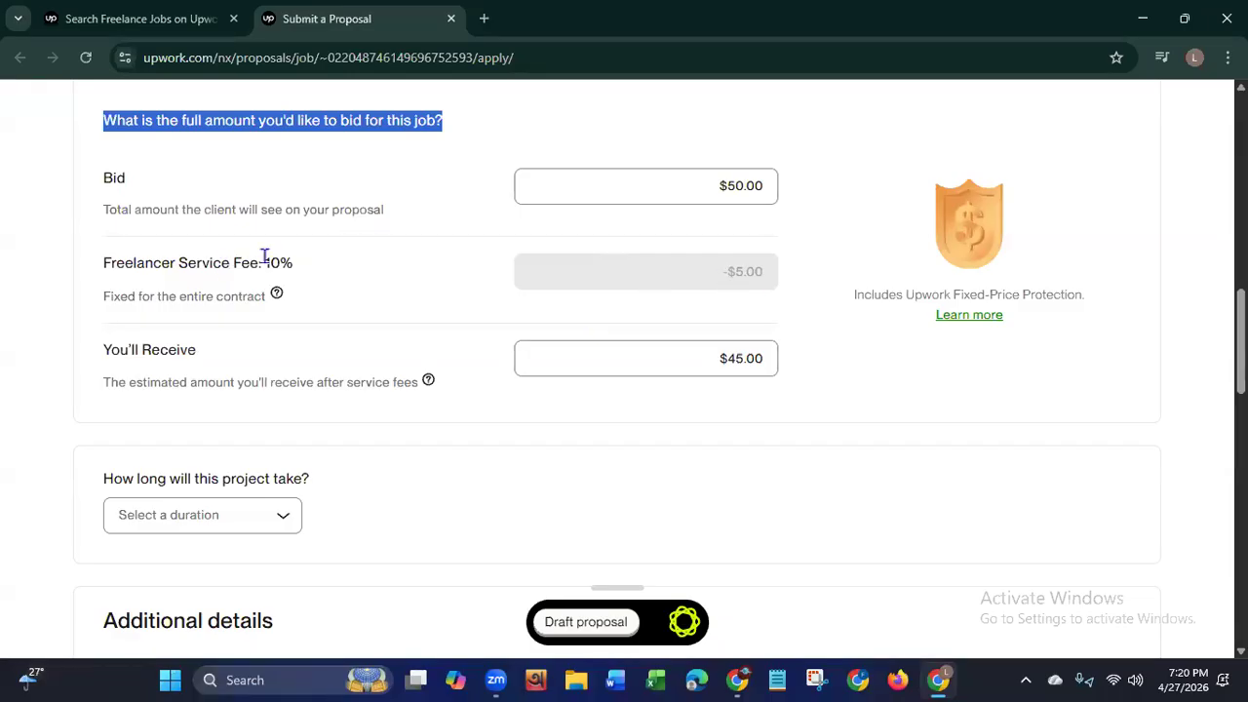
drag(264, 262, 306, 256)
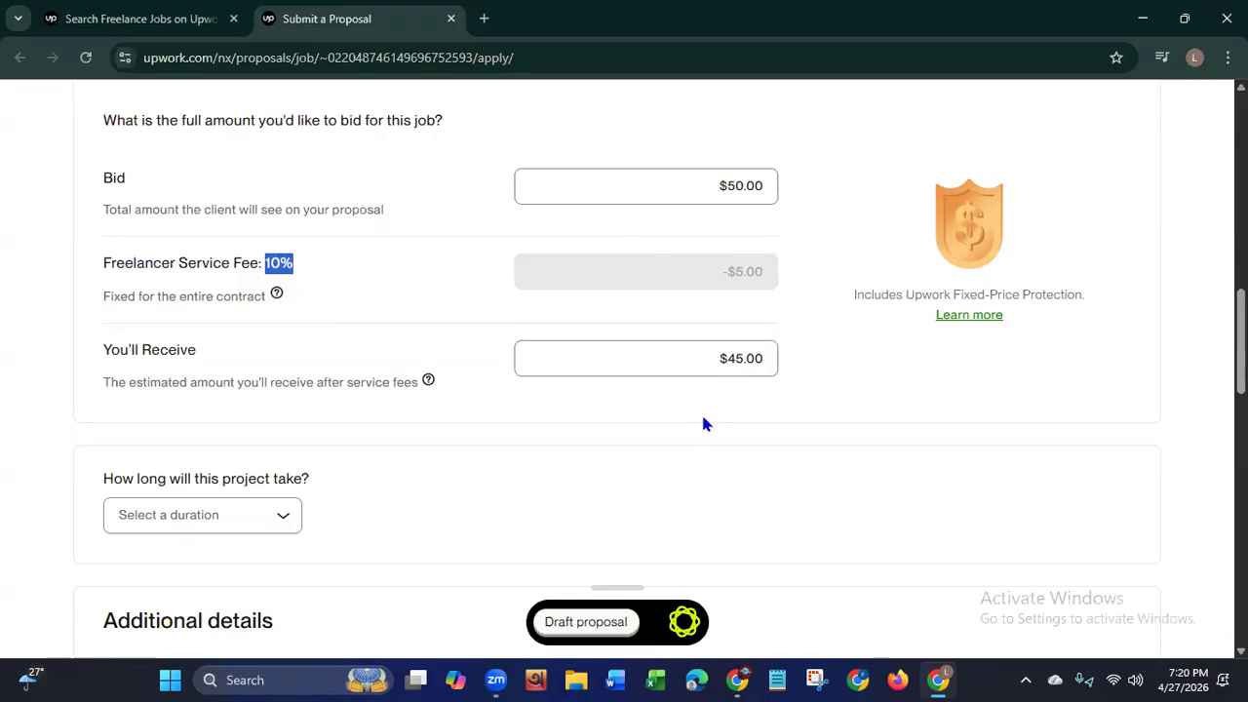
Step: Set the proposal's estimated project duration to Less than 1 month
scroll(624, 370, down, 3)
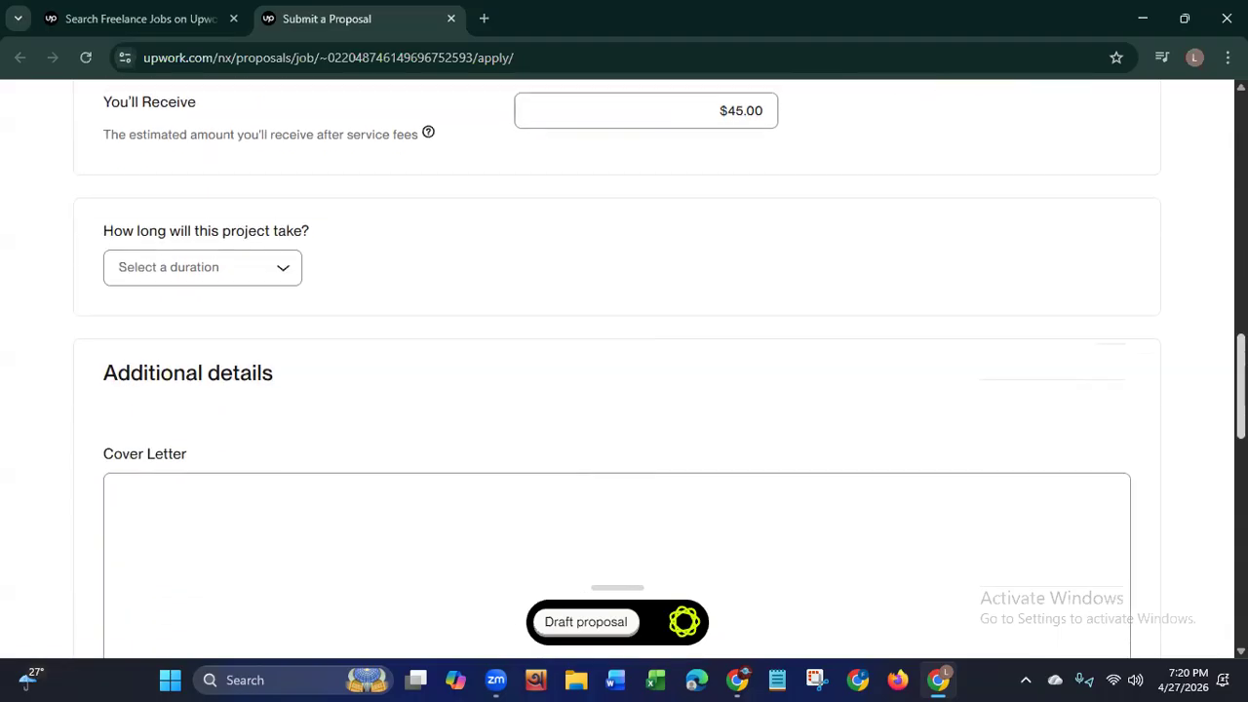
click(282, 255)
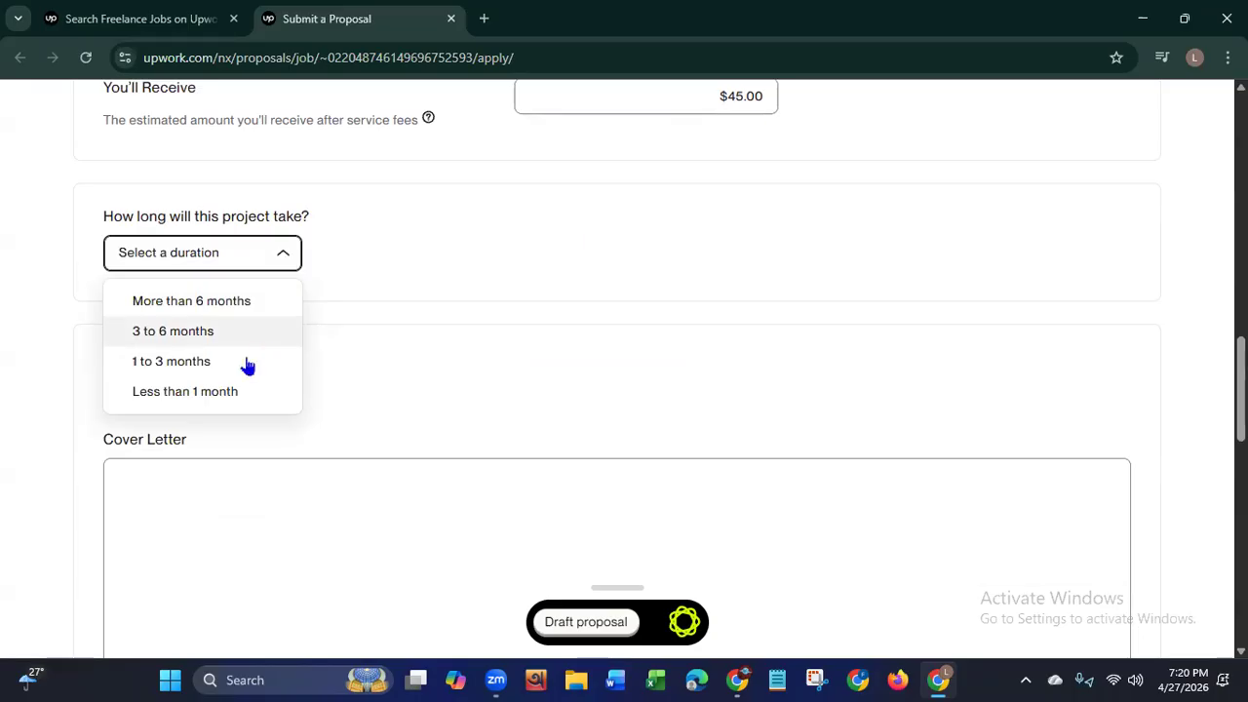
click(200, 393)
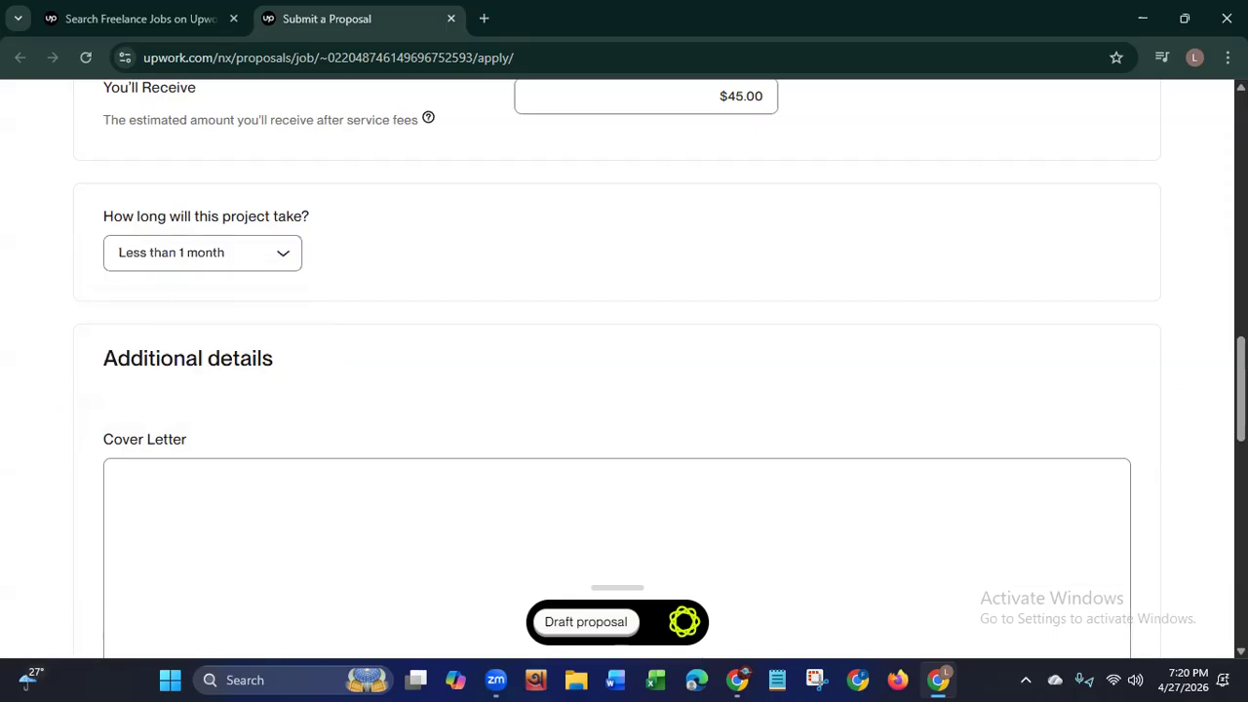
scroll(544, 511, up, 10)
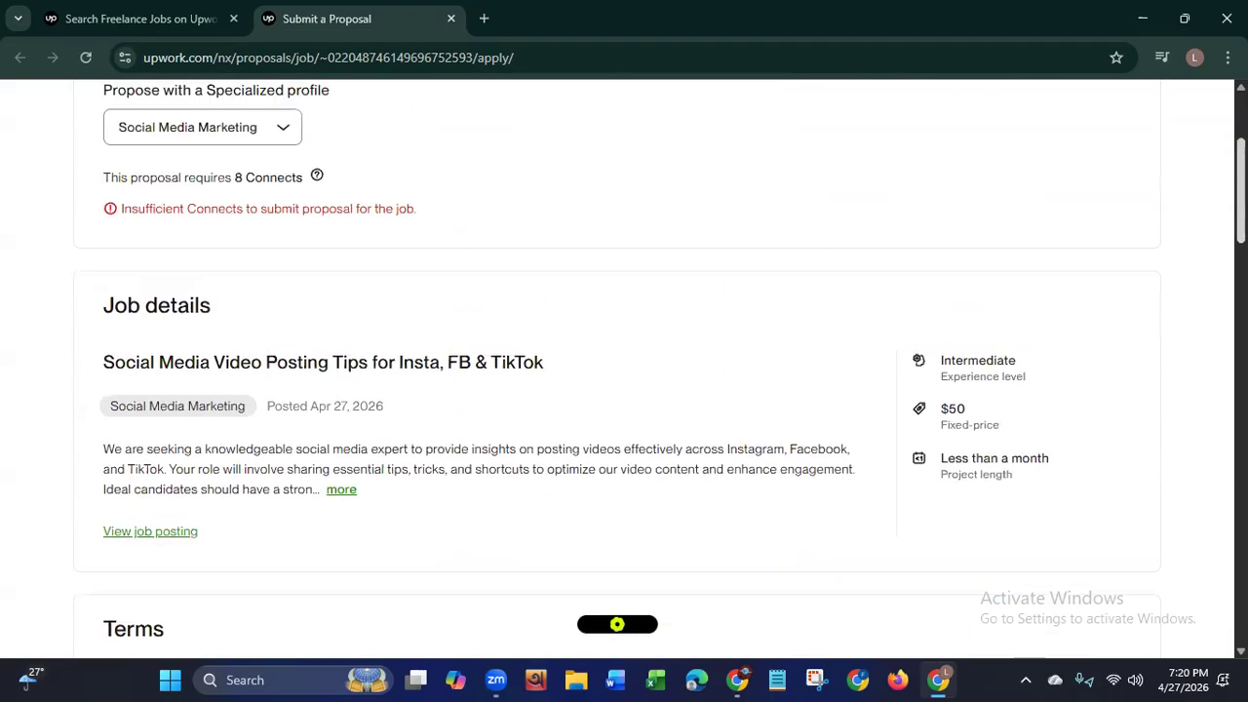
Step: Expand the full job description, then scroll down to the empty Cover Letter box
scroll(617, 624, down, 1)
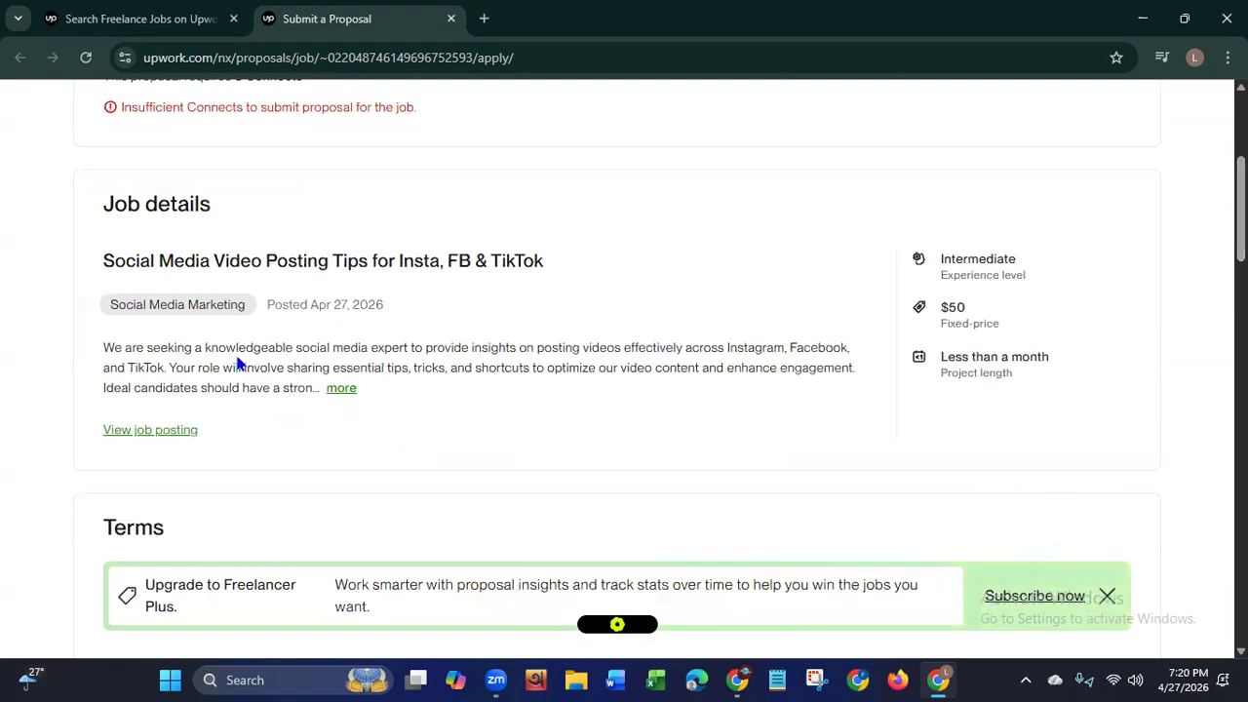
click(344, 388)
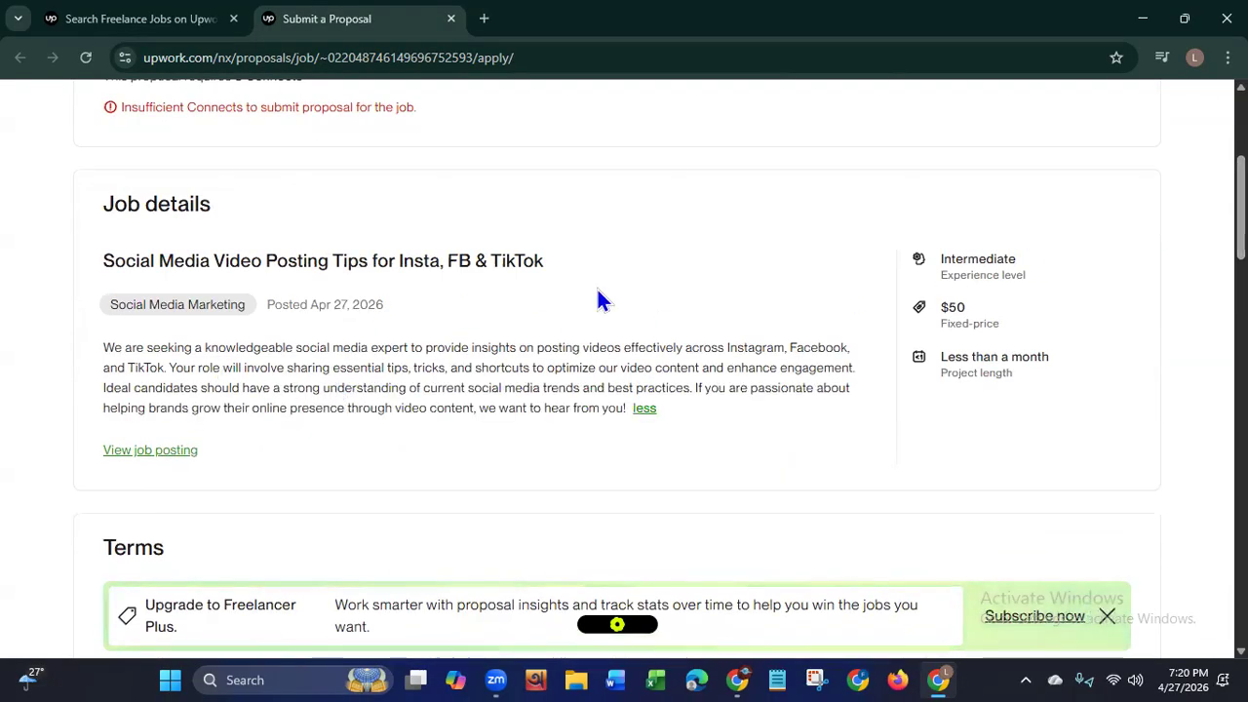
drag(103, 261, 965, 308)
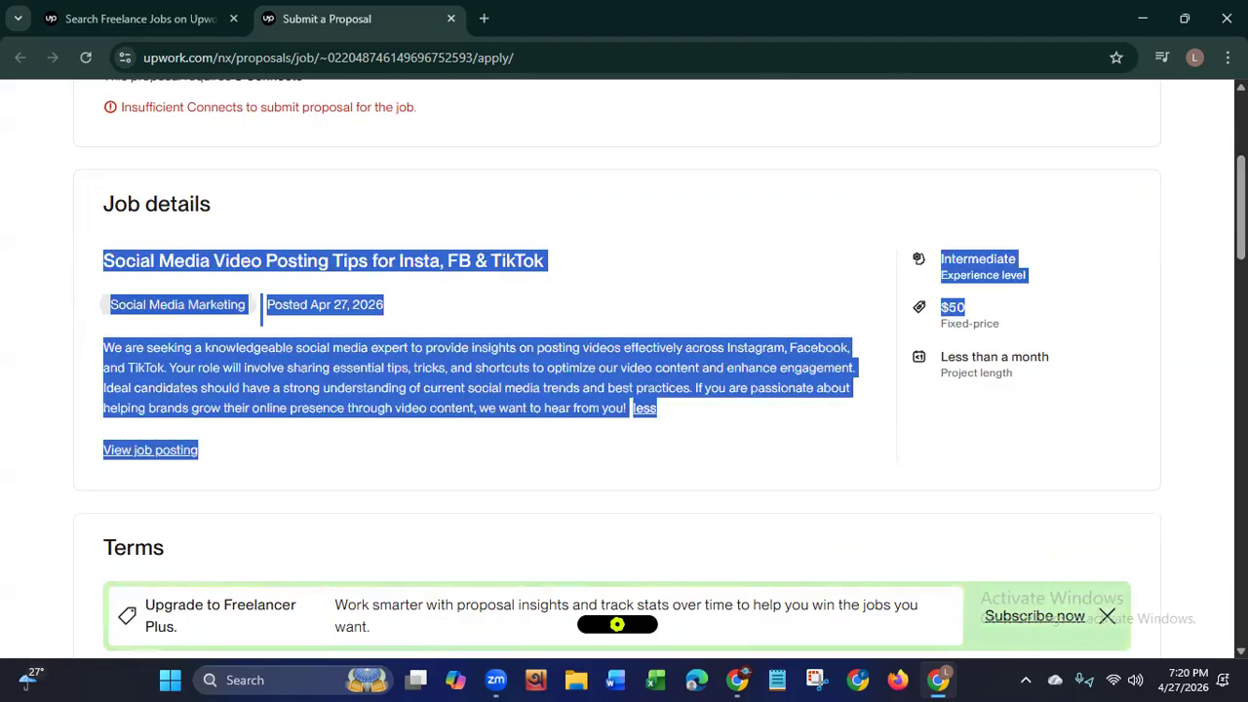
scroll(616, 369, down, 3)
scroll(618, 624, down, 6)
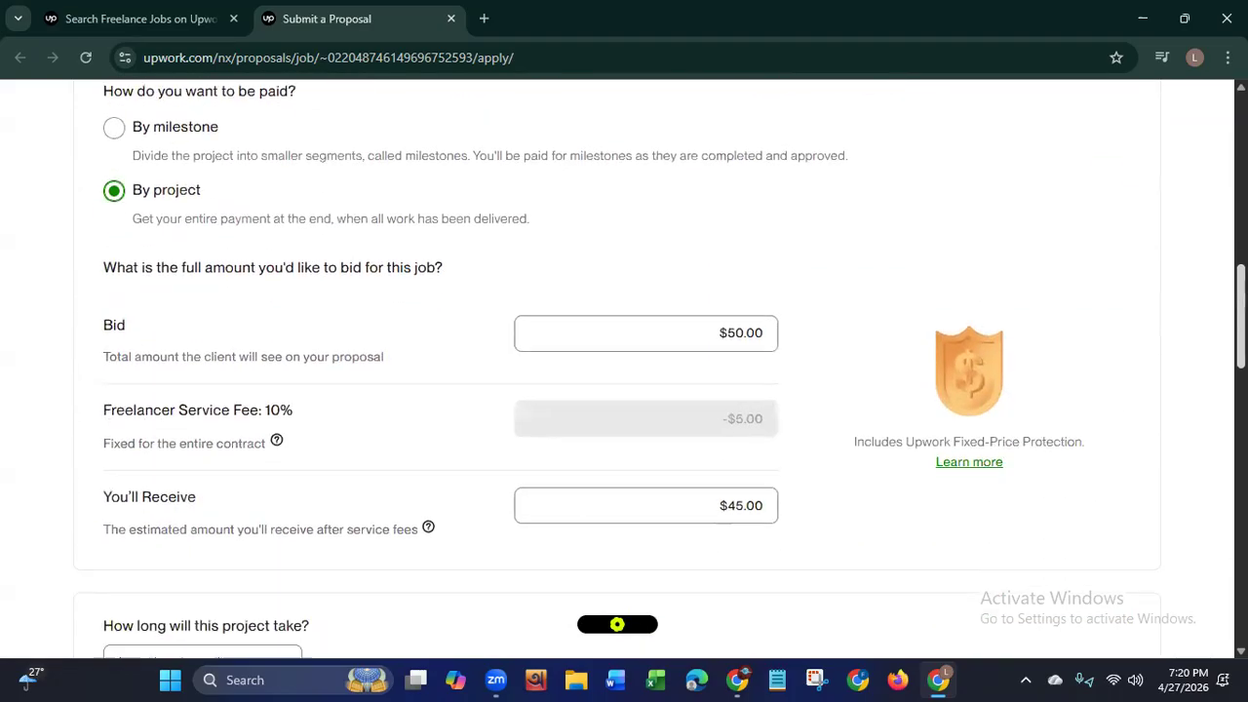
scroll(617, 370, down, 4)
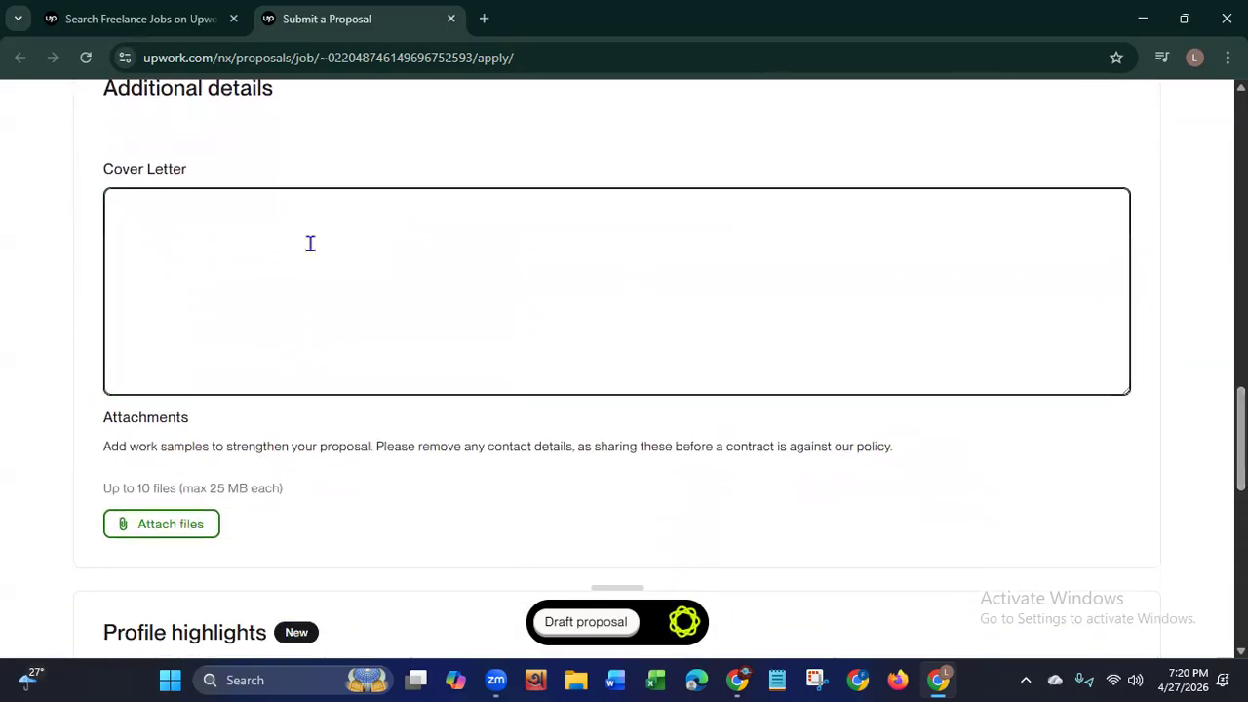
click(117, 228)
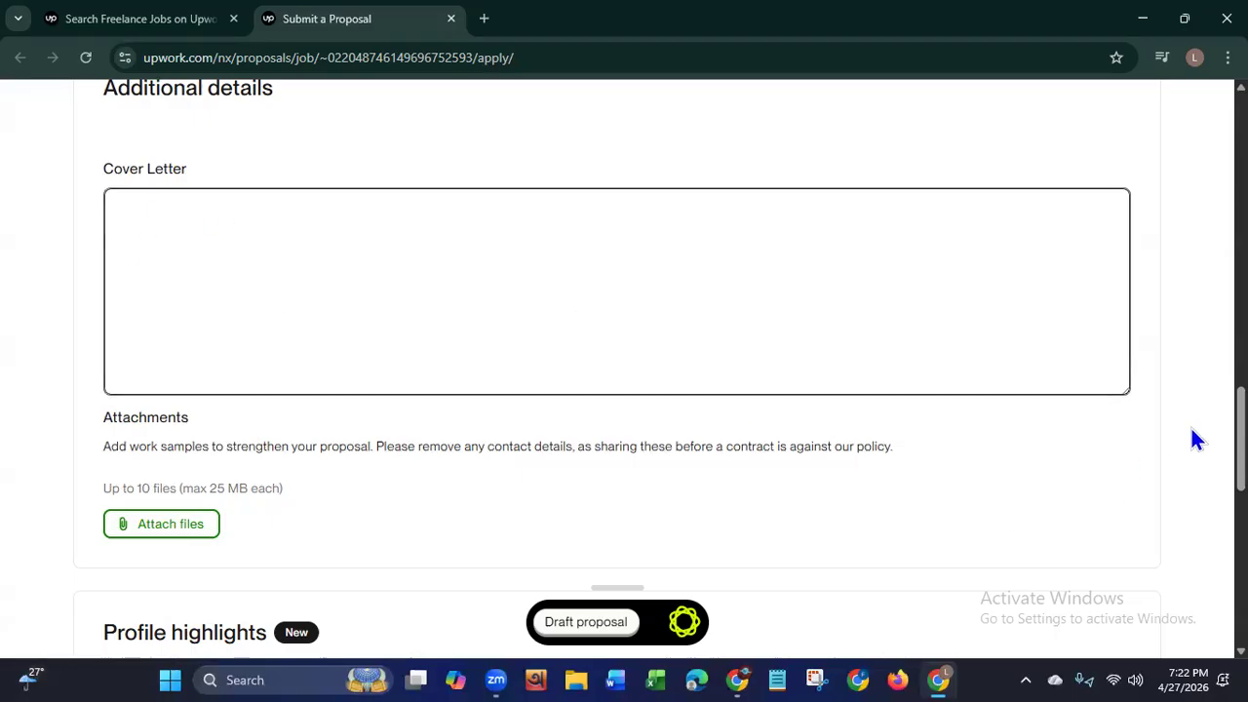
scroll(1239, 438, down, 3)
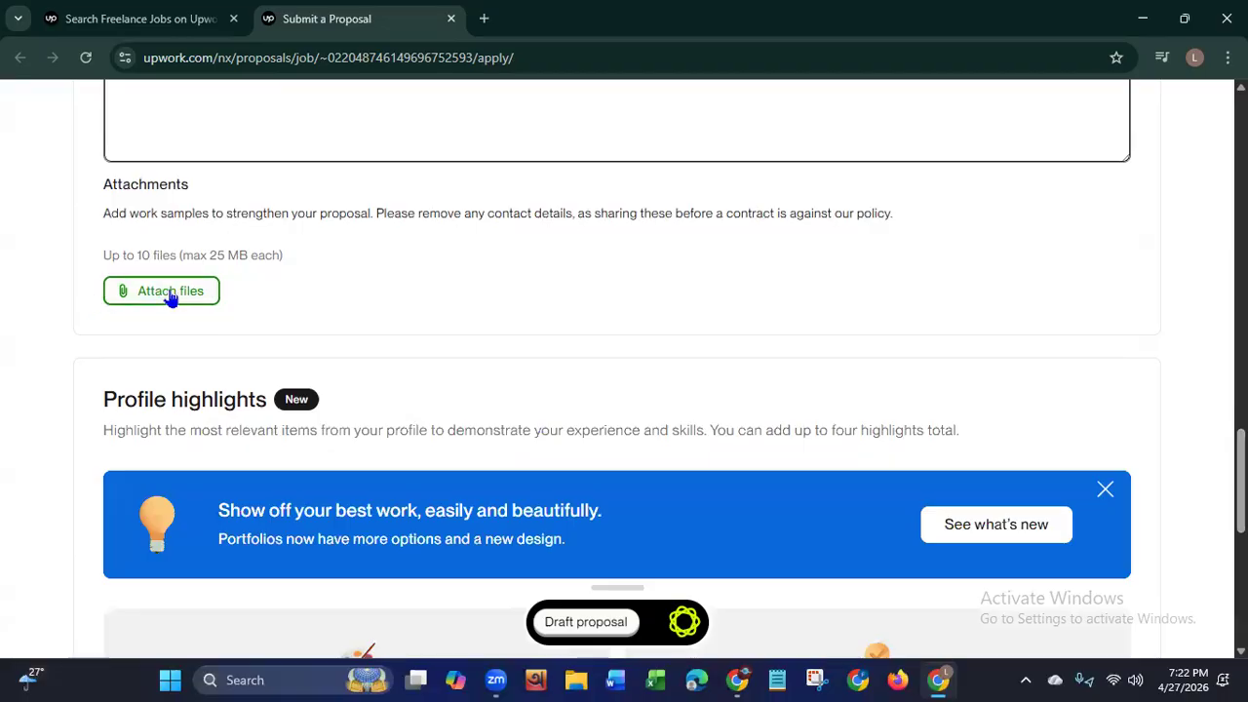
scroll(1240, 478, down, 1)
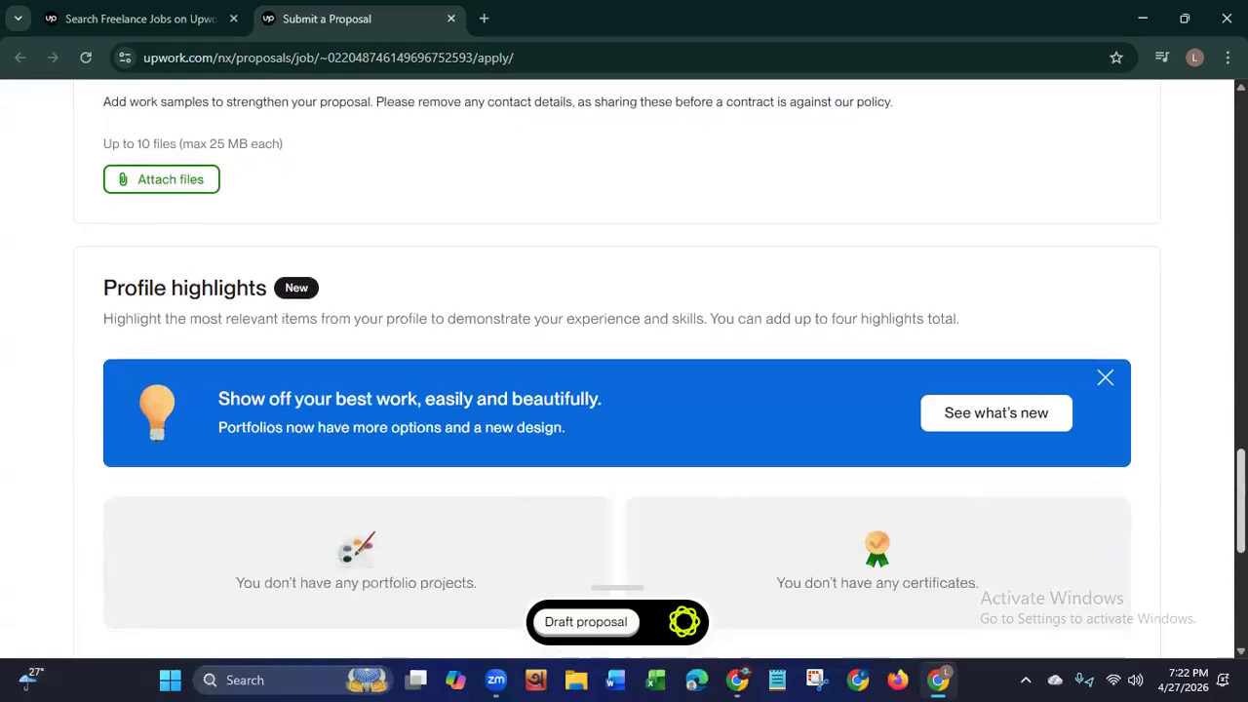
scroll(1240, 478, down, 3)
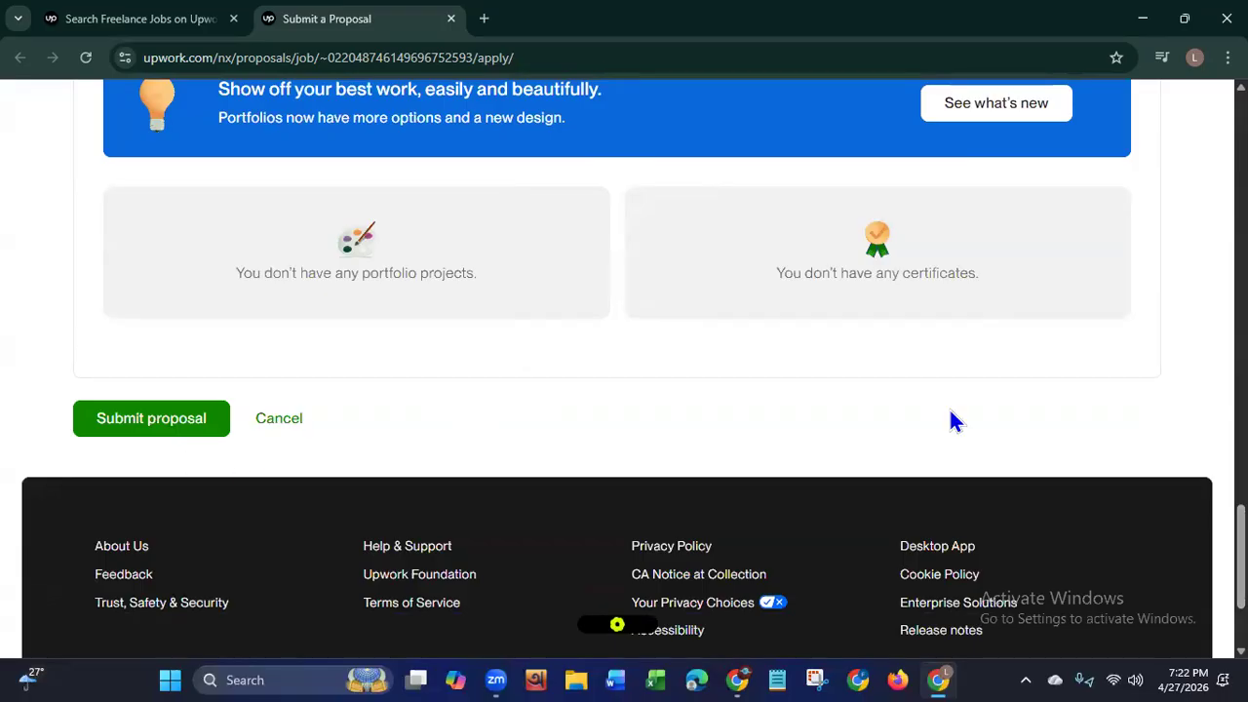
drag(1241, 556, 1241, 144)
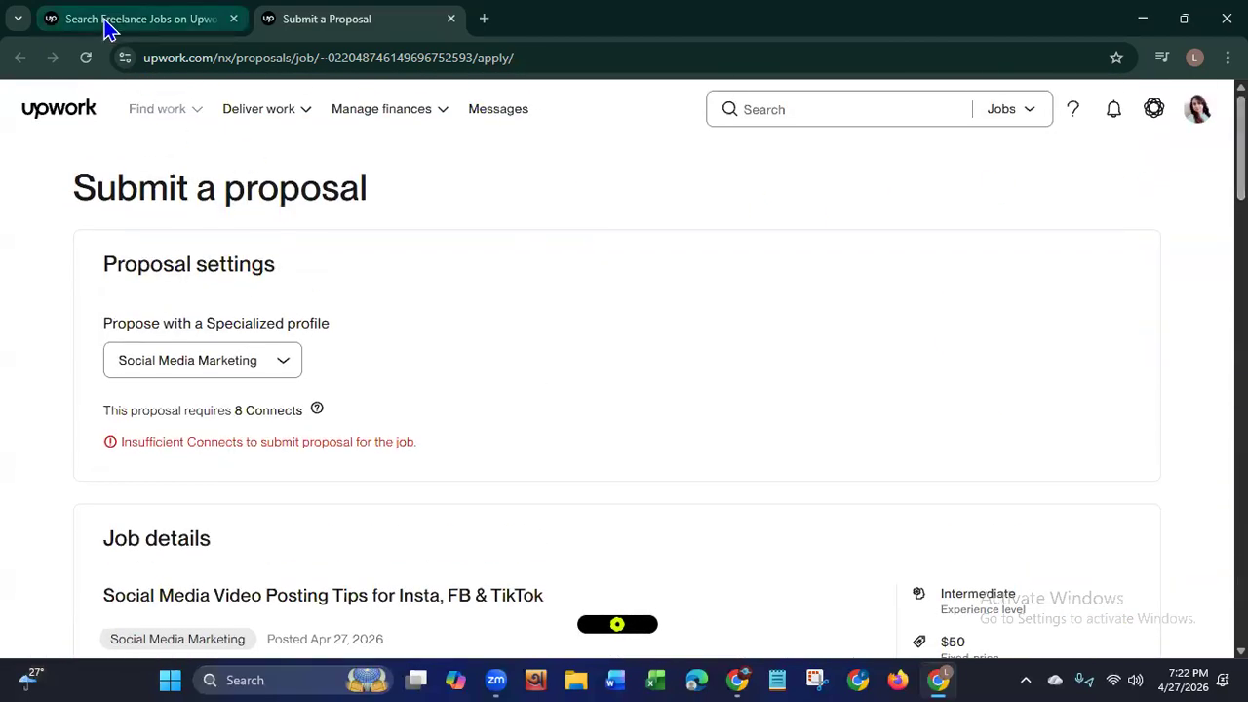
Step: Close the Submit a Proposal tab and the job details panel, back to the facebook marketing results
click(195, 18)
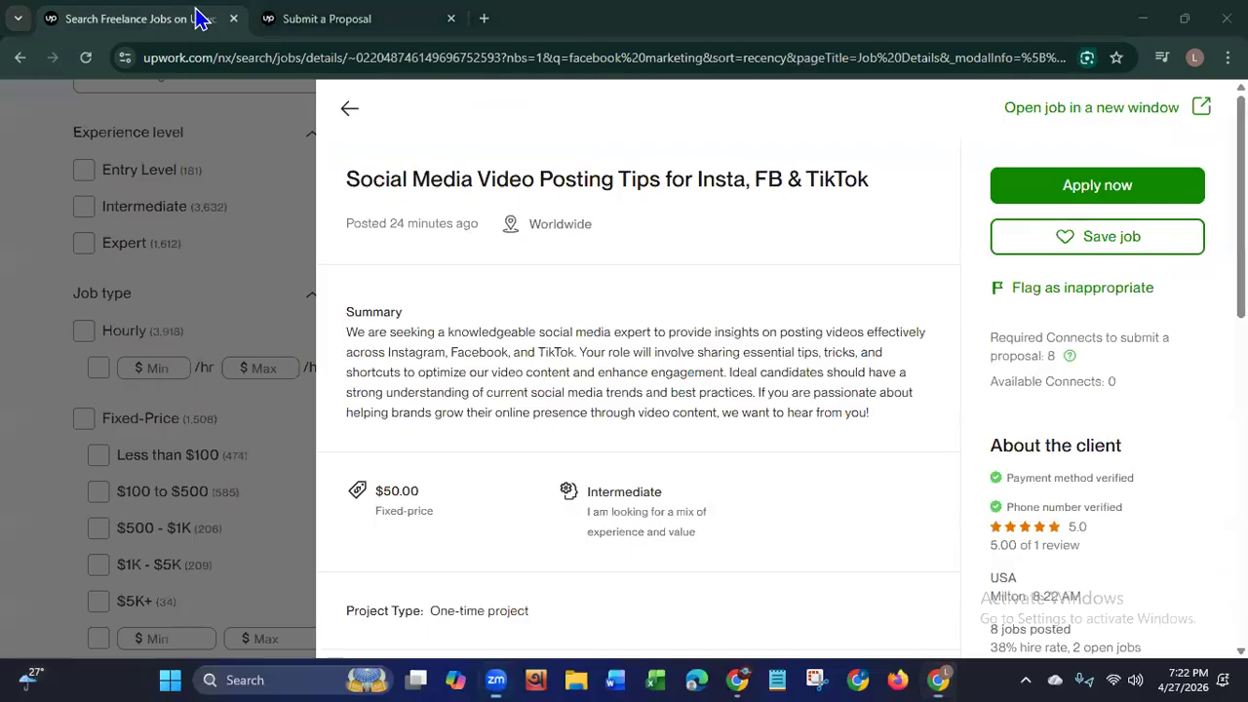
click(445, 20)
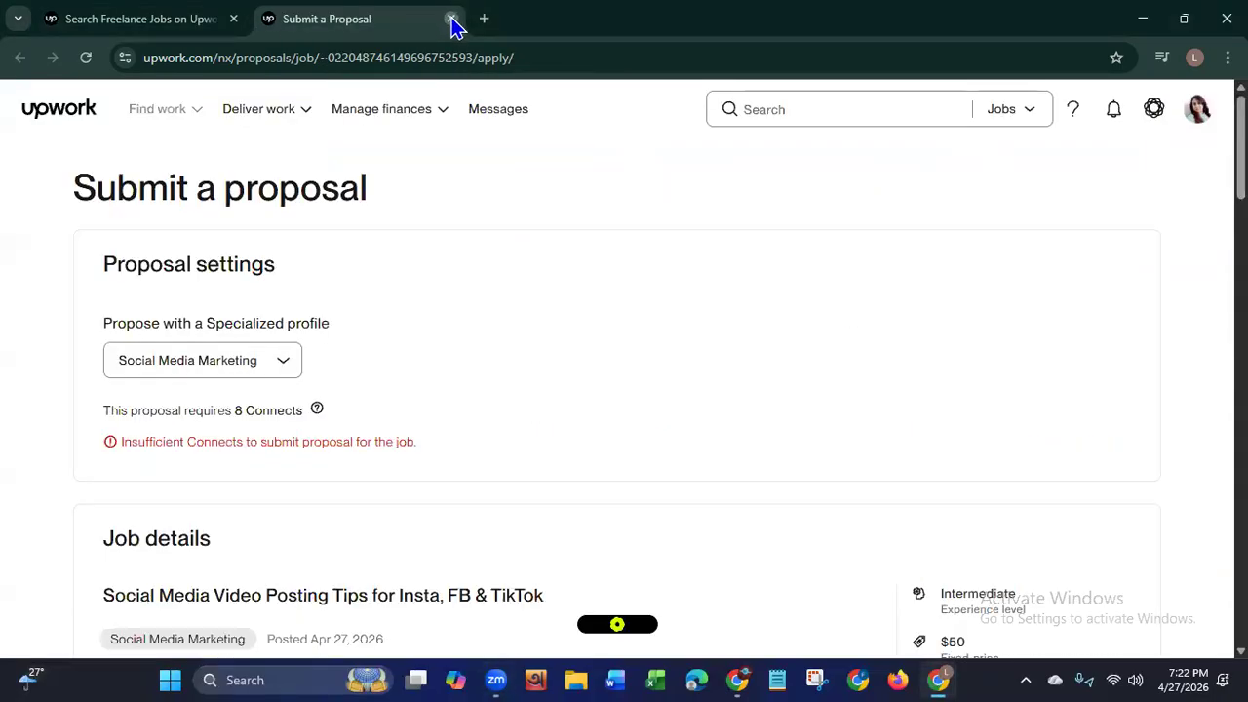
click(450, 19)
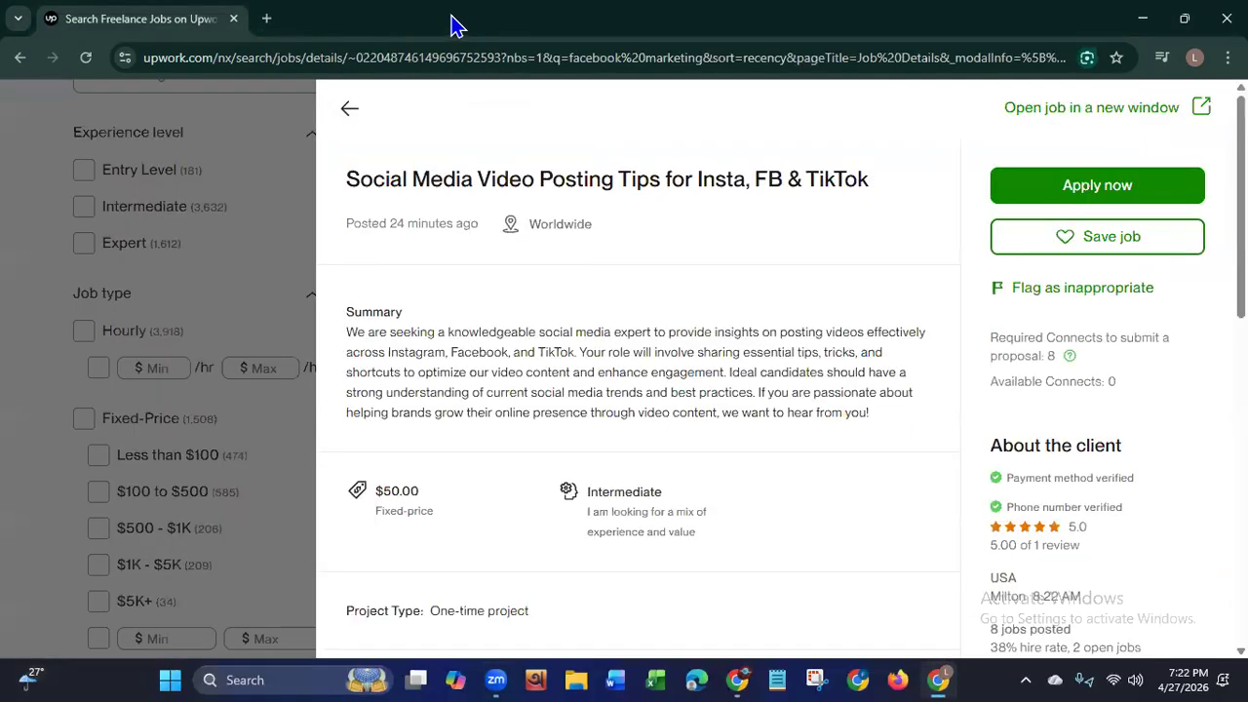
click(349, 111)
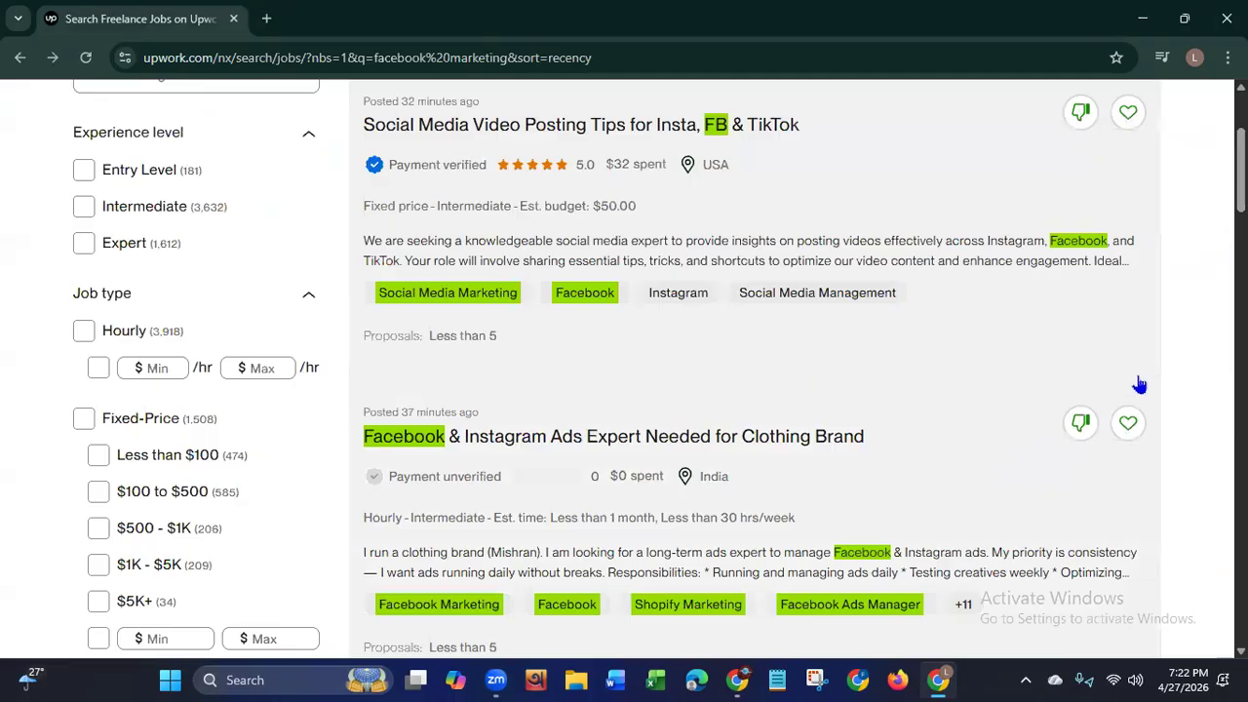
scroll(659, 369, up, 3)
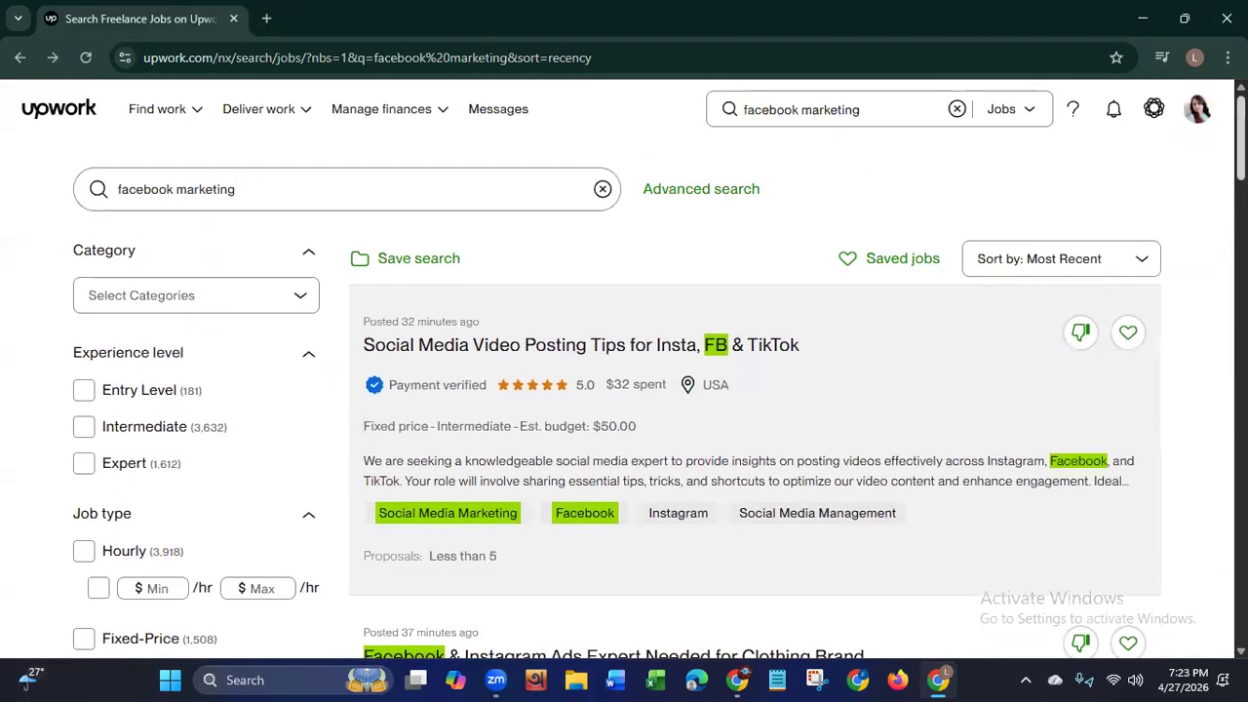
scroll(660, 369, down, 1)
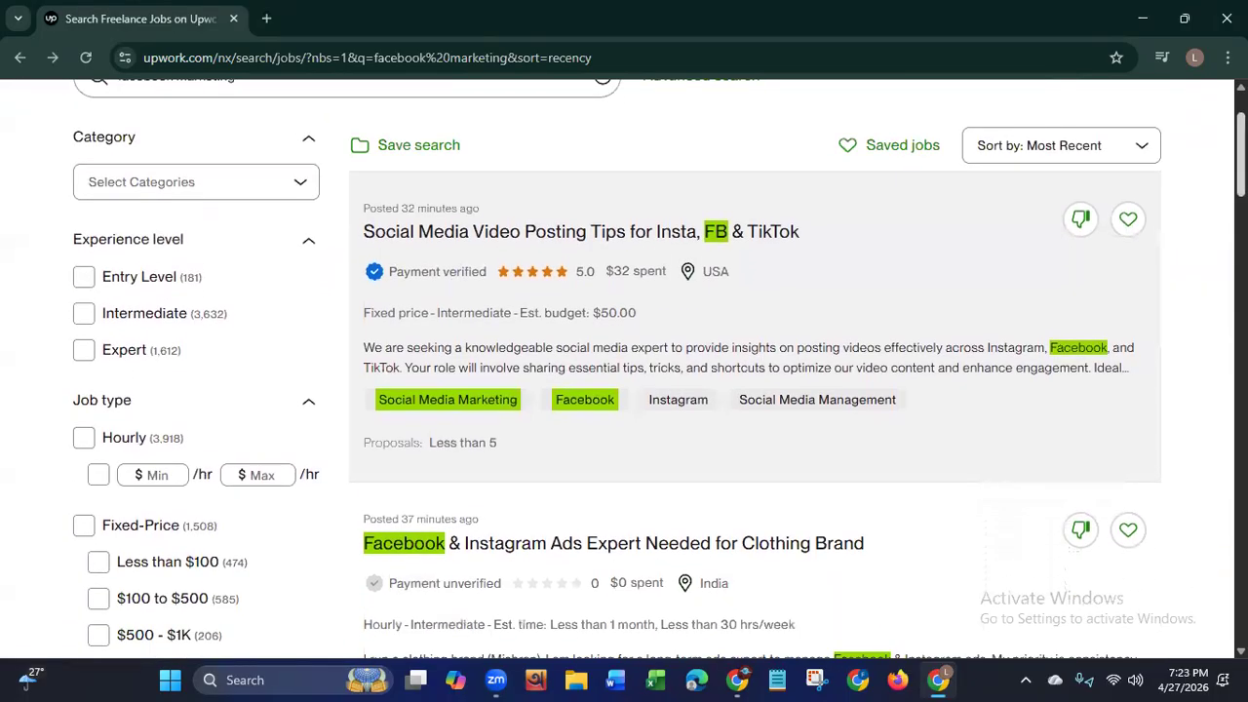
scroll(659, 368, down, 1)
scroll(659, 368, down, 4)
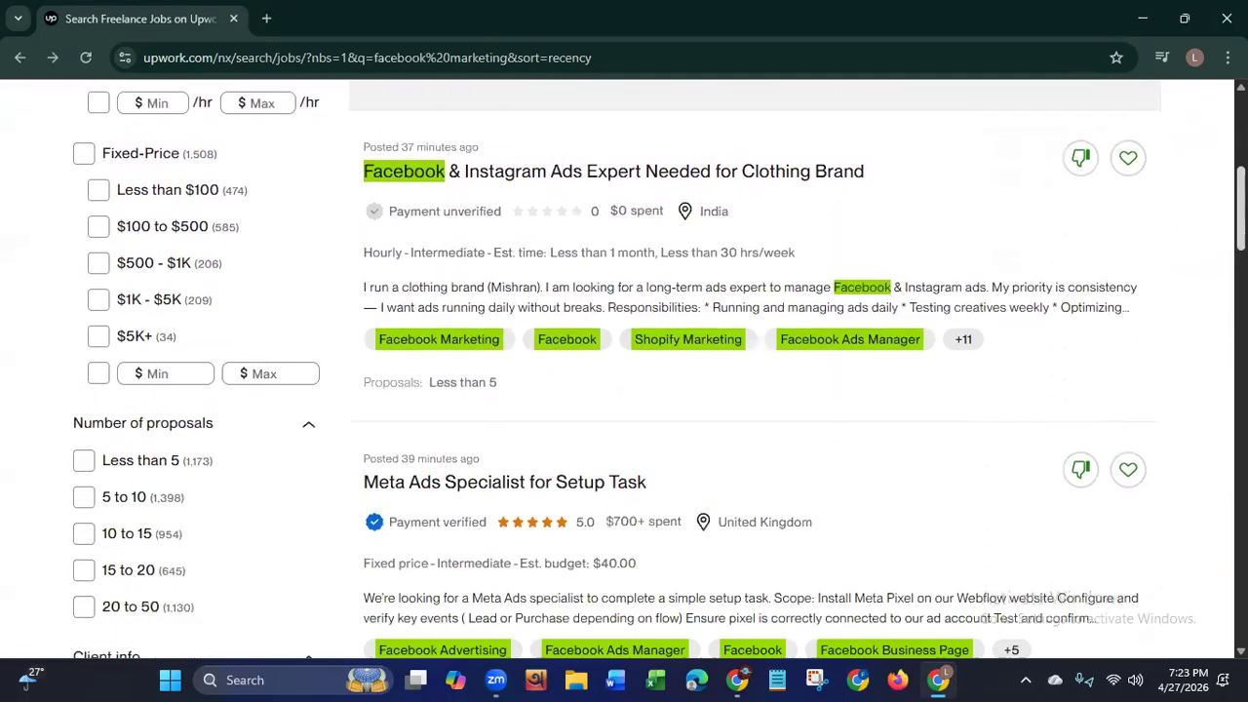
scroll(958, 216, up, 5)
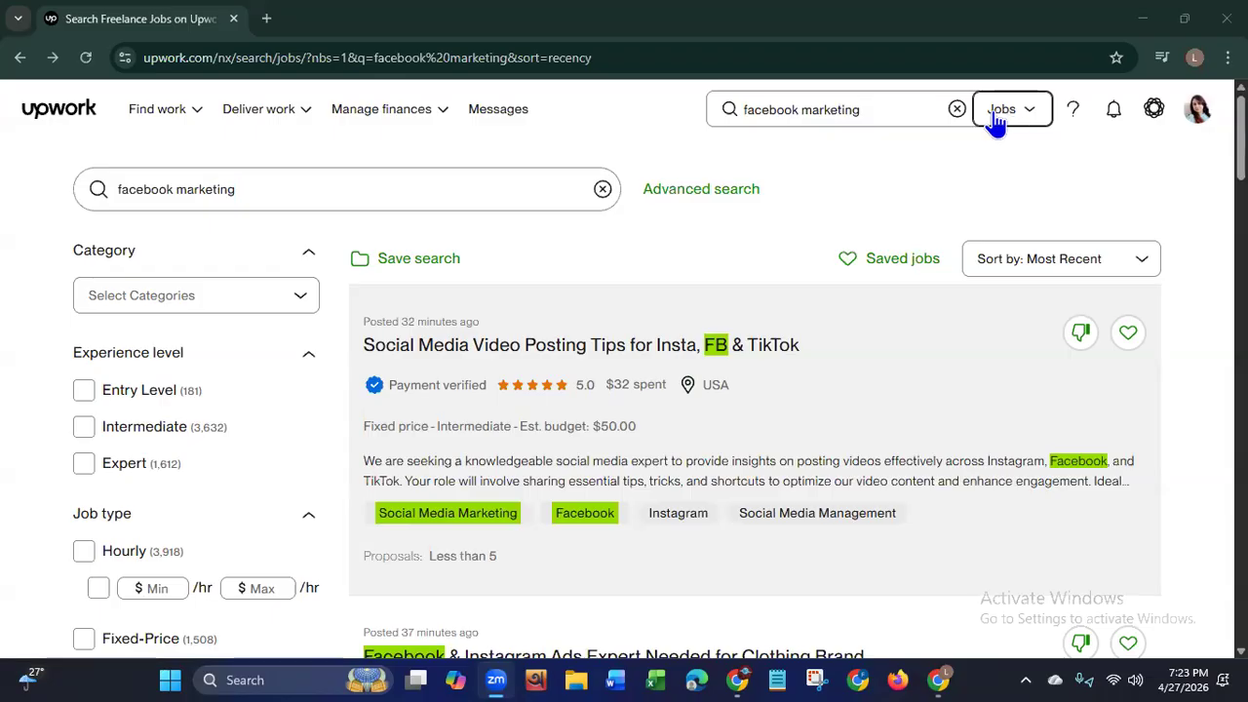
click(747, 110)
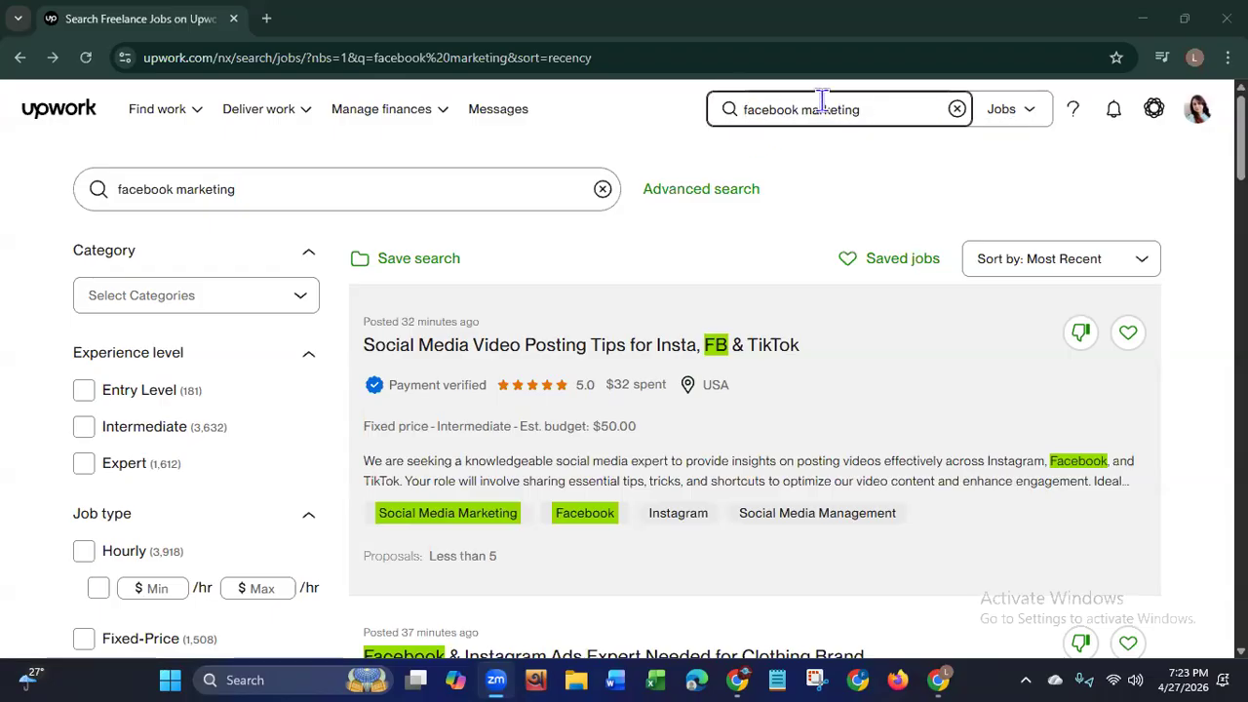
Step: Search Projects instead of jobs for facebook marketing and browse the 102,764 results
click(1002, 112)
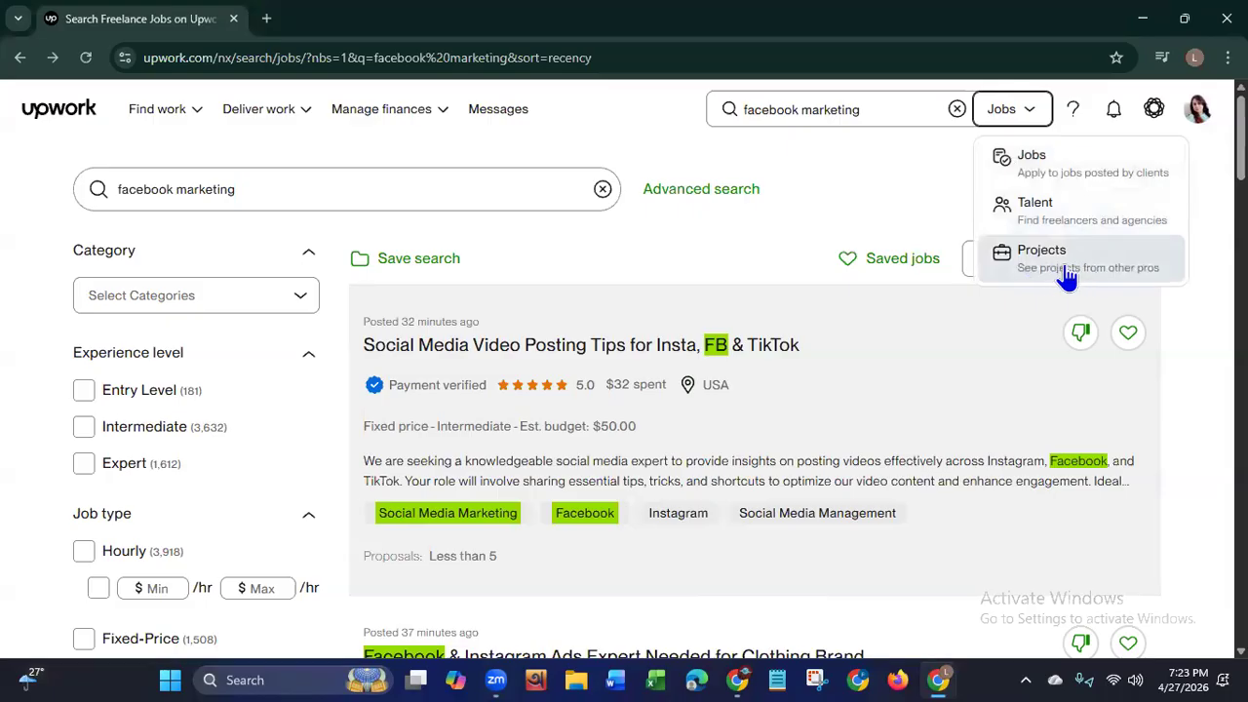
click(1072, 275)
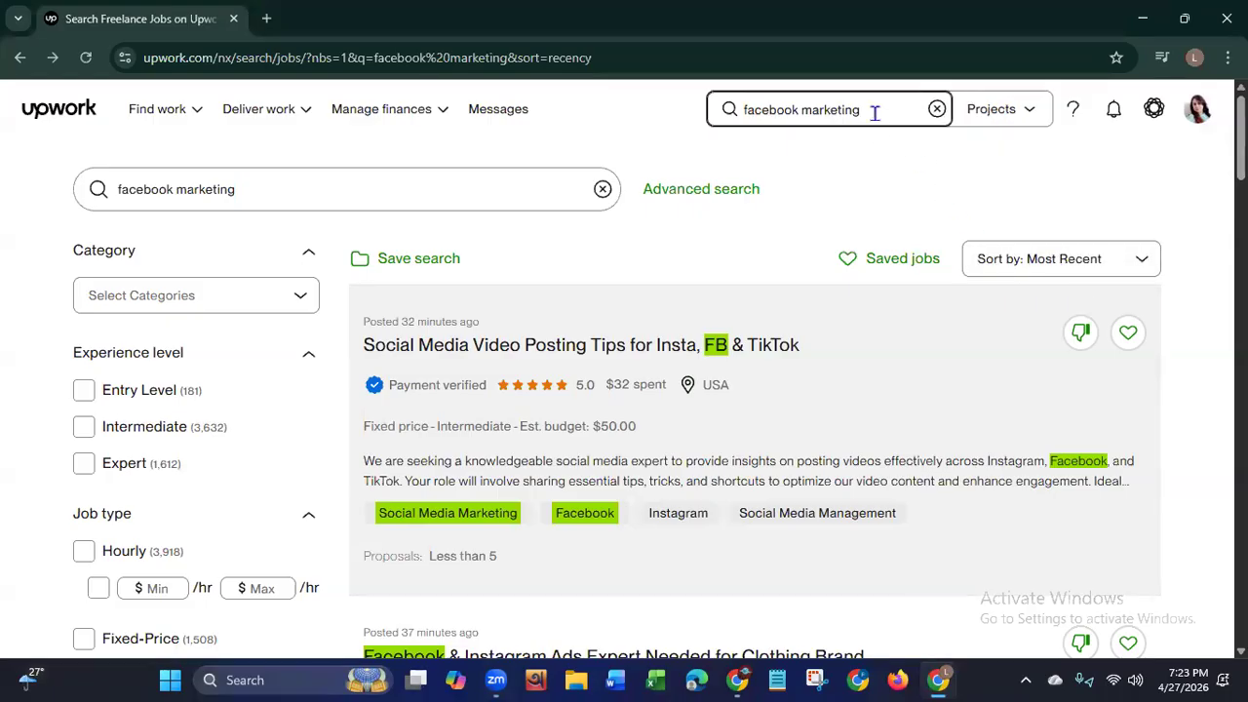
key(Return)
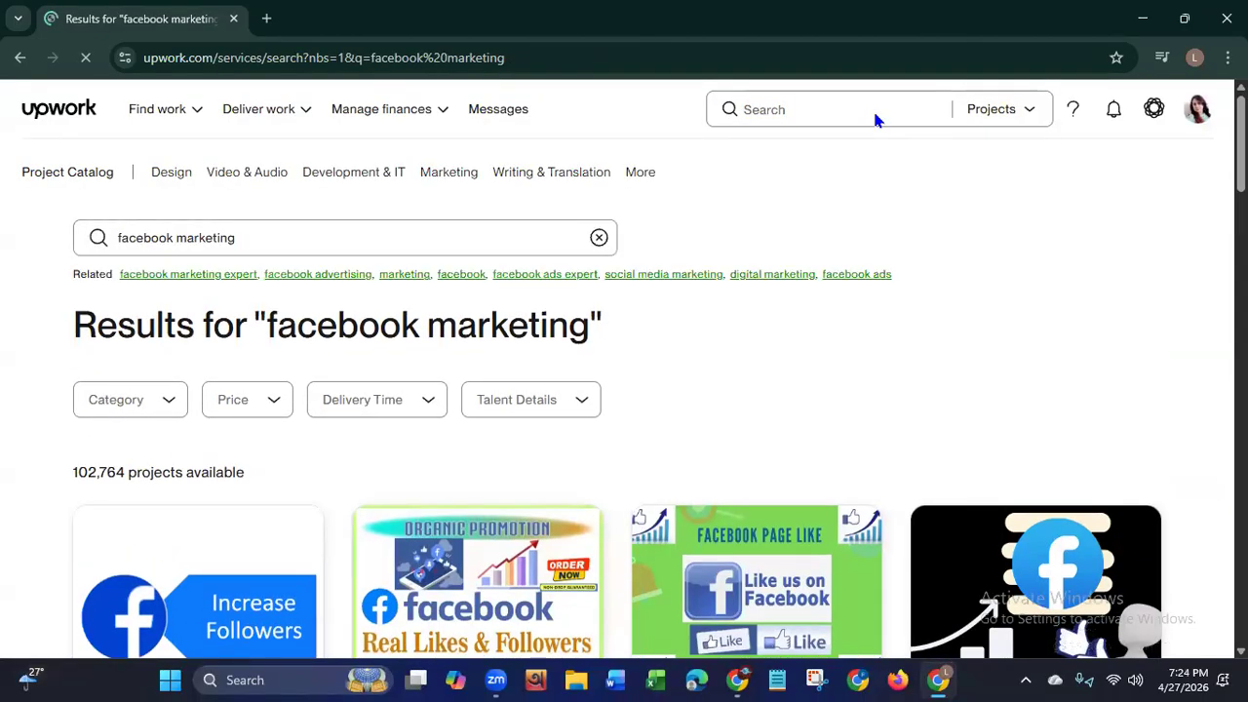
drag(276, 333, 581, 334)
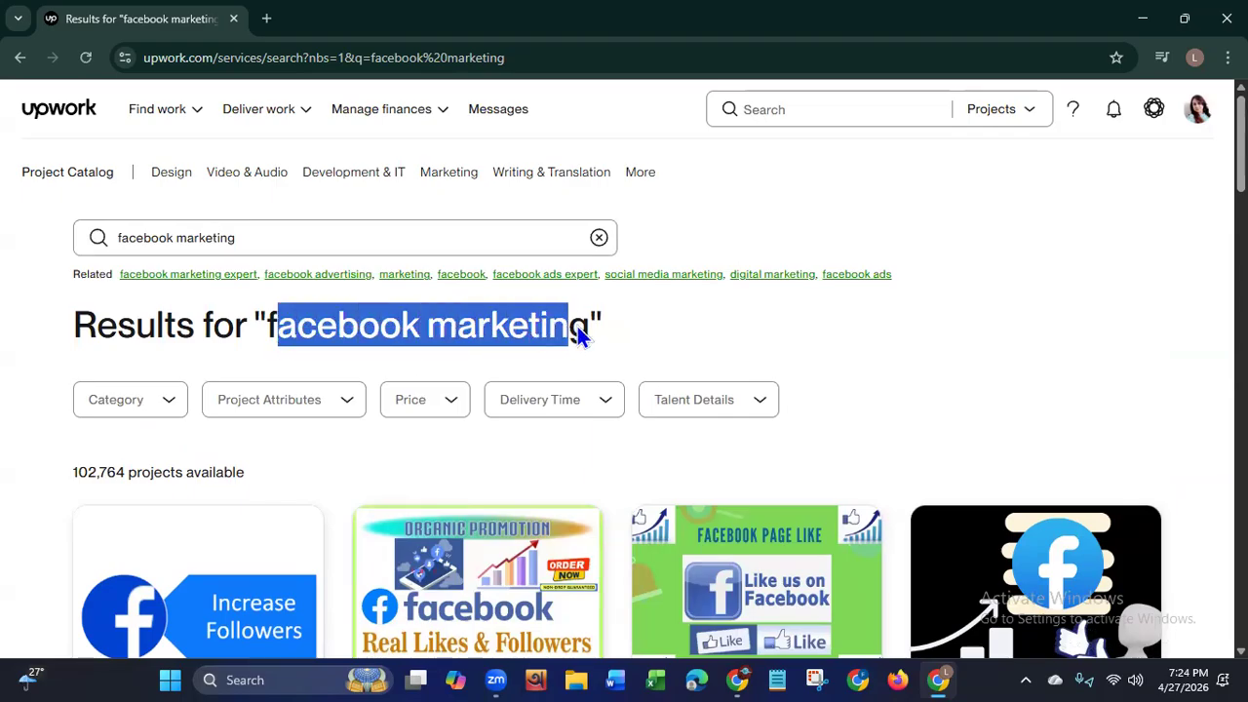
scroll(580, 335, down, 4)
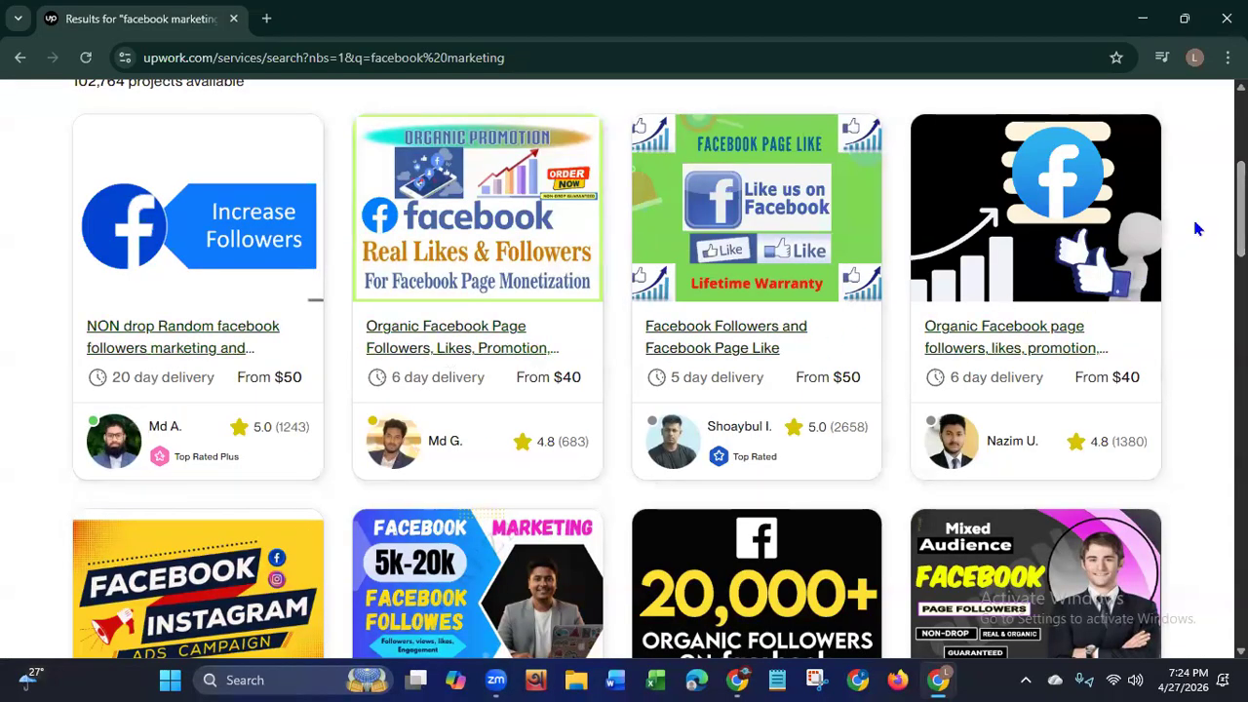
scroll(1212, 256, down, 4)
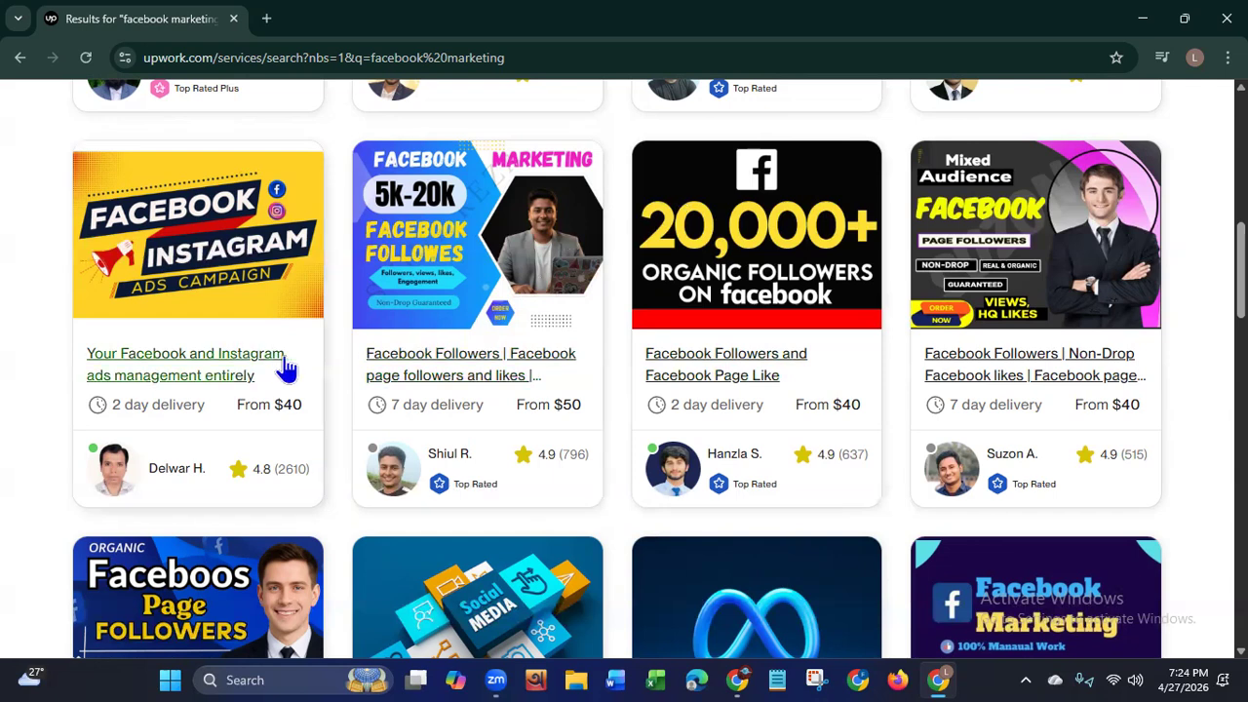
mouse_move(569, 343)
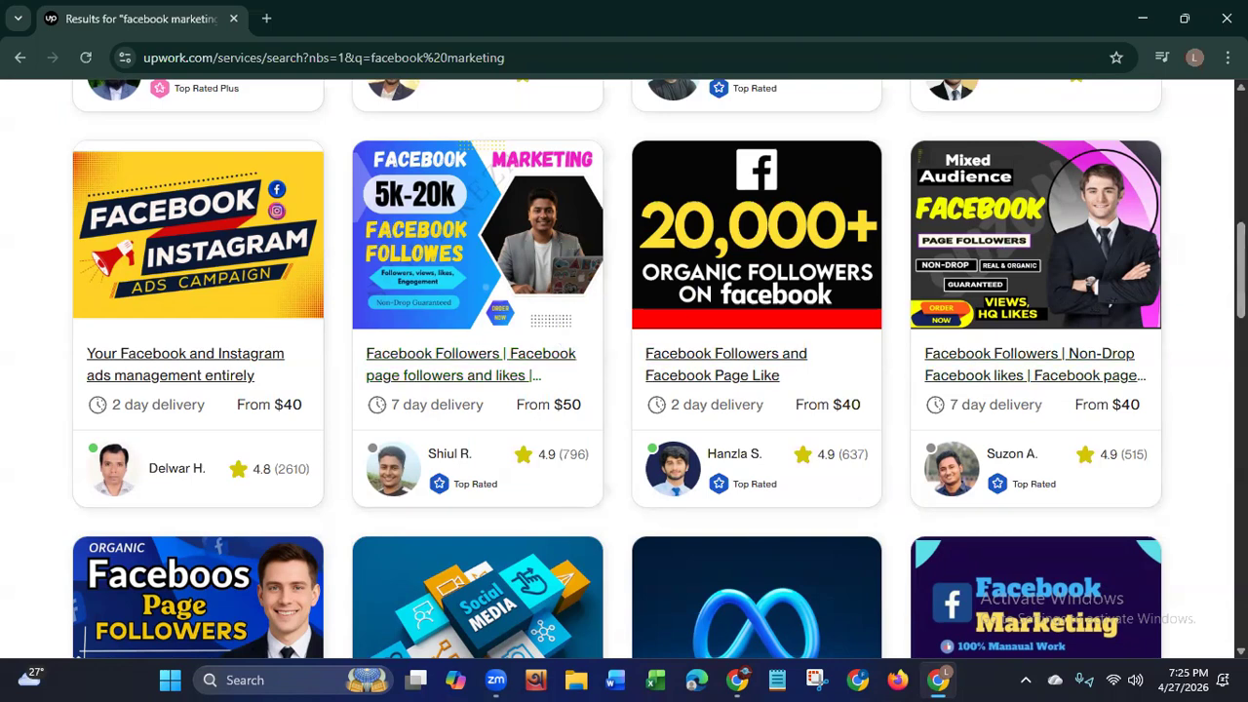
scroll(1114, 343, up, 1)
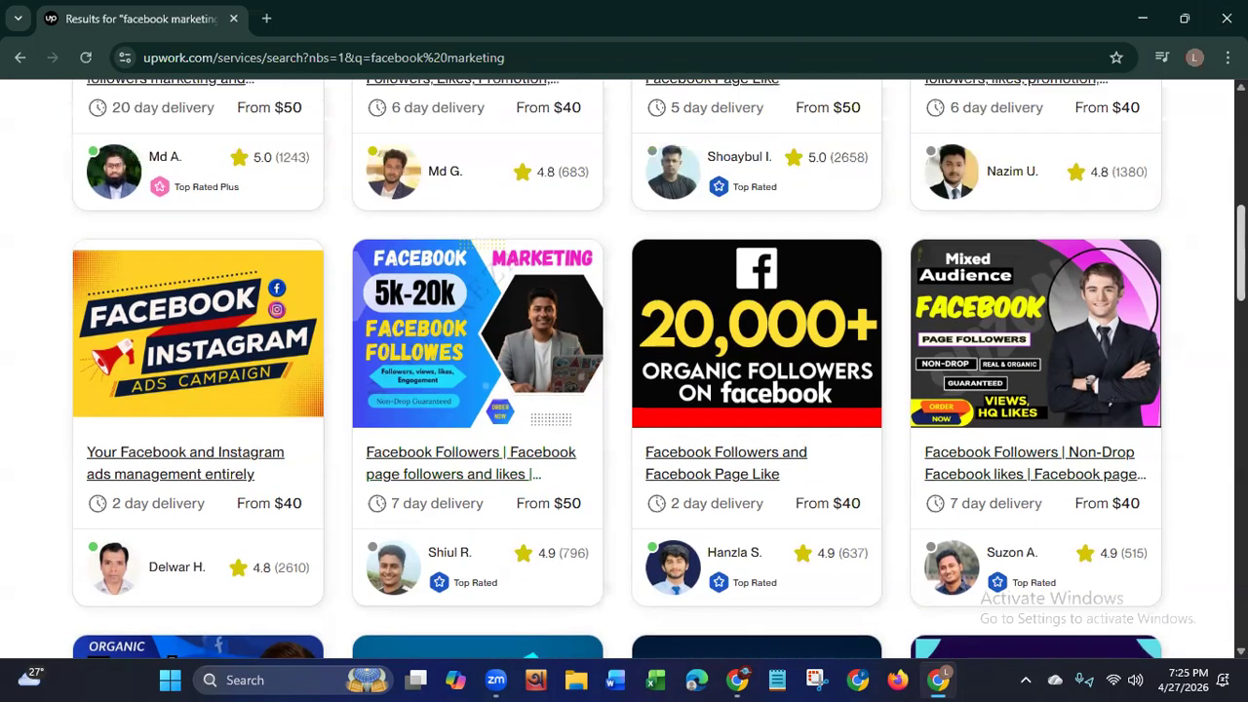
scroll(1115, 342, up, 3)
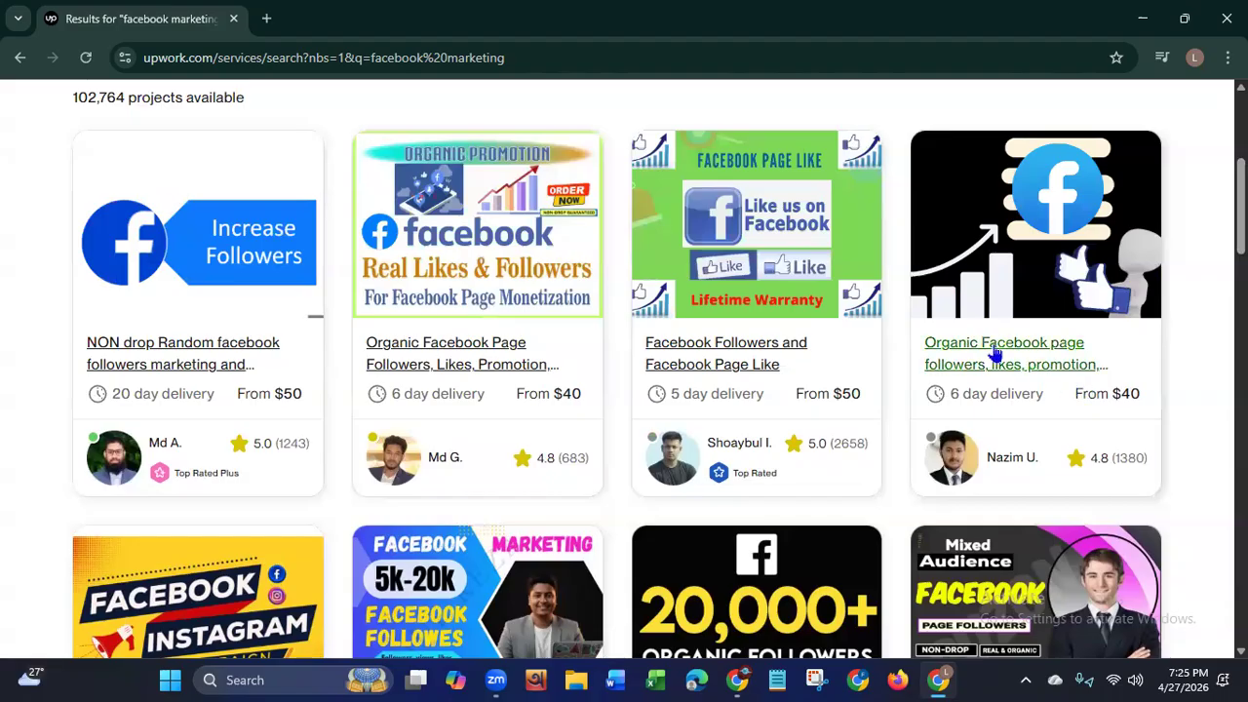
Step: Open the Organic Facebook page and Facebook Followers and Page Like projects in new tabs
right_click(995, 353)
click(1053, 366)
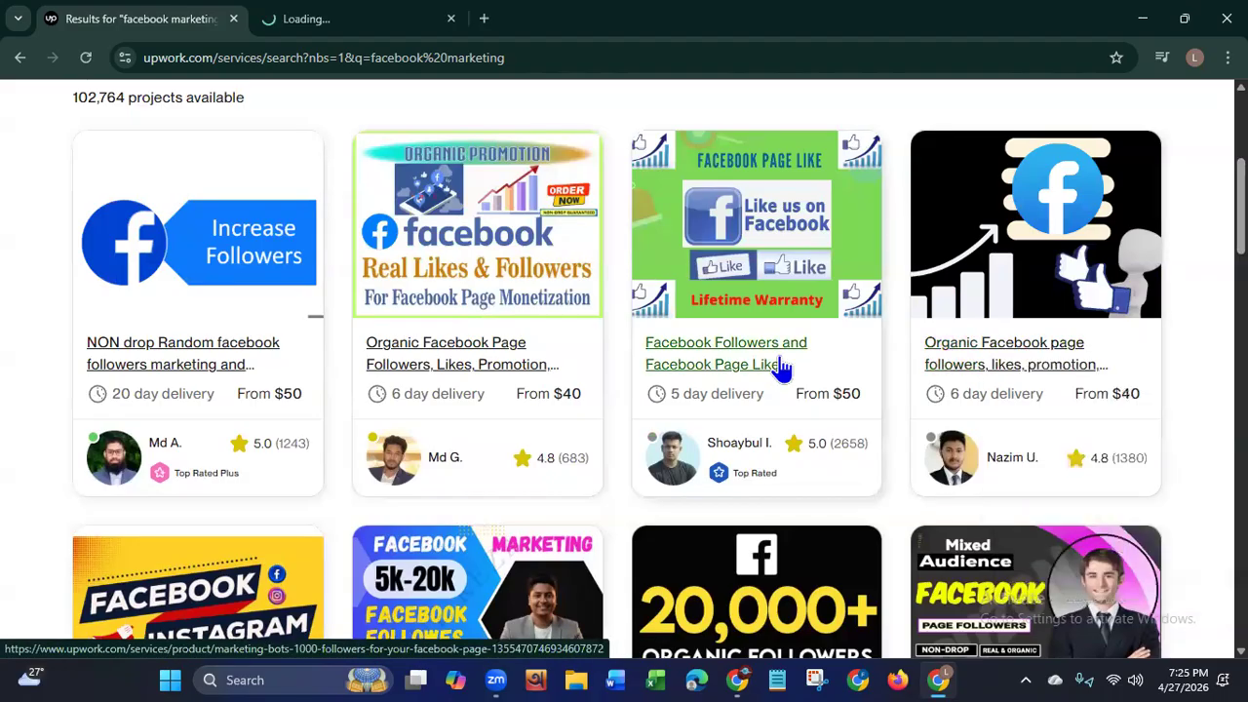
right_click(744, 362)
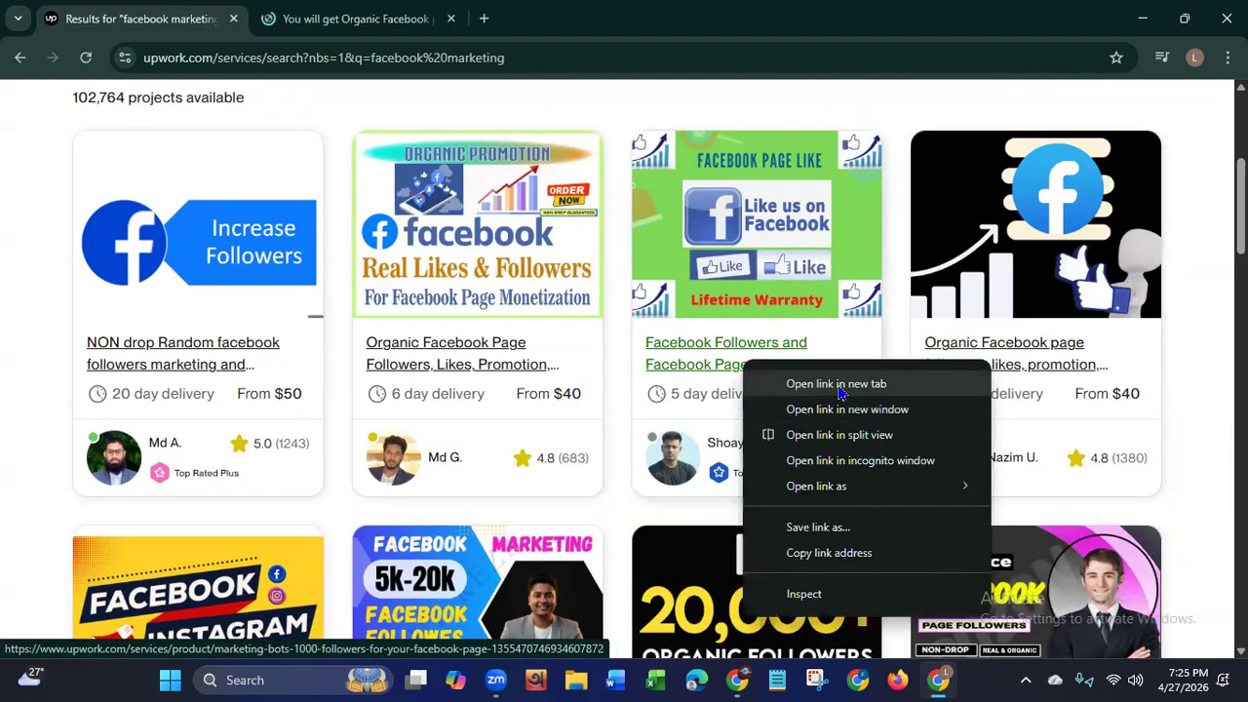
click(836, 386)
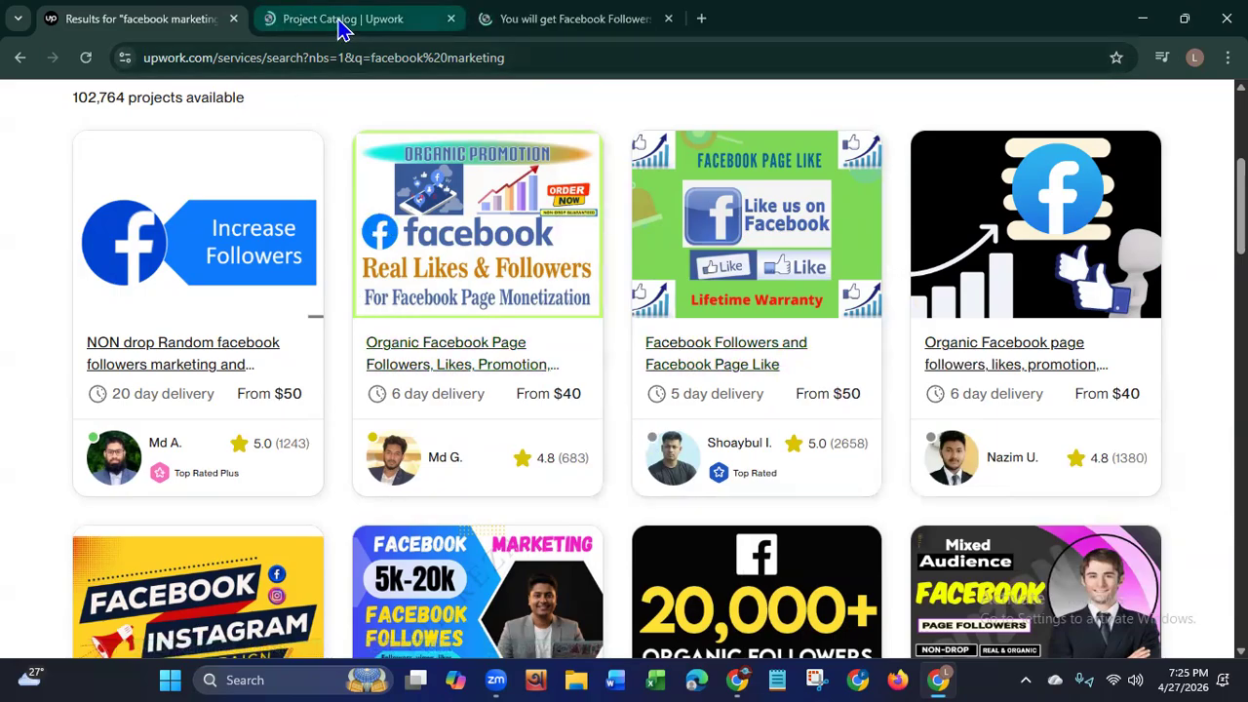
click(341, 22)
Step: Review the Organic Facebook listing's Advanced and Standard tiers and its description
drag(251, 285, 462, 329)
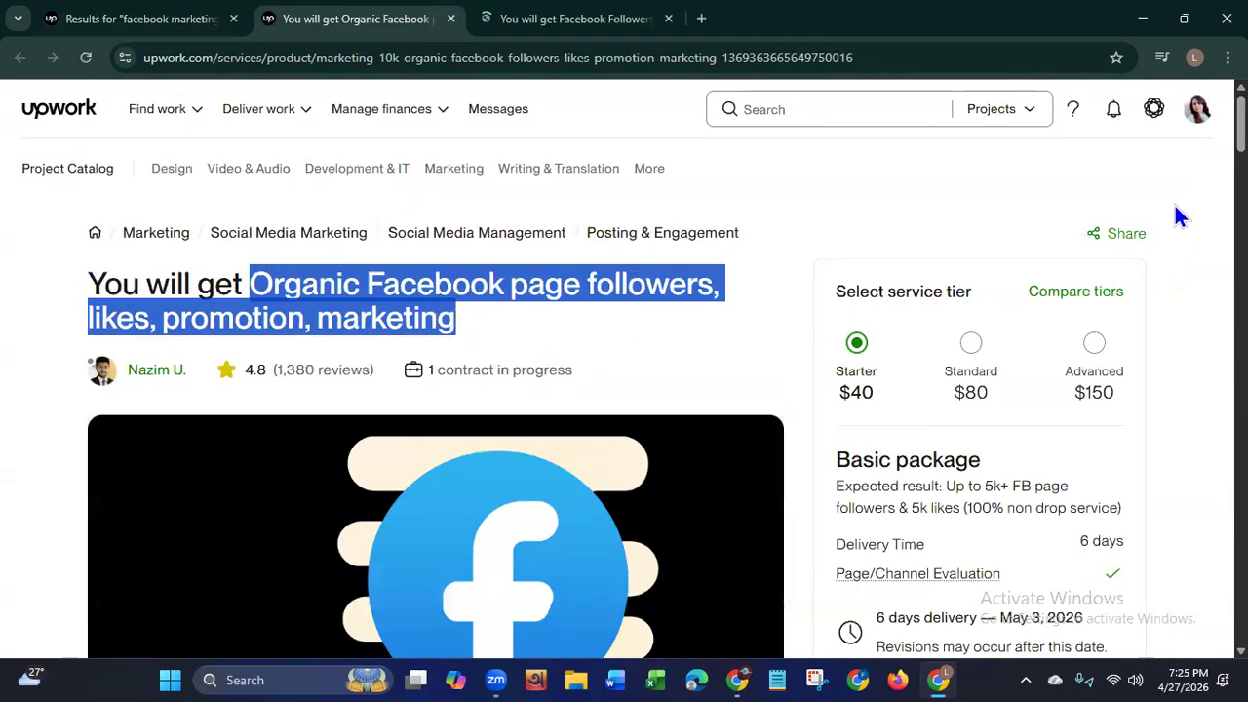
scroll(624, 390, down, 5)
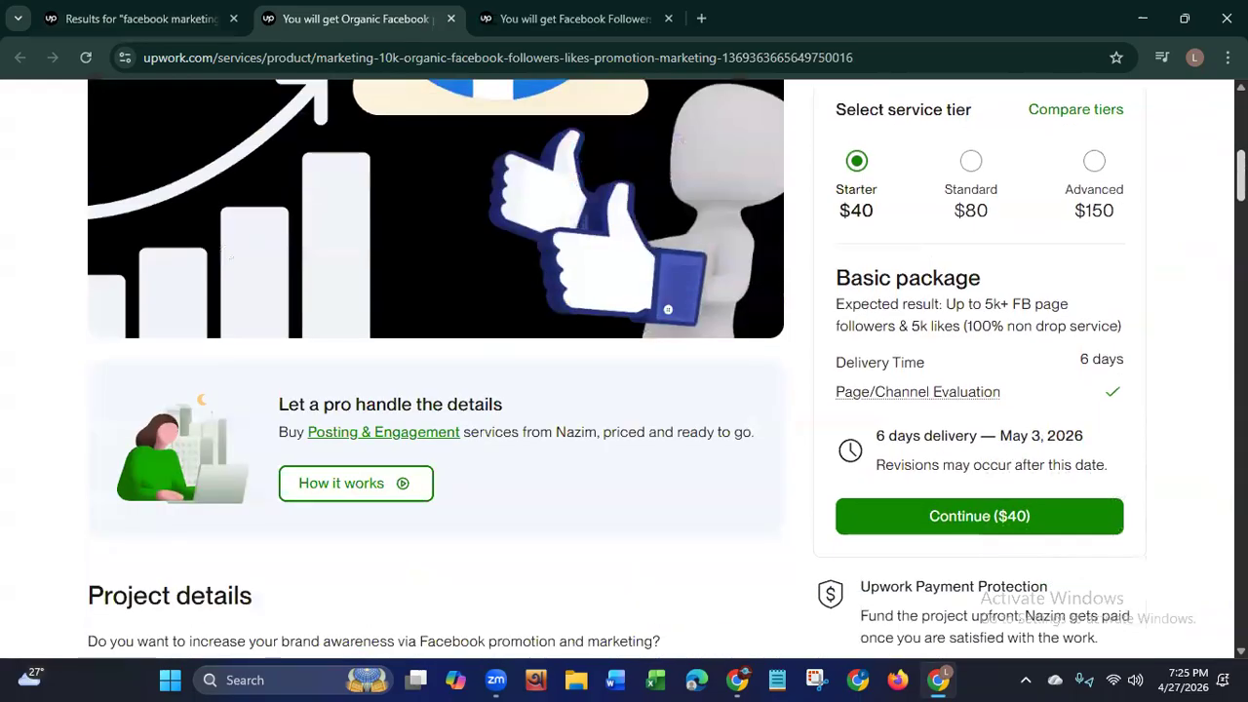
scroll(1005, 283, up, 4)
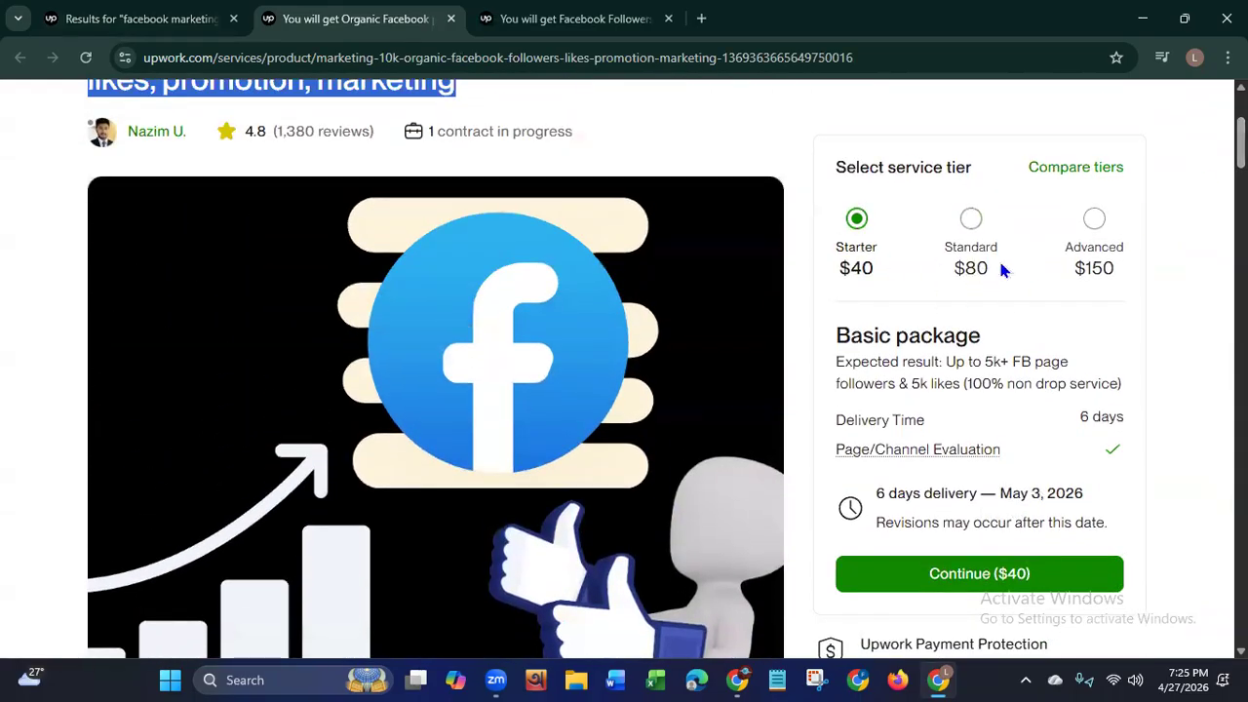
click(1092, 261)
click(971, 265)
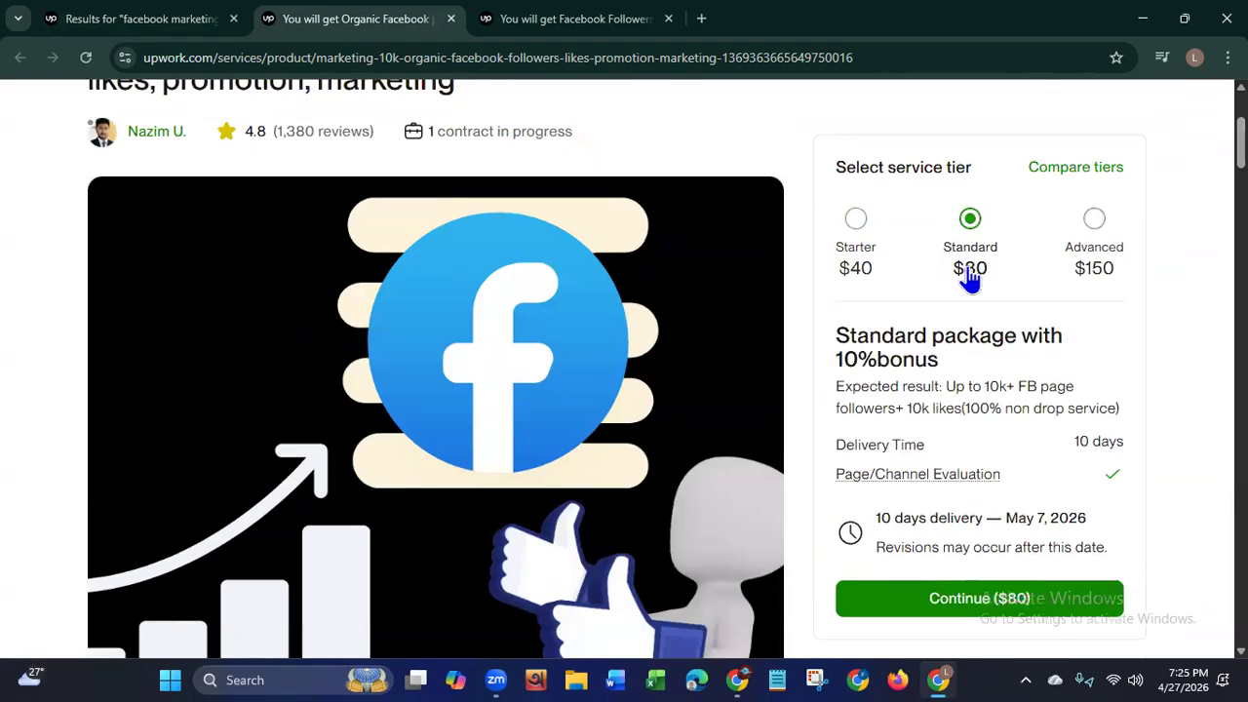
scroll(1005, 234, down, 8)
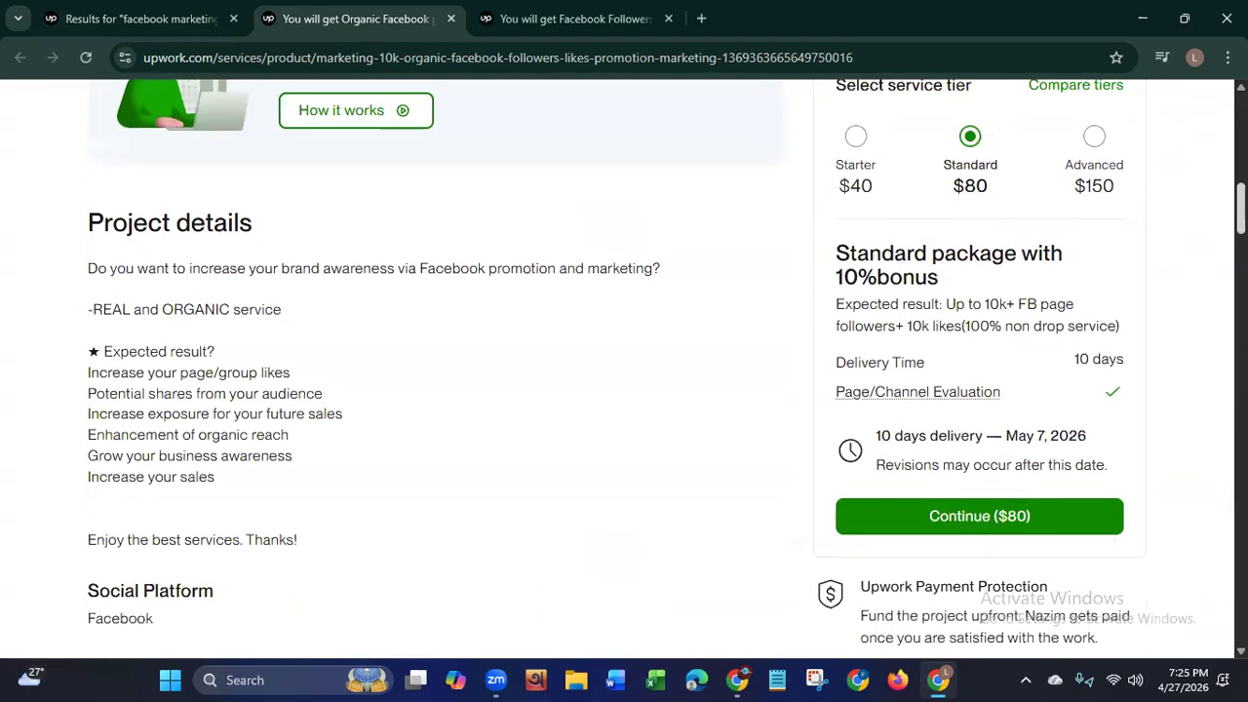
drag(89, 163, 270, 480)
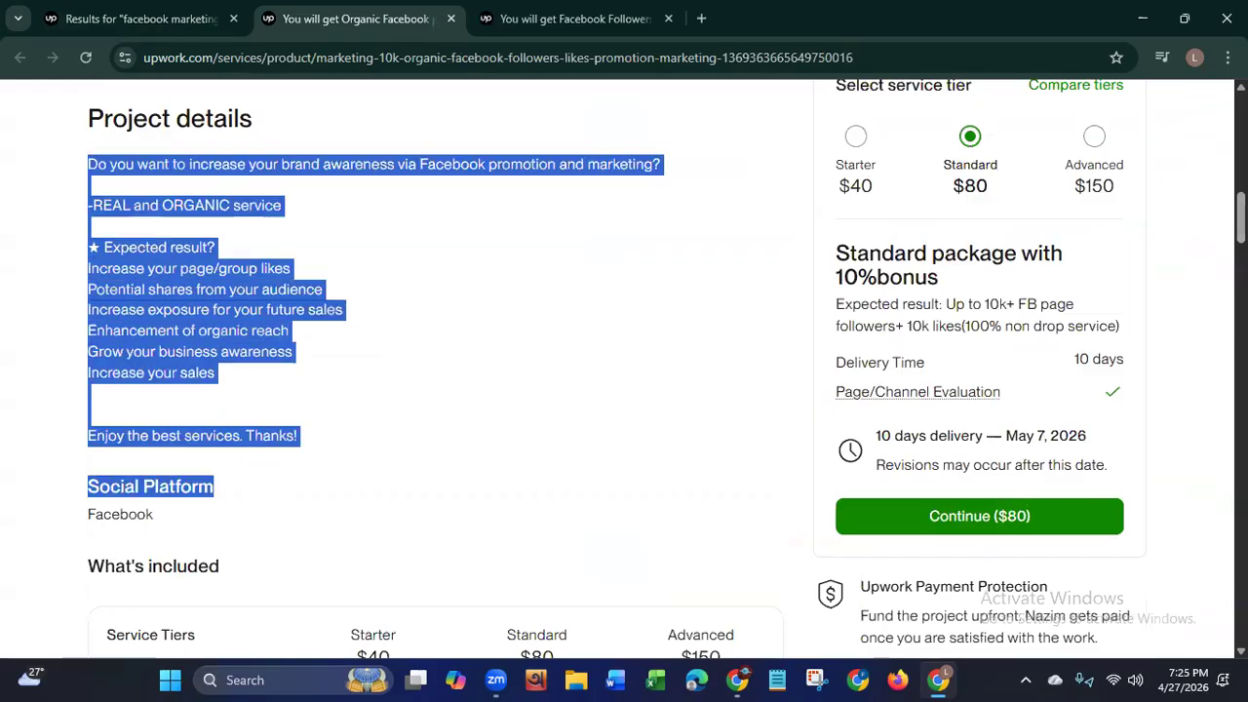
scroll(204, 244, down, 5)
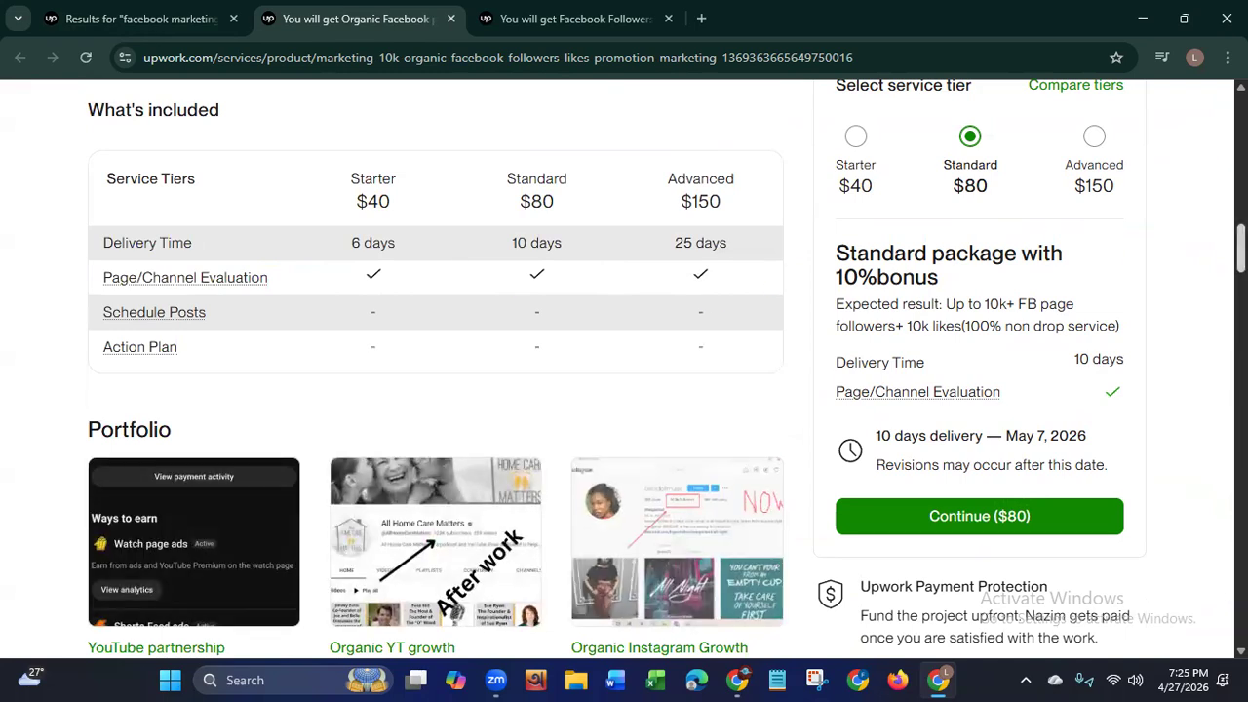
scroll(436, 371, down, 5)
scroll(139, 178, down, 3)
scroll(138, 178, up, 2)
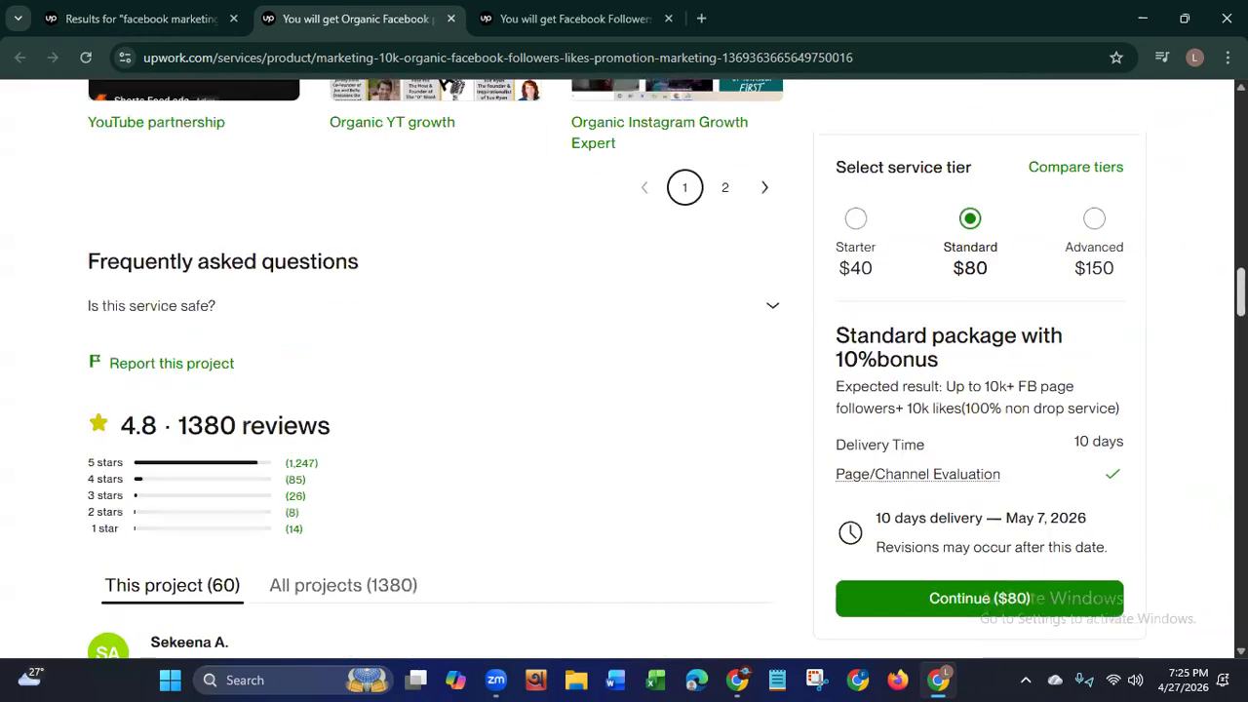
Step: Read the 'Is this service safe?' FAQ answer, then go to the Facebook Followers listing
click(181, 321)
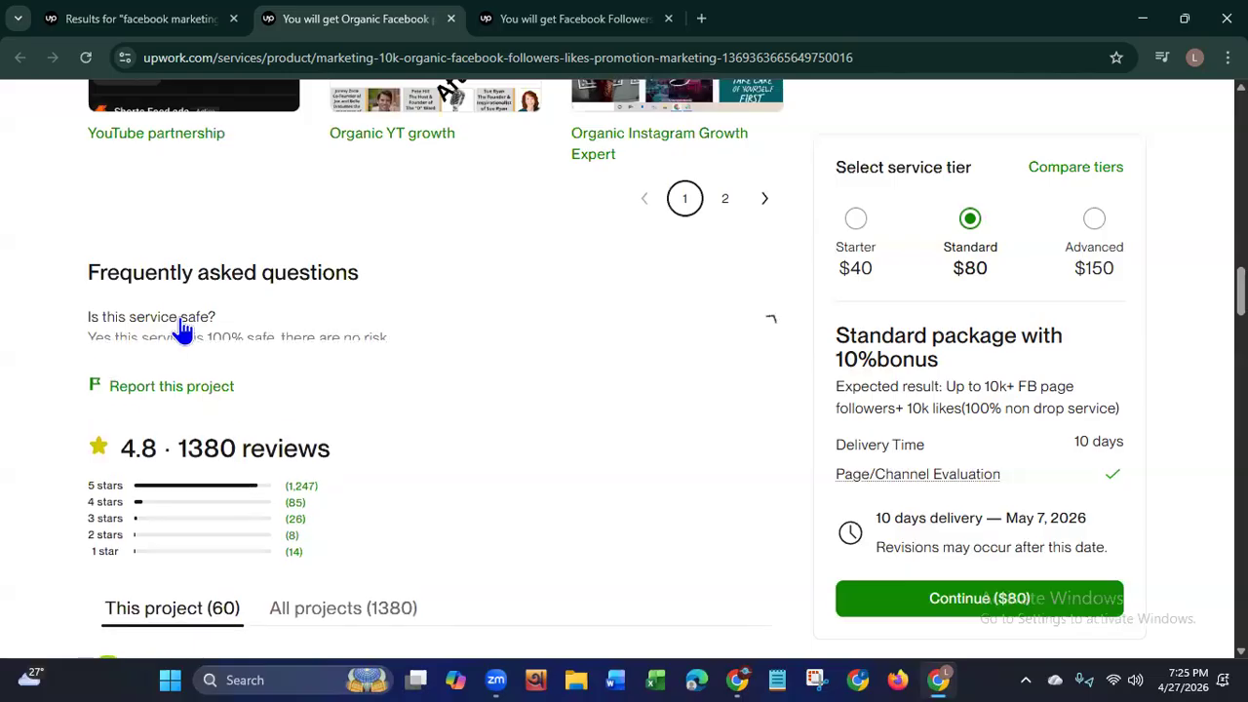
drag(71, 345, 457, 388)
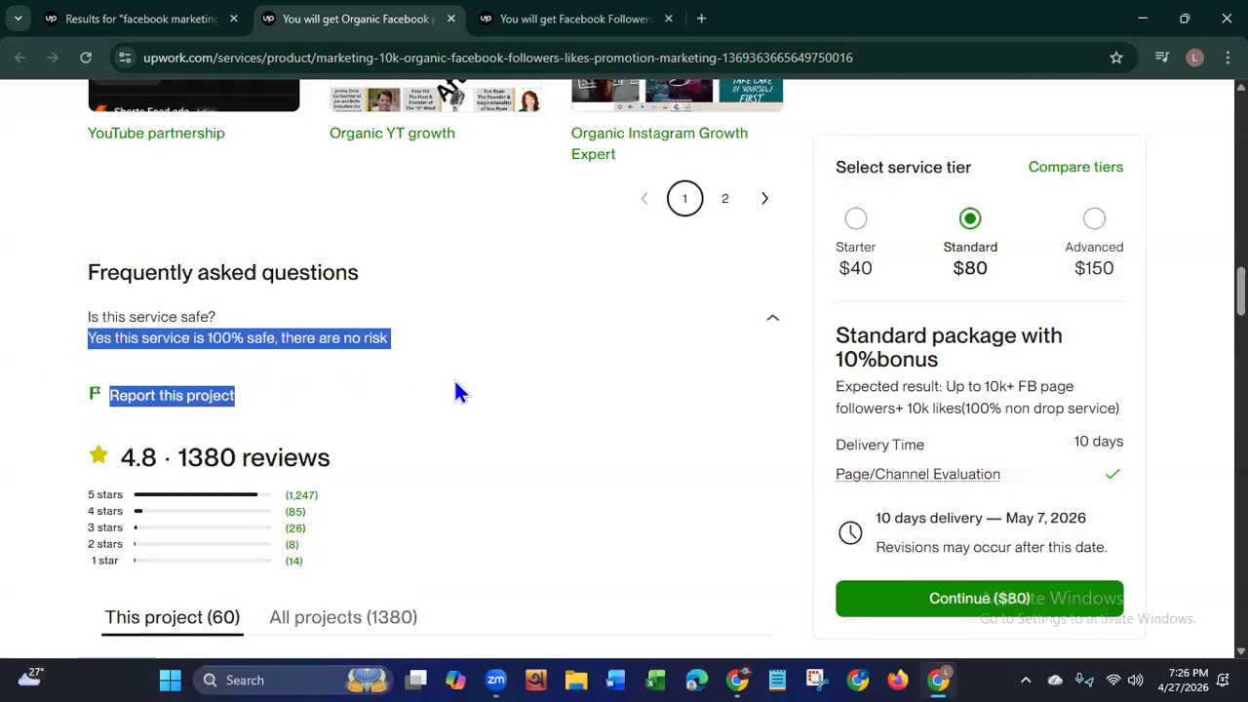
scroll(534, 394, down, 6)
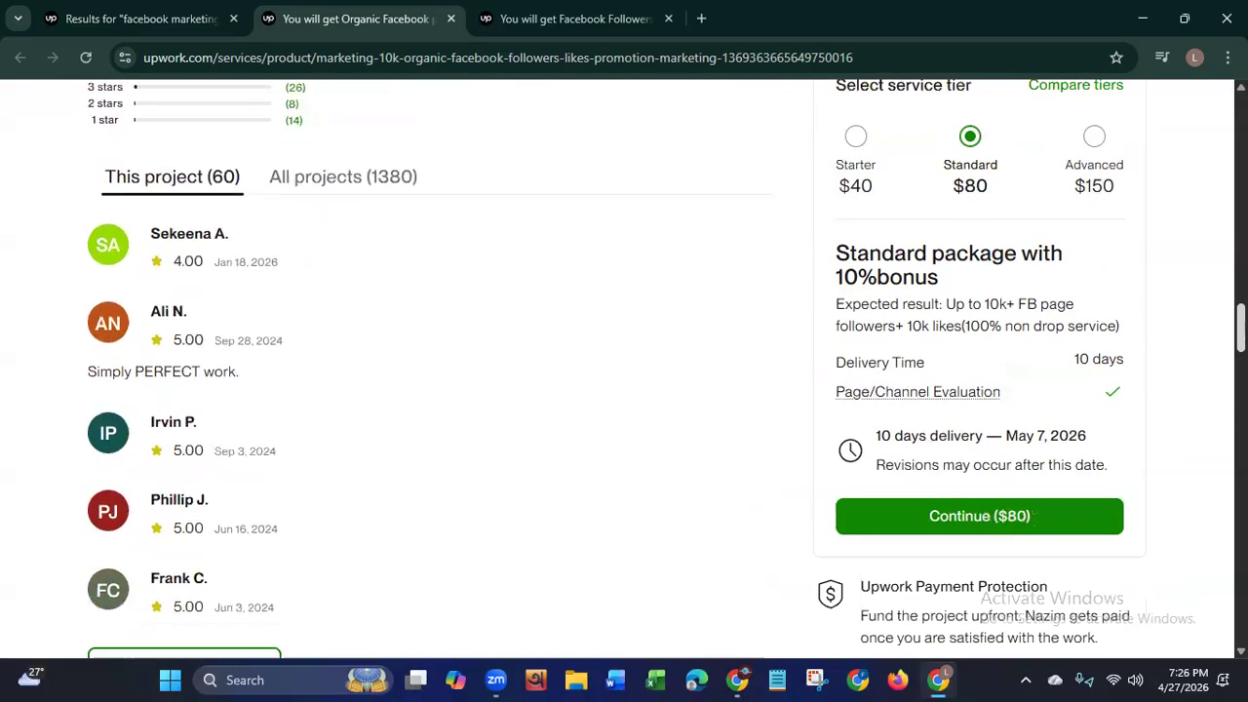
scroll(1199, 441, down, 8)
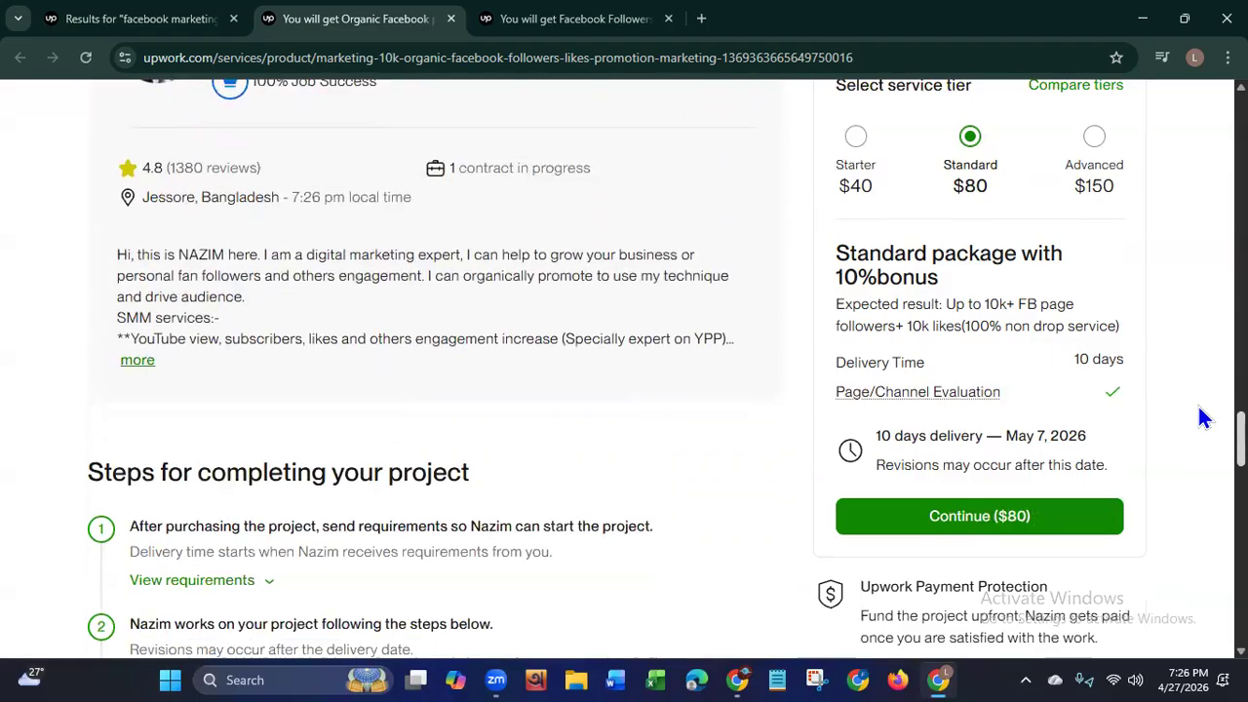
scroll(1199, 440, down, 4)
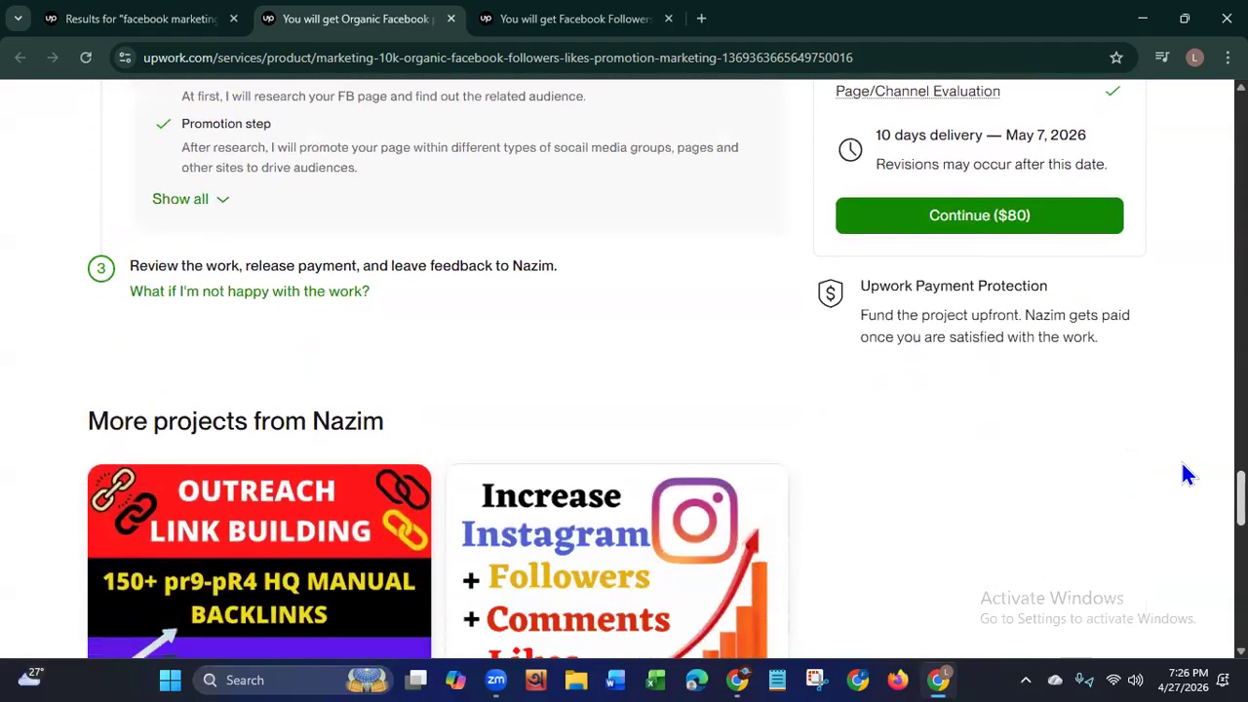
scroll(1186, 473, up, 3)
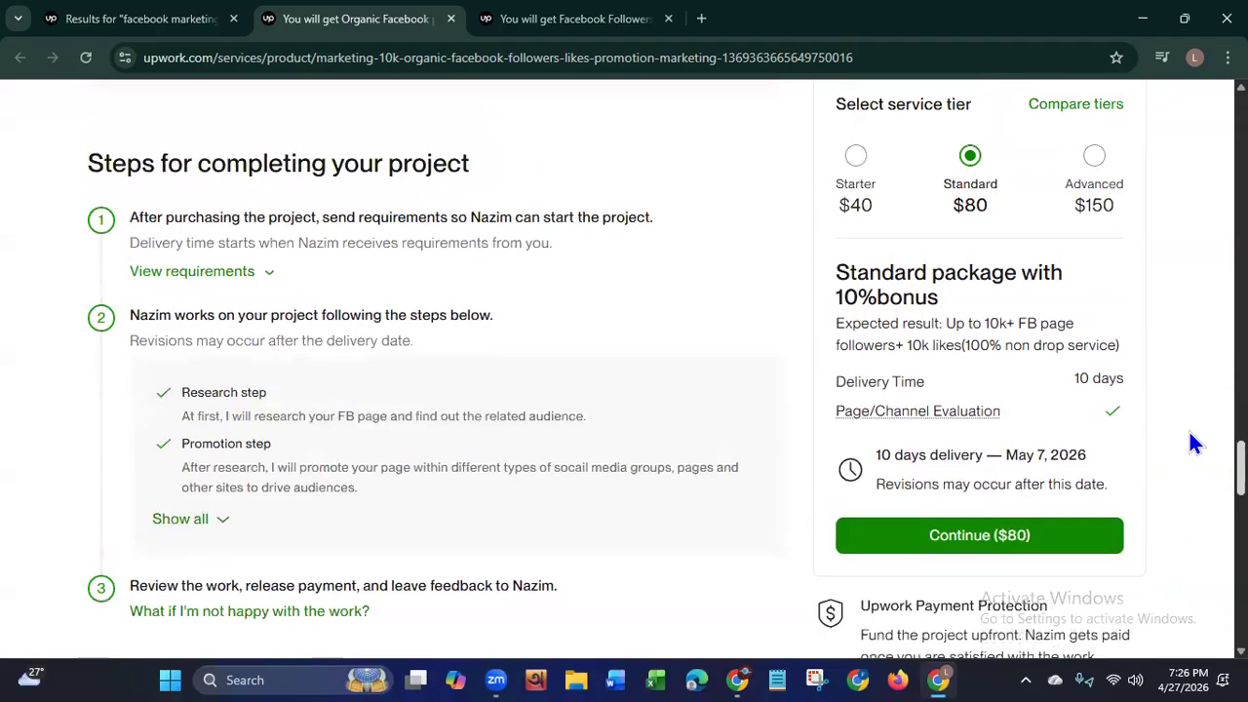
scroll(1196, 443, up, 1)
scroll(1190, 458, down, 12)
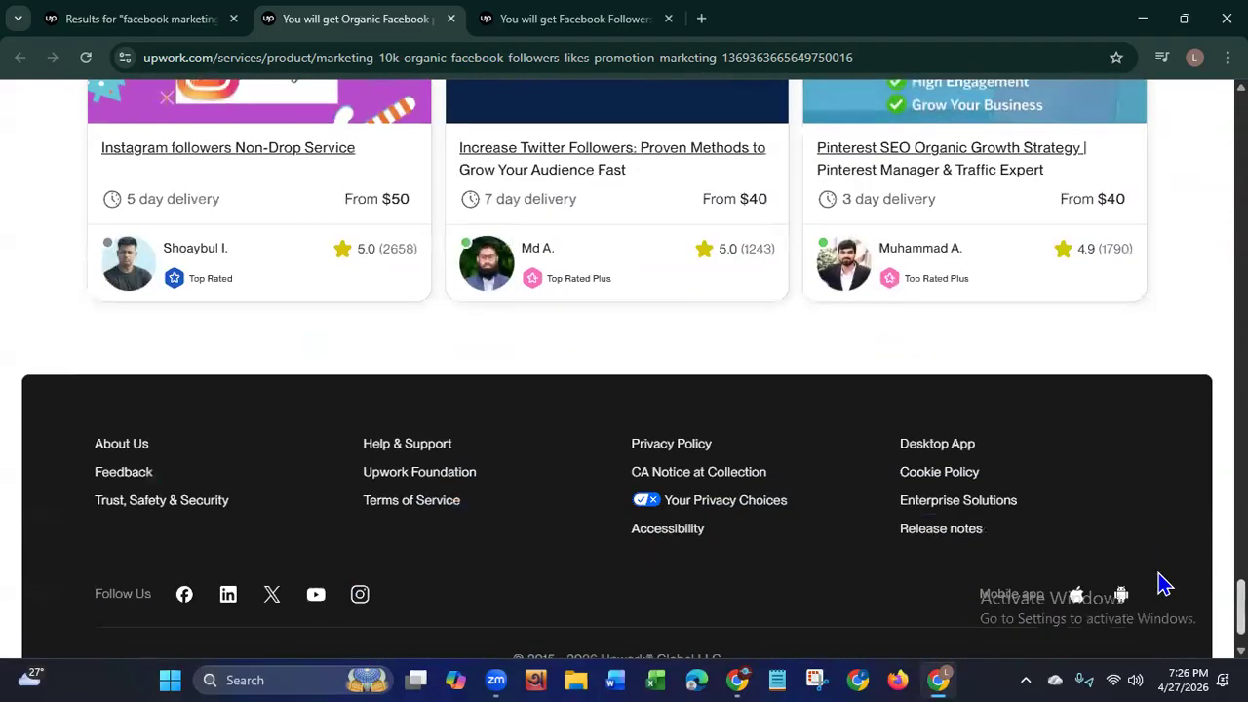
scroll(1170, 571, up, 10)
scroll(624, 370, up, 3)
scroll(624, 370, down, 8)
scroll(624, 370, up, 3)
scroll(624, 371, down, 1)
scroll(429, 371, down, 1)
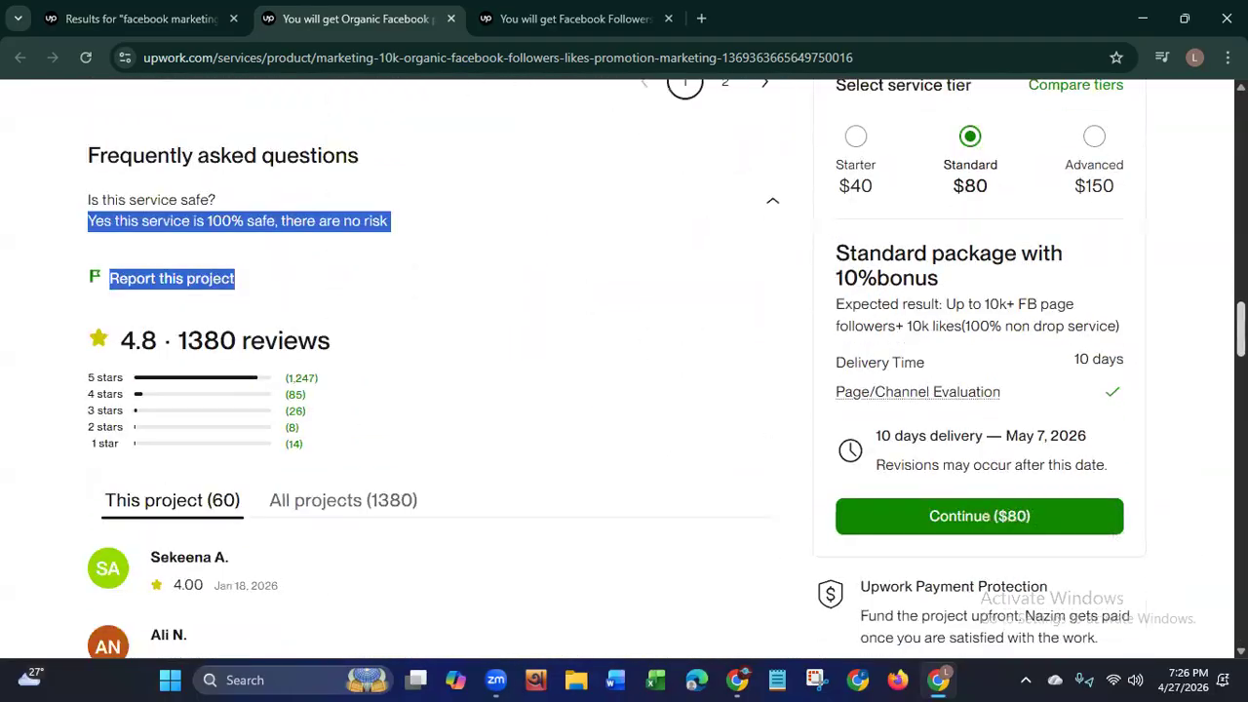
scroll(430, 371, up, 10)
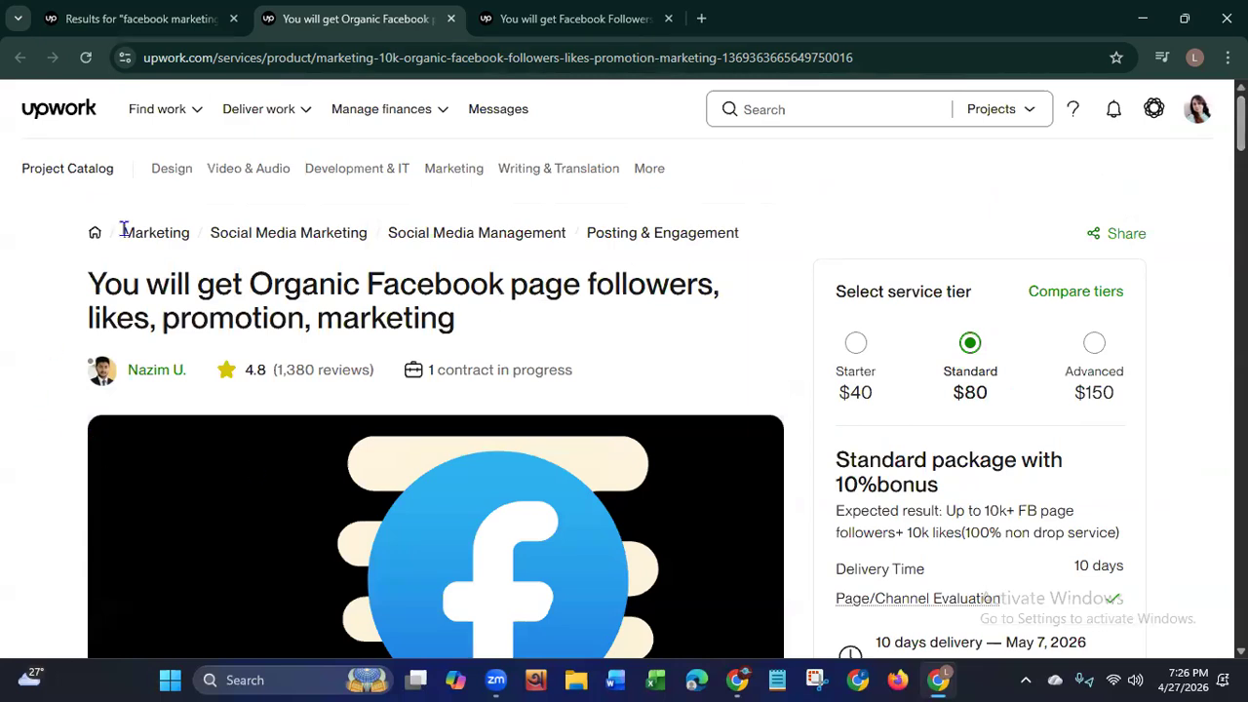
click(527, 22)
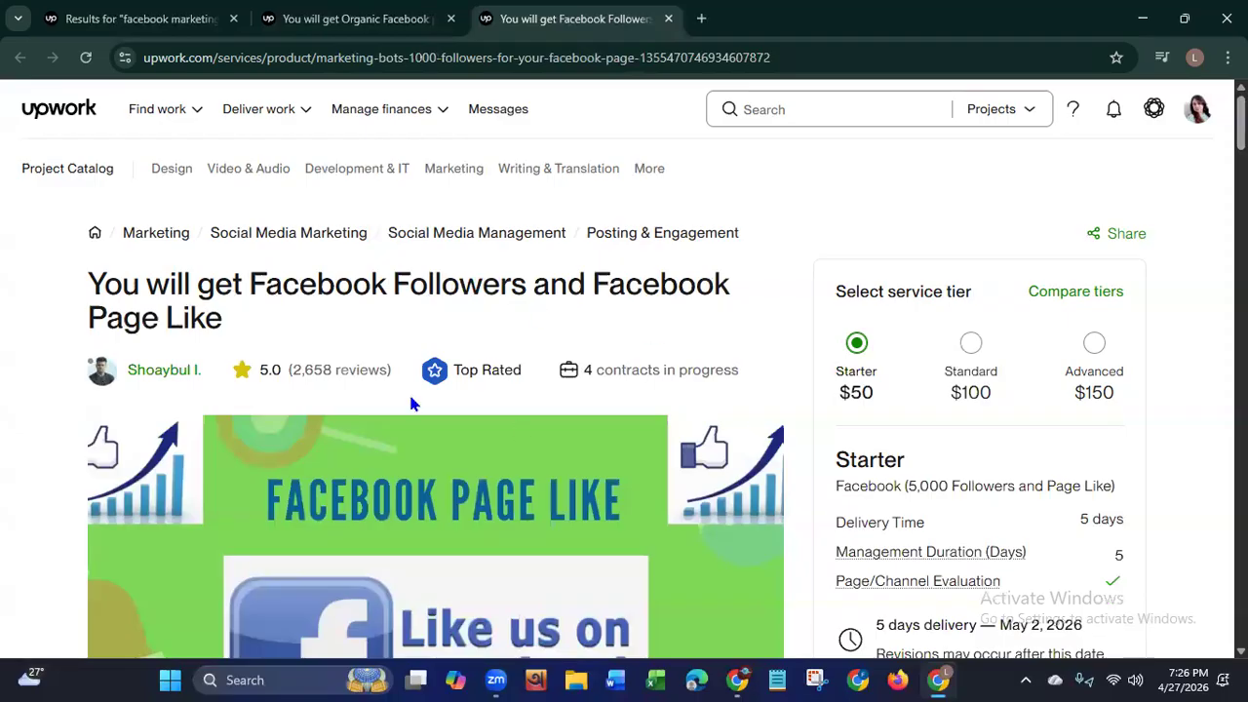
Step: Return to the top of the Facebook Followers and Page Like listing and close its tab
drag(300, 285, 488, 673)
click(481, 504)
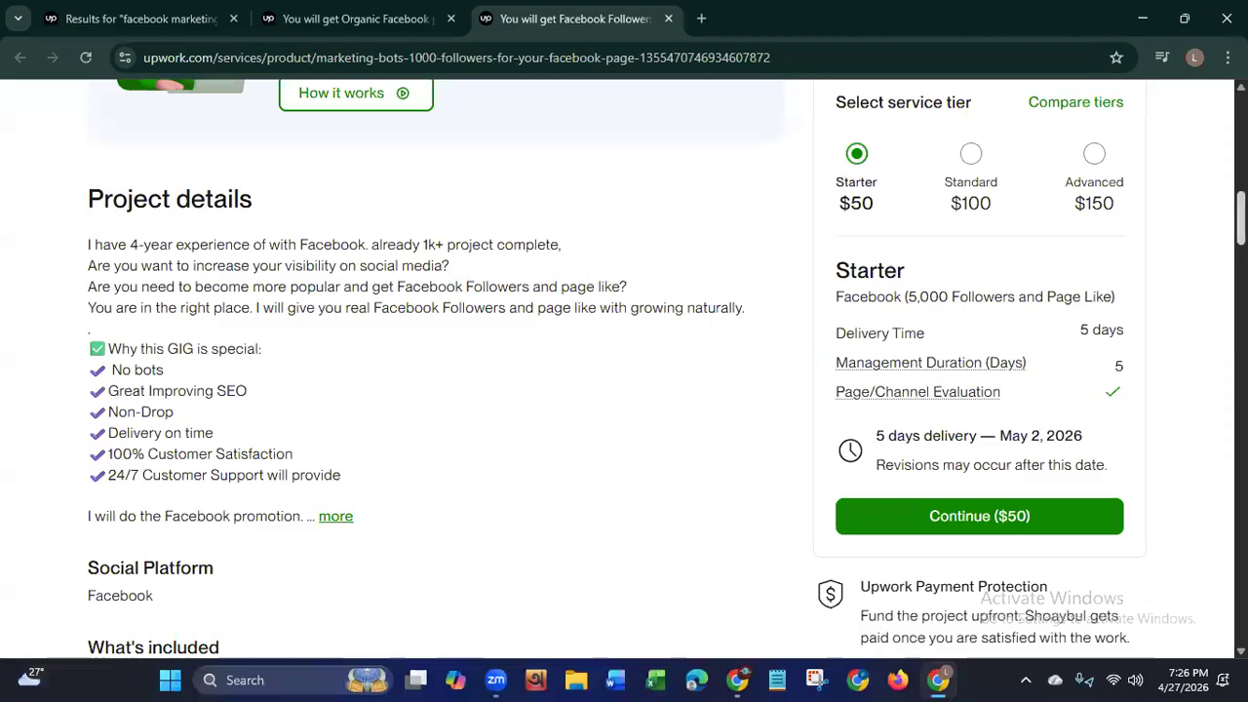
key(Home)
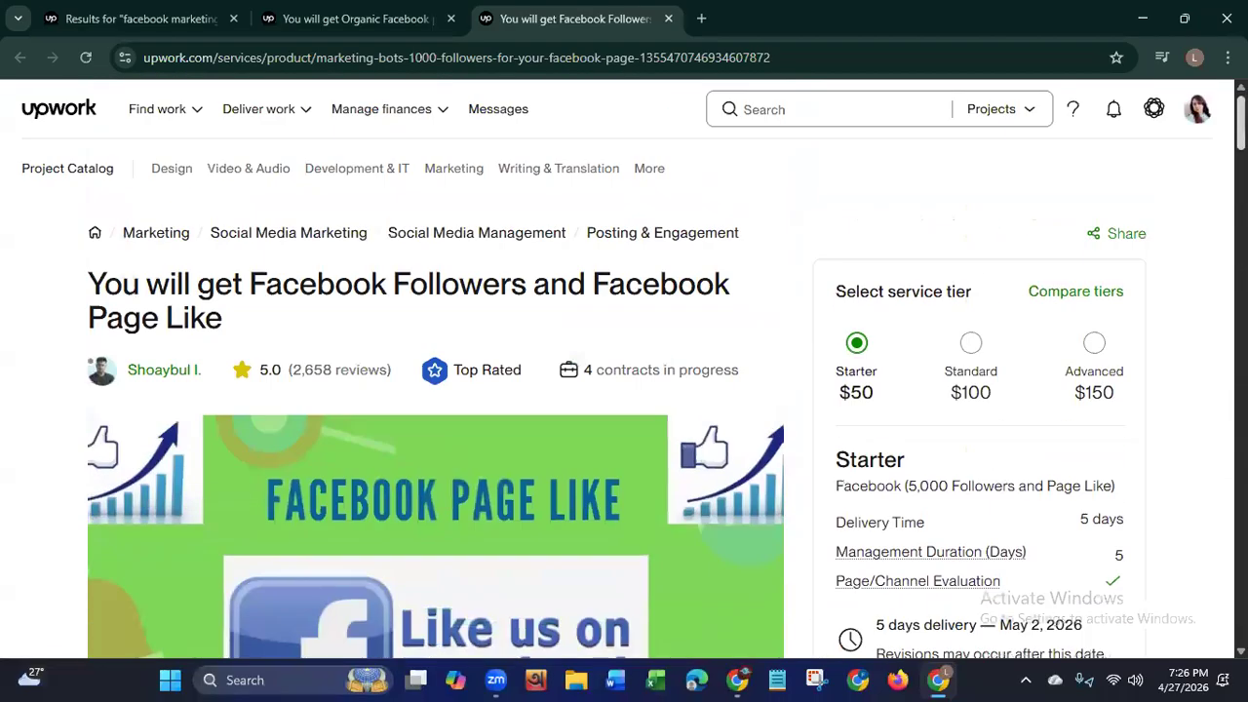
click(669, 19)
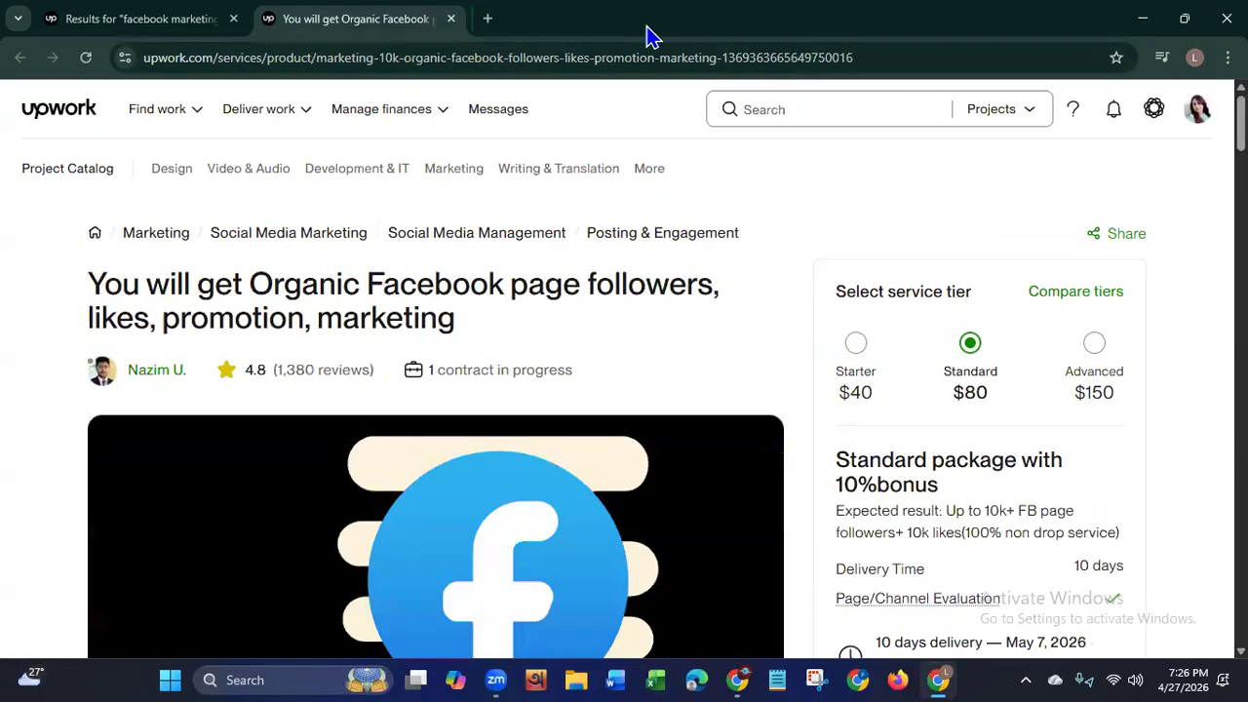
Step: Close the Organic Facebook tab and scroll the facebook marketing results back to the top
click(452, 19)
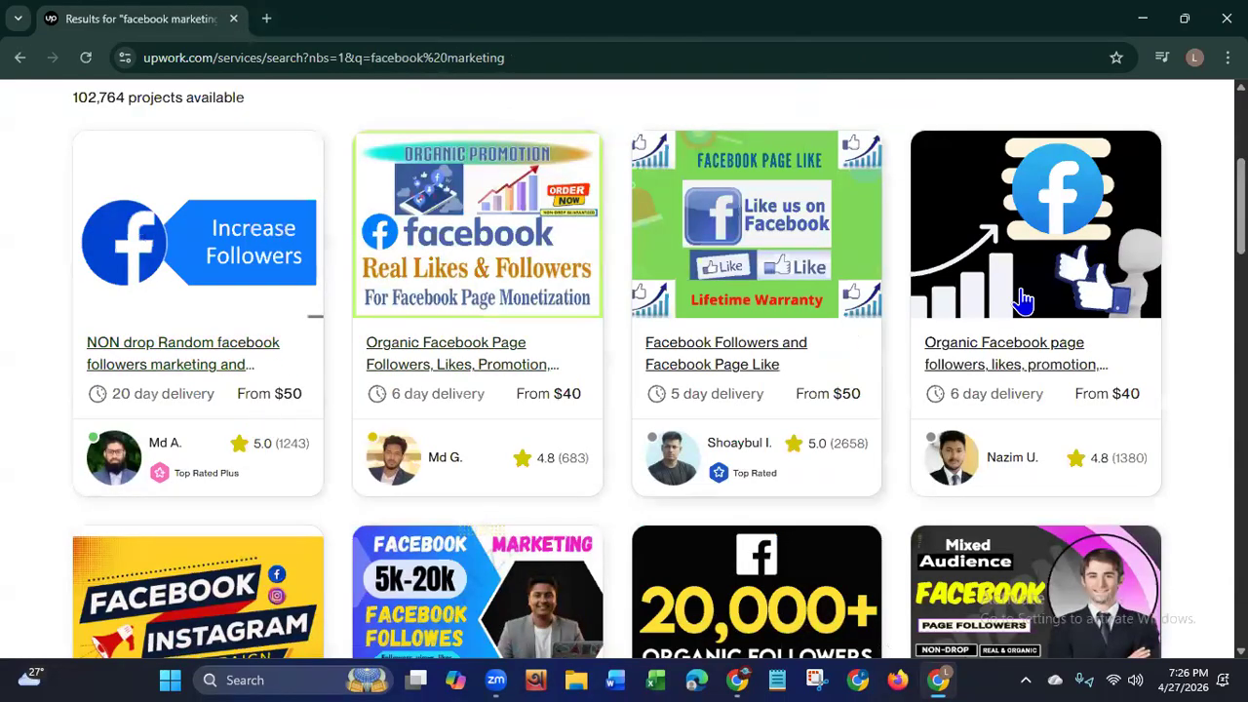
scroll(624, 370, up, 4)
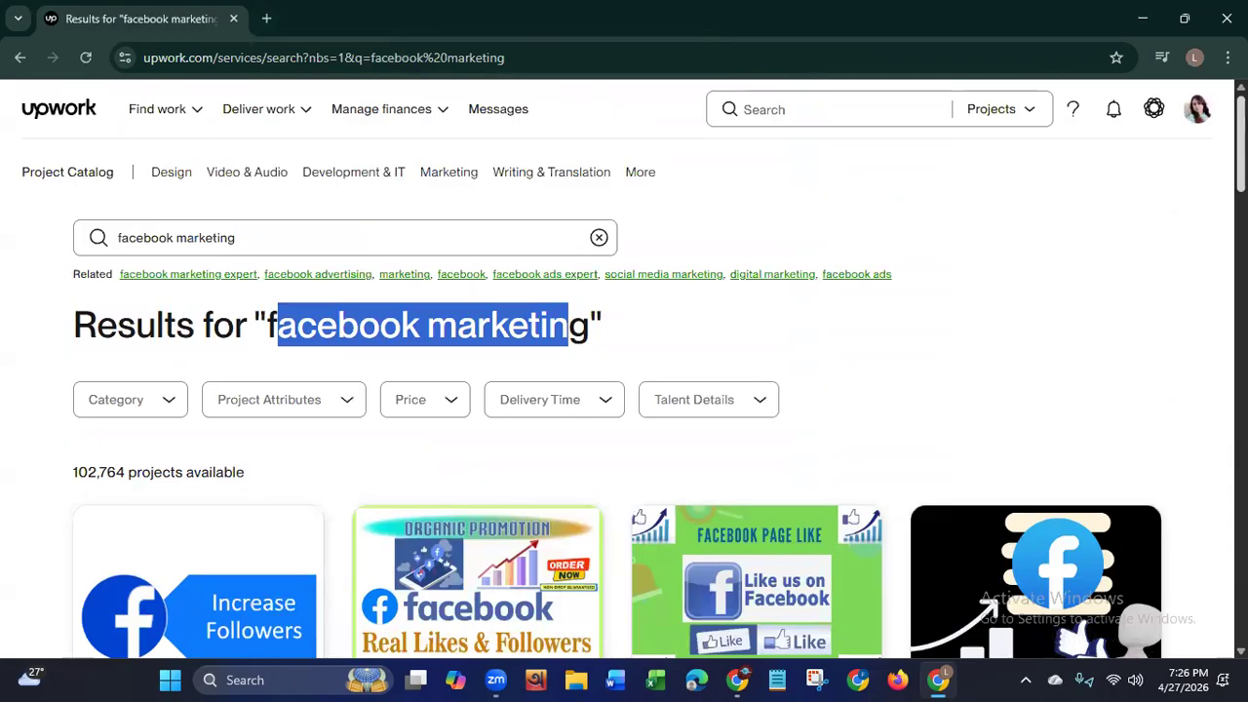
Step: From Your services, delete the Facebook business page manager project and confirm with Delete It
mouse_move(185, 119)
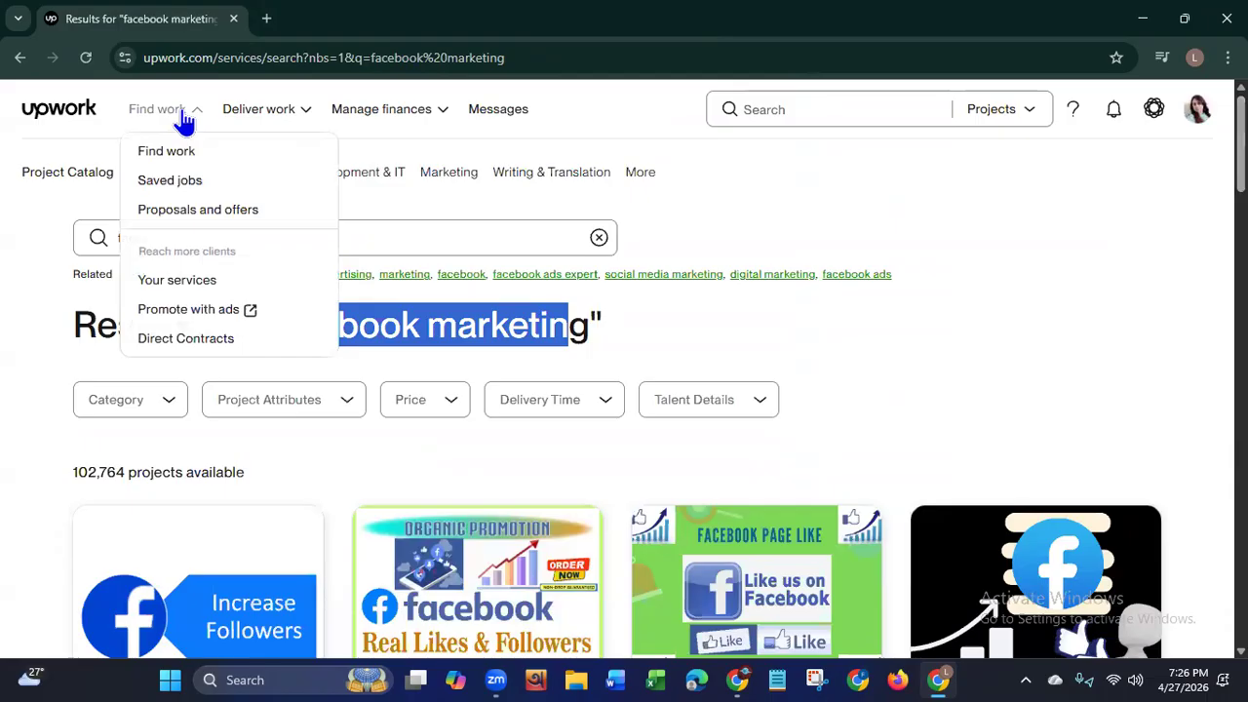
click(175, 291)
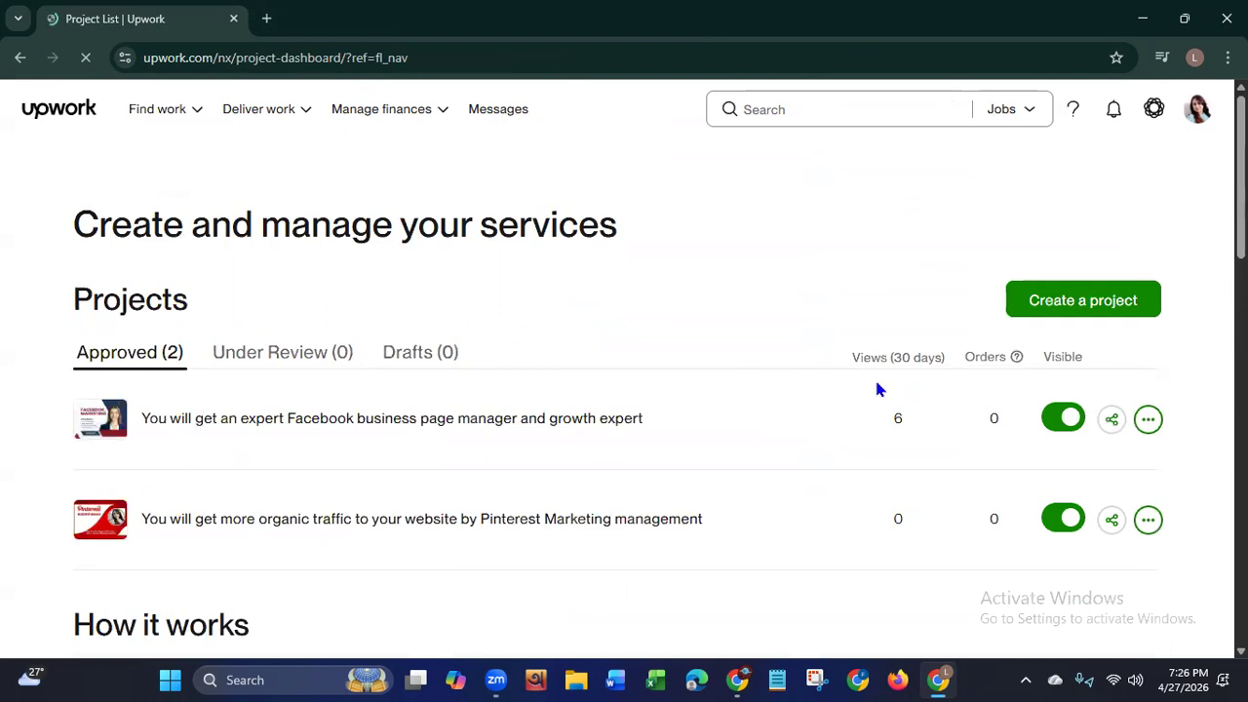
click(1148, 422)
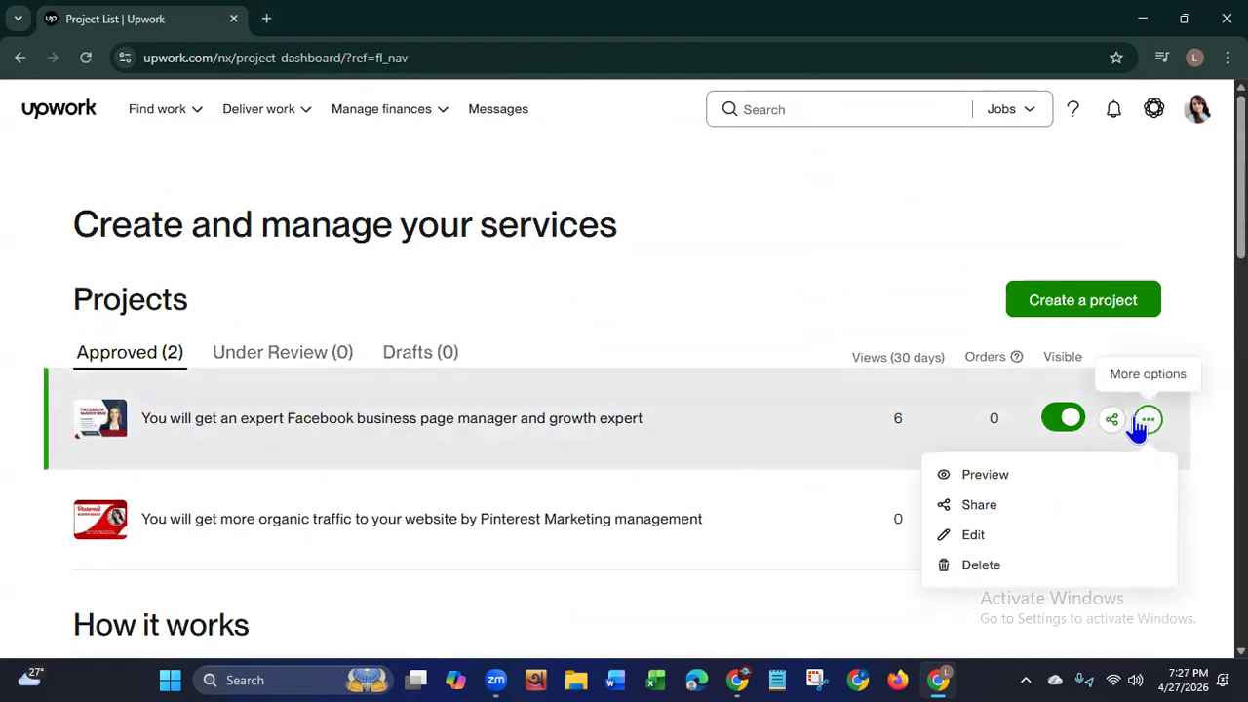
click(973, 568)
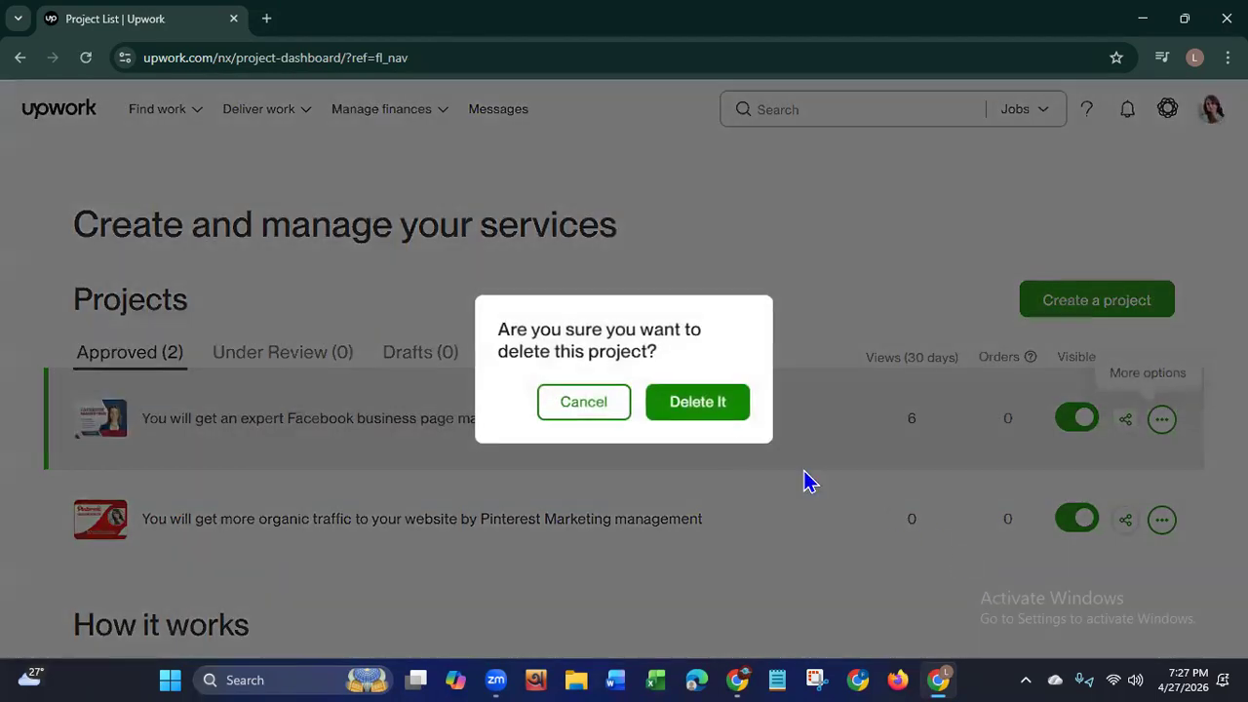
click(698, 408)
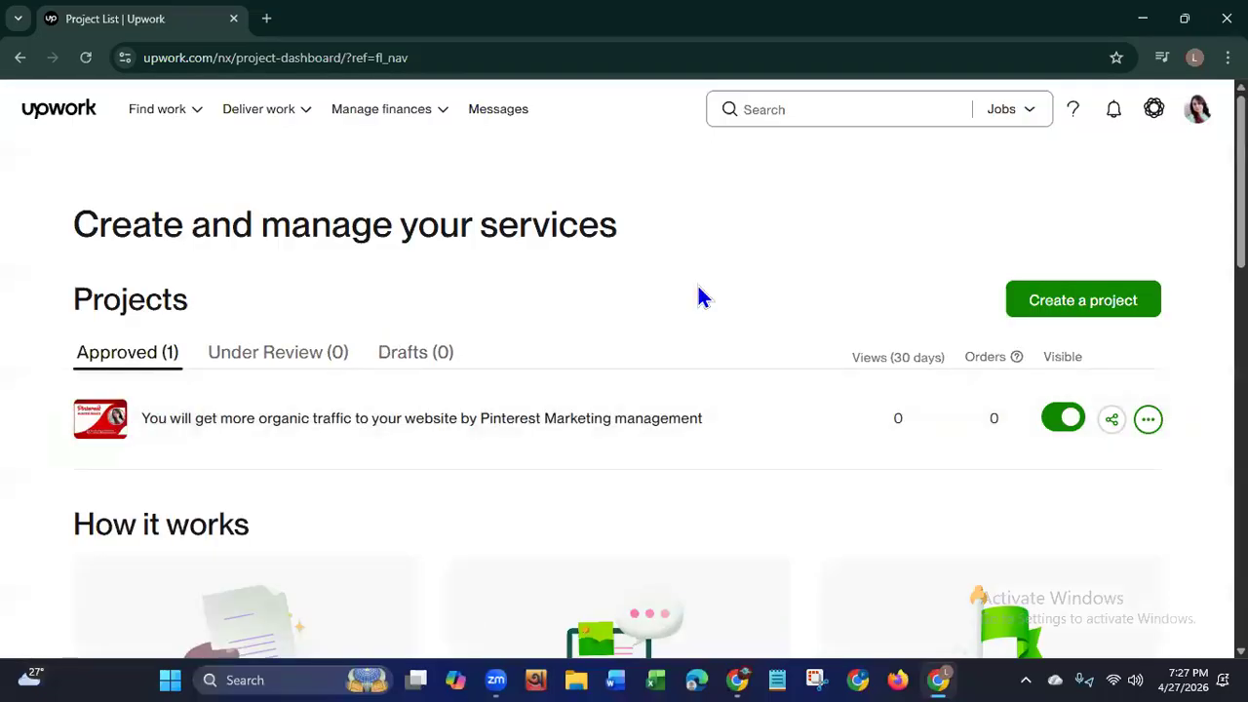
click(1199, 115)
click(1094, 171)
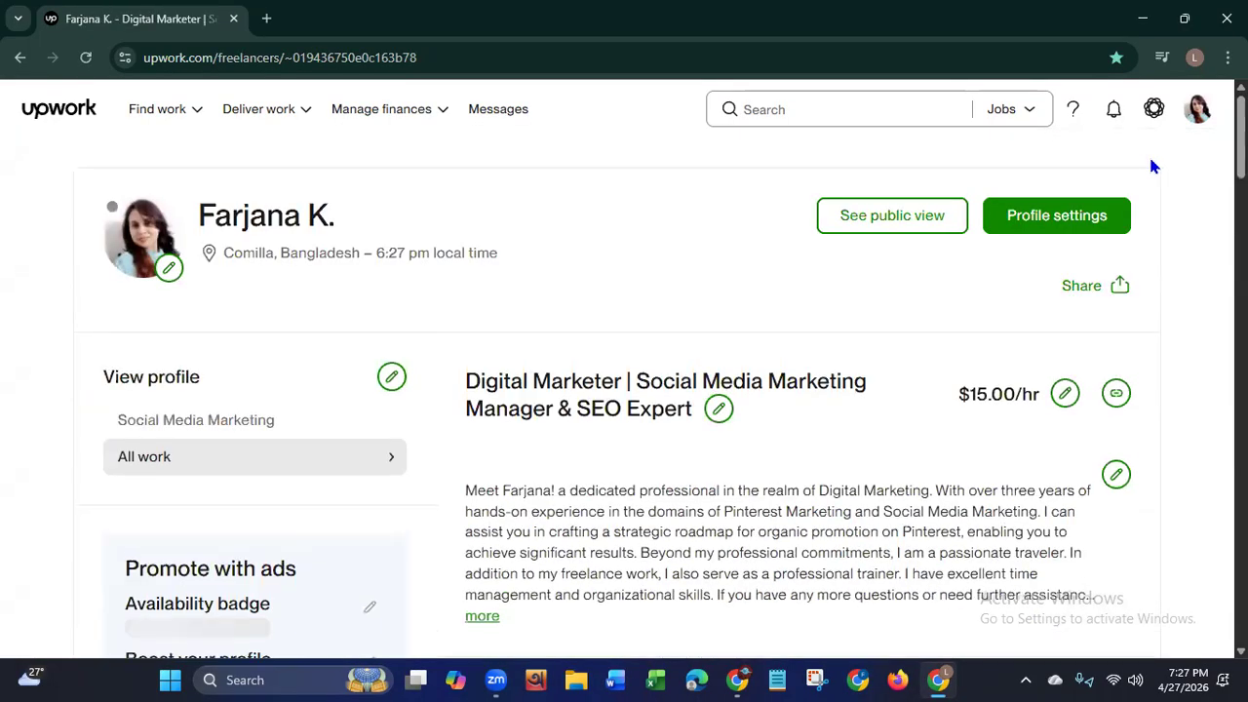
scroll(624, 371, down, 6)
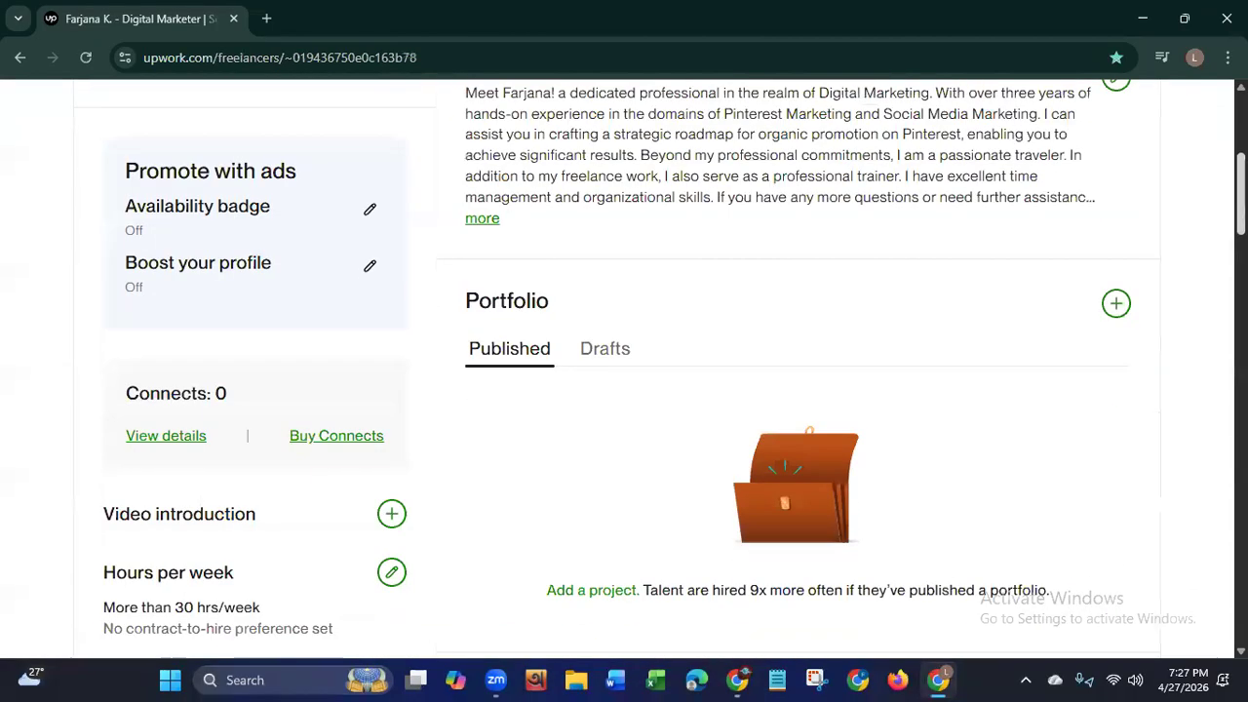
scroll(1212, 343, down, 7)
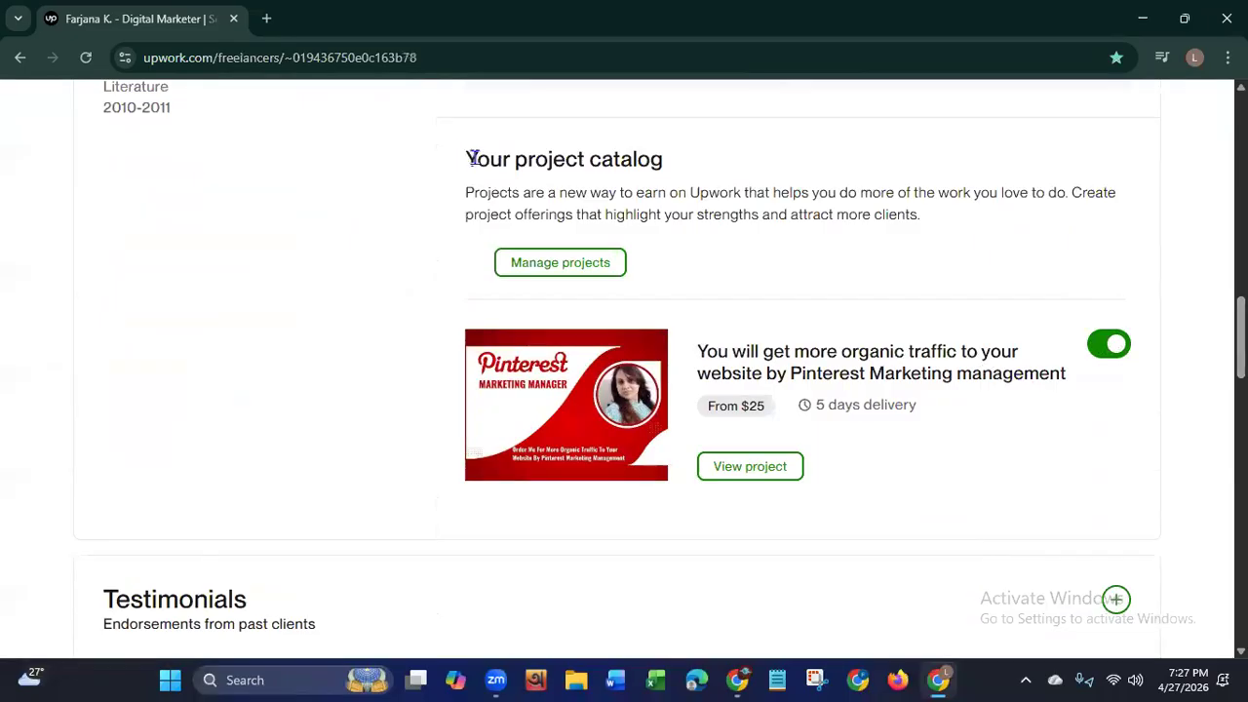
drag(475, 159, 680, 168)
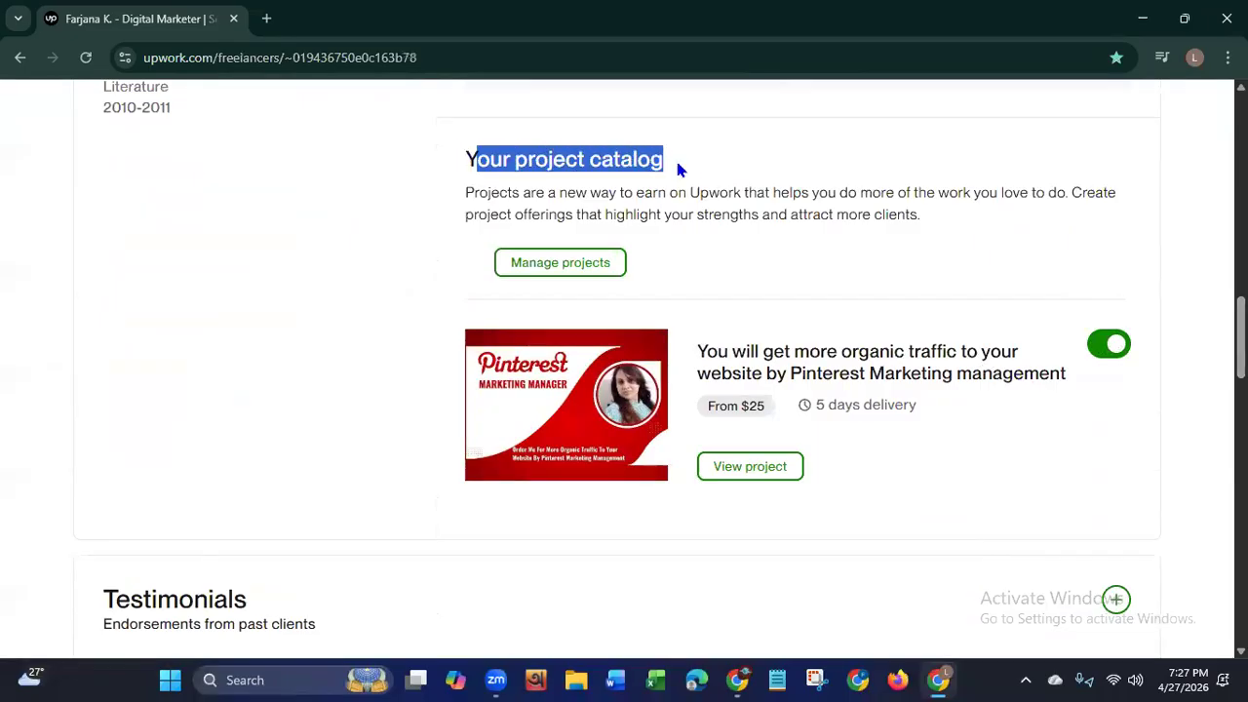
click(573, 276)
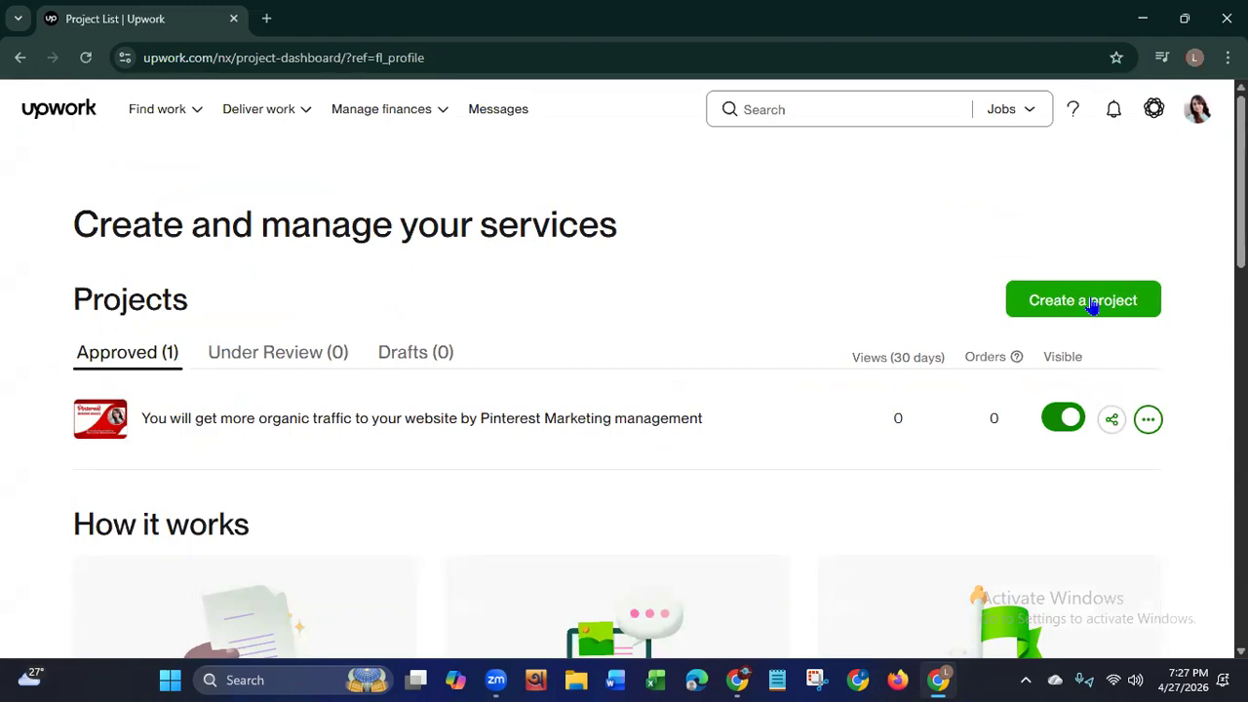
Step: Start a new project, look over the empty title and search tags fields, then bring Notepad forward
click(1093, 304)
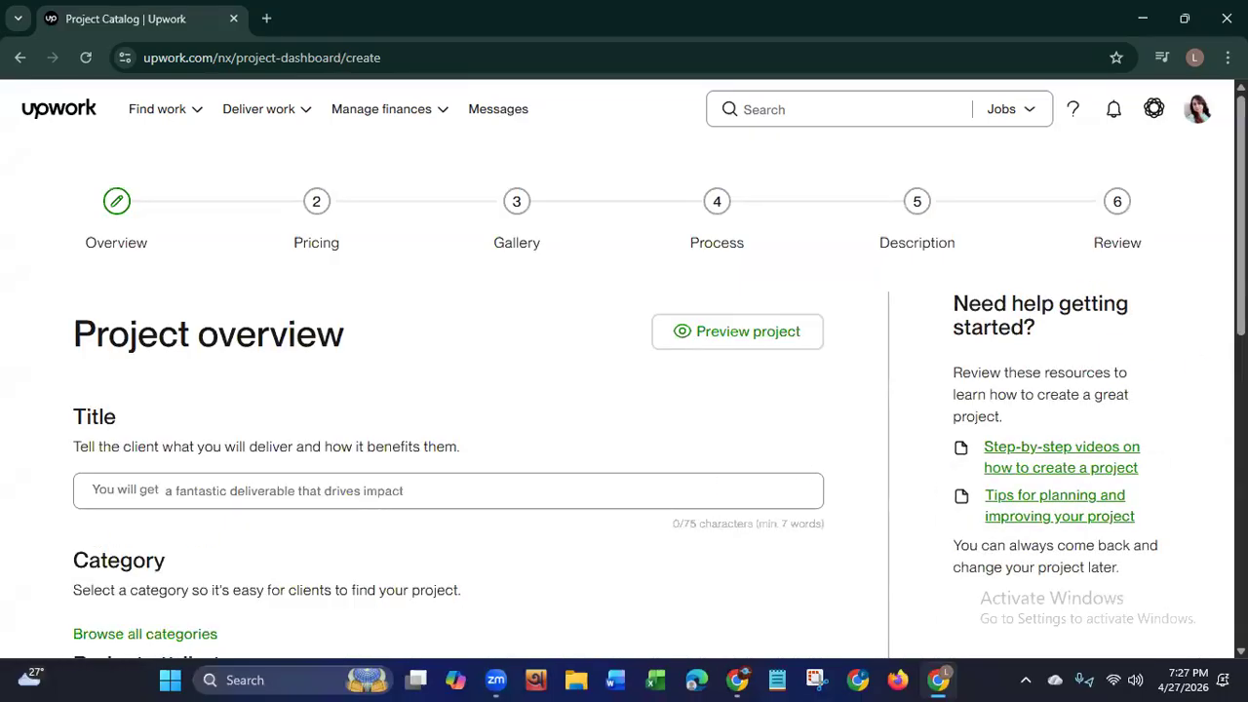
scroll(624, 369, down, 3)
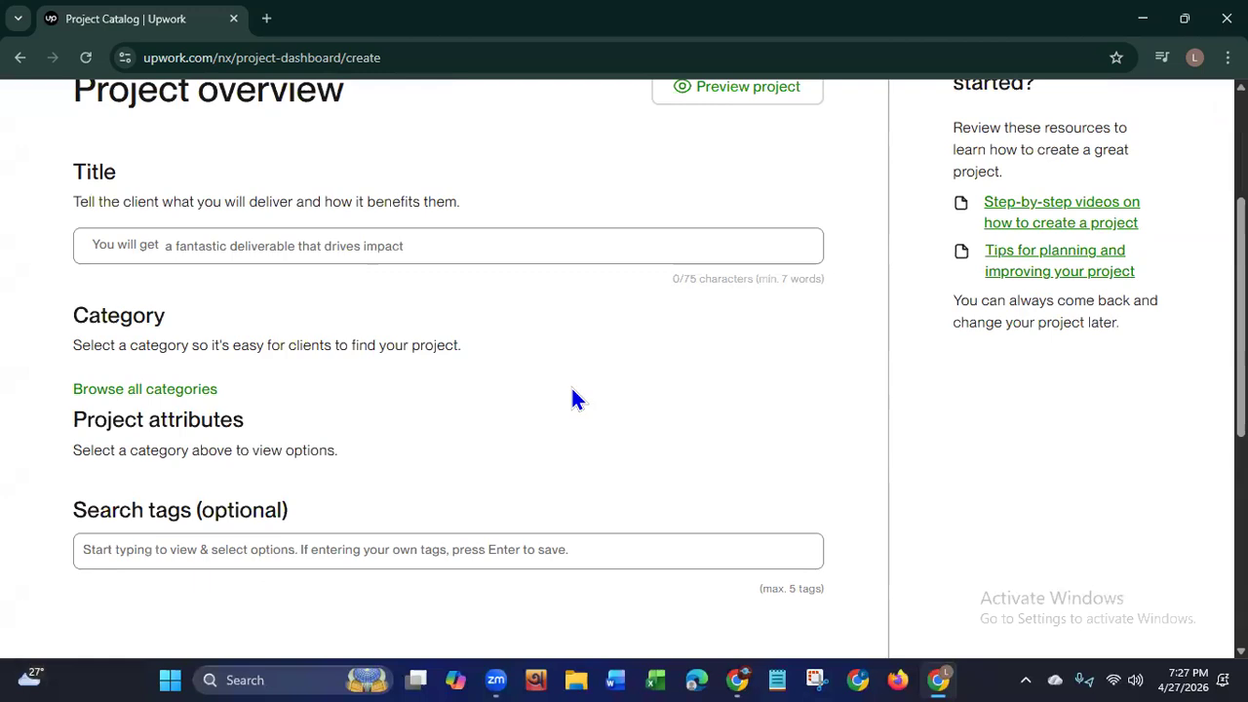
click(619, 245)
click(181, 246)
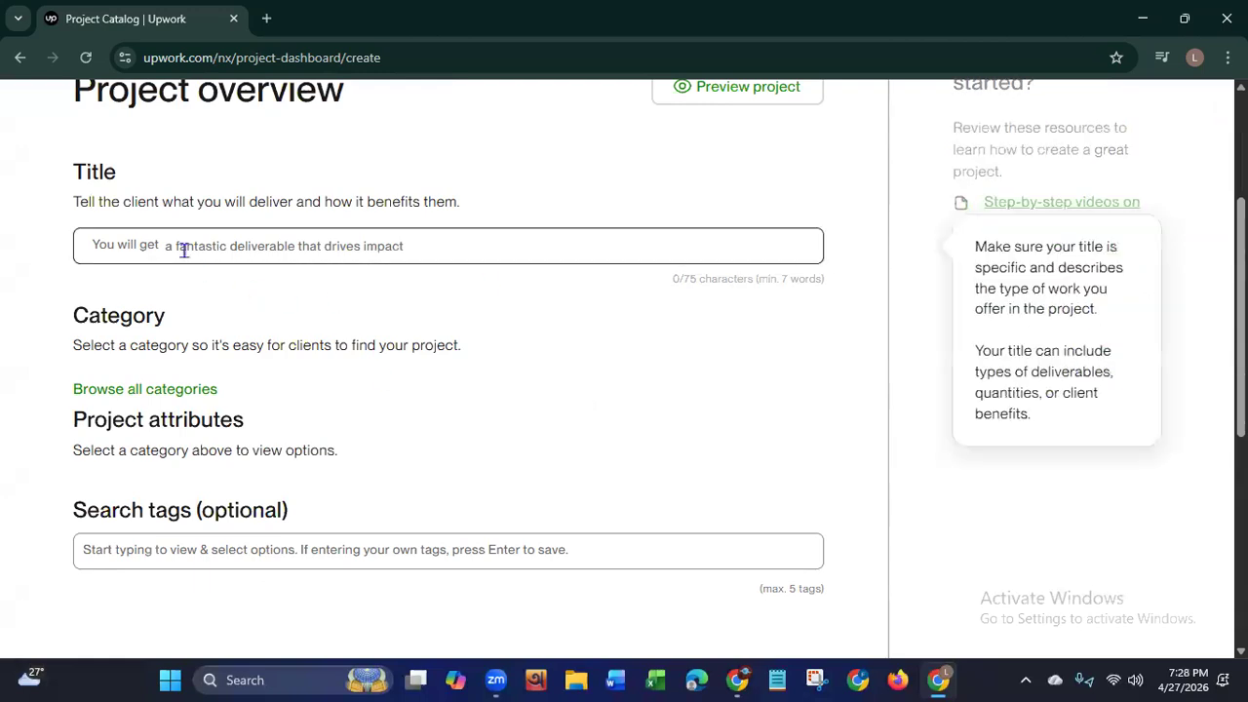
click(503, 330)
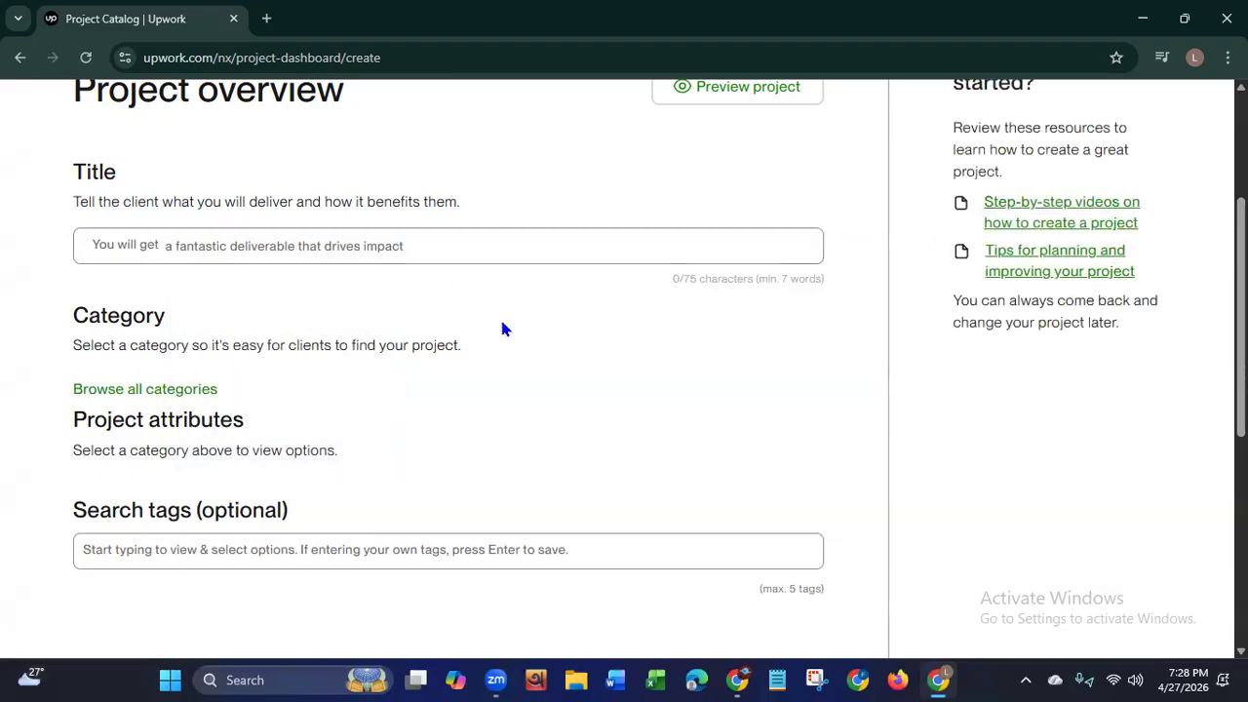
click(739, 562)
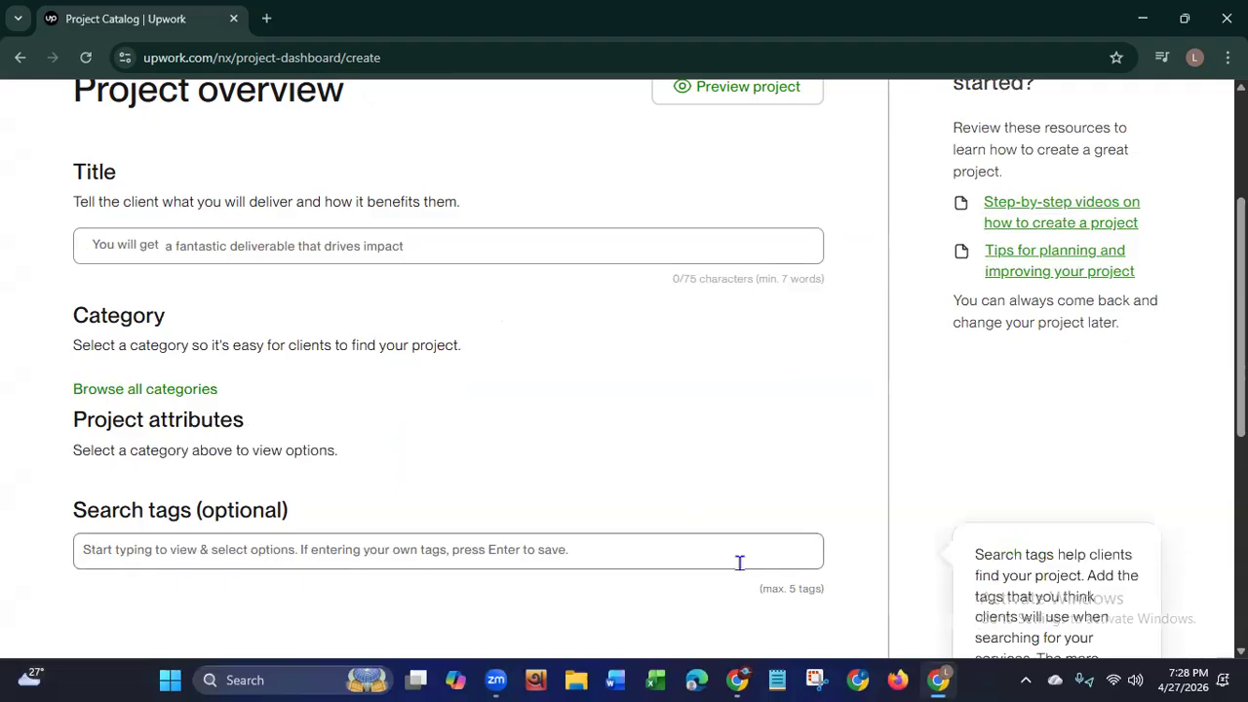
click(777, 679)
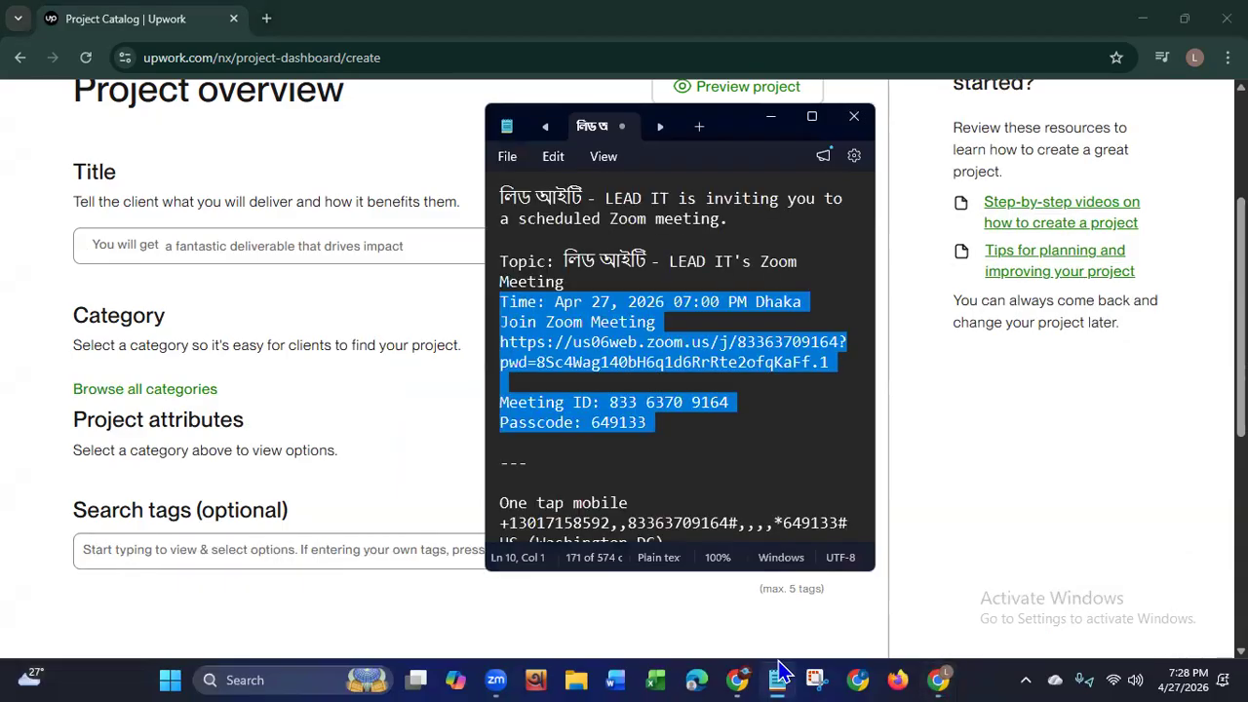
Step: Open the 'facebook page Gig' notes file in Notepad, then minimize Notepad
click(508, 158)
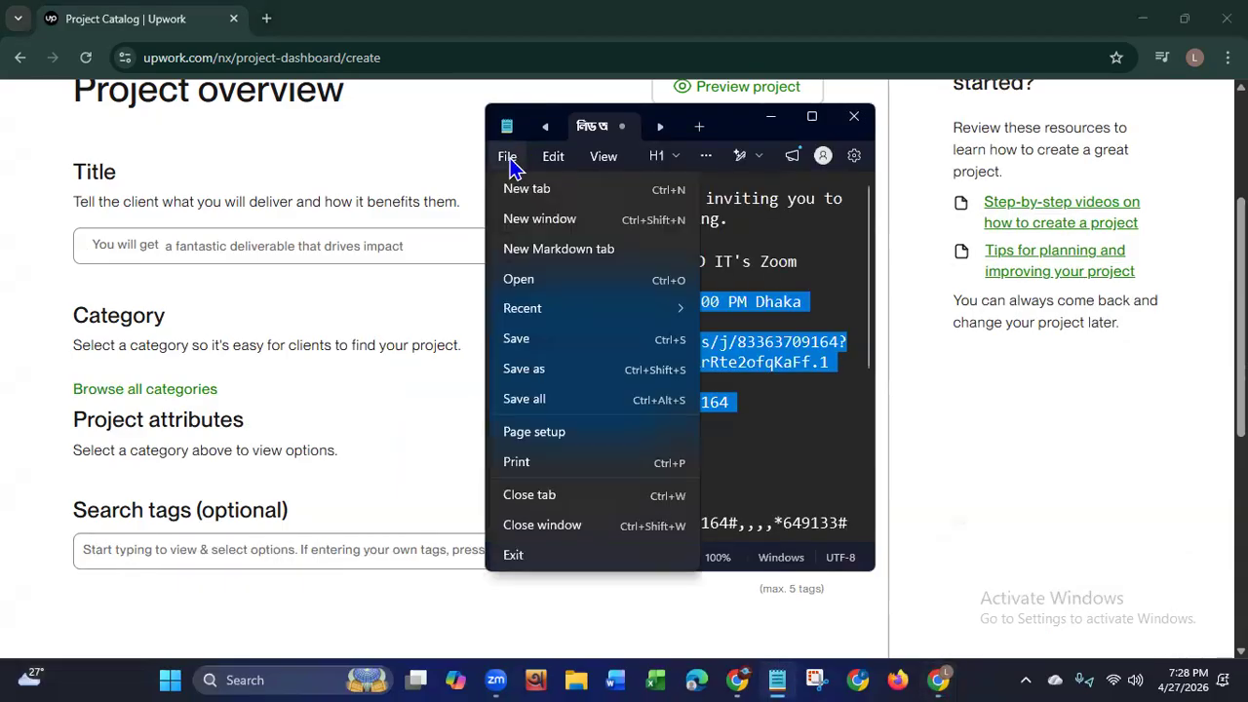
click(519, 280)
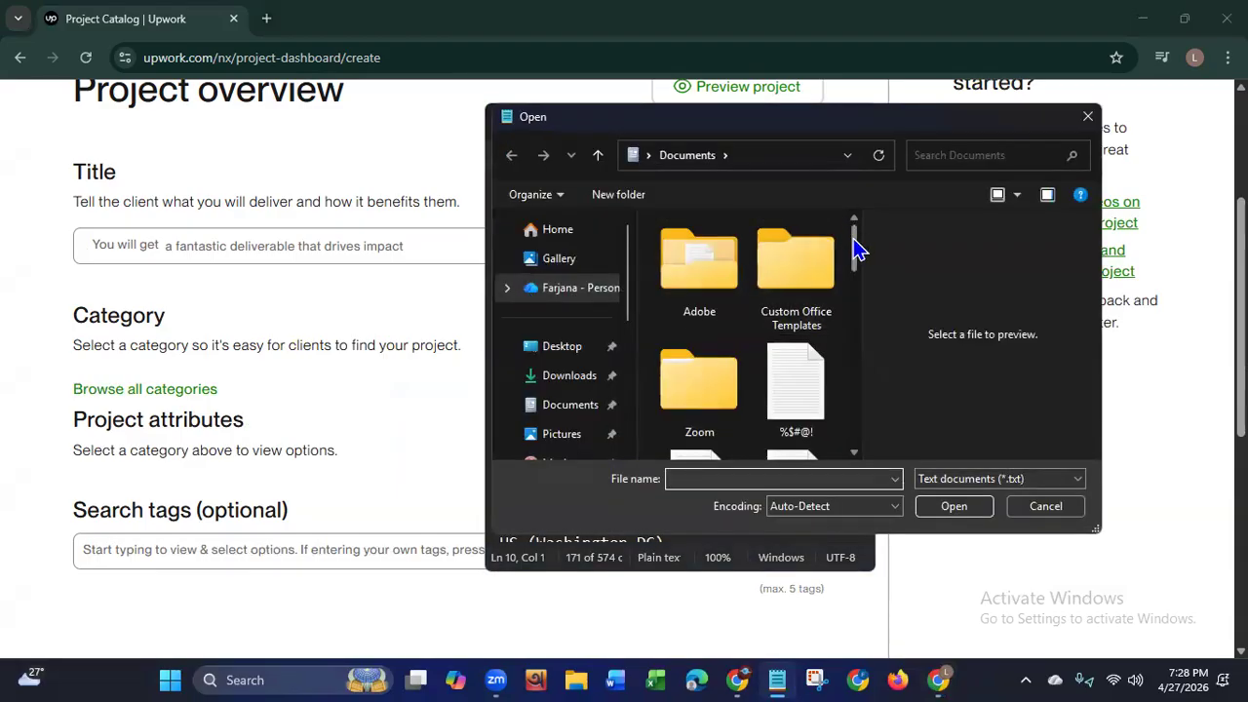
drag(853, 238, 853, 269)
click(688, 348)
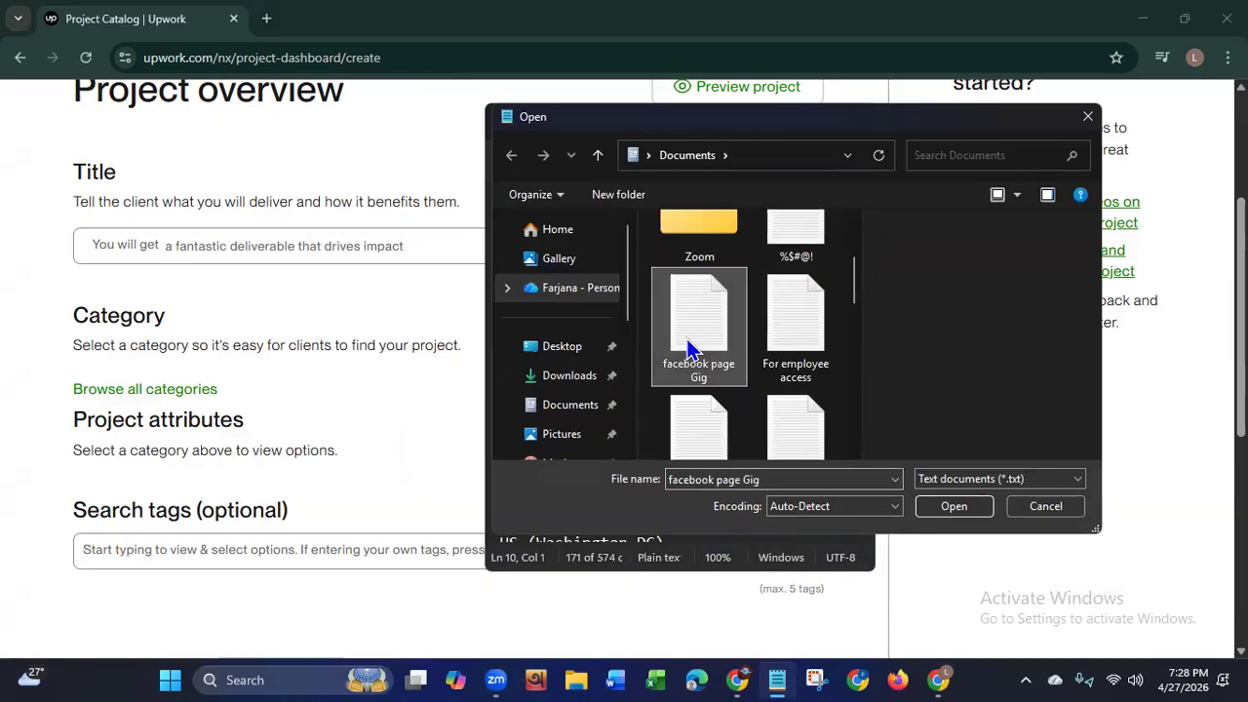
double_click(688, 348)
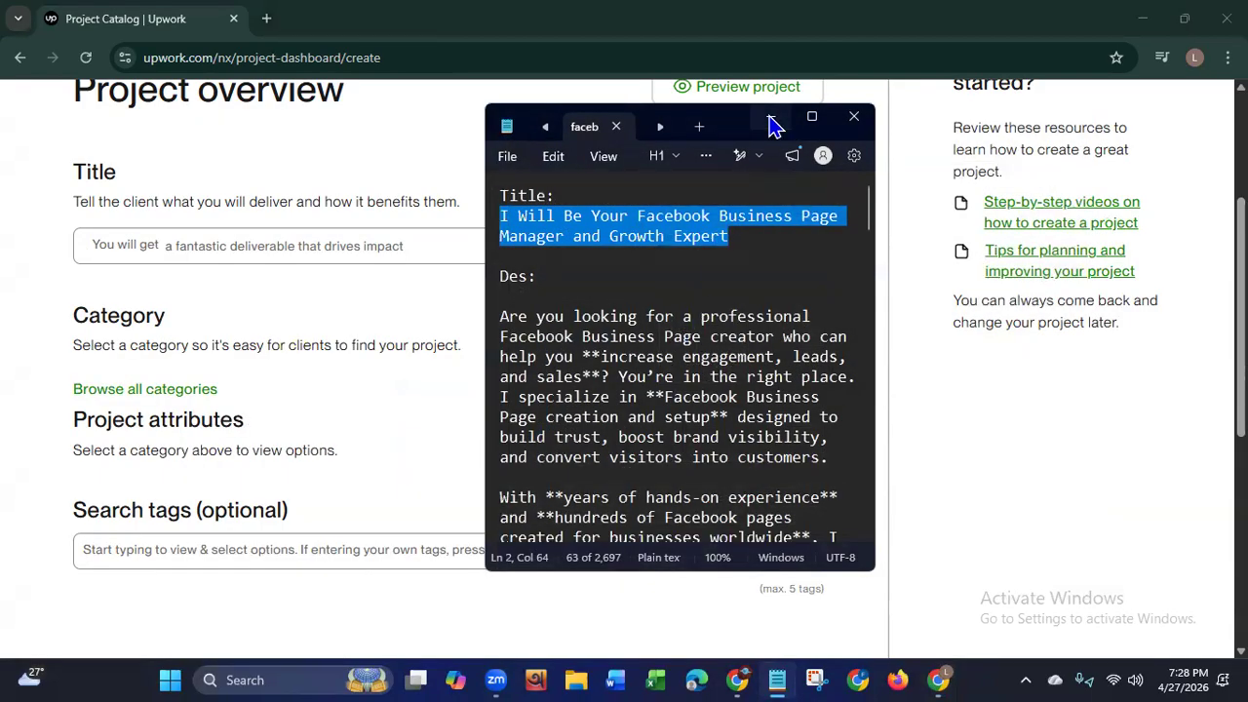
click(776, 273)
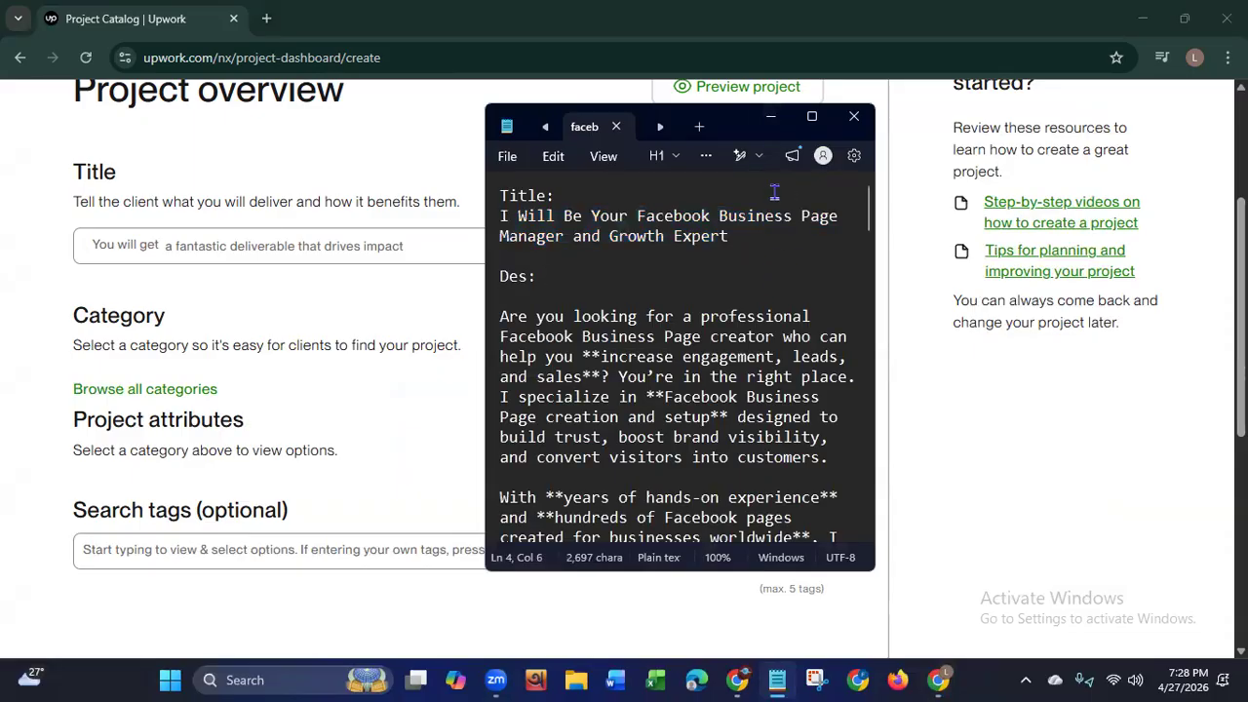
click(771, 127)
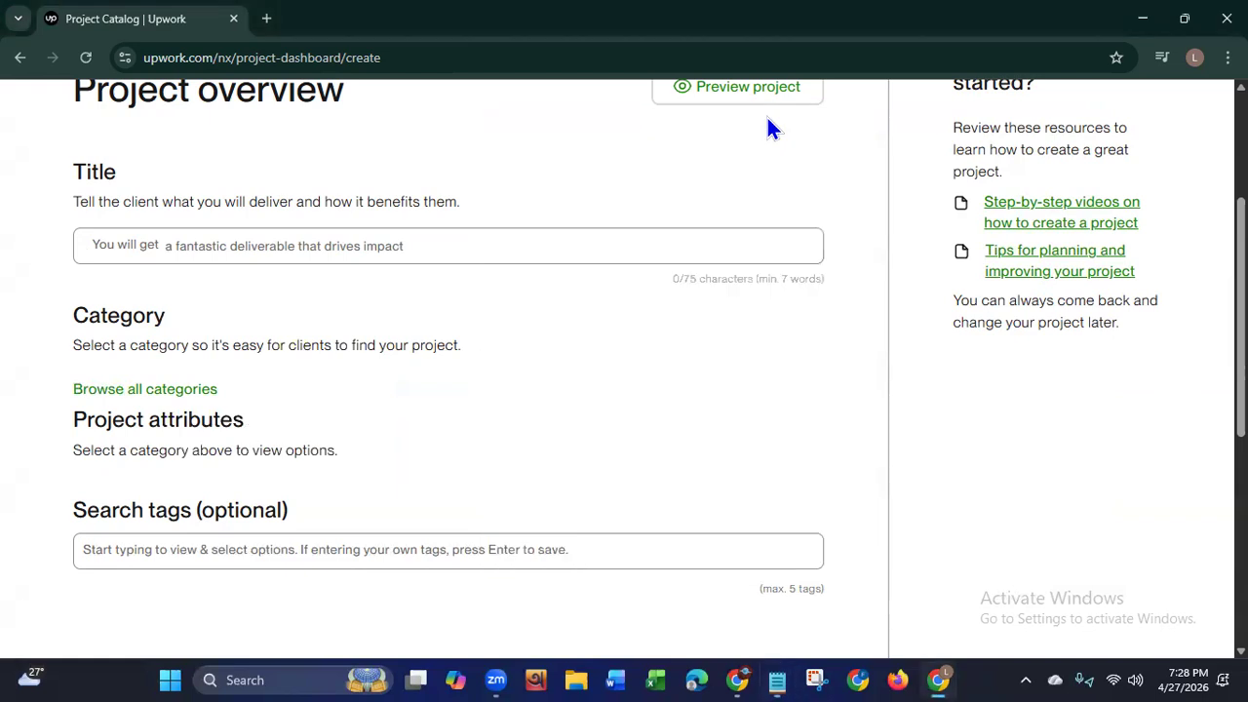
Step: Enter the project title 'a SEO optimized Facebook business page and social media accounts'
click(173, 252)
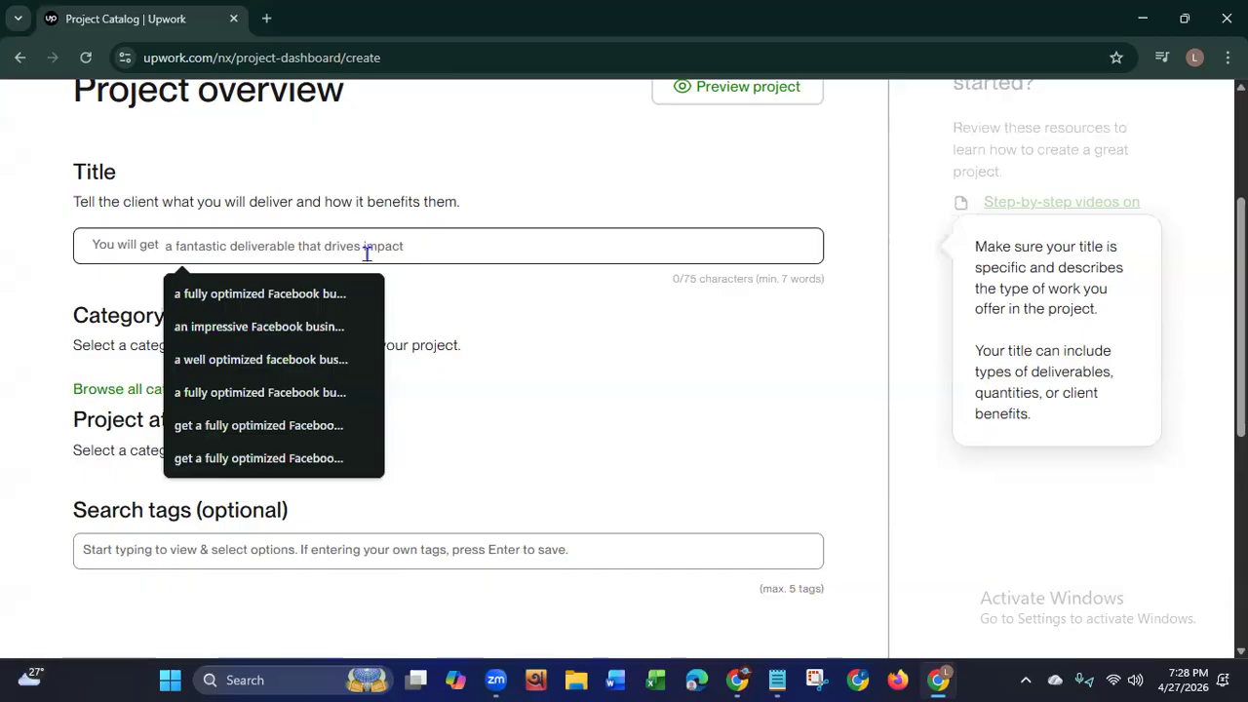
text(a)
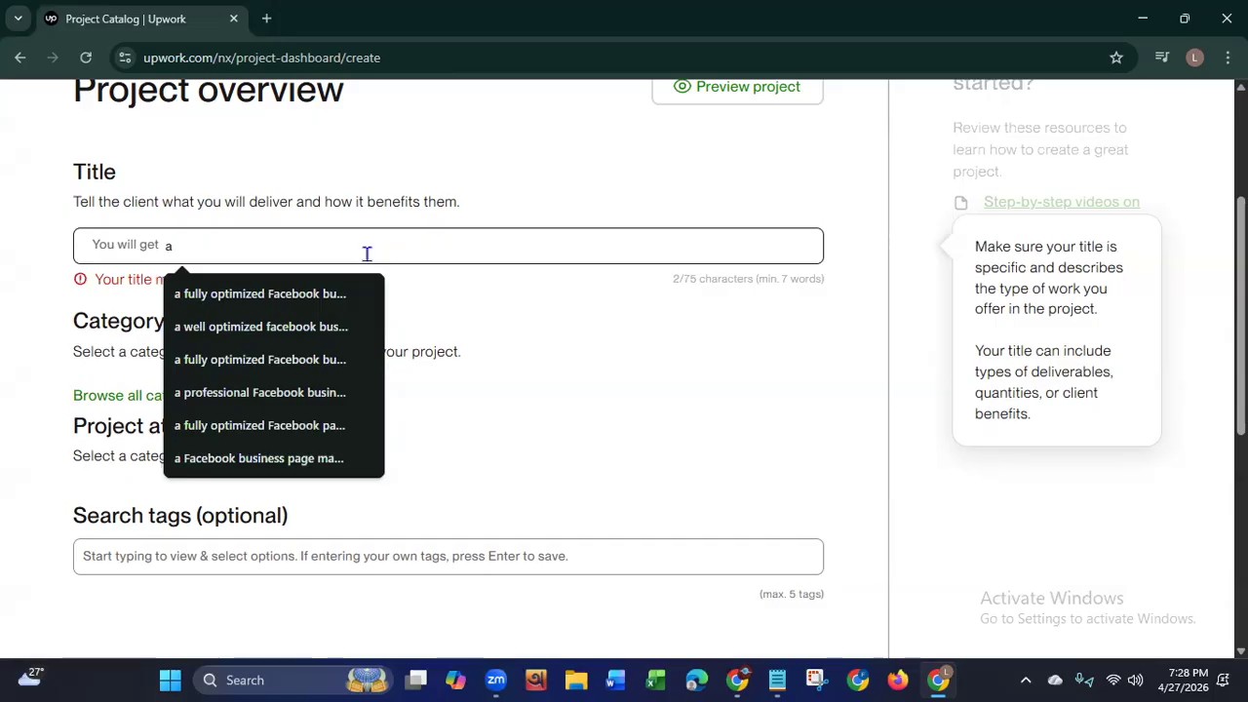
text(SEO o)
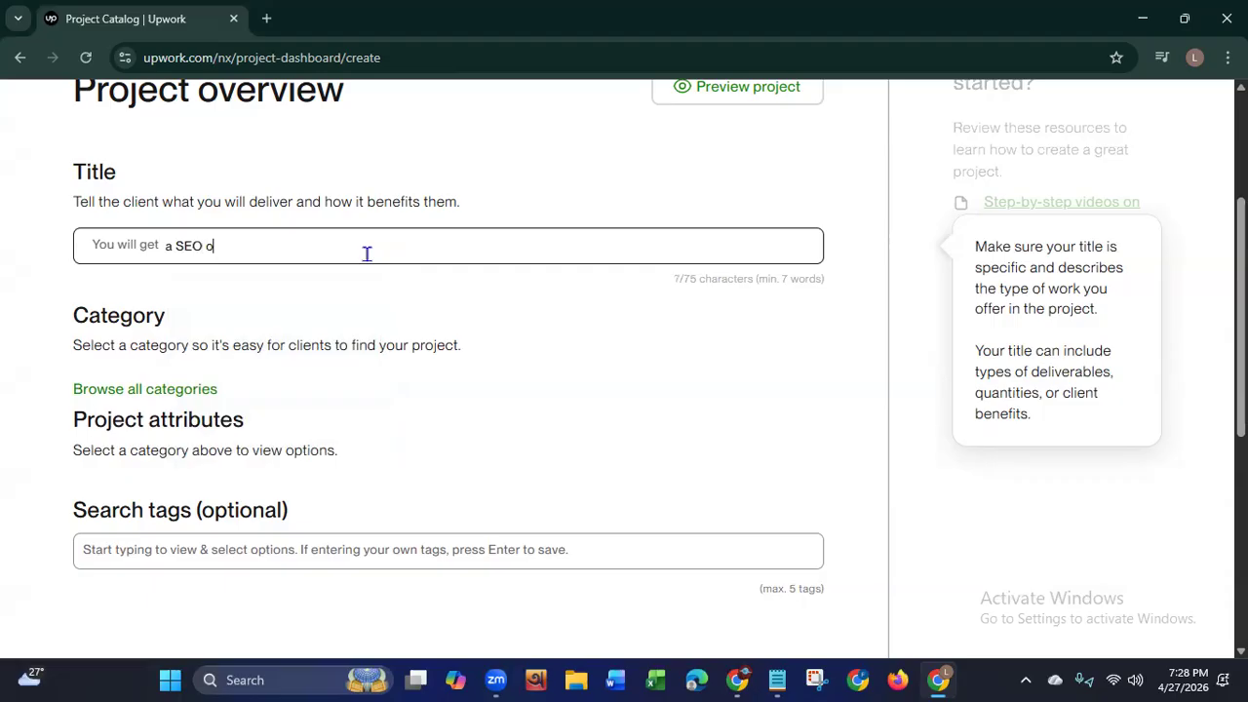
text(ptimized Facebook )
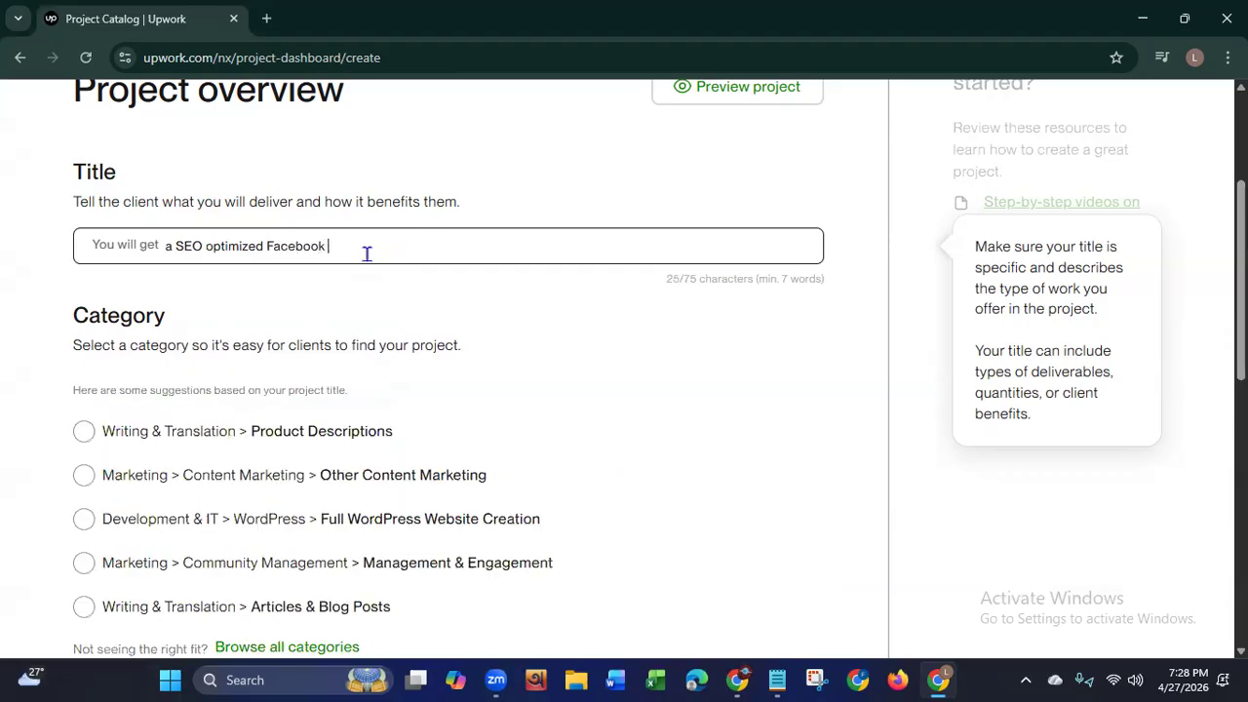
text(bus)
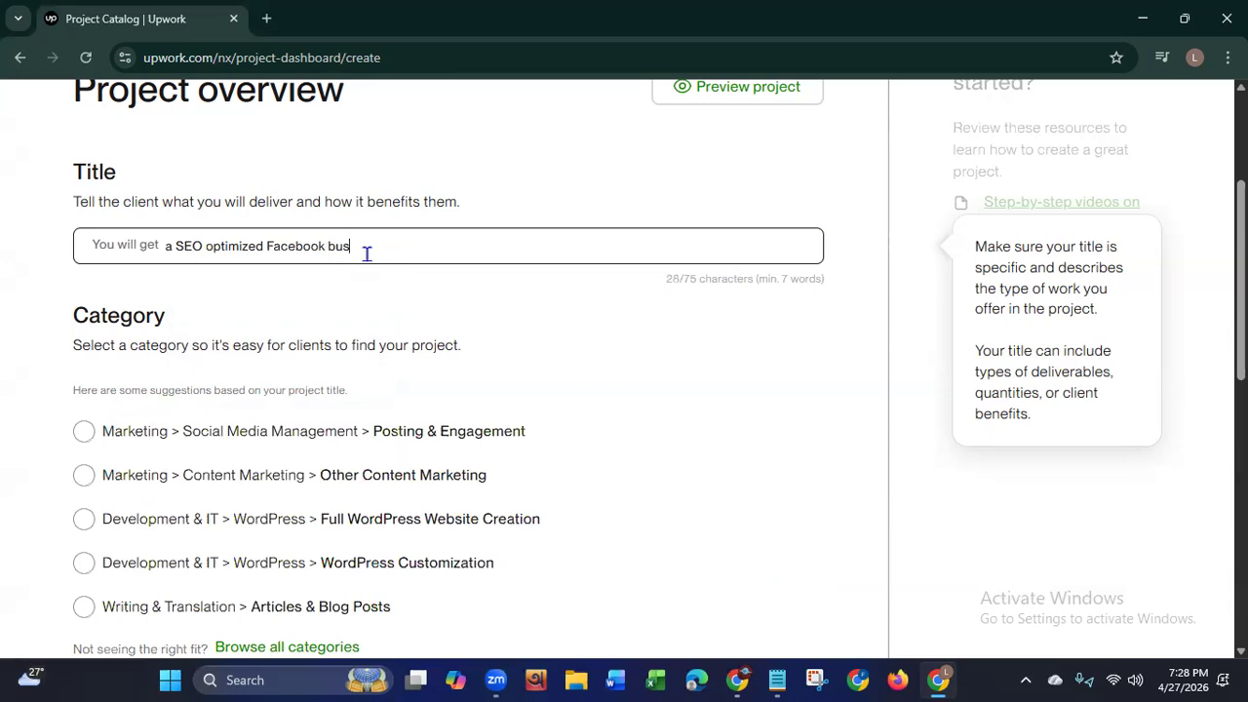
text(iness )
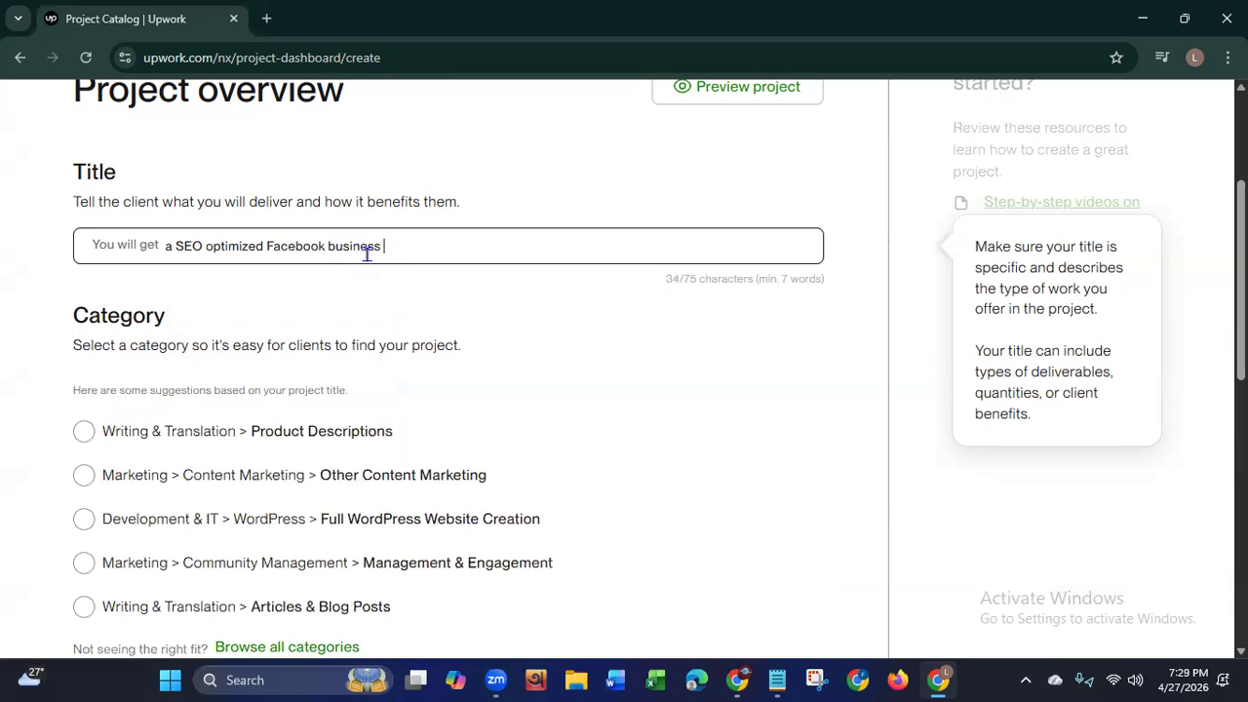
text(page )
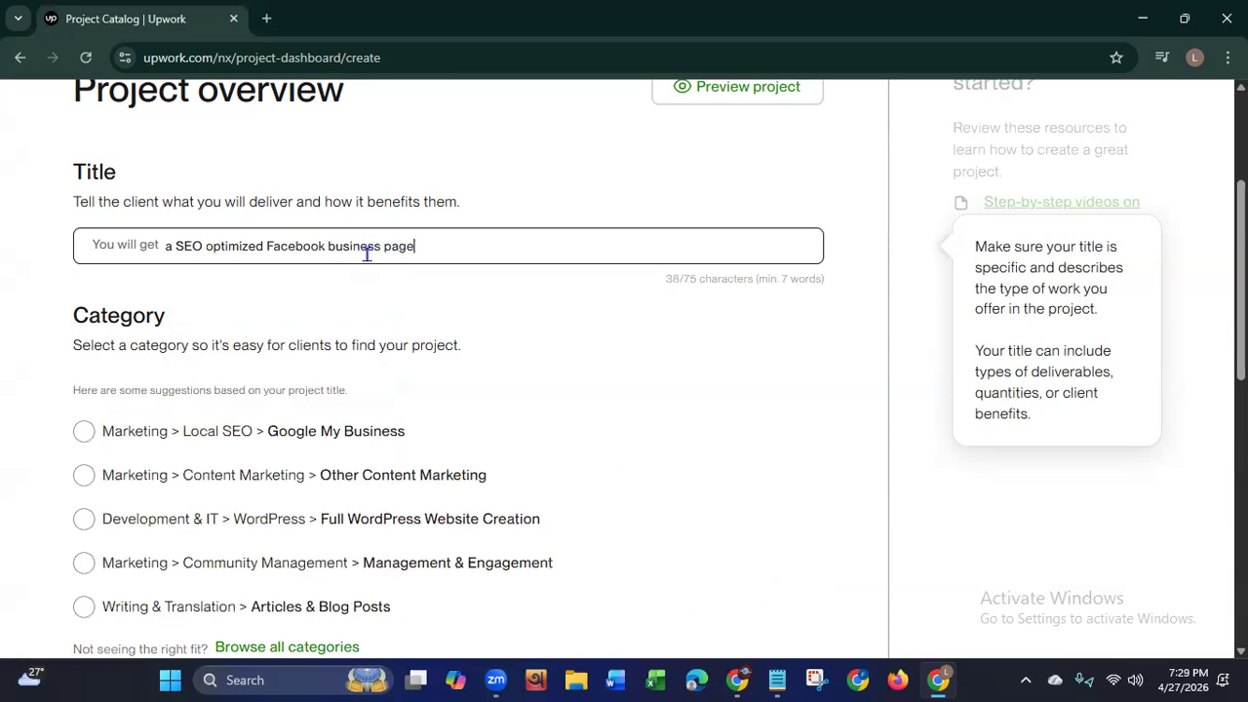
text(an)
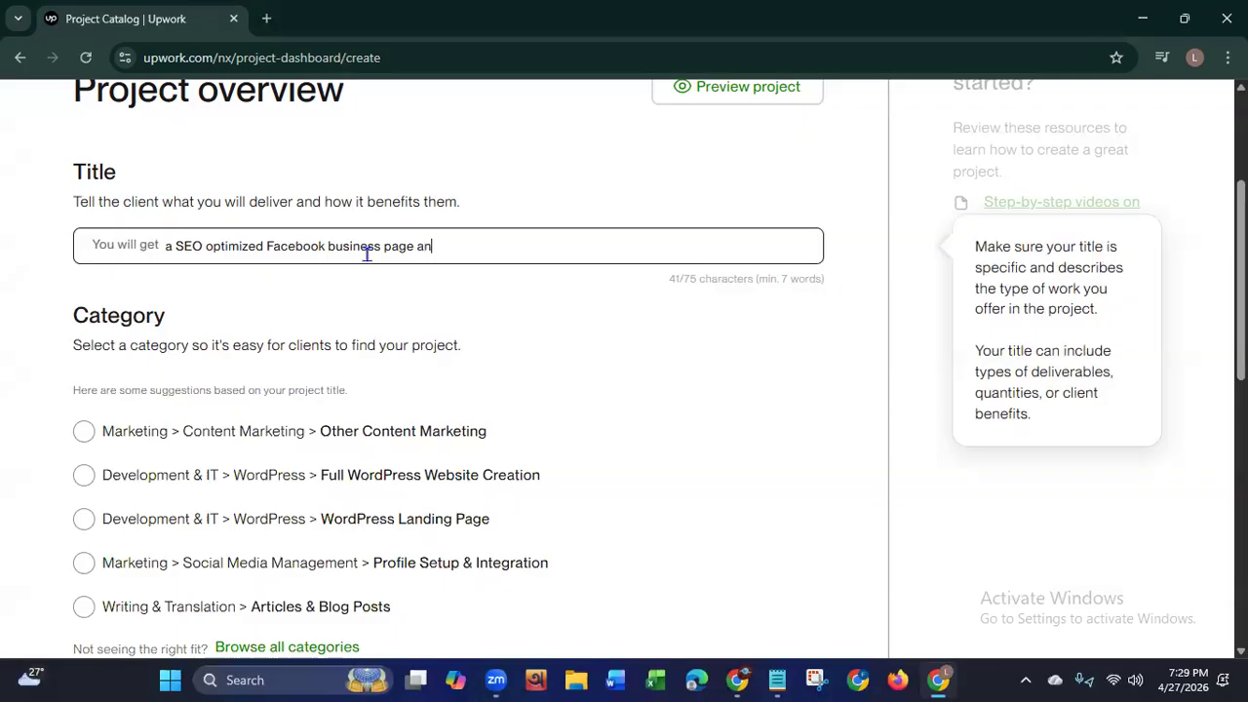
text(d)
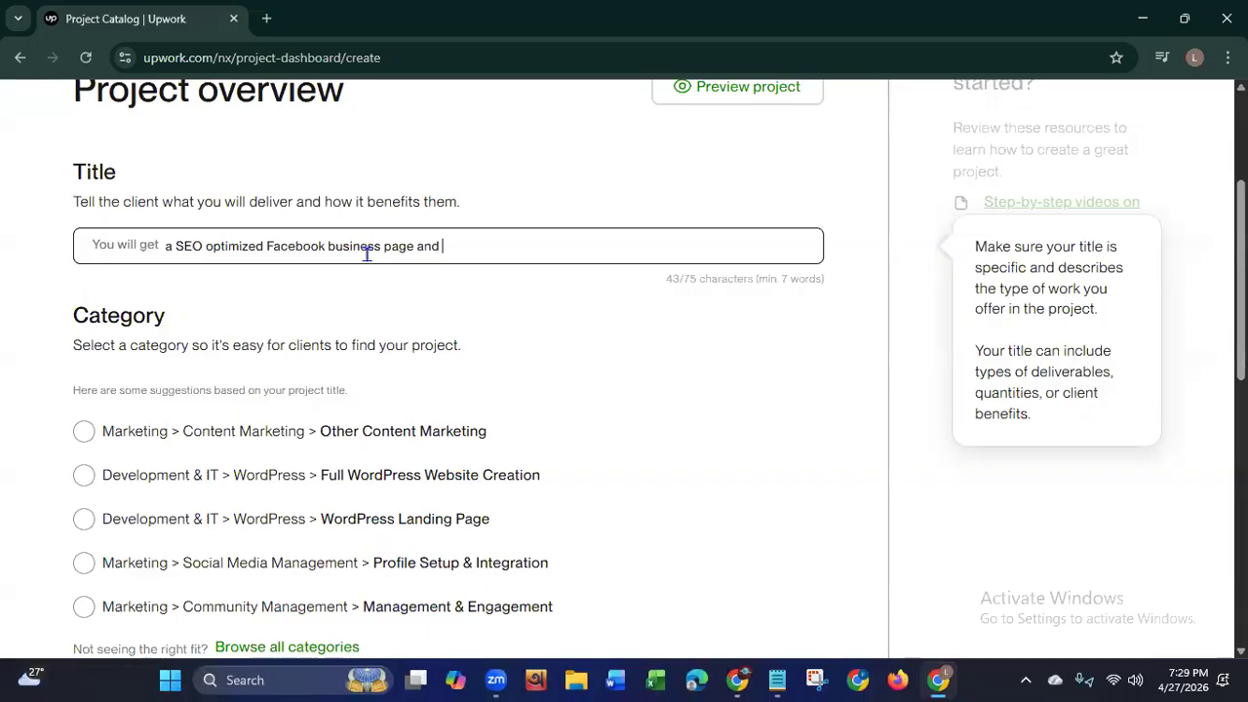
text(social media acco)
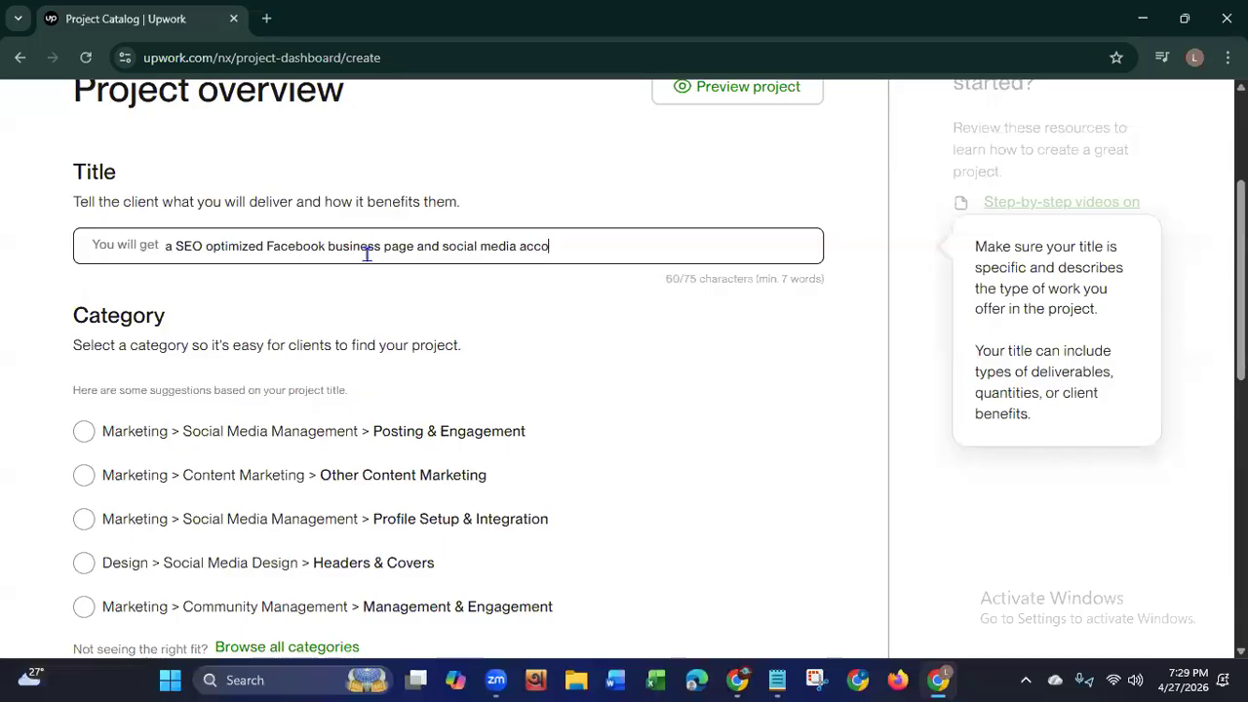
text(unts)
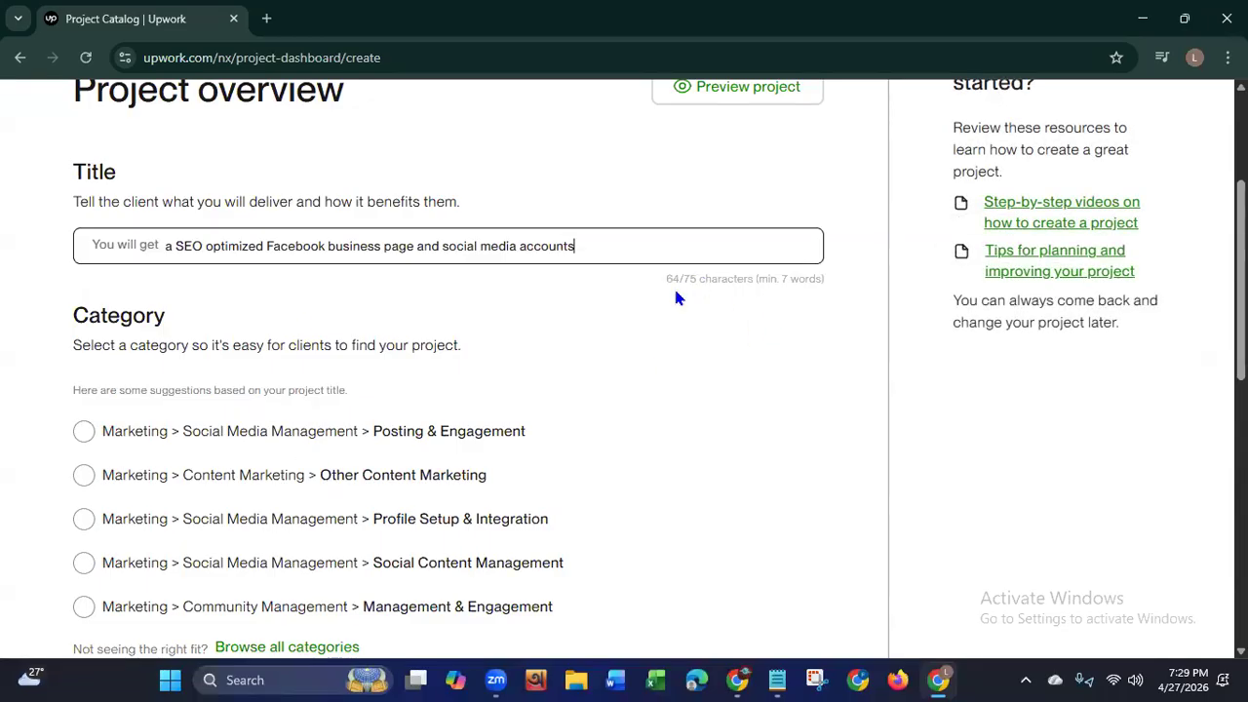
drag(683, 279, 738, 279)
scroll(738, 279, down, 2)
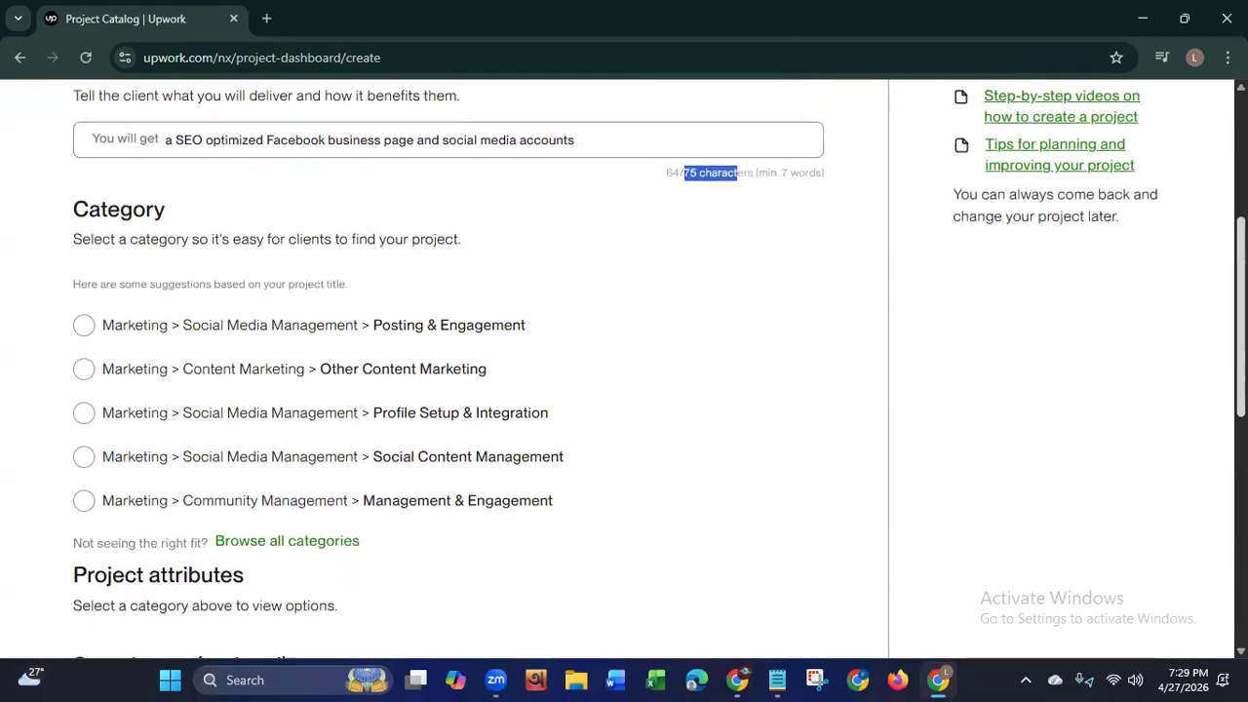
scroll(738, 279, down, 1)
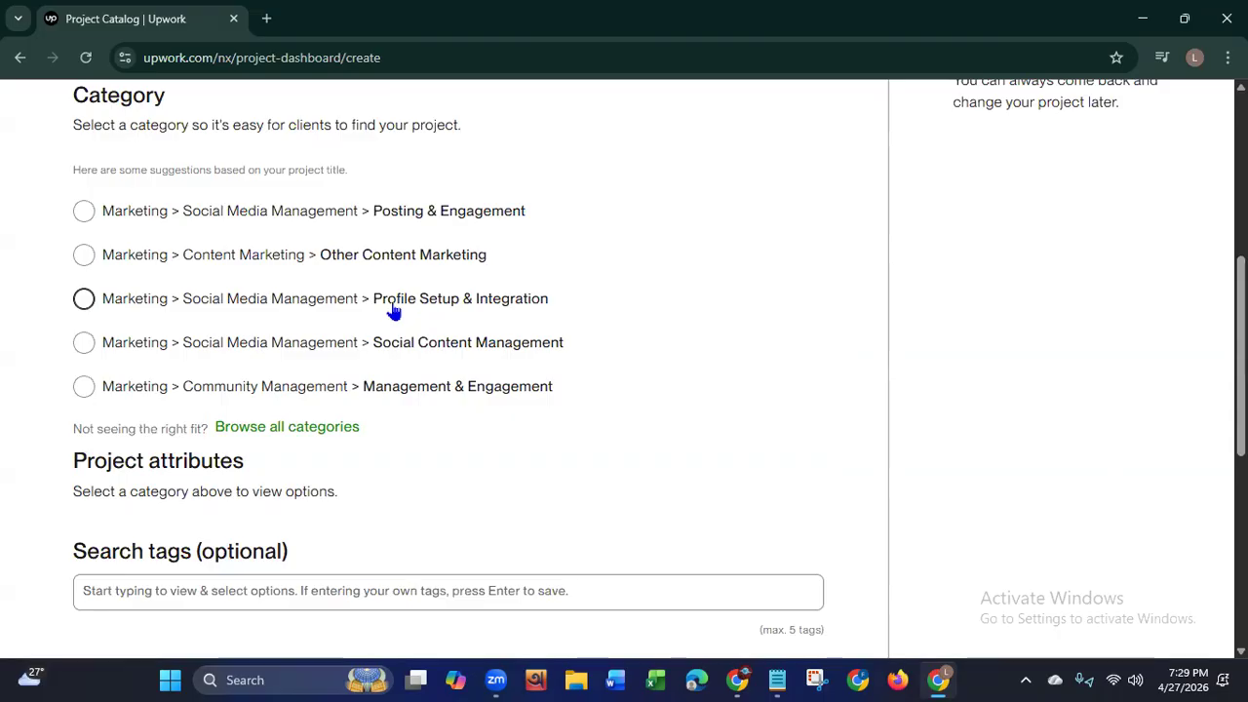
Step: Choose the Profile Setup & Integration category and tick Facebook as the social platform
click(84, 299)
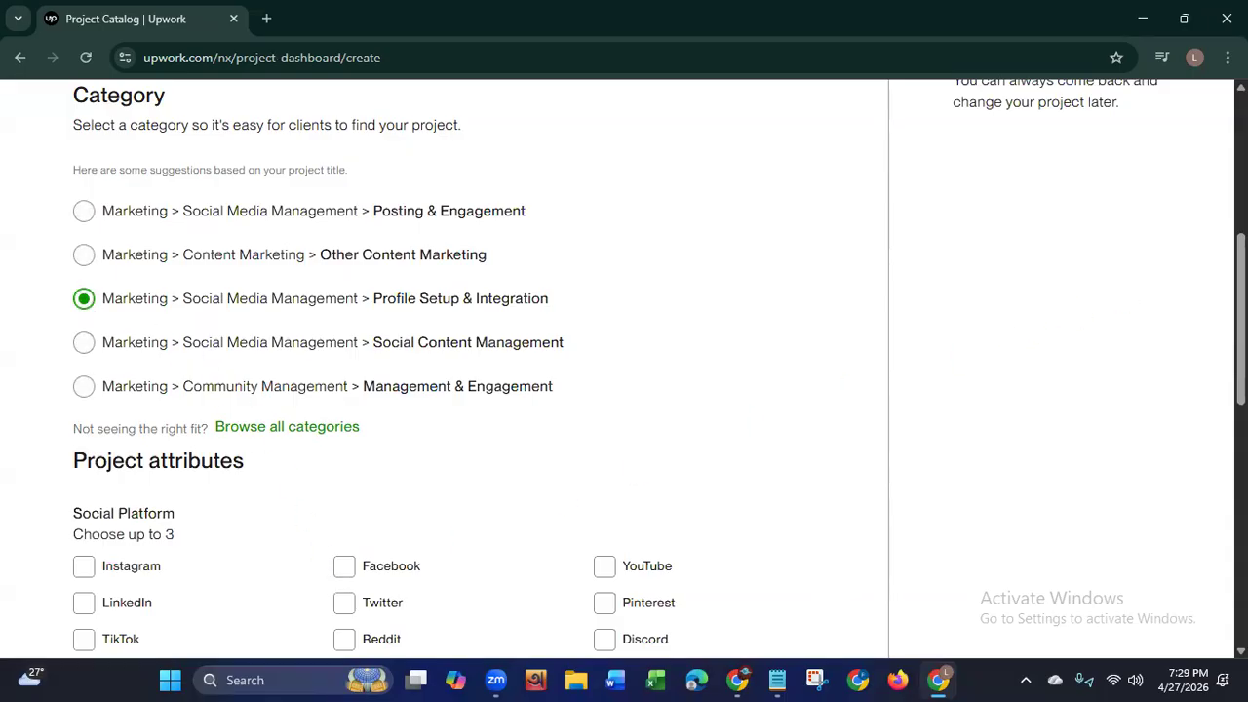
scroll(633, 462, down, 3)
scroll(1090, 376, down, 1)
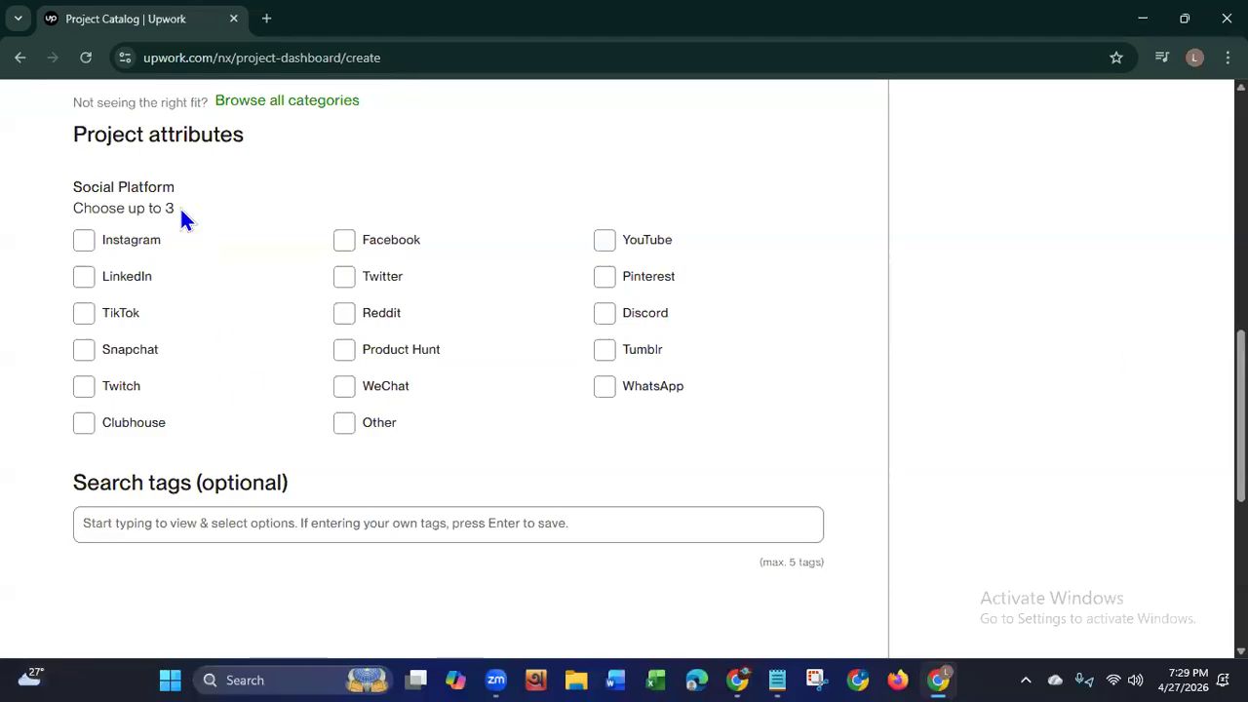
click(343, 246)
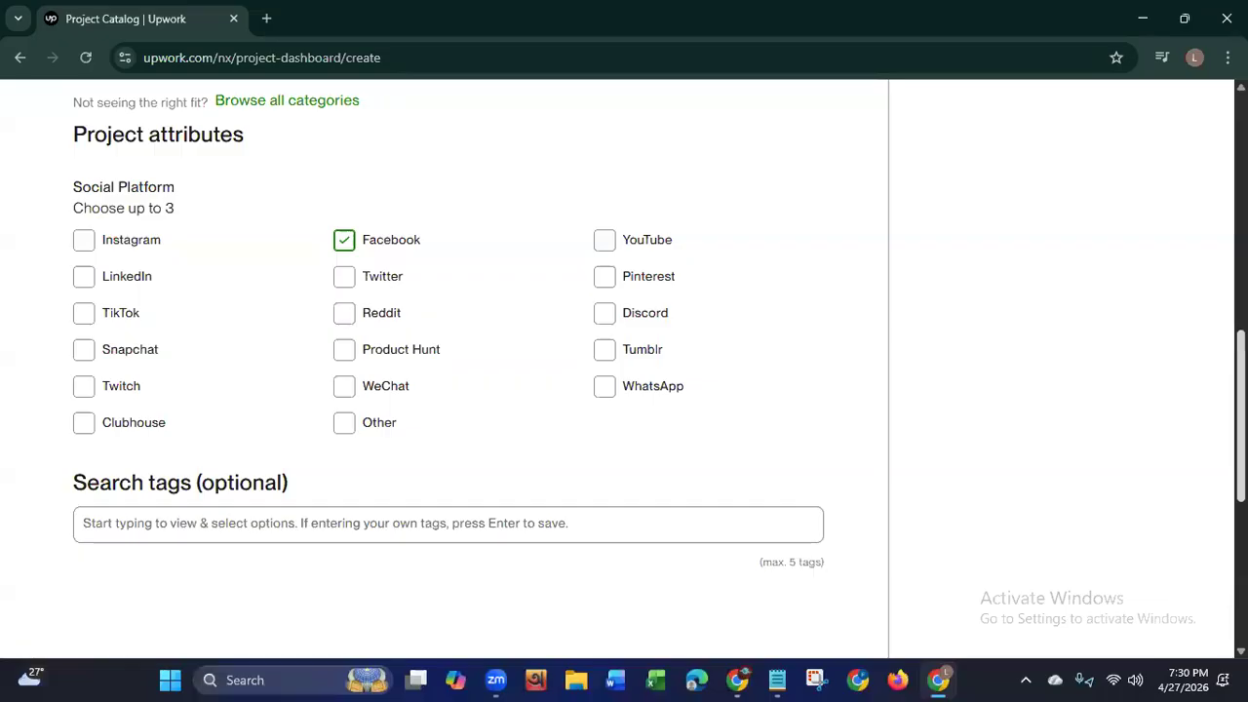
scroll(1111, 463, down, 3)
click(156, 291)
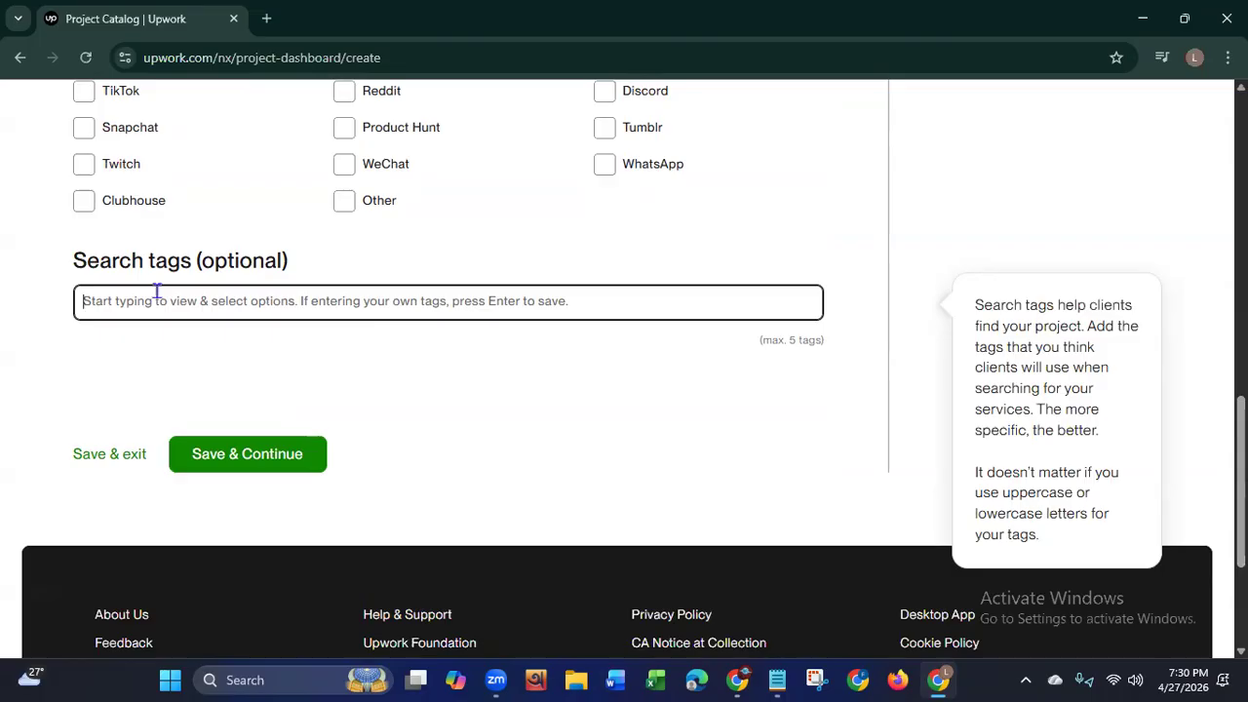
Step: Add the search tags 'facebook business page' and 'social media account setup'
text(fac)
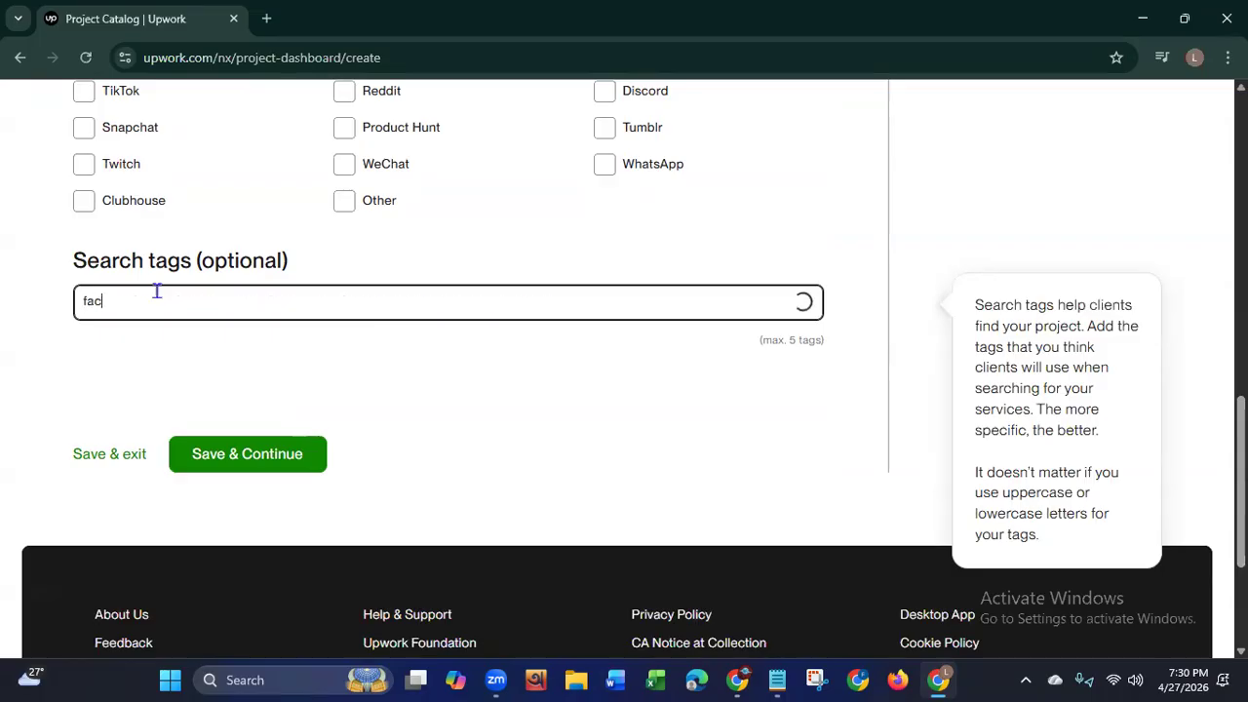
text(ebook bu)
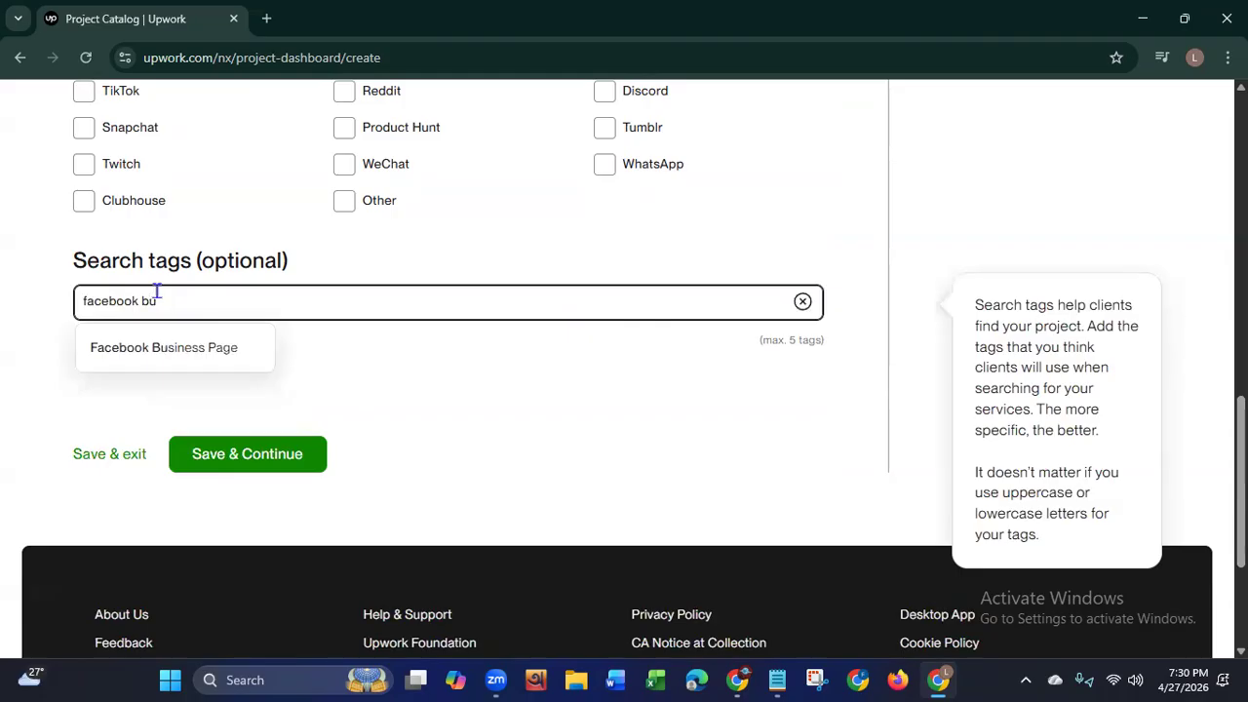
click(131, 348)
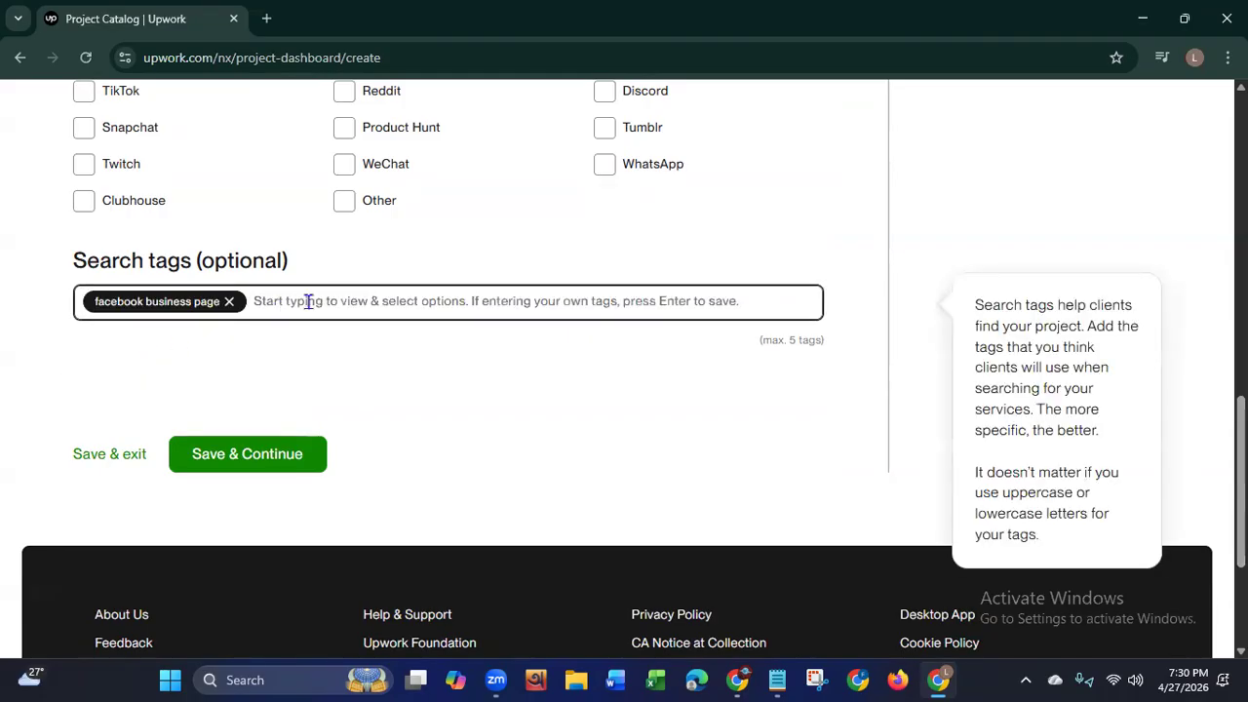
text(so)
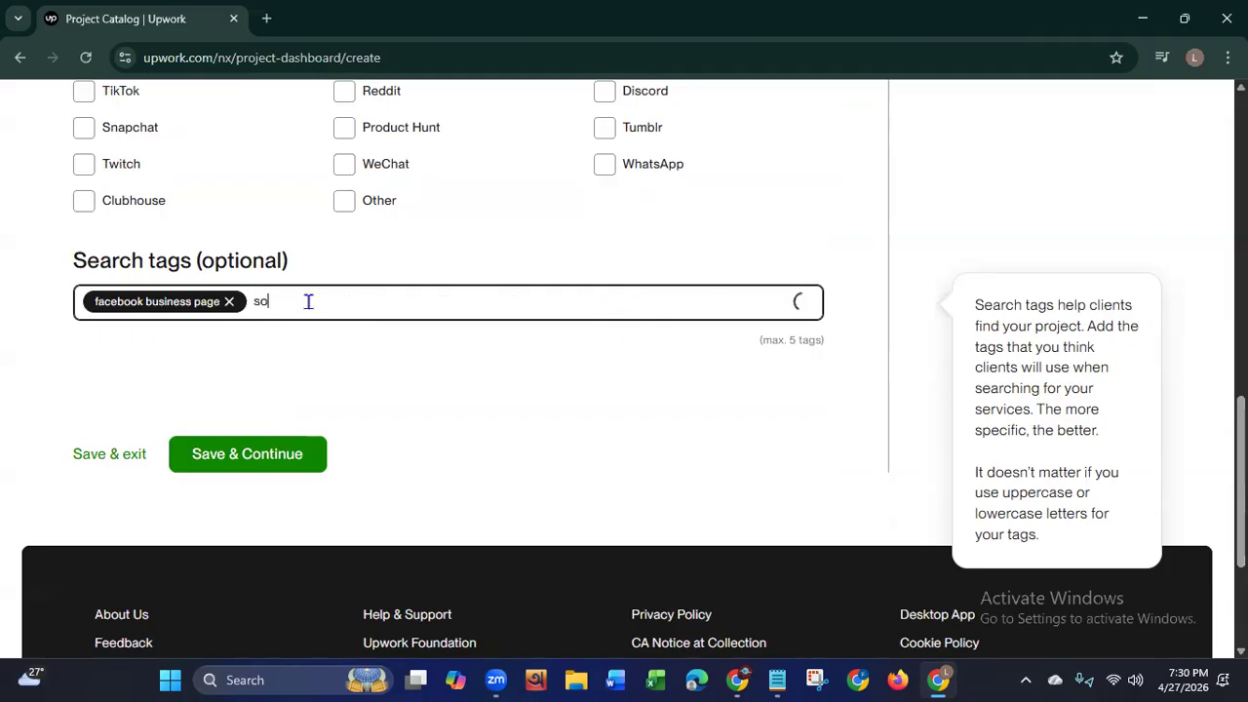
text(cial media)
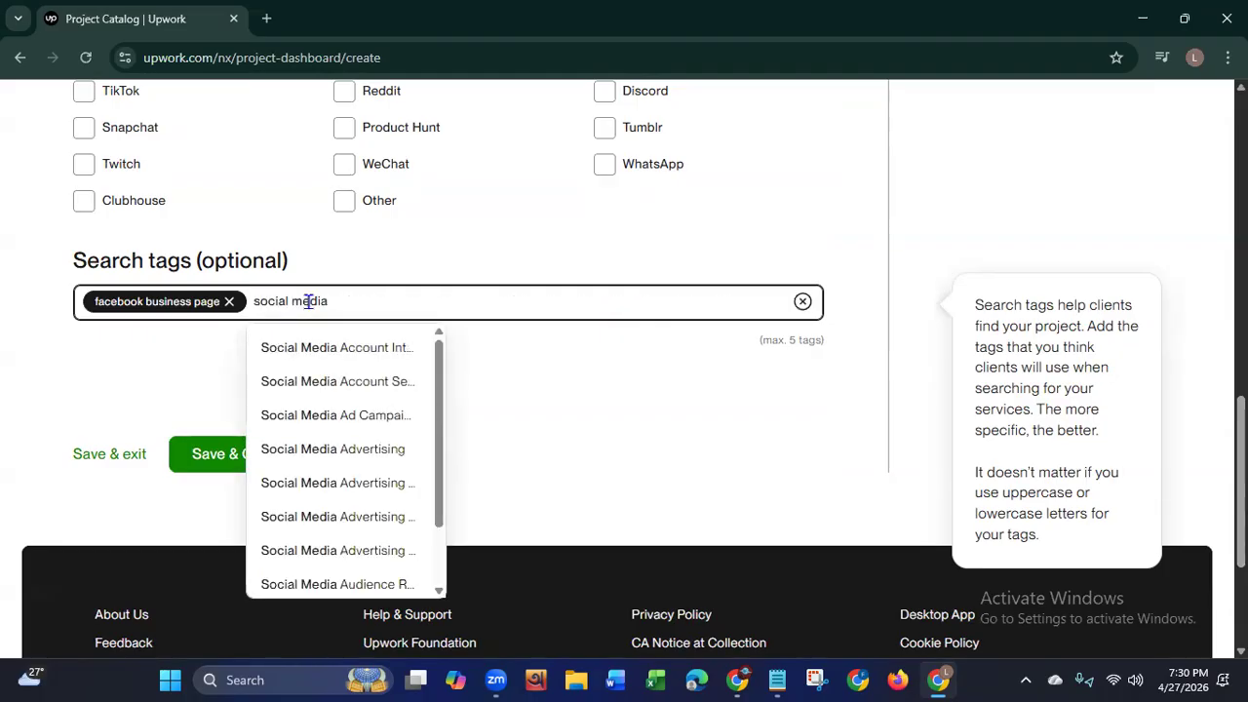
click(324, 387)
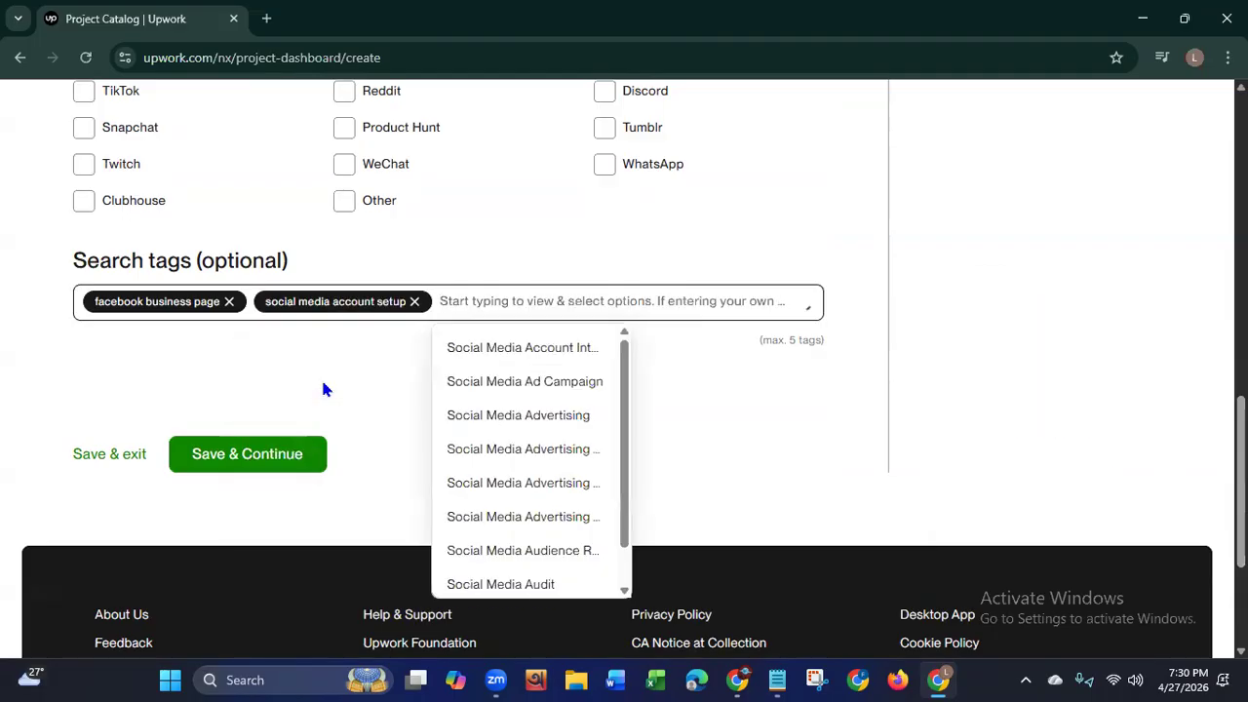
Step: Add the search tags 'facebook development' and 'facebook marketing'
click(531, 300)
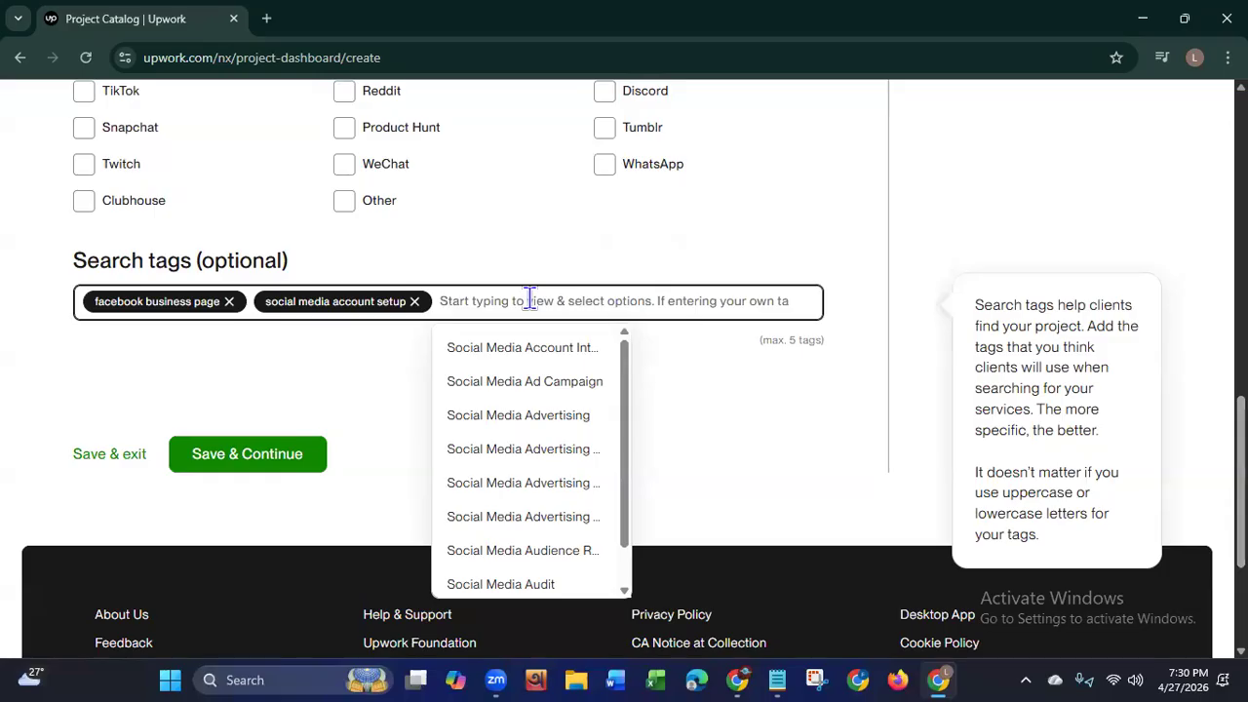
text(f)
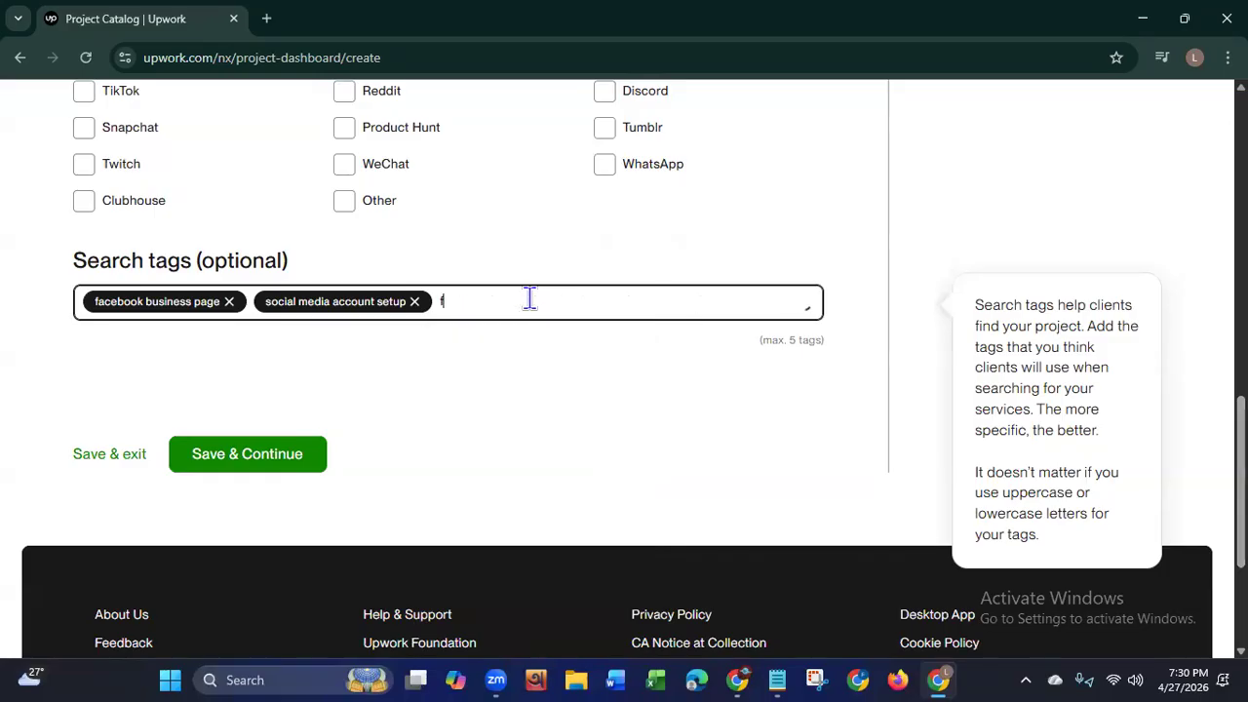
text(acebook)
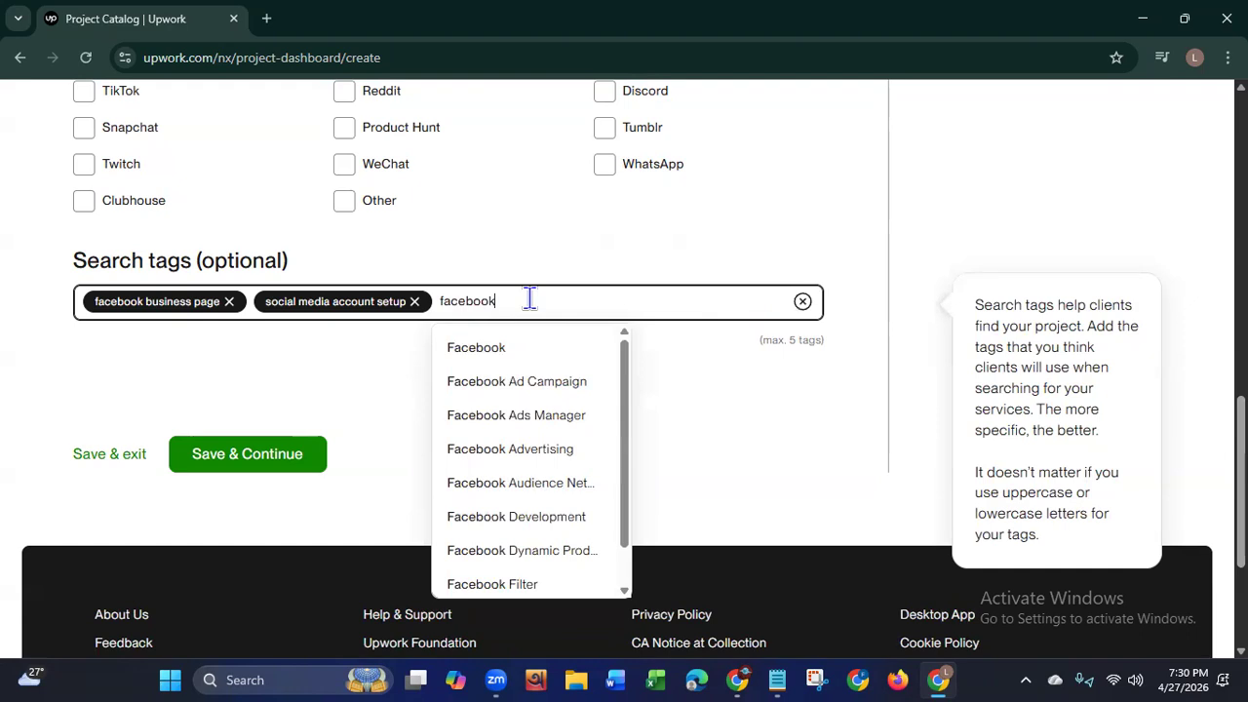
click(498, 516)
click(683, 306)
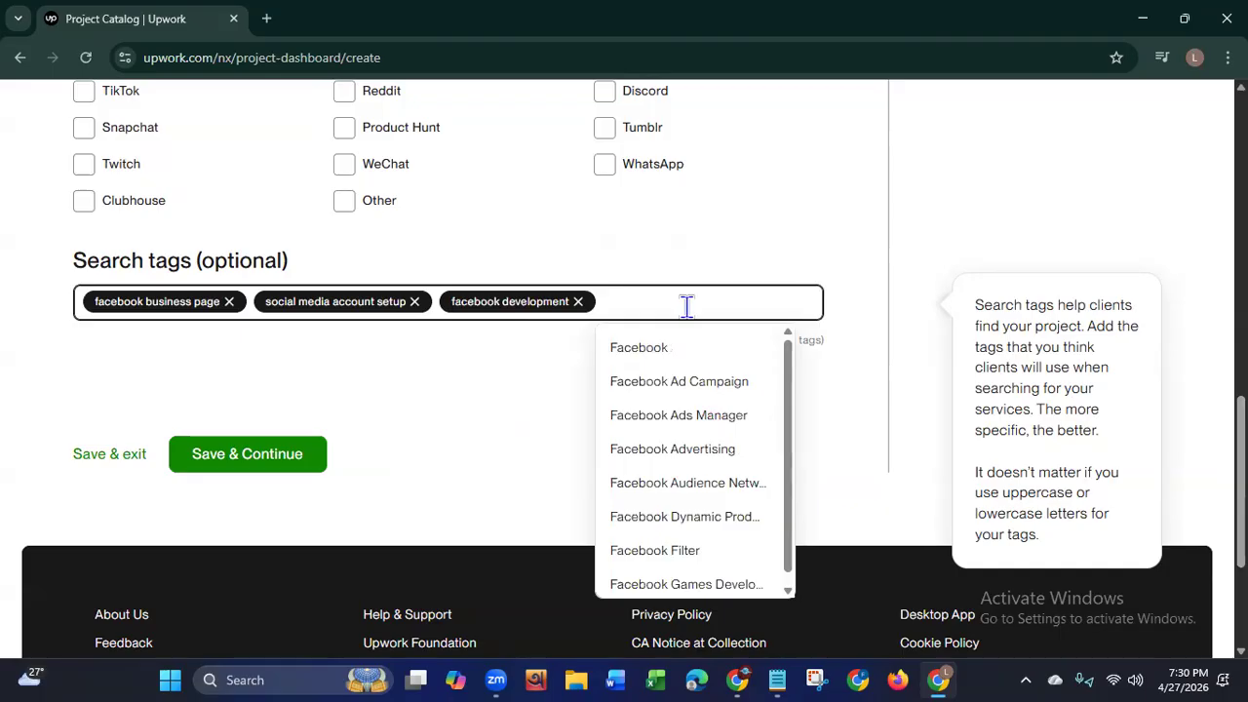
text(facebook)
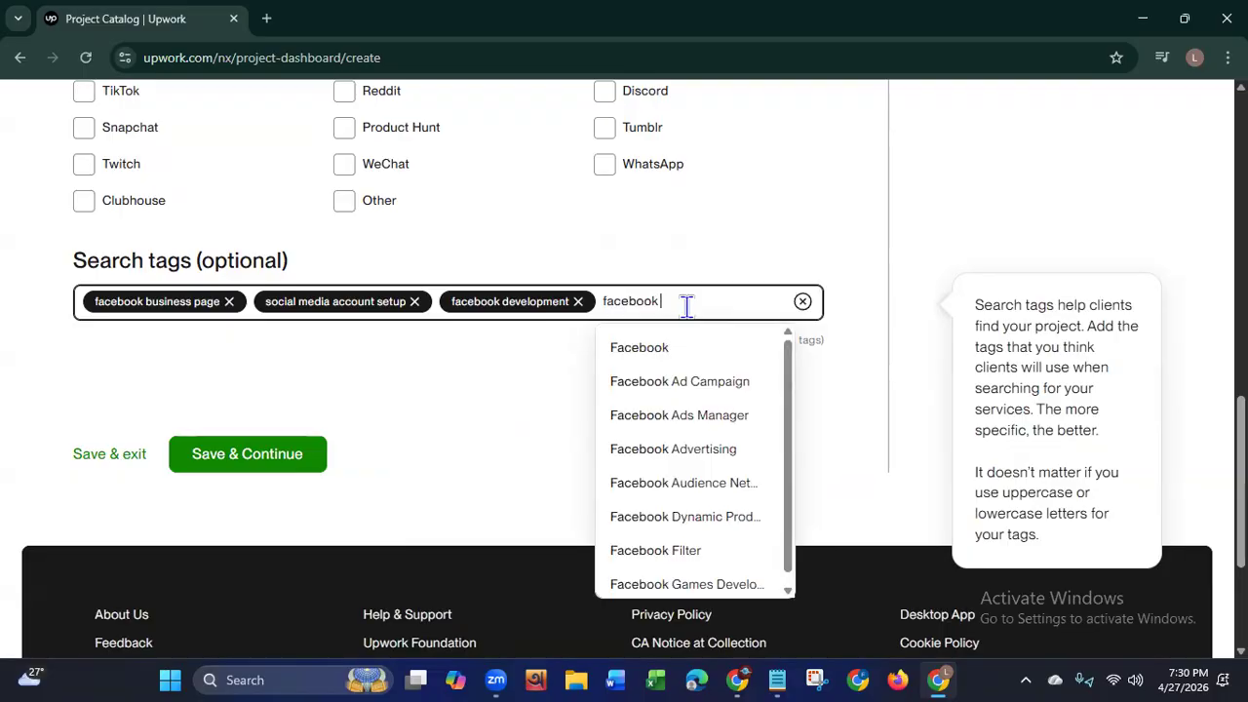
text(m)
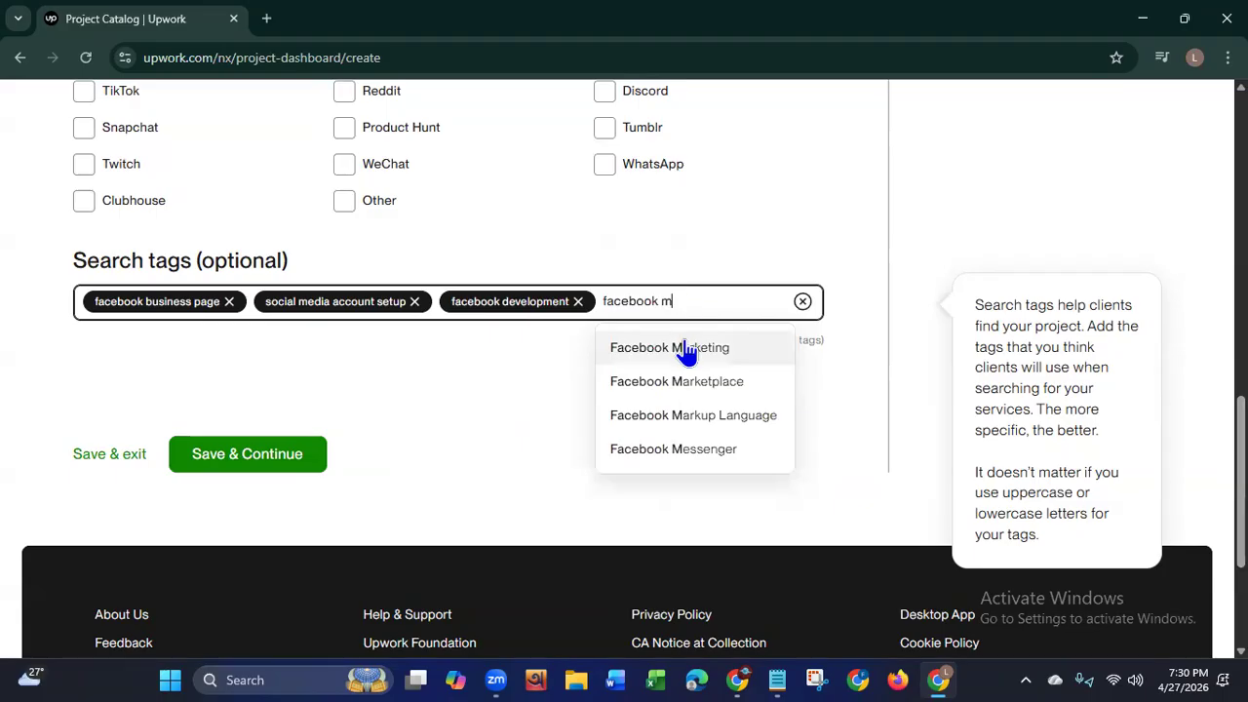
click(683, 351)
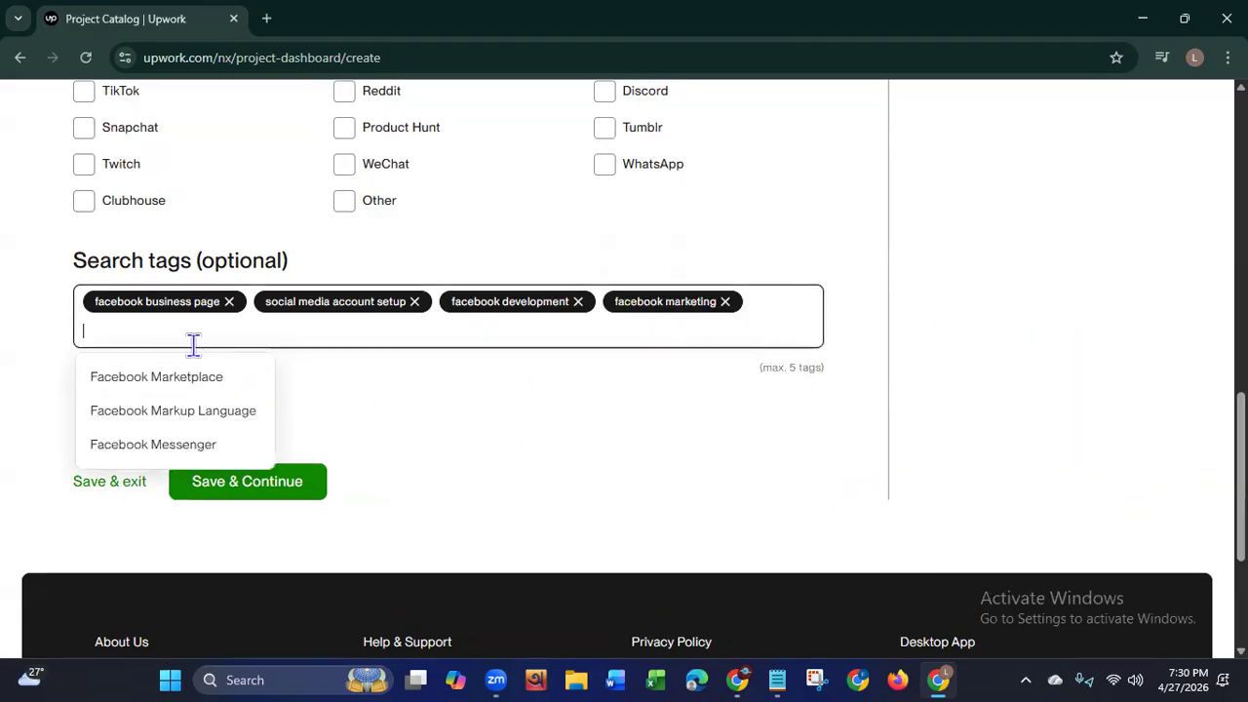
Step: Add 'social media page setup' as the fifth search tag
click(155, 337)
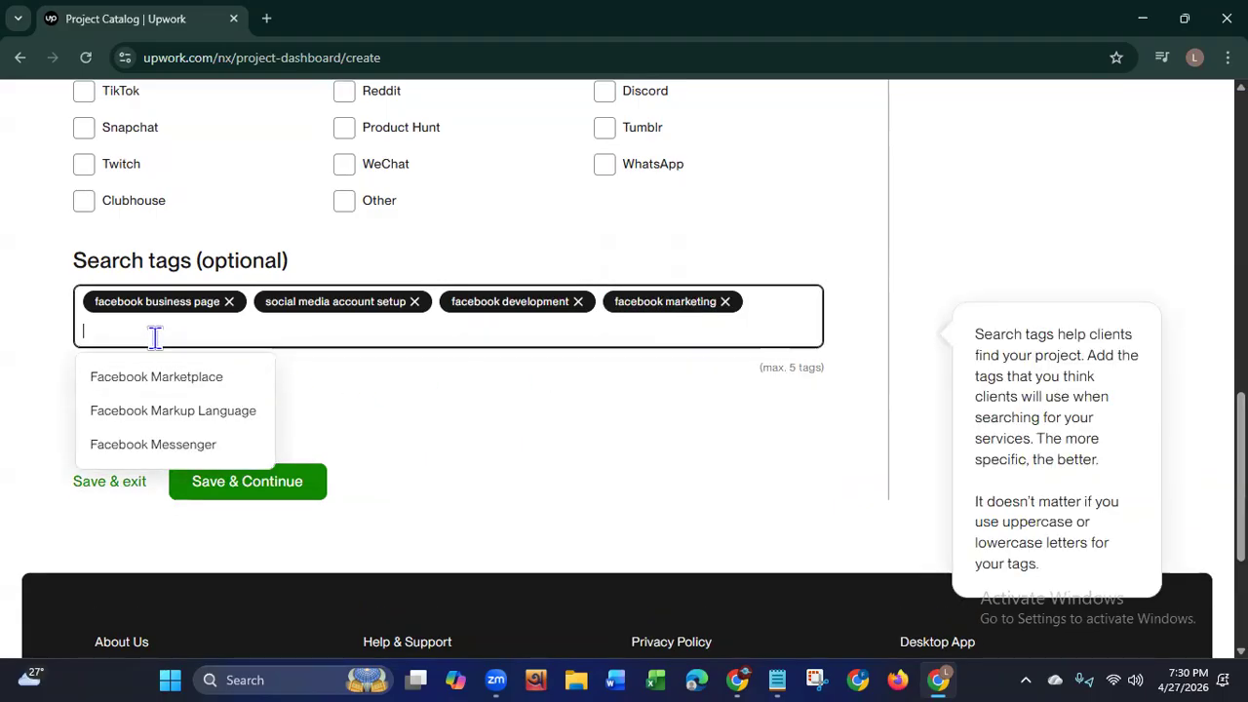
text(page)
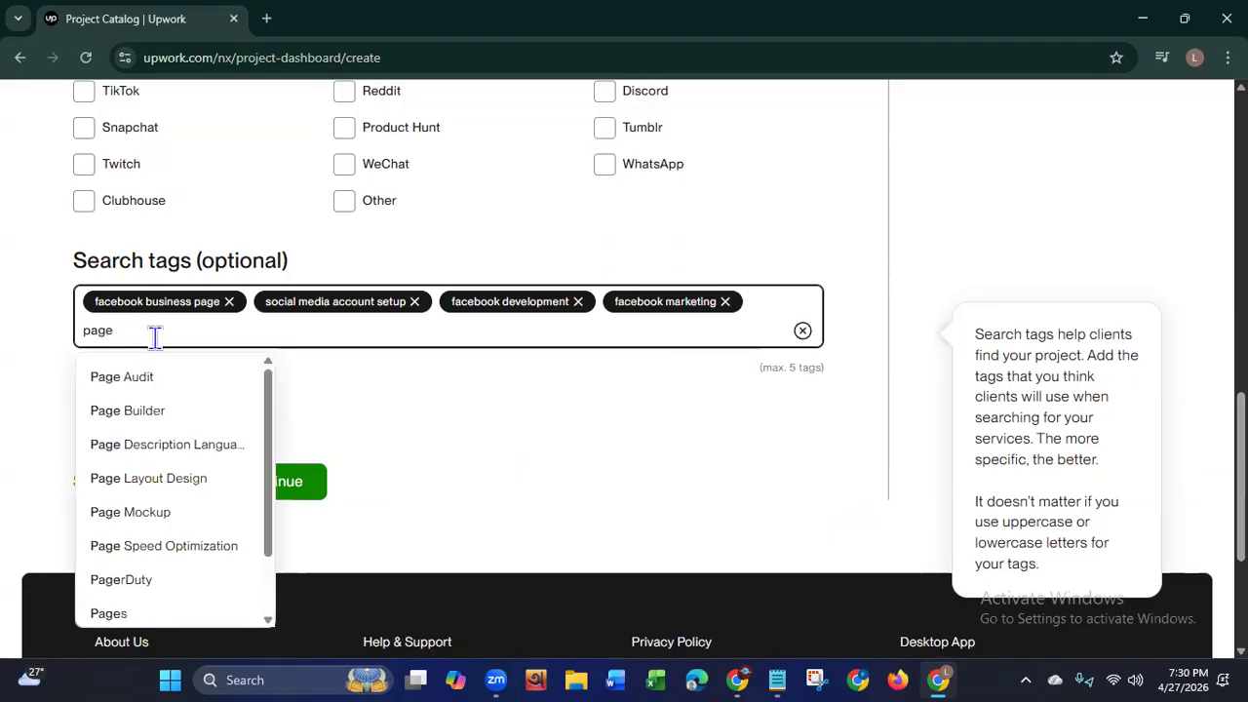
text( se)
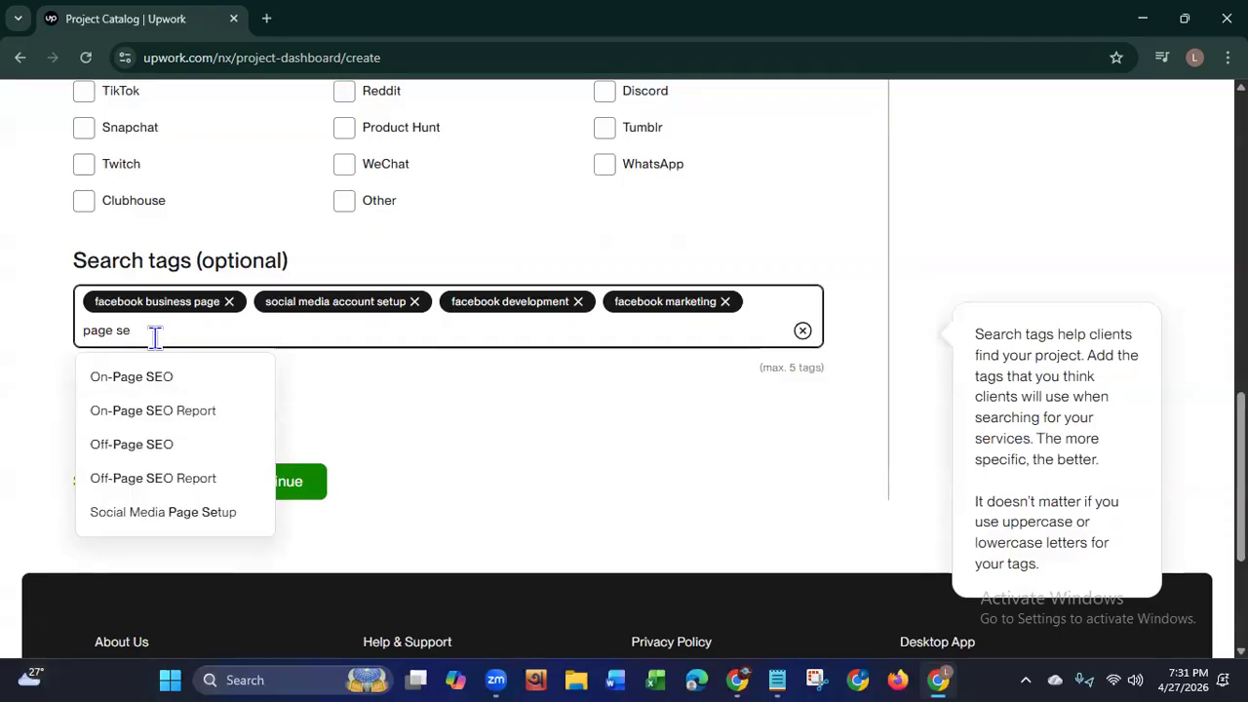
click(174, 522)
click(571, 422)
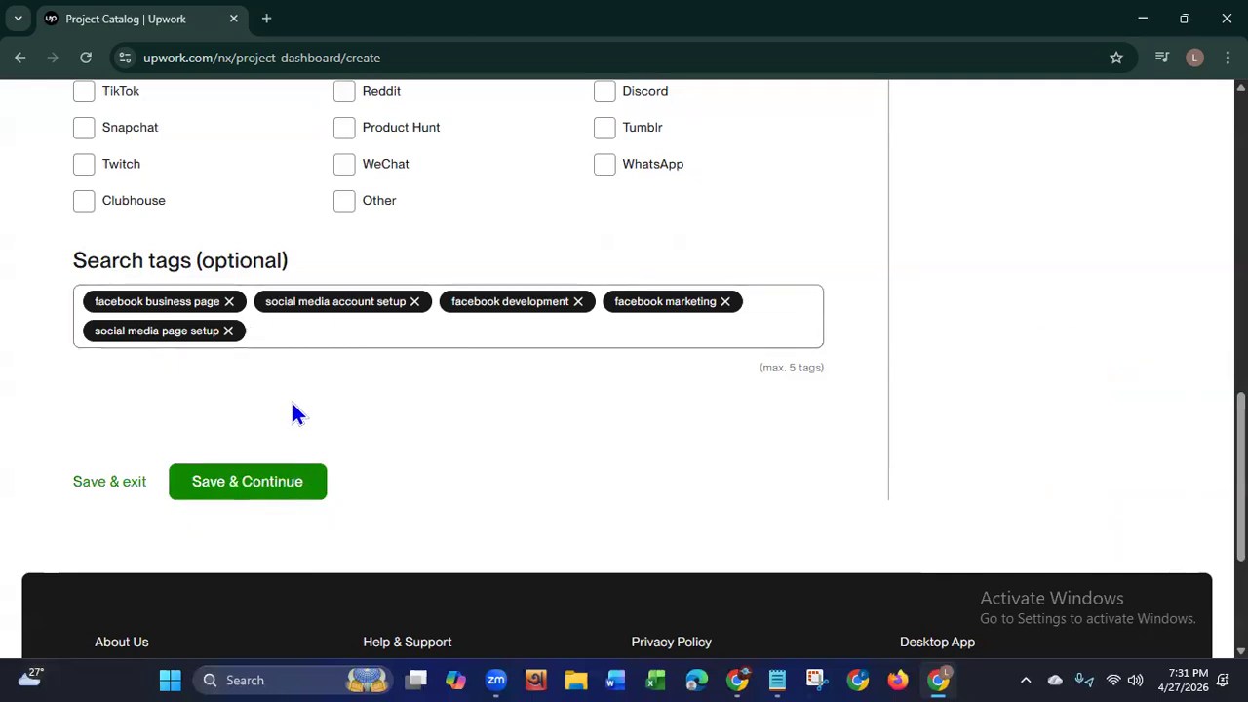
Step: Save the project overview and continue to the Price & scope step
click(238, 483)
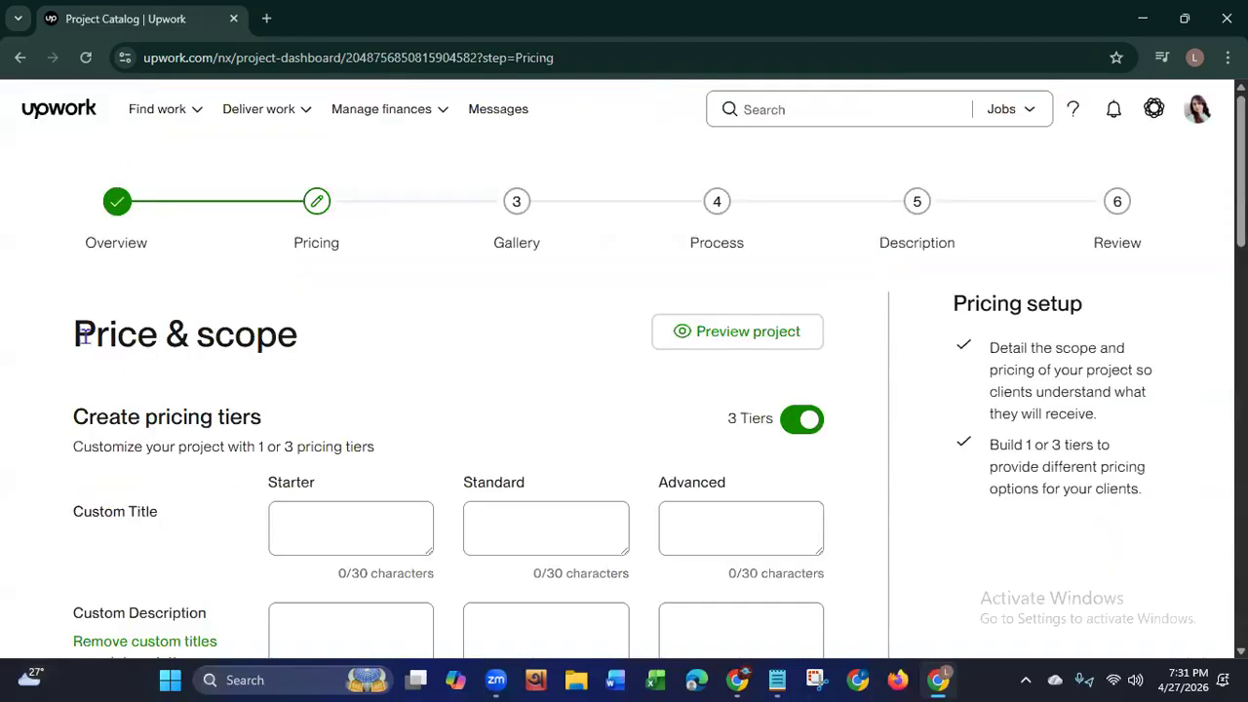
drag(78, 335, 315, 338)
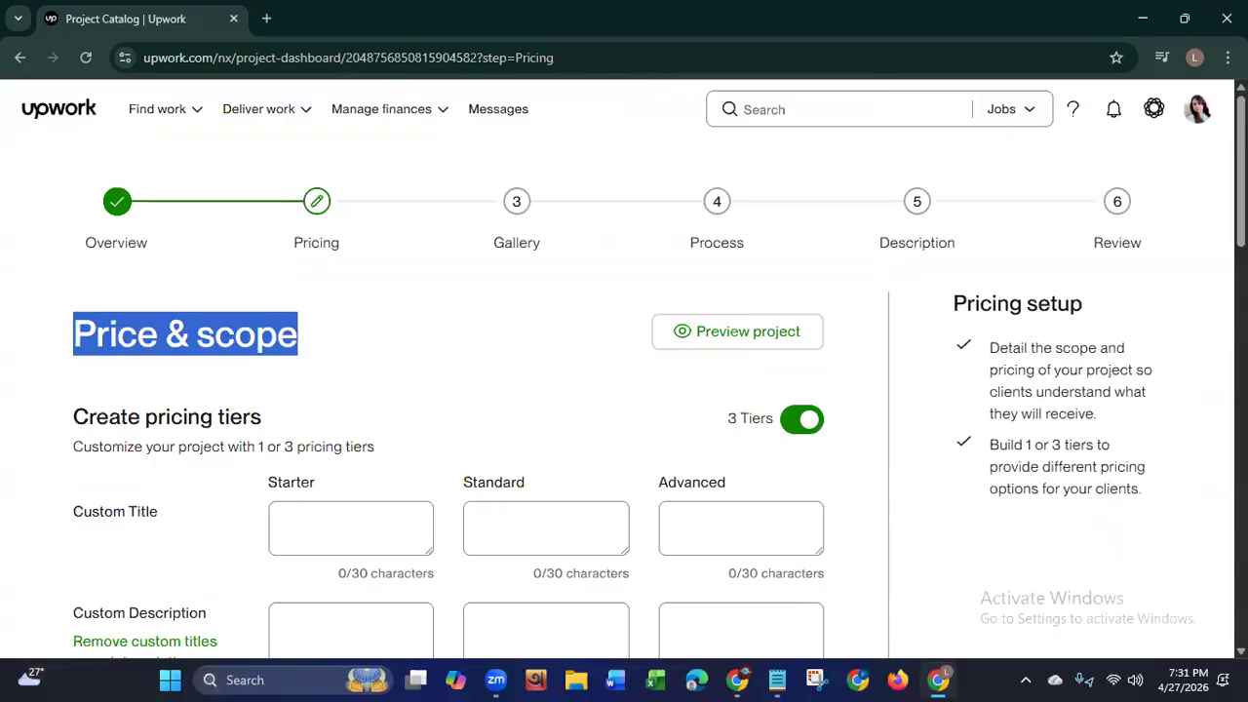
scroll(625, 369, down, 3)
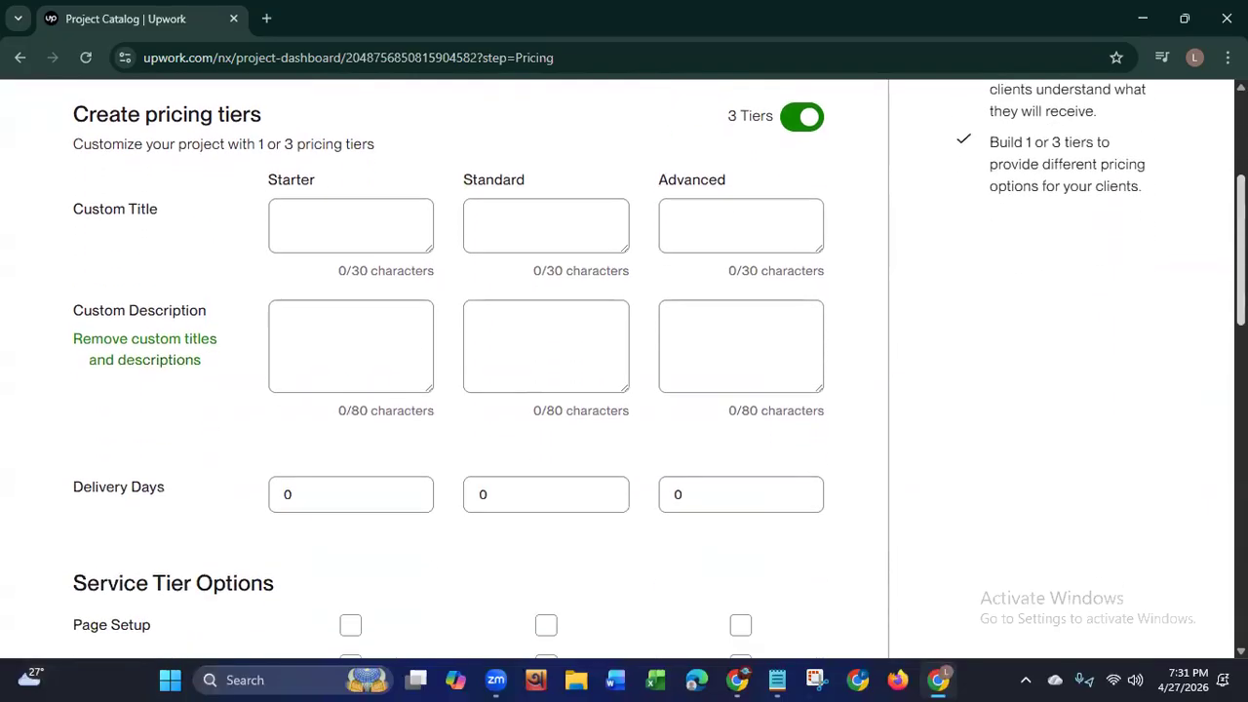
Step: Title the Starter, Standard and Advanced pricing tiers Silver, Gold and Platinum
click(546, 224)
click(326, 214)
click(546, 224)
click(744, 215)
click(537, 231)
click(328, 238)
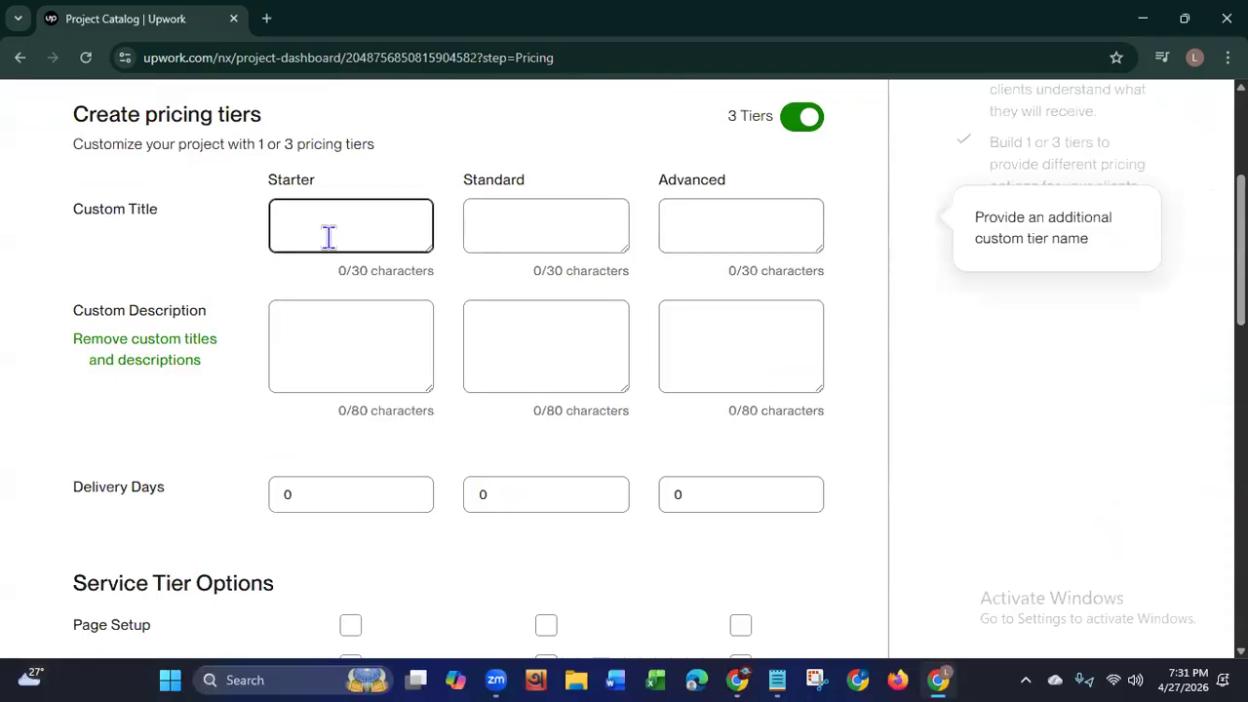
text(Silver)
click(504, 219)
text(Gold)
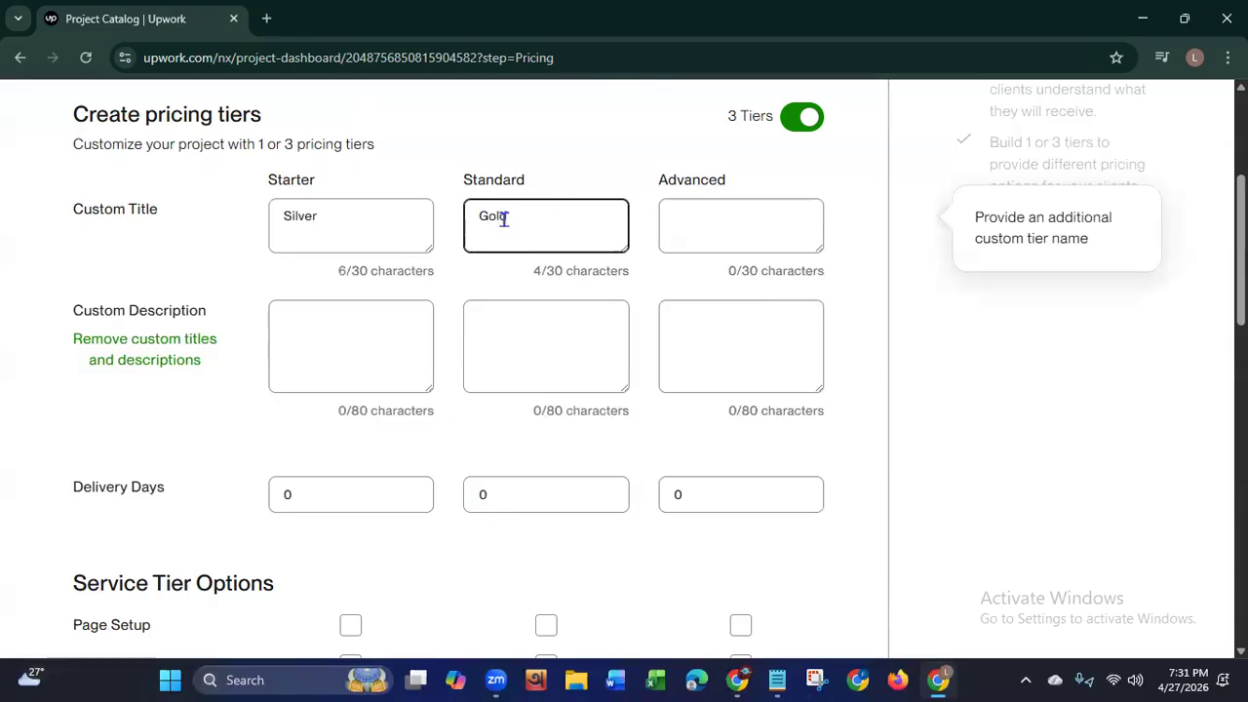
click(707, 216)
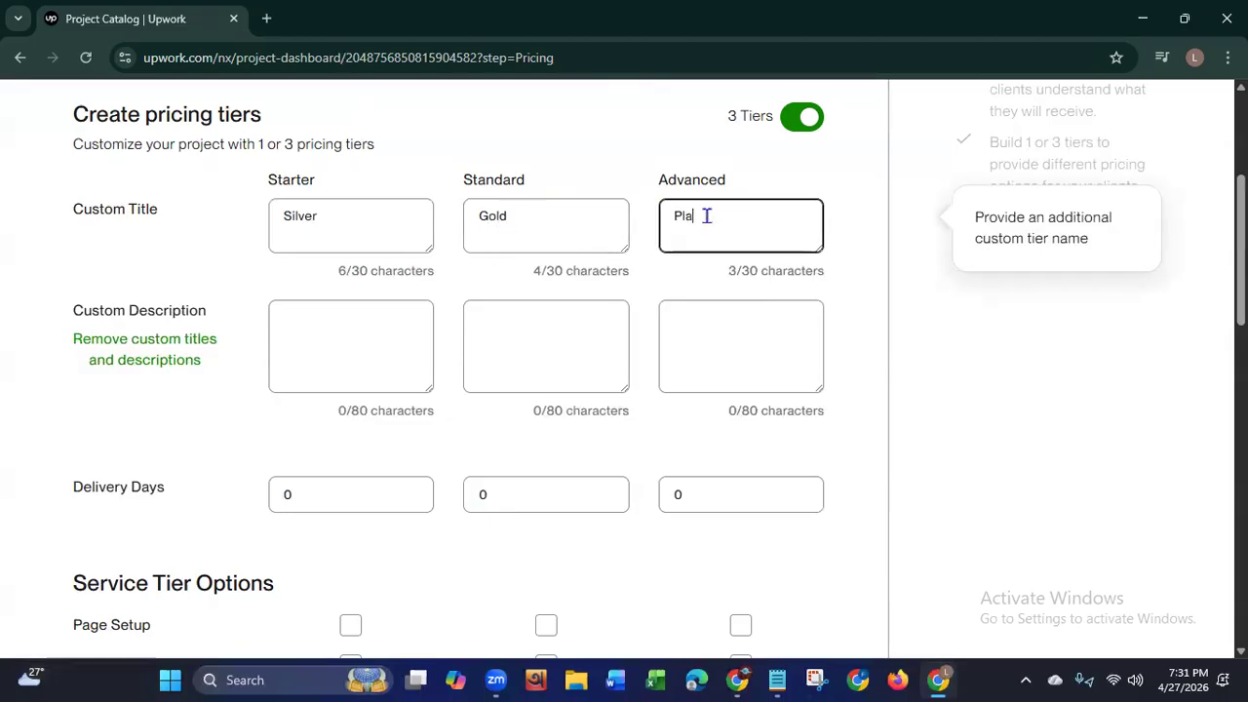
text(Platinum)
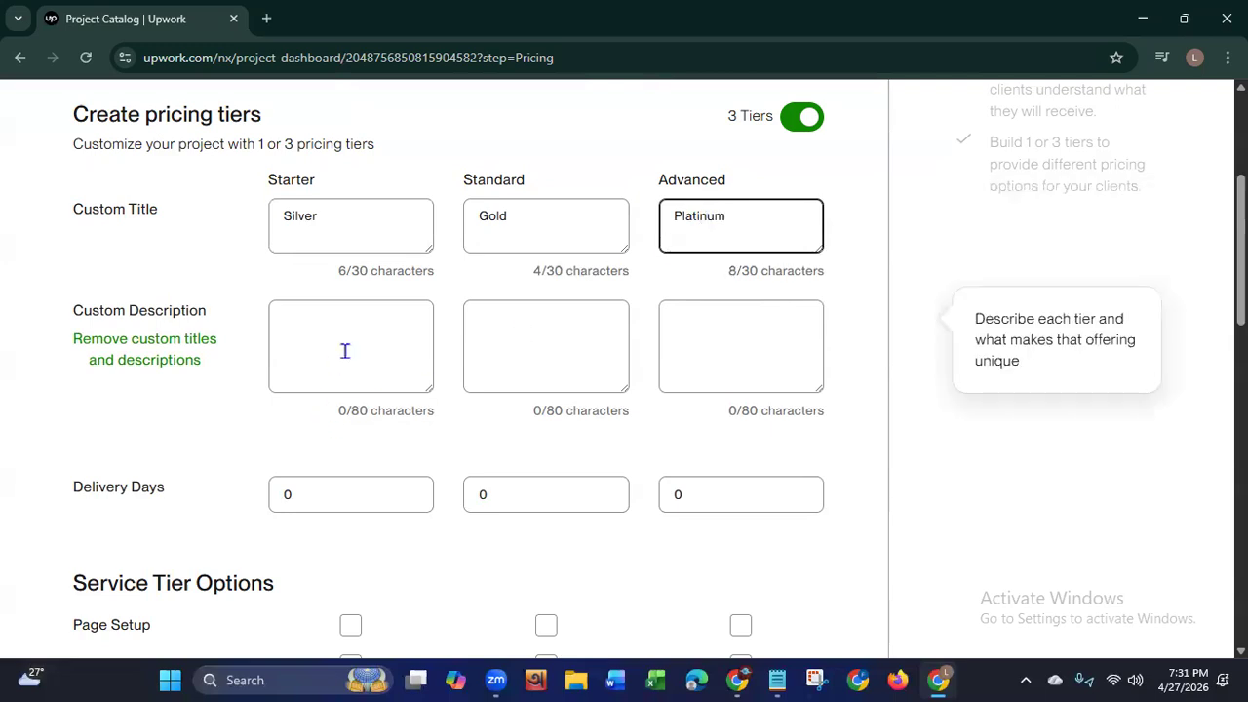
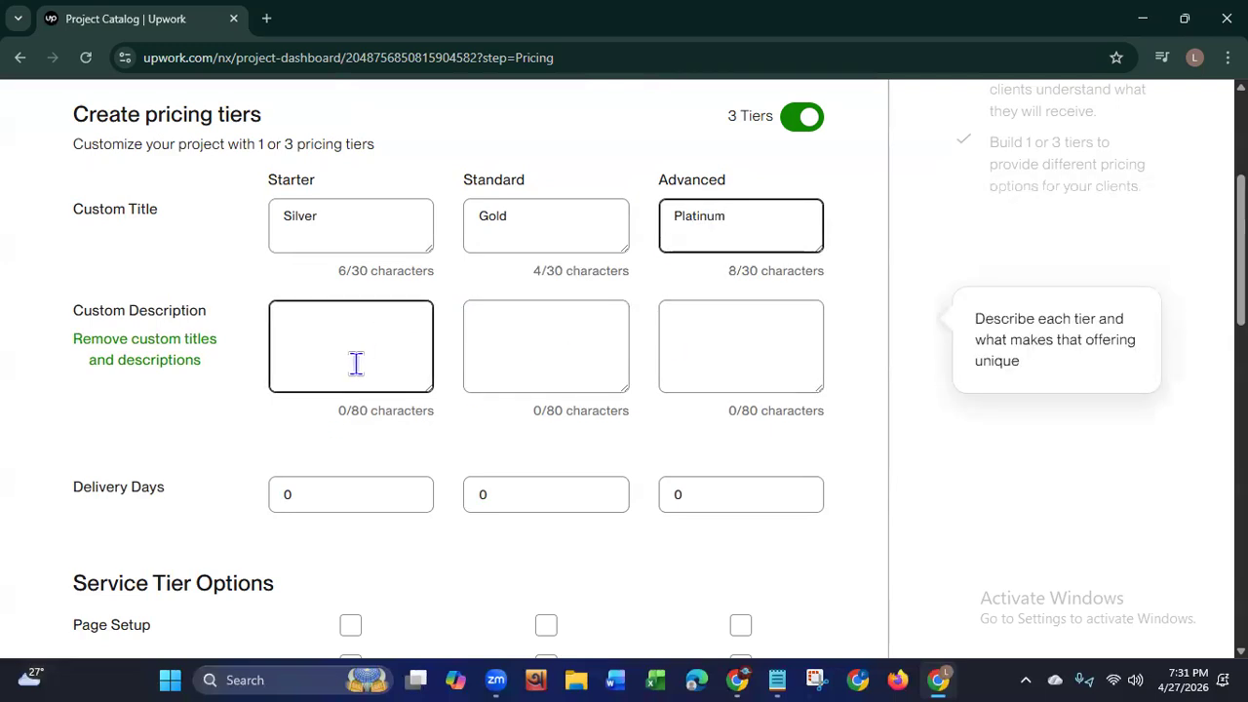
Step: Paste the Basic package features into the Starter description, fixing 'Contact' and dropping Add Social Media
click(778, 680)
drag(869, 228, 825, 429)
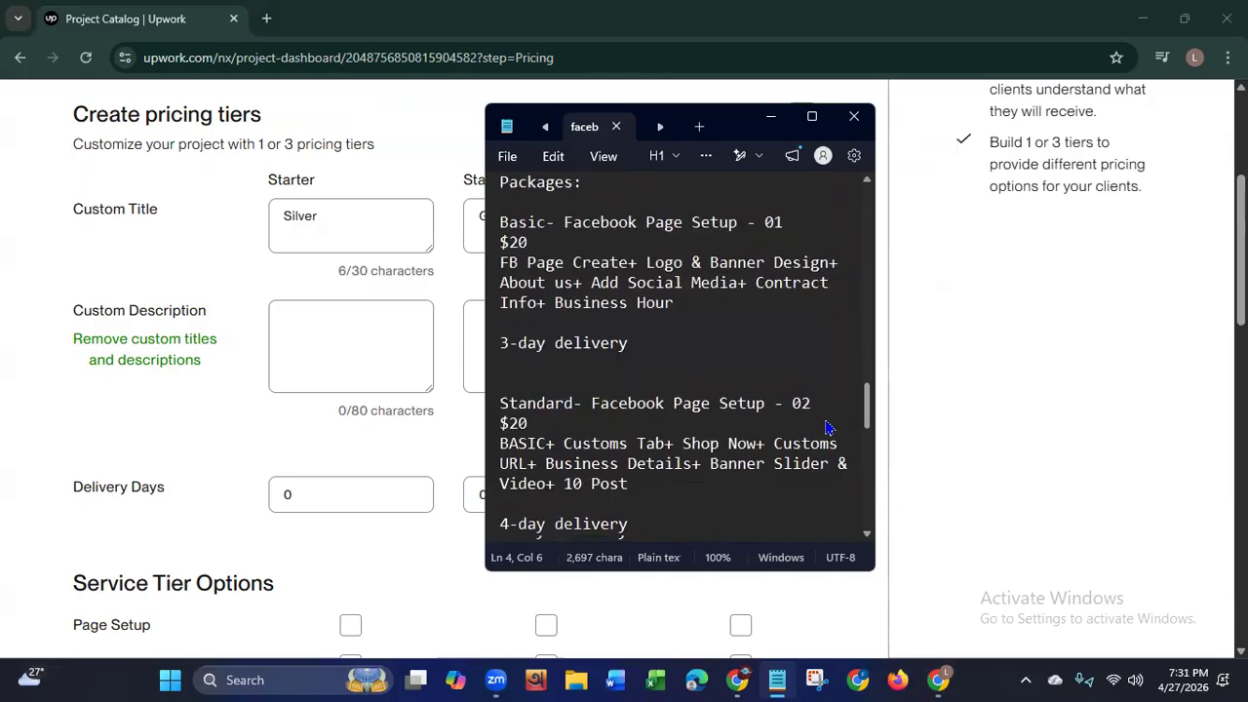
drag(500, 264, 673, 306)
right_click(629, 303)
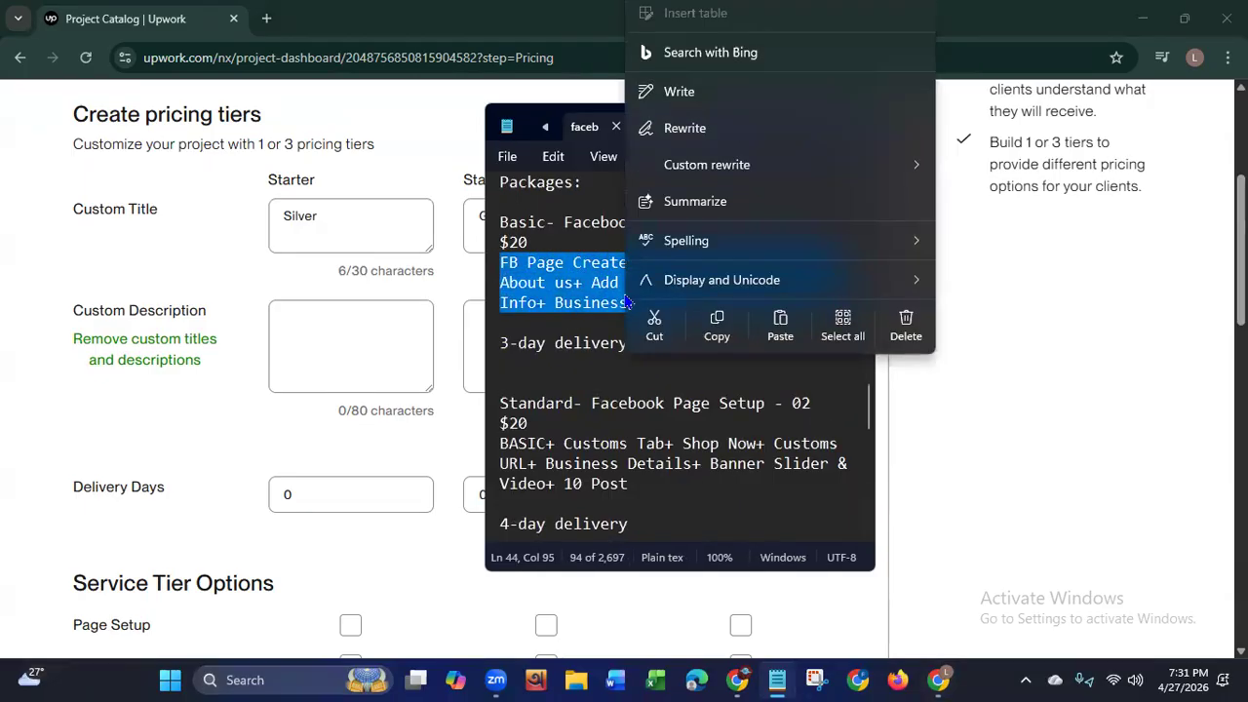
click(709, 376)
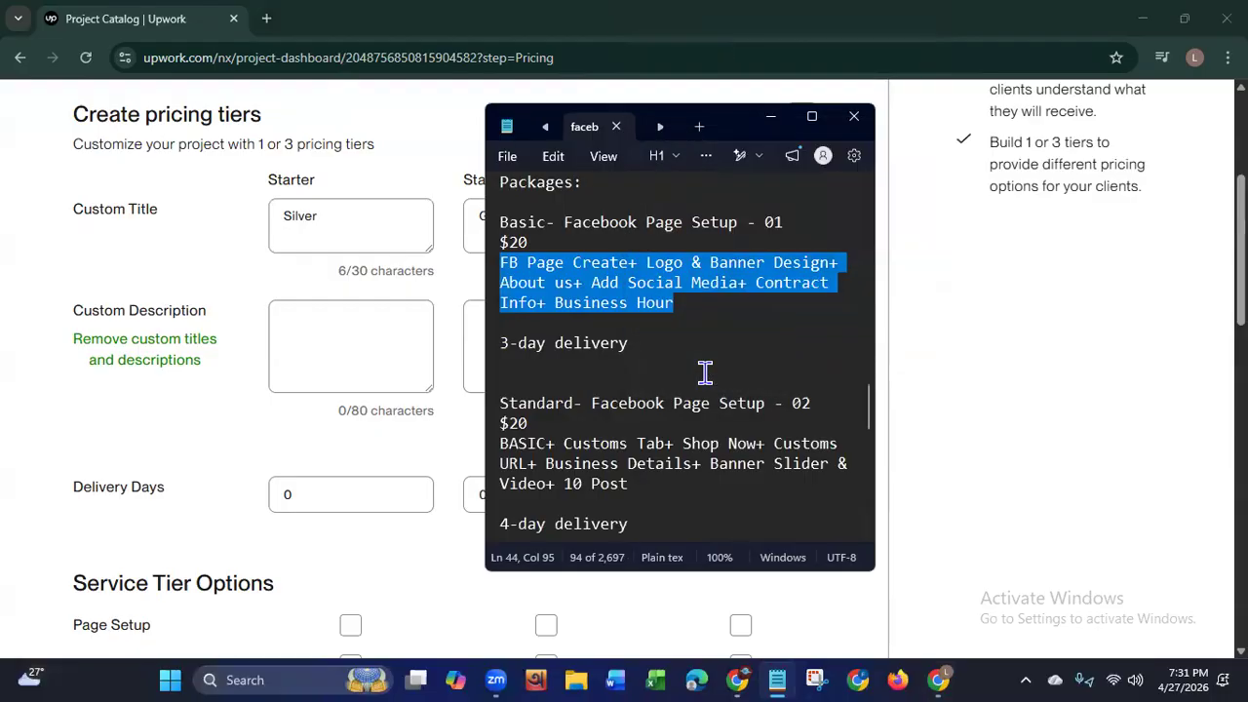
click(771, 123)
click(371, 343)
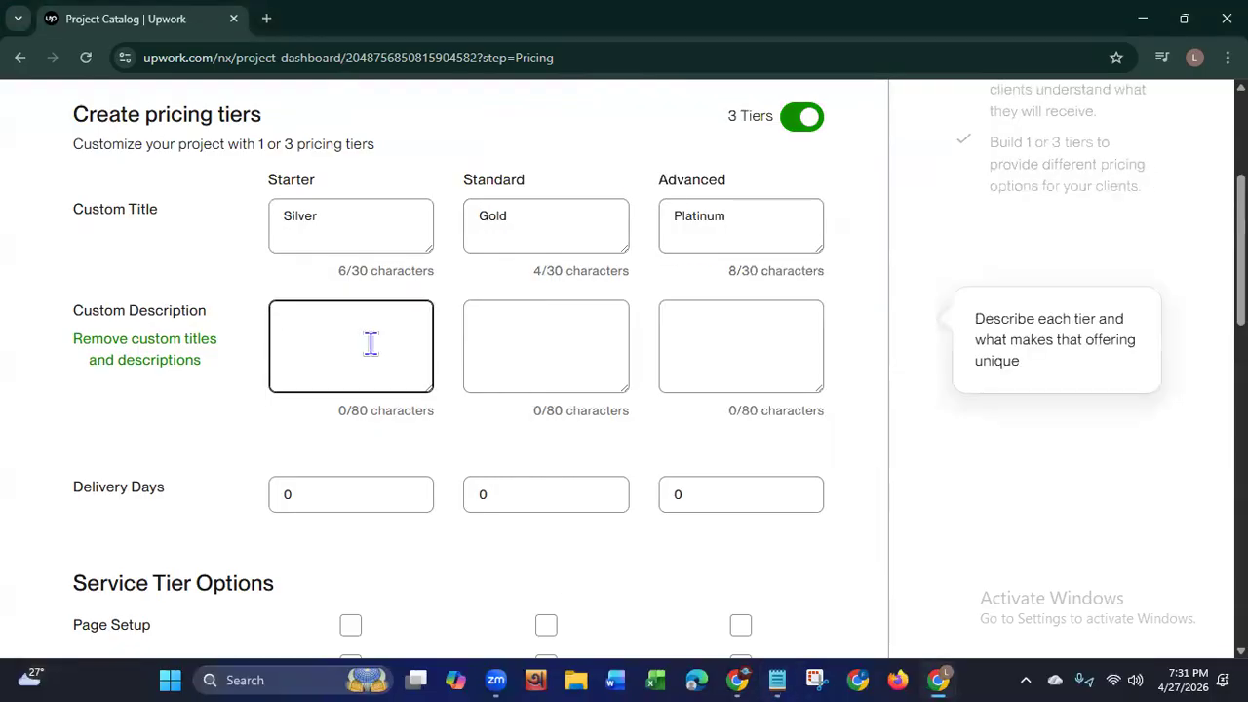
key(ctrl+v)
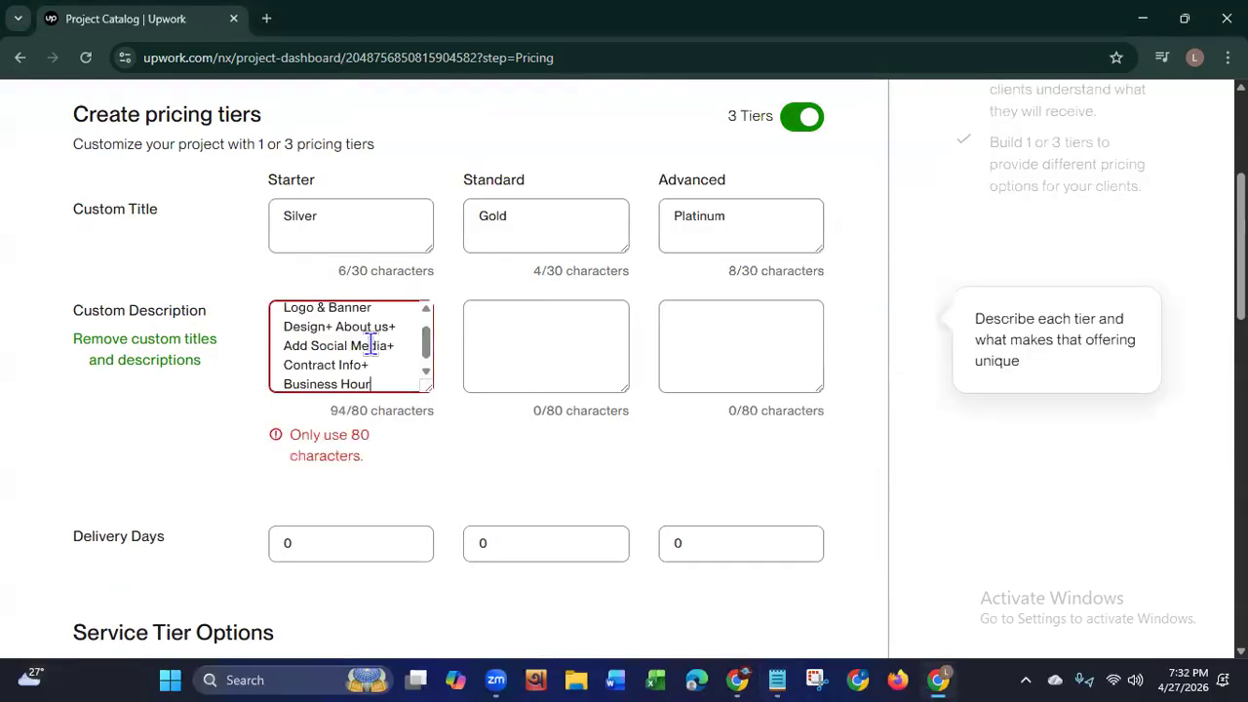
click(318, 364)
key(BackSpace)
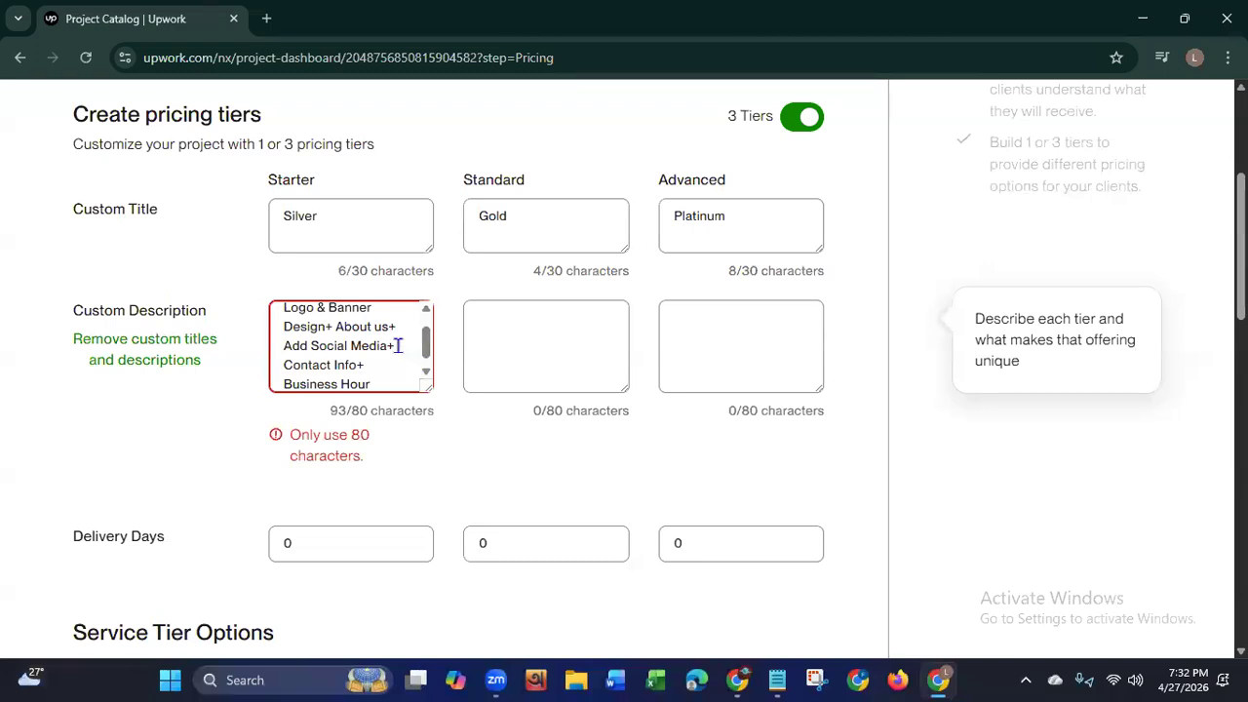
key(BackSpace)
key(BackSpace)
key(BackSpace)
key(BackSpace)
key(BackSpace)
key(BackSpace)
key(BackSpace)
key(BackSpace)
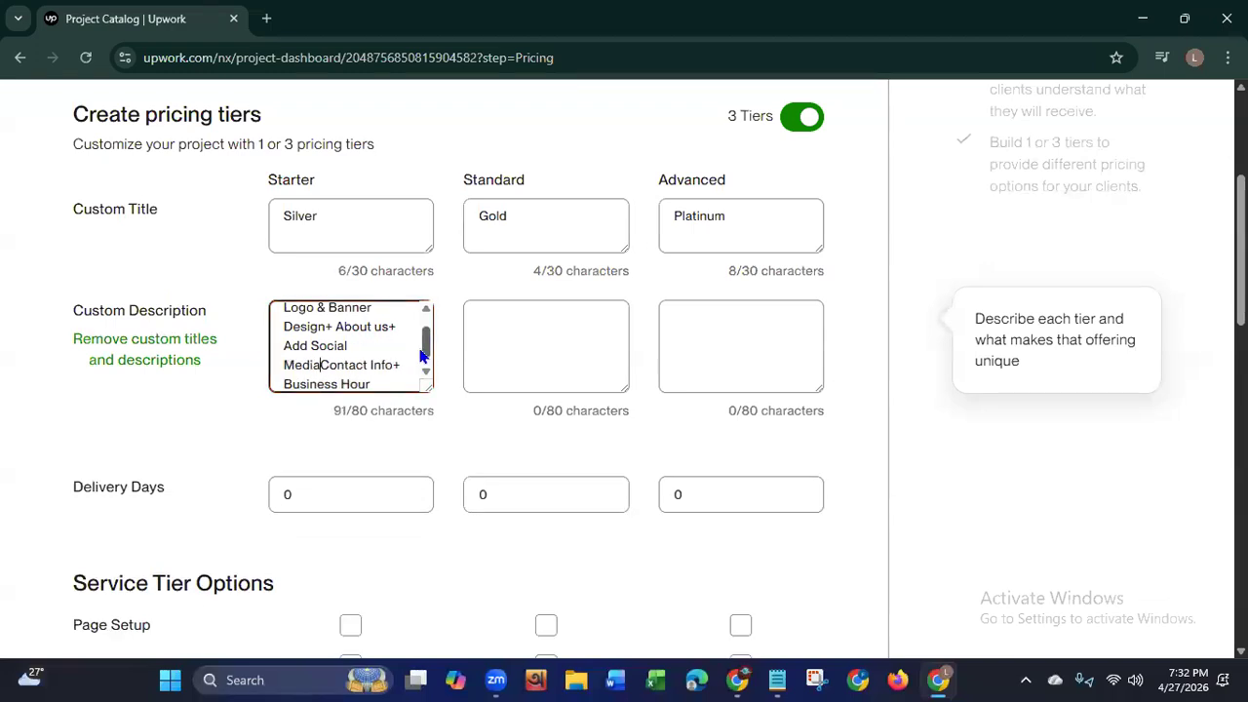
key(BackSpace)
key(BackSpace)
key(BackSpace)
key(BackSpace)
key(BackSpace)
key(BackSpace)
key(BackSpace)
key(BackSpace)
key(BackSpace)
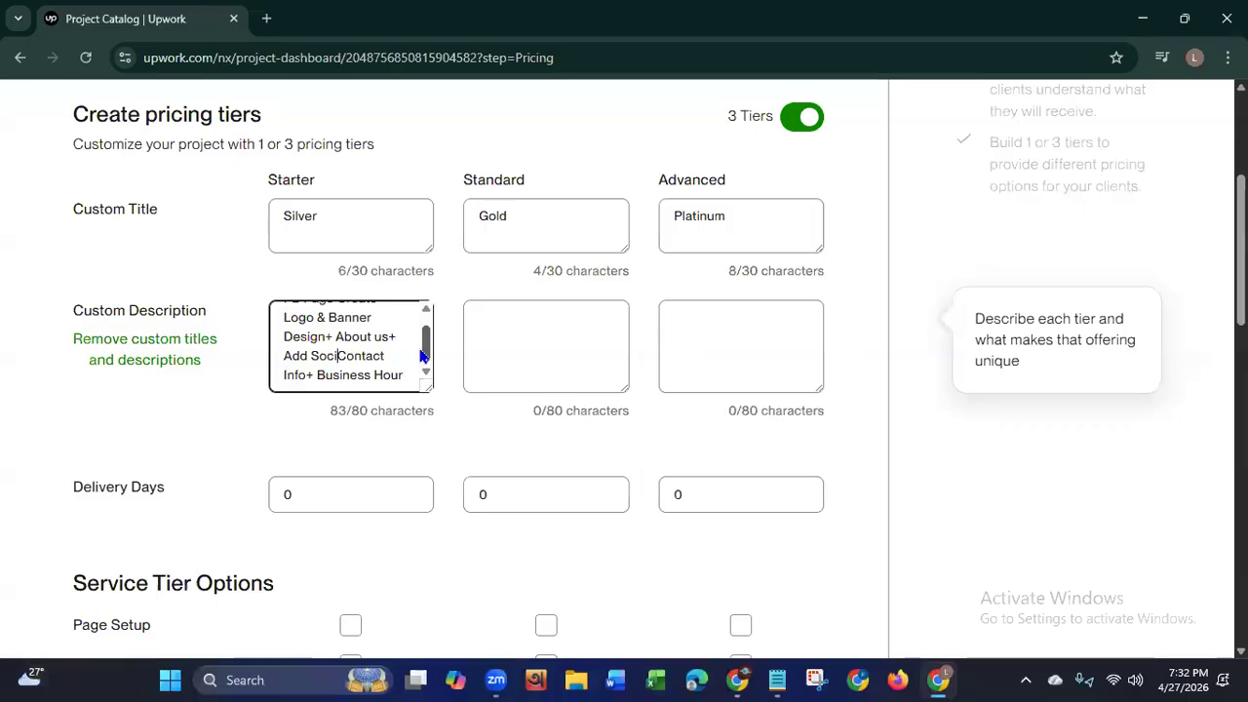
key(BackSpace)
key(BackSpace)
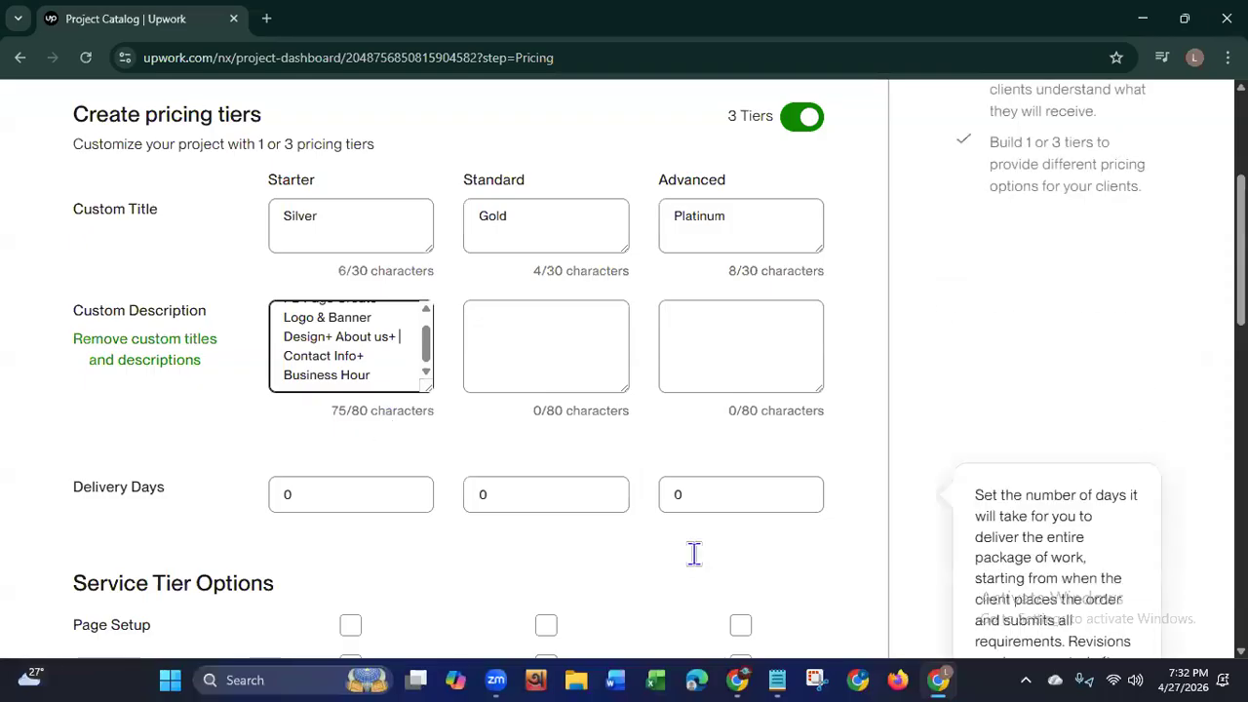
Step: Paste the Standard package features into the Standard description, removing the Banner Slider & Video item
click(778, 675)
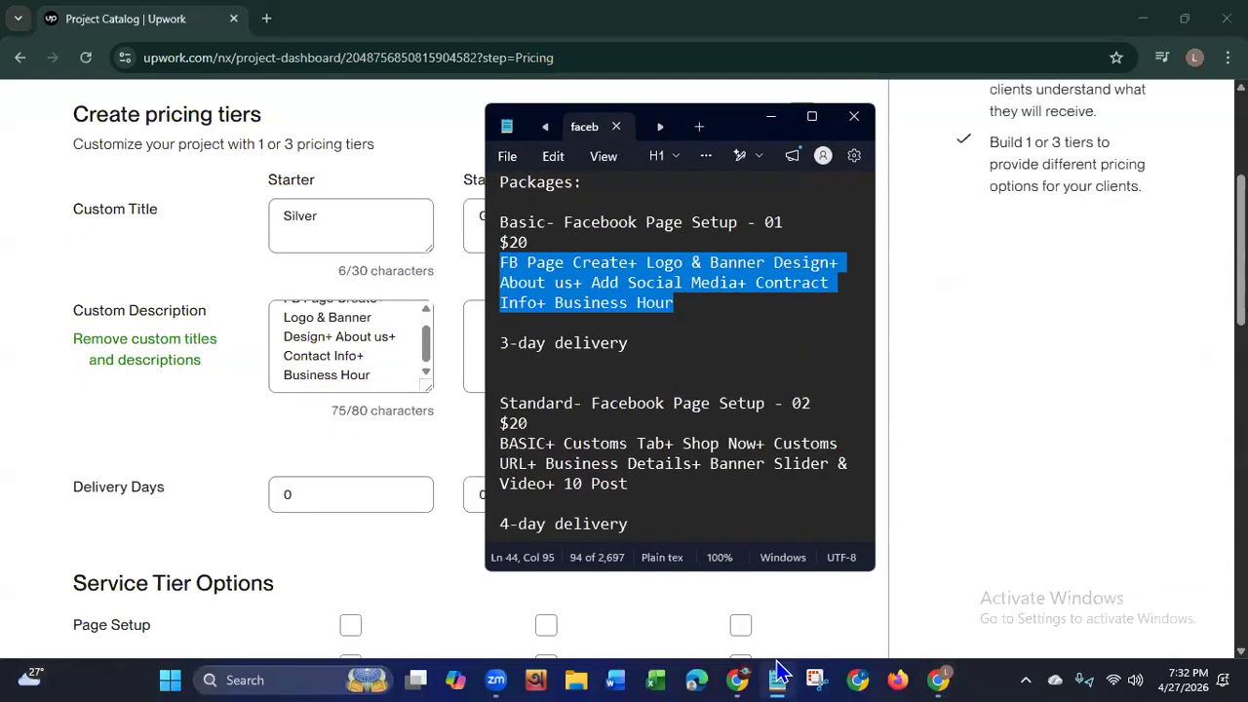
drag(501, 445, 594, 481)
right_click(595, 481)
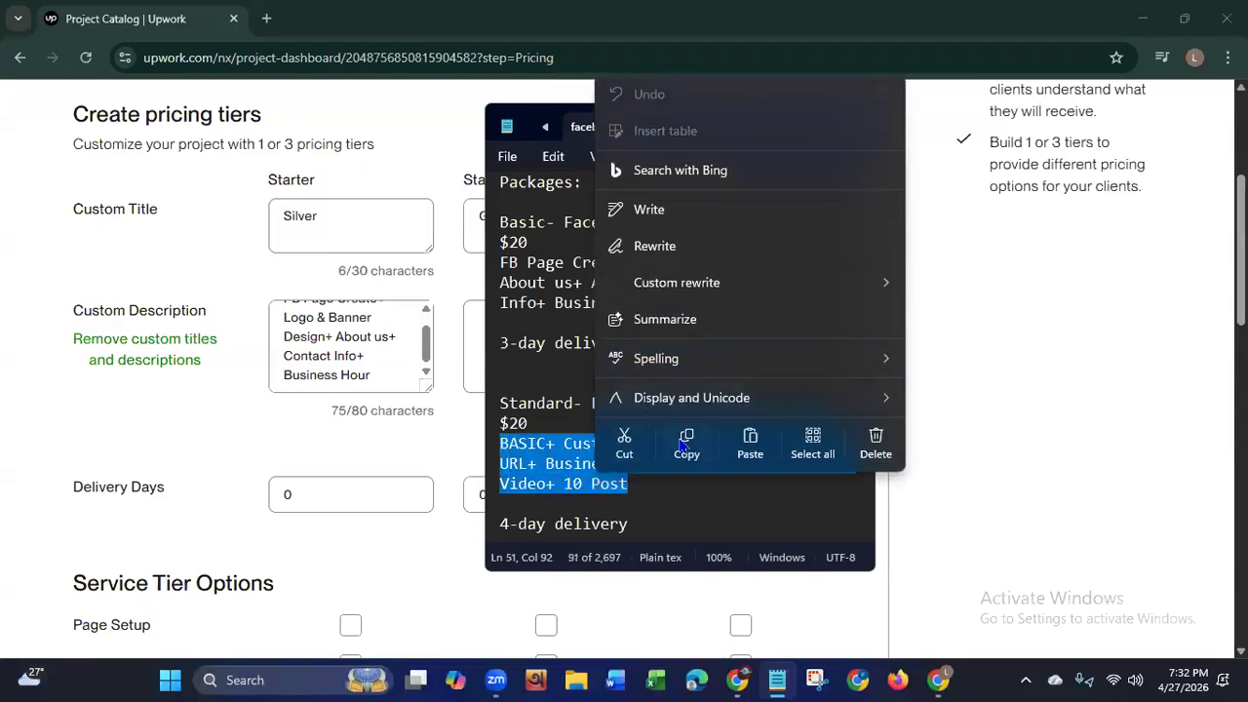
click(693, 439)
click(770, 116)
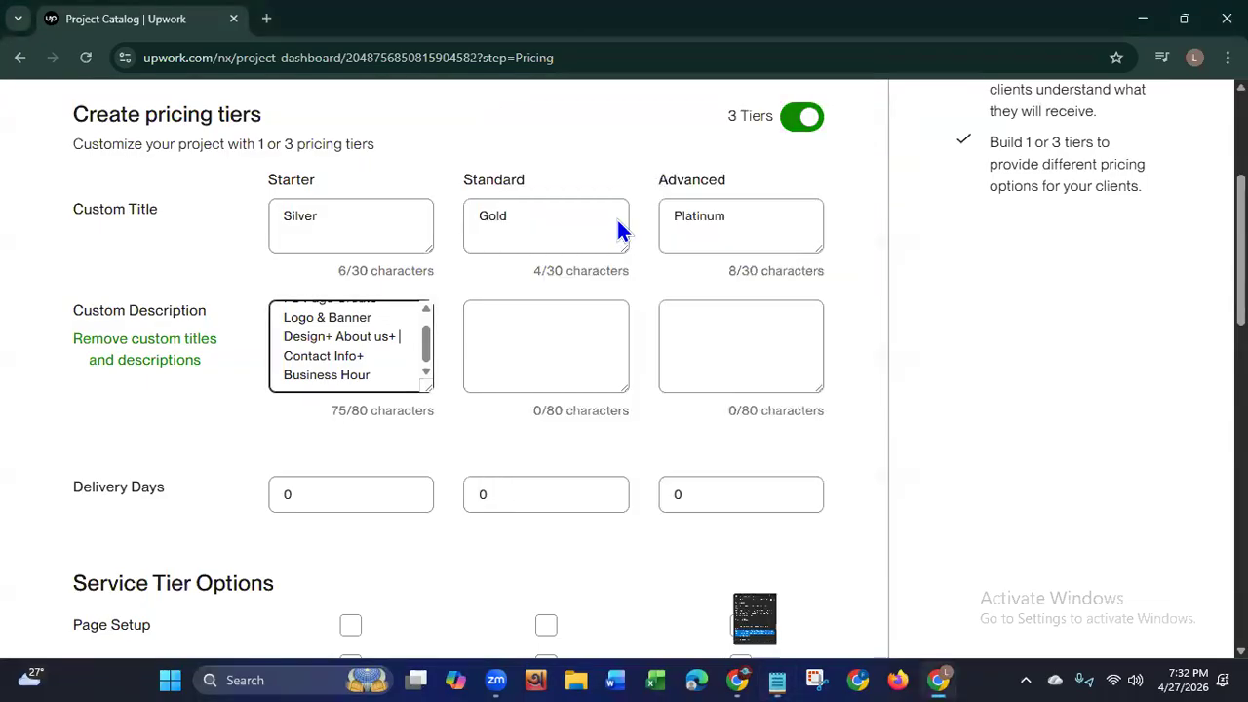
click(479, 345)
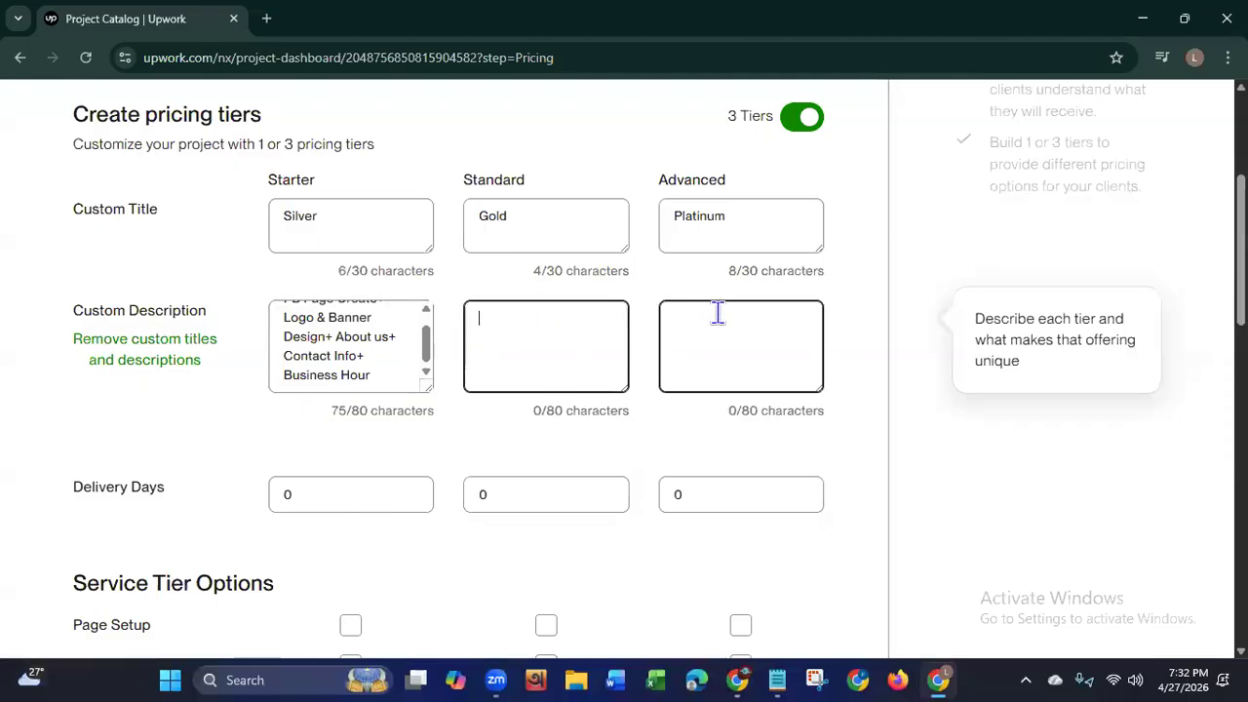
key(ctrl+v)
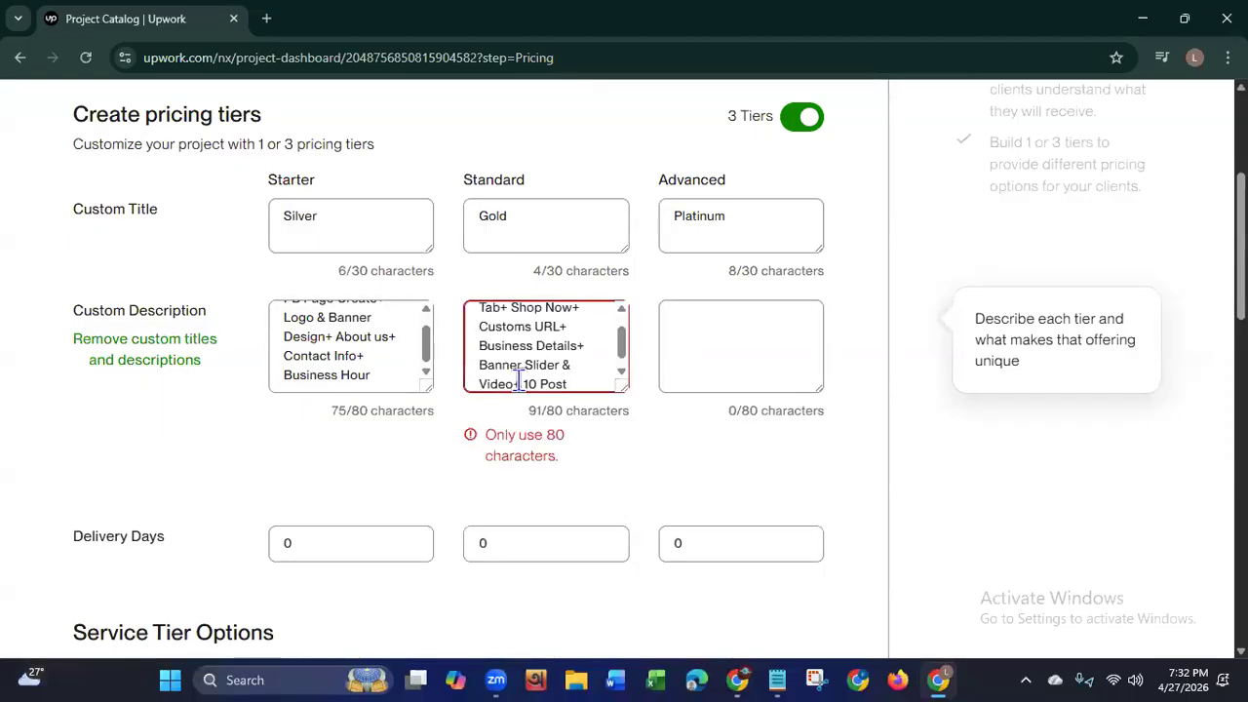
key(BackSpace)
key(BackSpace)
key(BackSpace)
key(BackSpace)
key(BackSpace)
key(BackSpace)
key(BackSpace)
key(BackSpace)
key(BackSpace)
key(BackSpace)
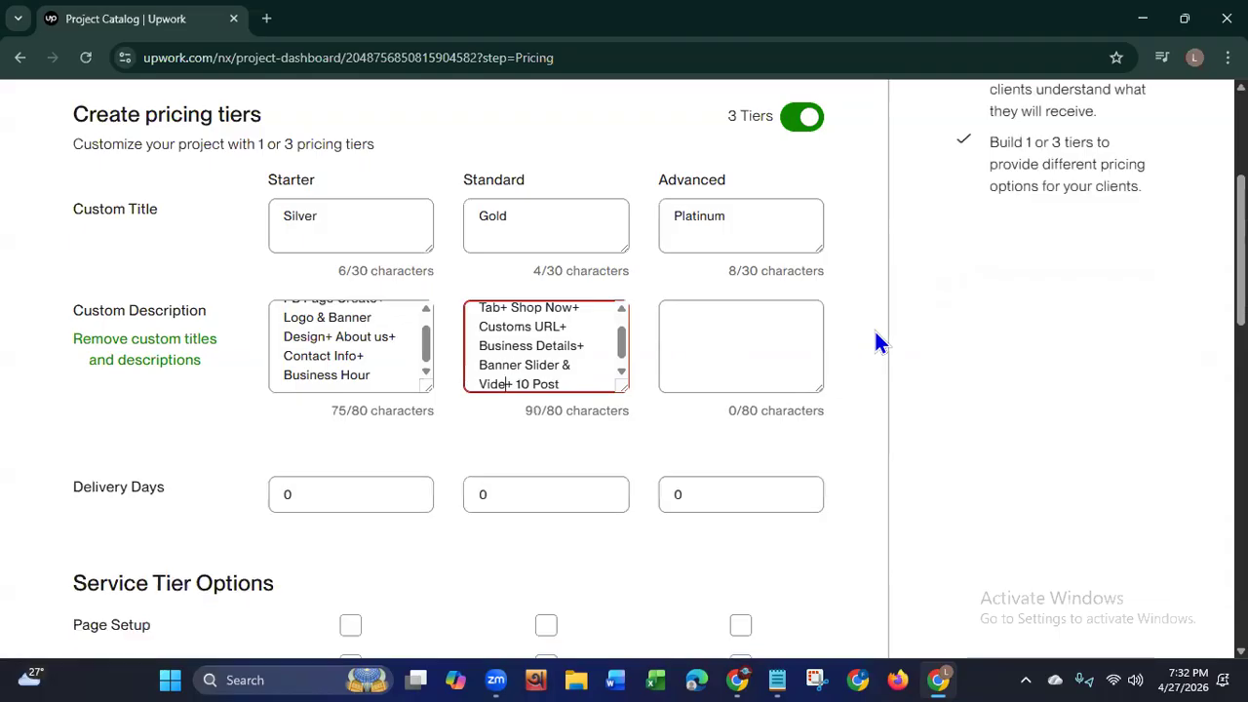
key(BackSpace)
key(BackSpace)
key(BackSpace)
key(BackSpace)
key(BackSpace)
key(BackSpace)
key(BackSpace)
key(BackSpace)
key(BackSpace)
key(BackSpace)
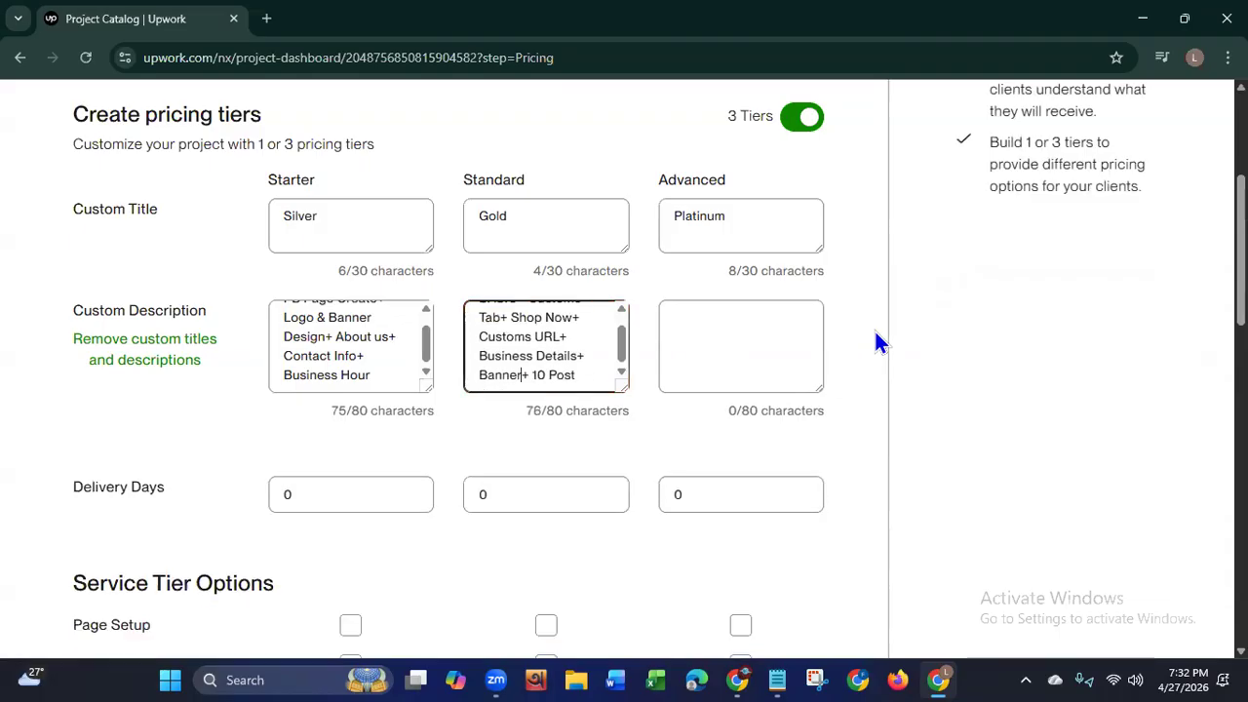
key(BackSpace)
key(BackSpace)
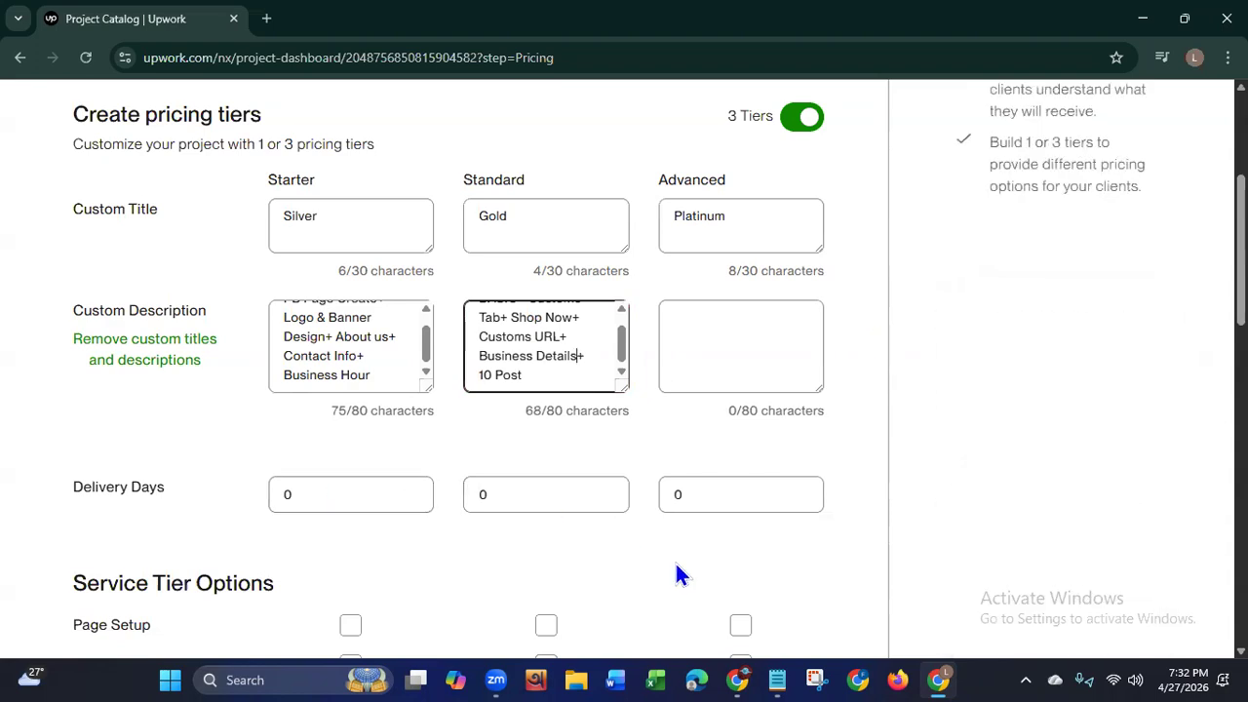
Step: Paste the Premium features into the Advanced description, dropping Advanced Settings and Others to fit 74/80
click(777, 673)
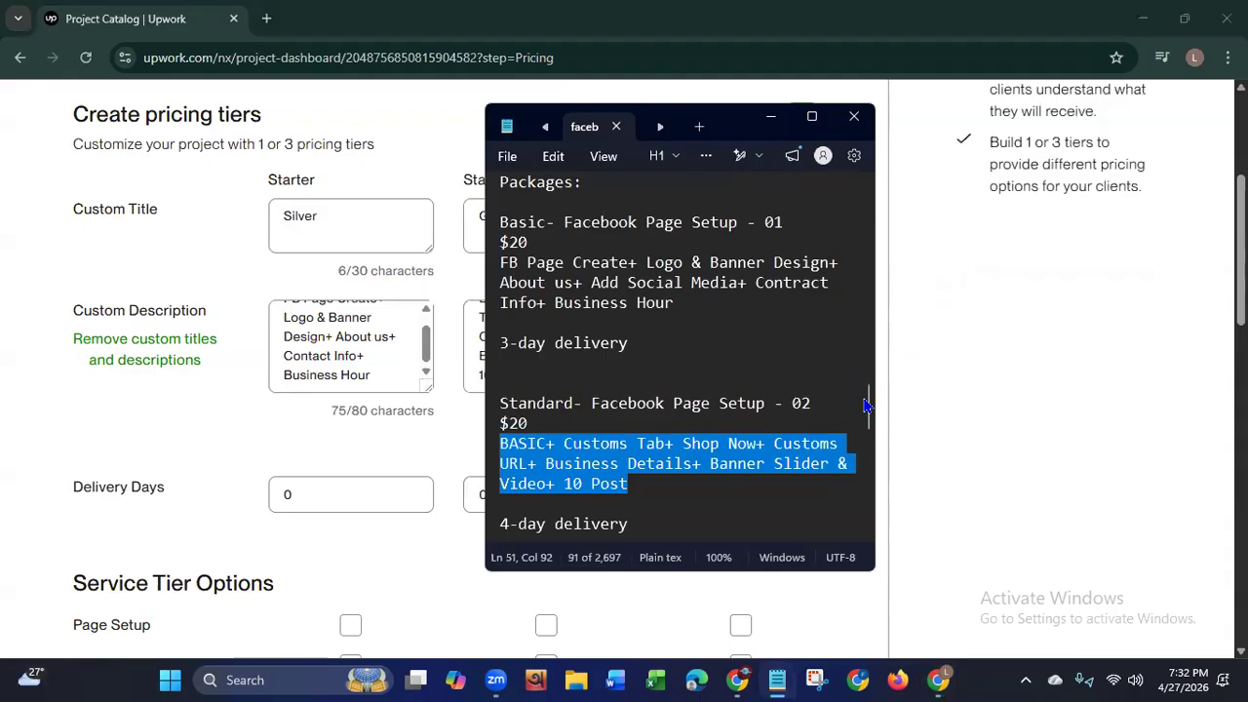
scroll(868, 406, down, 6)
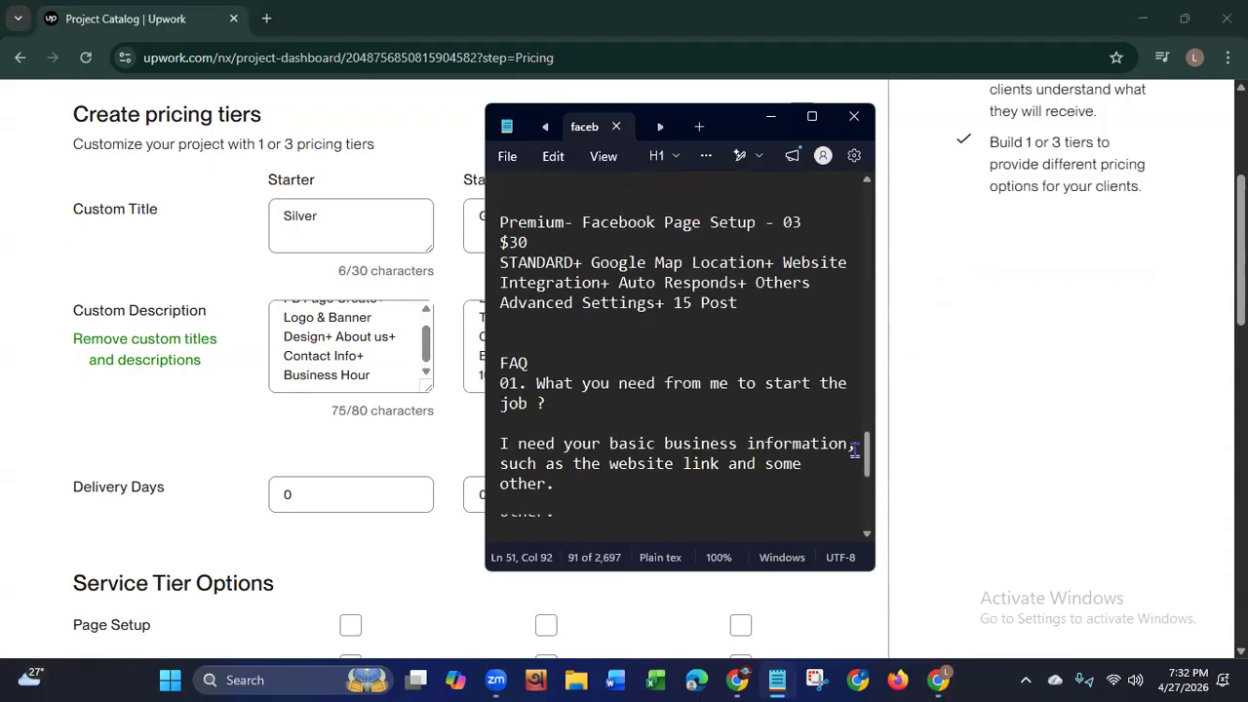
drag(500, 264, 740, 304)
right_click(691, 305)
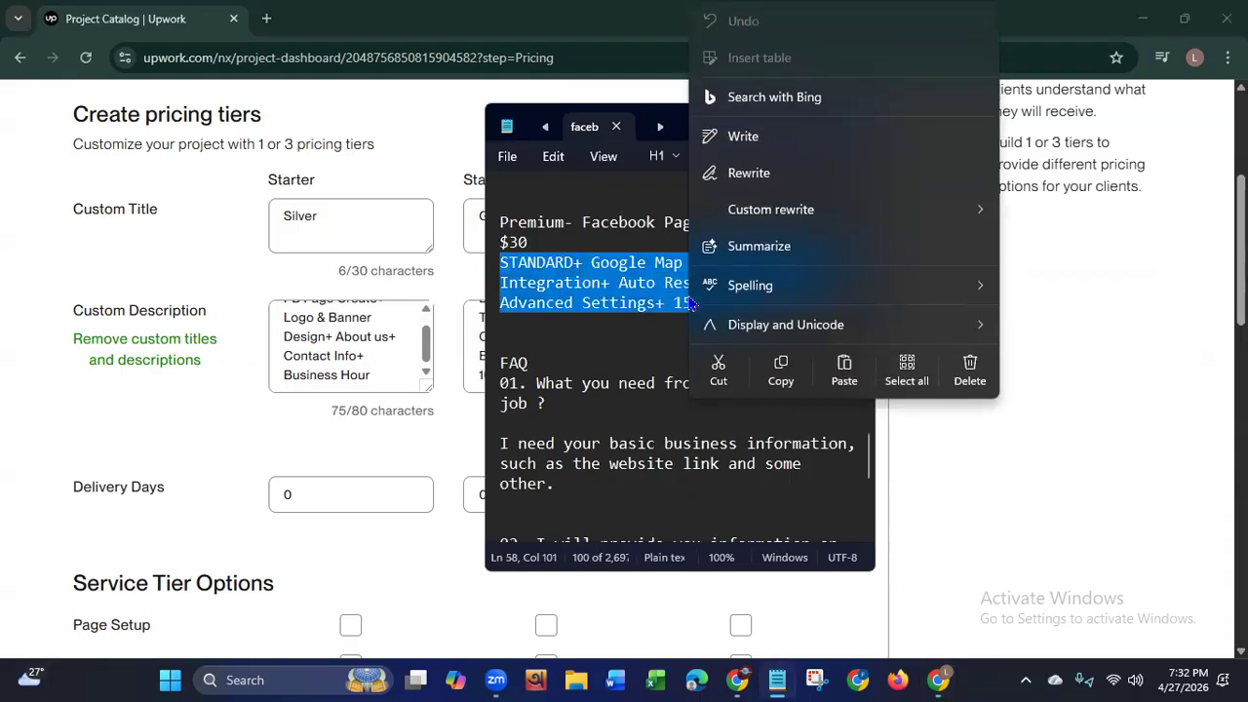
click(771, 372)
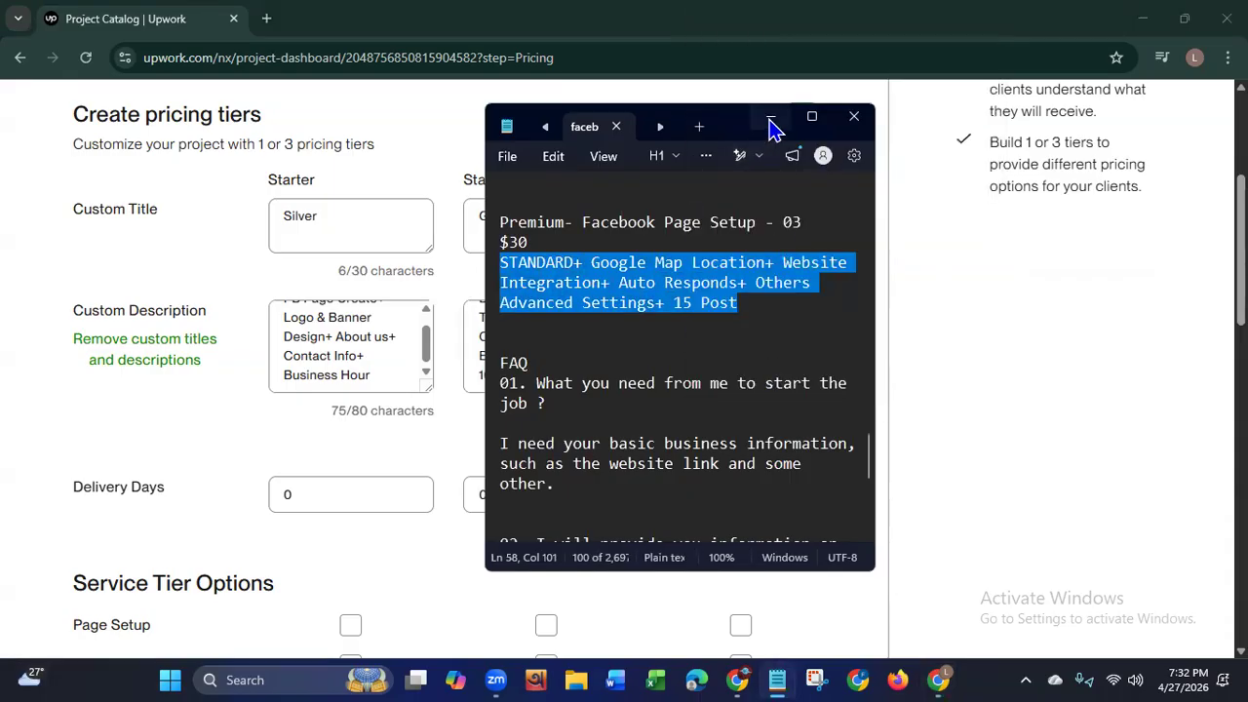
click(774, 126)
click(690, 320)
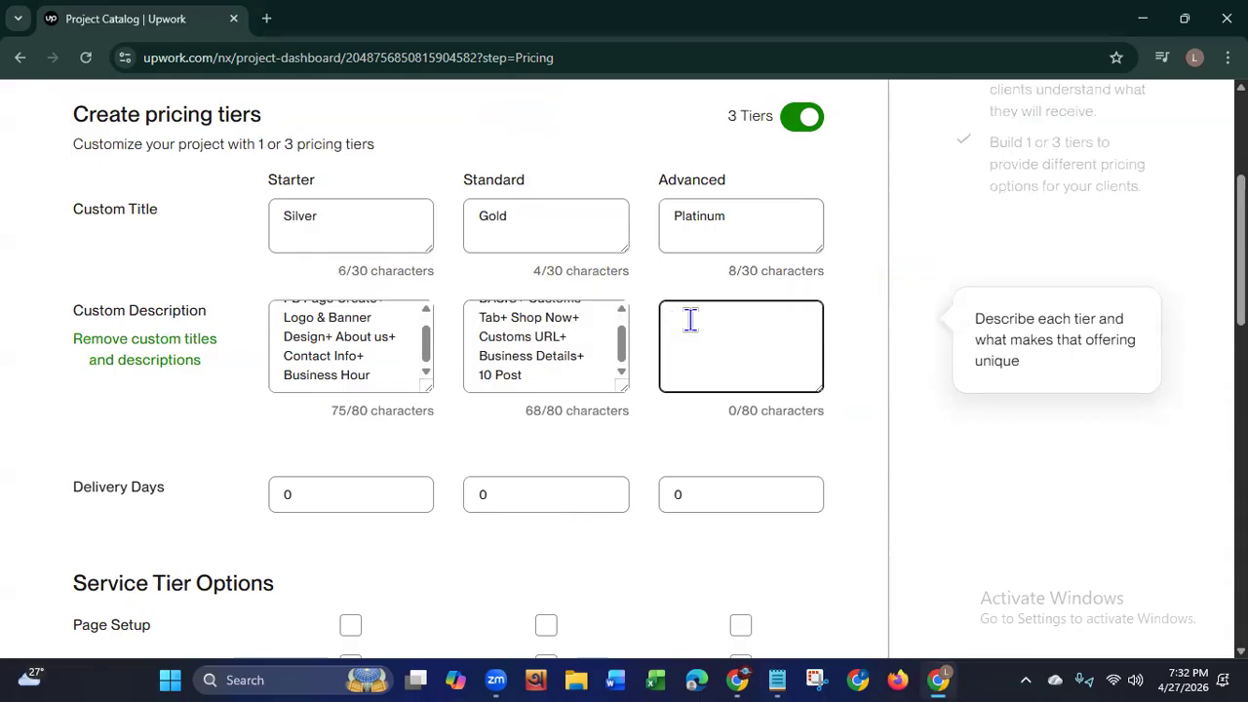
key(ctrl+v)
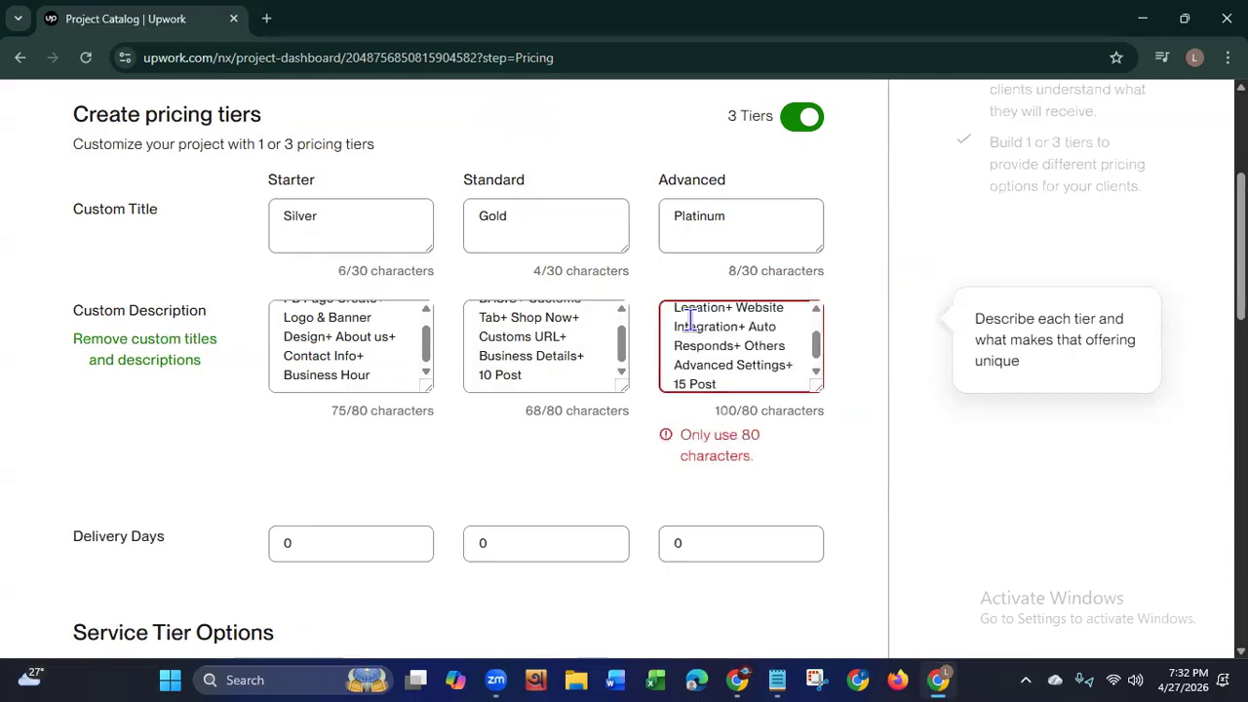
click(795, 365)
key(BackSpace)
key(BackSpace)
key(BackSpace)
key(BackSpace)
key(BackSpace)
key(BackSpace)
key(BackSpace)
key(BackSpace)
key(BackSpace)
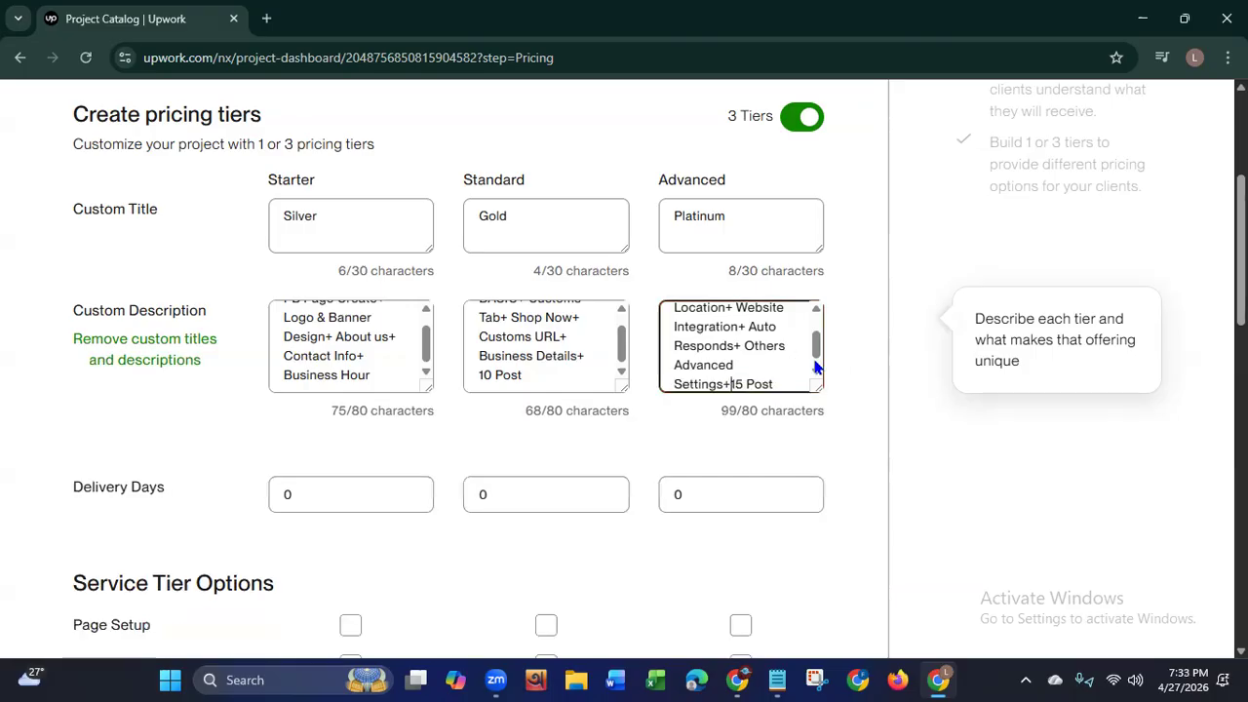
key(BackSpace)
key(BackSpace)
key(BackSpace)
key(BackSpace)
key(BackSpace)
key(BackSpace)
key(BackSpace)
key(BackSpace)
key(BackSpace)
key(BackSpace)
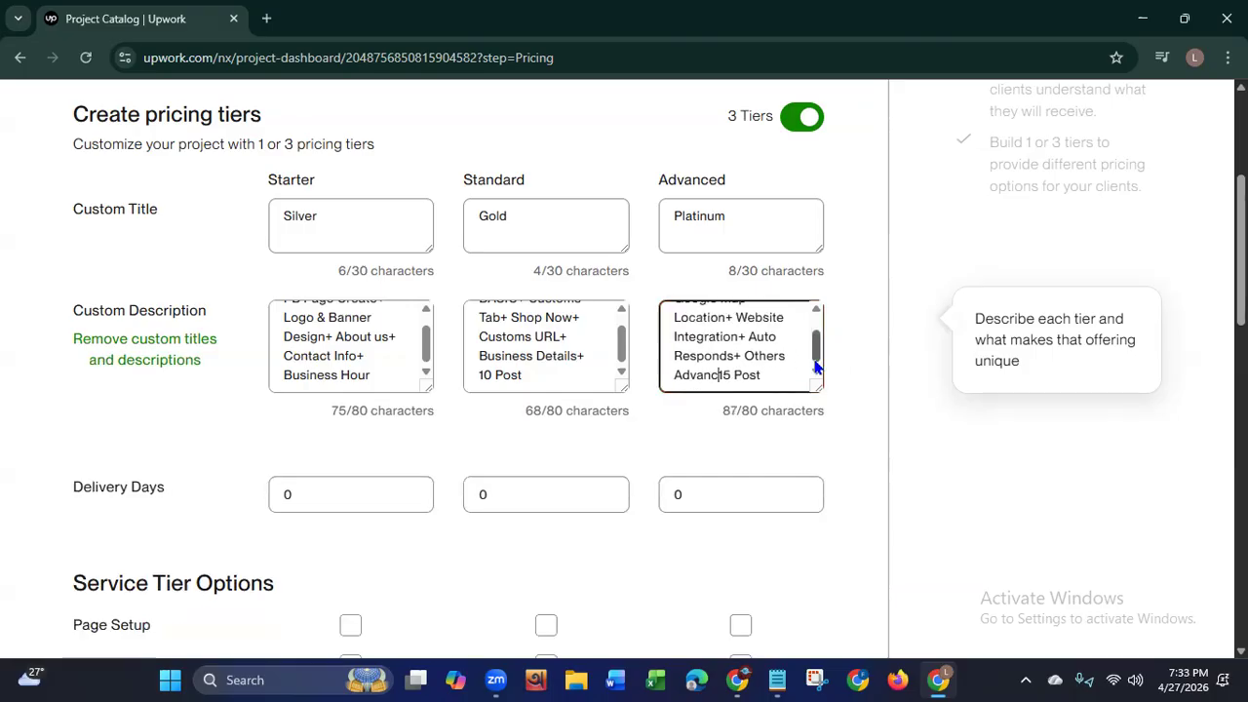
key(BackSpace)
key(BackSpace)
key(BackSpace)
key(BackSpace)
key(BackSpace)
key(BackSpace)
key(BackSpace)
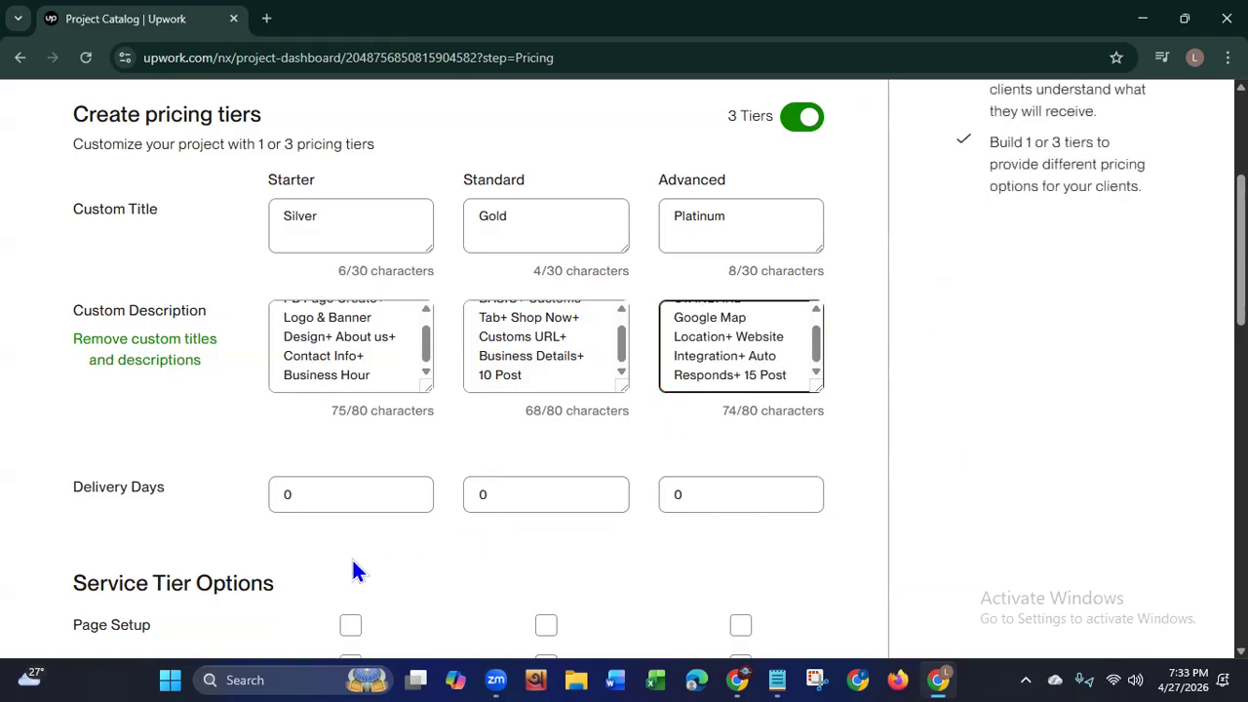
Step: Raise delivery days to 2 for Starter, 3 for Standard and 5 for Advanced
click(381, 492)
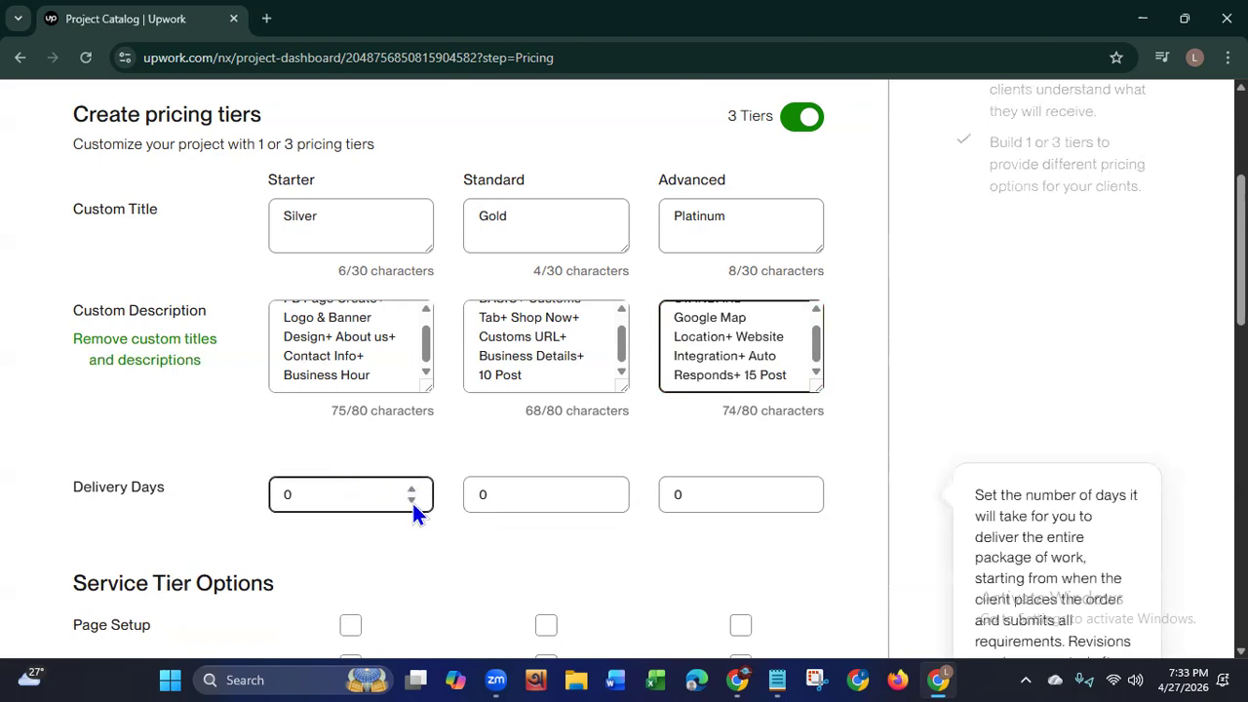
click(410, 491)
click(411, 491)
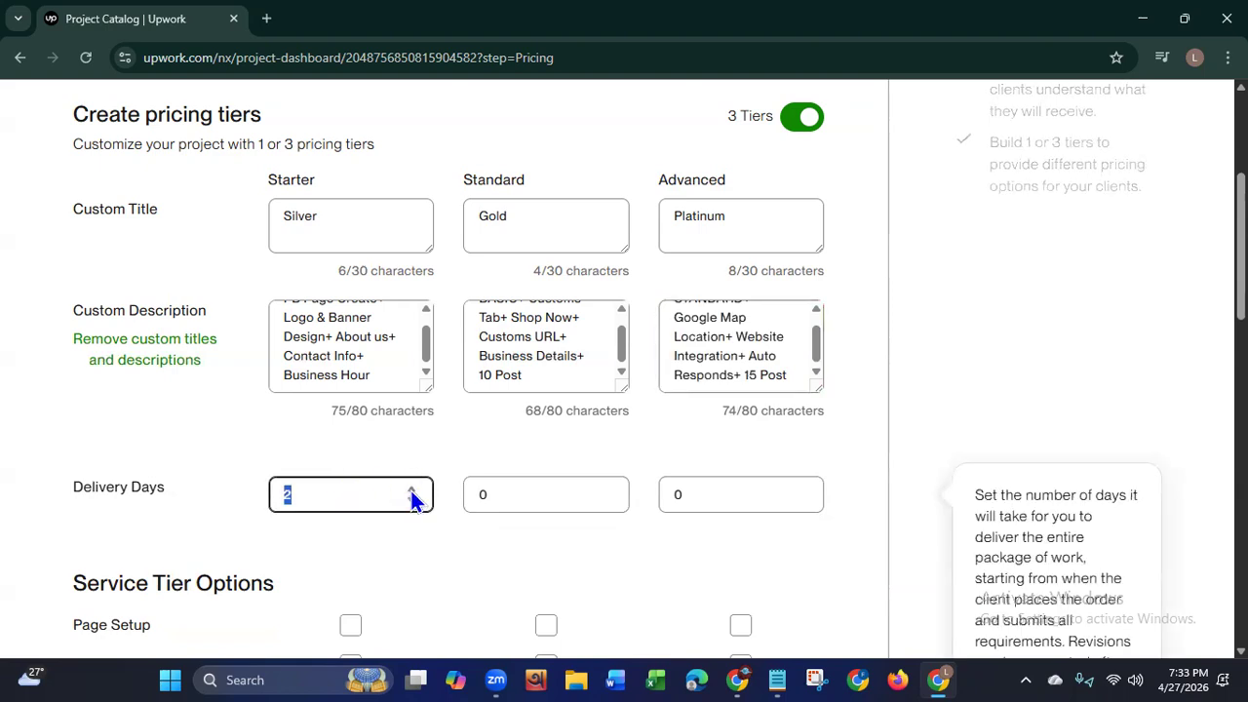
click(606, 492)
click(606, 493)
click(606, 492)
click(799, 492)
click(799, 492)
click(799, 493)
click(799, 492)
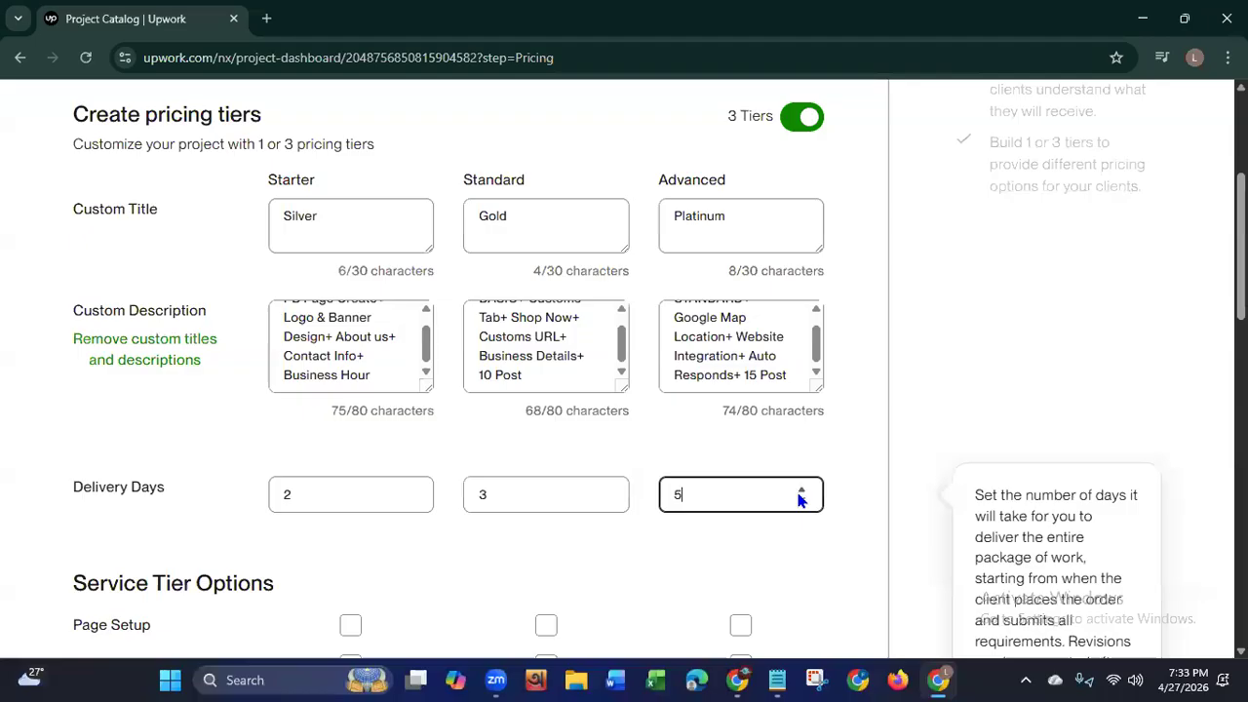
click(873, 446)
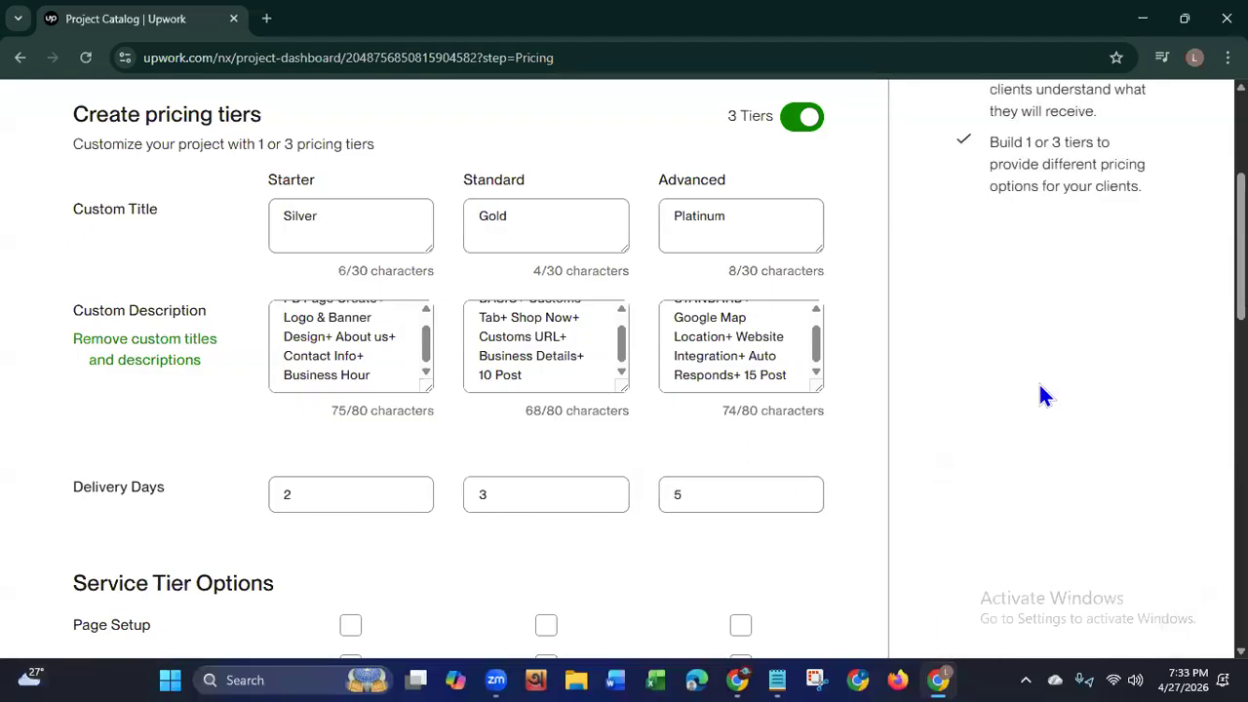
Step: Tick Page Setup for every tier, Analytics and Additional platforms for Standard, and all five for Advanced
scroll(1190, 332, down, 5)
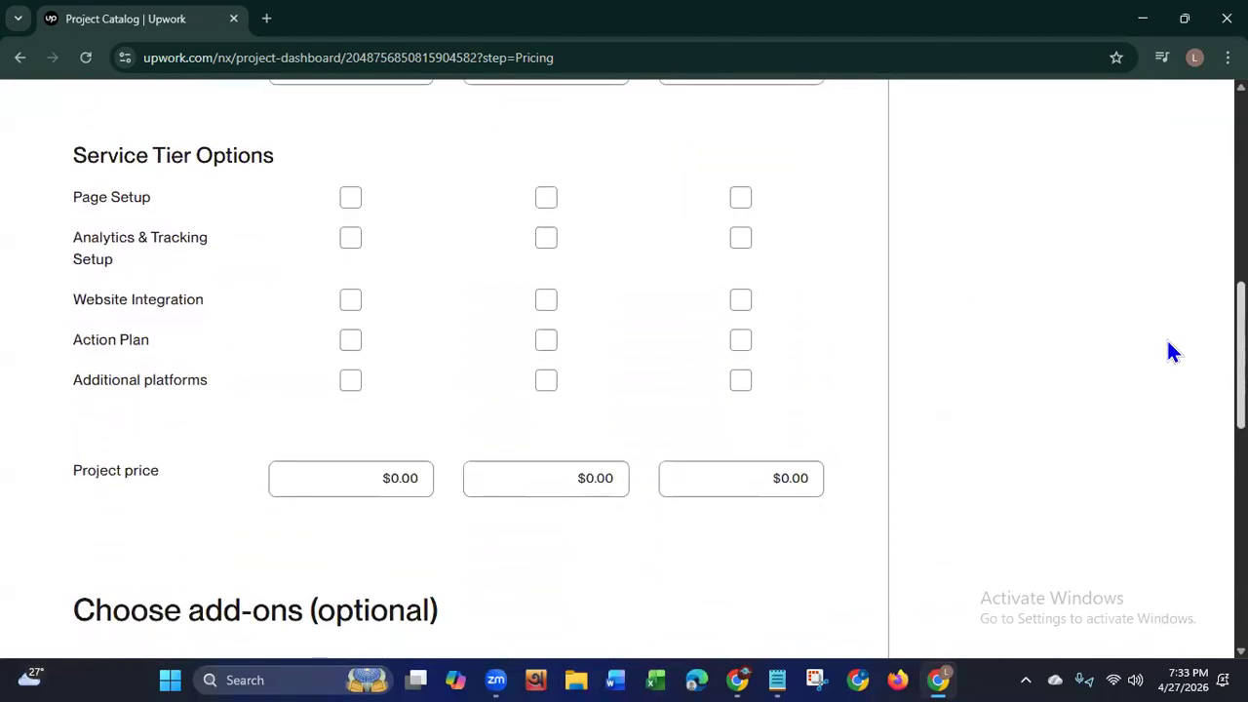
click(351, 199)
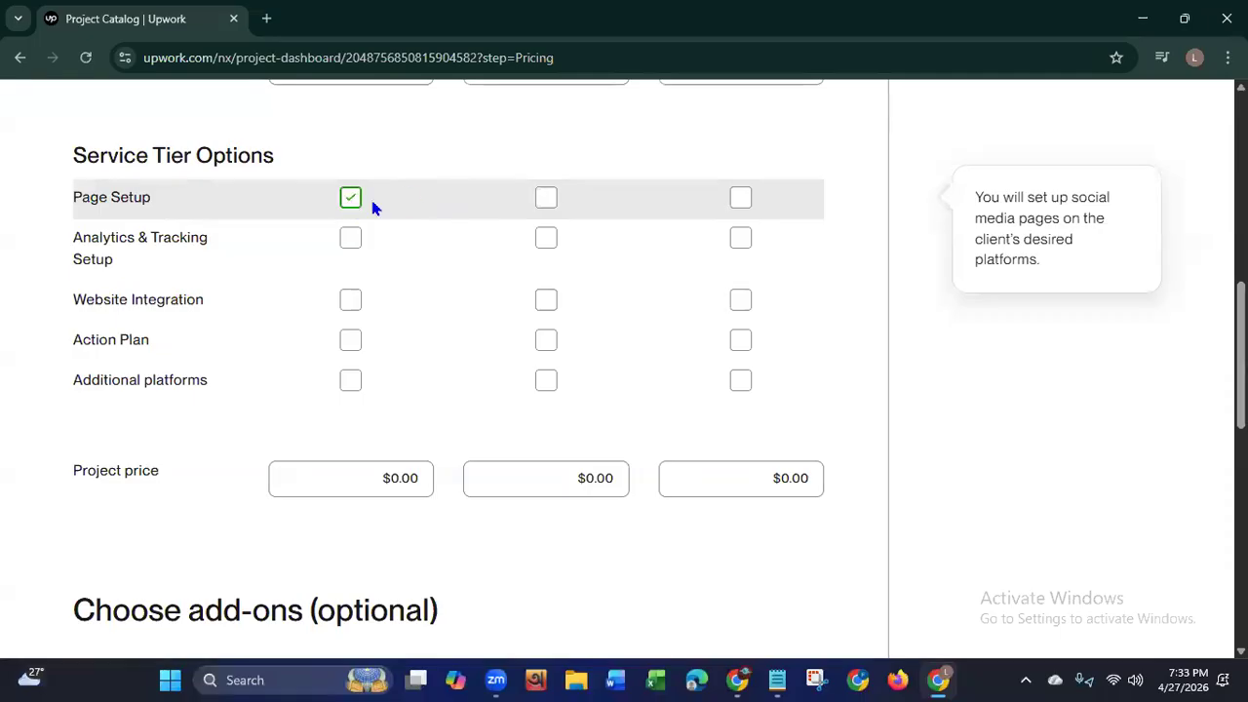
click(548, 200)
click(743, 201)
click(547, 241)
click(743, 242)
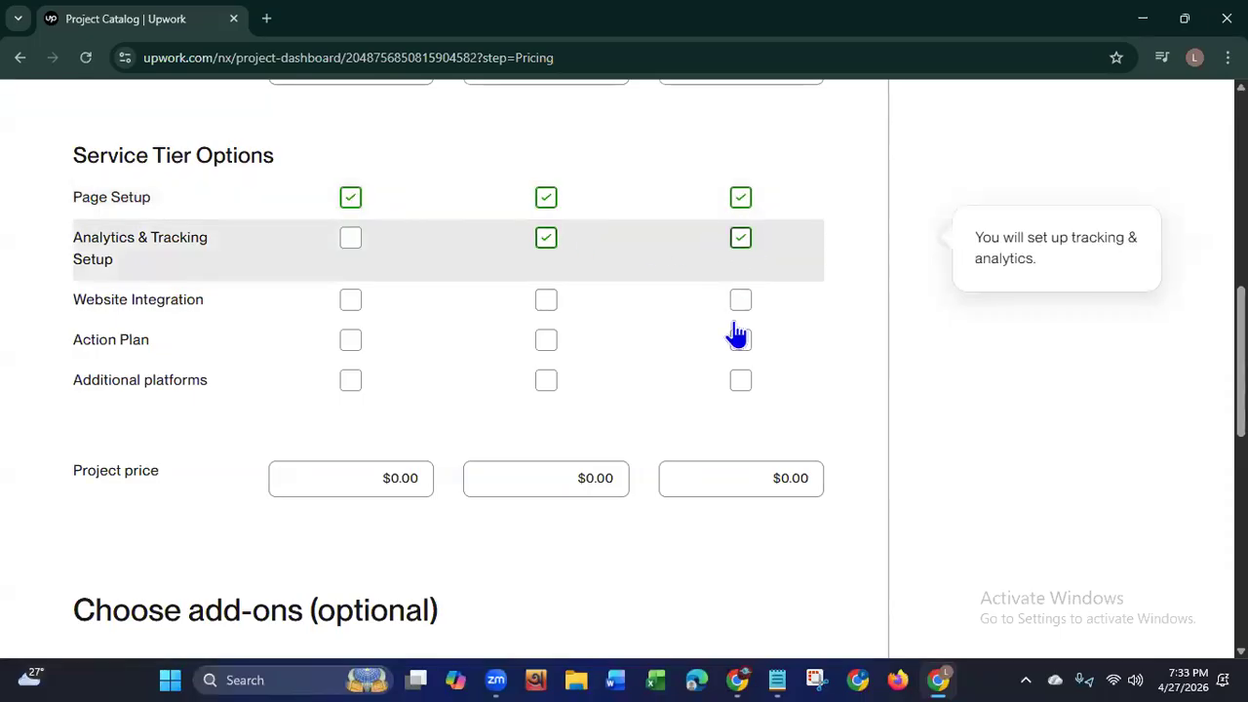
click(742, 308)
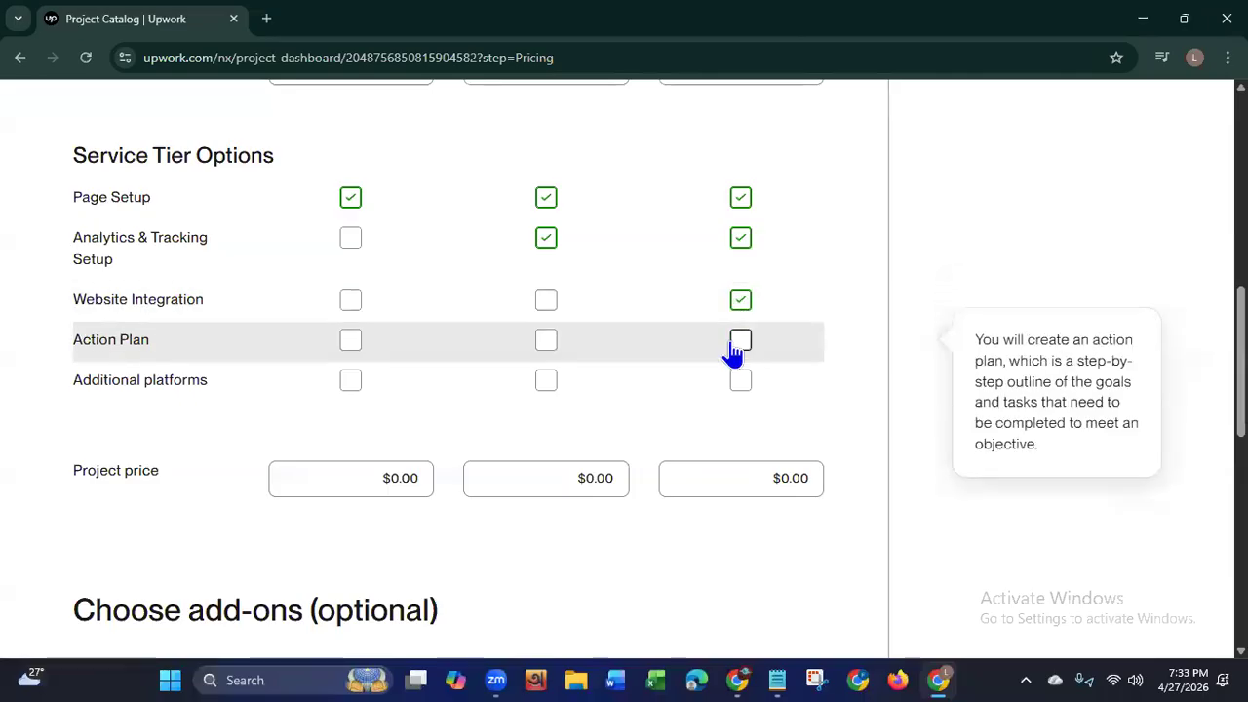
click(742, 345)
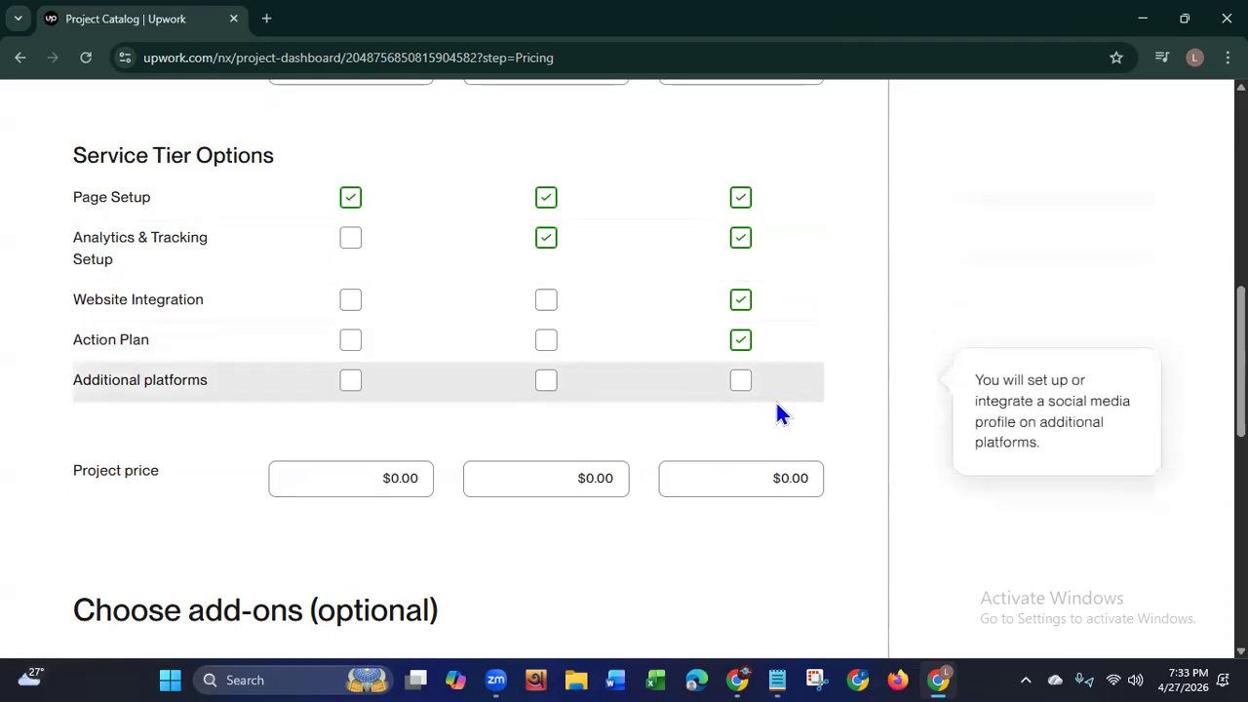
click(742, 382)
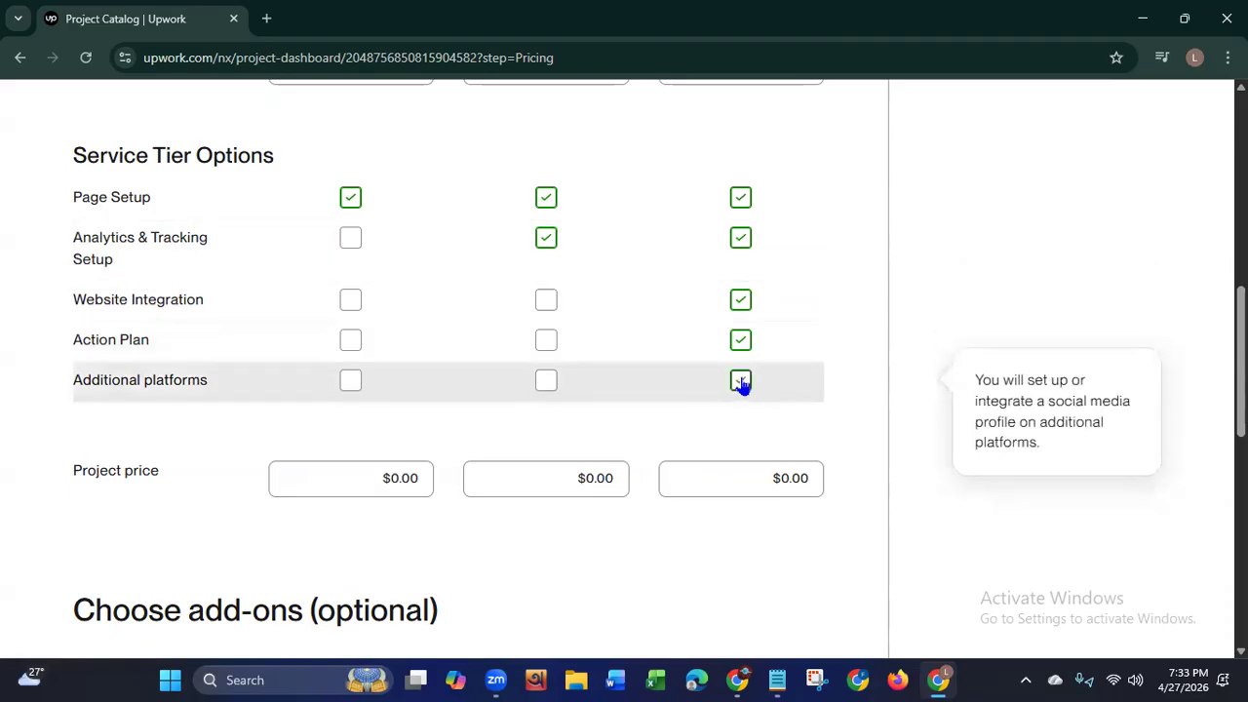
click(545, 388)
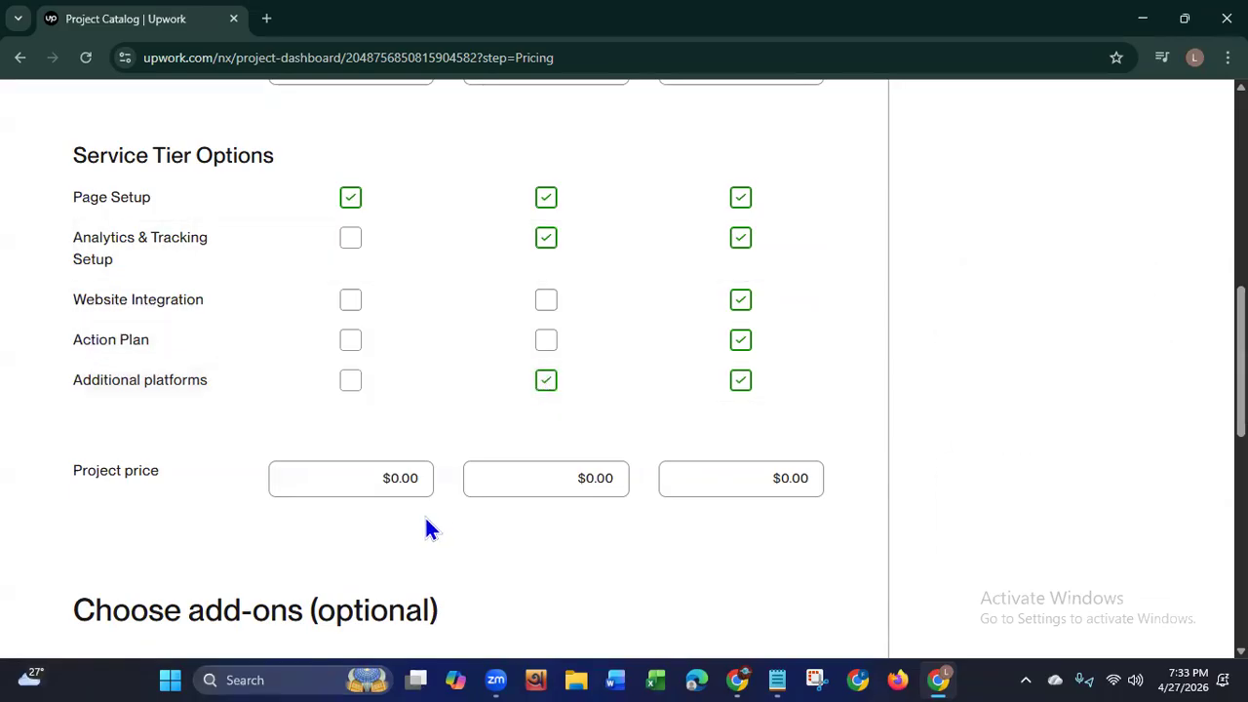
click(406, 478)
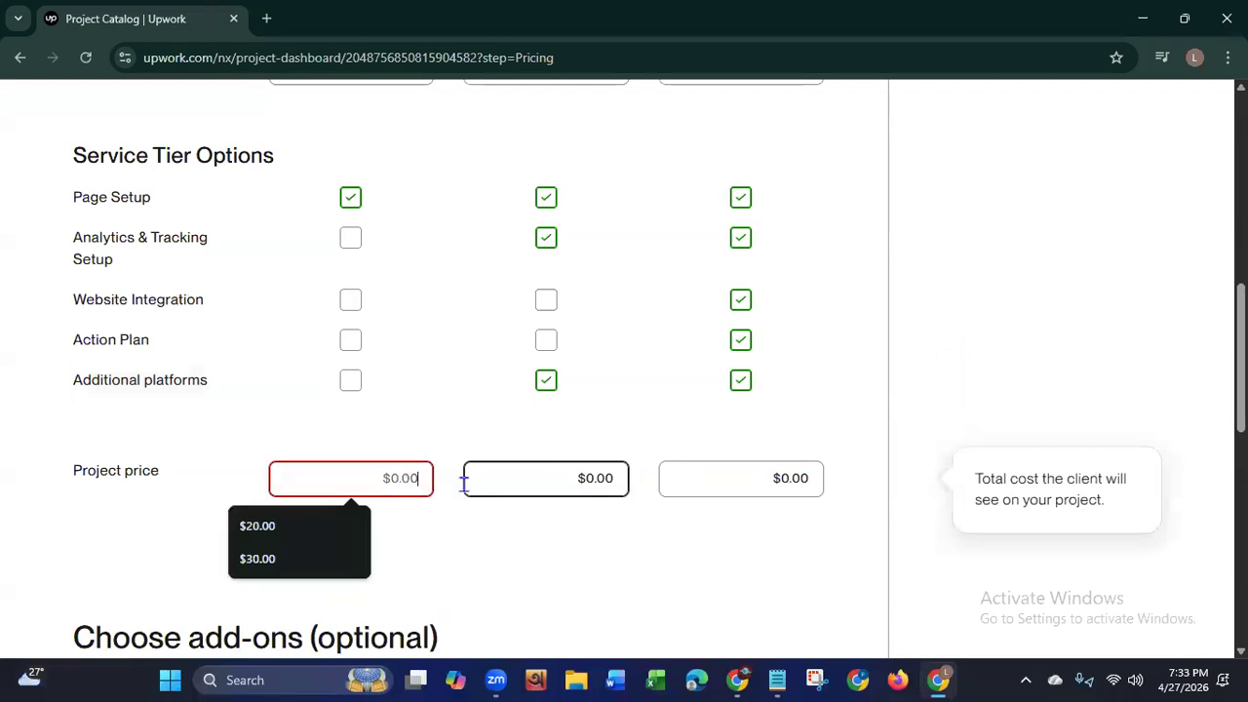
Step: Enter project prices of 20, 30 and 40 for the Starter, Standard and Advanced tiers
text(2)
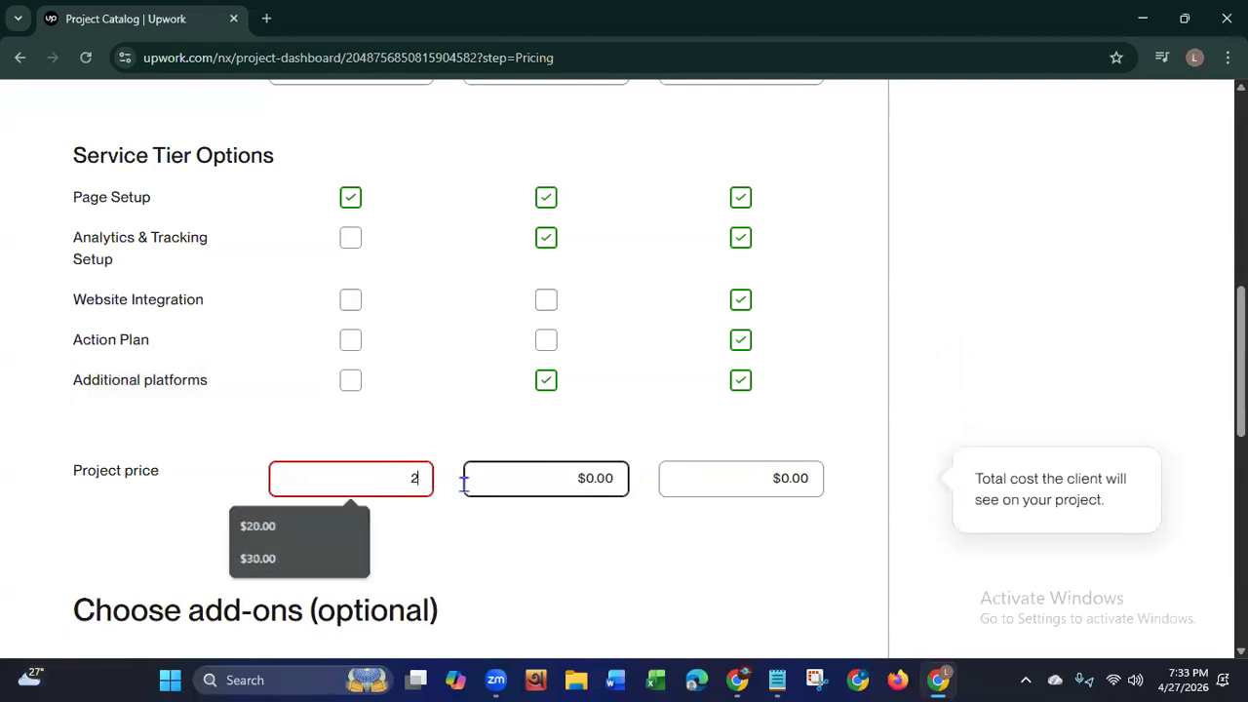
text(0000000000)
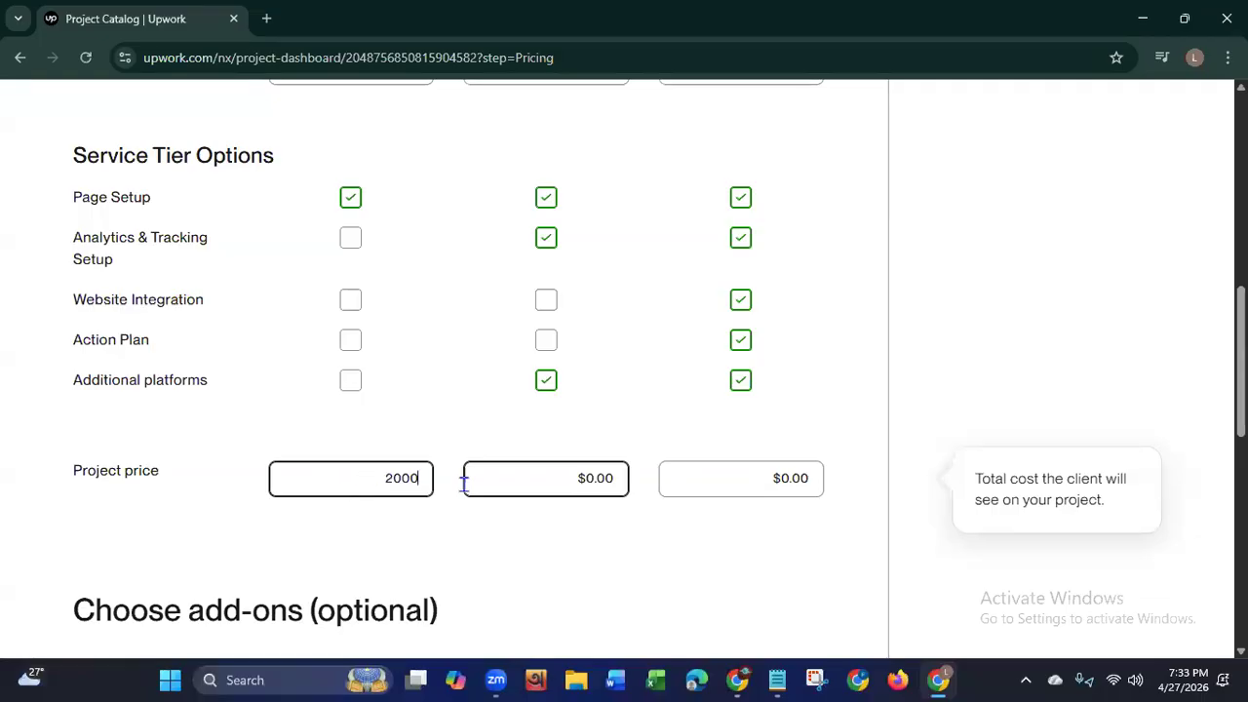
click(530, 484)
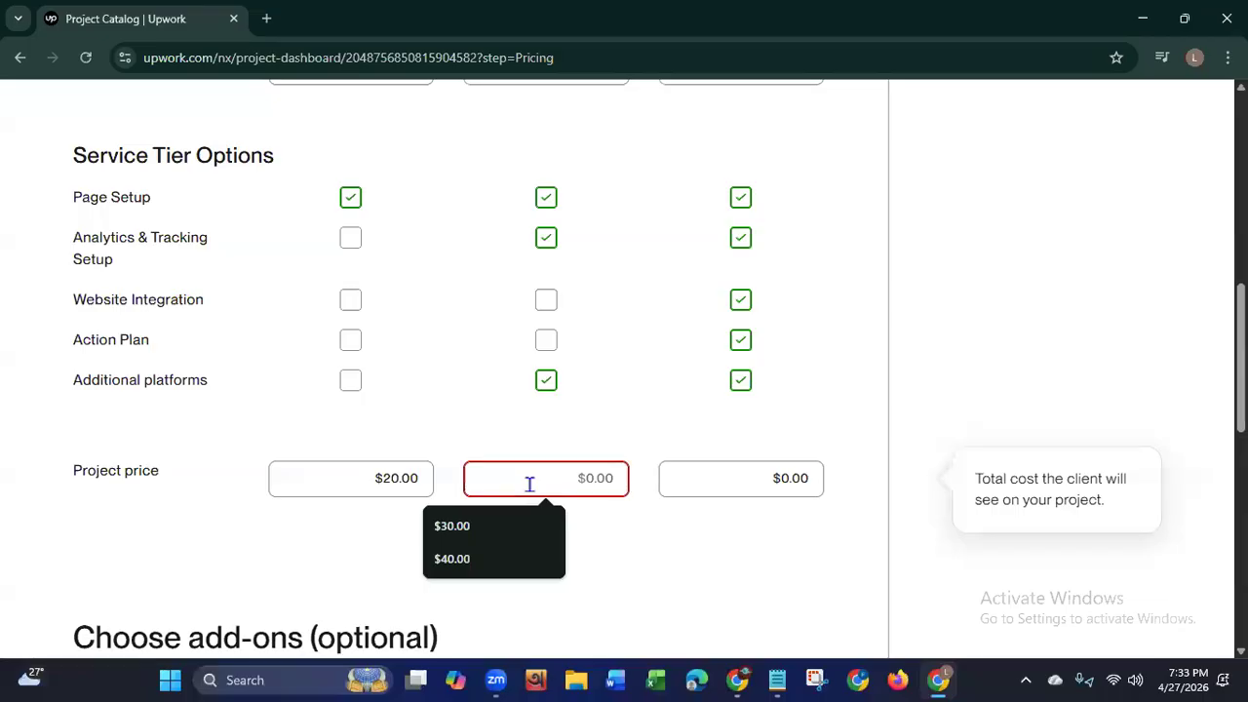
text(30)
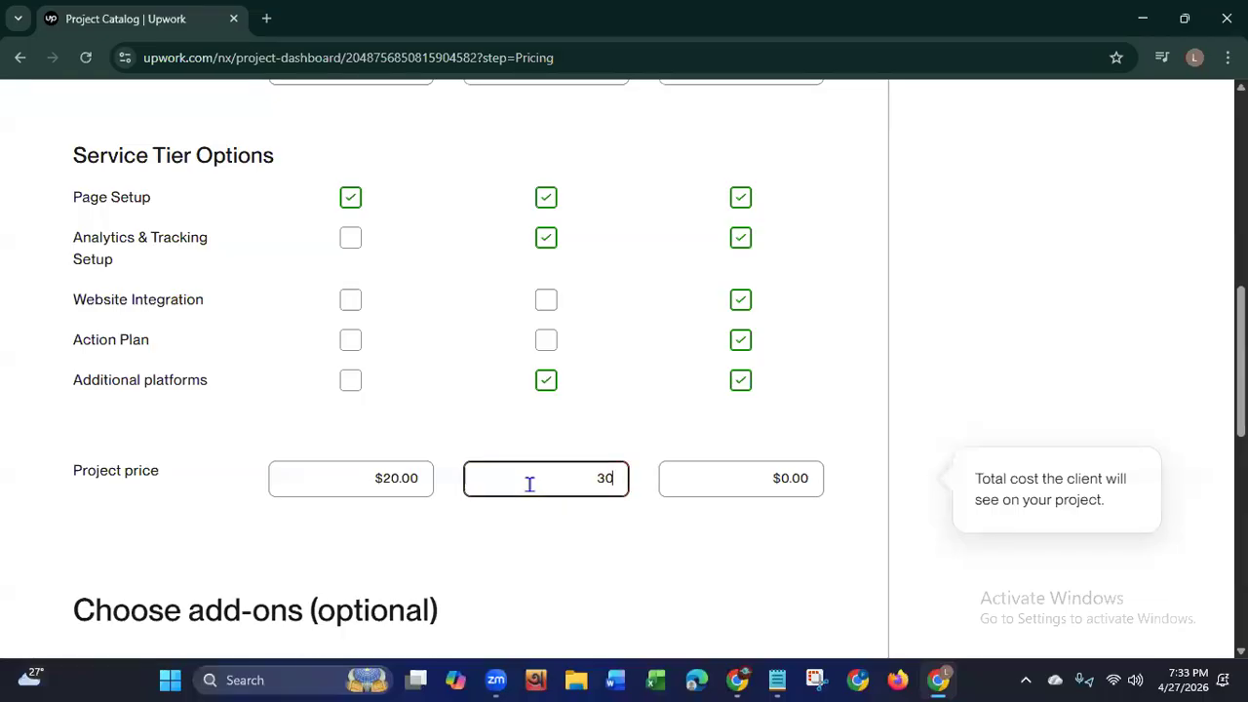
click(765, 473)
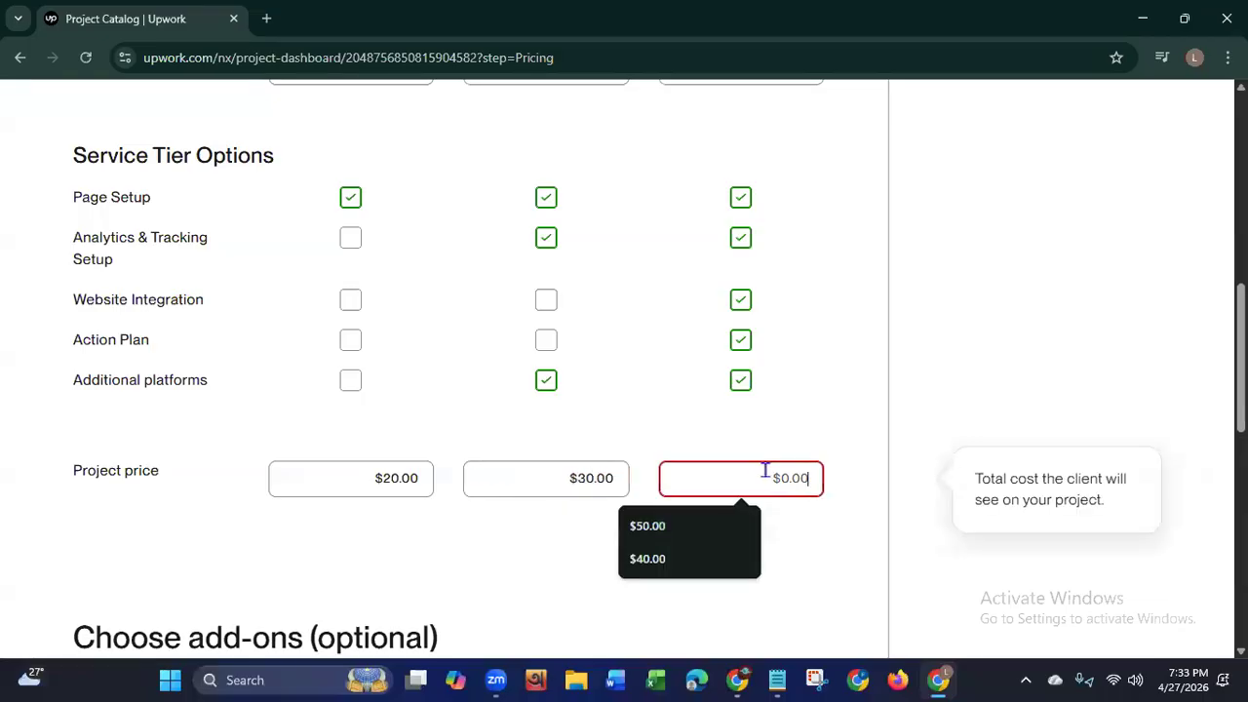
text(4)
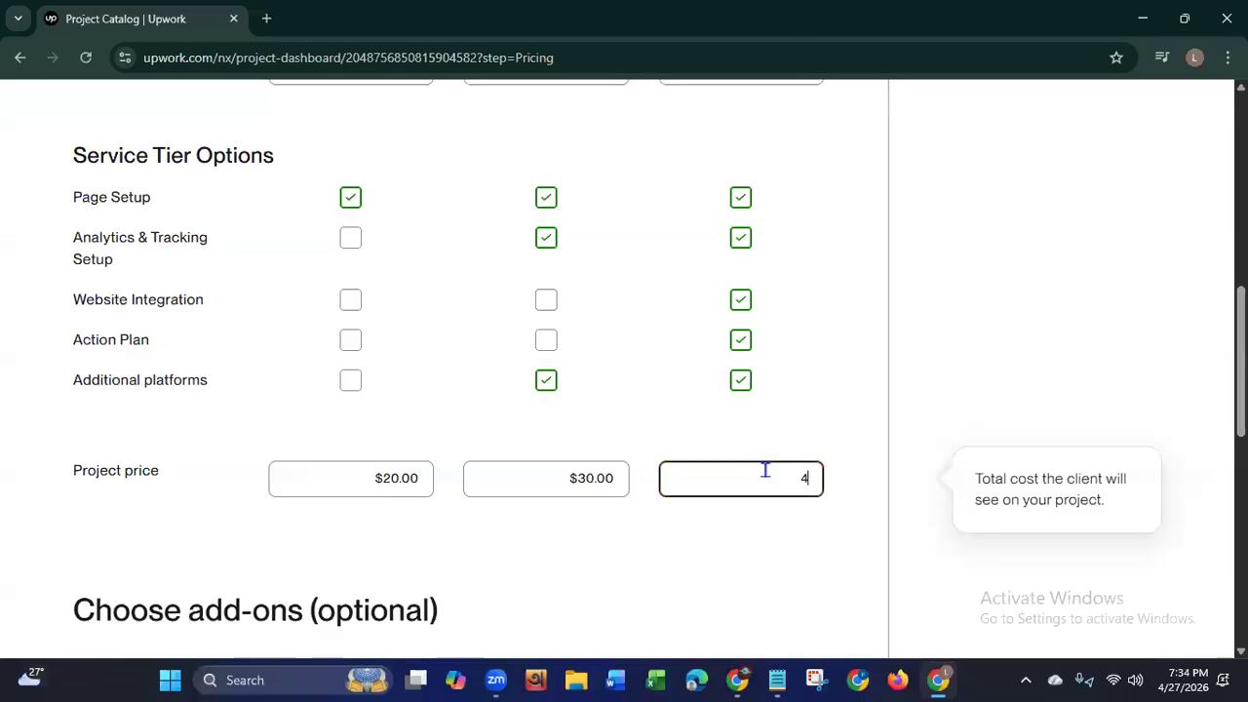
text(0)
Step: Add the Fast Delivery add-on with 1 delivery day for each tier
click(687, 533)
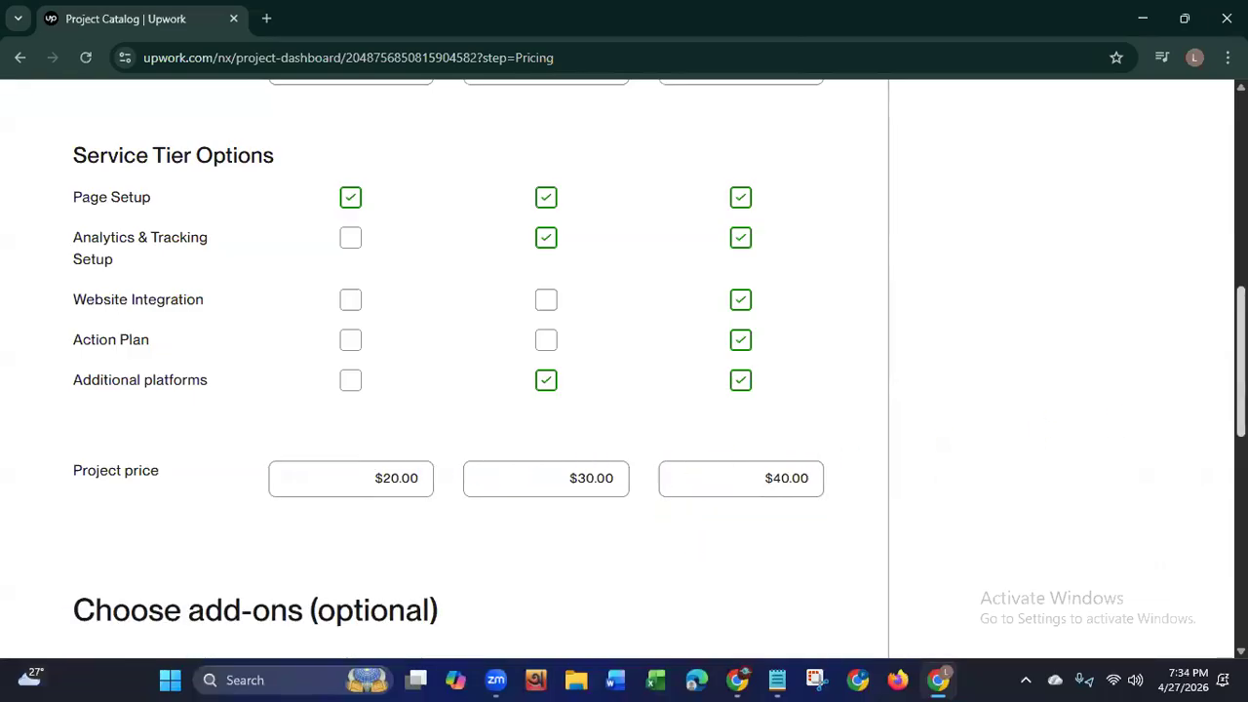
scroll(444, 370, down, 5)
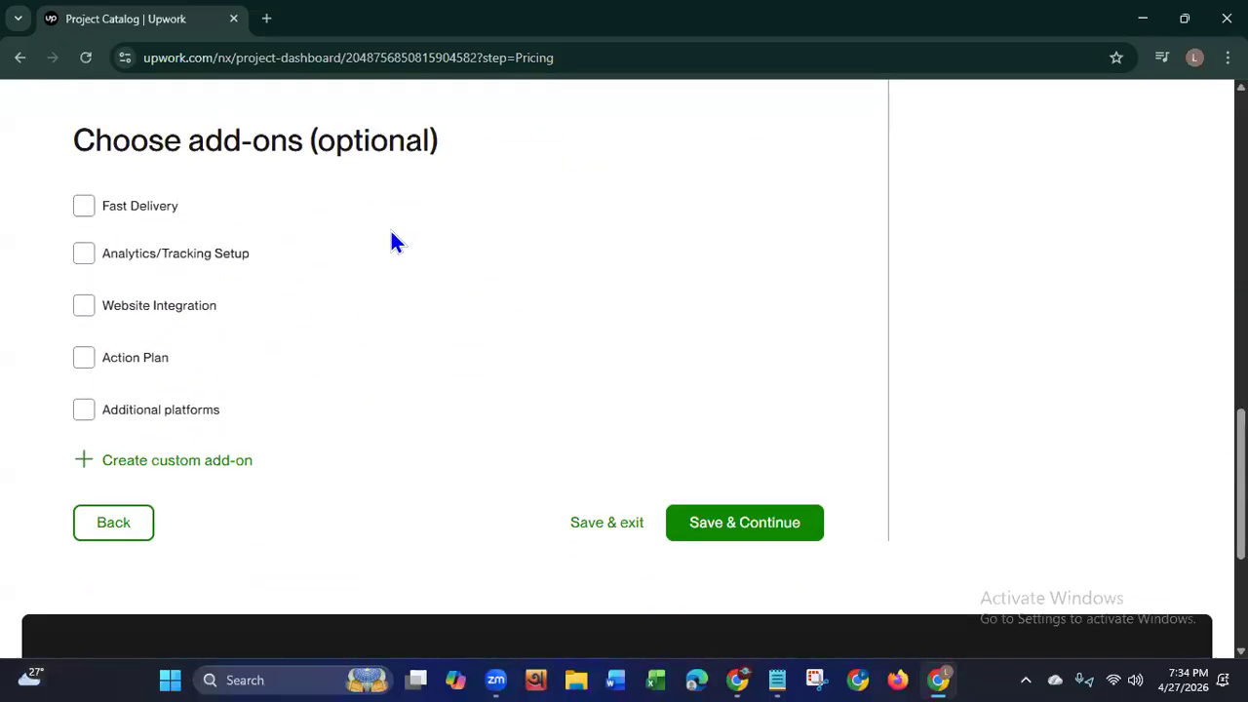
click(83, 210)
click(351, 296)
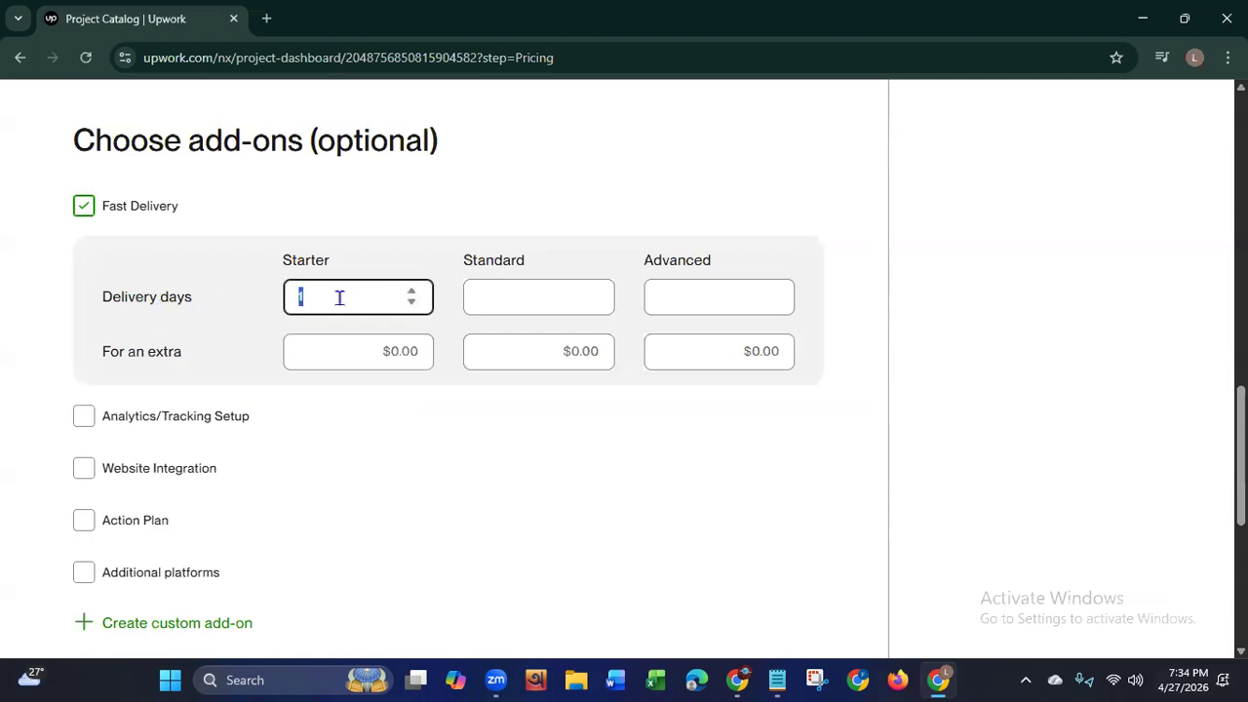
click(594, 293)
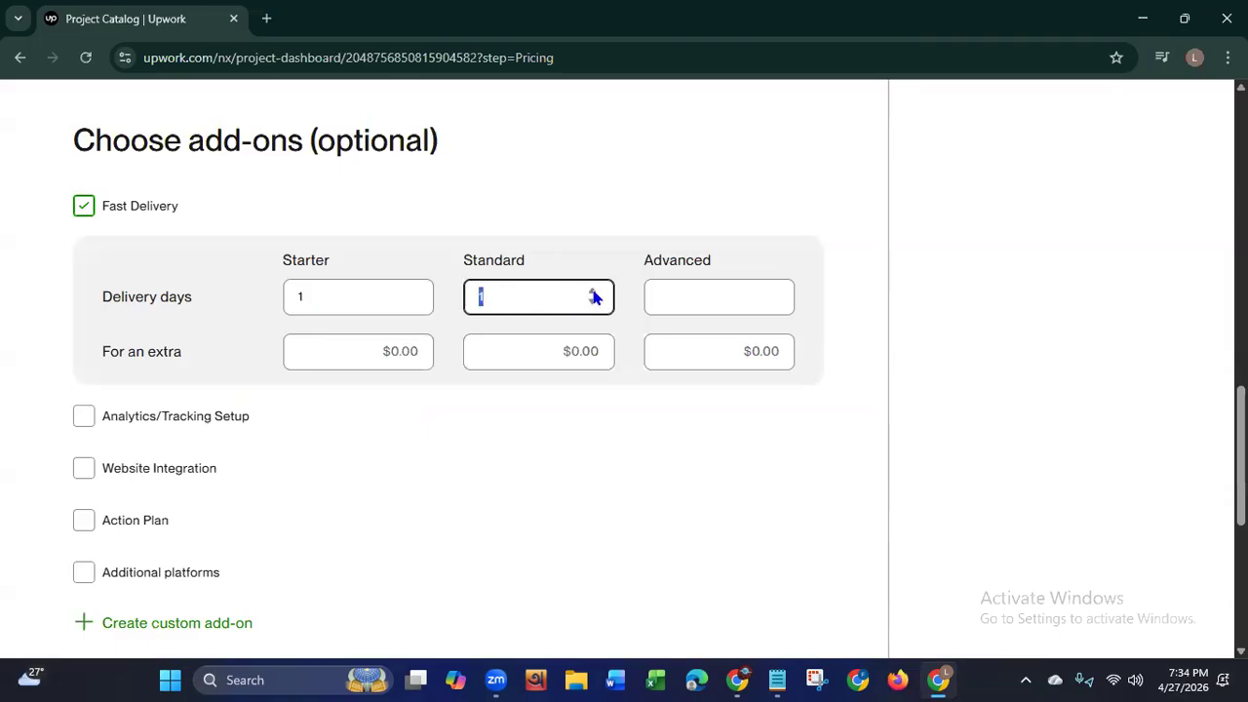
click(770, 291)
Step: Charge $10 extra for fast delivery in the Starter, Standard and Advanced tiers
click(407, 355)
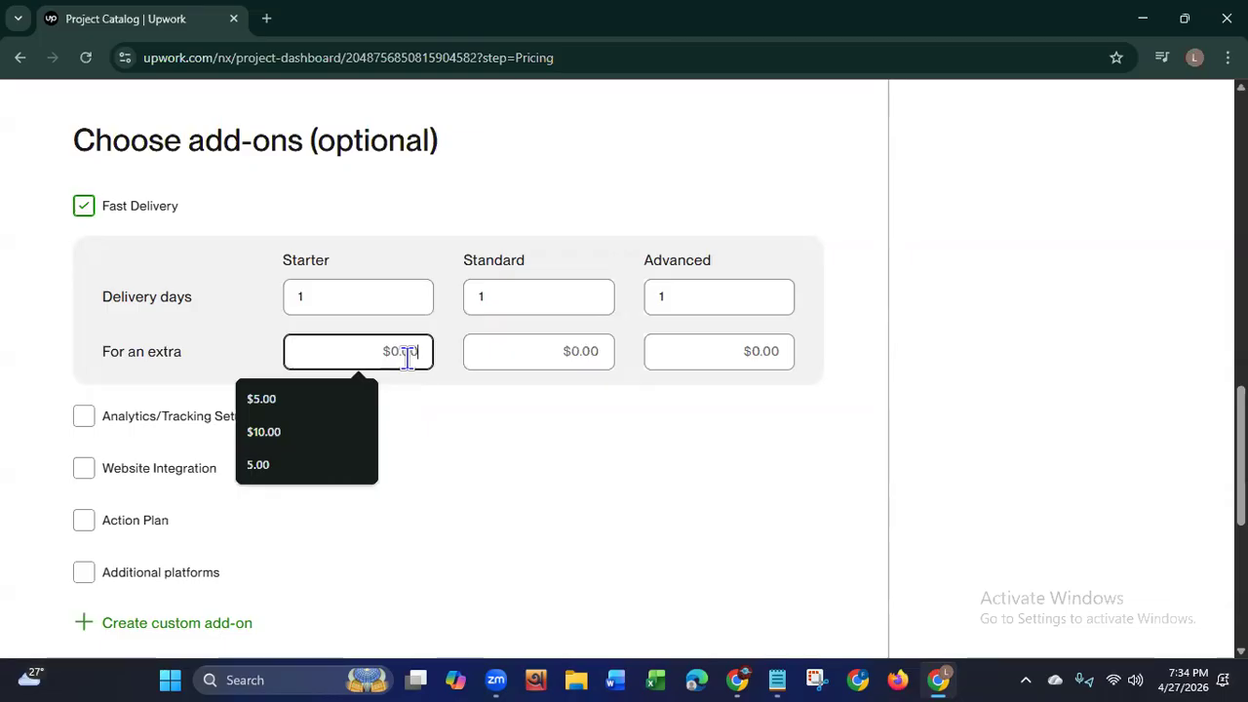
text(10)
click(601, 351)
text(10)
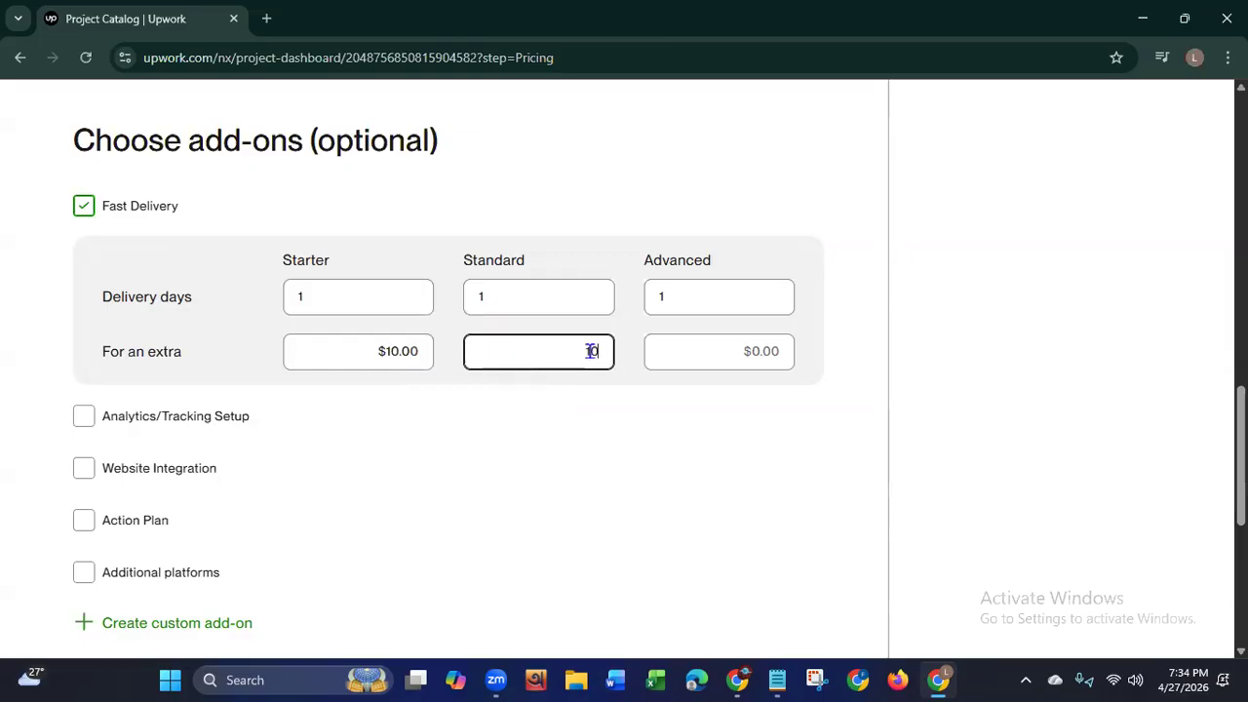
click(718, 349)
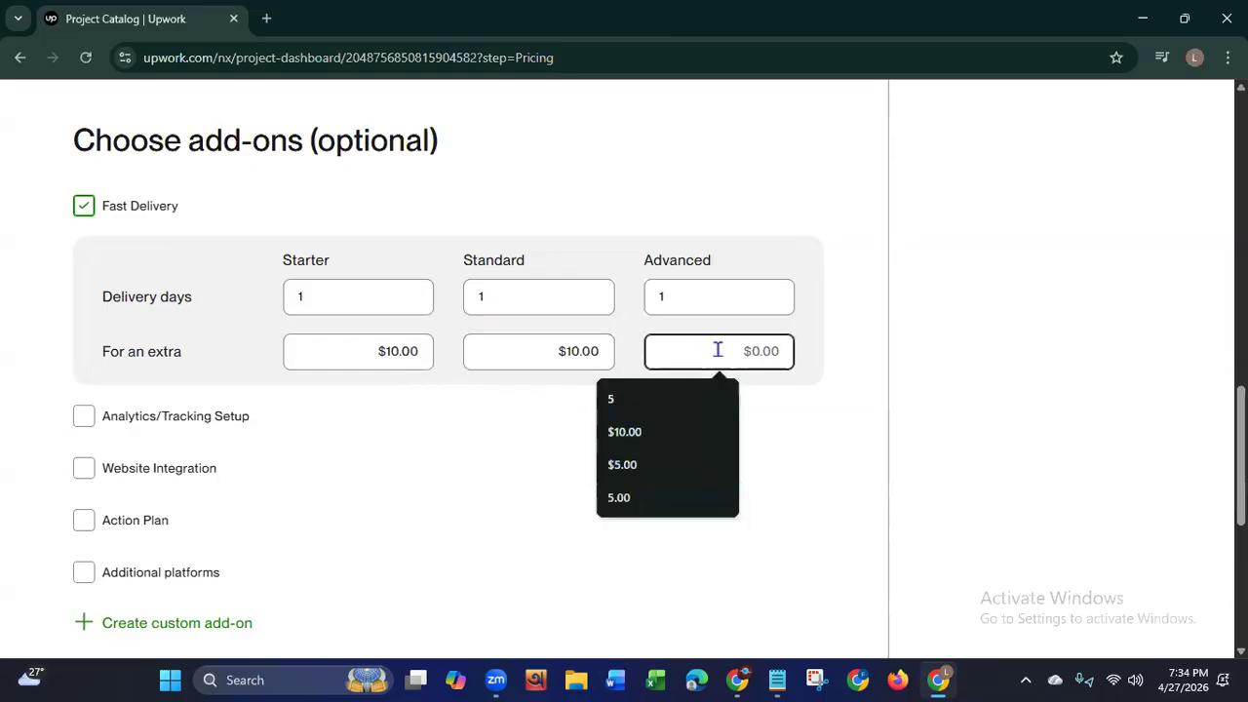
text(10)
click(795, 196)
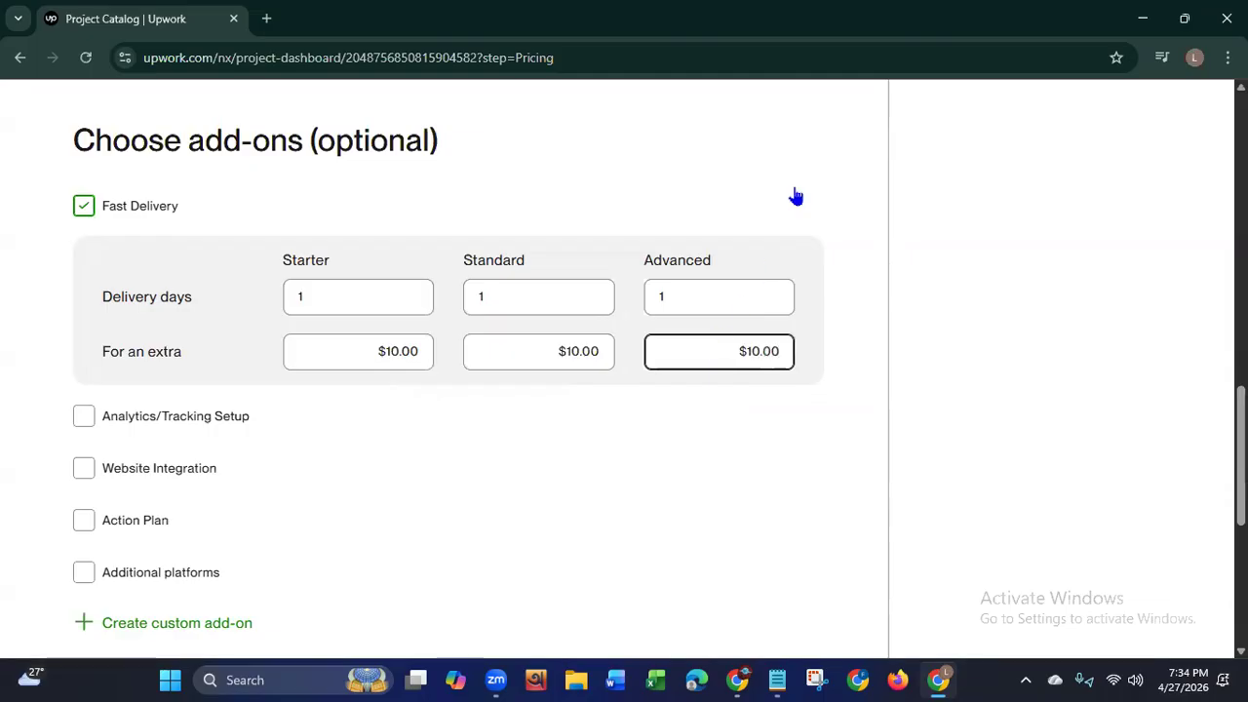
Step: Turn Fast Delivery back on after accidentally disabling it, and save the pricing step
click(795, 196)
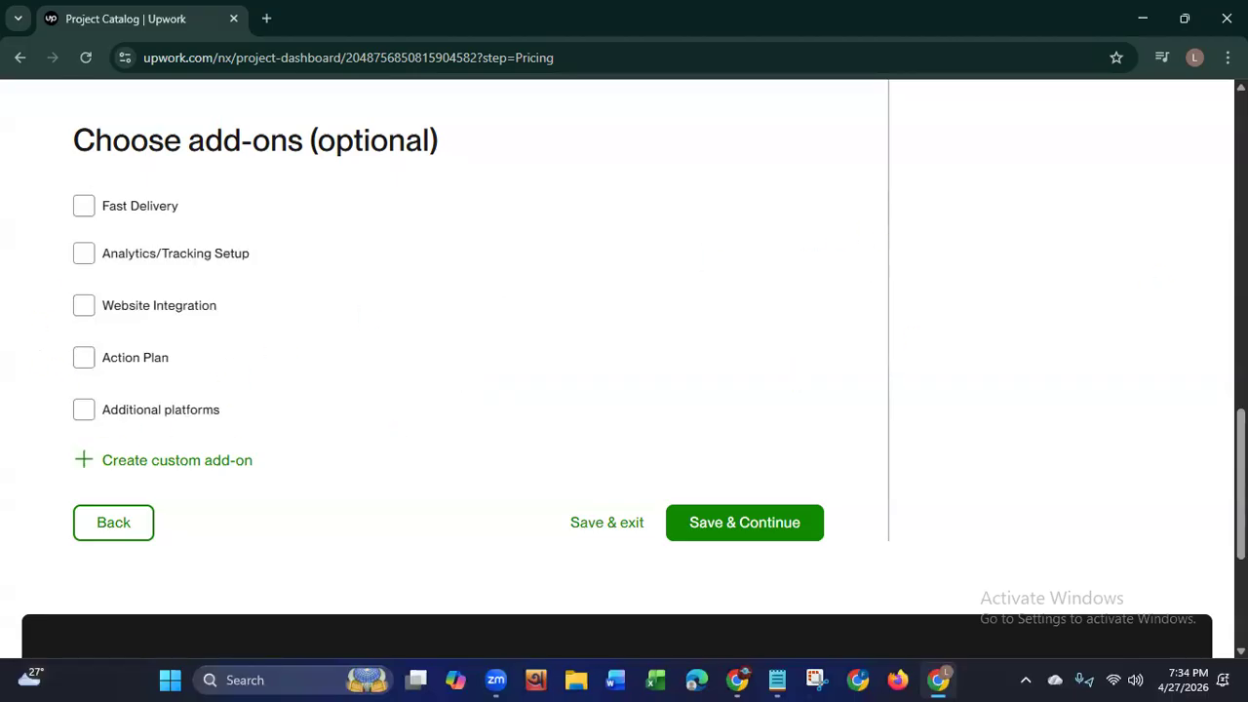
scroll(1094, 476, up, 1)
scroll(1094, 476, down, 2)
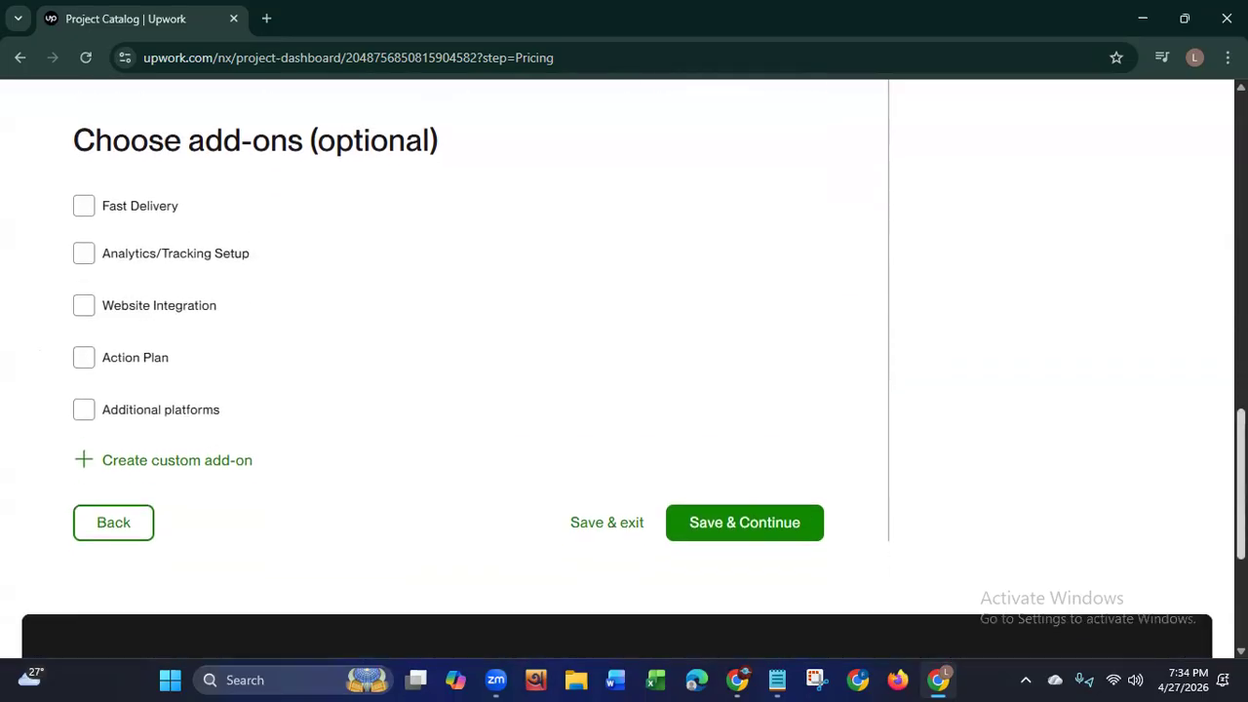
click(84, 139)
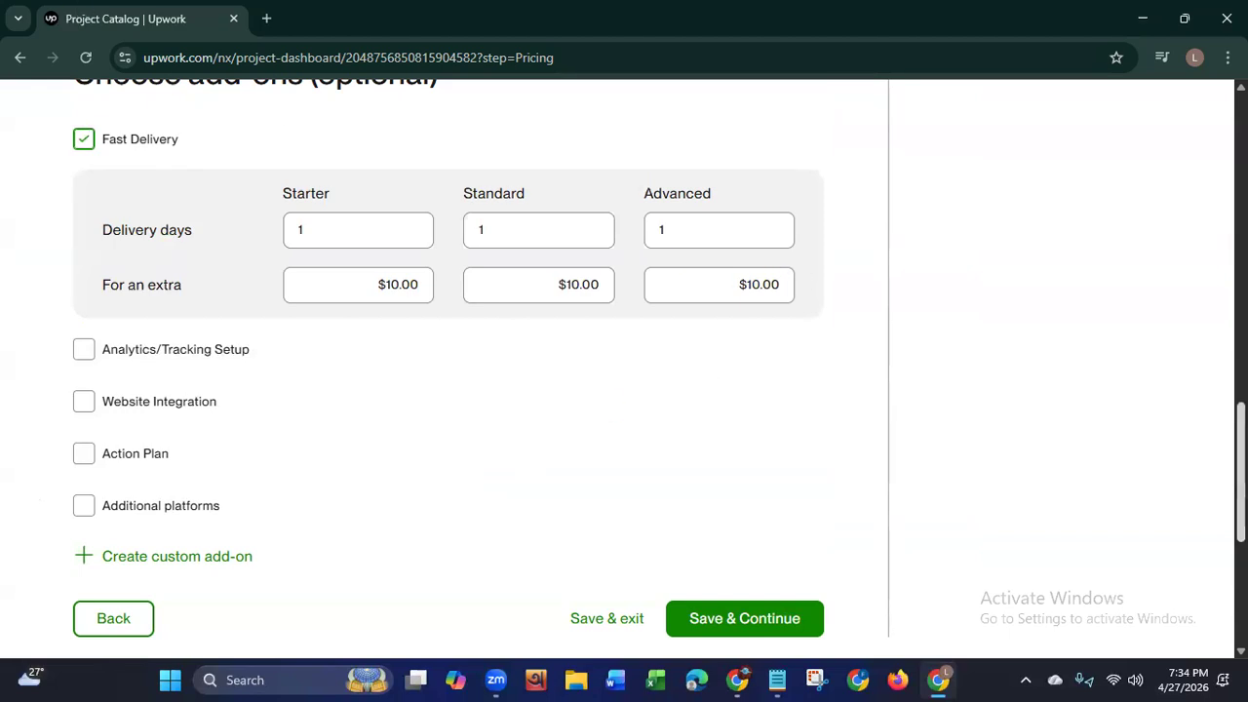
scroll(788, 393, down, 3)
click(740, 382)
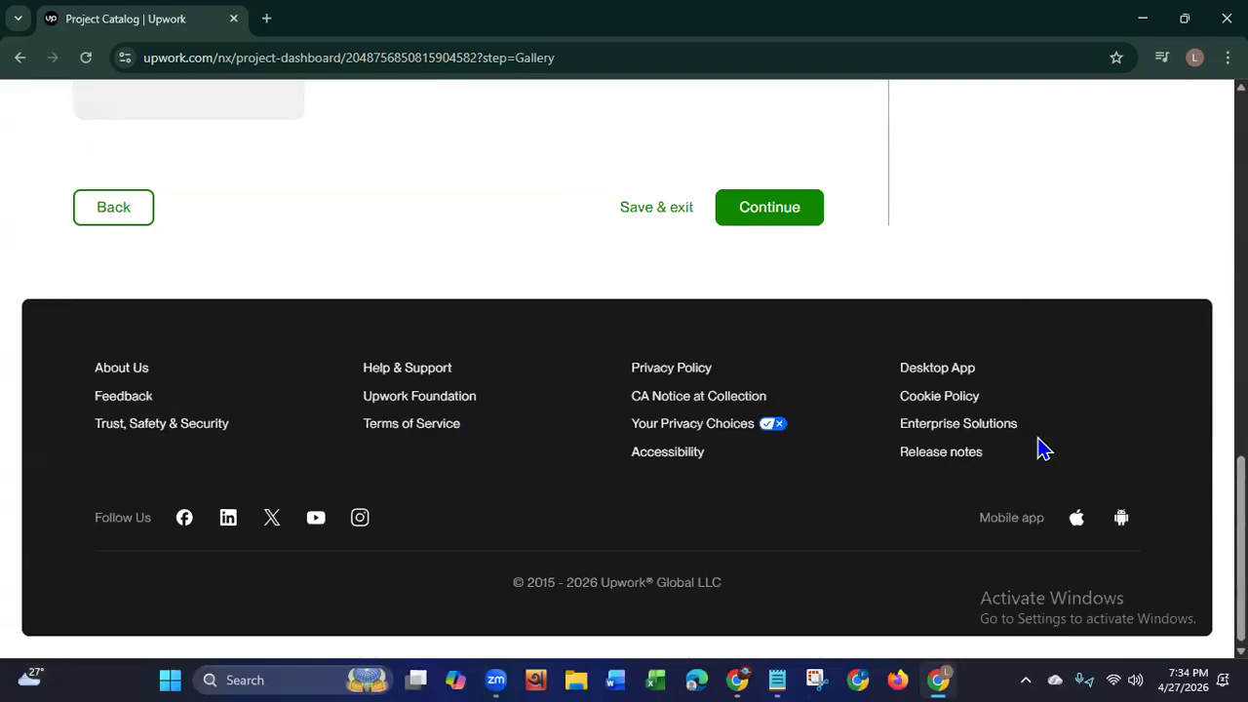
Step: Open a new browser tab beside the Gallery step and show the saved bookmarks list
scroll(1238, 459, up, 4)
scroll(624, 369, up, 6)
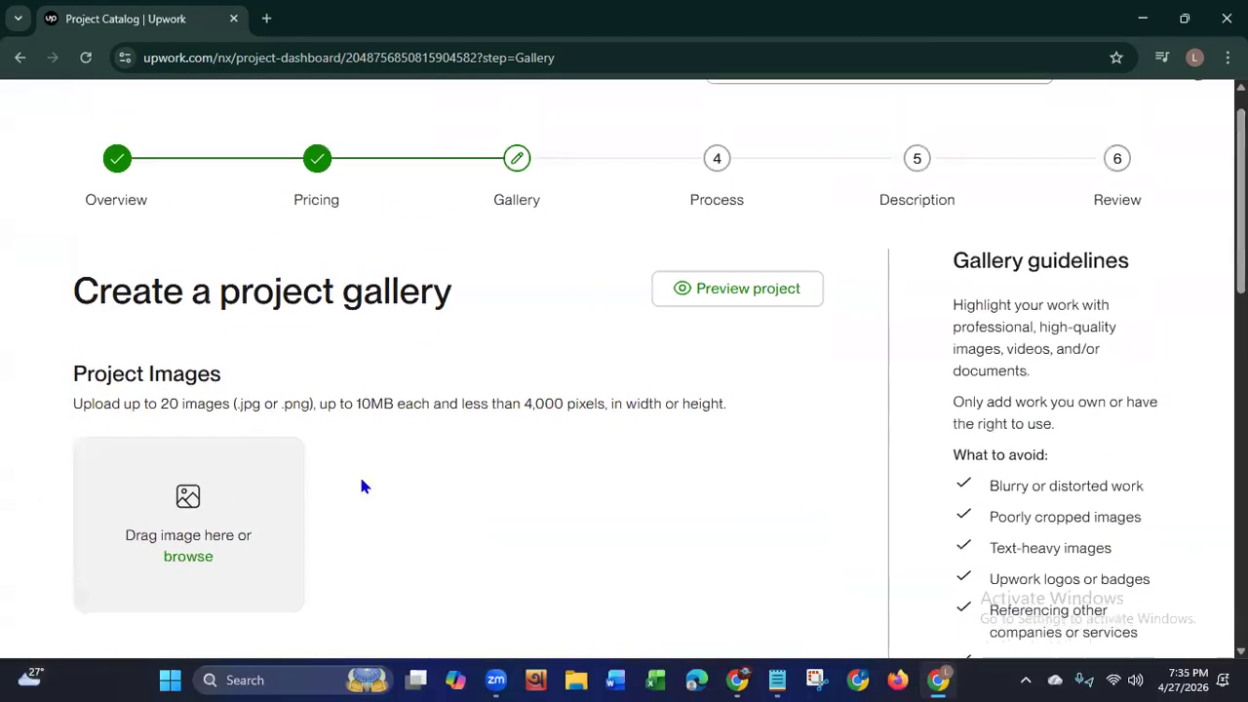
click(266, 18)
click(1162, 101)
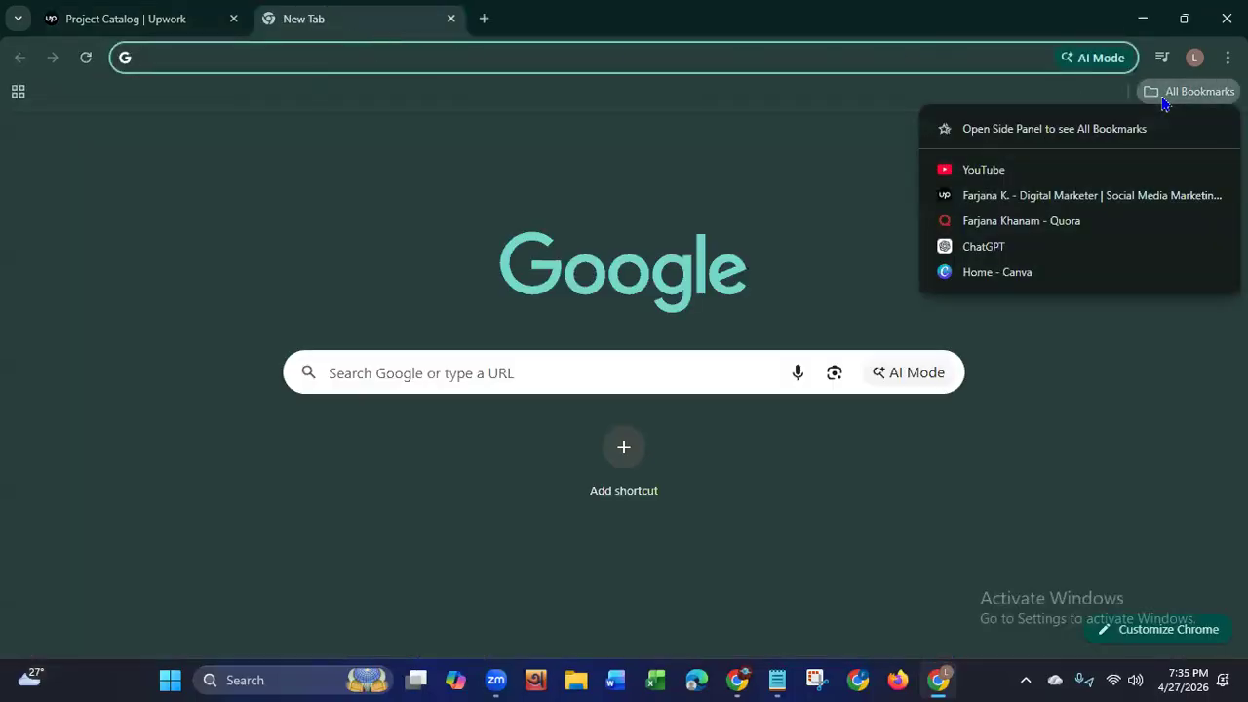
Step: Open the Home - Canva bookmark
click(994, 274)
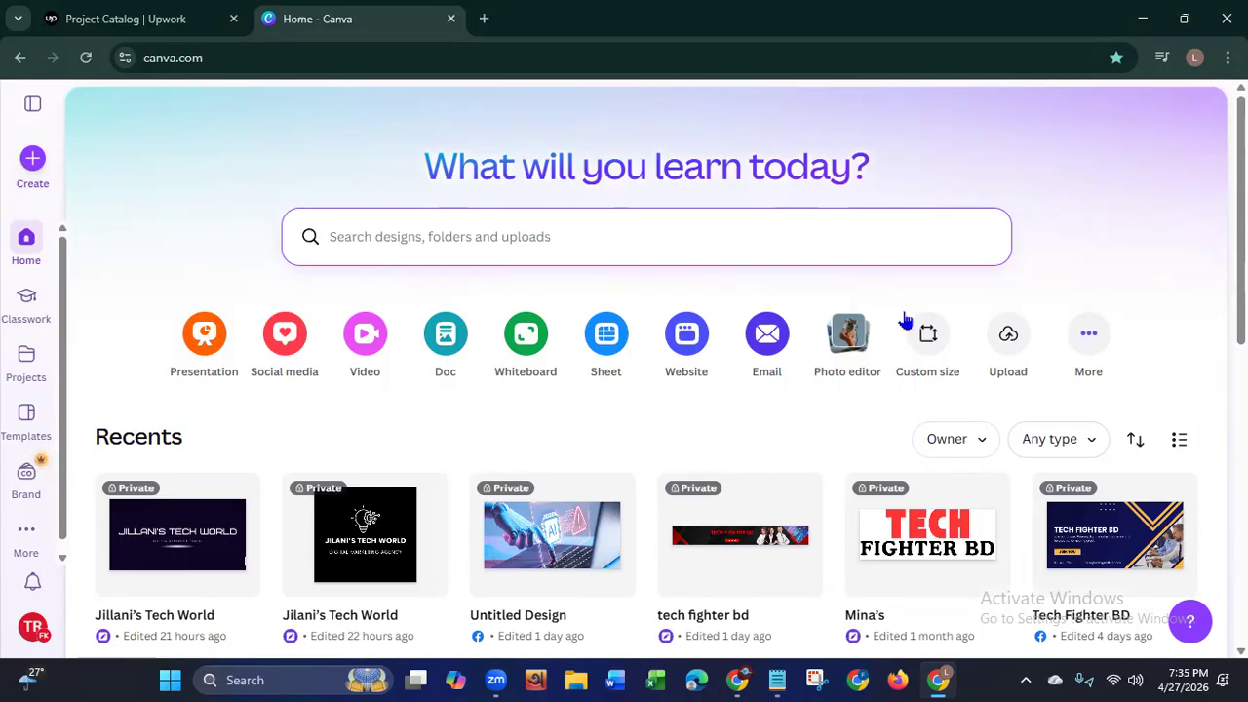
Step: Create a custom-size Canva design with width 1000 and height 750 px
click(928, 346)
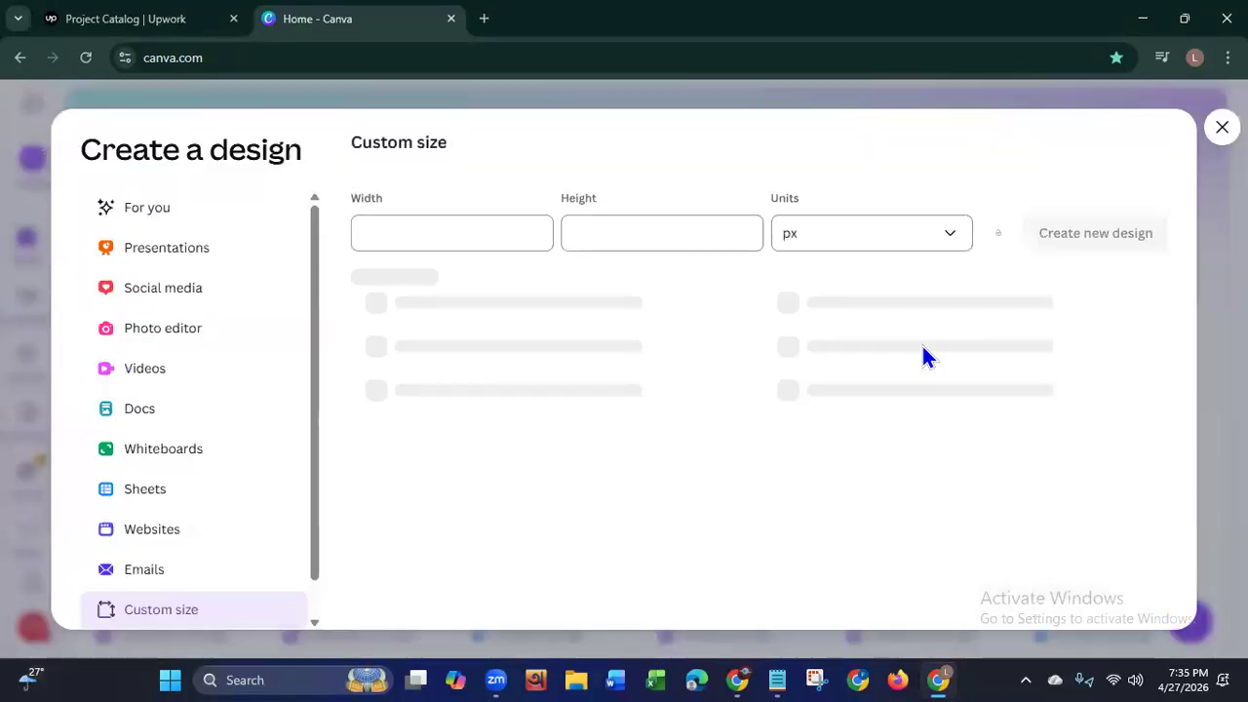
click(490, 231)
text(1000)
click(677, 234)
text(750)
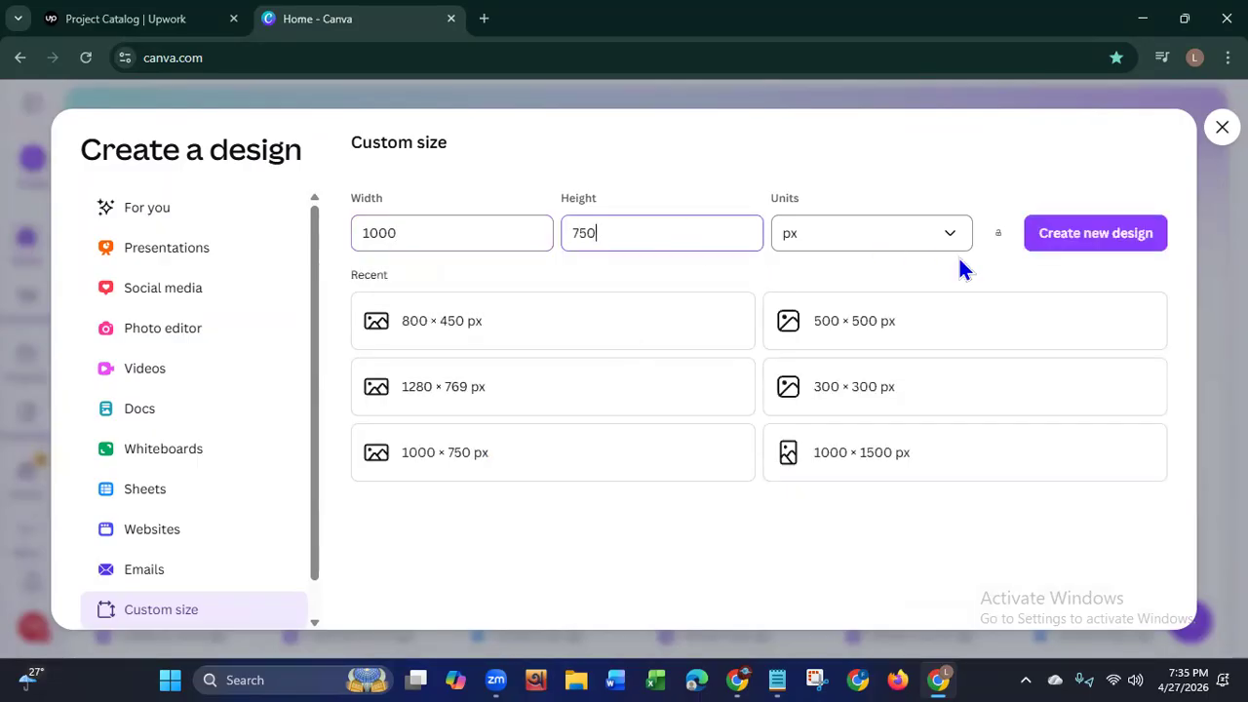
click(1100, 246)
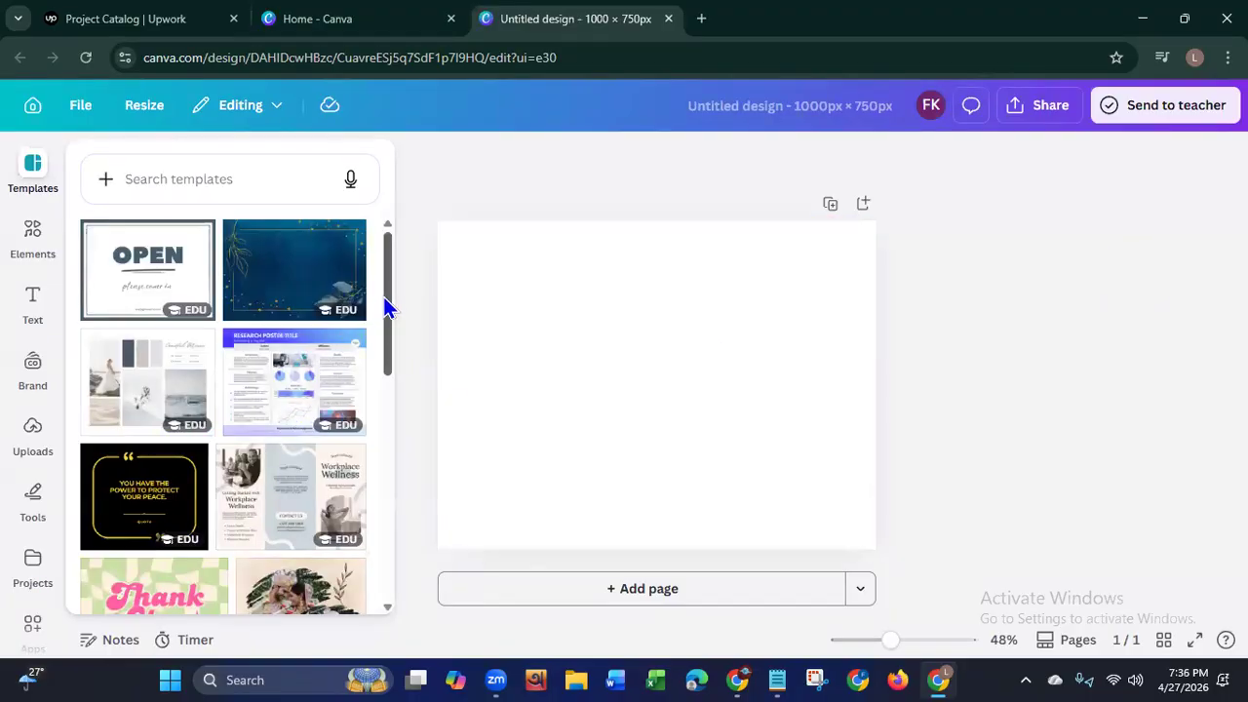
Step: Search templates for 'digital marketing' and apply the White Purple Modern Digital Marketing Agency template
drag(387, 314, 409, 259)
click(243, 179)
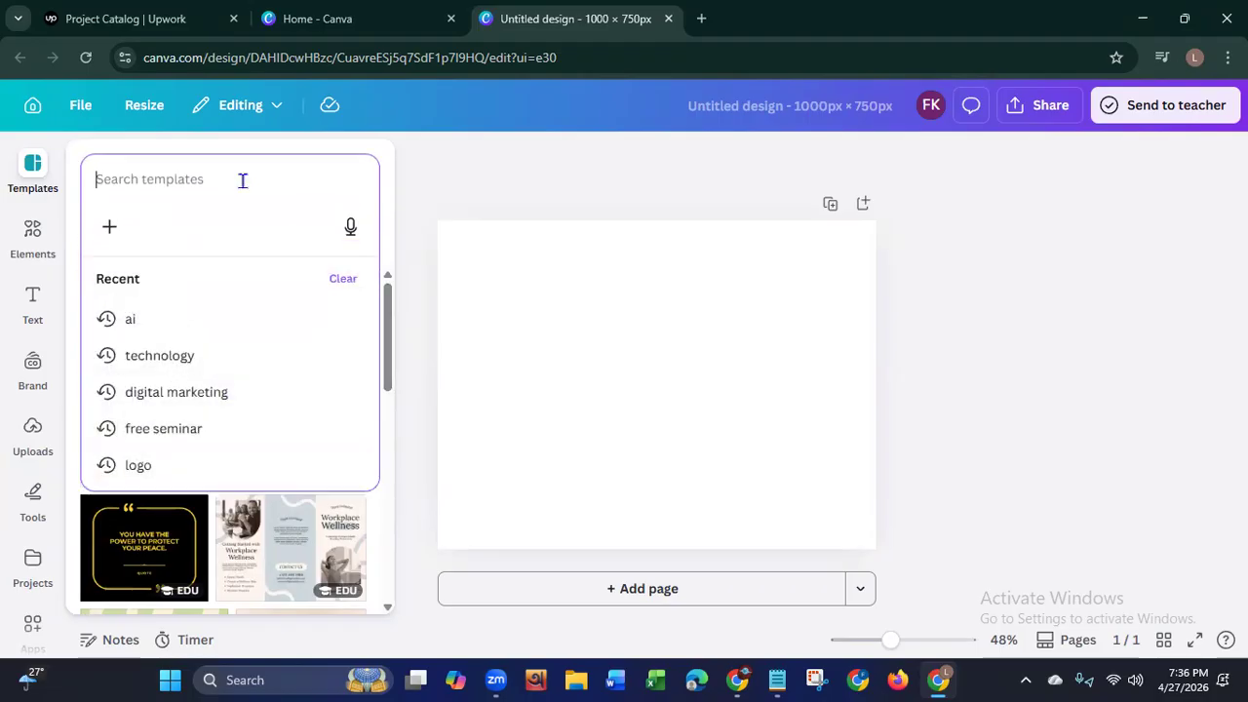
text(digita)
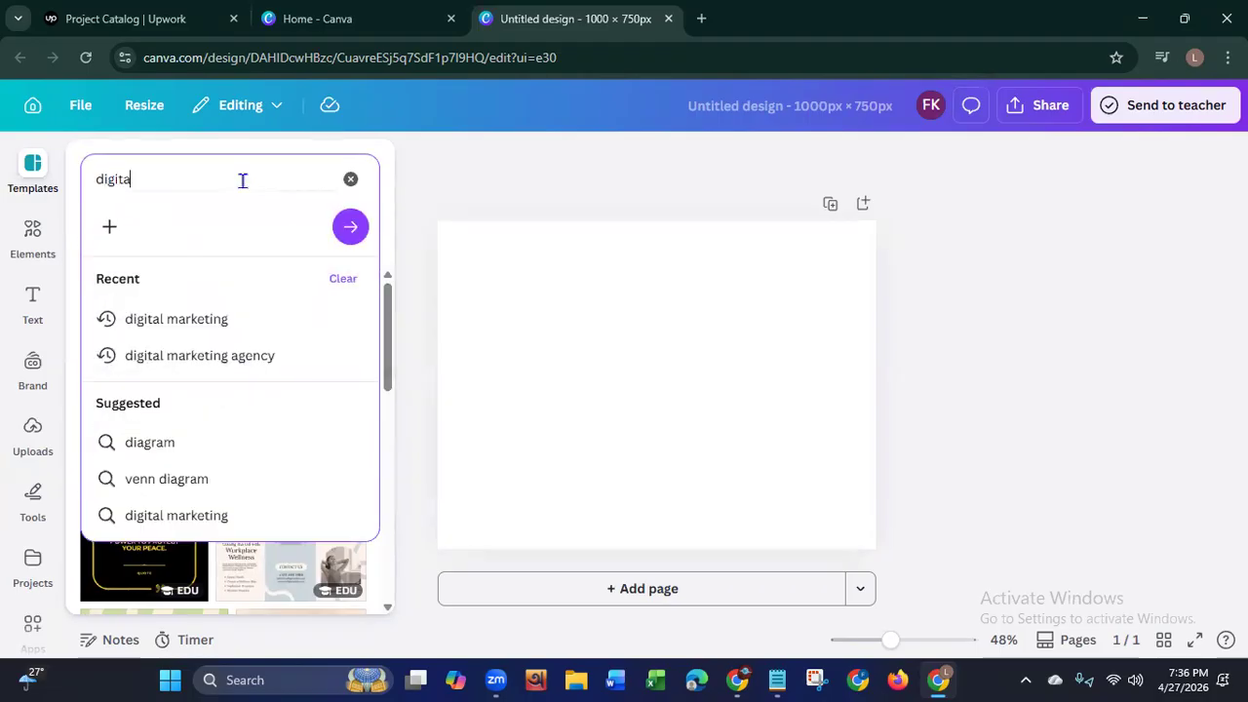
click(203, 321)
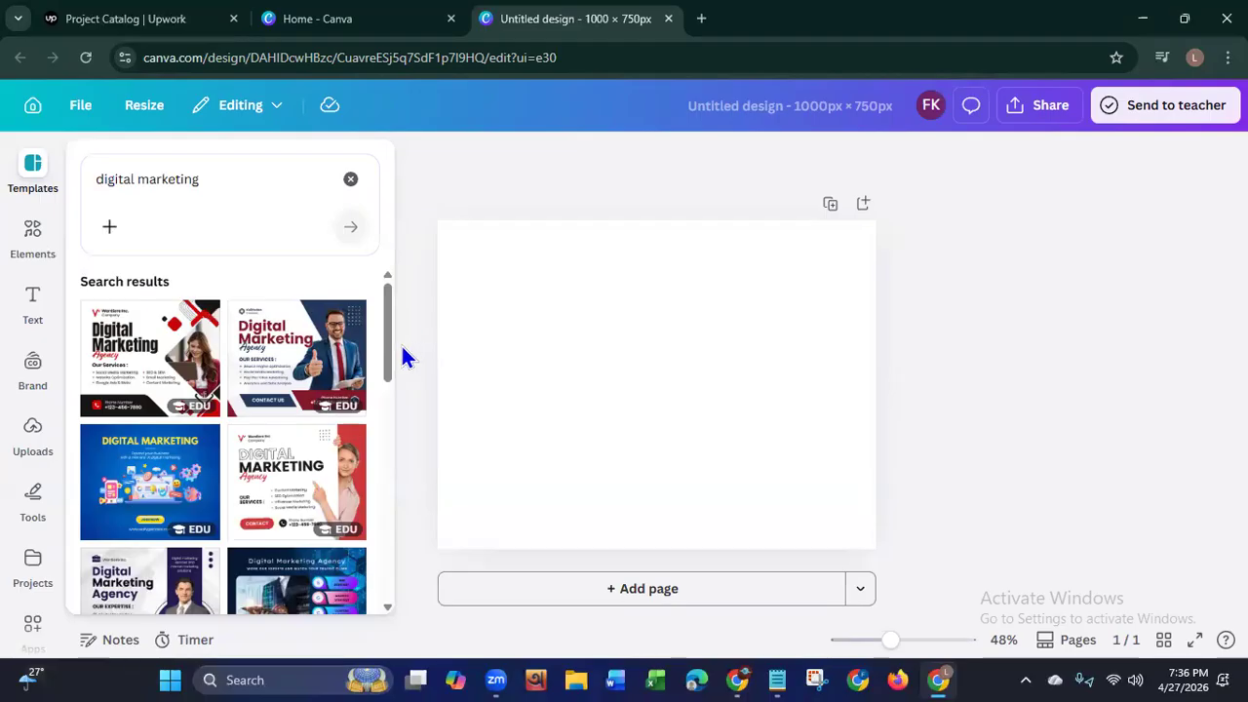
drag(391, 333, 391, 382)
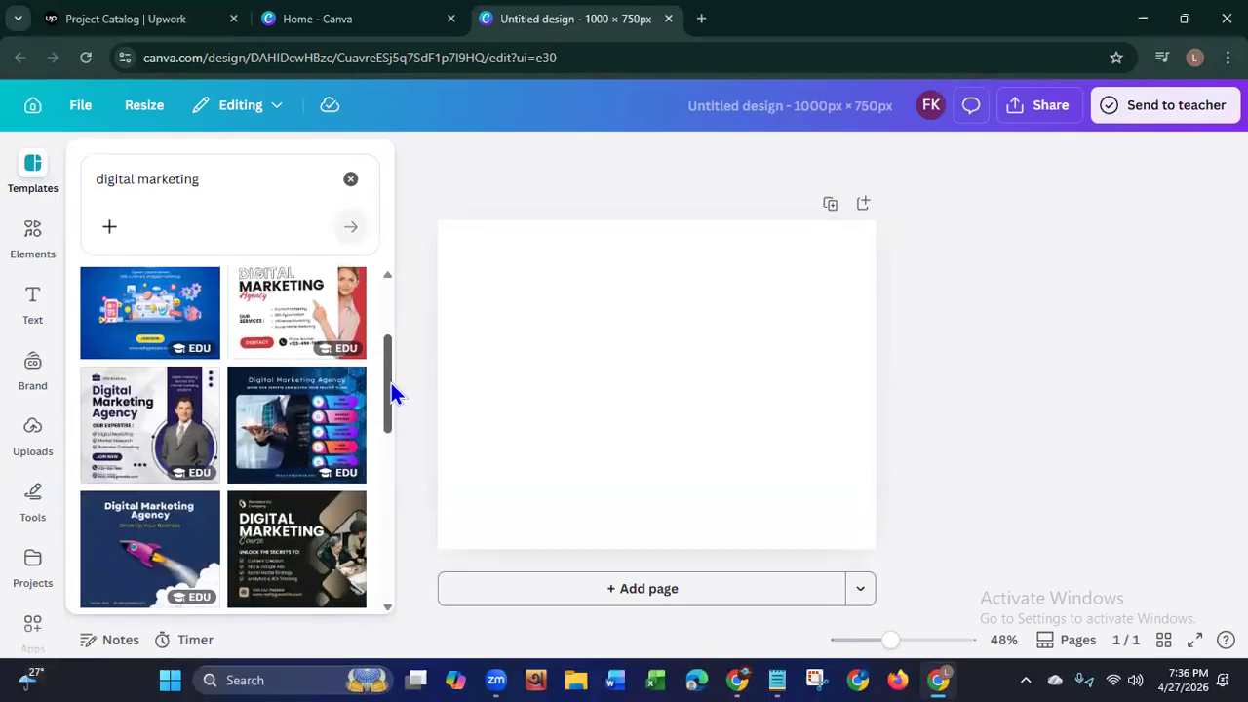
drag(391, 382, 408, 545)
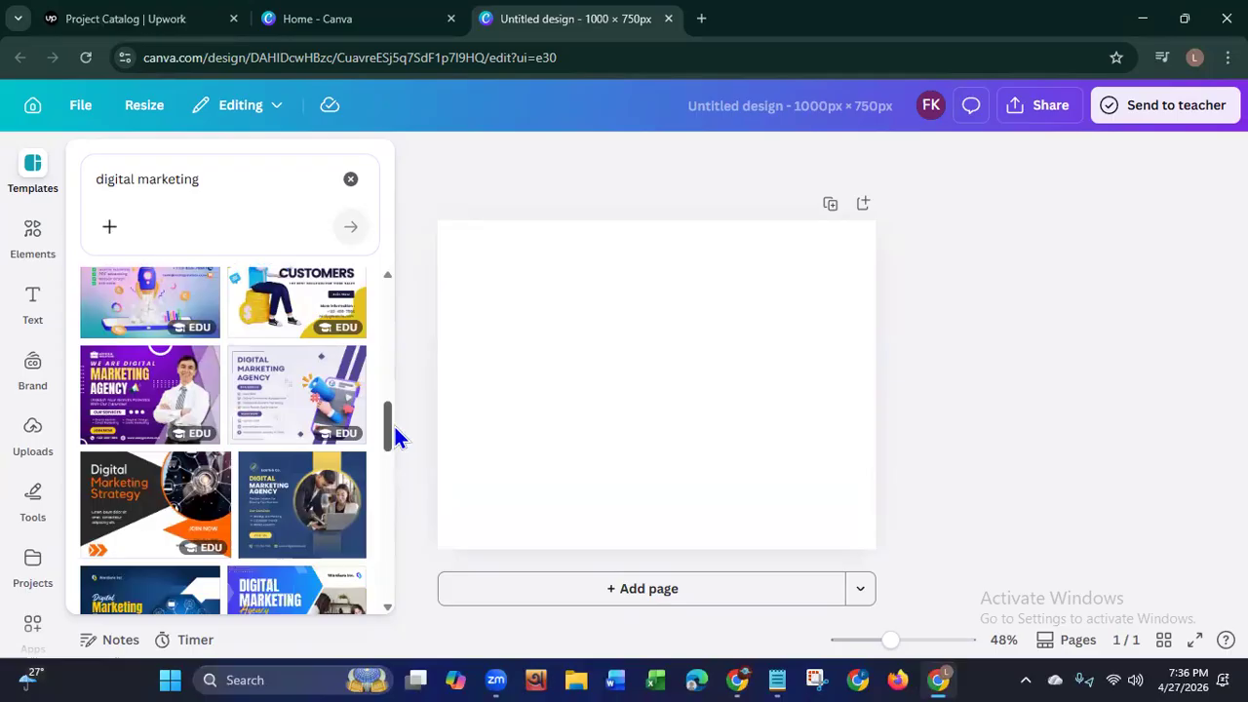
drag(395, 431, 391, 490)
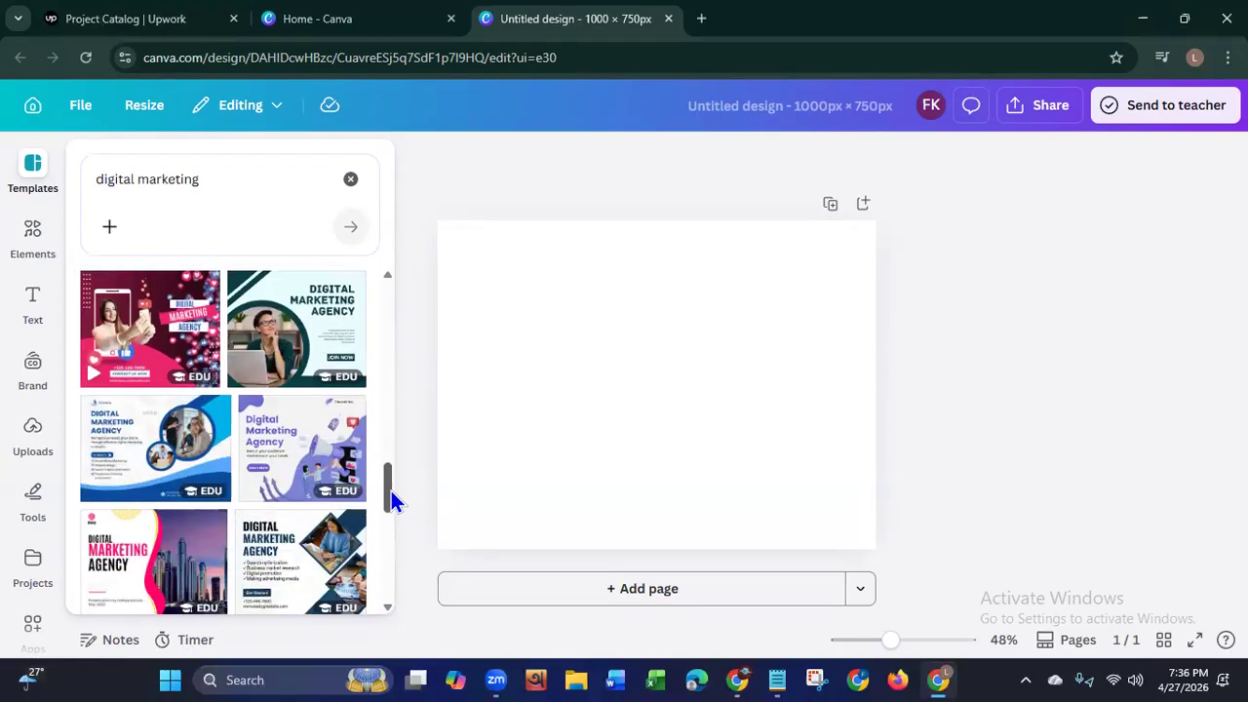
drag(391, 491, 395, 427)
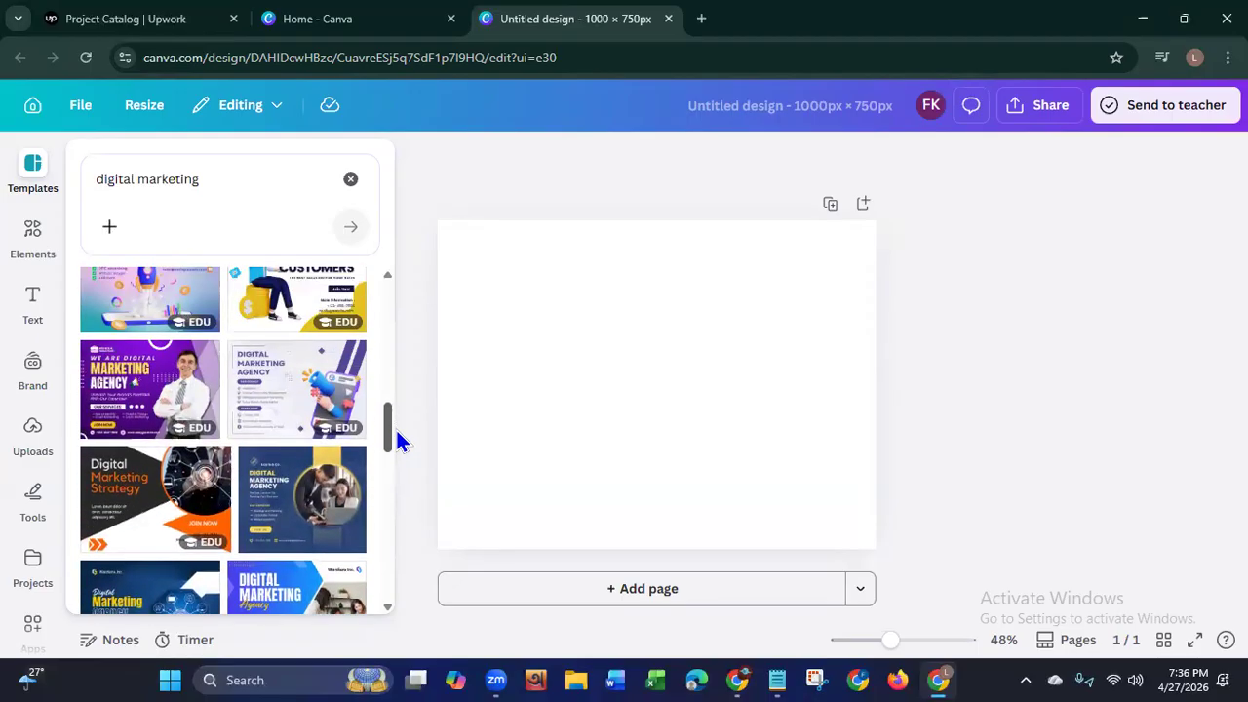
click(308, 400)
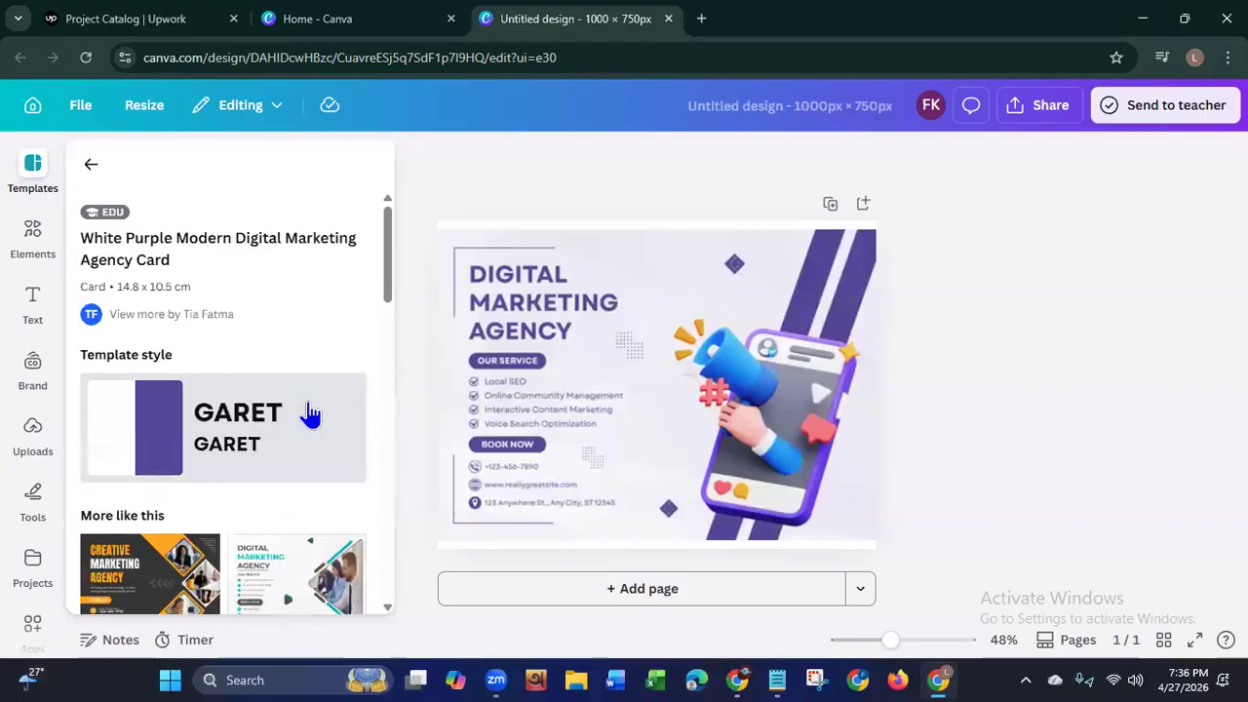
Step: Close the Templates panel and deselect the purple agency design on the page
drag(387, 280, 367, 456)
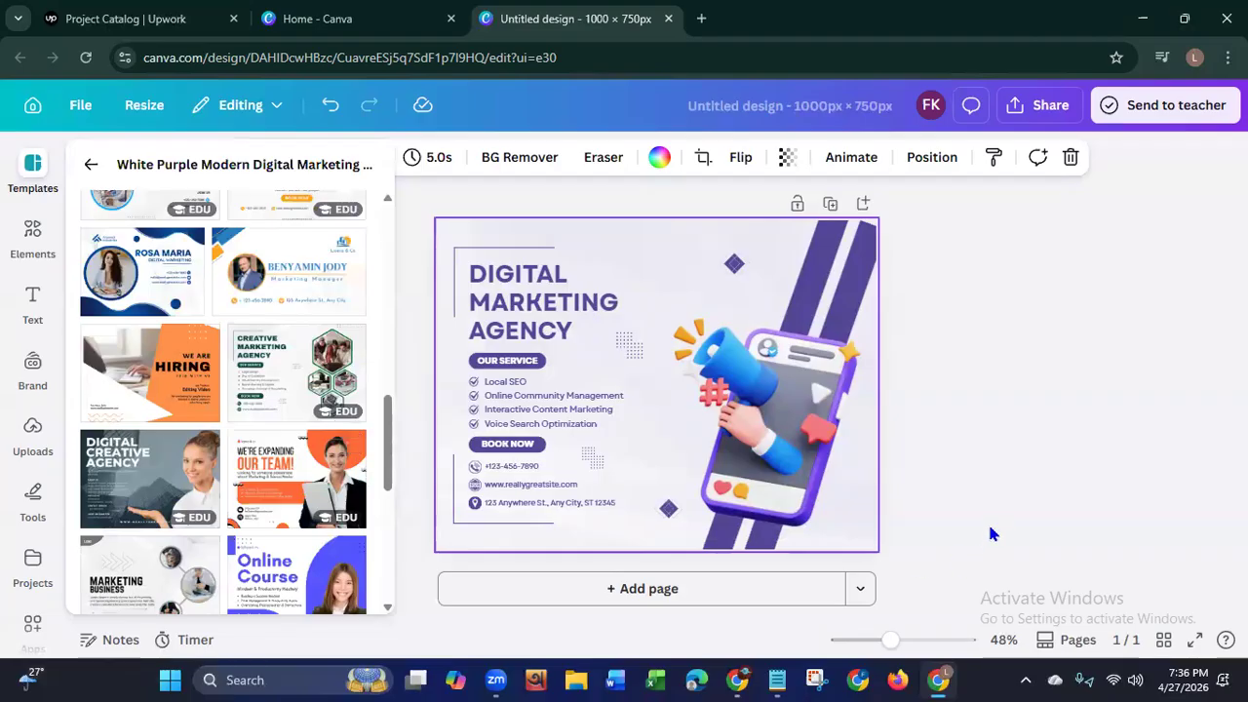
click(983, 464)
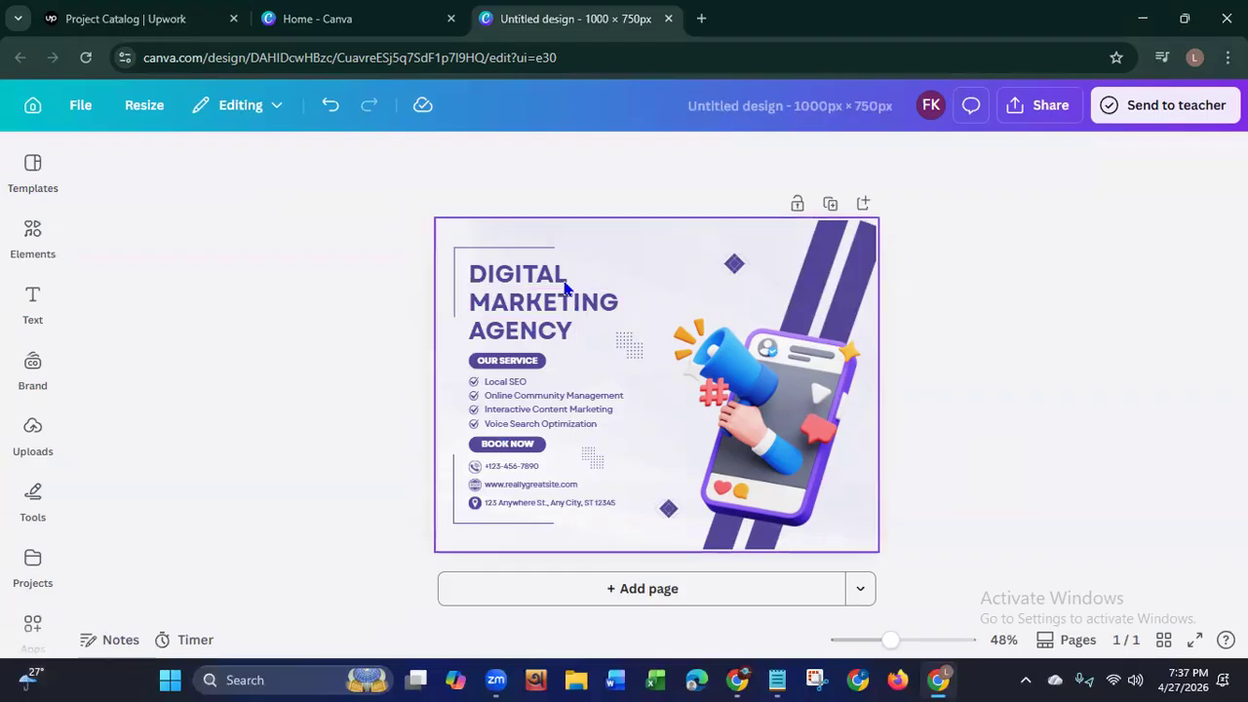
Step: Replace the heading word DIGITAL with FACEBOOK and widen its text box to fit
click(529, 281)
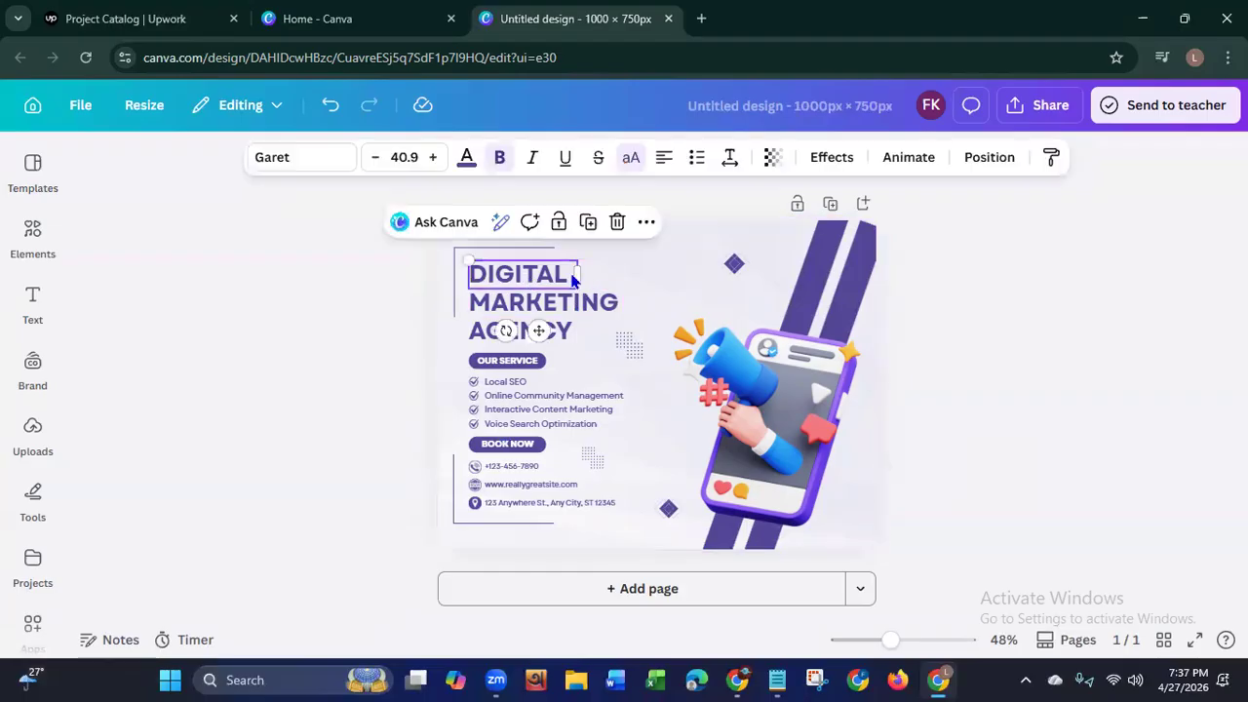
double_click(567, 279)
key(BackSpace)
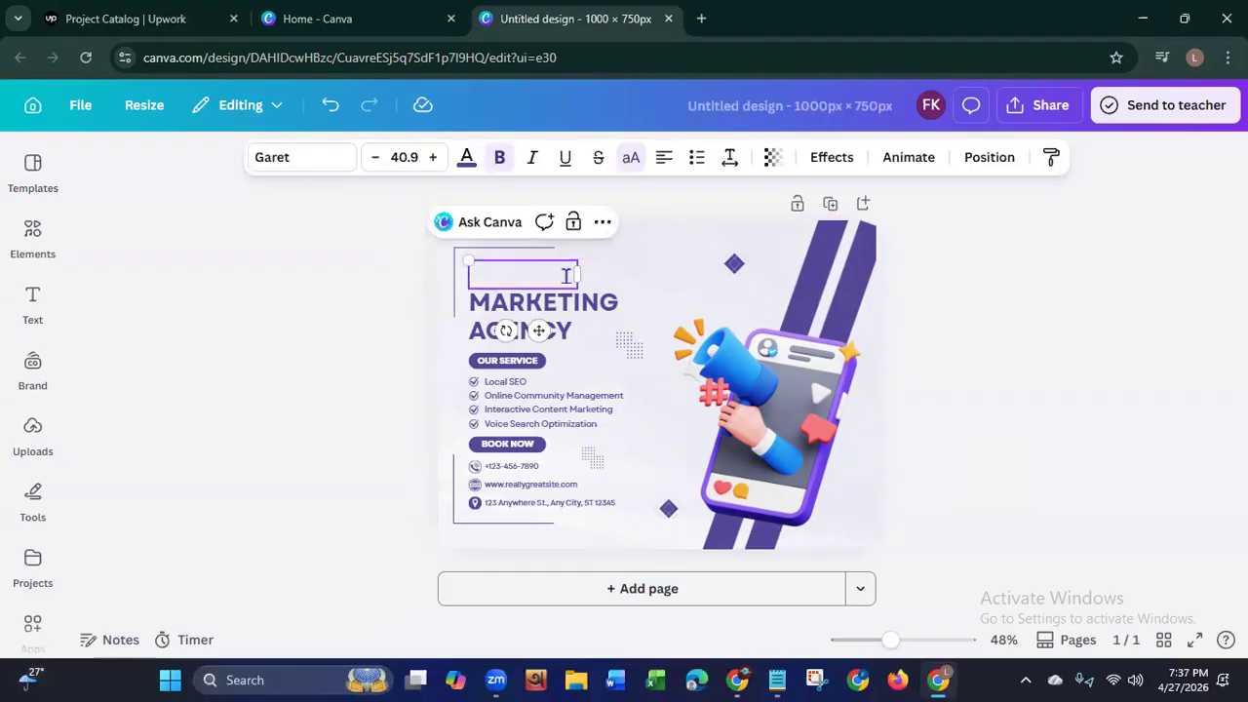
text(FACEB)
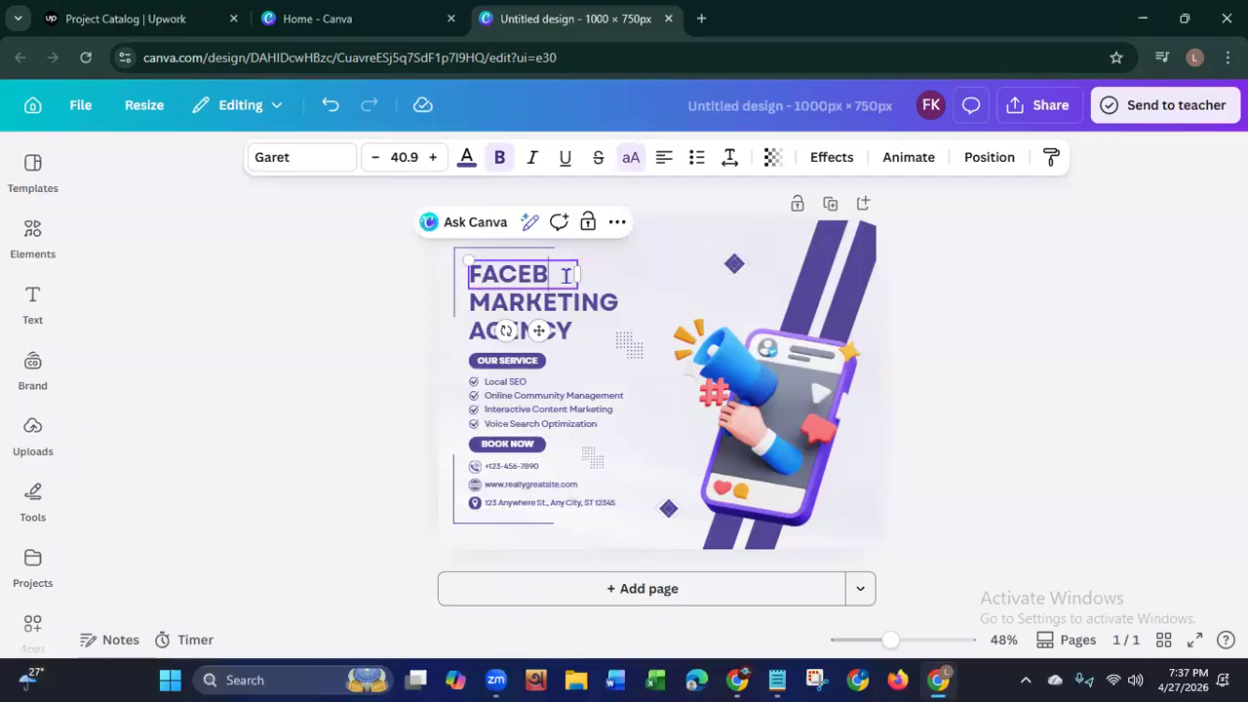
text(OOK)
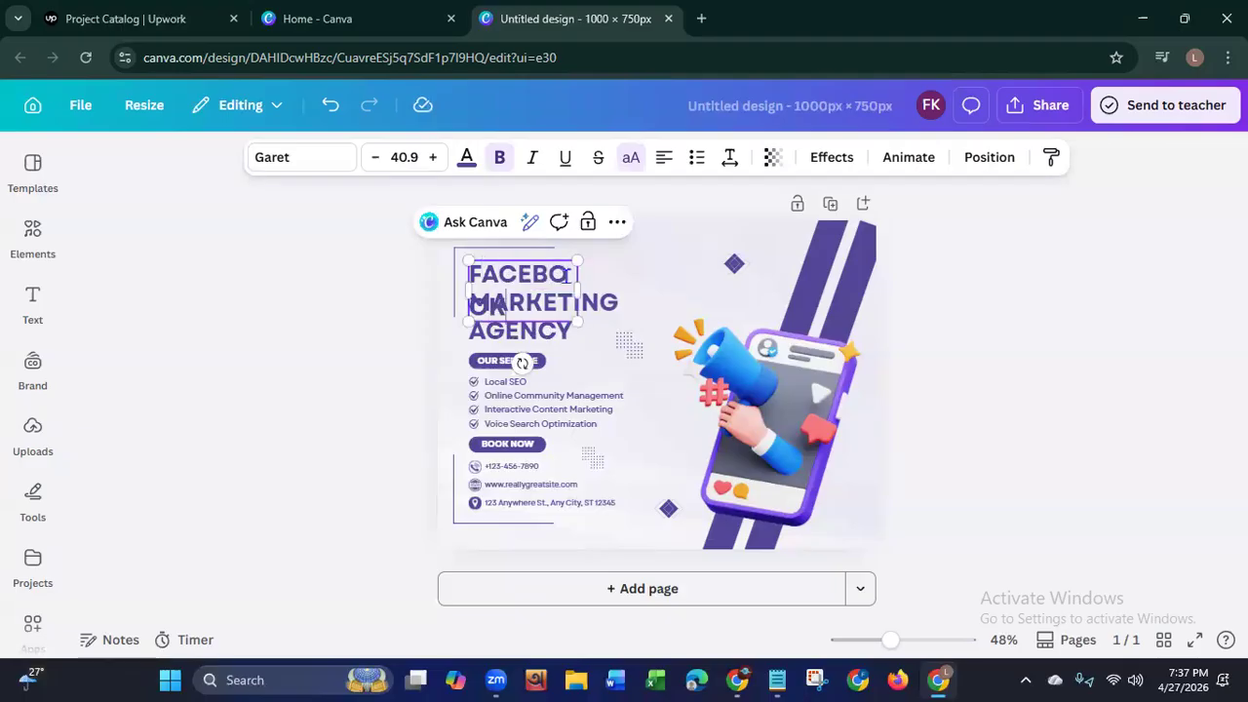
drag(579, 291, 624, 282)
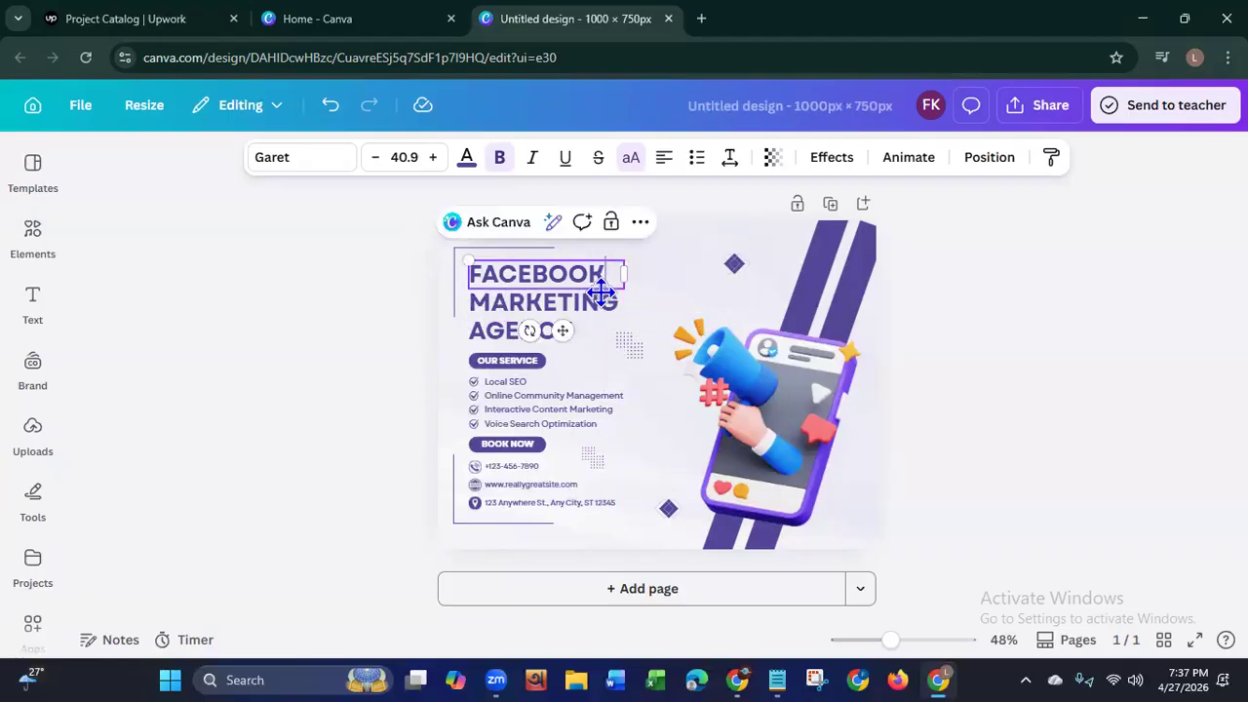
Step: Replace MARKETING with BUSINESS PAGE and widen the box so it fits one line
click(603, 299)
double_click(612, 302)
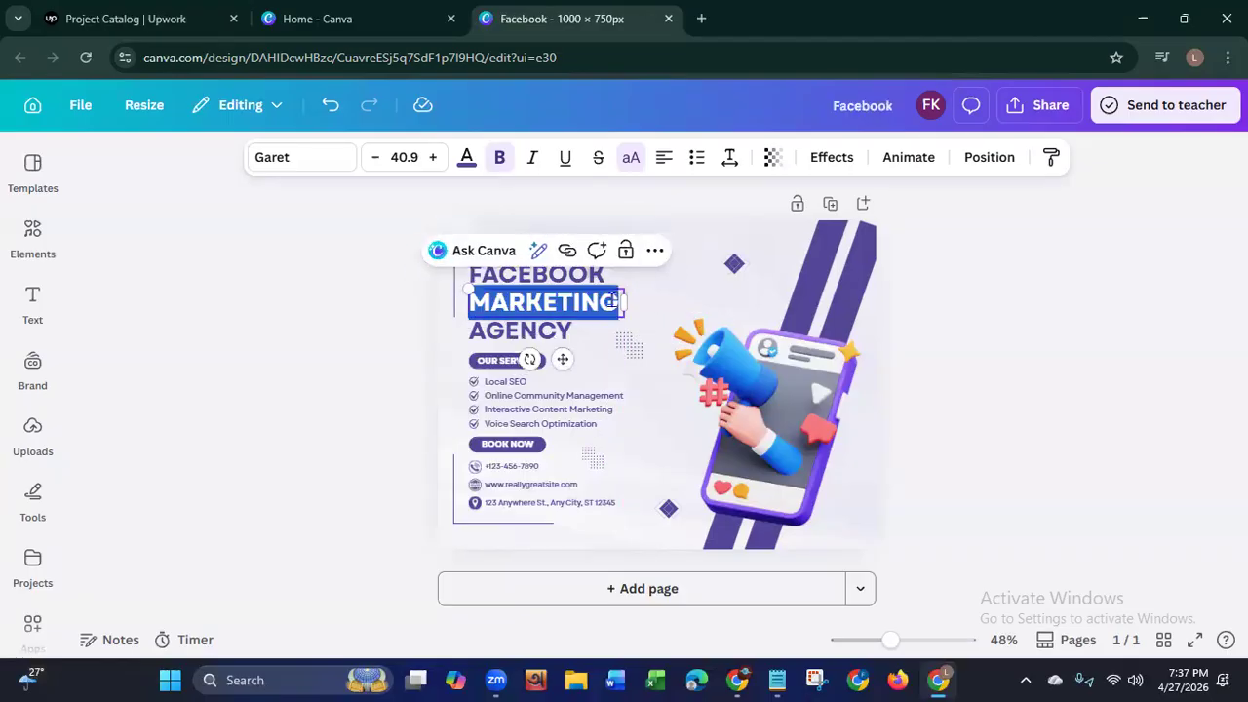
key(BackSpace)
text(BUSINESS)
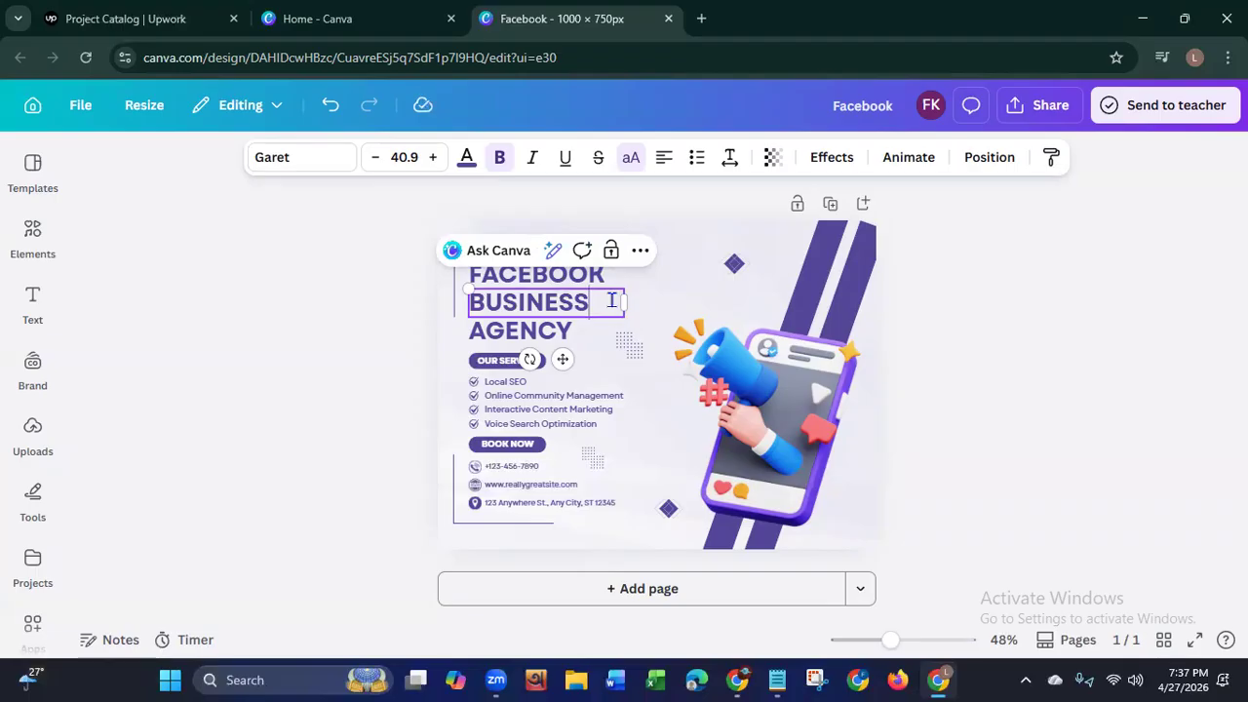
key(Return)
text(PAGE)
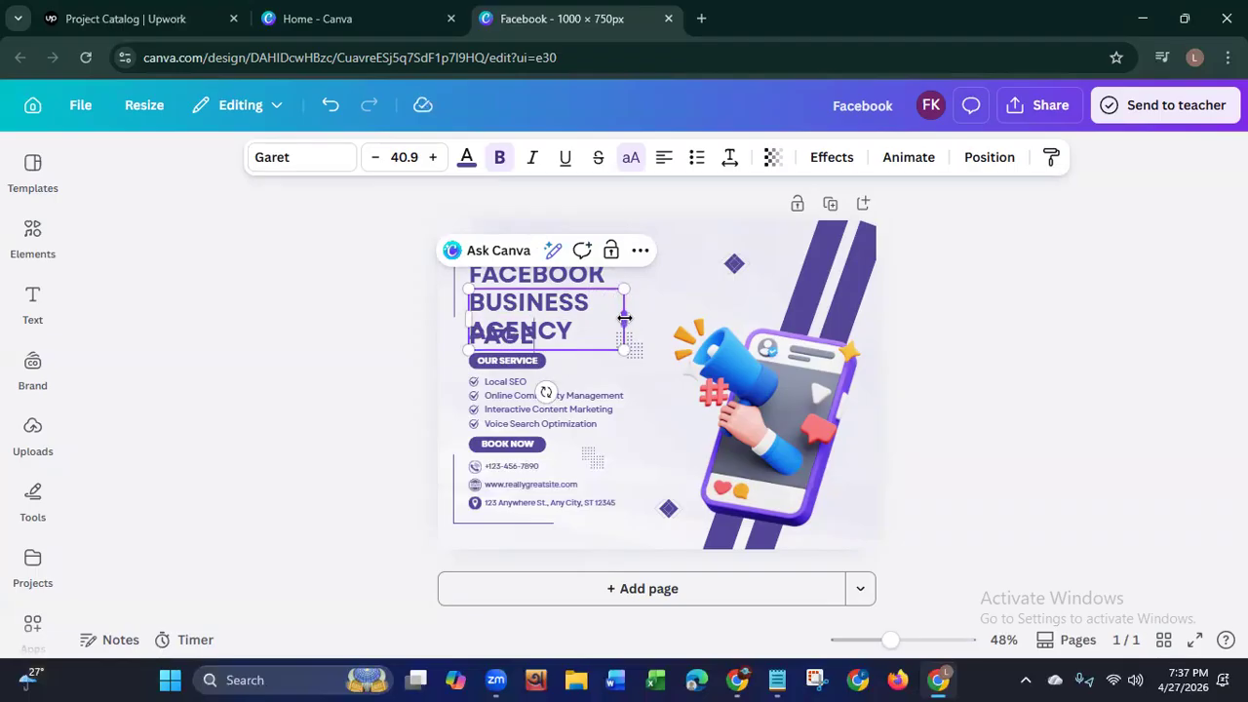
drag(625, 325, 669, 308)
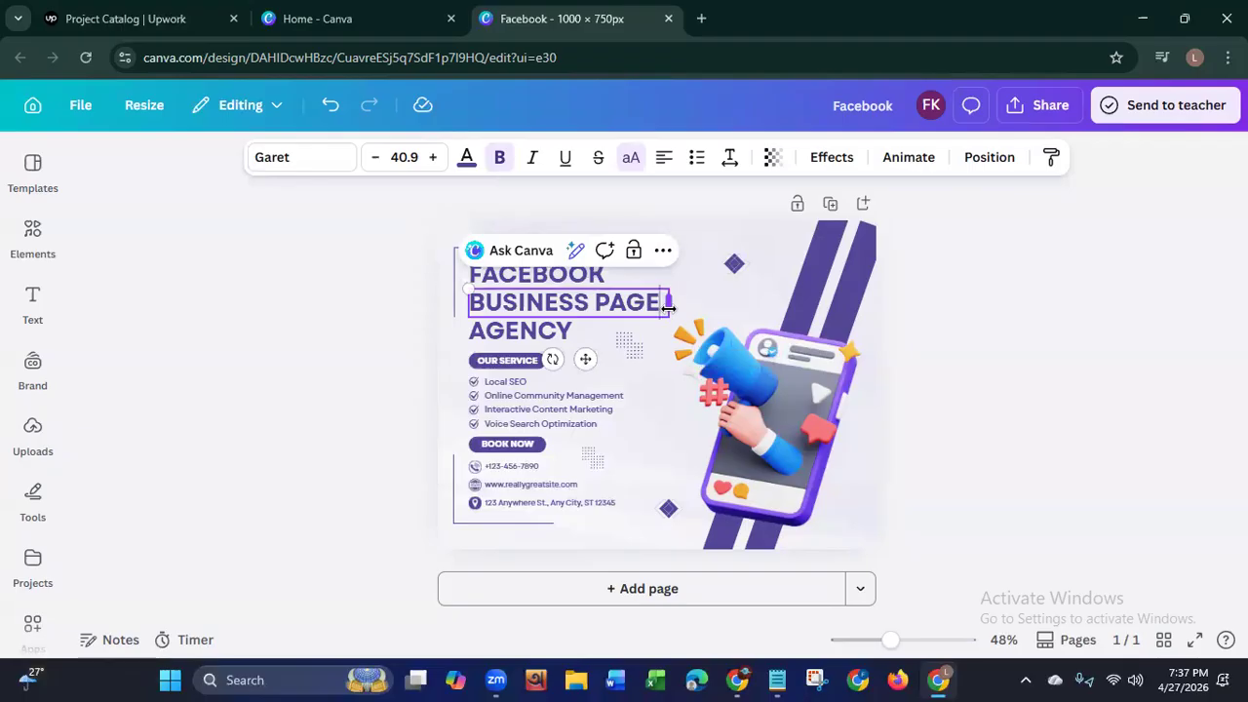
Step: Restore the accidentally deleted AGENCY box and start retyping it as SETUP
click(552, 343)
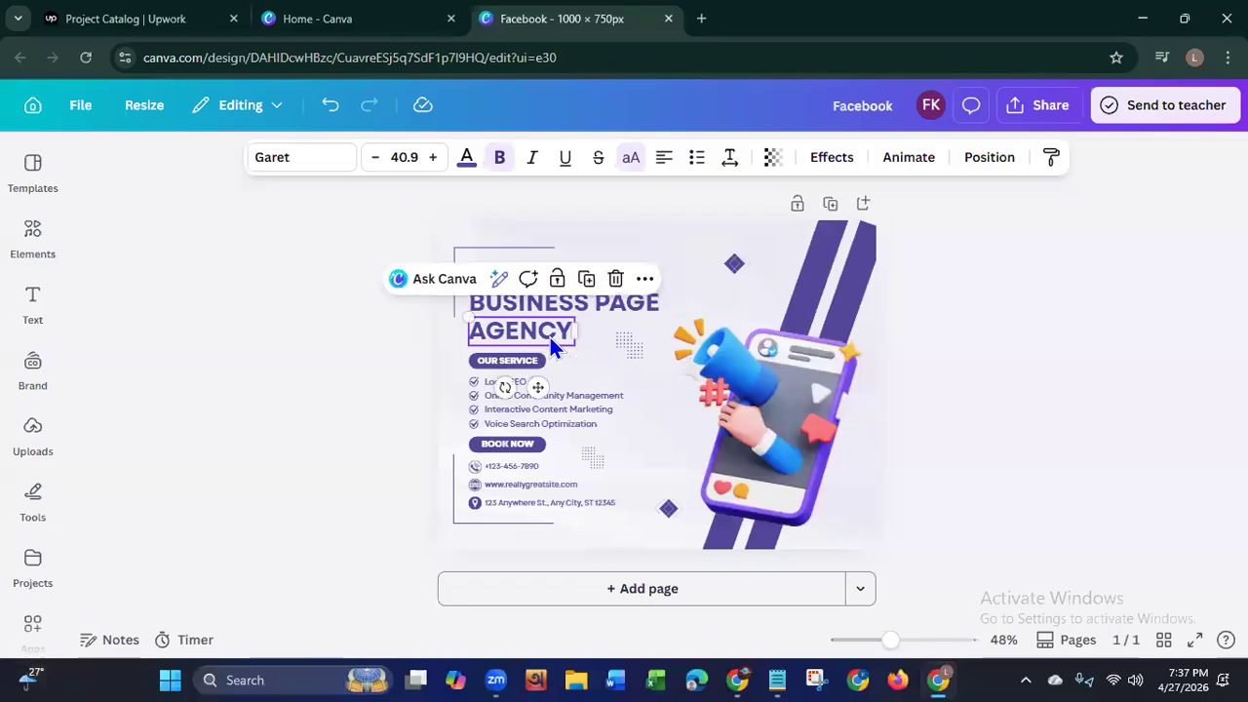
key(Delete)
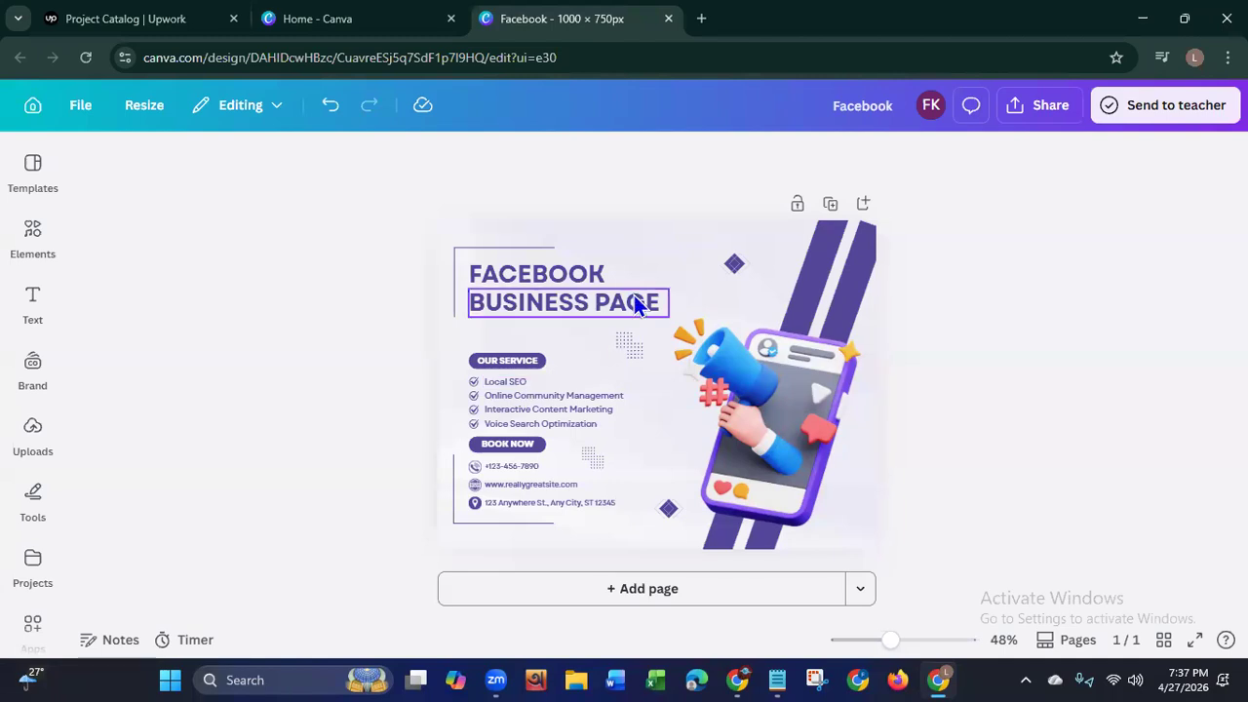
click(330, 104)
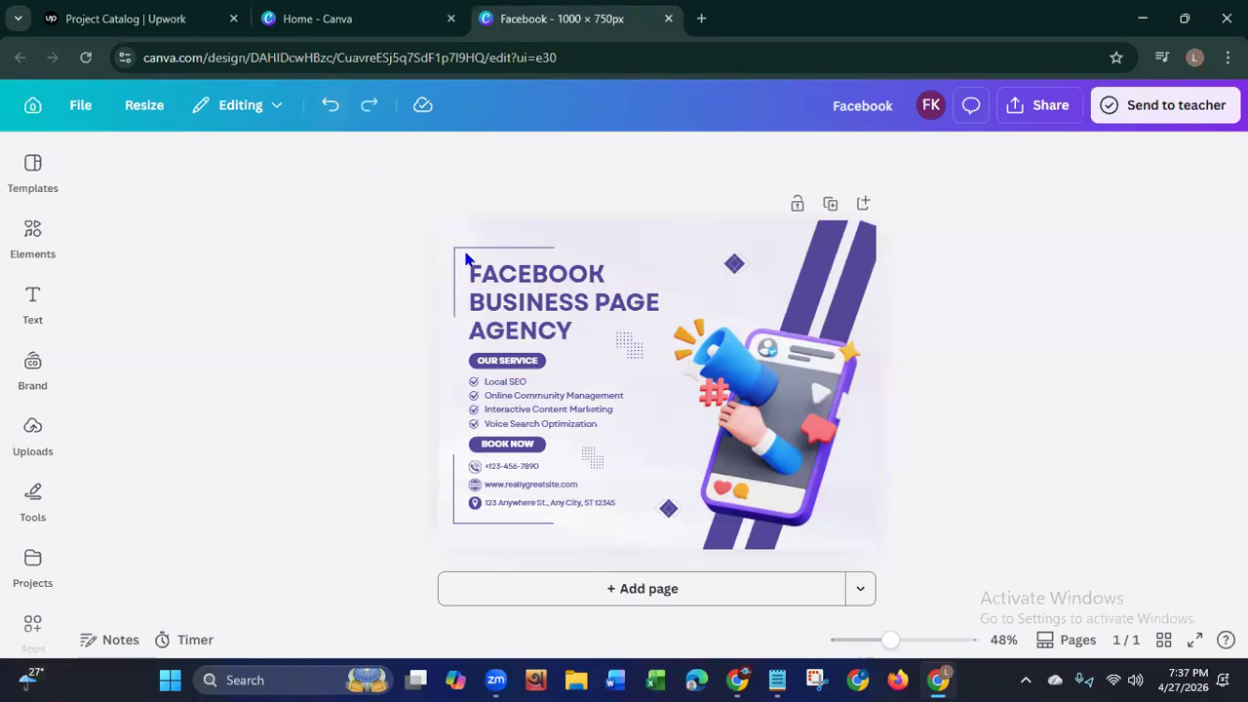
click(573, 334)
double_click(573, 331)
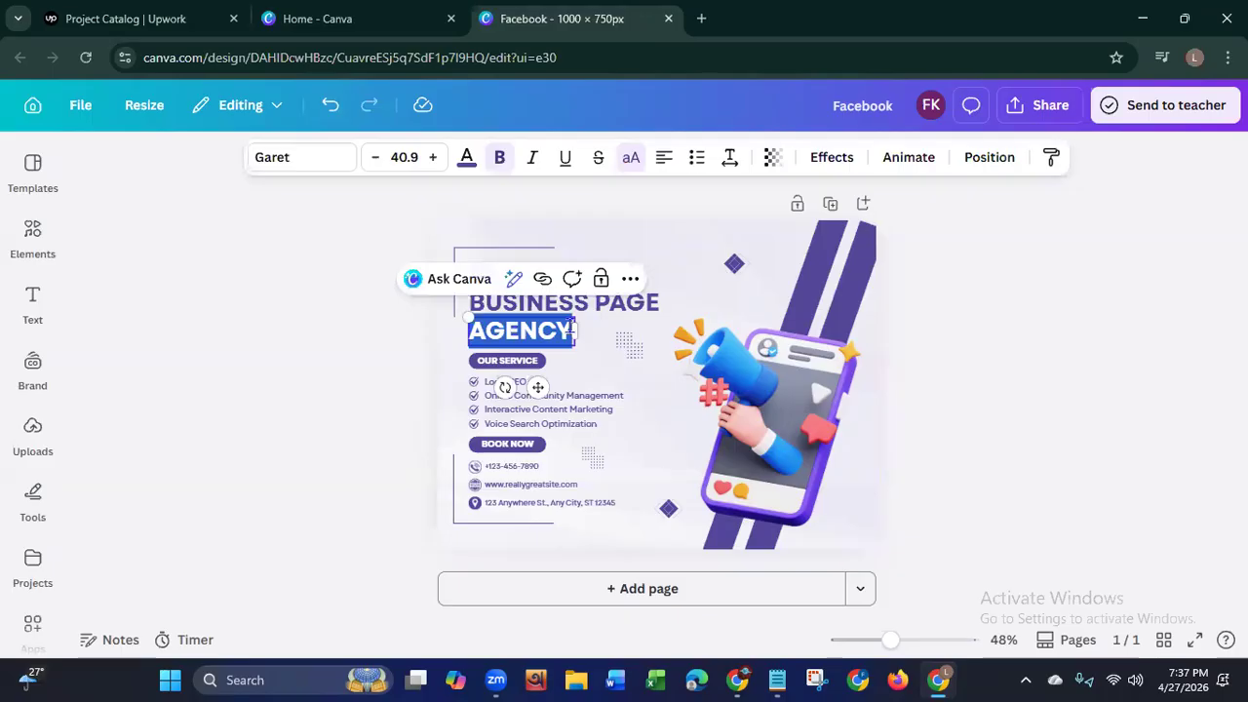
key(BackSpace)
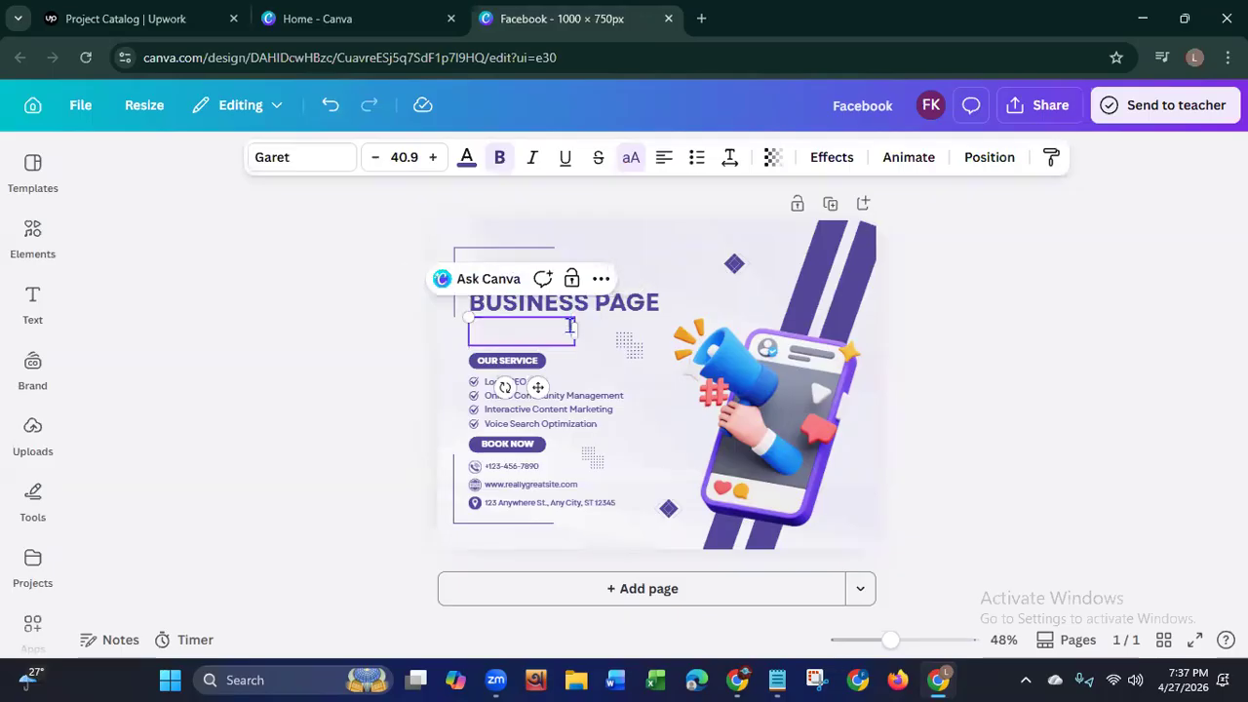
text(SE)
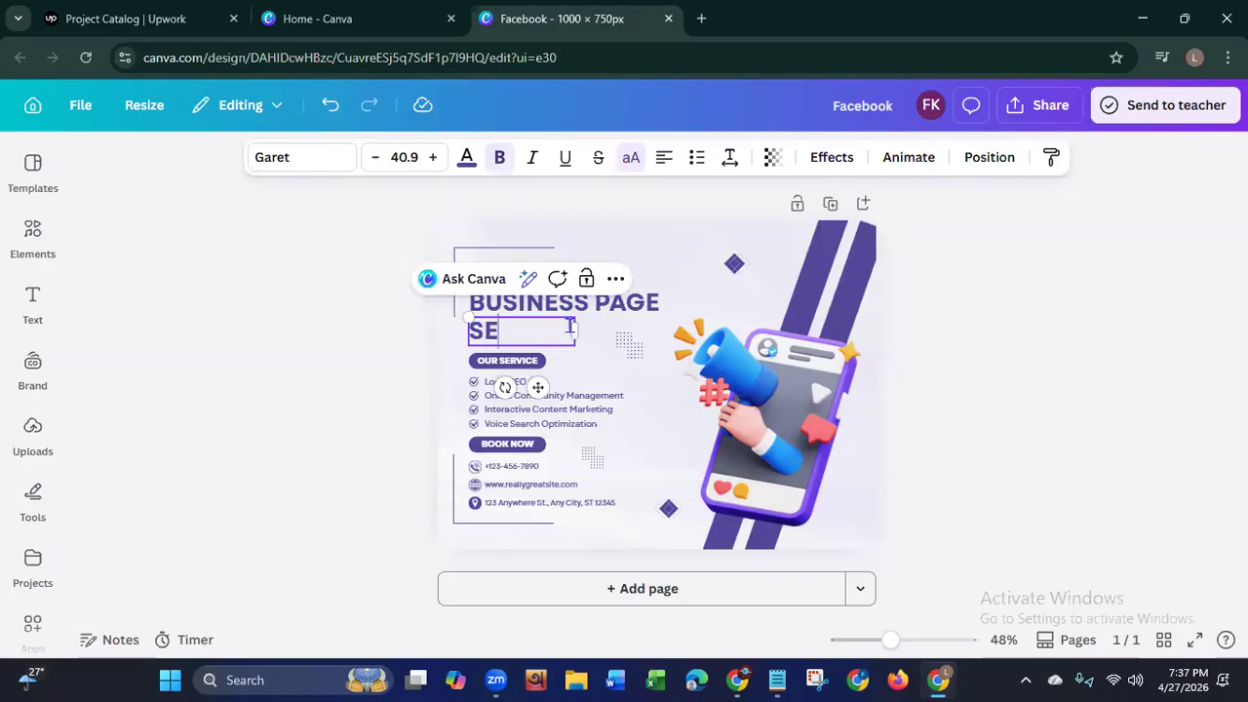
text(TUP)
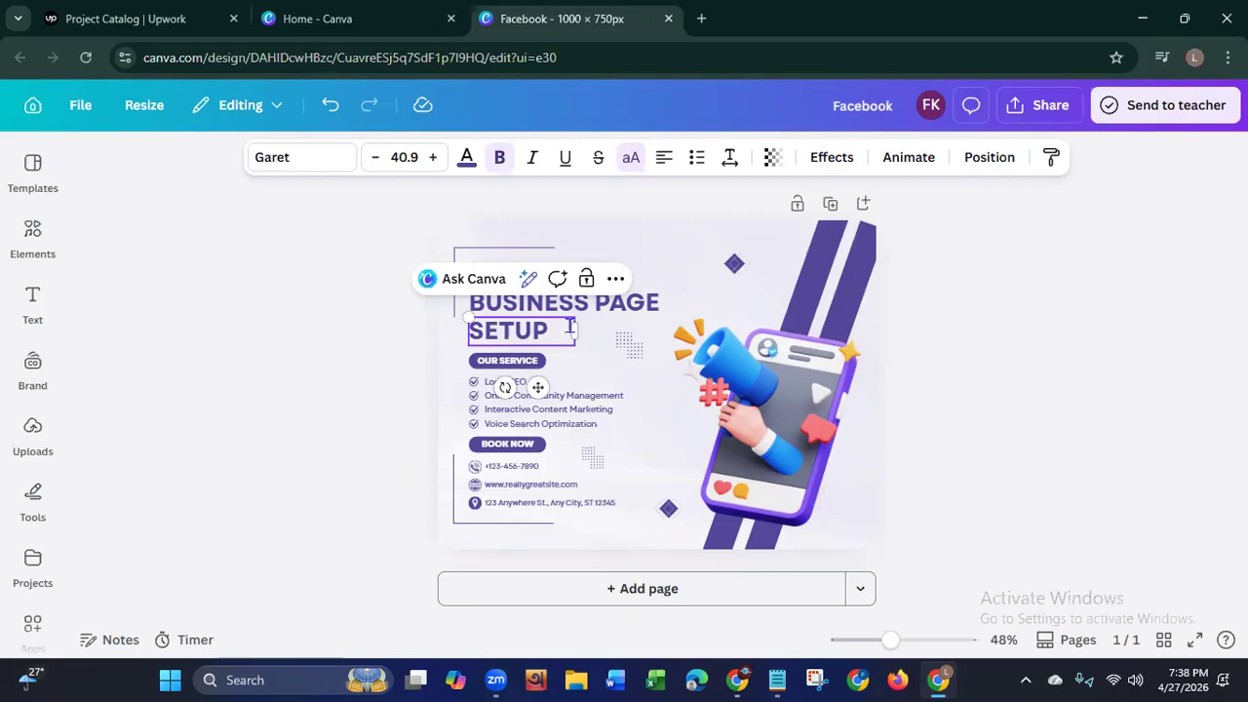
Step: Replace Local SEO with 'Page create' and Online Community Management with 'Page optimization'
click(383, 384)
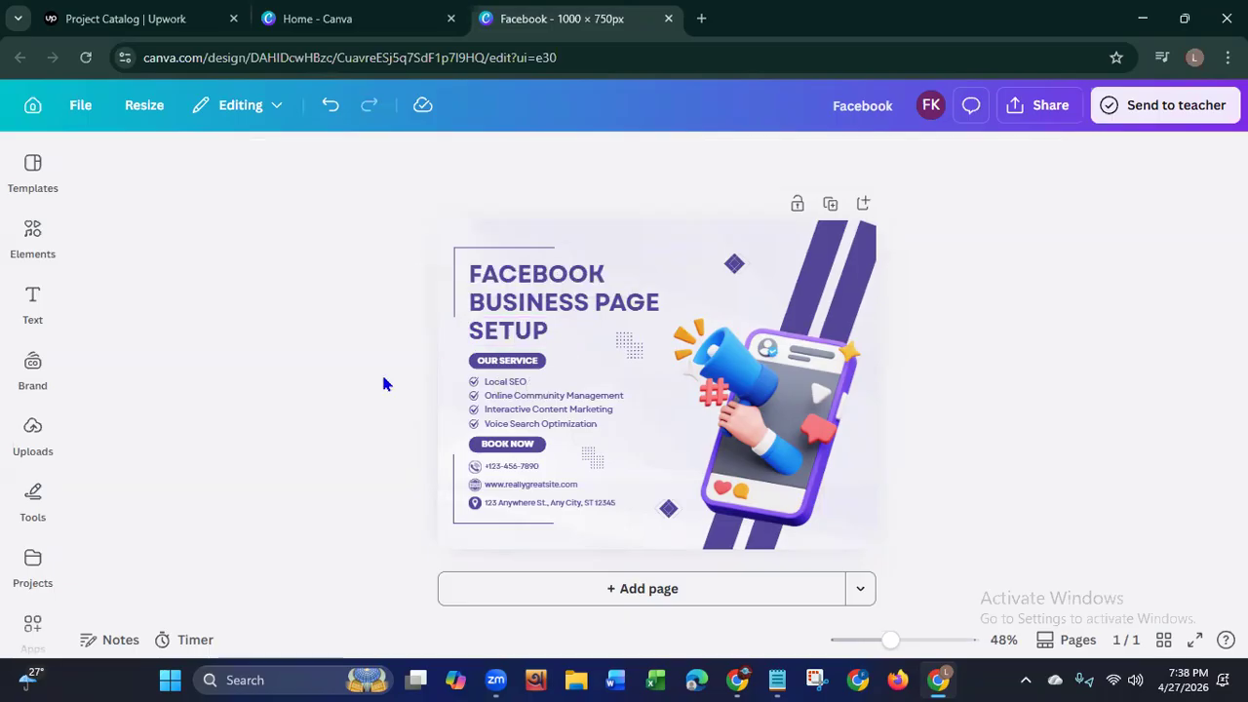
click(540, 386)
click(539, 384)
key(BackSpace)
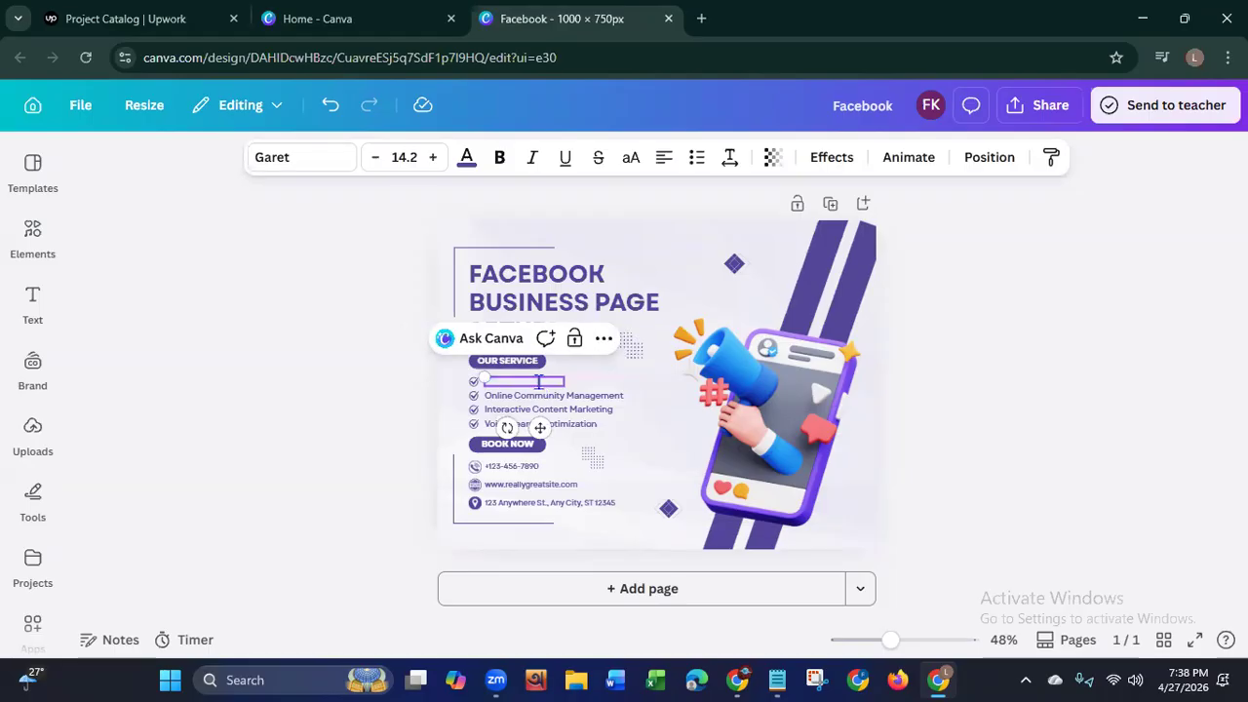
text(Page)
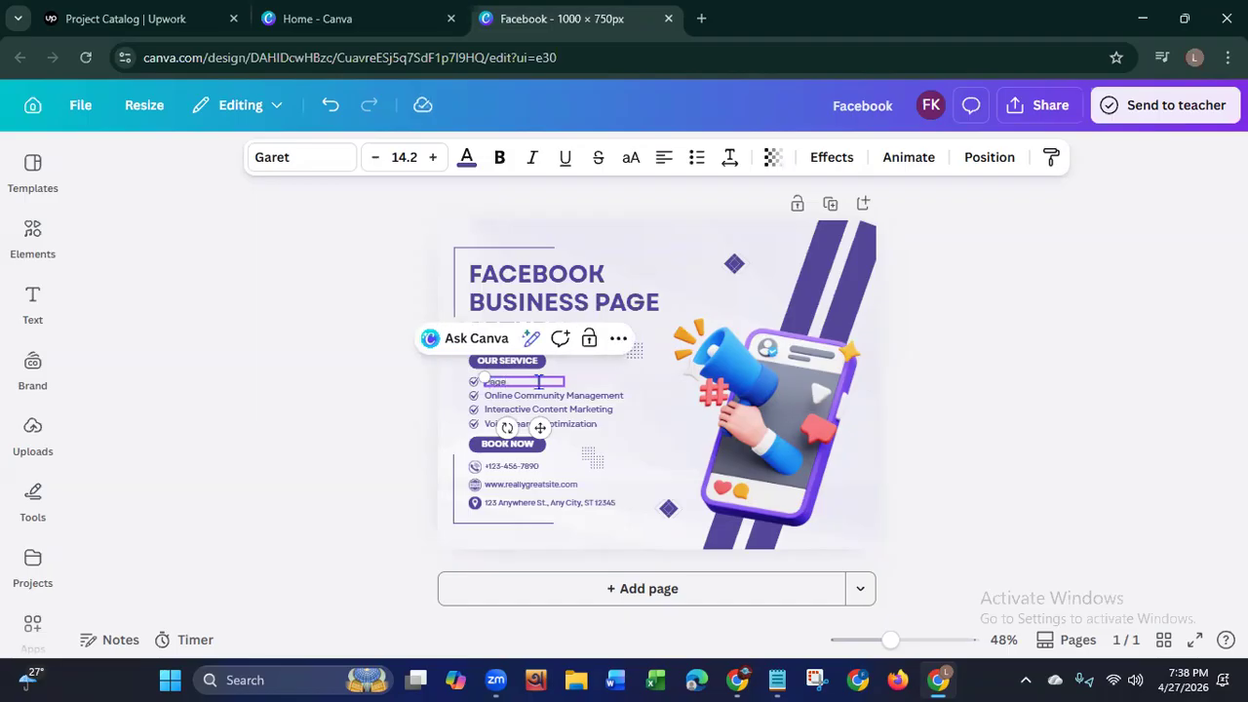
text( create)
click(599, 395)
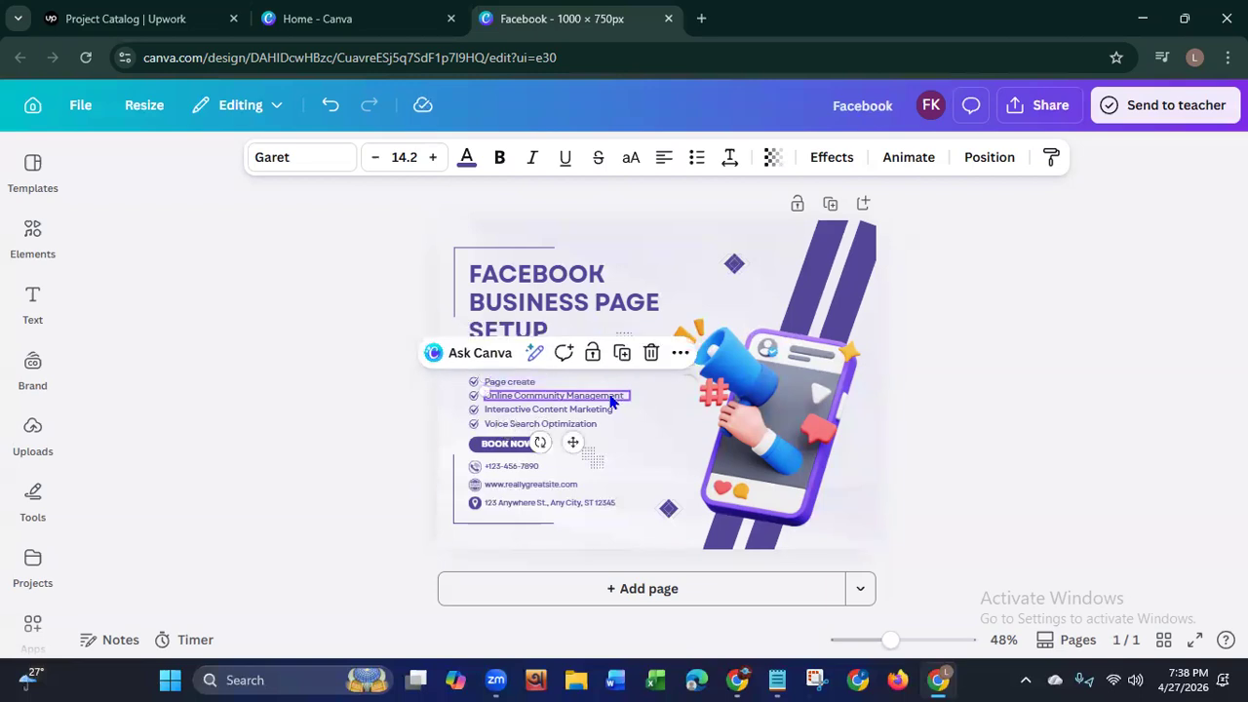
click(615, 395)
key(BackSpace)
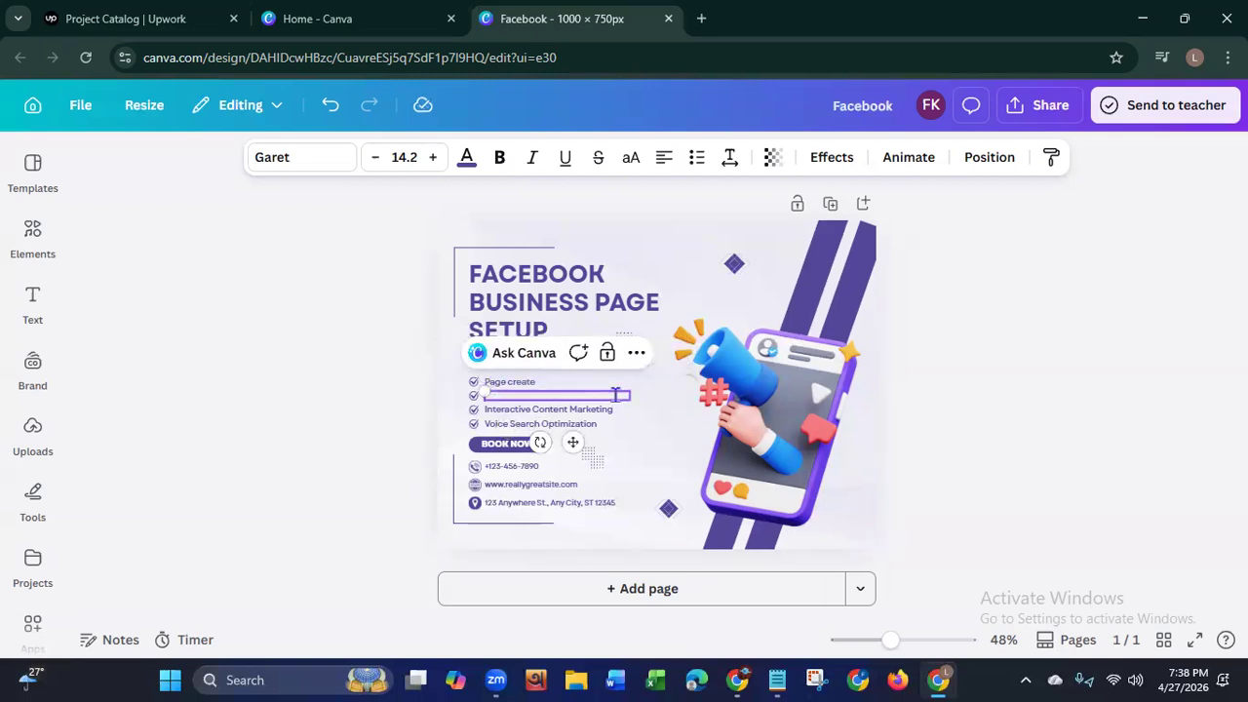
text(Page opti)
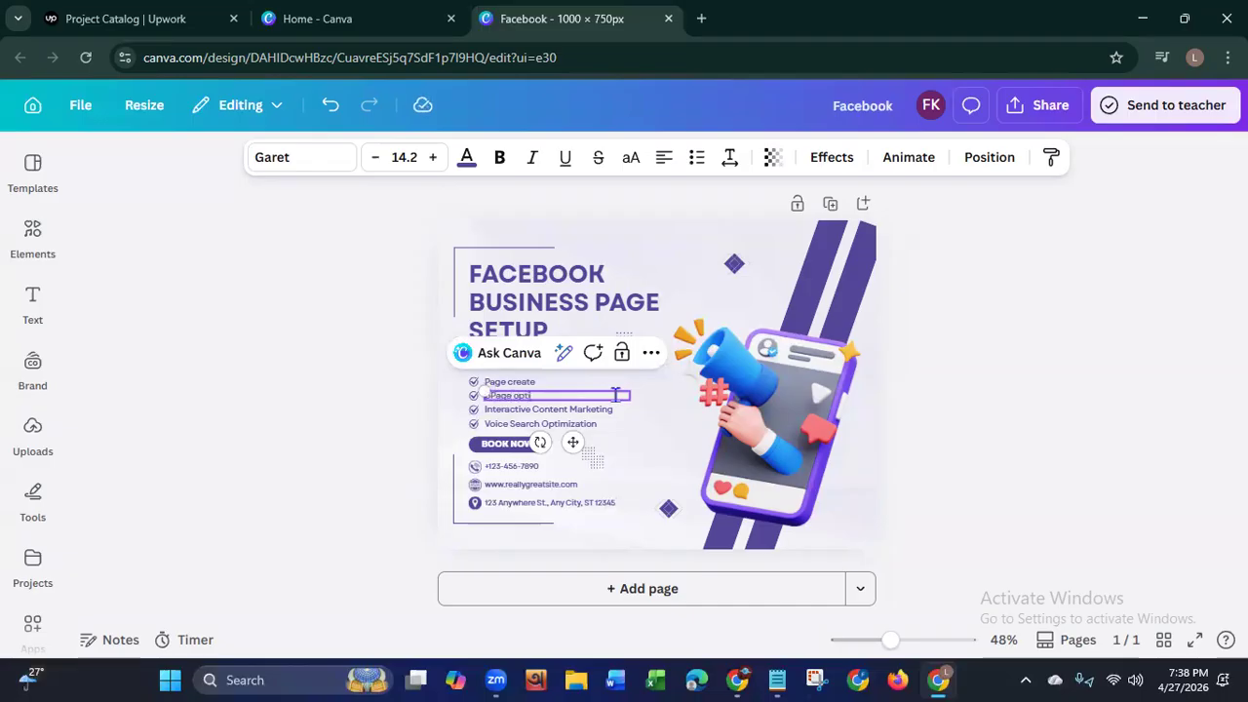
text(mization)
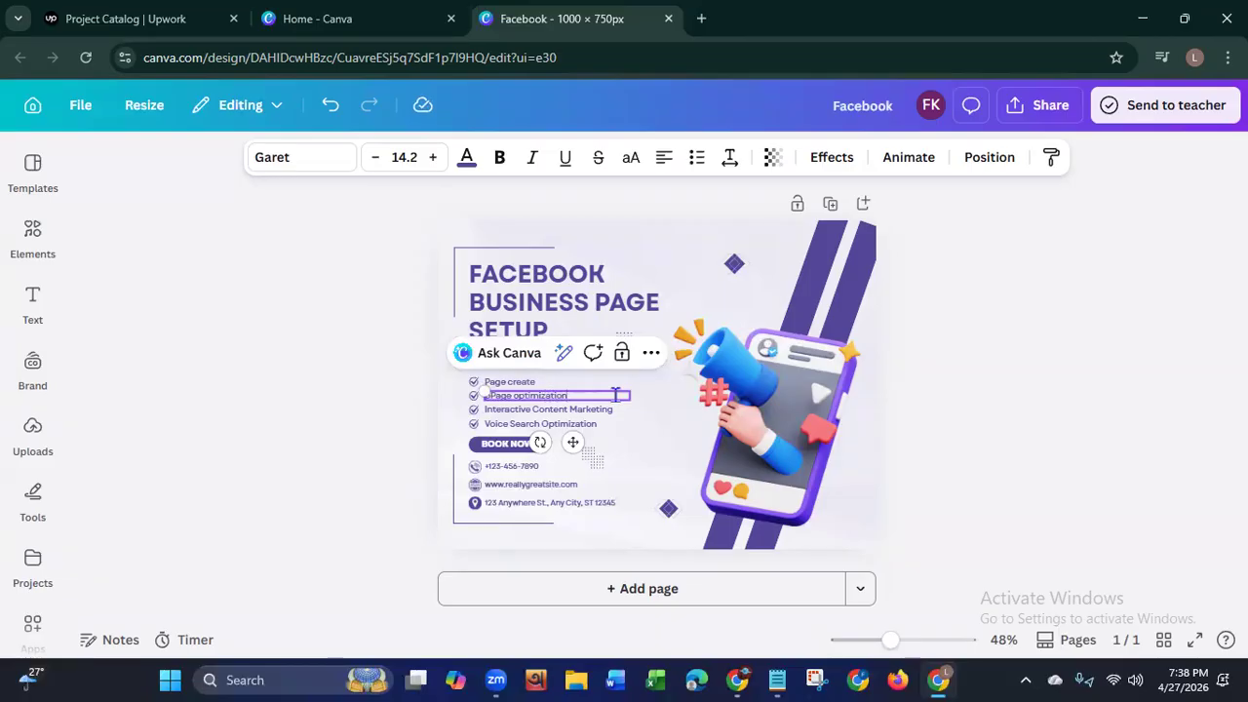
Step: Replace Interactive Content Marketing with 'Logo and banner design'
click(618, 409)
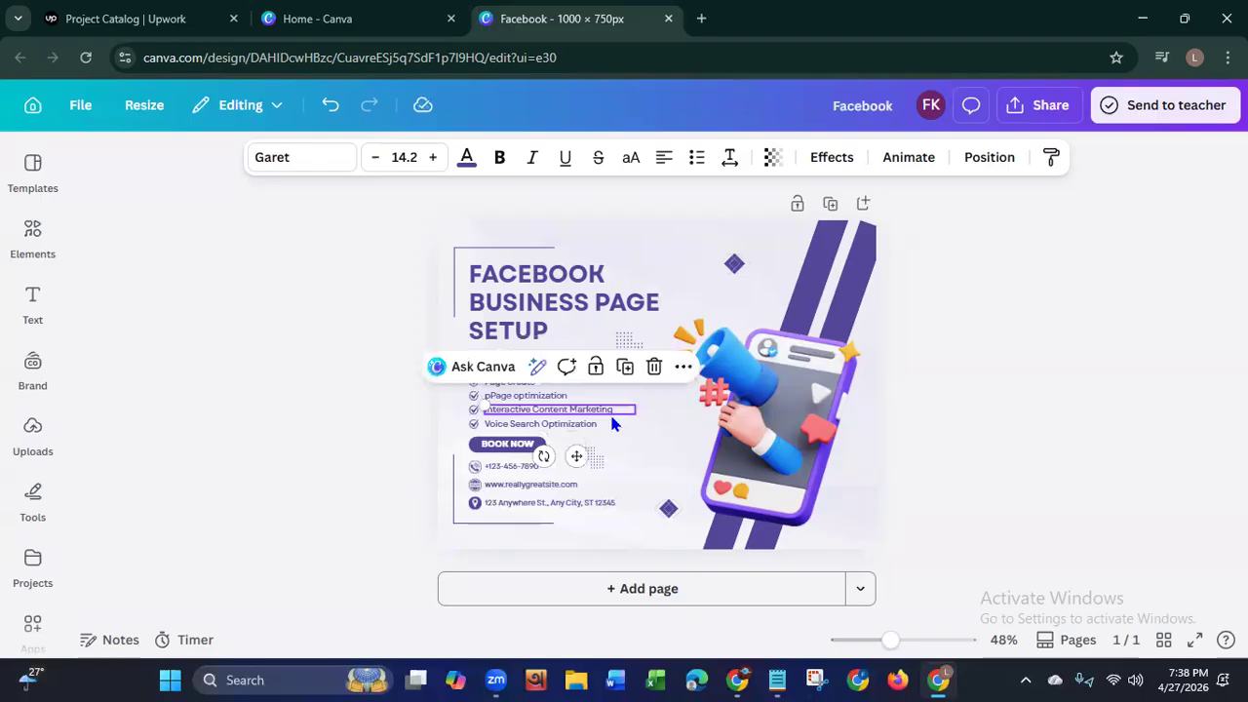
click(619, 409)
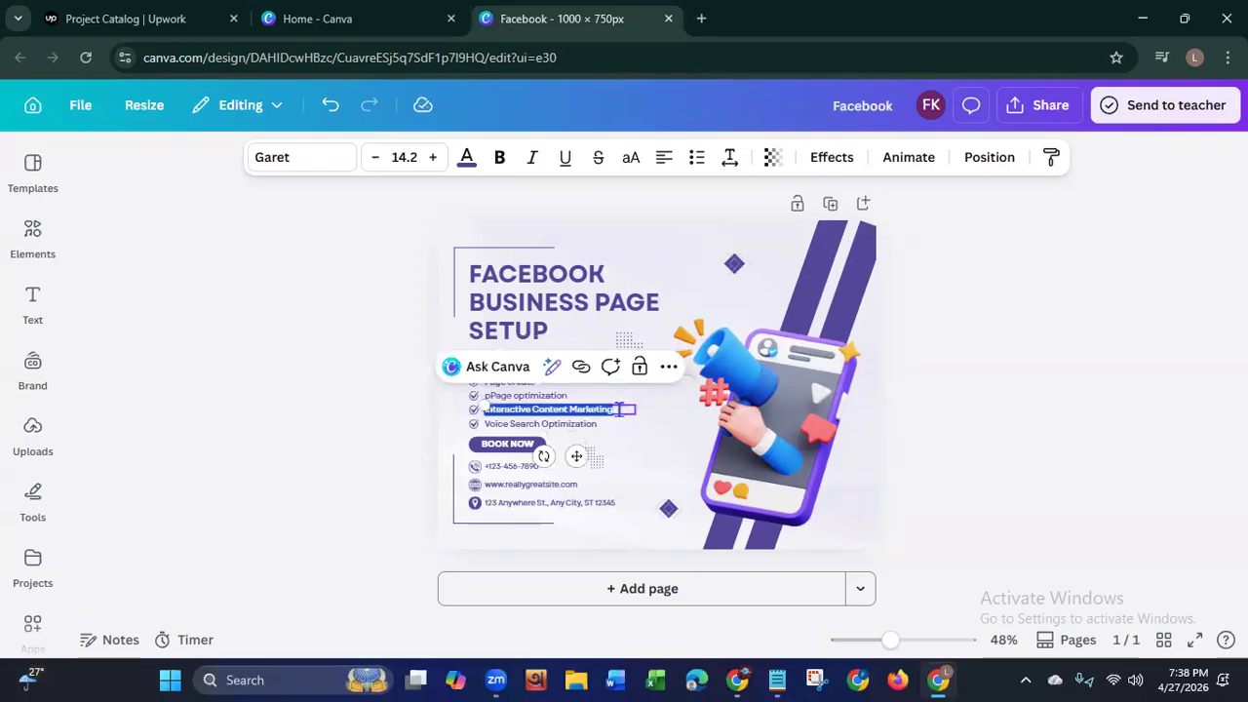
key(BackSpace)
text(Logo)
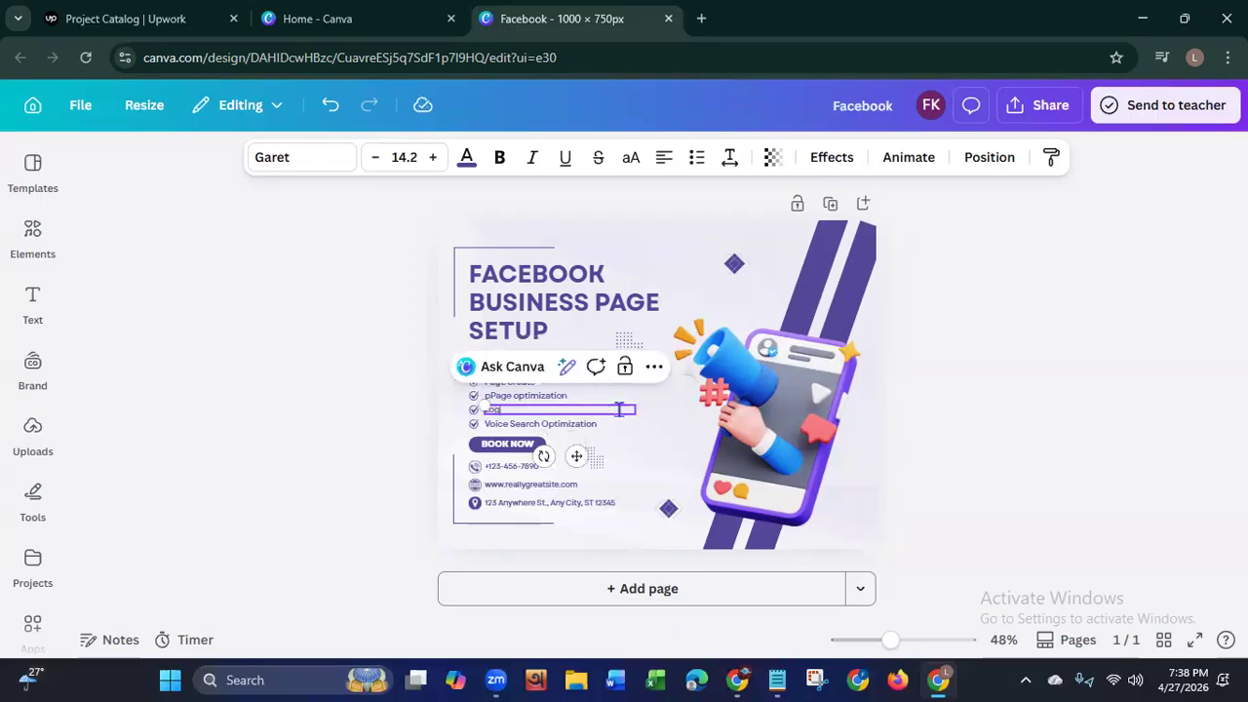
text( Desig)
text(n)
text( and)
click(536, 409)
key(BackSpace)
key(BackSpace)
key(BackSpace)
key(BackSpace)
key(BackSpace)
key(BackSpace)
key(BackSpace)
text(banner design)
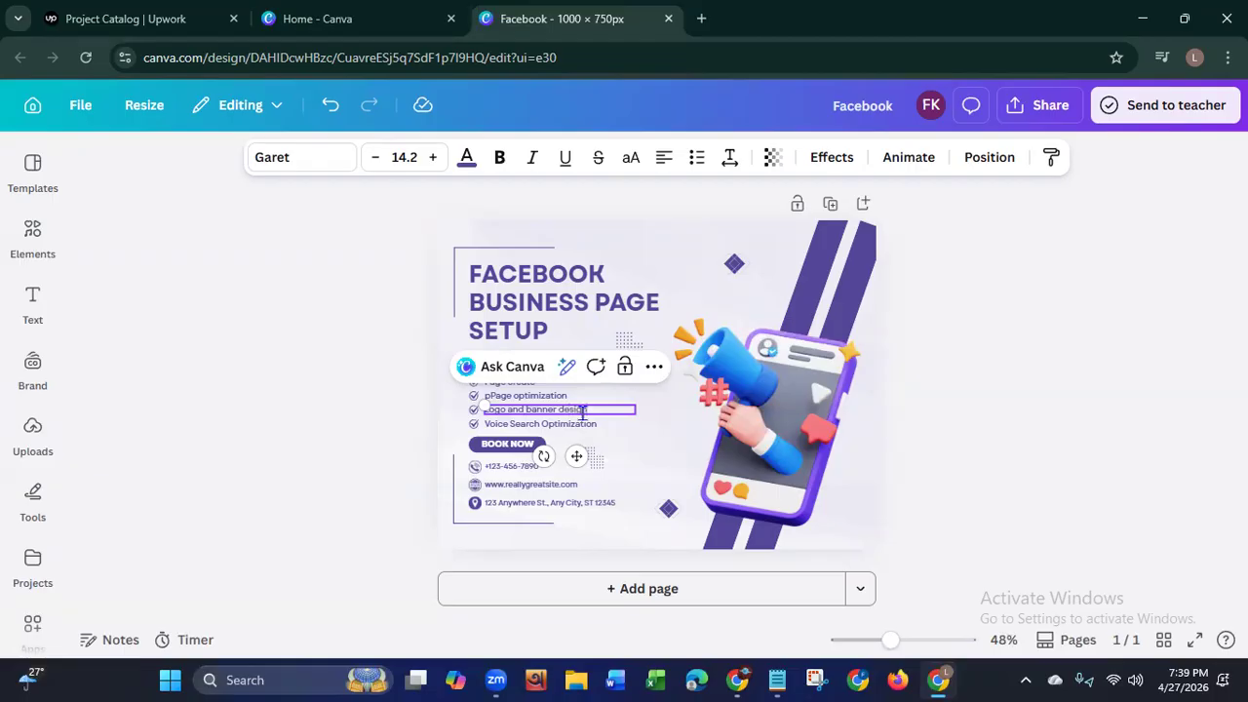
Step: Replace Voice Search Optimization with 'On-time delivery' and deselect the text
click(597, 425)
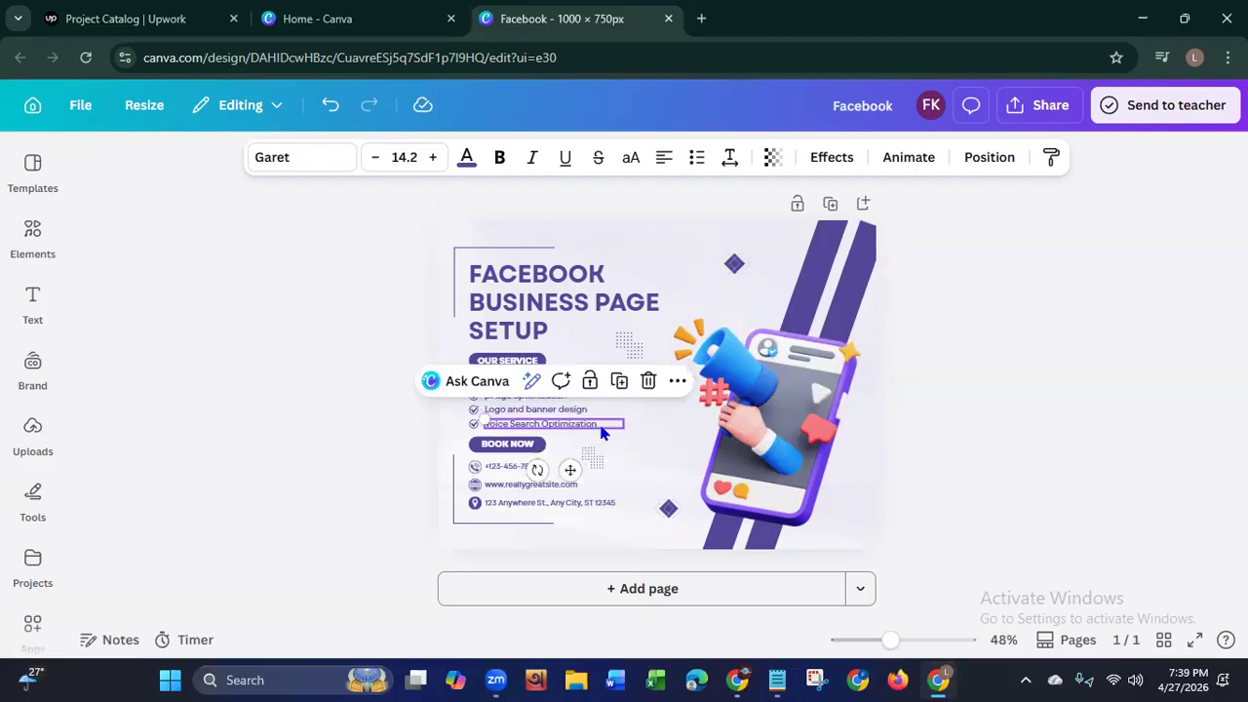
double_click(601, 425)
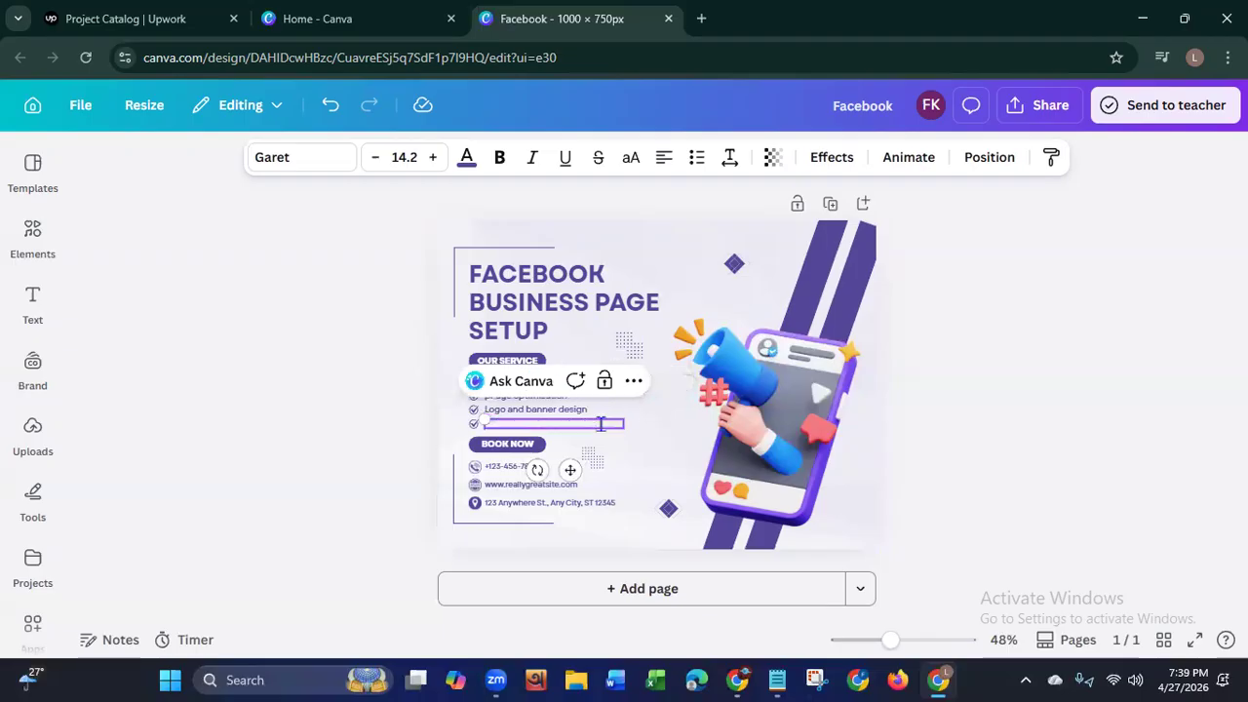
text(Sn)
text(-time)
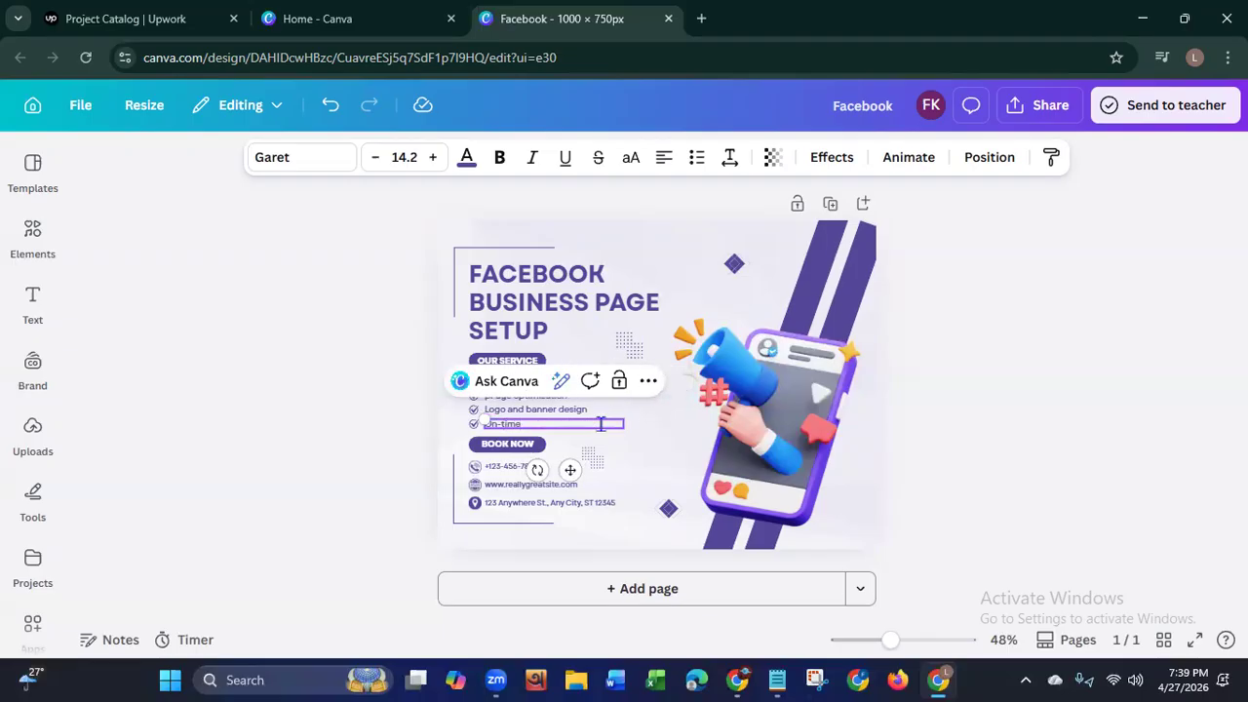
text( delivary)
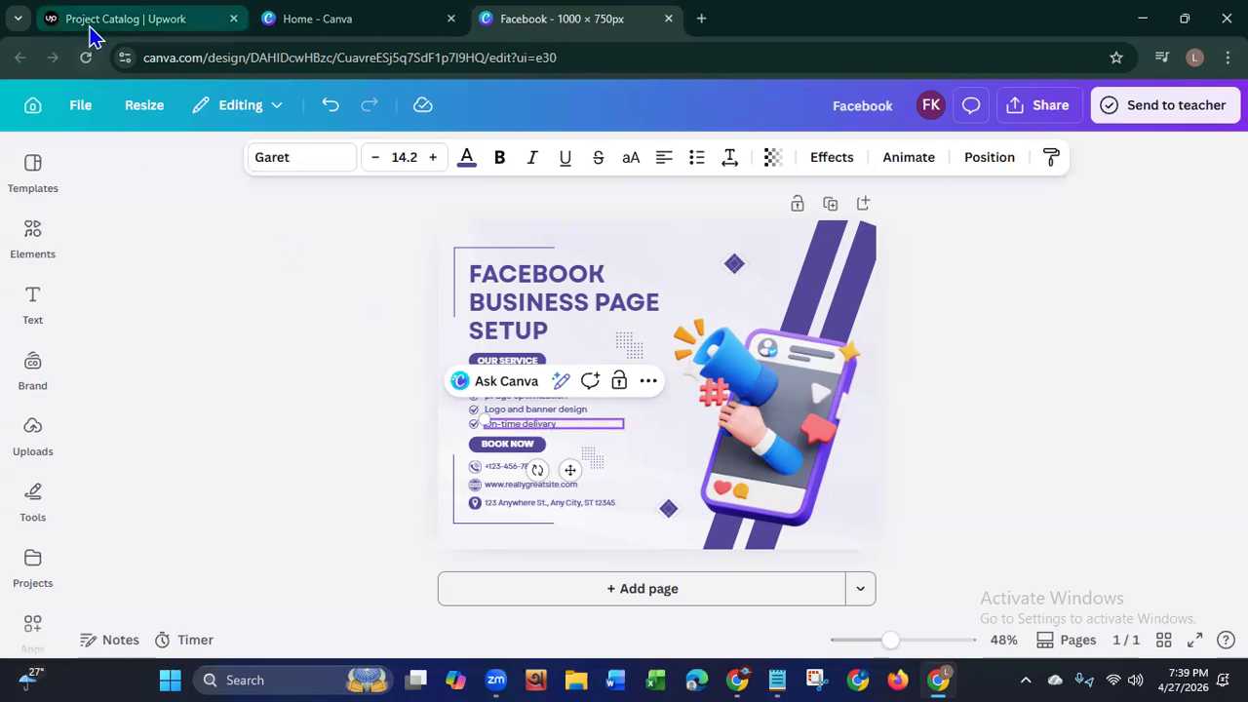
click(302, 362)
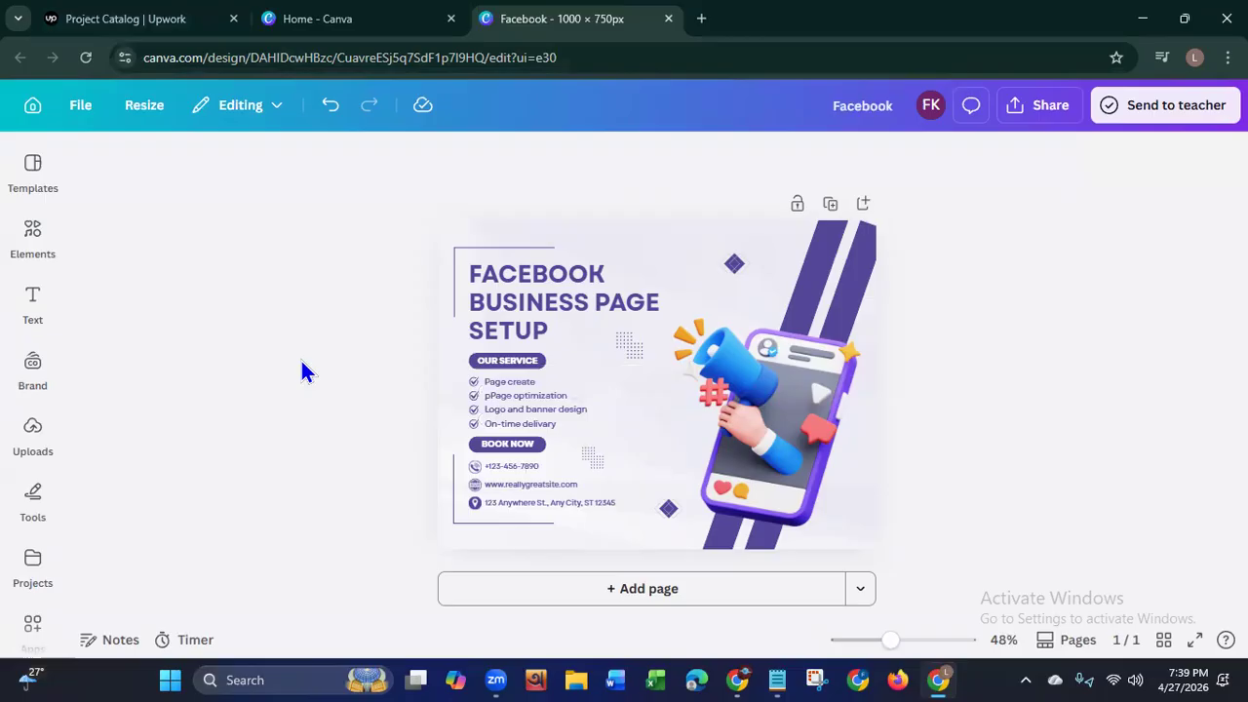
Step: Correct the spelling of the On-time delivery service line
click(541, 426)
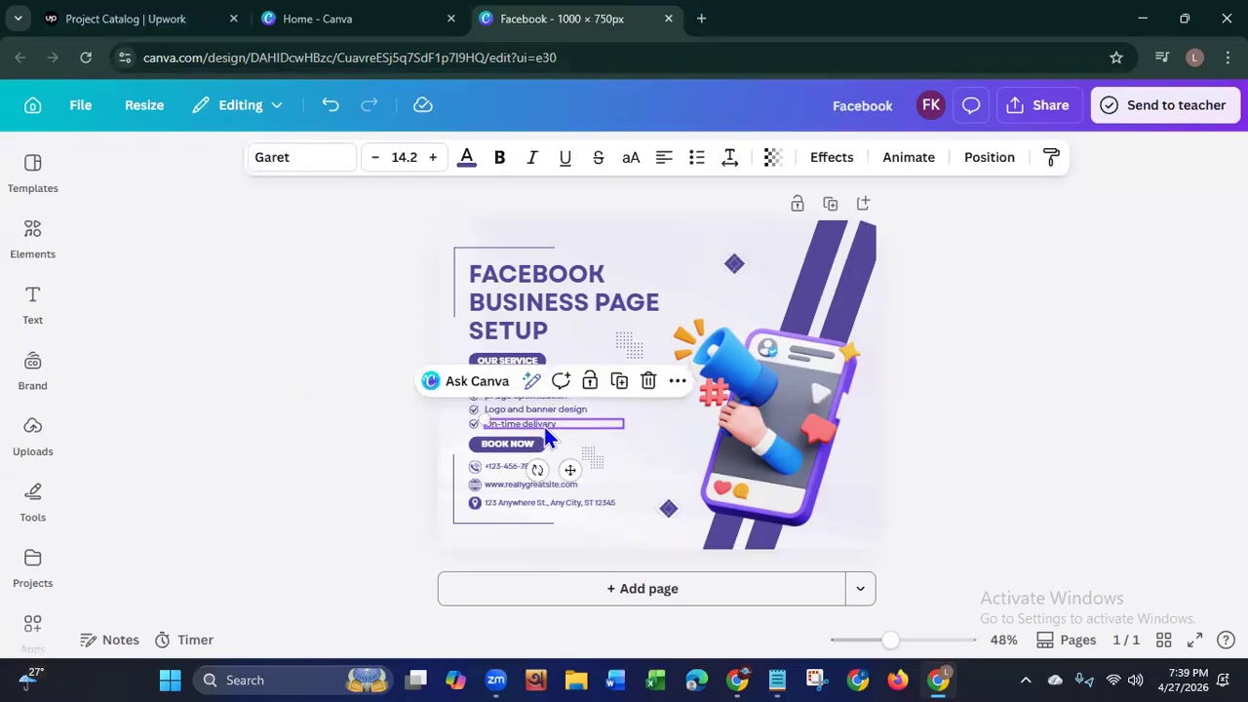
click(544, 426)
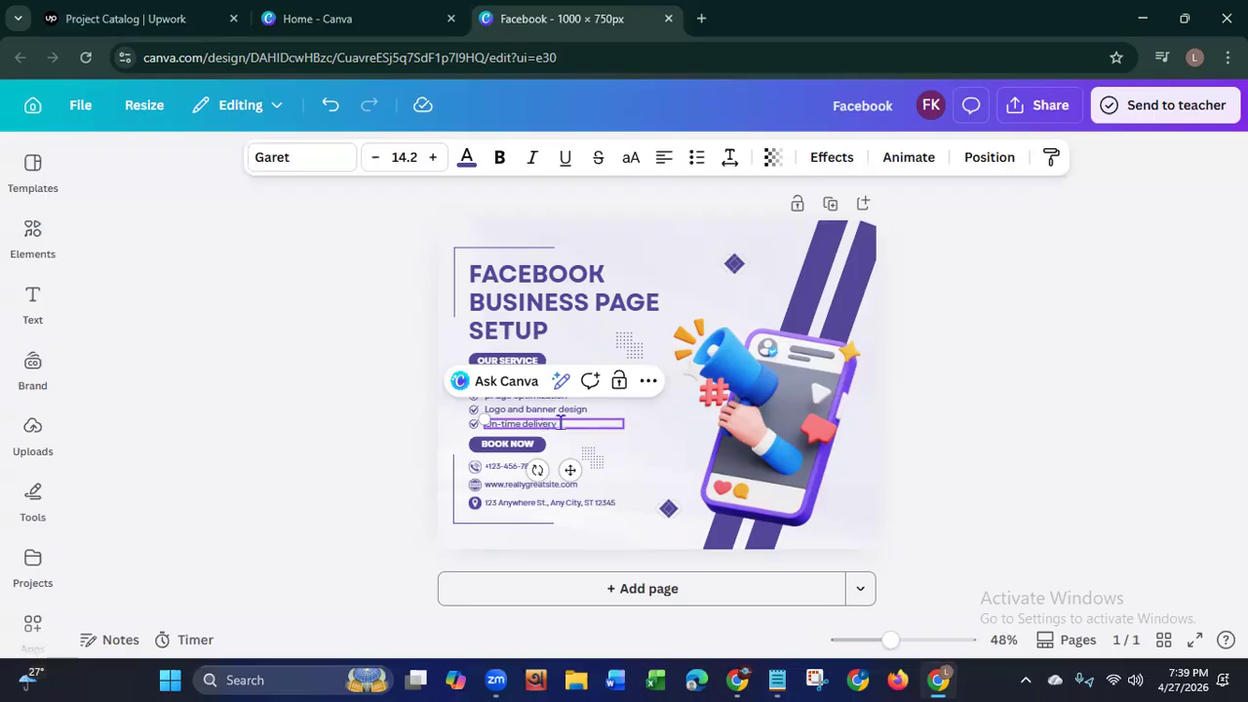
click(523, 299)
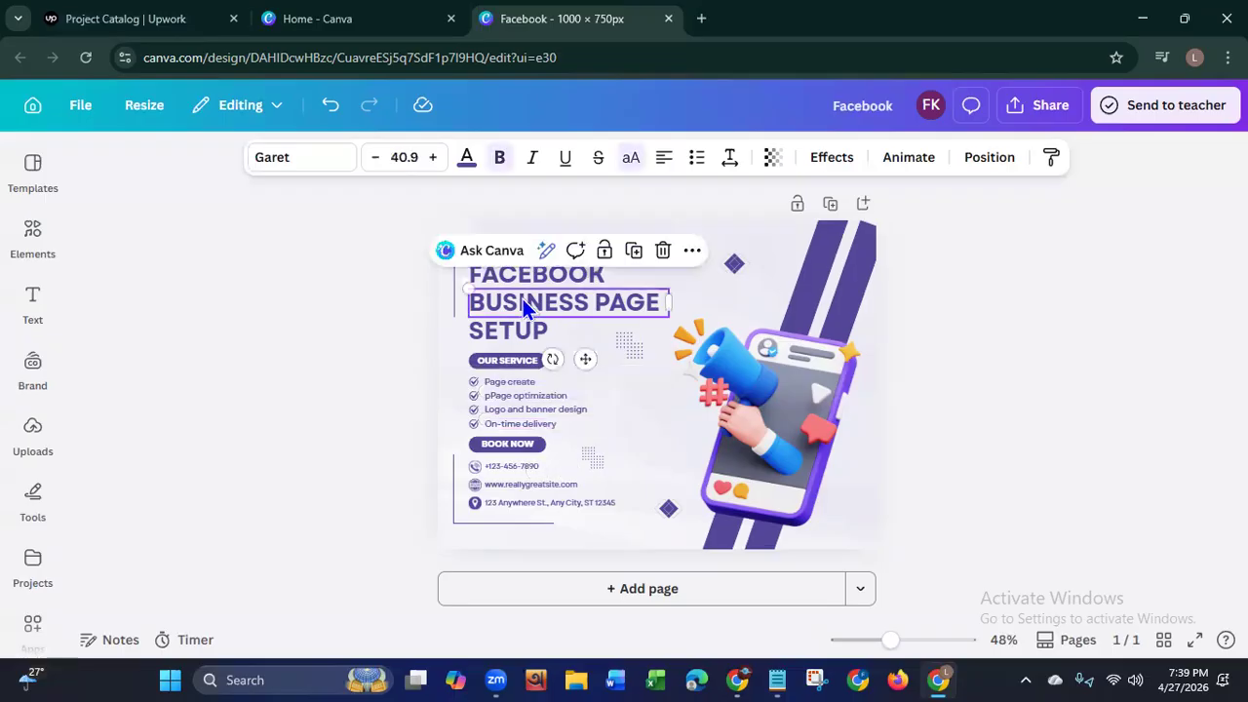
click(352, 369)
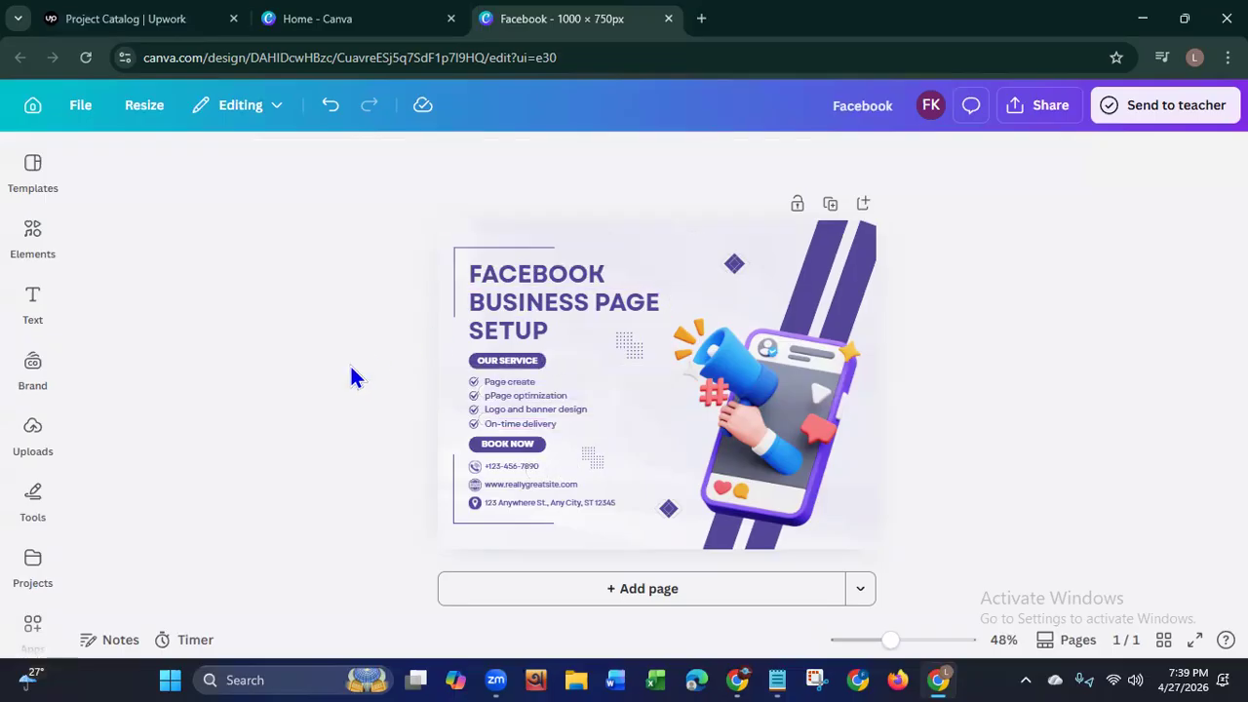
Step: Delete the phone, website and address text and the phone and location icons
click(515, 472)
click(519, 483)
drag(518, 482, 525, 507)
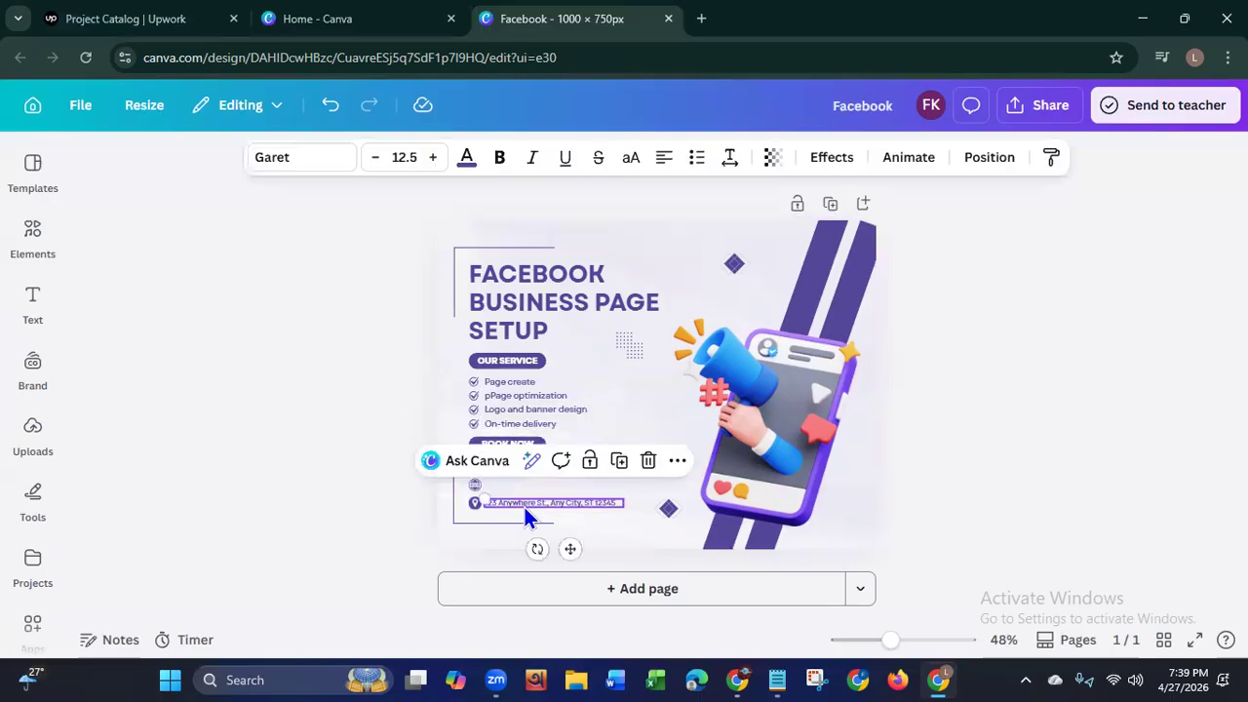
key(Delete)
click(478, 470)
drag(479, 470, 476, 487)
key(Delete)
click(475, 503)
key(Delete)
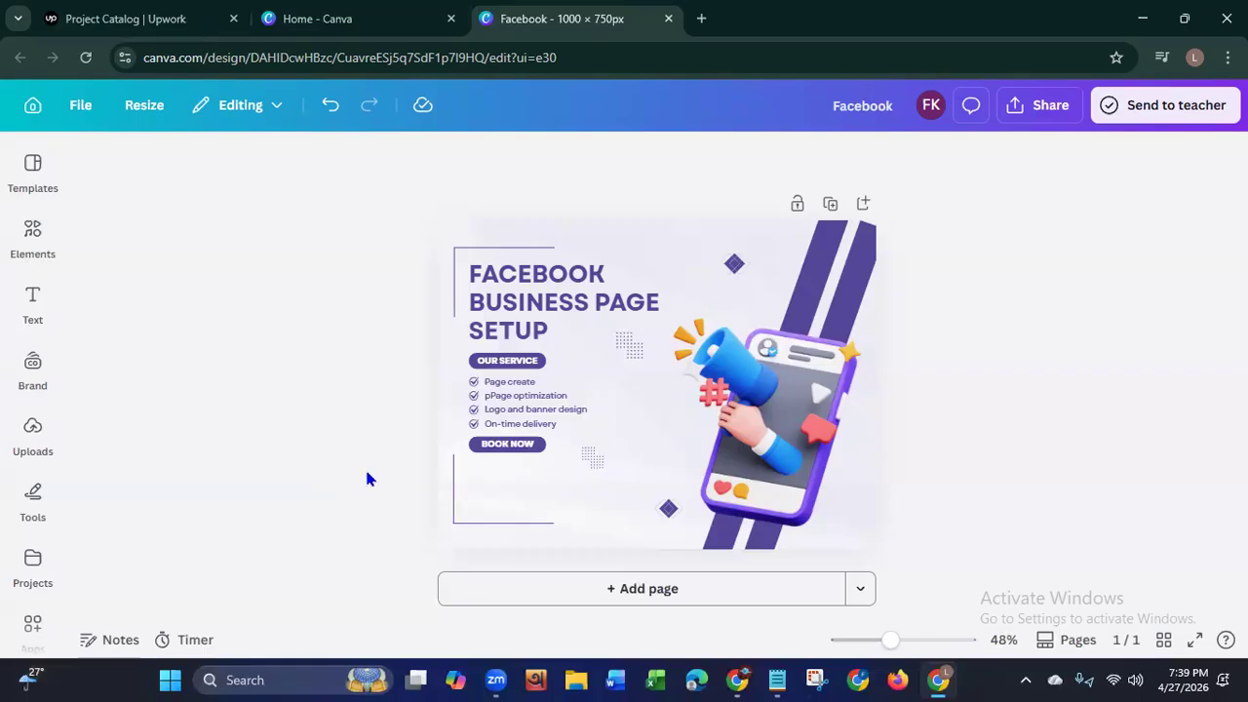
Step: Move the BOOK NOW text and its purple button shape lower on the flyer
click(504, 446)
drag(522, 489, 517, 535)
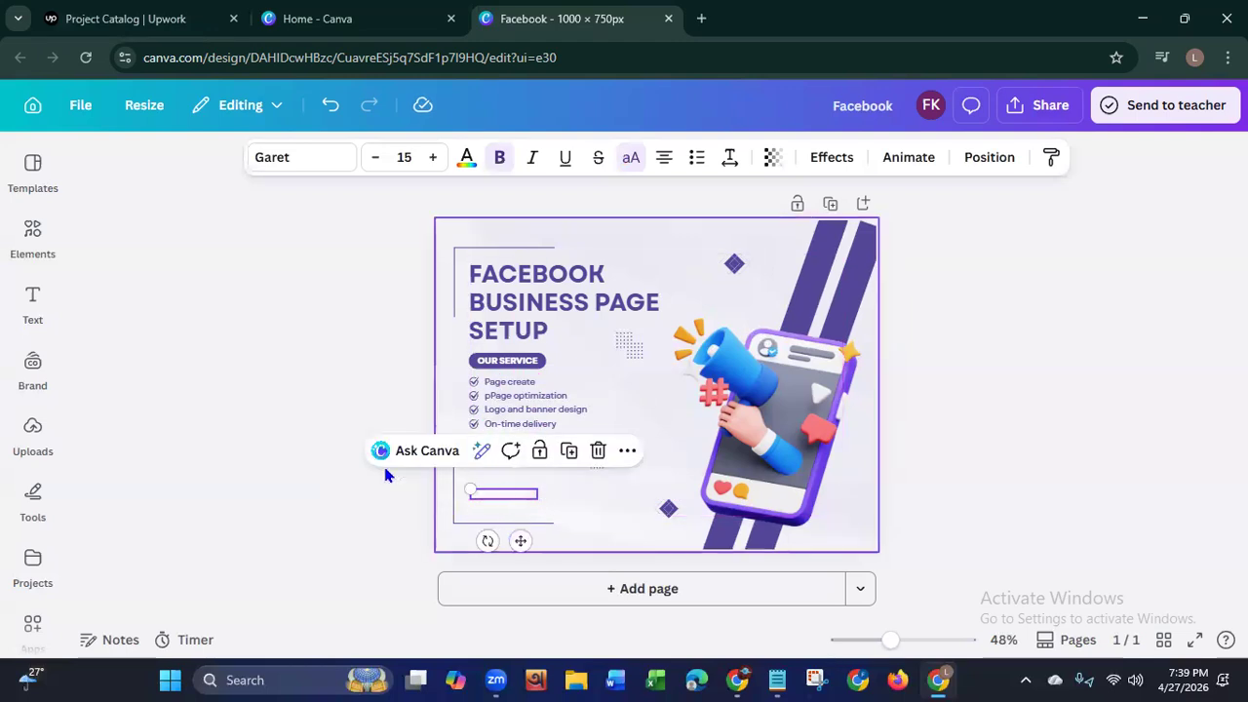
click(358, 462)
click(503, 452)
drag(521, 497, 524, 544)
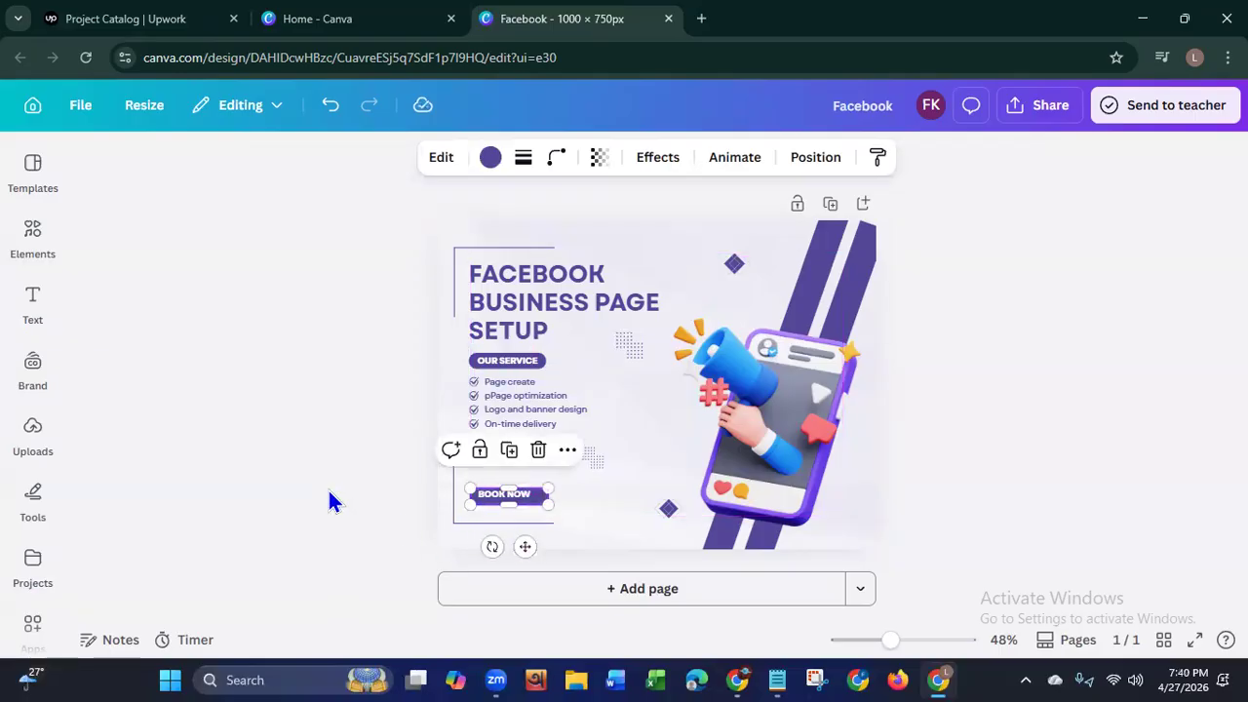
click(329, 494)
Step: Change the button label from BOOK NOW to ORDER NOW
click(506, 496)
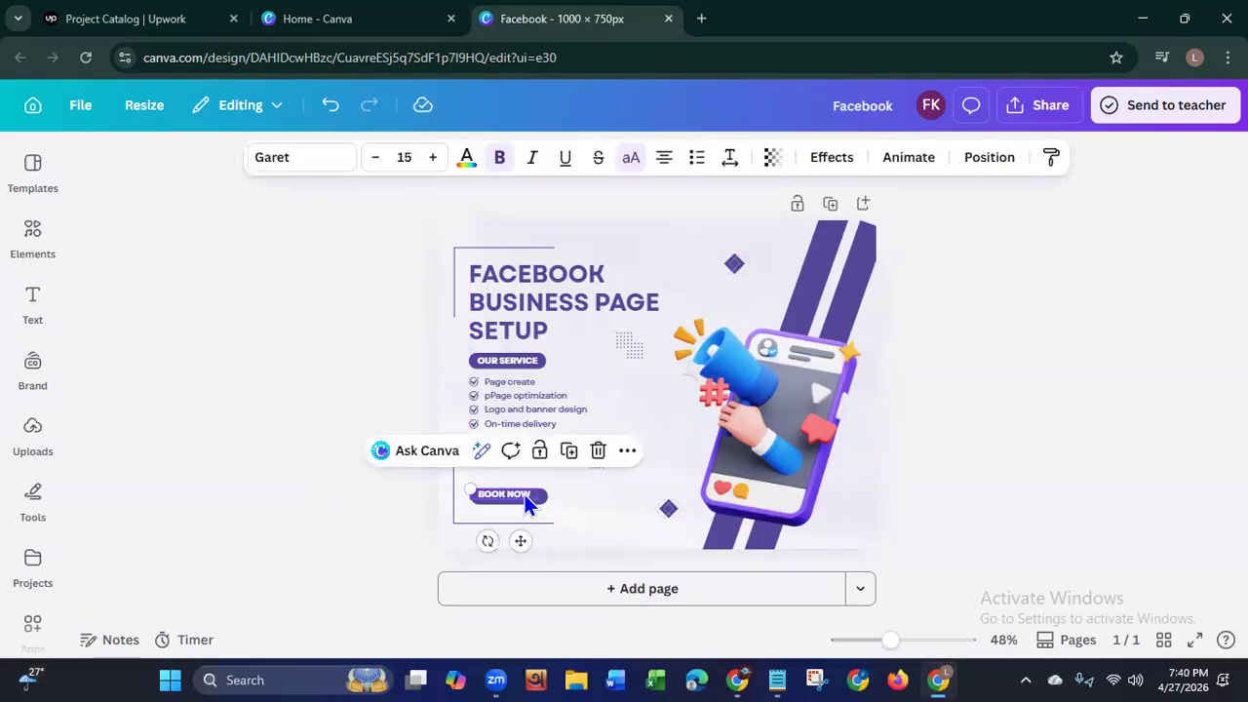
double_click(524, 495)
key(BackSpace)
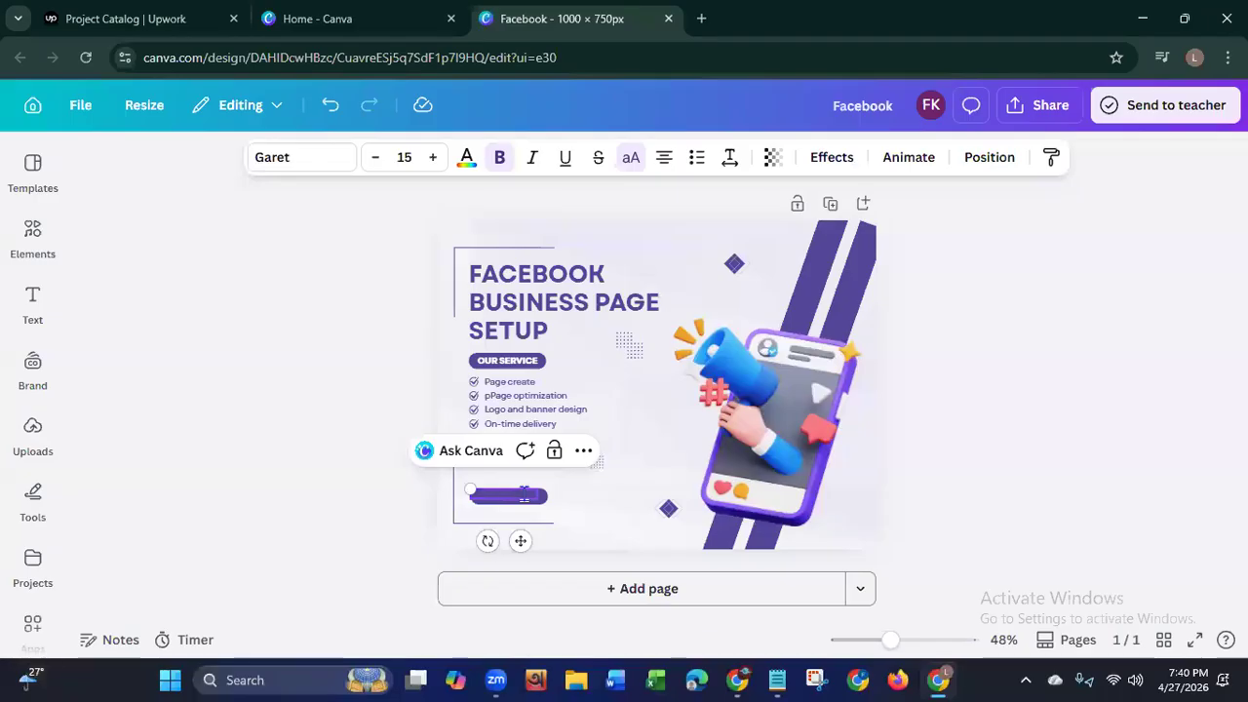
text(ORDER NOW)
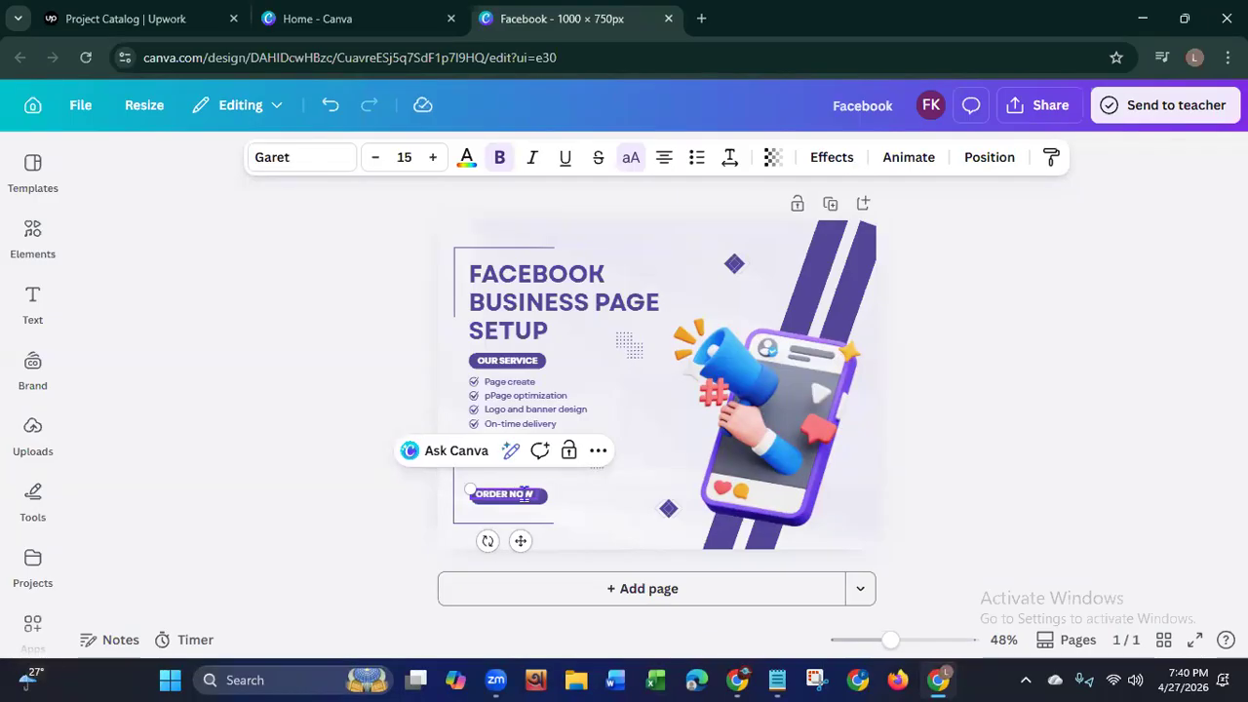
click(357, 483)
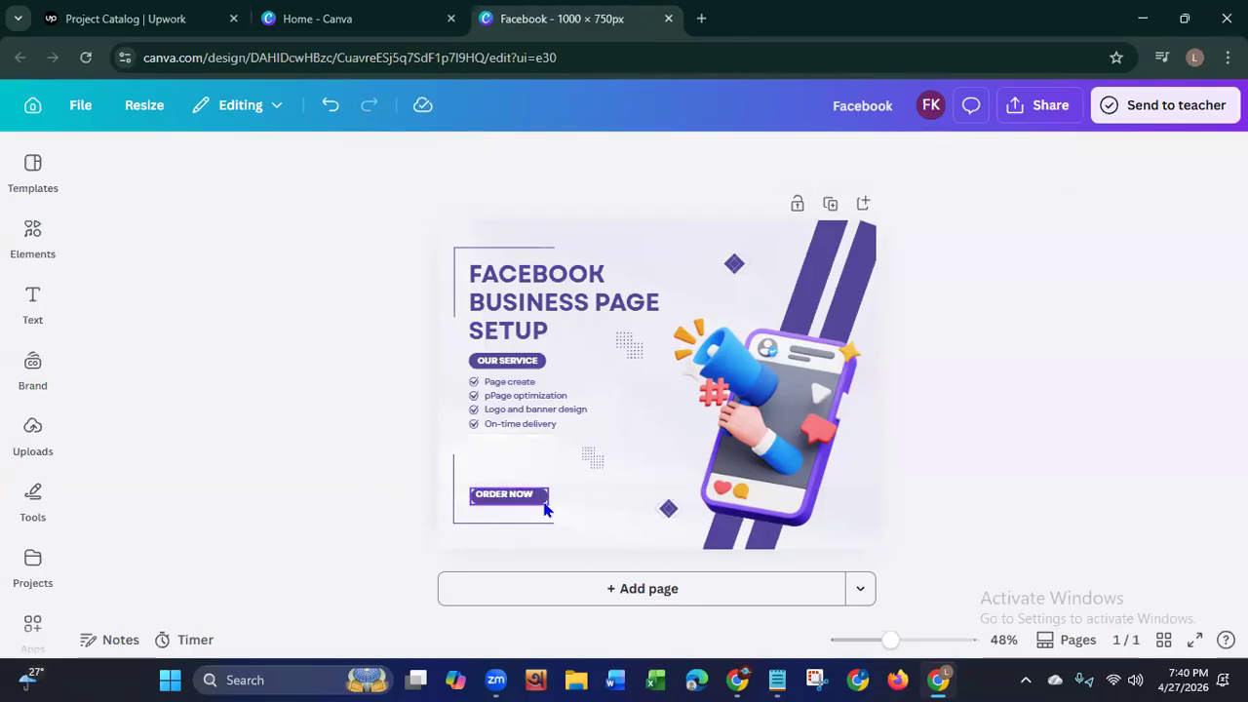
Step: Widen the ORDER NOW button, center its label on it, and move the dotted pattern down beside it
click(544, 509)
drag(549, 489, 567, 484)
click(335, 475)
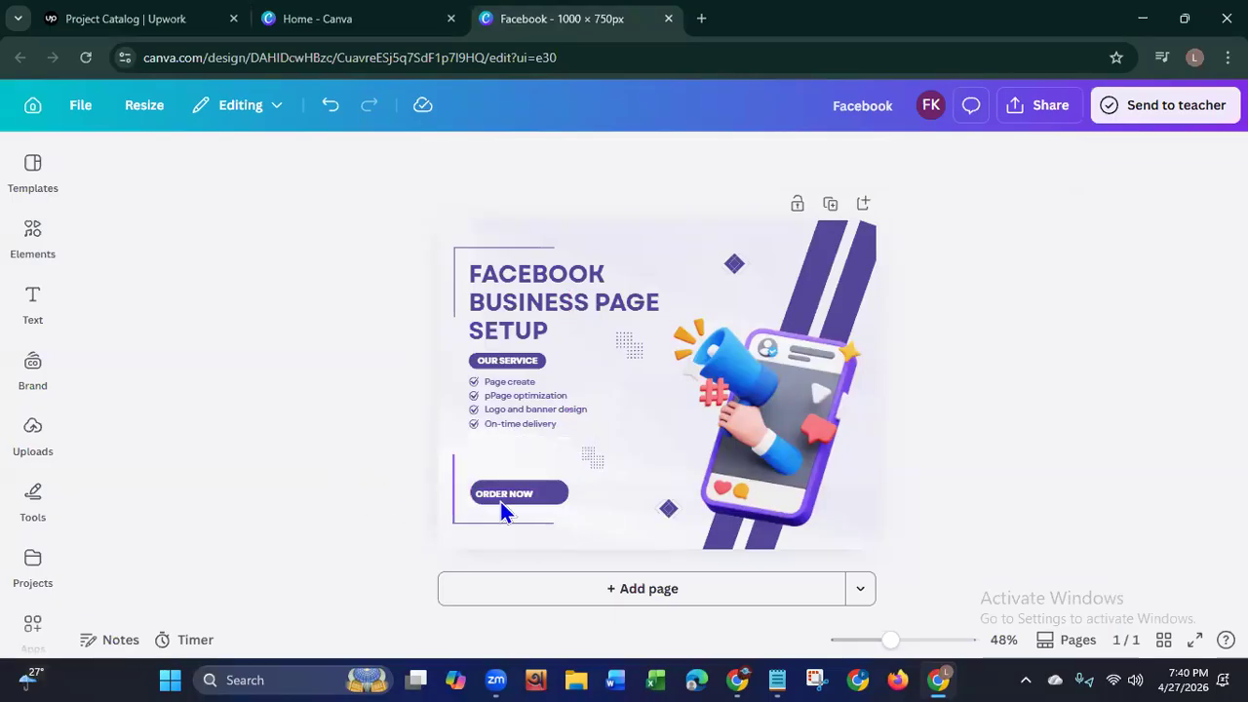
click(563, 497)
drag(535, 546, 538, 548)
click(333, 499)
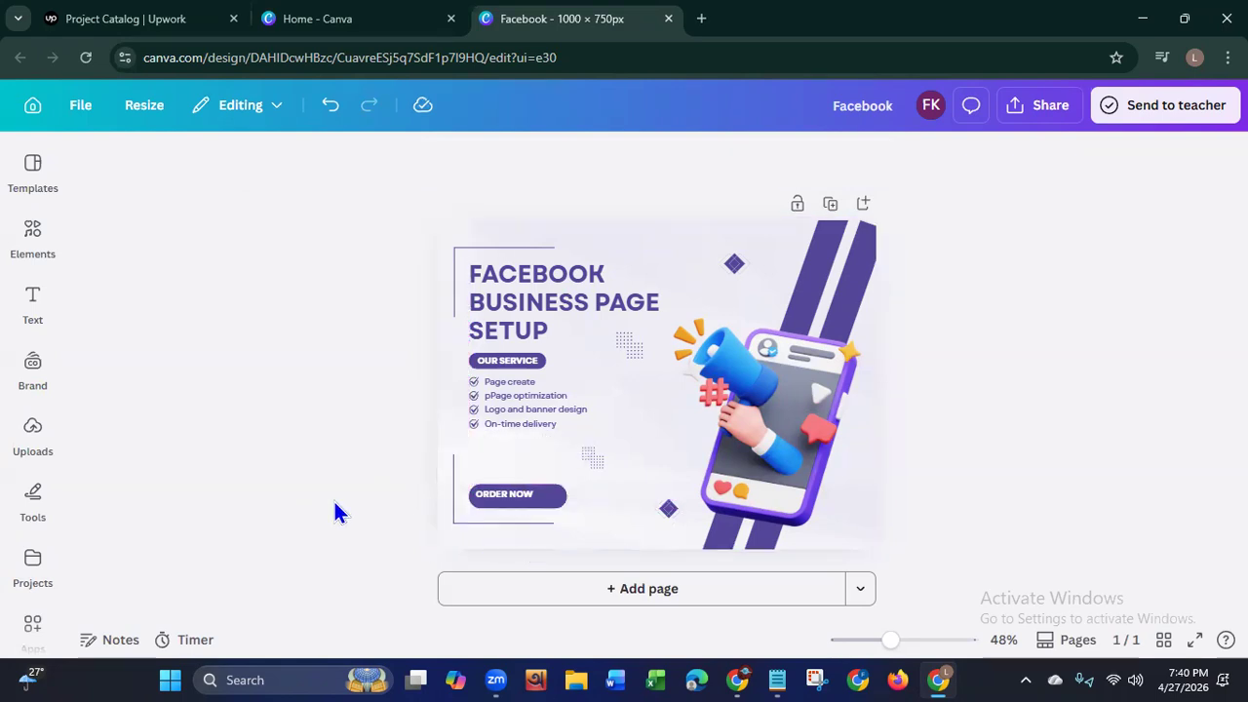
click(496, 497)
drag(498, 497, 510, 498)
click(386, 491)
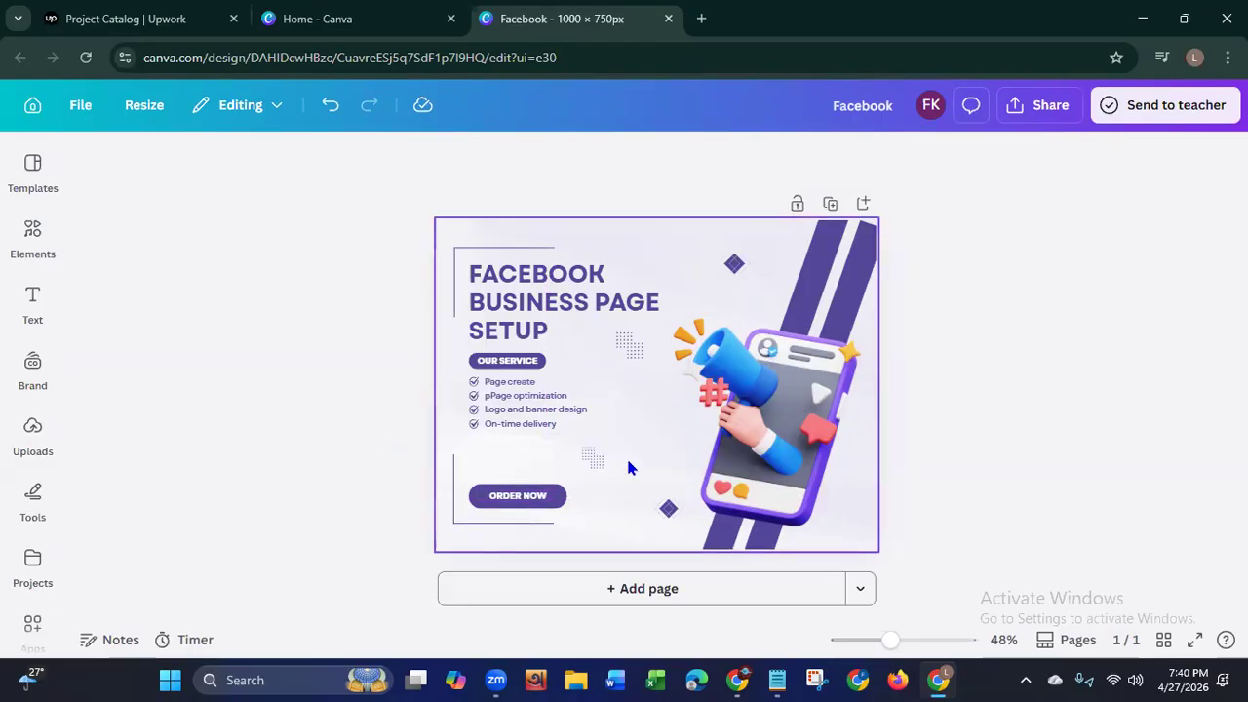
click(591, 460)
drag(593, 460, 626, 529)
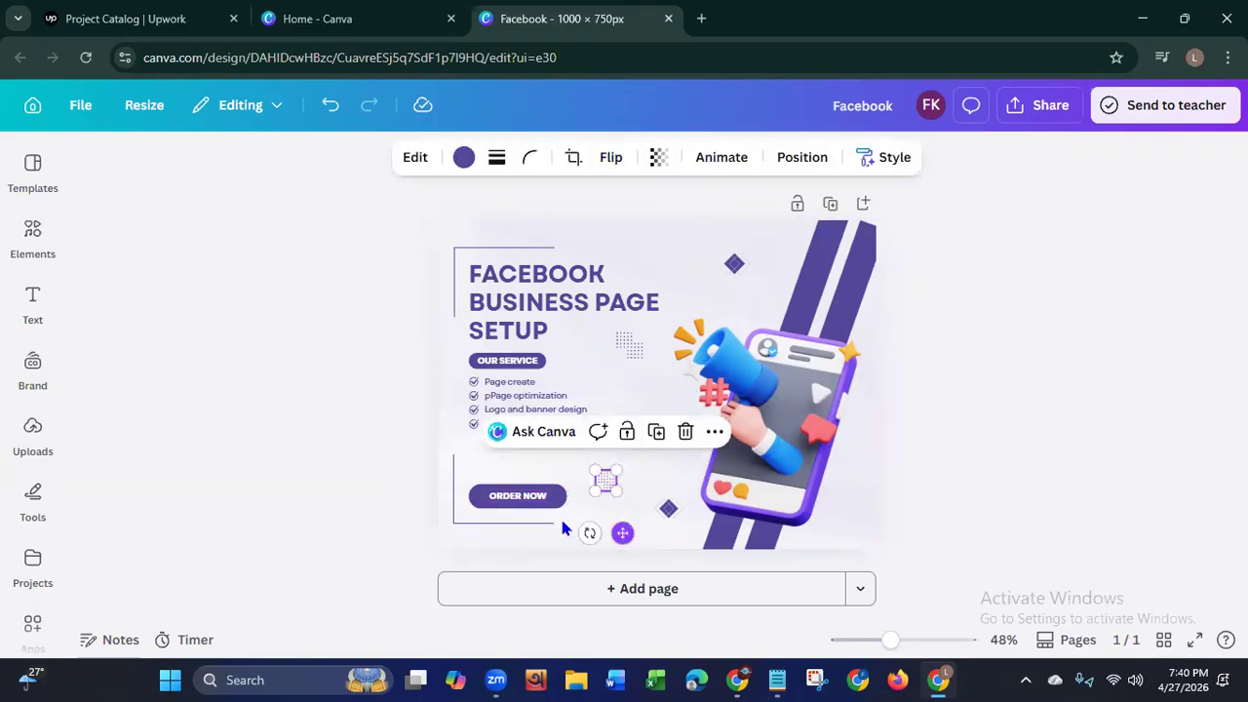
Step: Remove the stray 'p' before 'Page optimization' in the service list
click(240, 437)
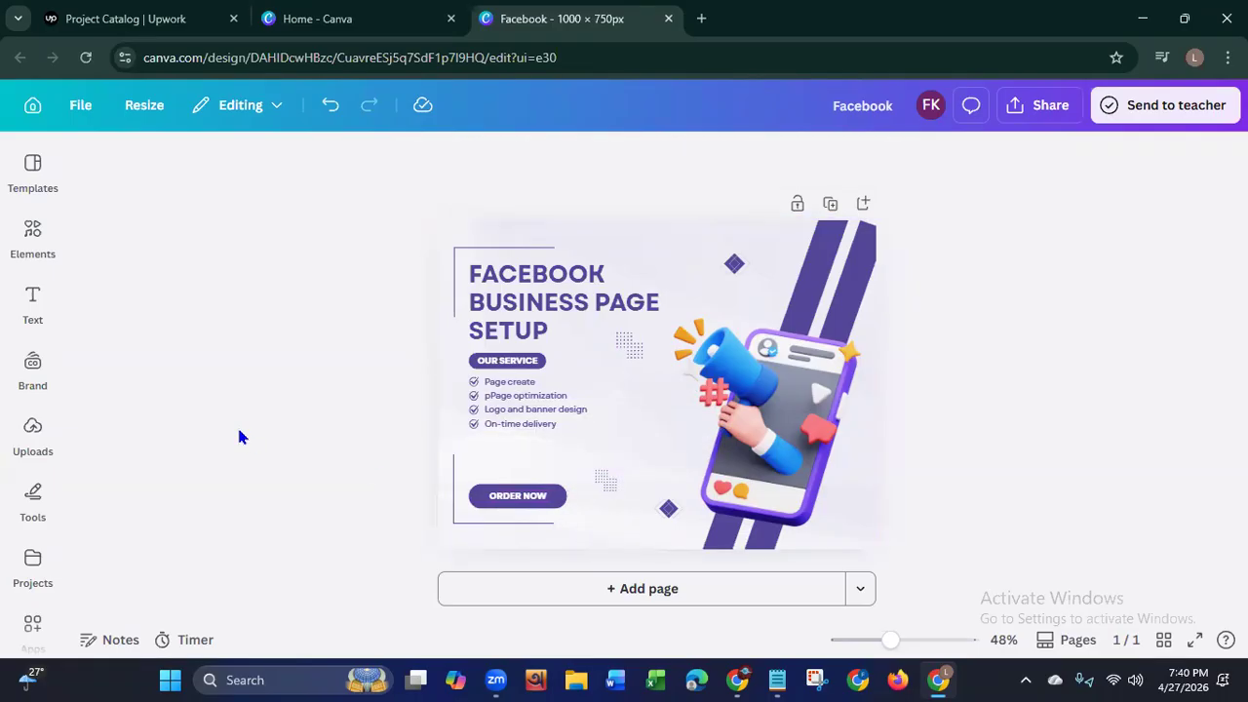
click(495, 402)
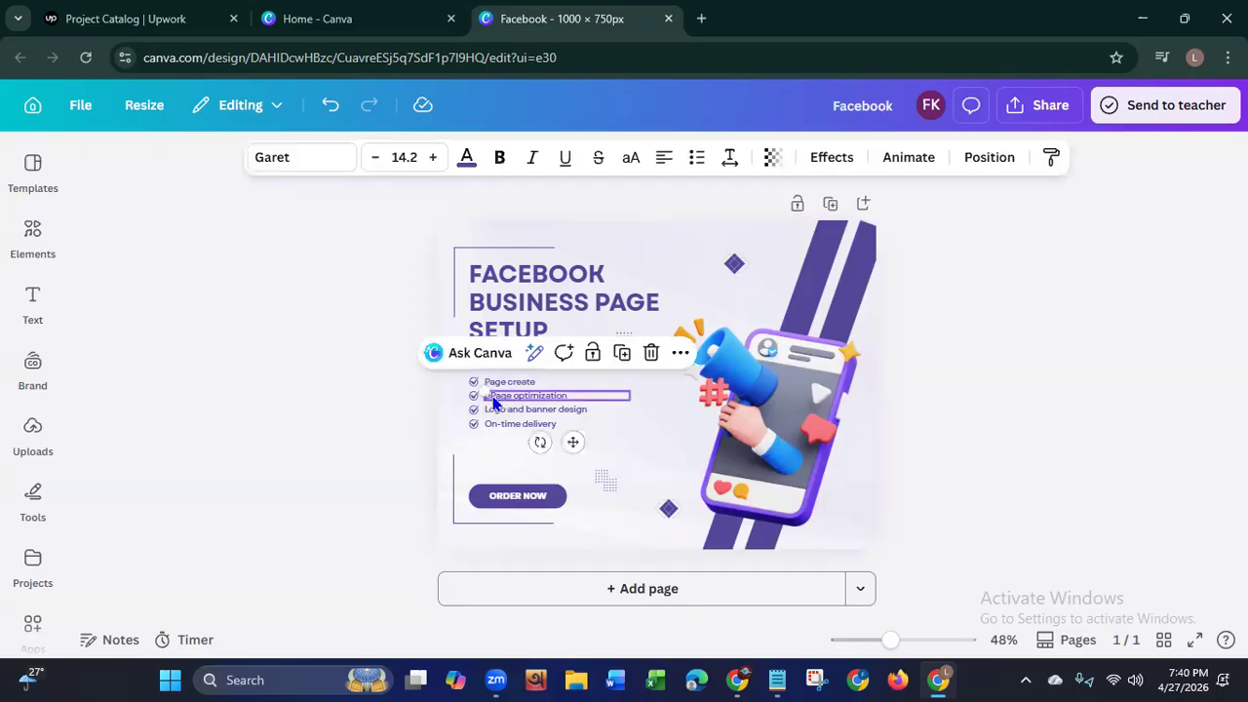
click(490, 396)
key(BackSpace)
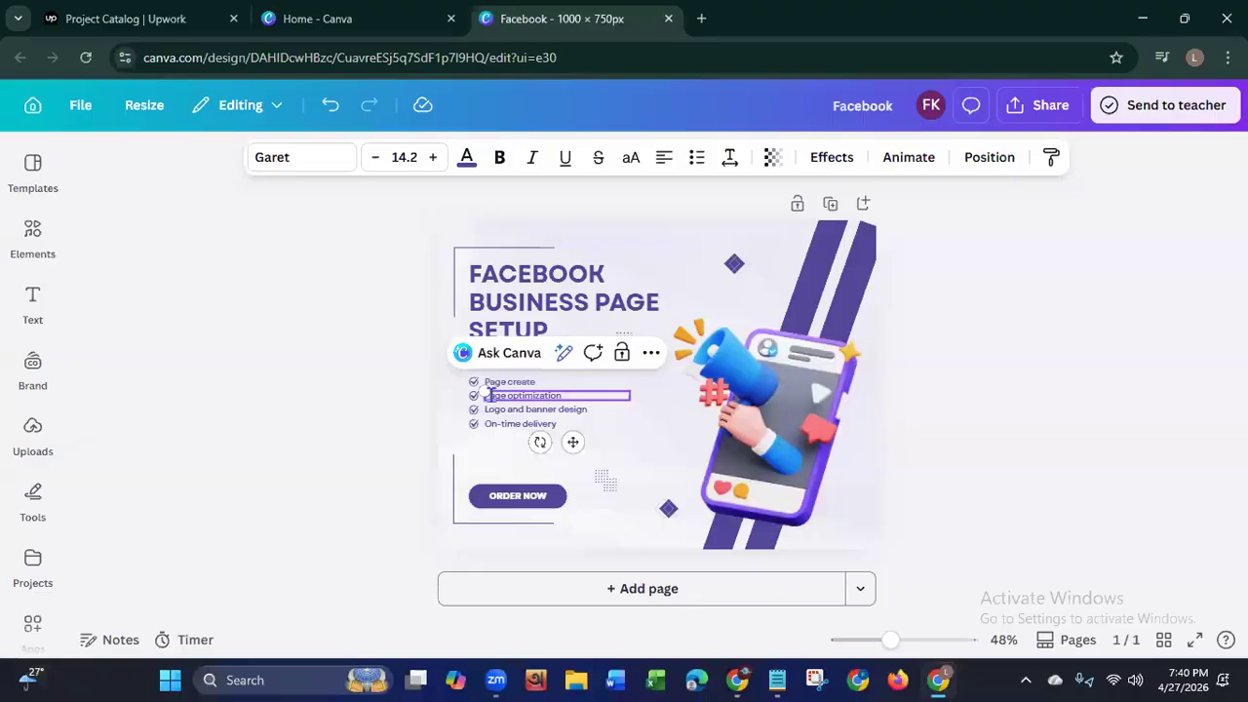
click(394, 390)
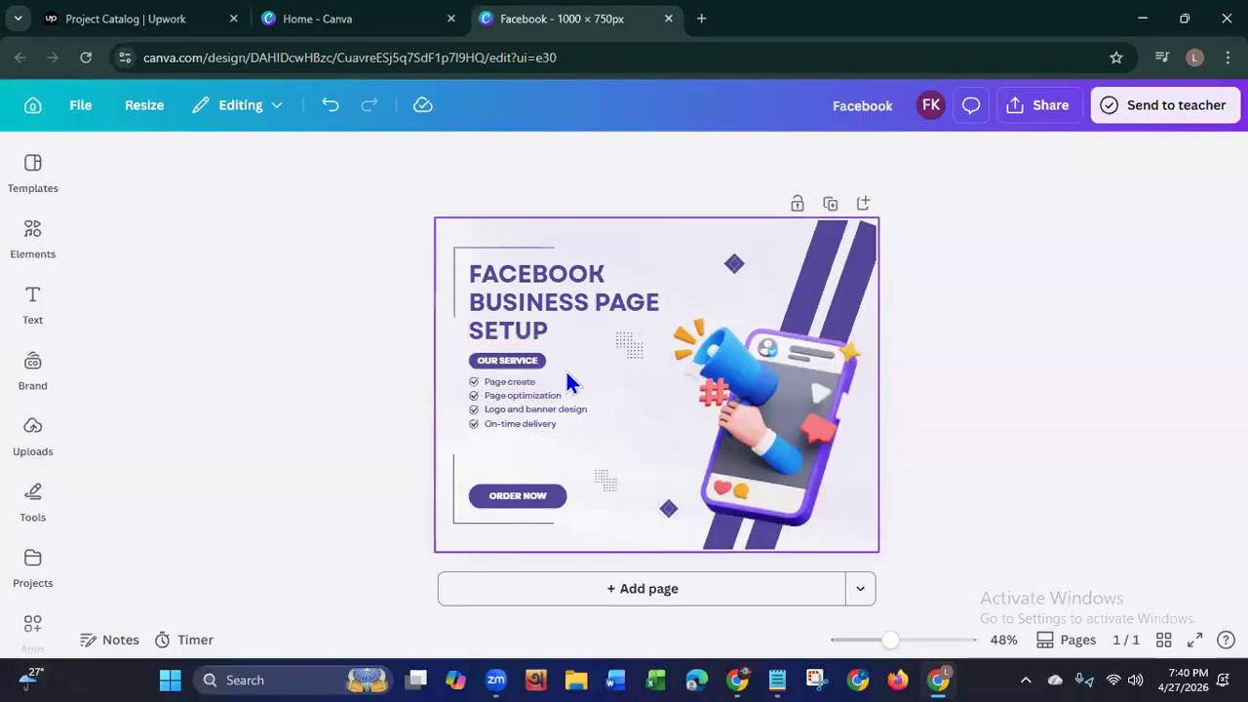
Step: Group the four service list items, move the group lower and enlarge it
drag(462, 372, 502, 421)
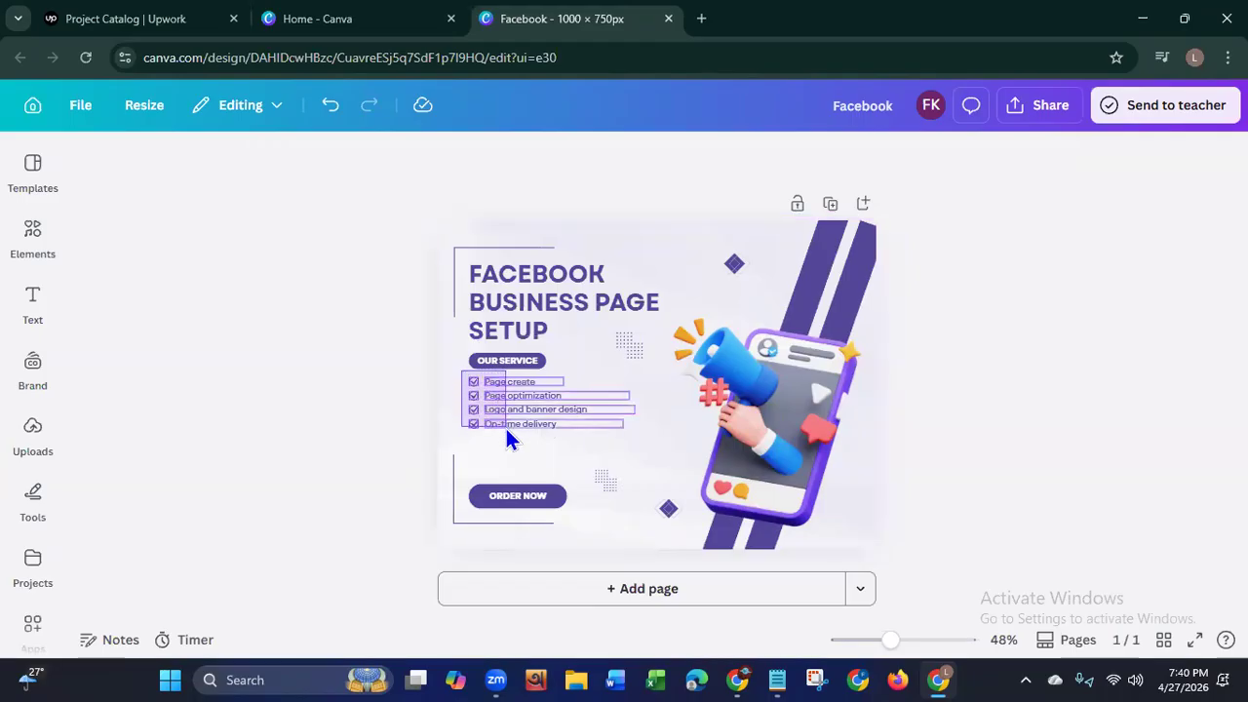
drag(506, 432, 506, 432)
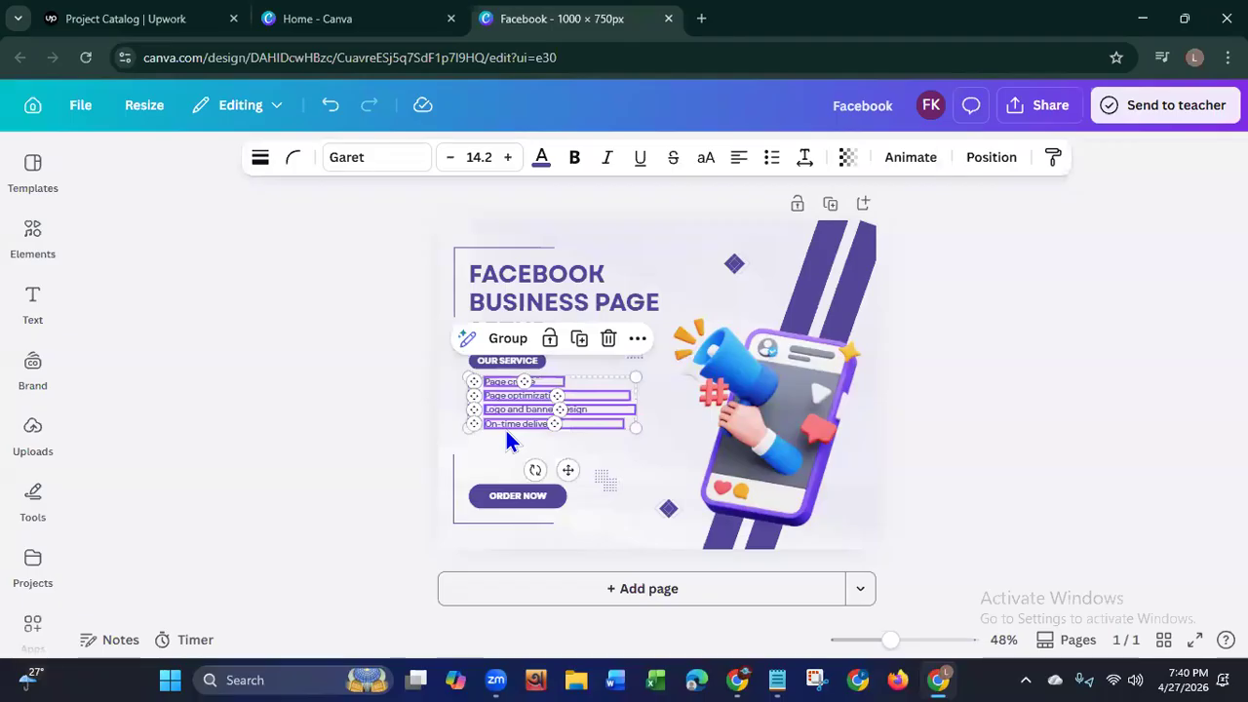
click(509, 341)
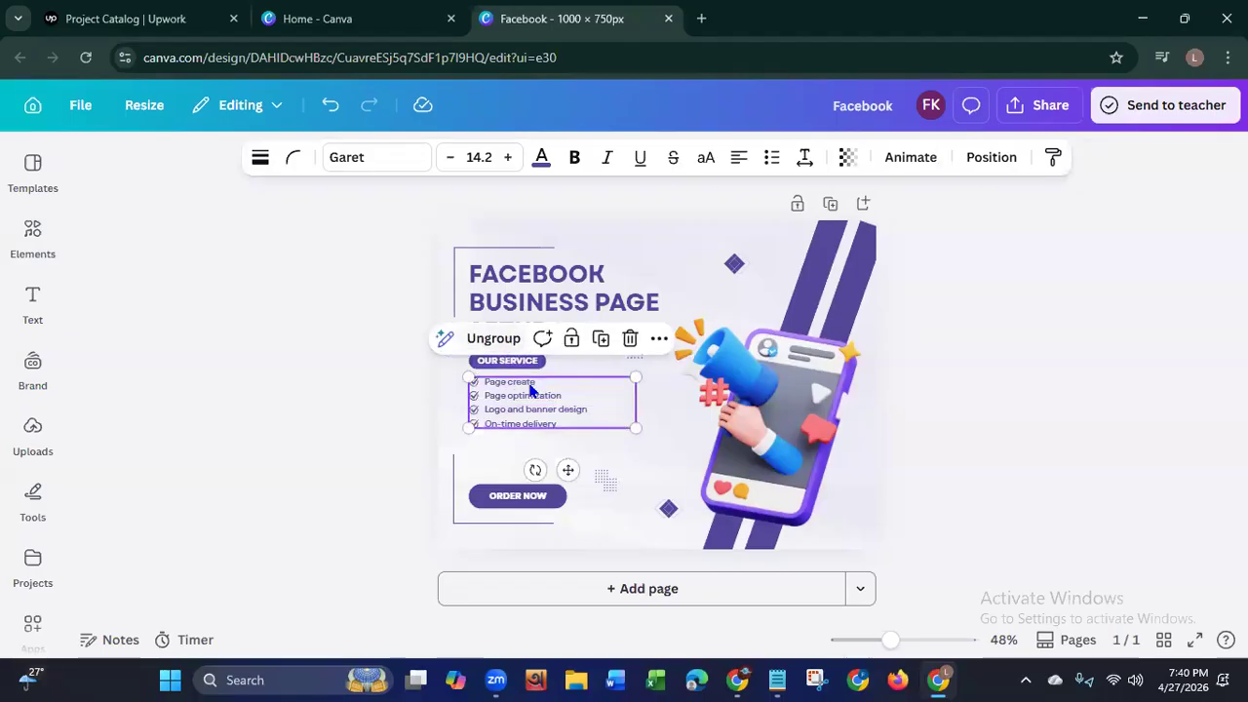
drag(532, 415, 535, 438)
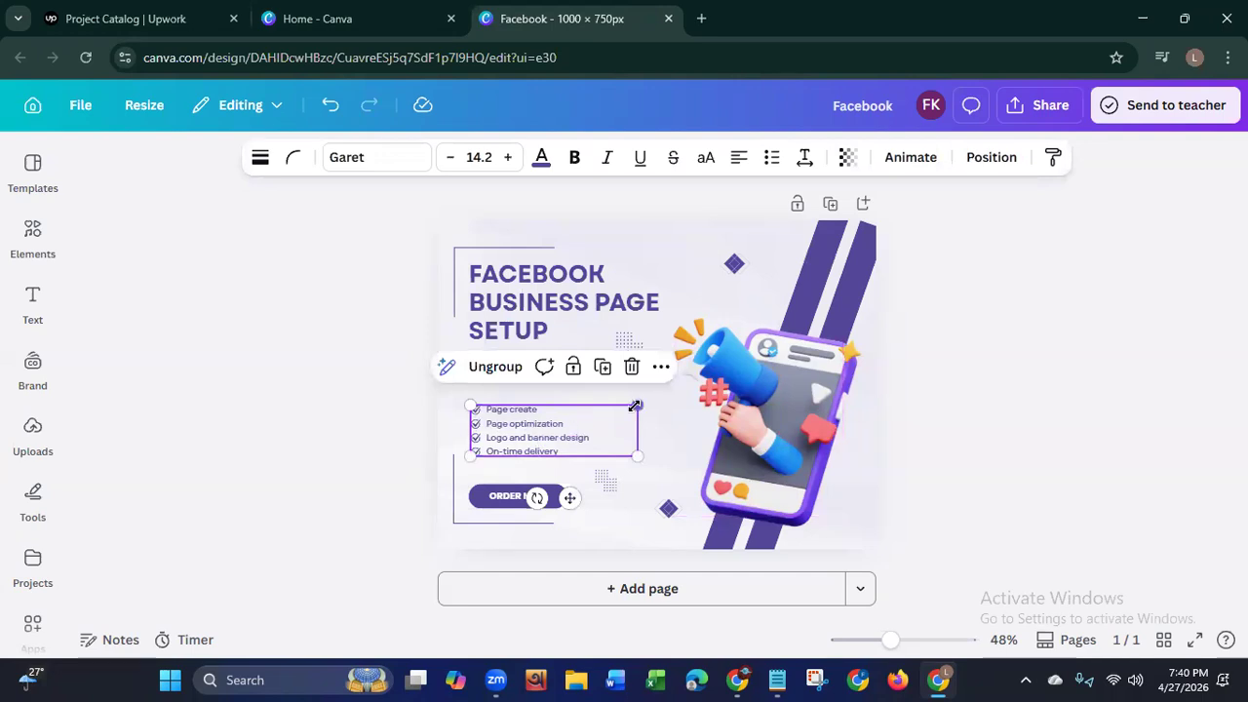
drag(638, 405, 689, 383)
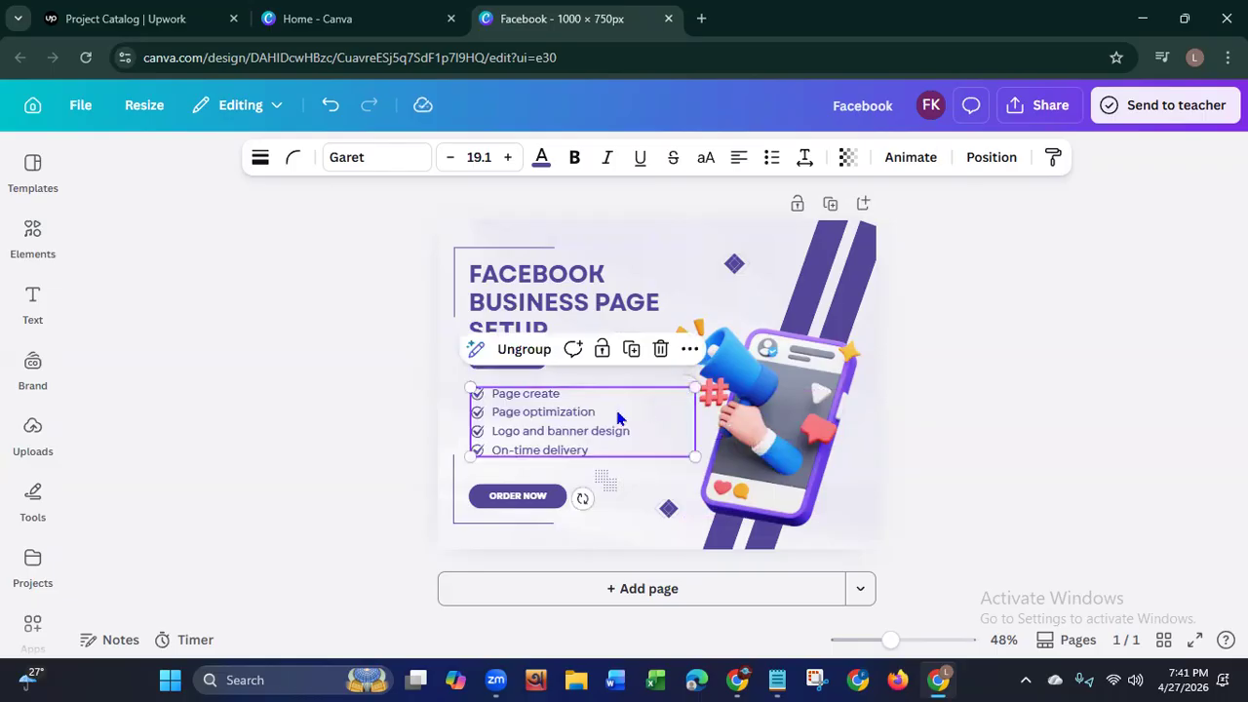
click(366, 435)
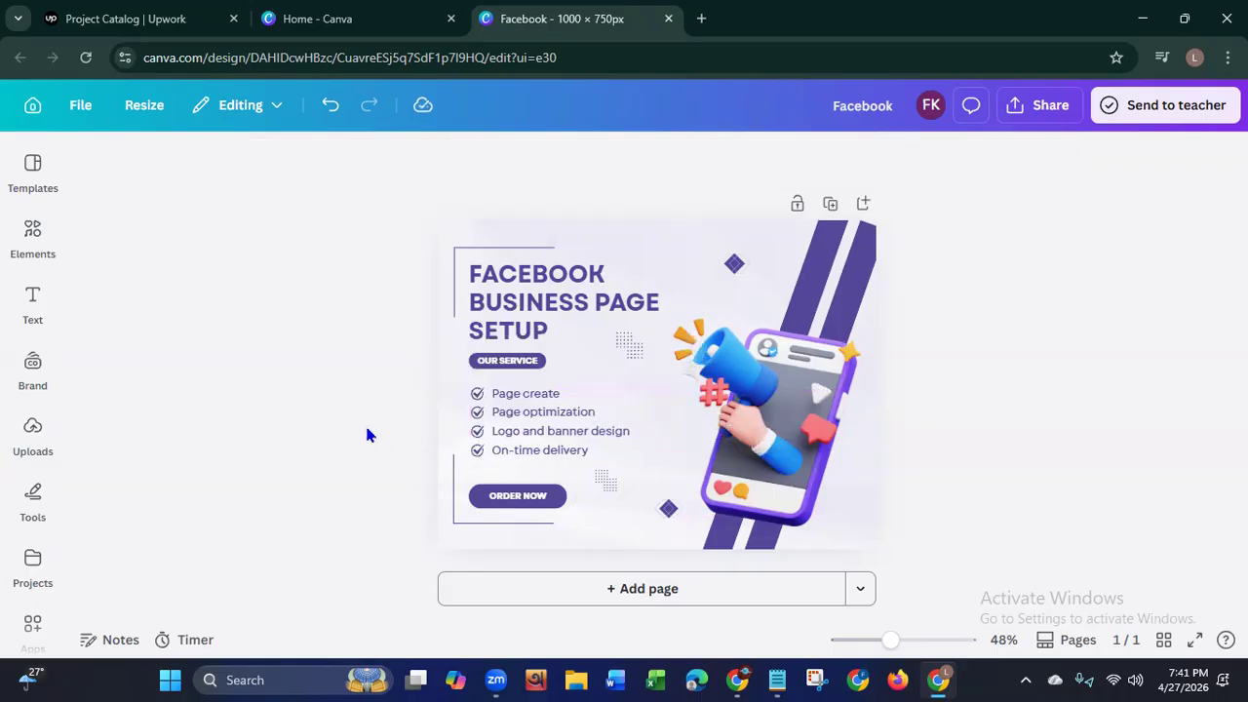
Step: Group the OUR SERVICE badge pieces, nudge the badge down and enlarge it
click(524, 374)
click(447, 316)
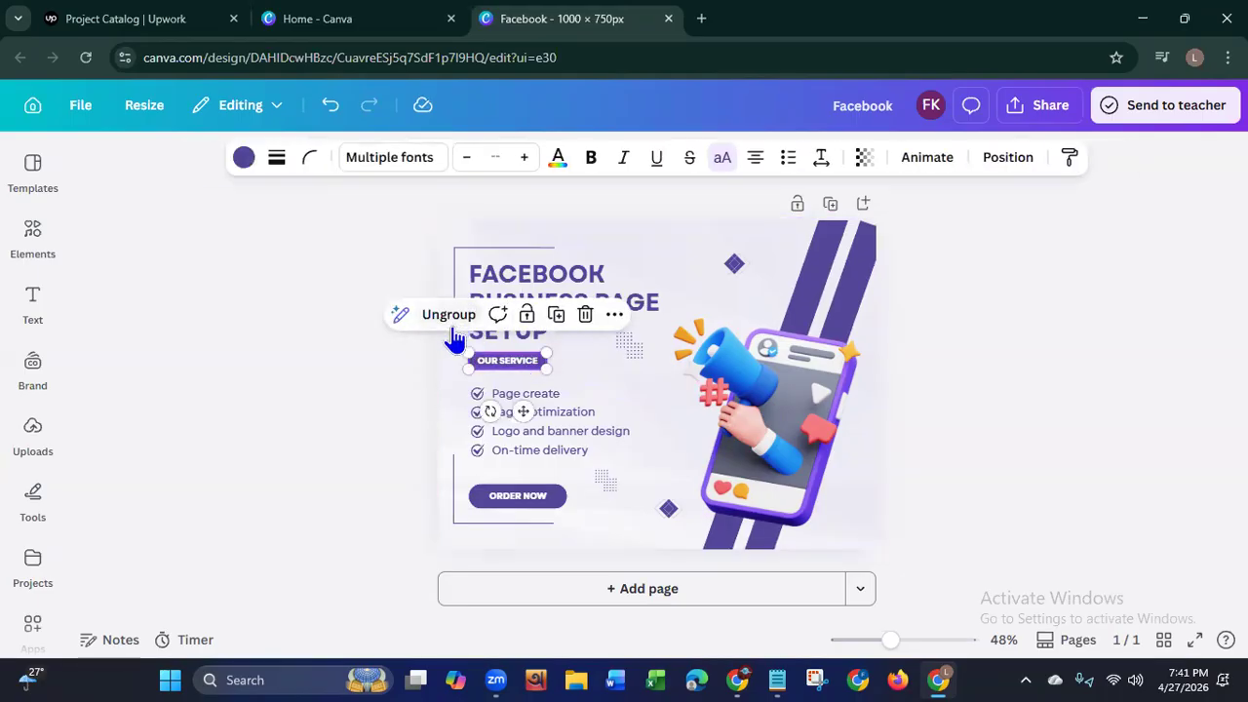
drag(525, 411, 527, 416)
drag(552, 359, 597, 349)
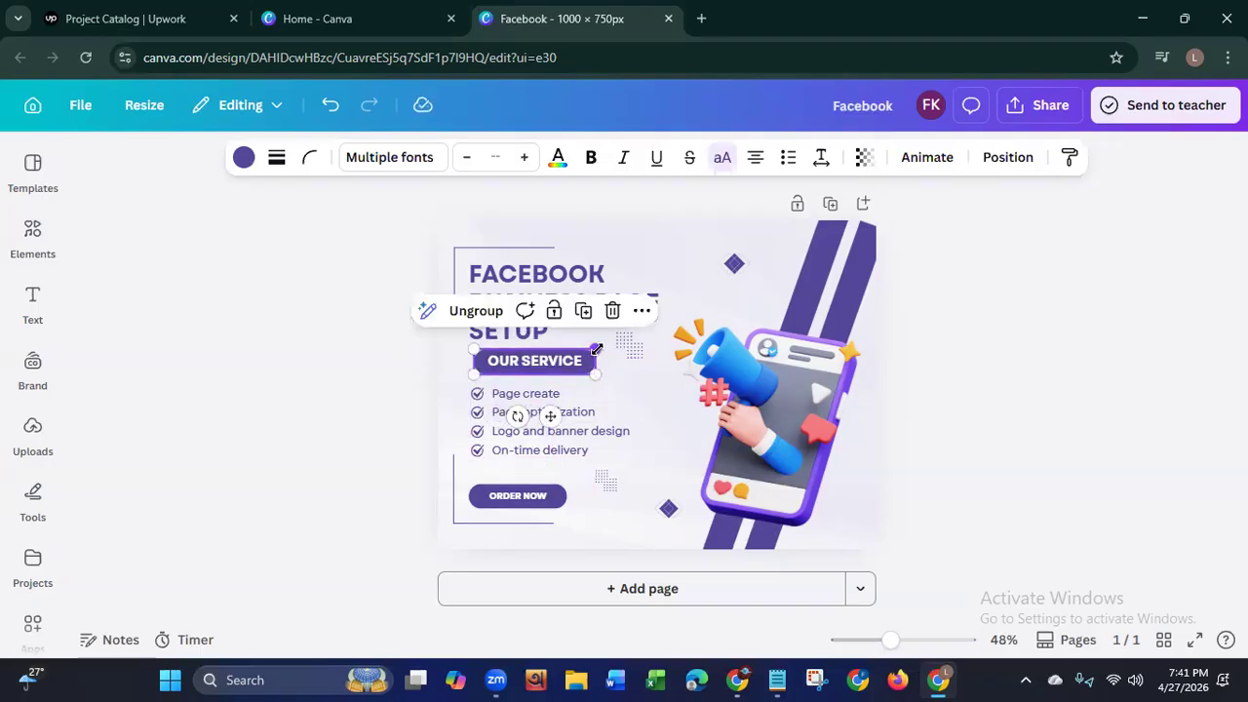
click(334, 414)
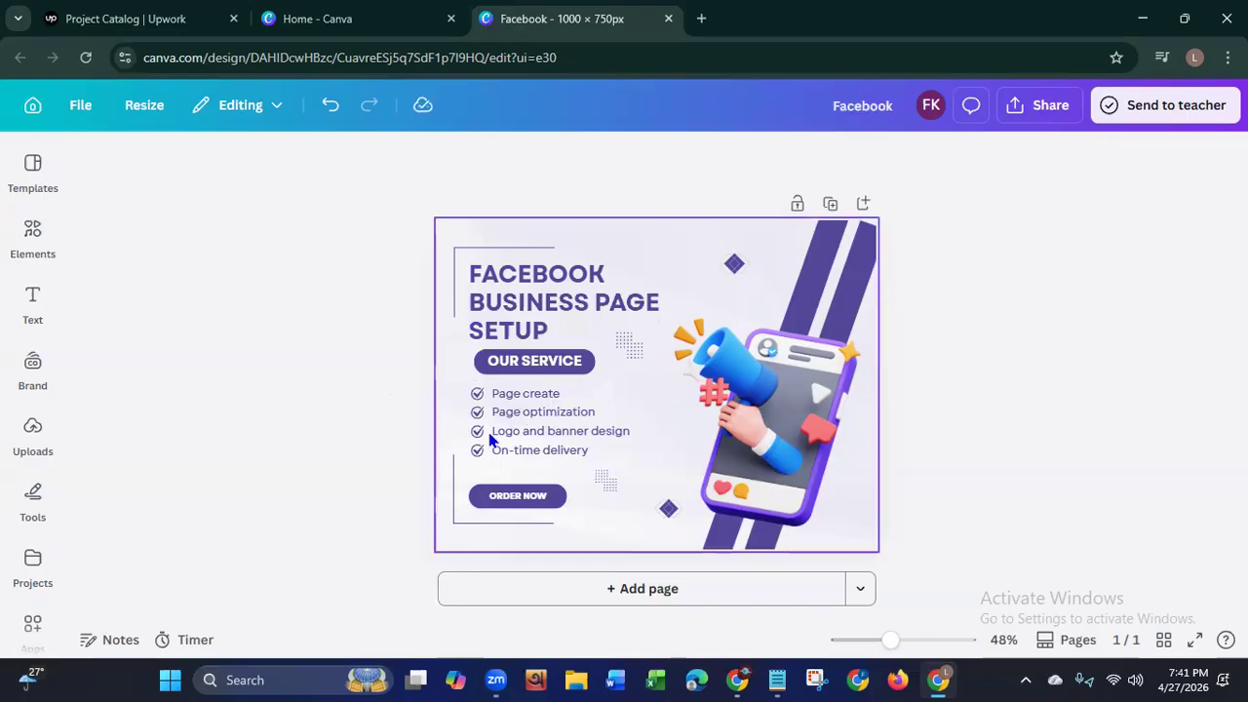
Step: Reposition the service list and OUR SERVICE badge for even spacing below the heading
click(552, 451)
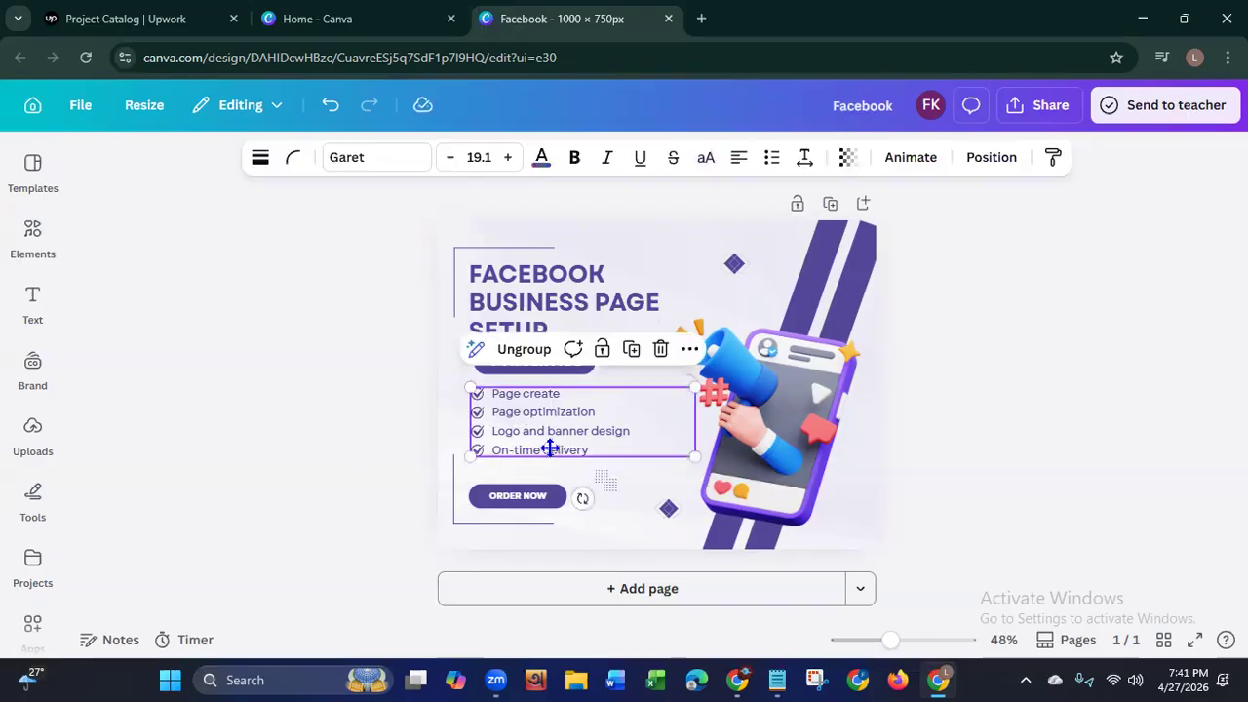
drag(552, 451, 550, 449)
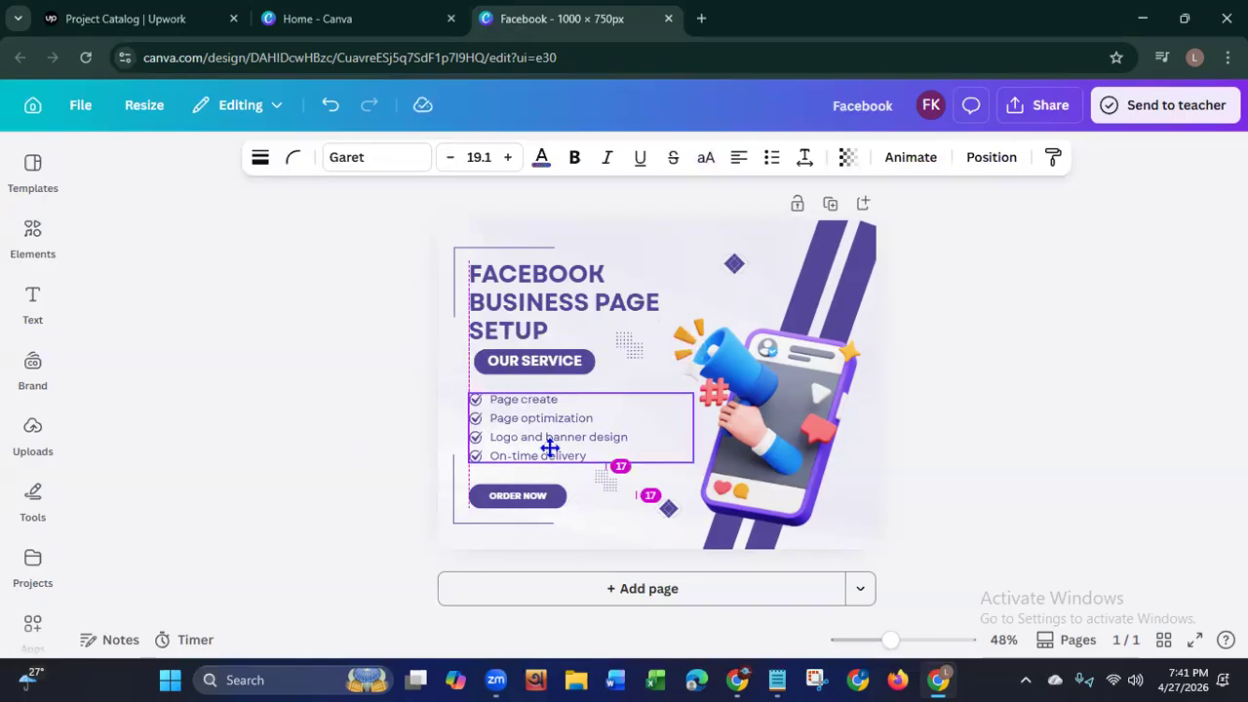
drag(550, 448, 550, 448)
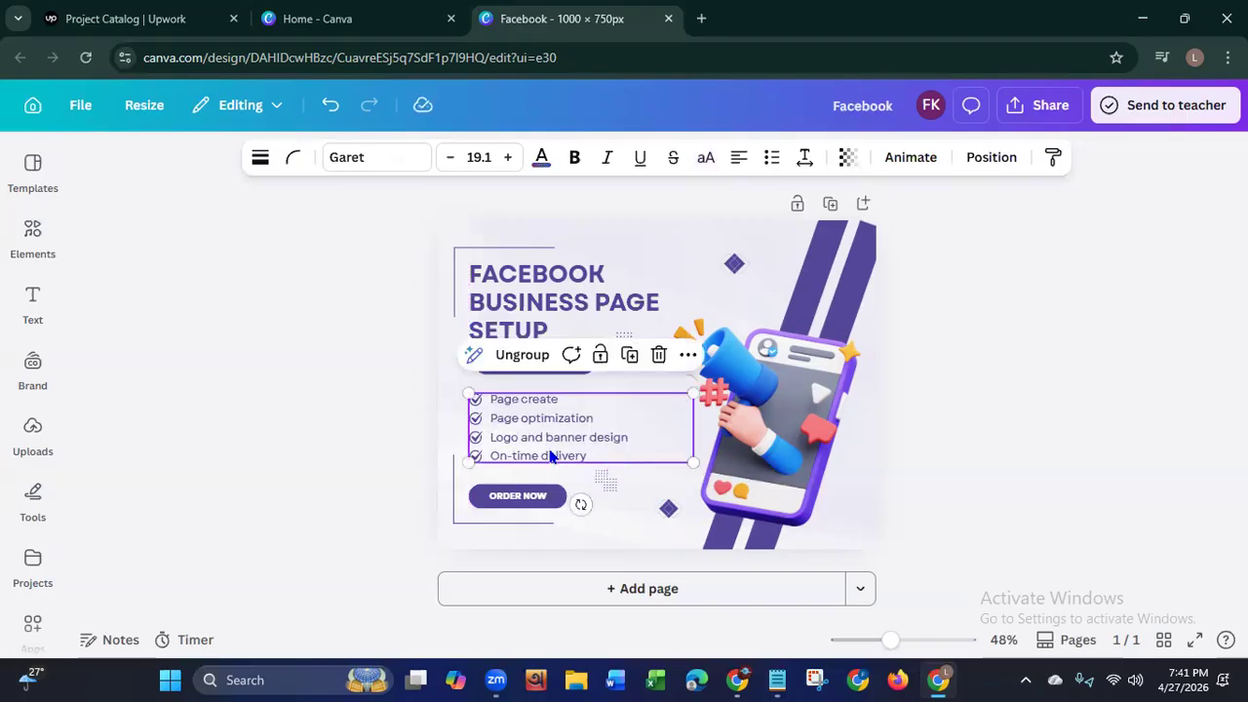
click(337, 406)
click(538, 378)
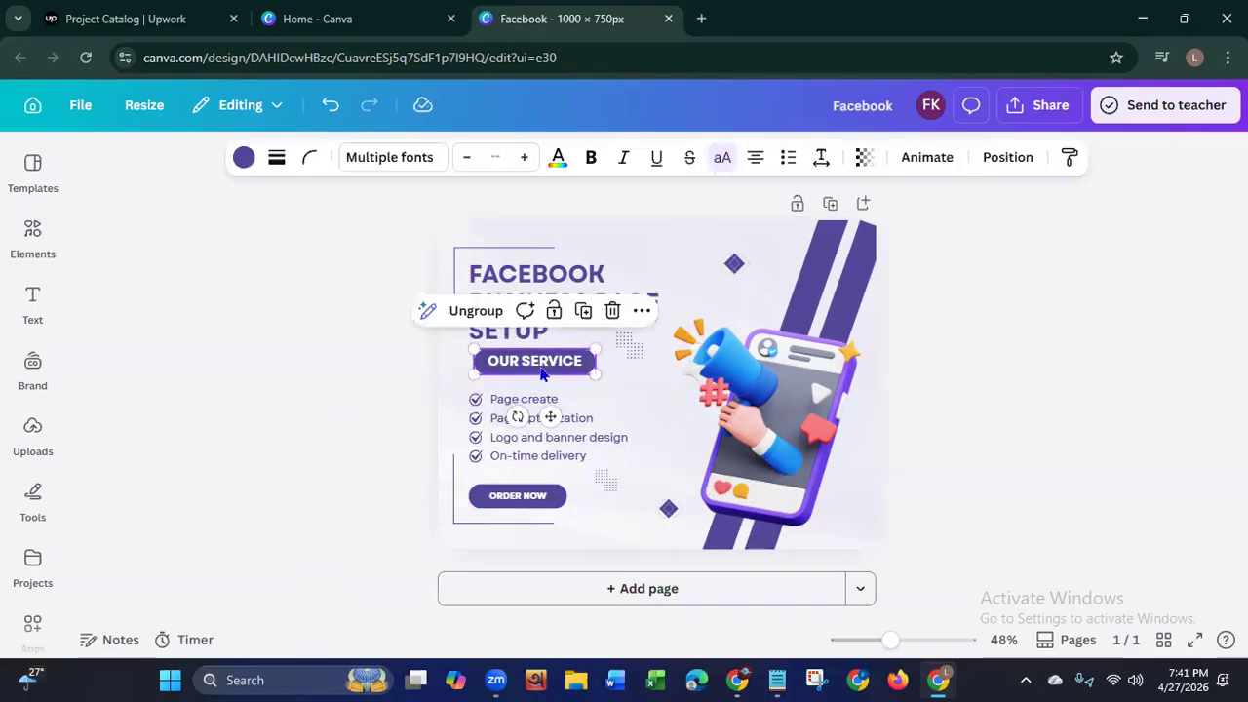
drag(537, 378, 539, 371)
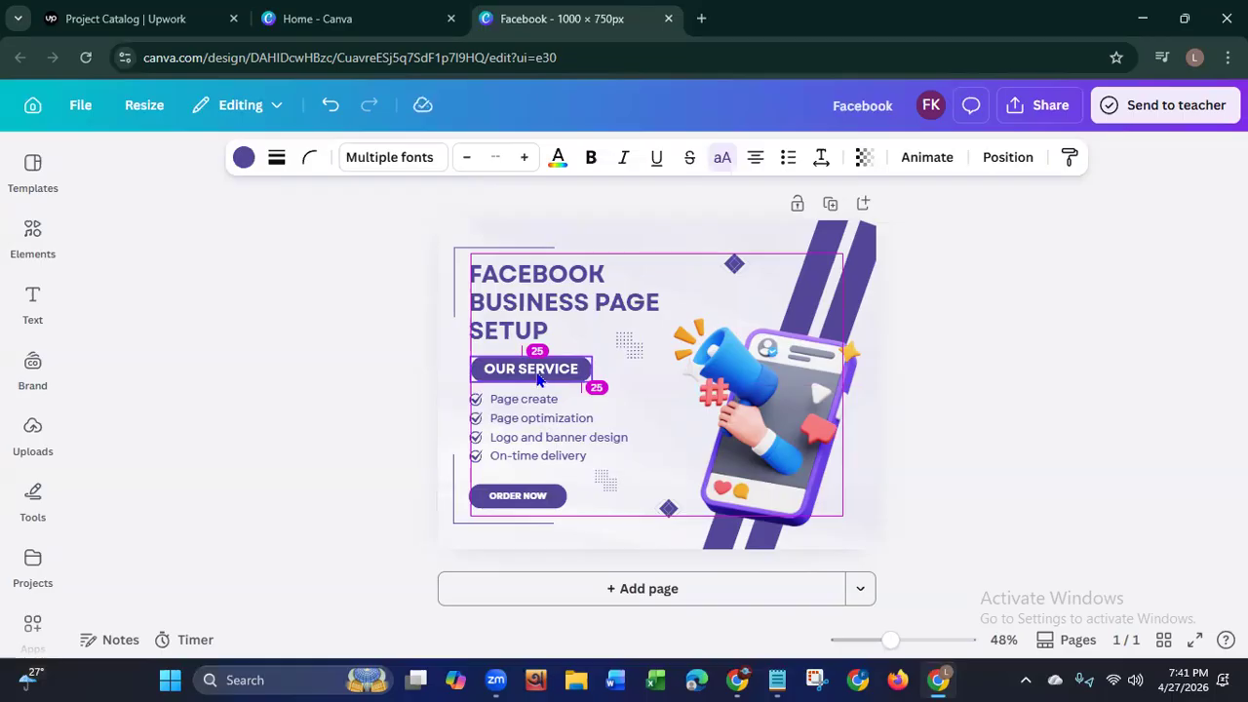
click(340, 354)
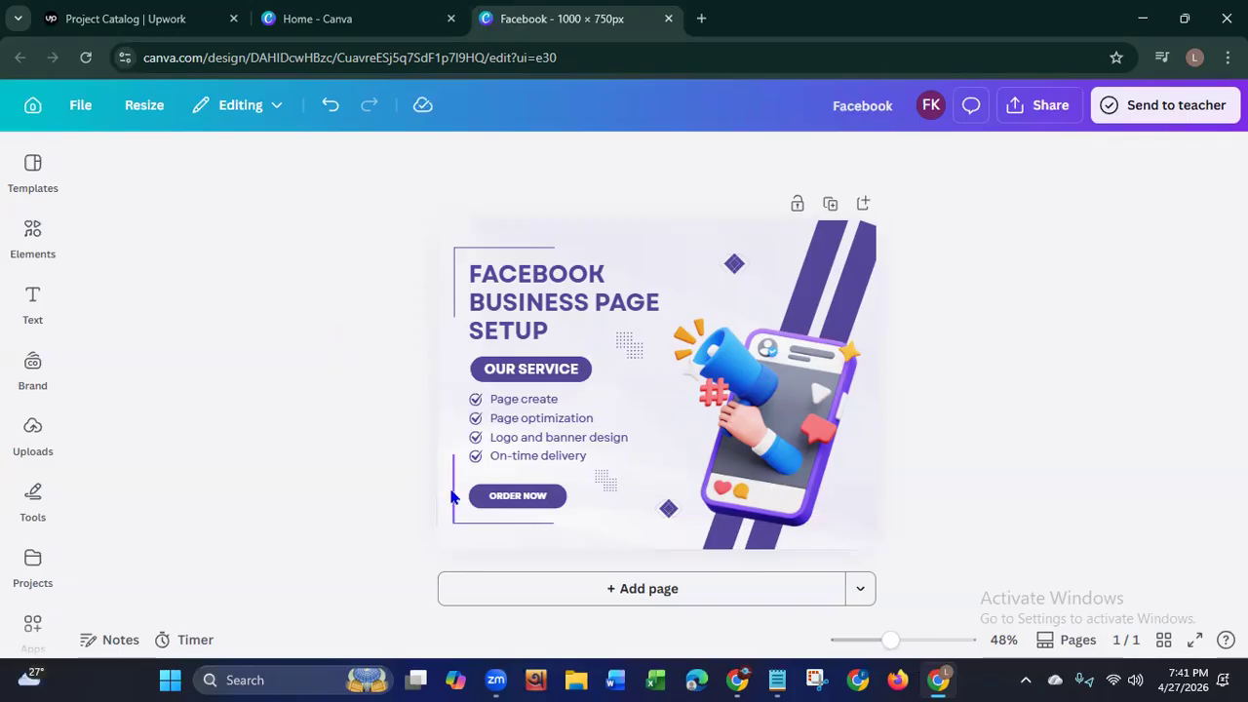
Step: Make the service list group and the OUR SERVICE badge text bold
click(546, 443)
click(574, 157)
click(387, 331)
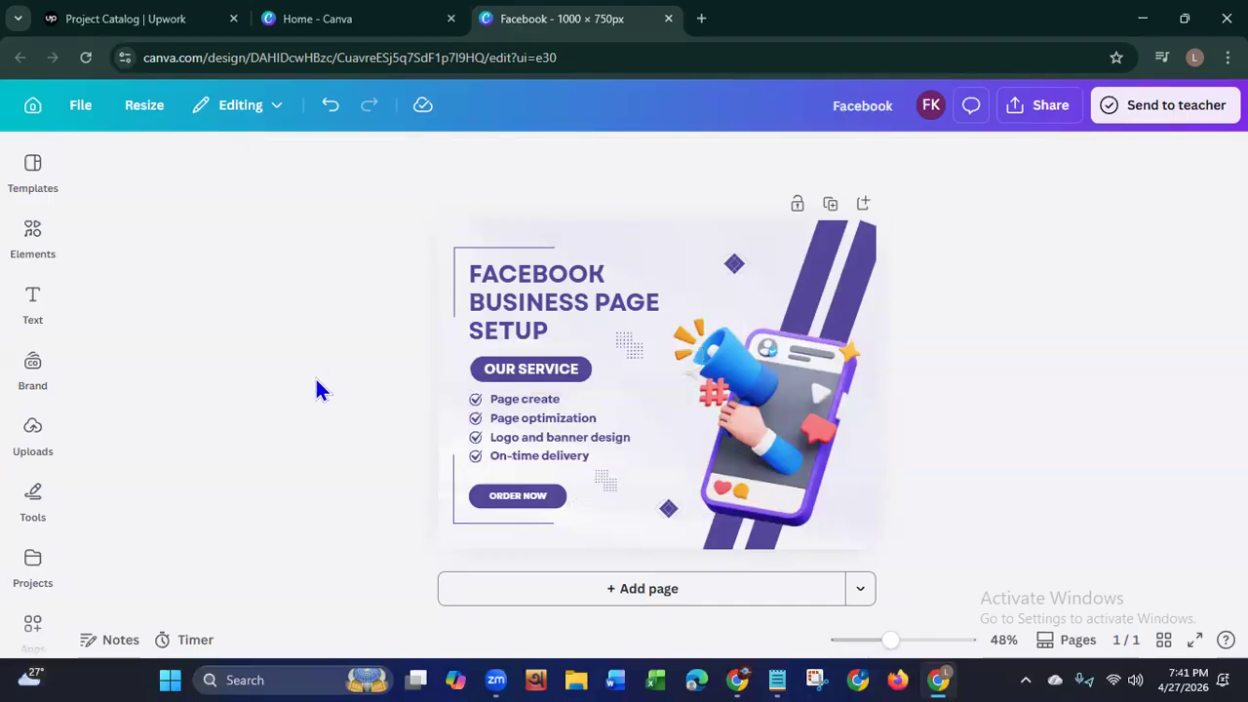
click(493, 371)
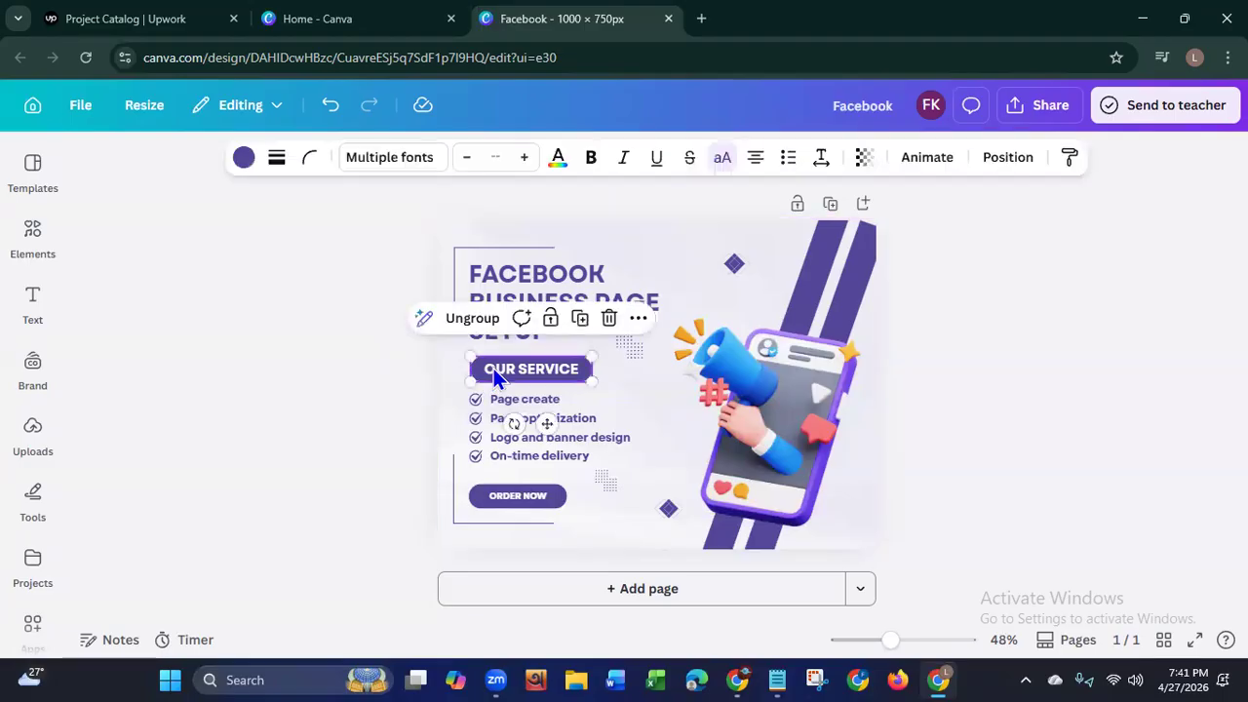
click(590, 159)
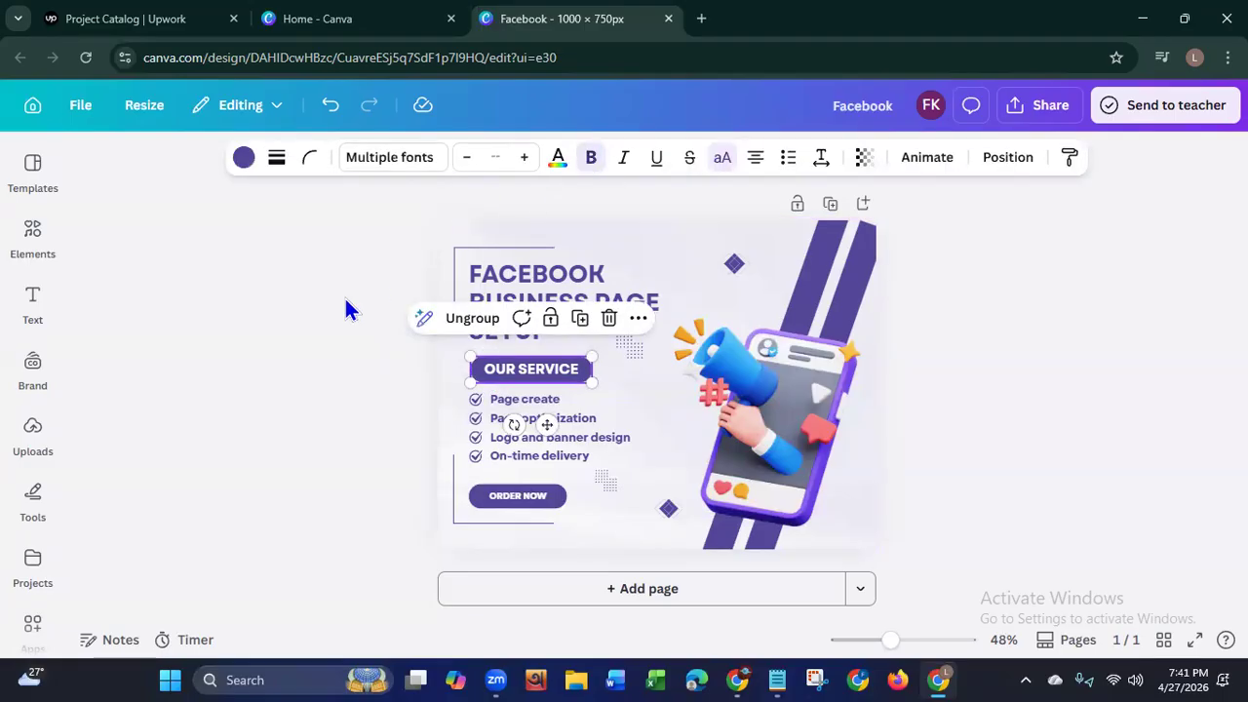
click(318, 332)
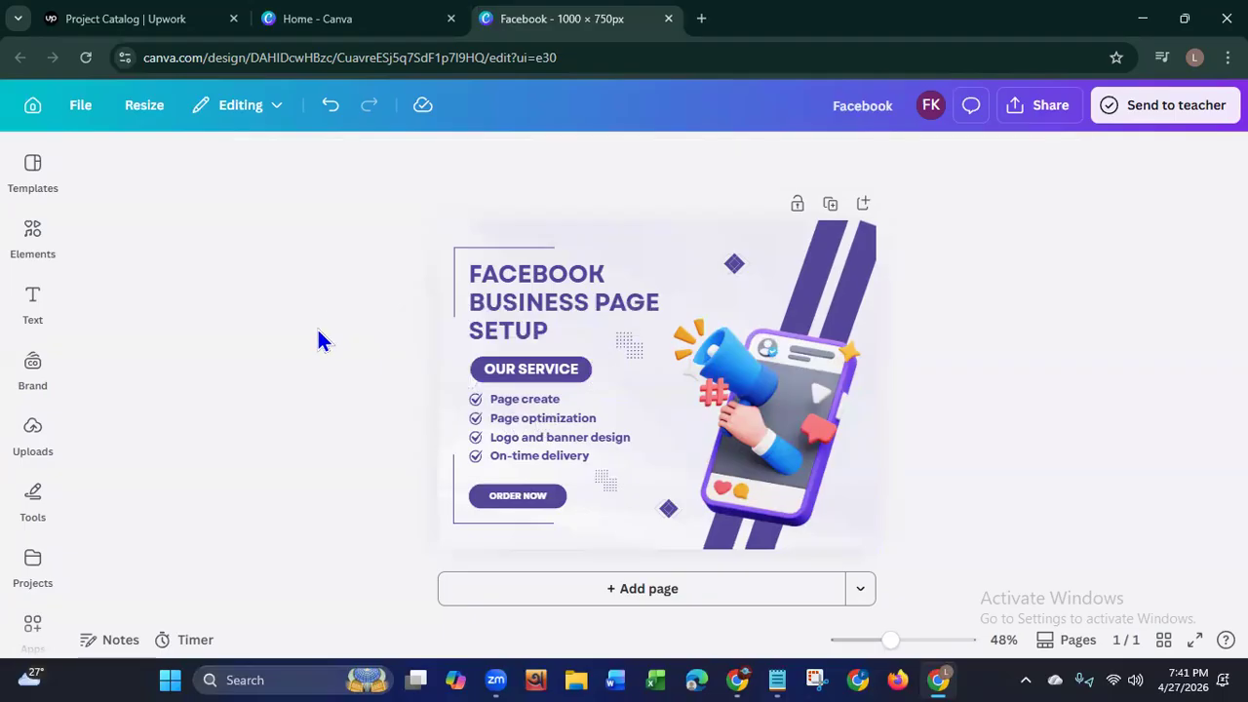
Step: Check the ORDER NOW button shape and its text by selecting each
click(498, 487)
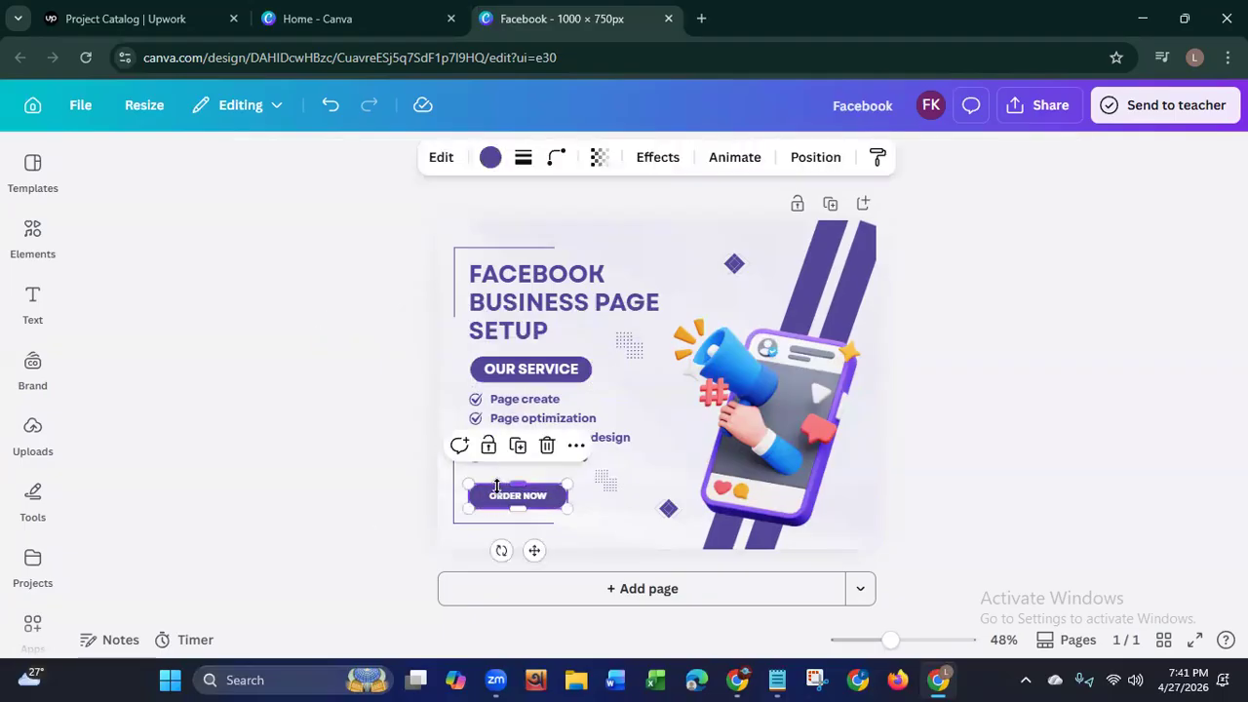
click(410, 502)
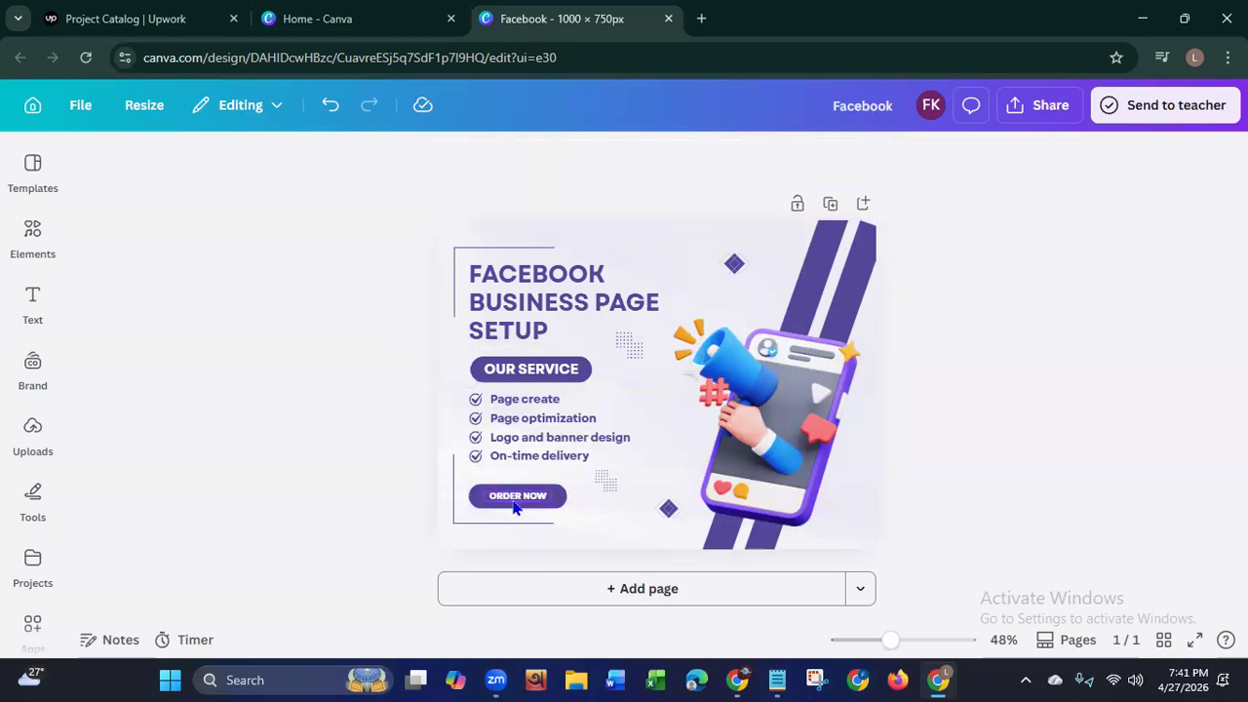
click(516, 502)
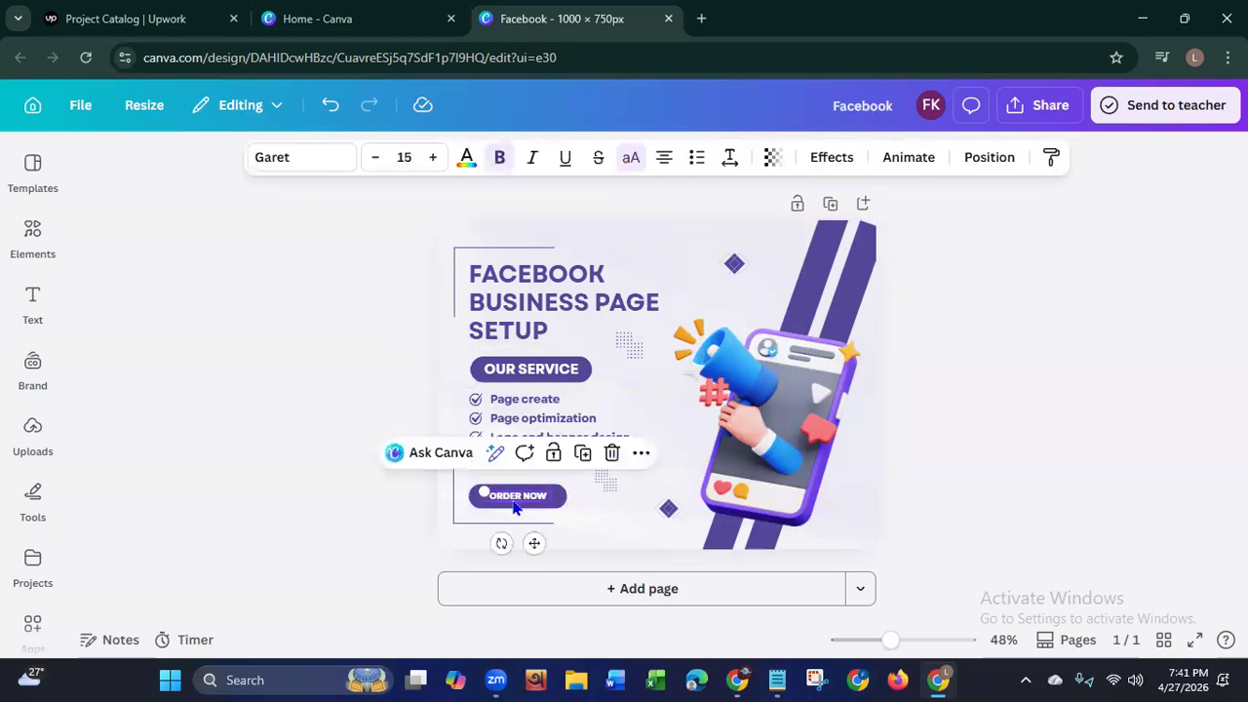
click(279, 343)
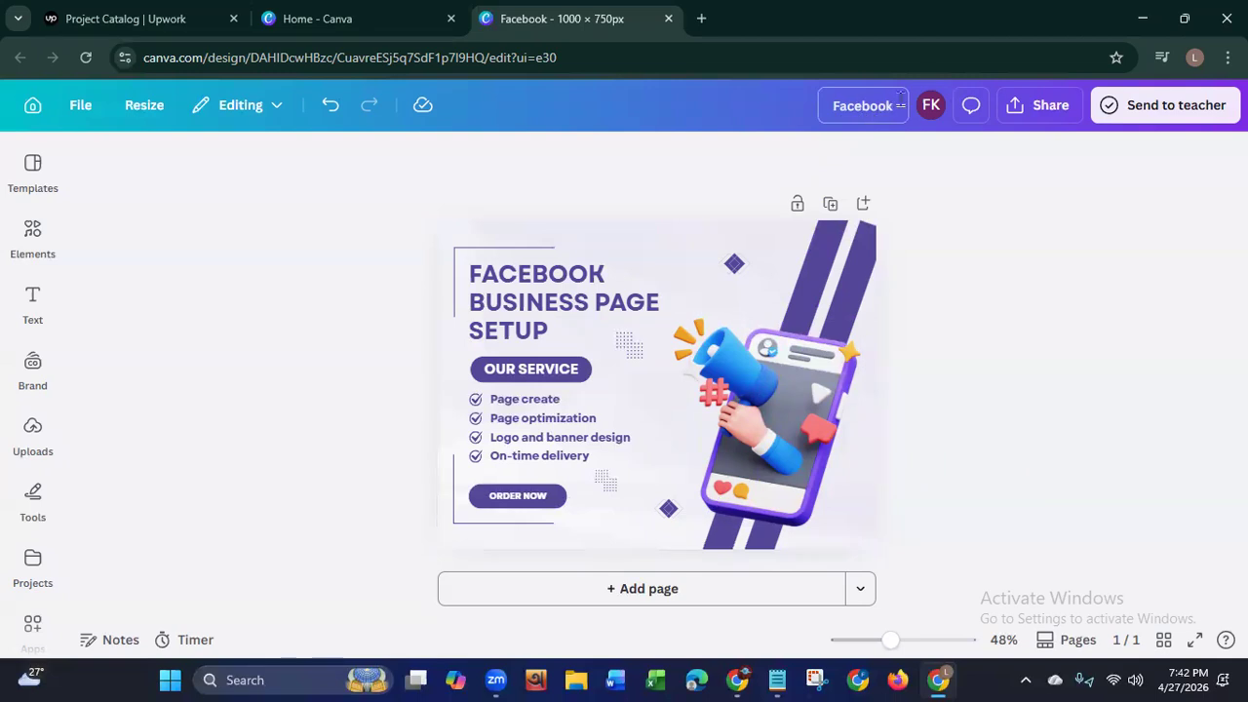
Step: Retitle the design 'You will get a SEO optimized Facebook business page and social media accounts'
click(864, 106)
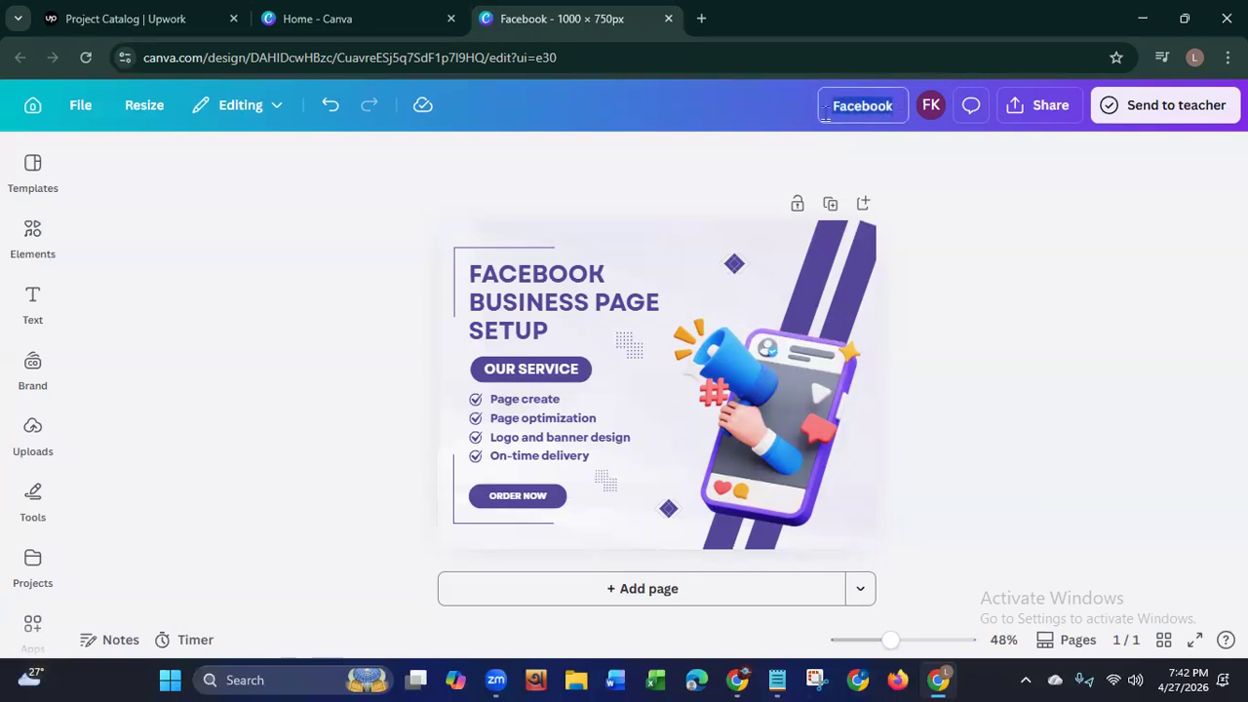
key(BackSpace)
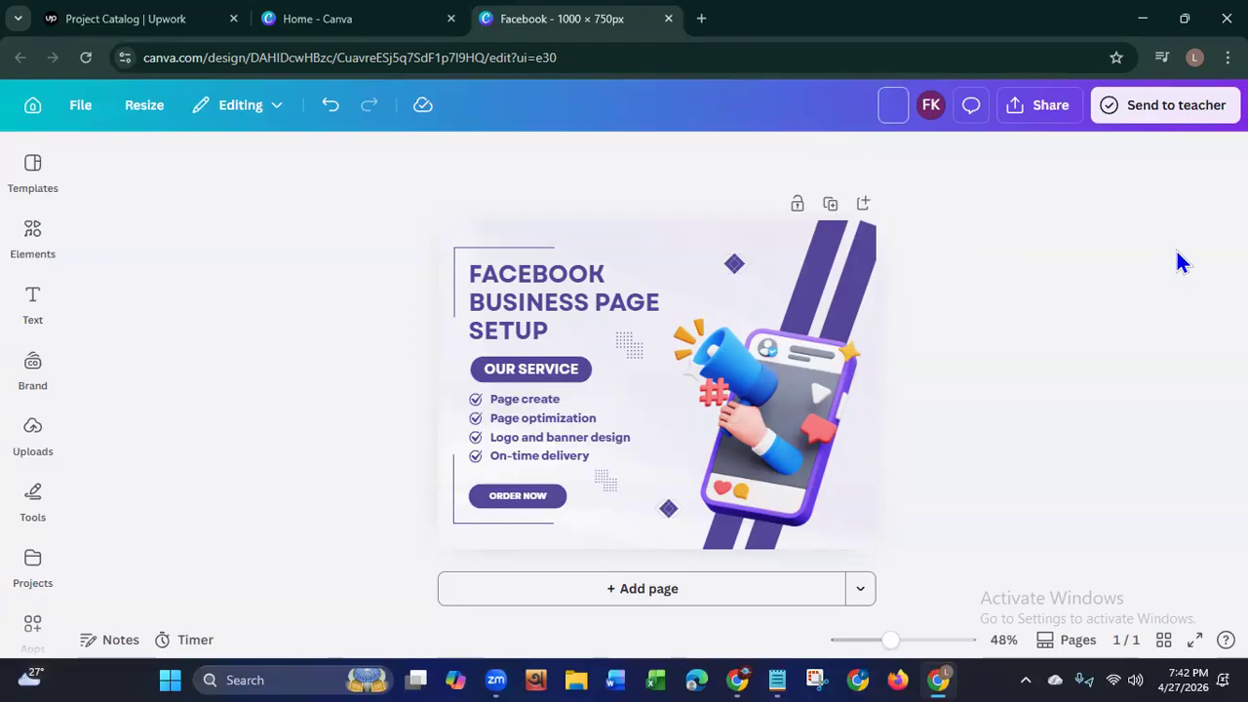
text(You w)
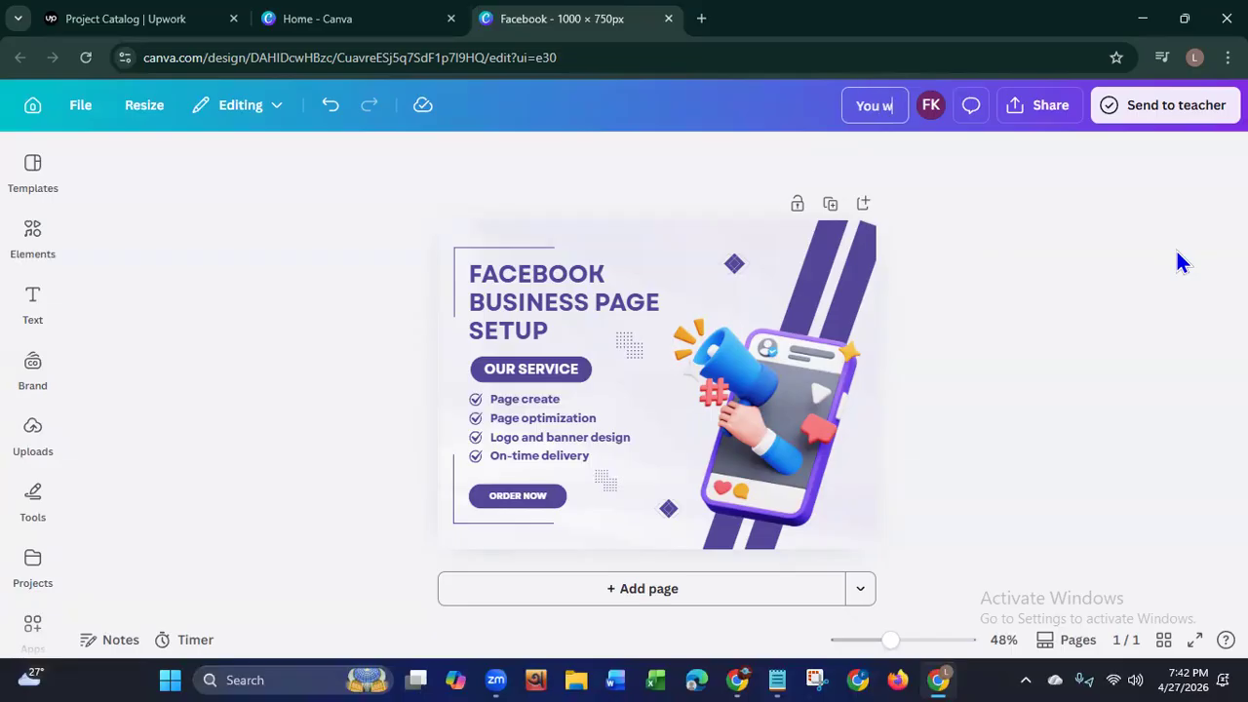
text(ill get a)
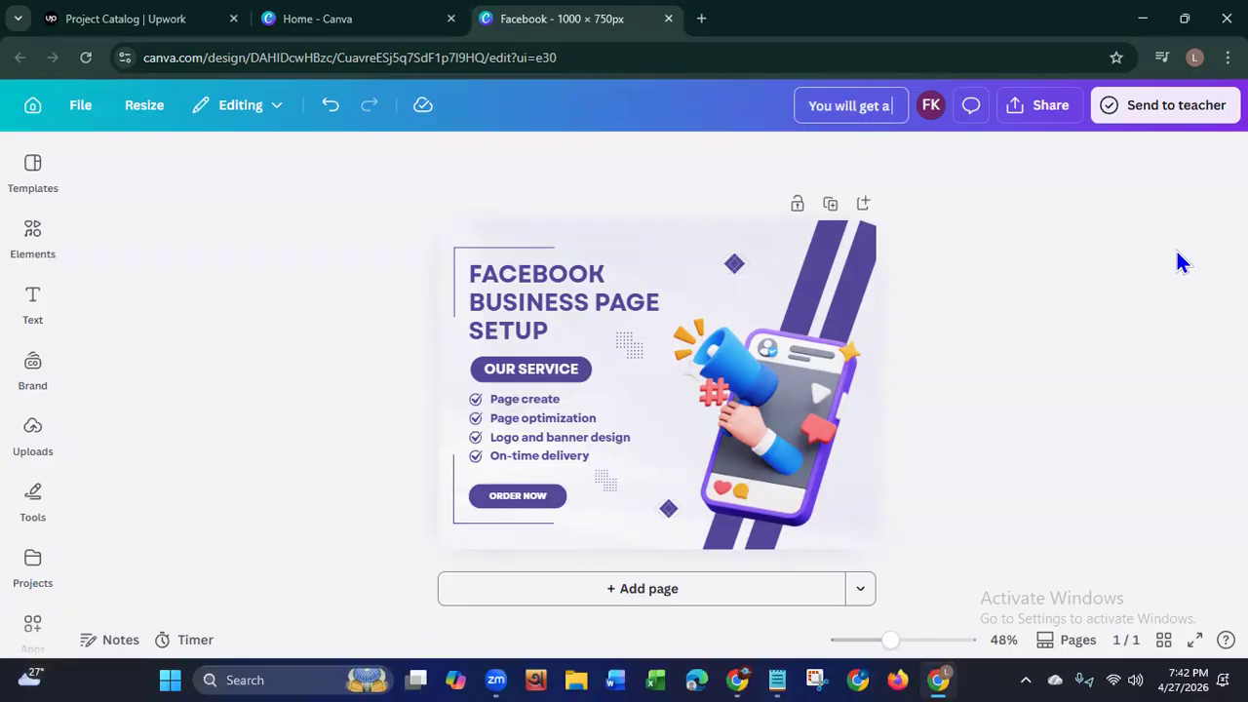
text( SEO )
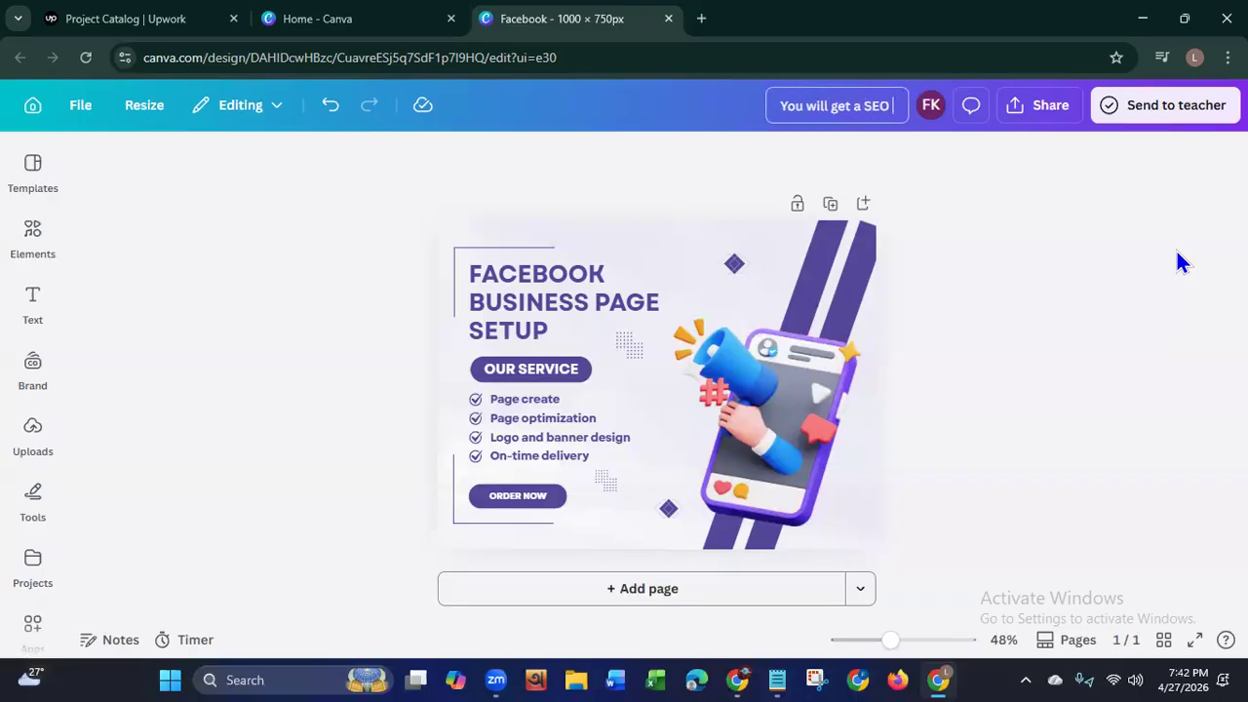
text(optin)
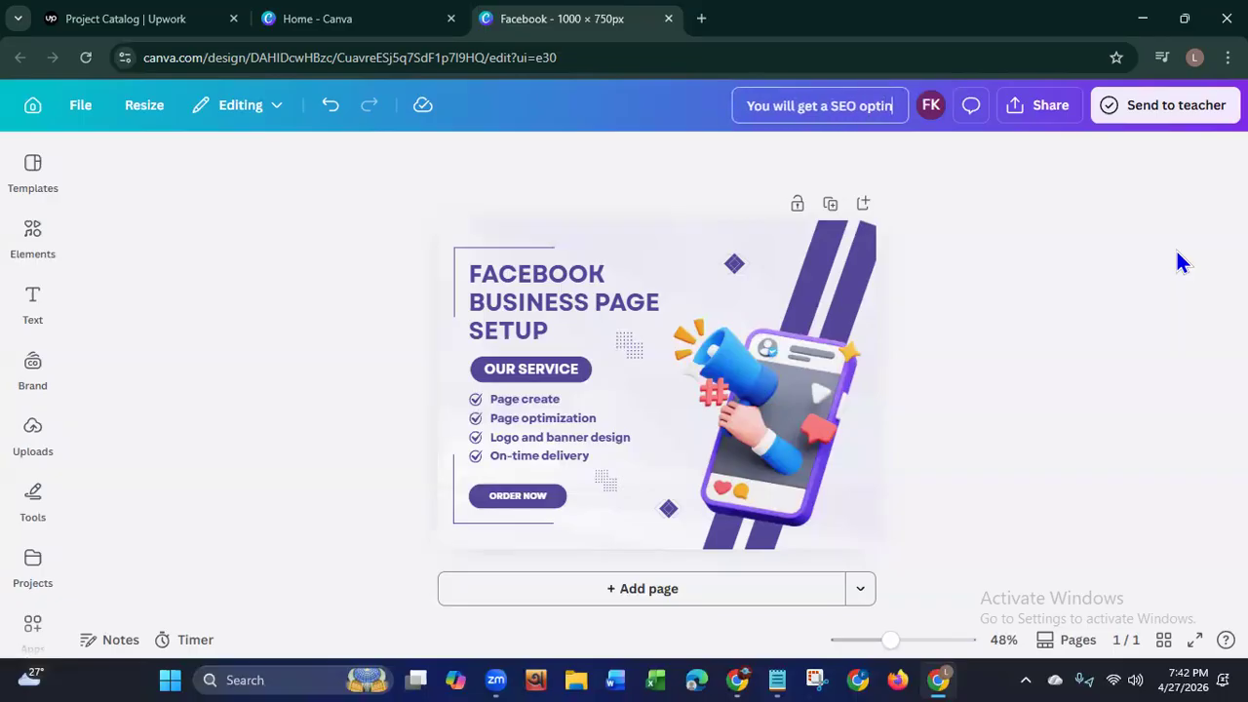
key(Return)
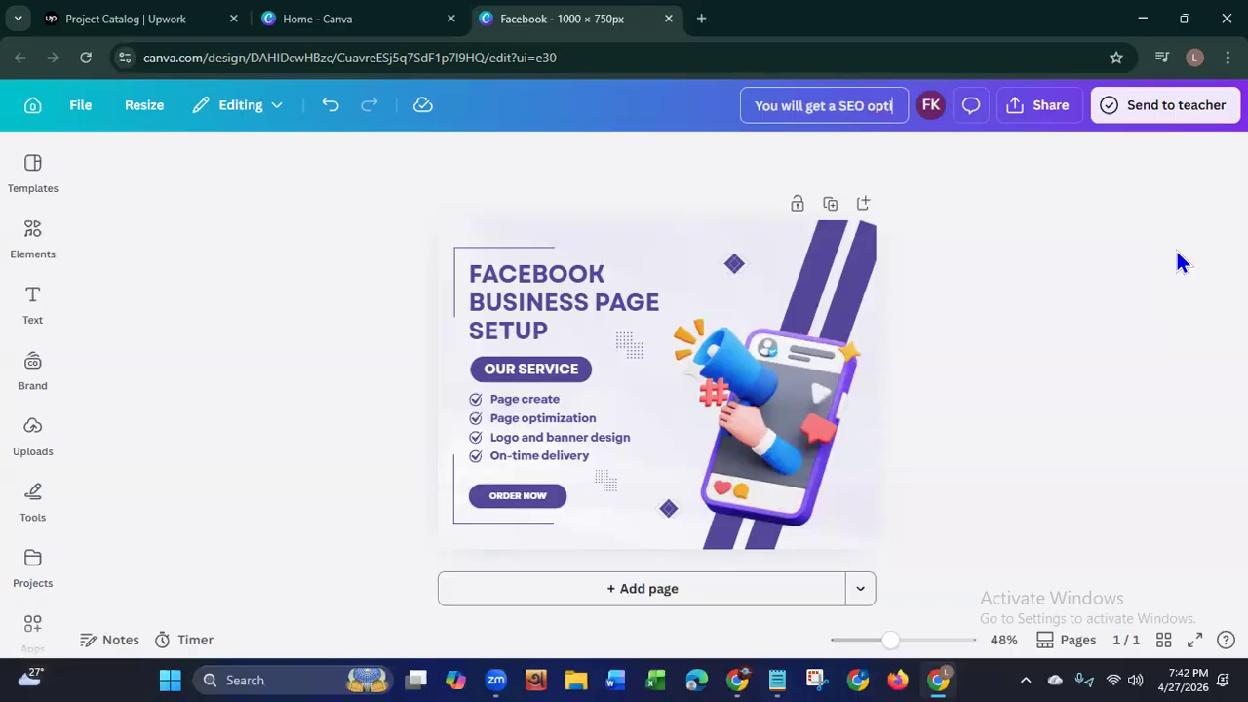
text(mized Facebook )
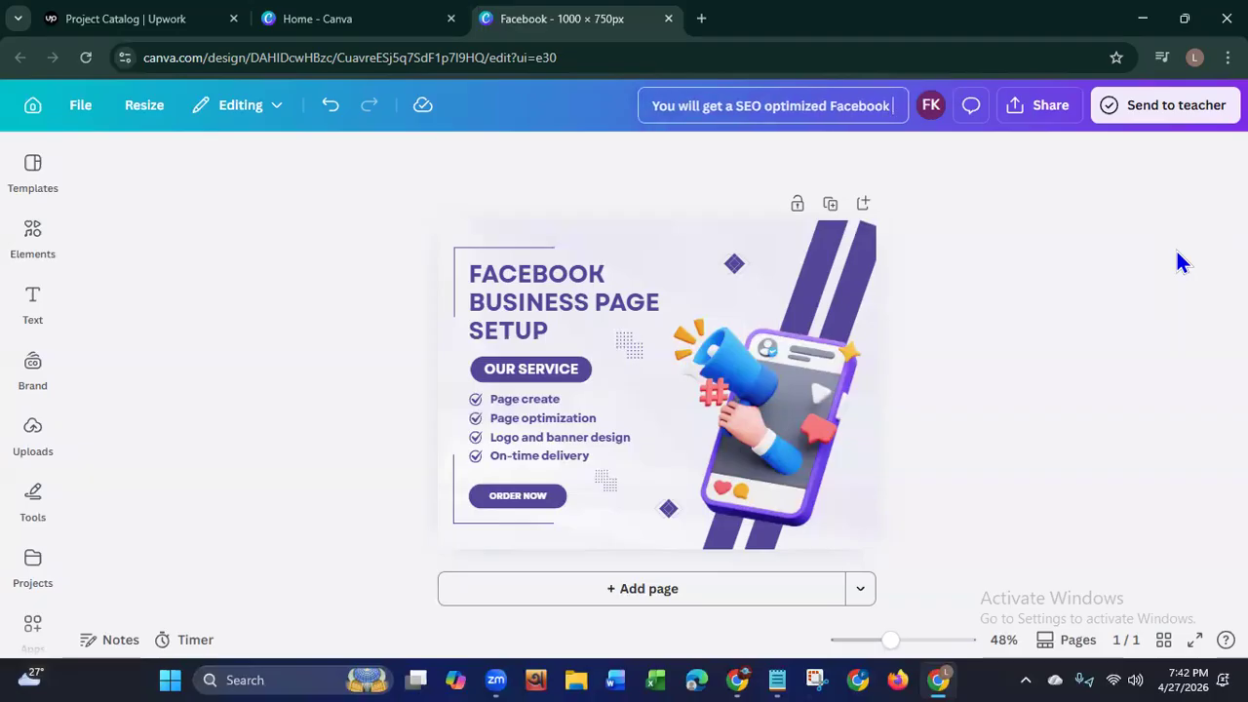
text(b)
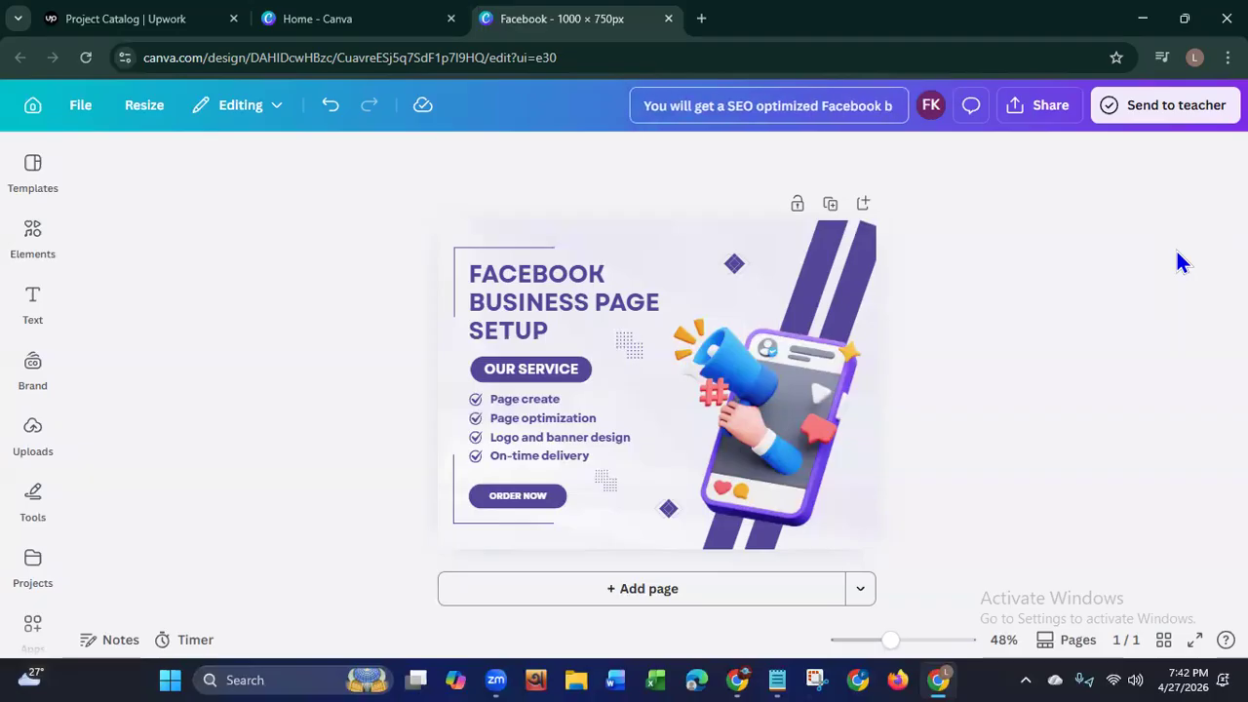
text(usin)
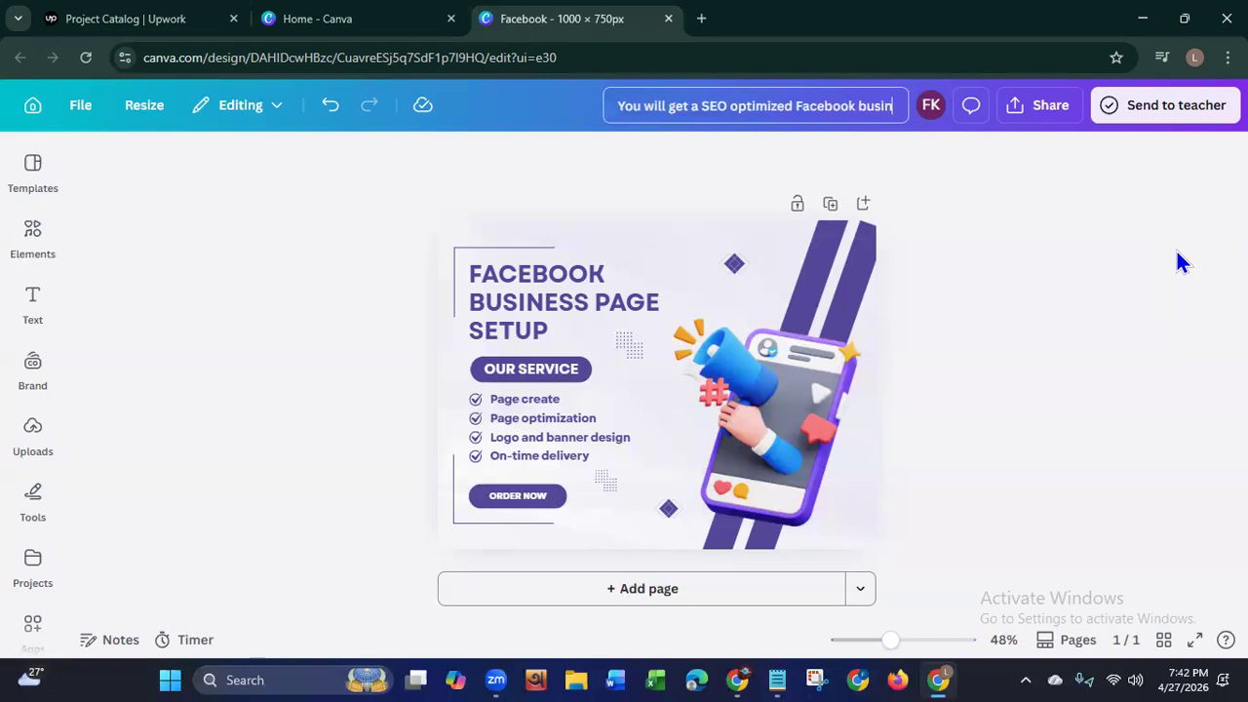
text(ess)
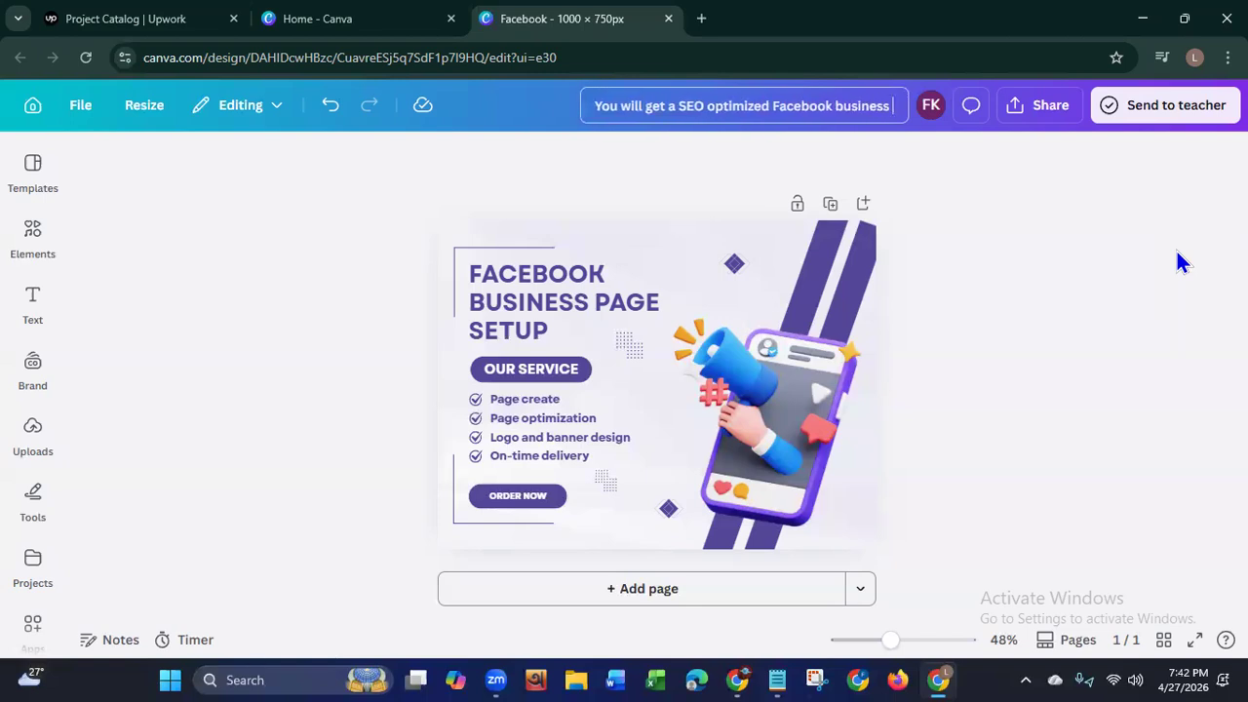
text( pag)
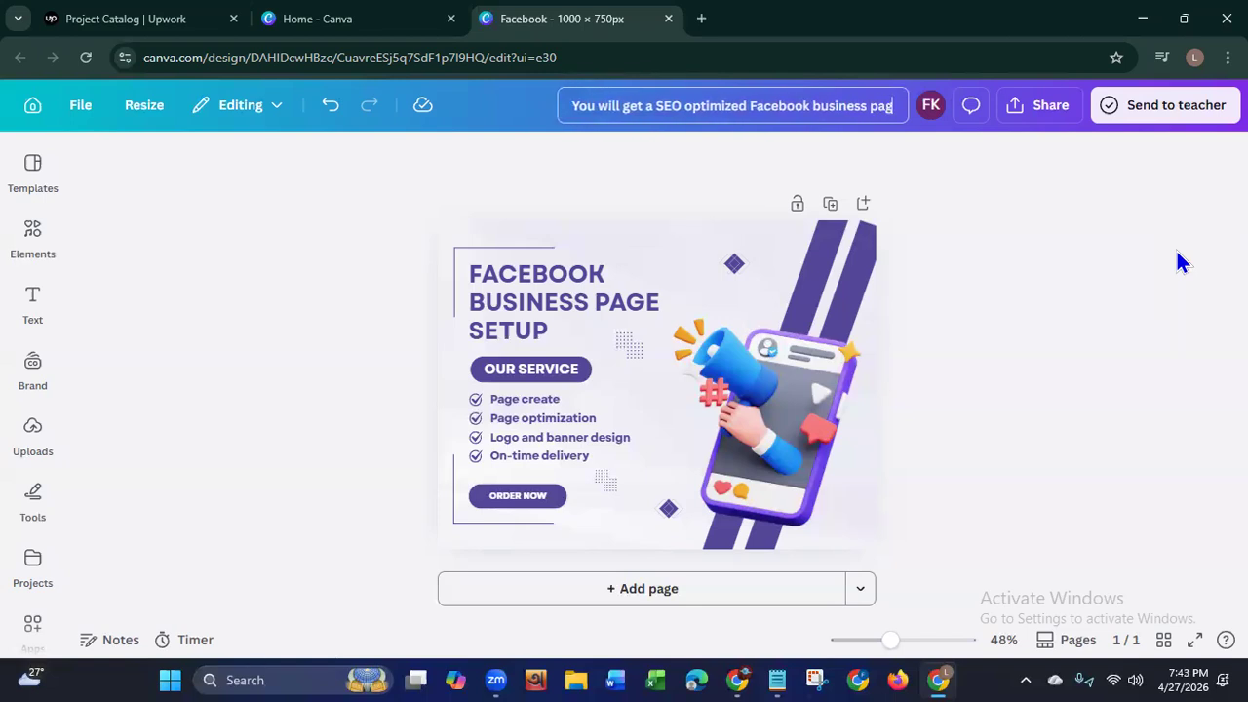
text(e a)
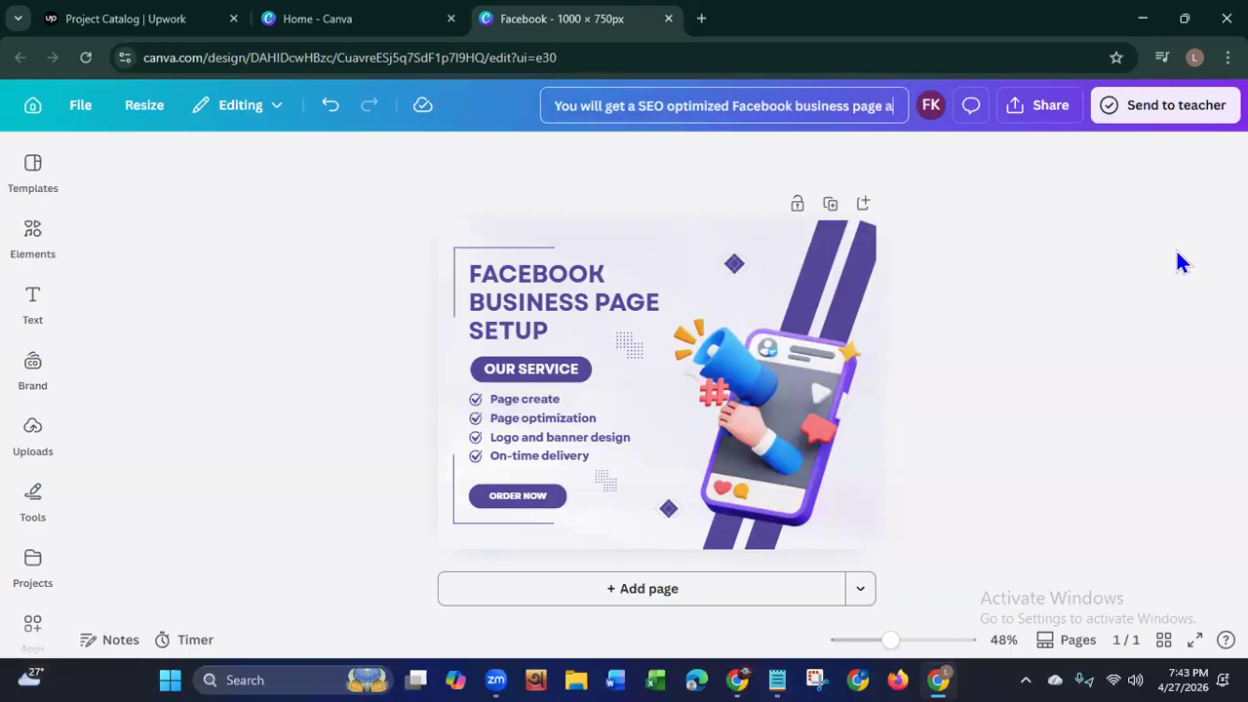
text(nd social media accounts)
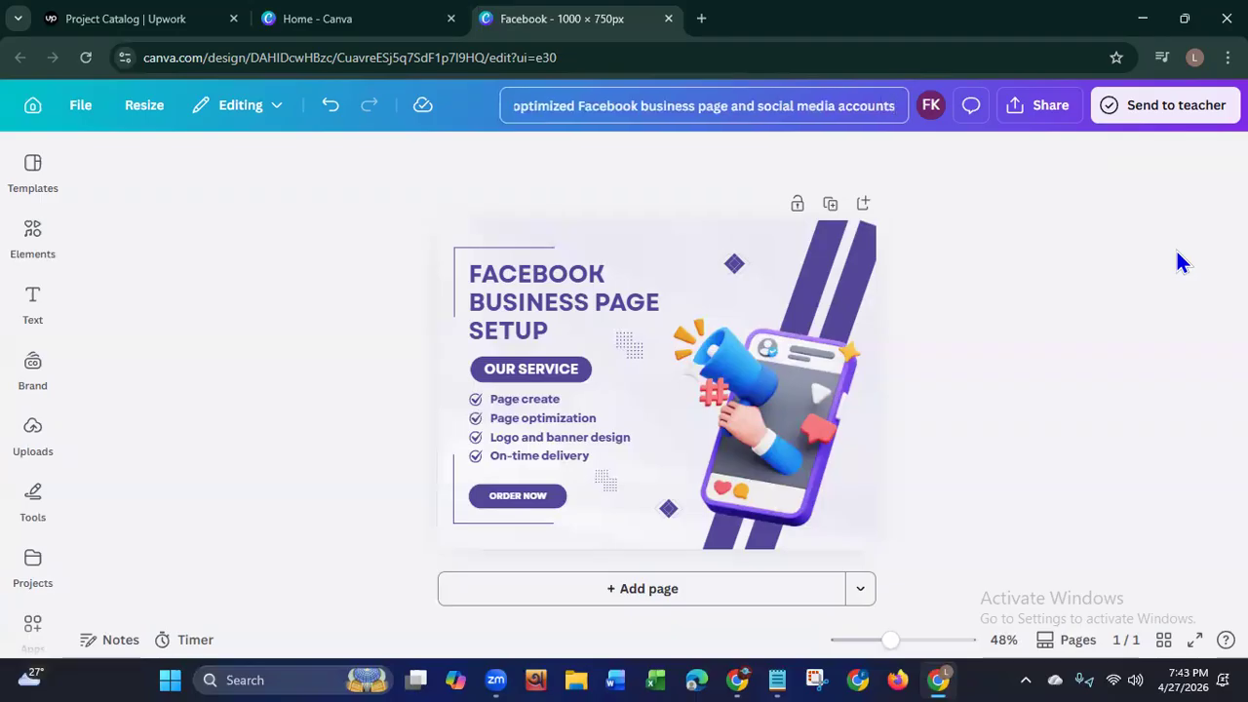
key(Return)
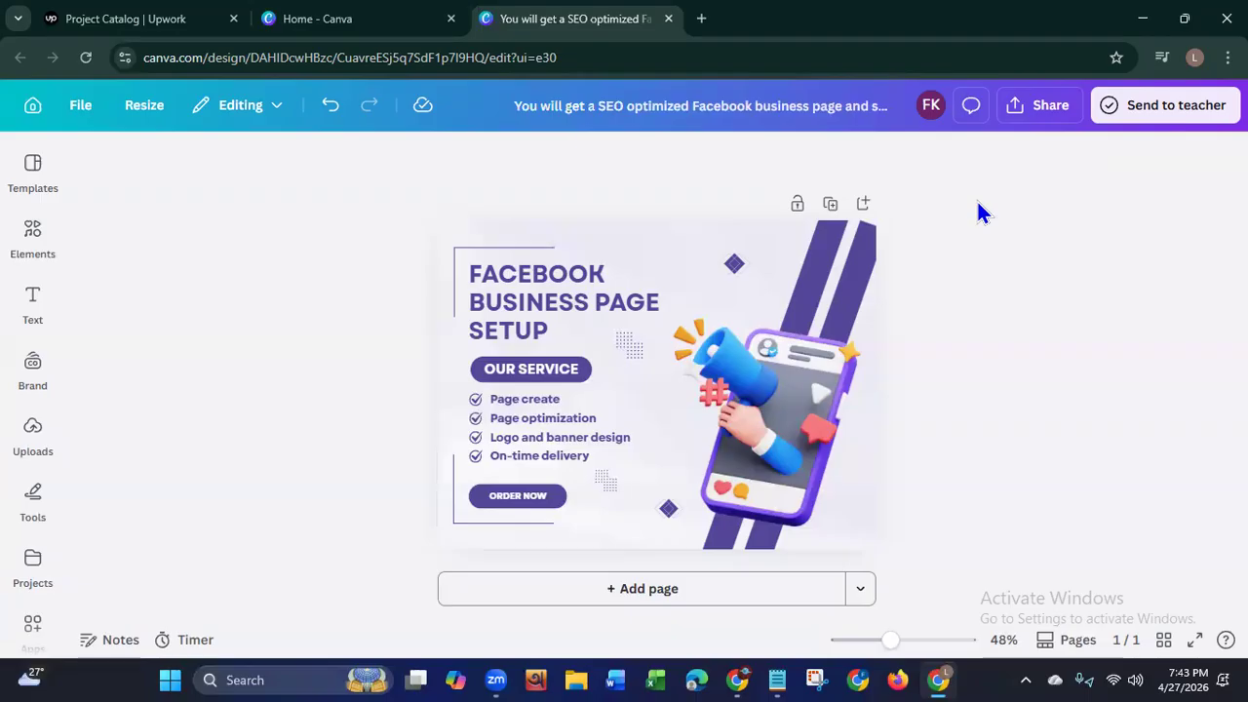
click(513, 106)
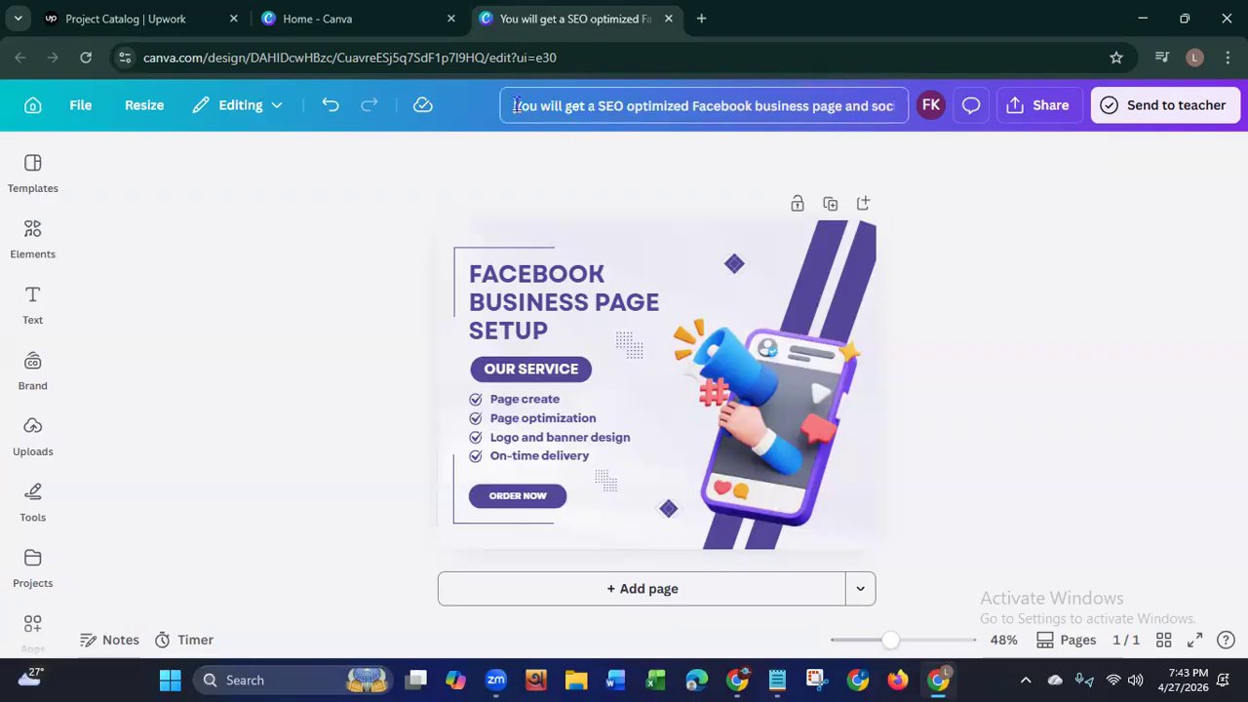
drag(514, 106, 915, 112)
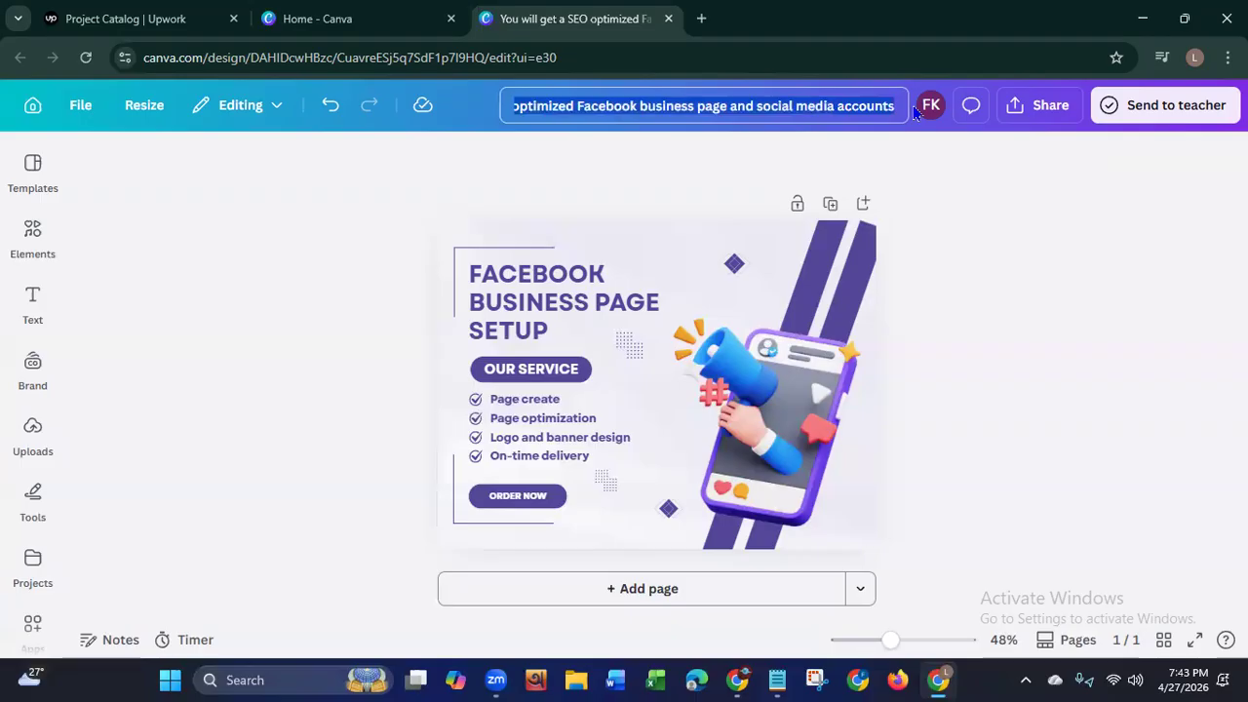
click(1017, 263)
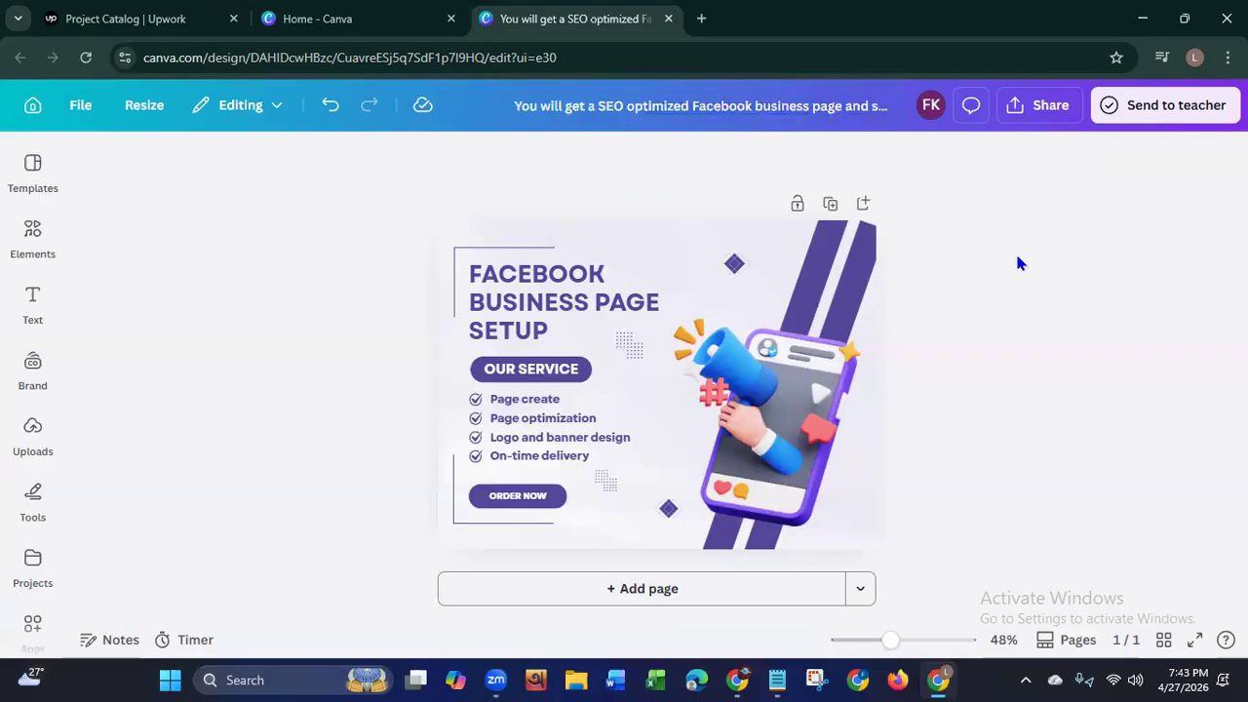
Step: Download the design as a JPG at quality 100
click(1044, 115)
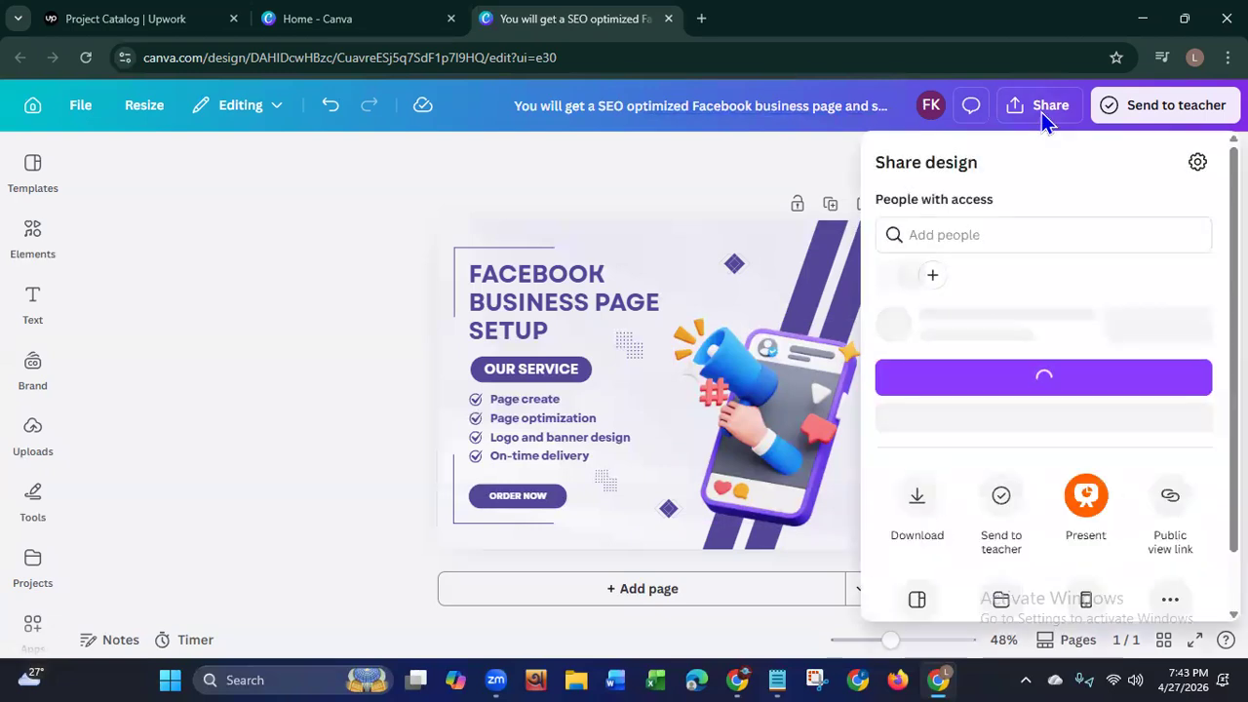
click(919, 541)
click(1079, 236)
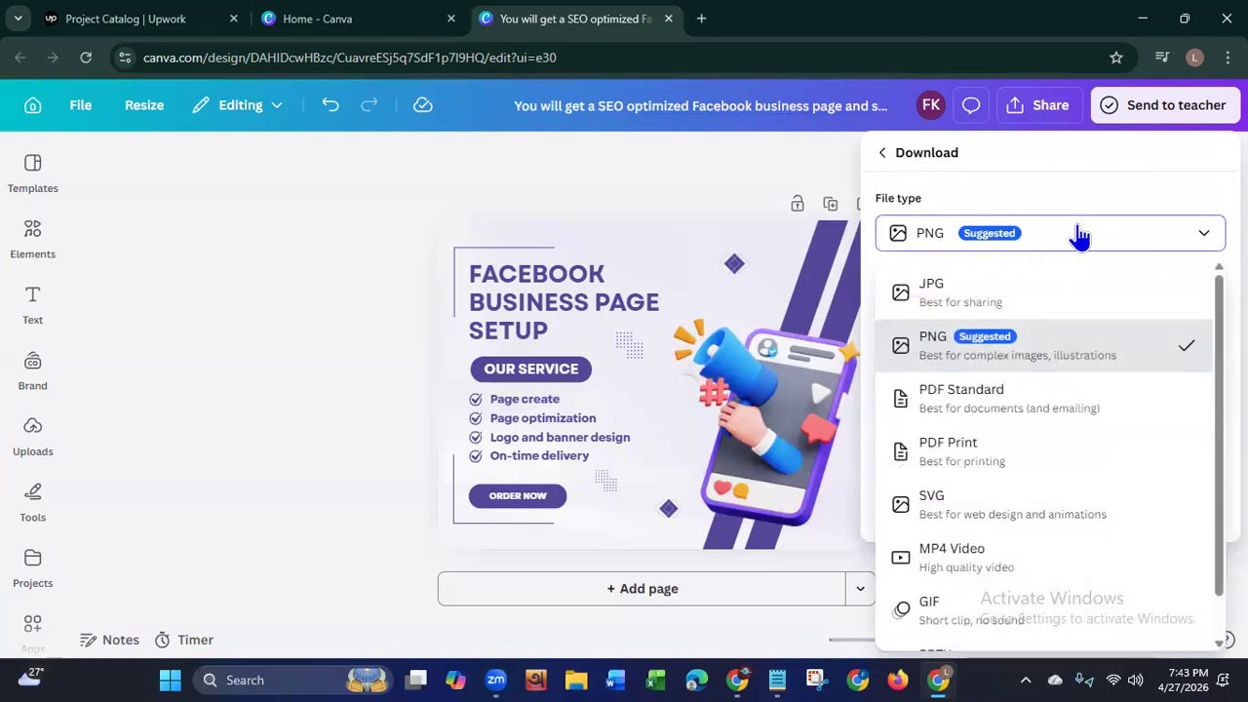
click(951, 294)
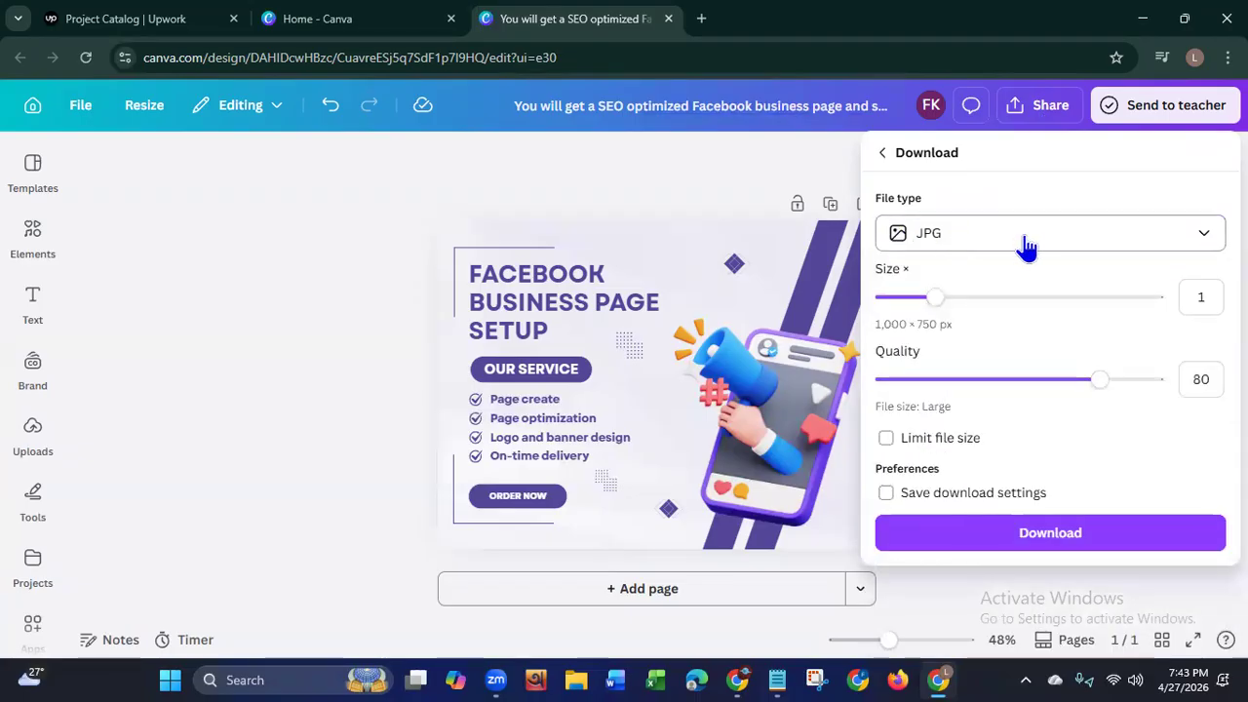
drag(1092, 385, 1184, 387)
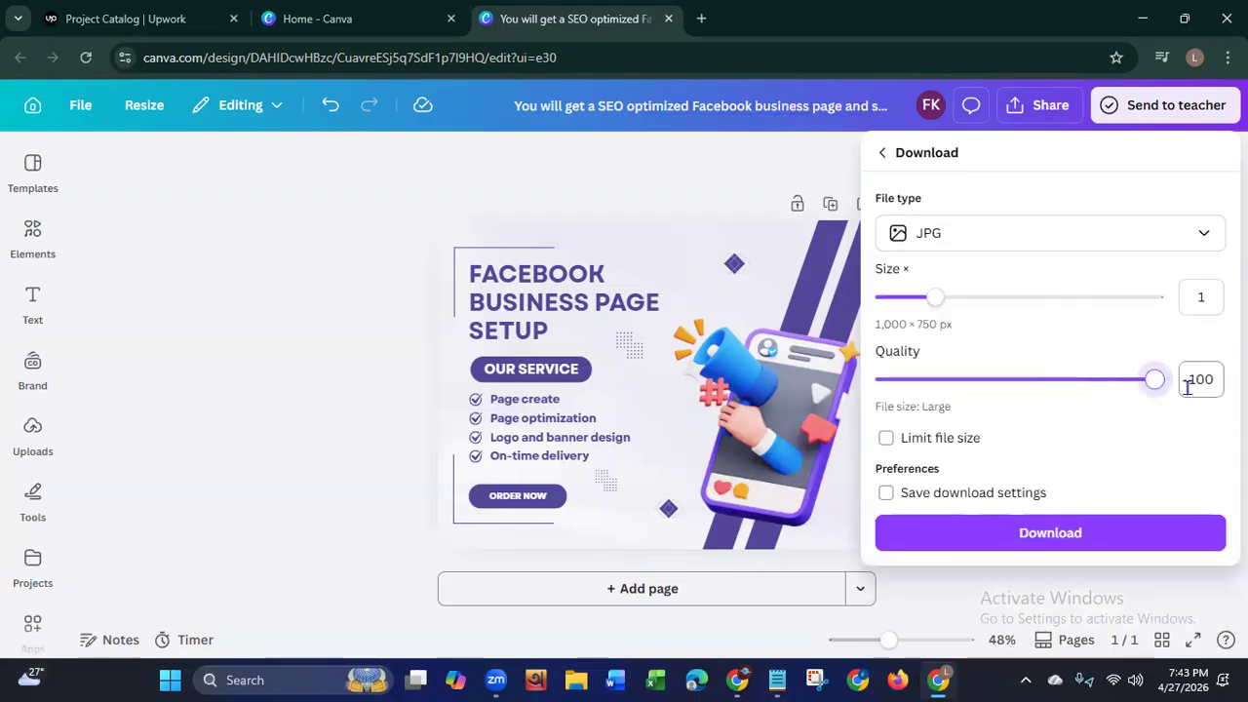
click(992, 544)
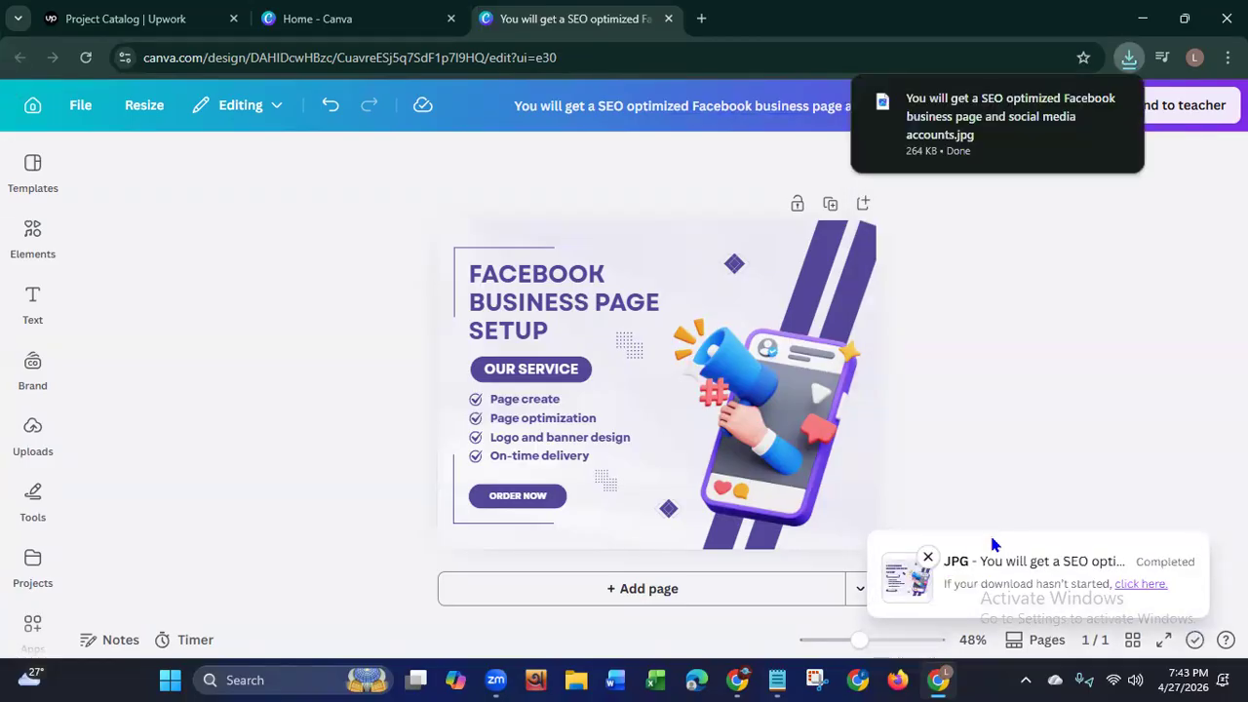
Step: Close the Canva tabs, minimize Chrome and view the Downloads folder in File Explorer
click(668, 19)
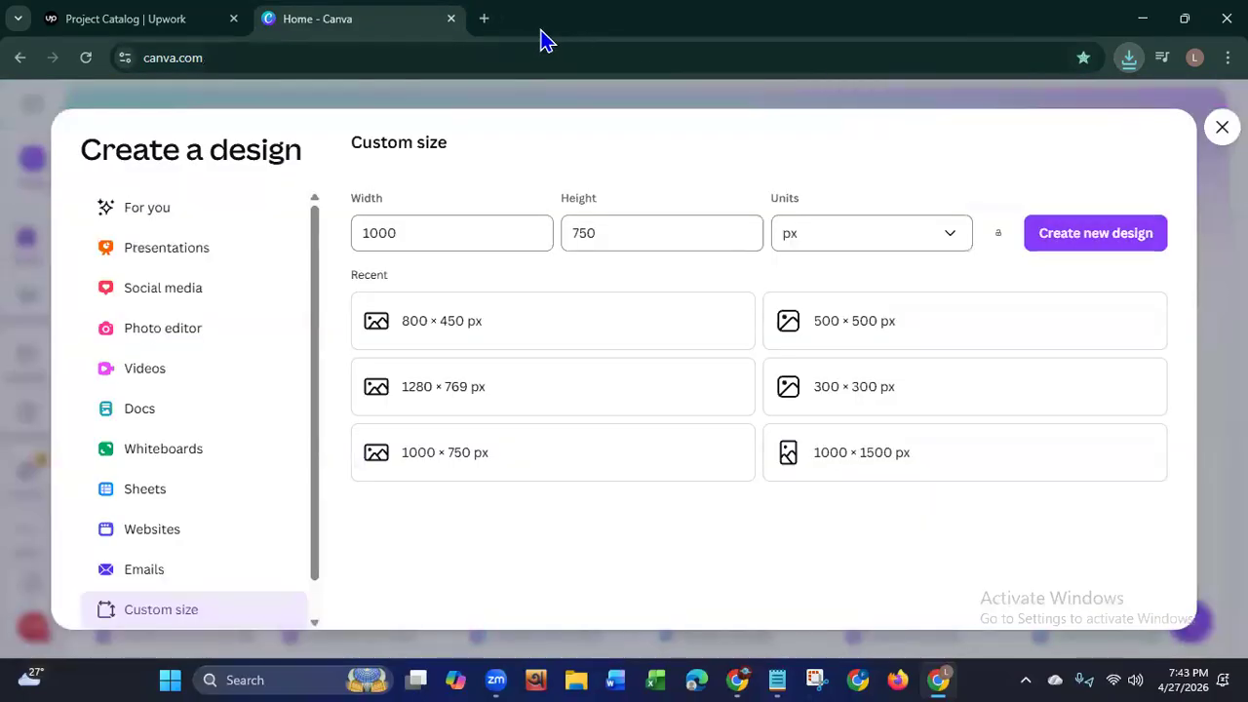
click(452, 20)
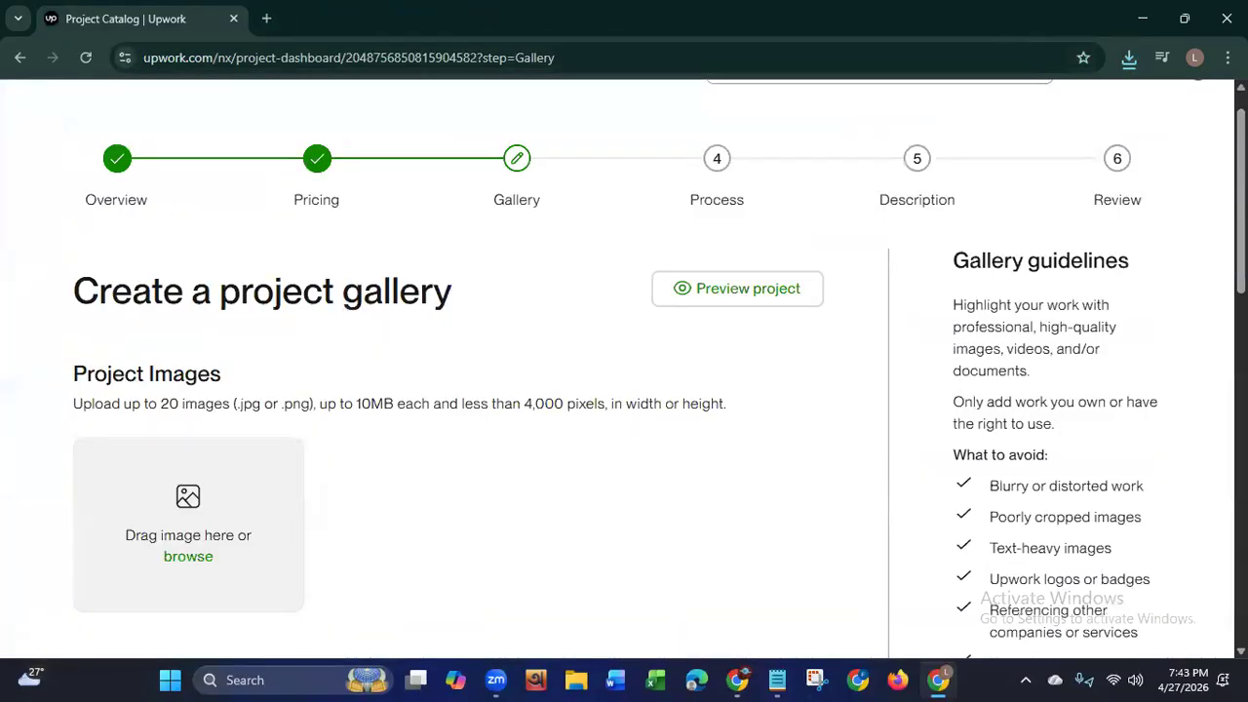
click(1143, 22)
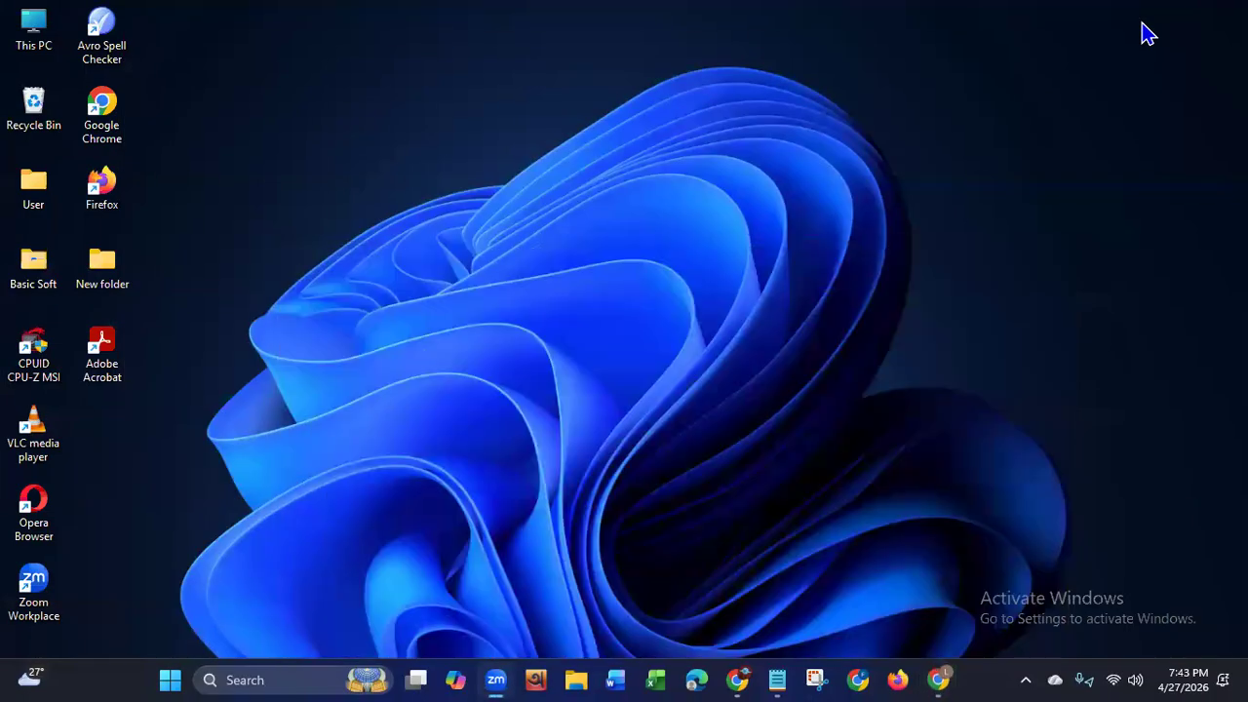
right_click(514, 160)
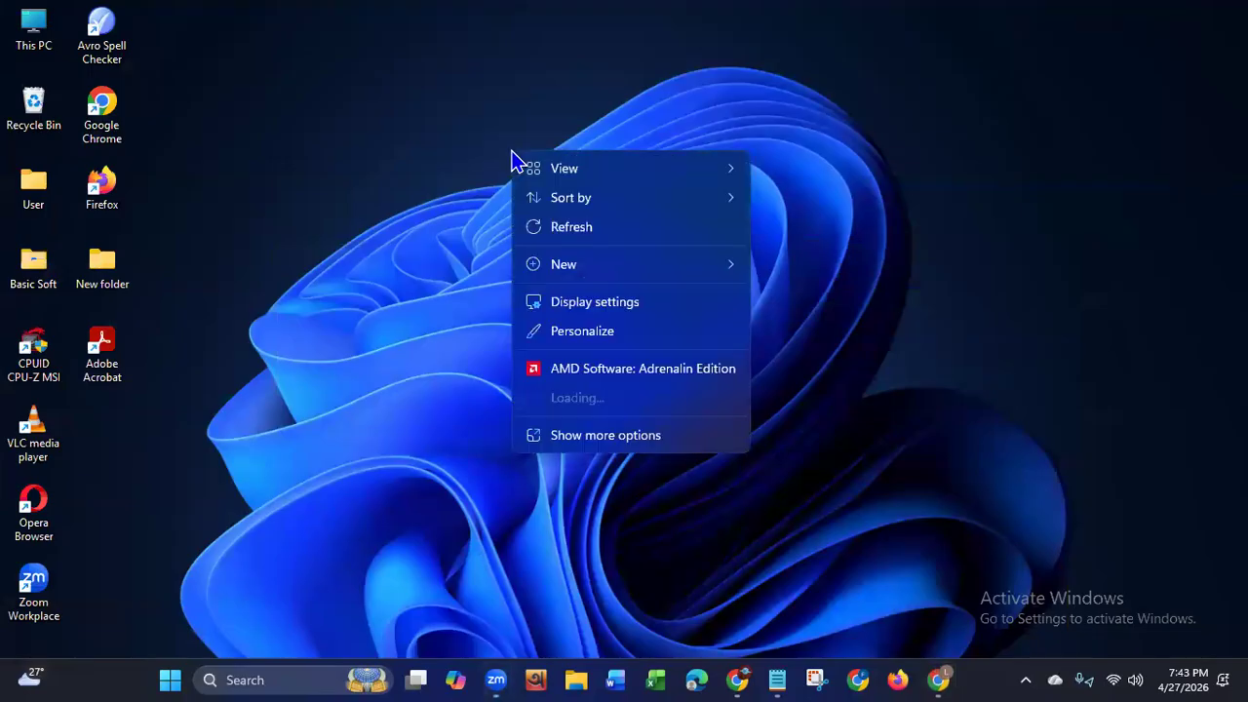
click(544, 238)
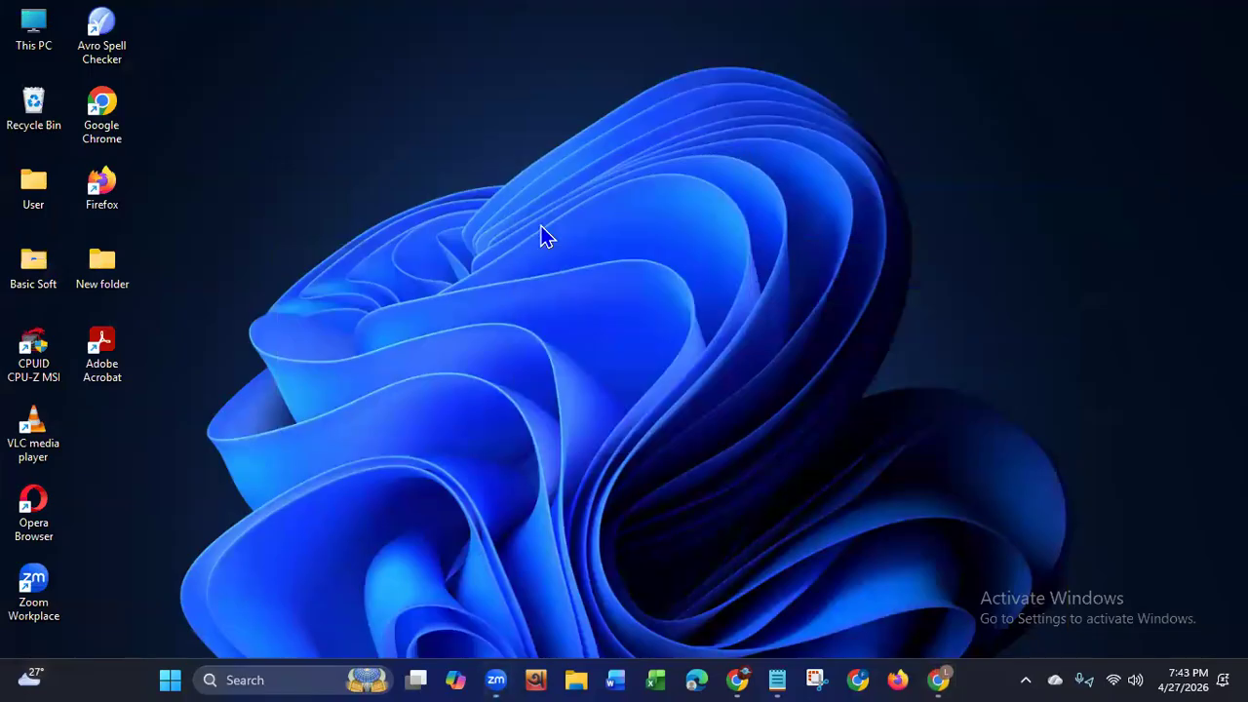
click(575, 679)
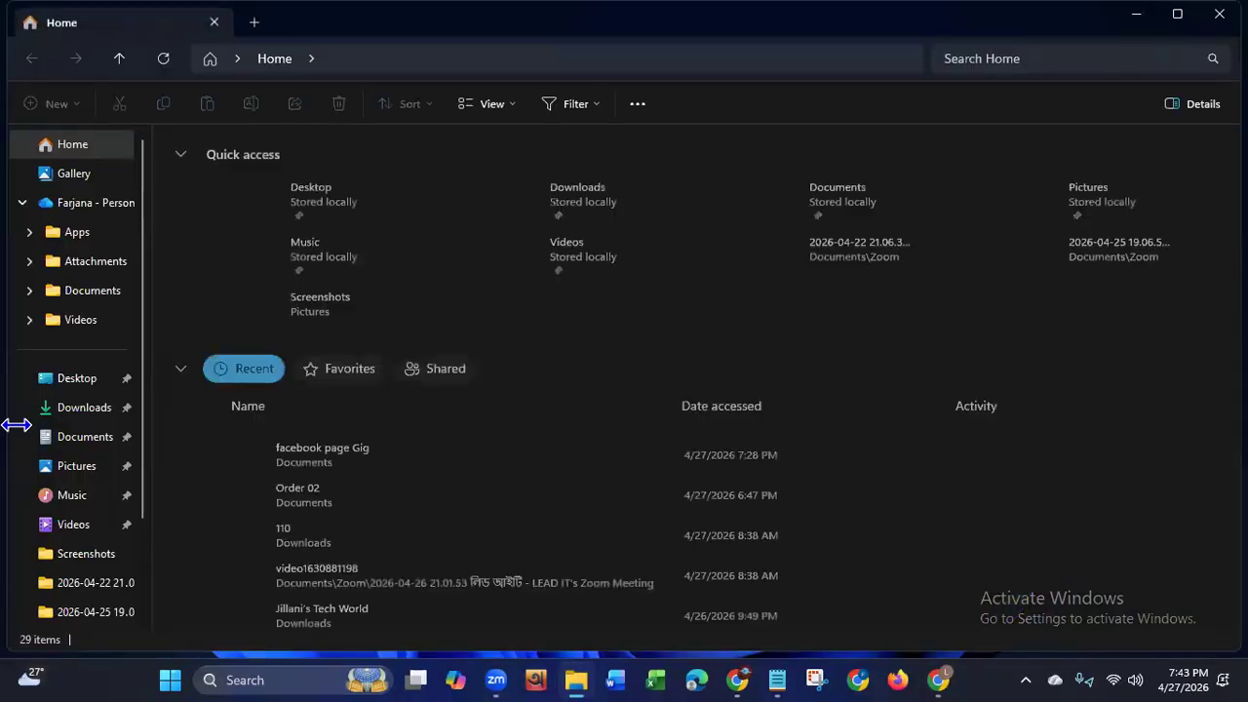
click(51, 415)
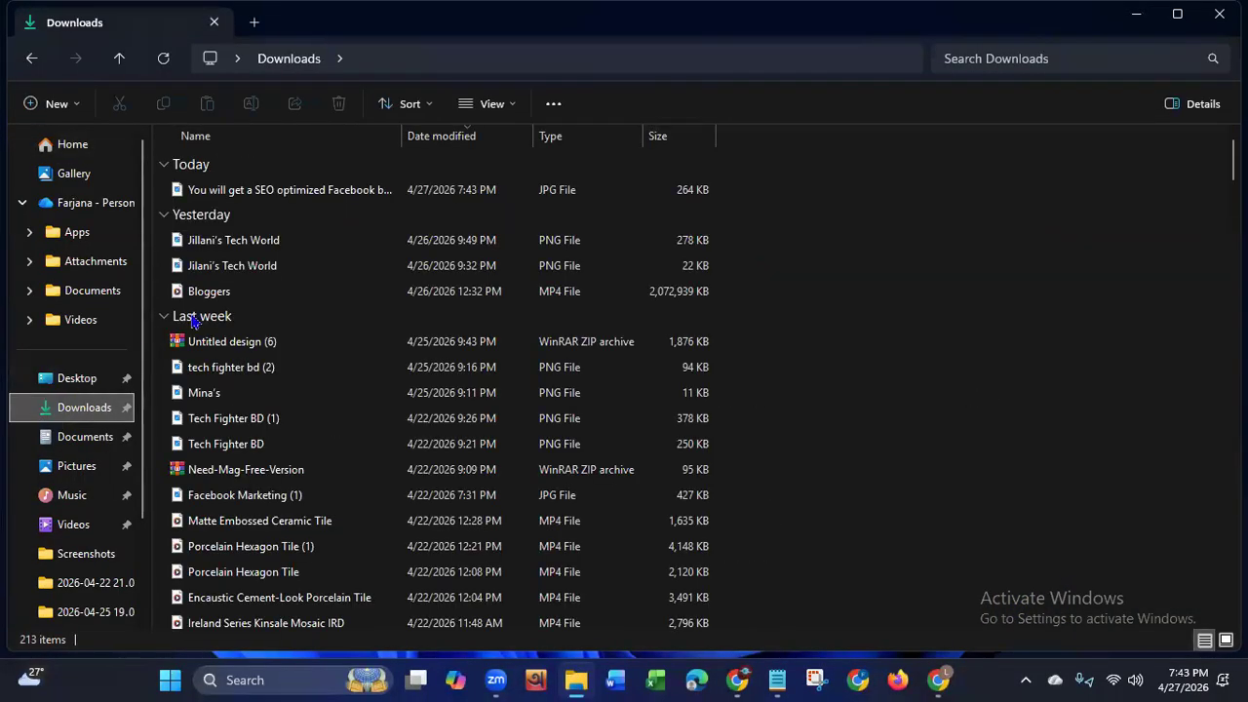
Step: Open the Properties of the downloaded Facebook business page JPG via Show more options
right_click(314, 195)
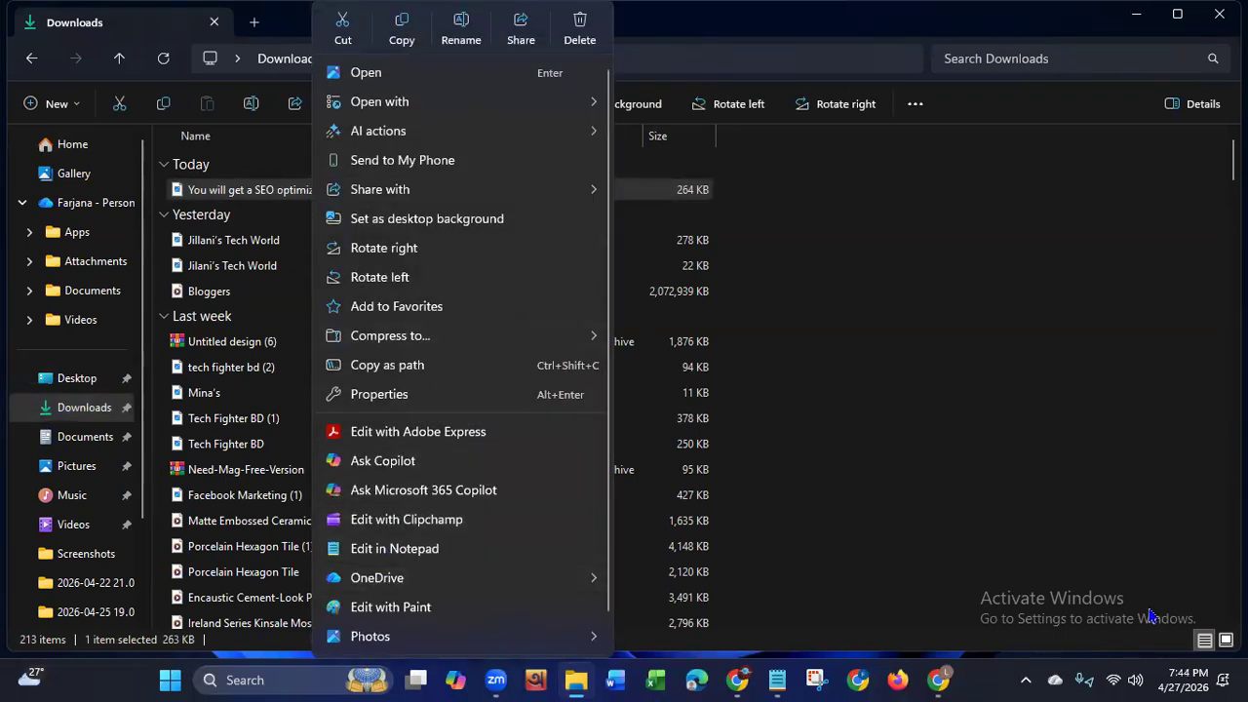
key(Escape)
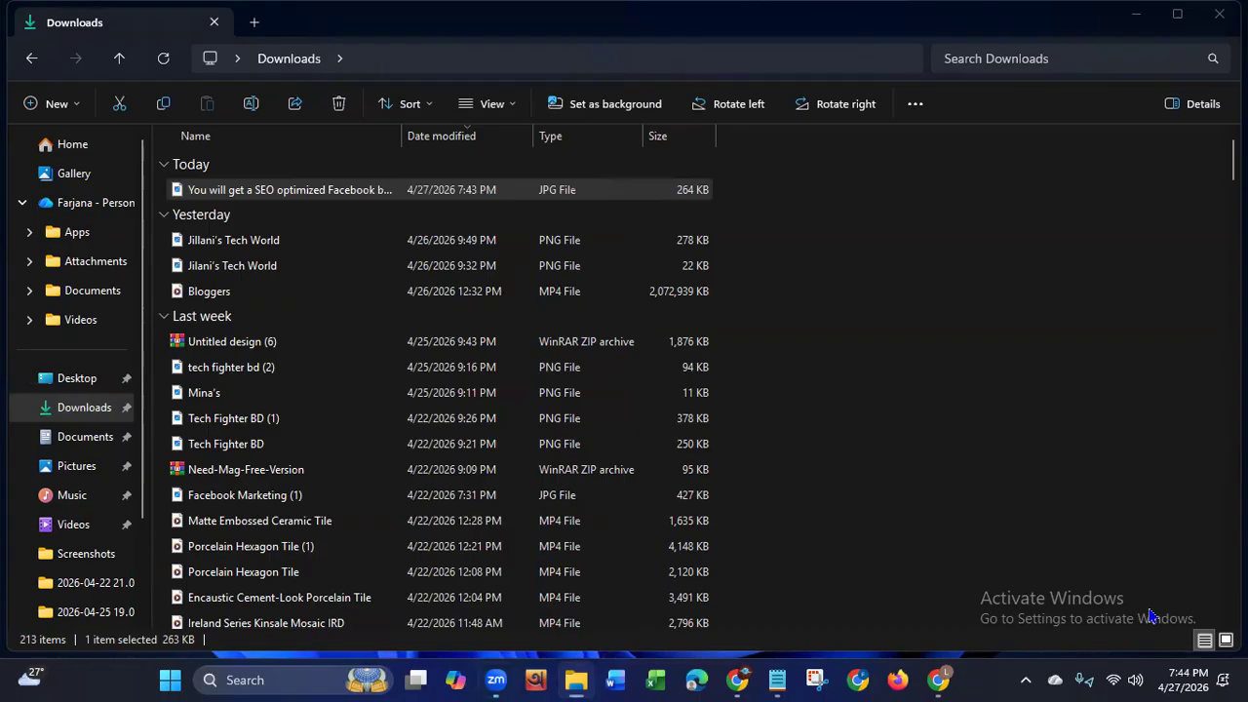
right_click(351, 200)
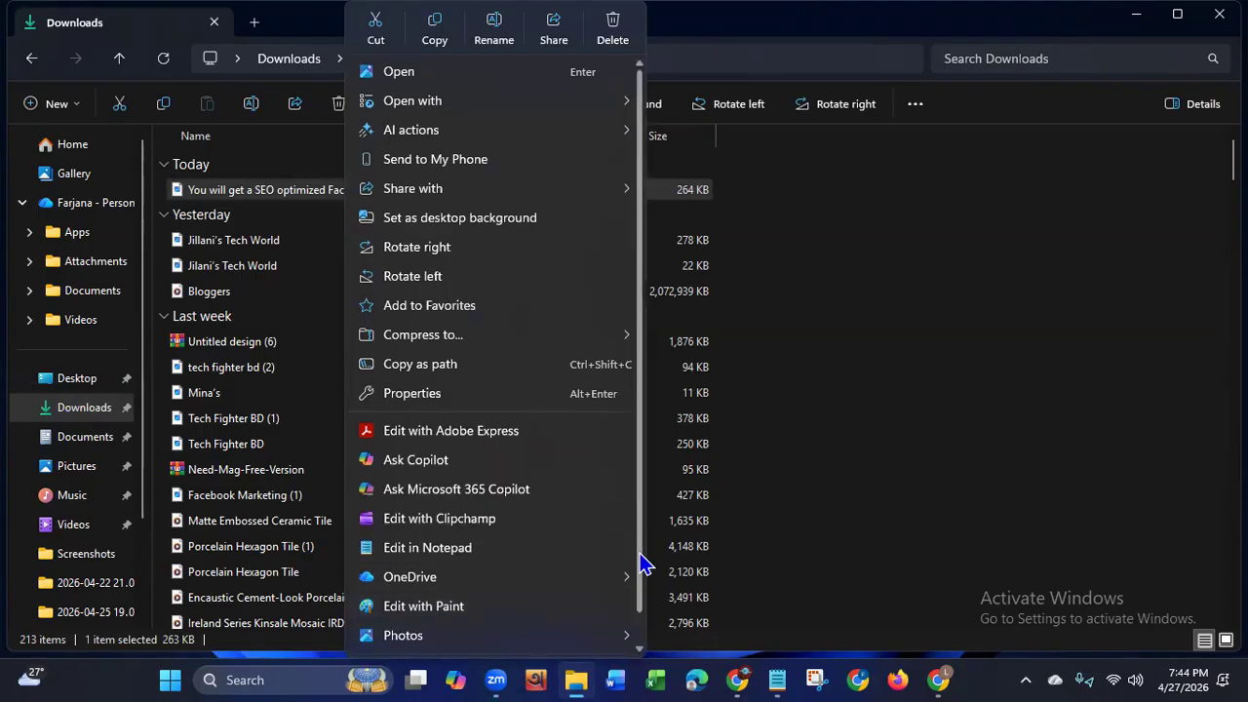
scroll(642, 581, down, 1)
click(444, 641)
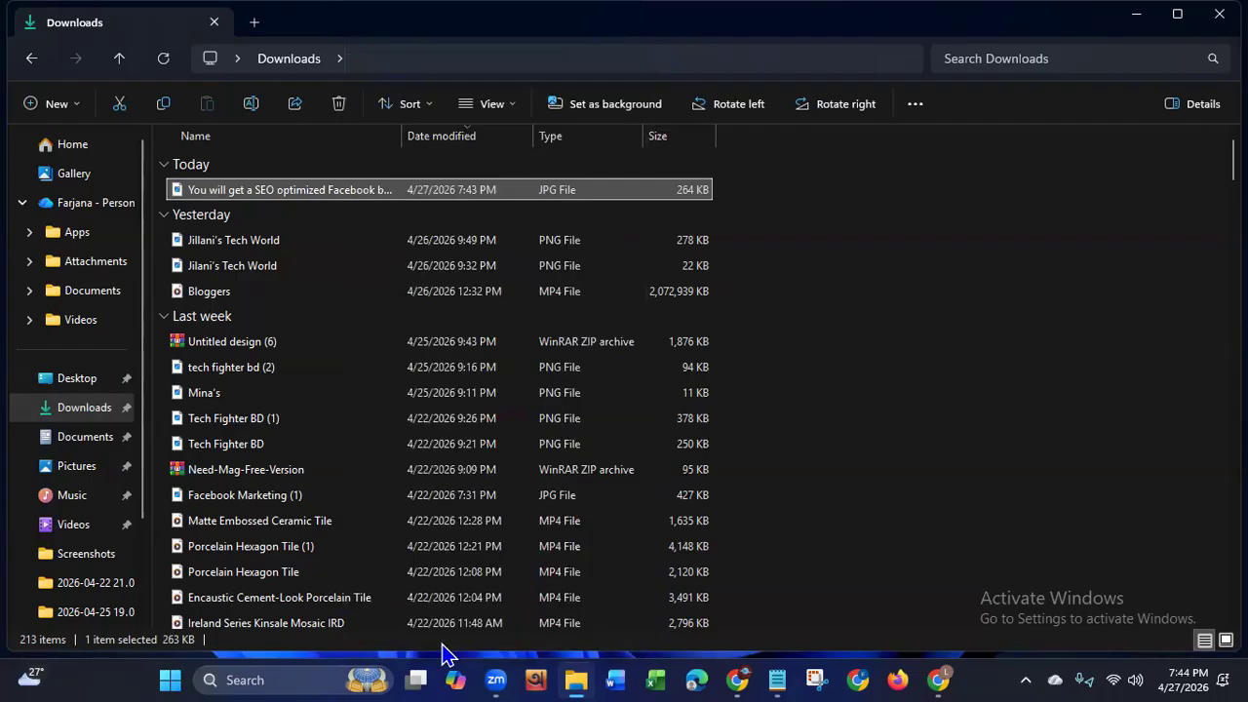
mouse_move(449, 646)
key(Right)
key(Down)
key(Down)
key(Down)
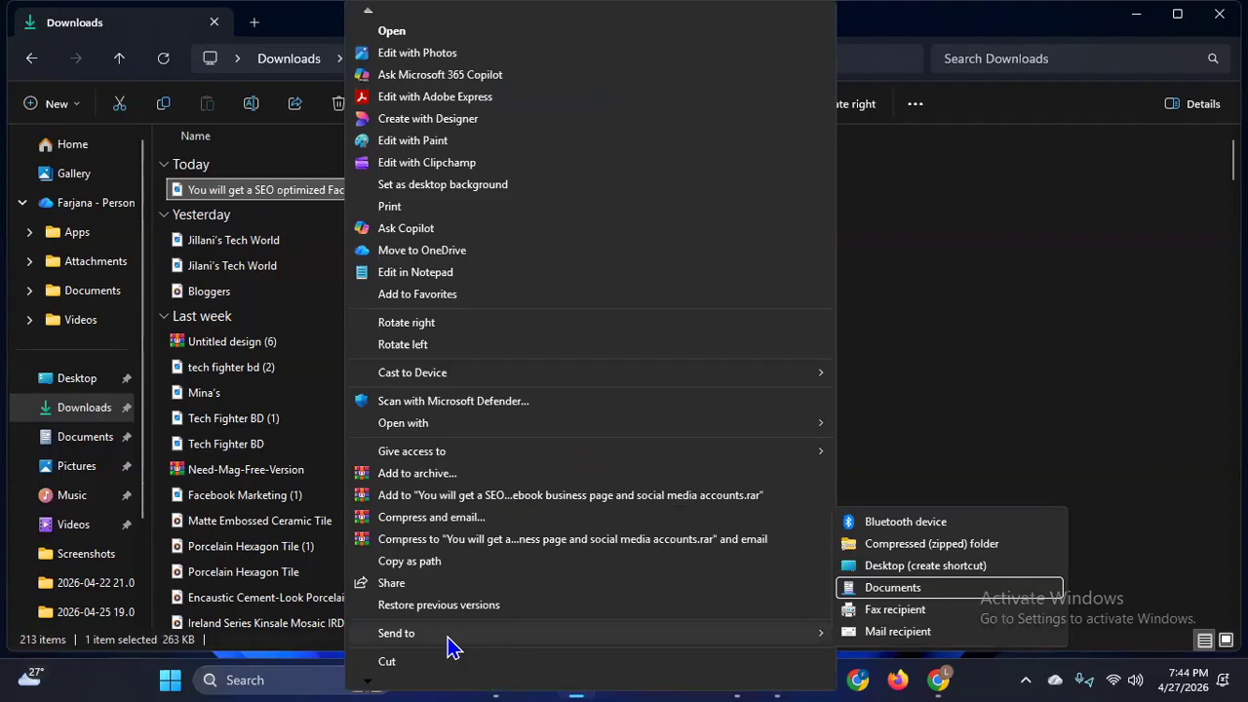
key(Down)
key(Down)
key(Down)
key(Down)
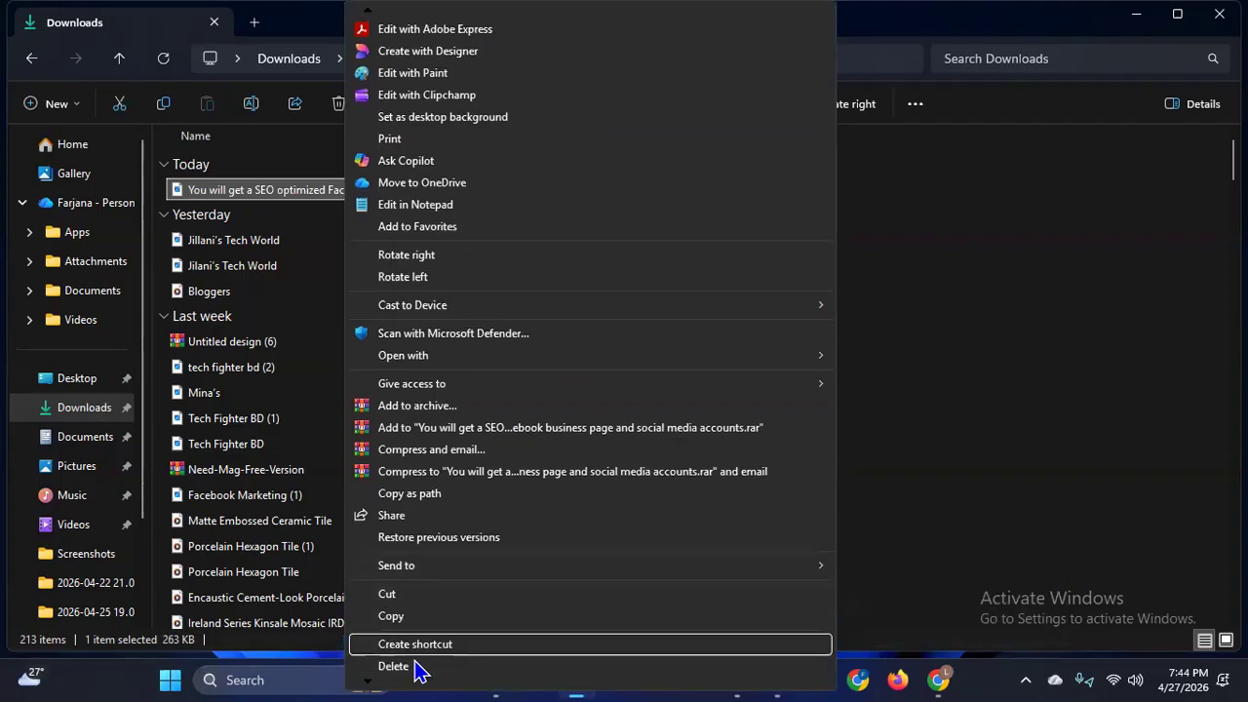
key(Down)
key(Down)
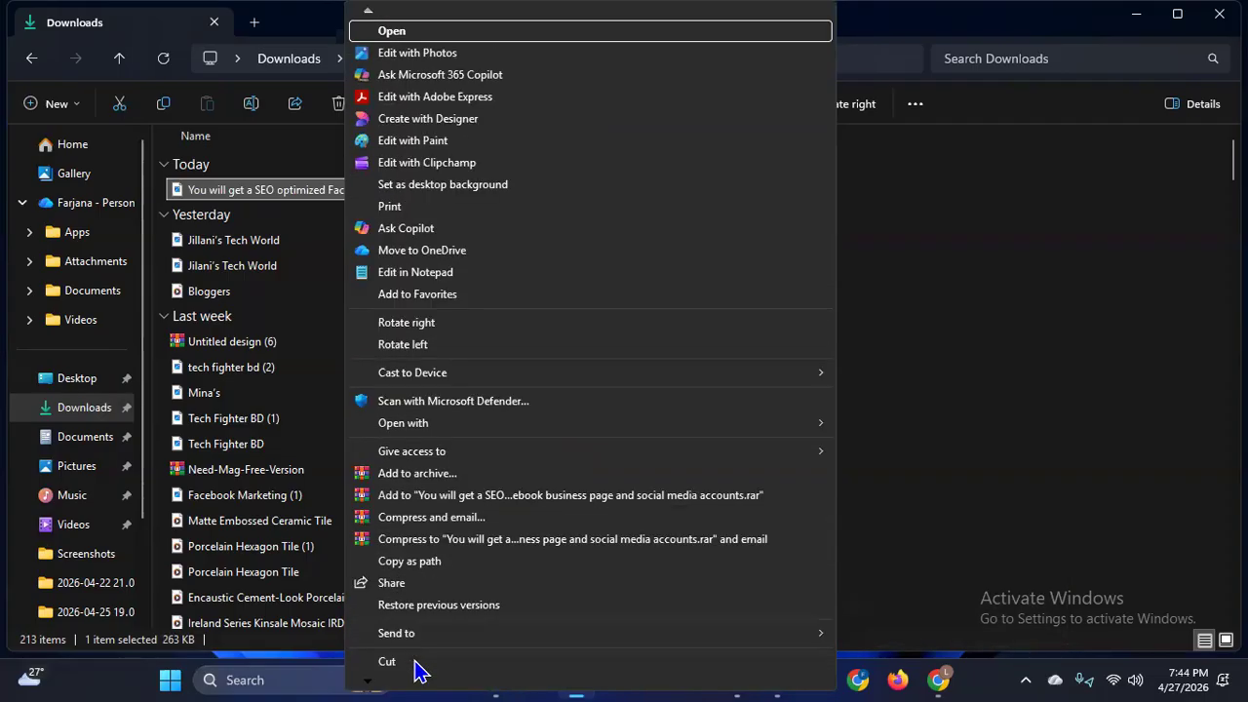
key(Up)
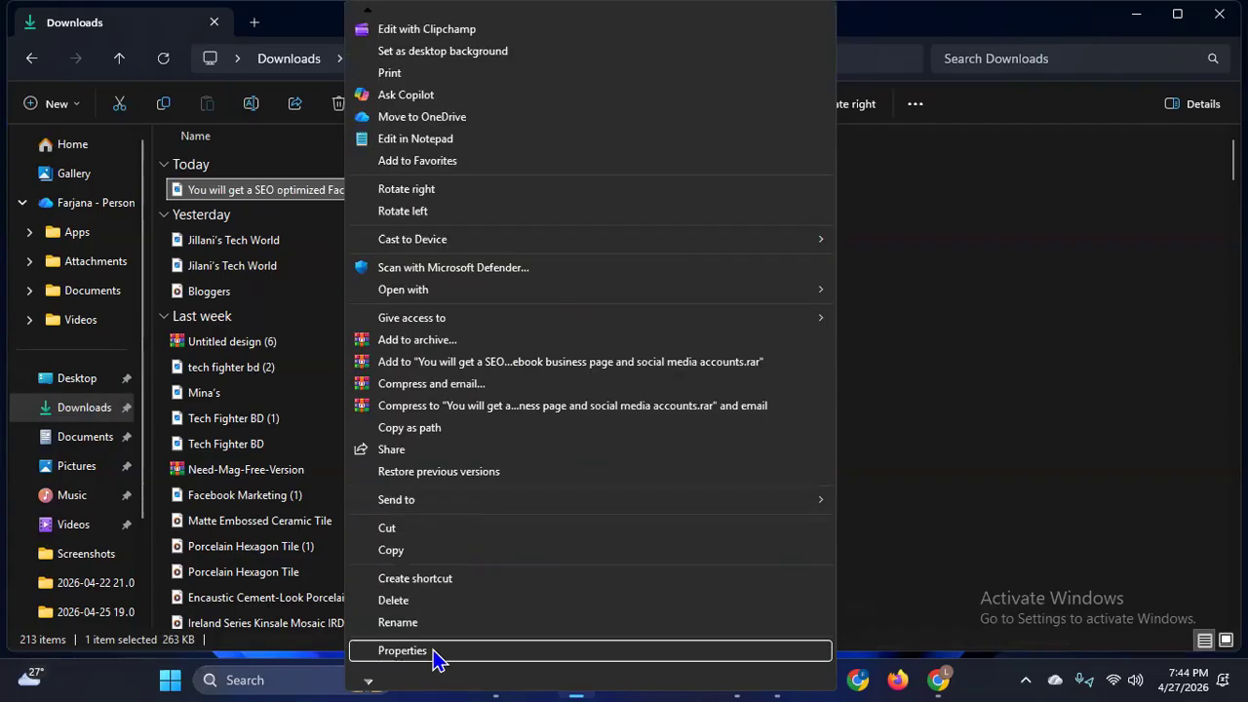
click(441, 647)
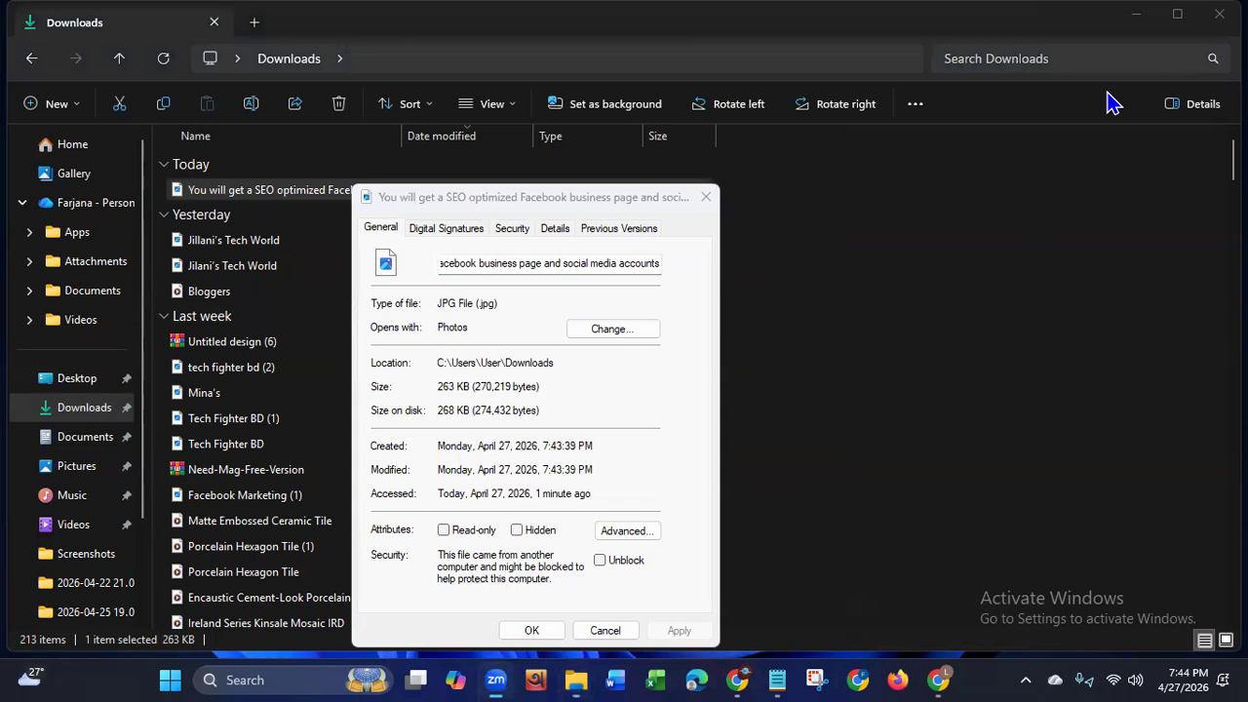
Step: Bring the JPG's Properties dialog forward, reposition it and show the Details tab
click(1214, 15)
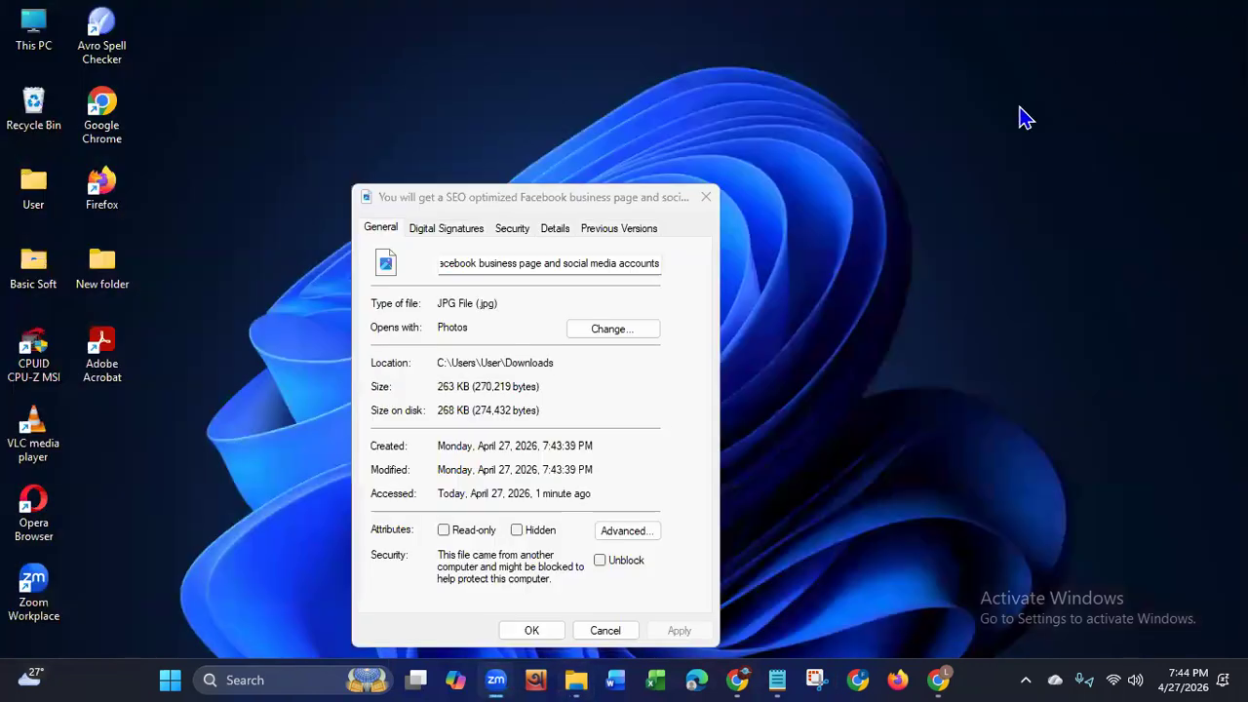
click(596, 217)
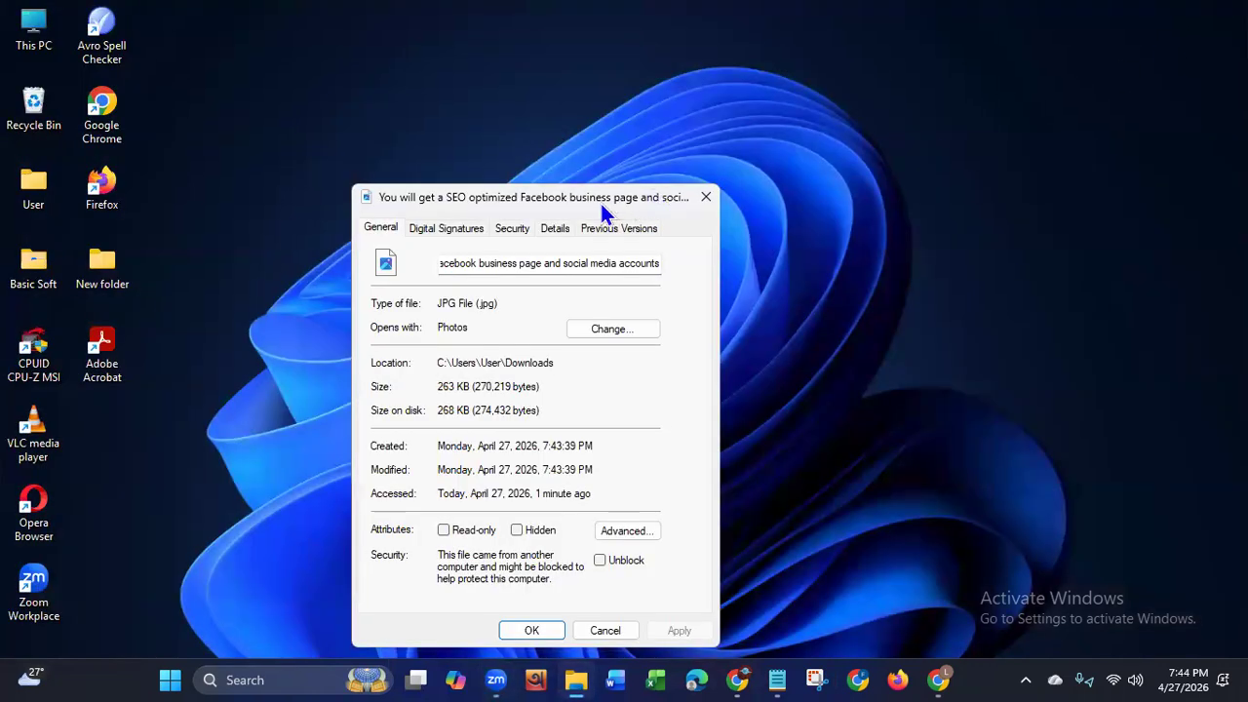
drag(602, 202, 702, 132)
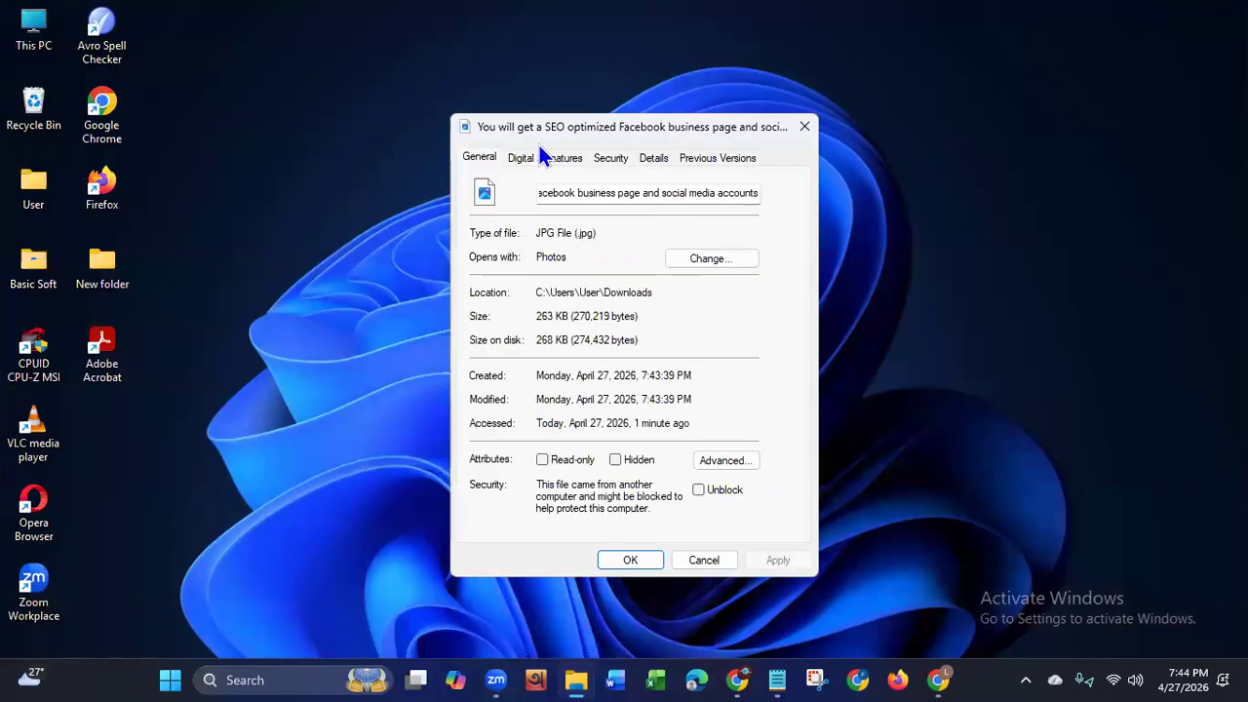
click(653, 160)
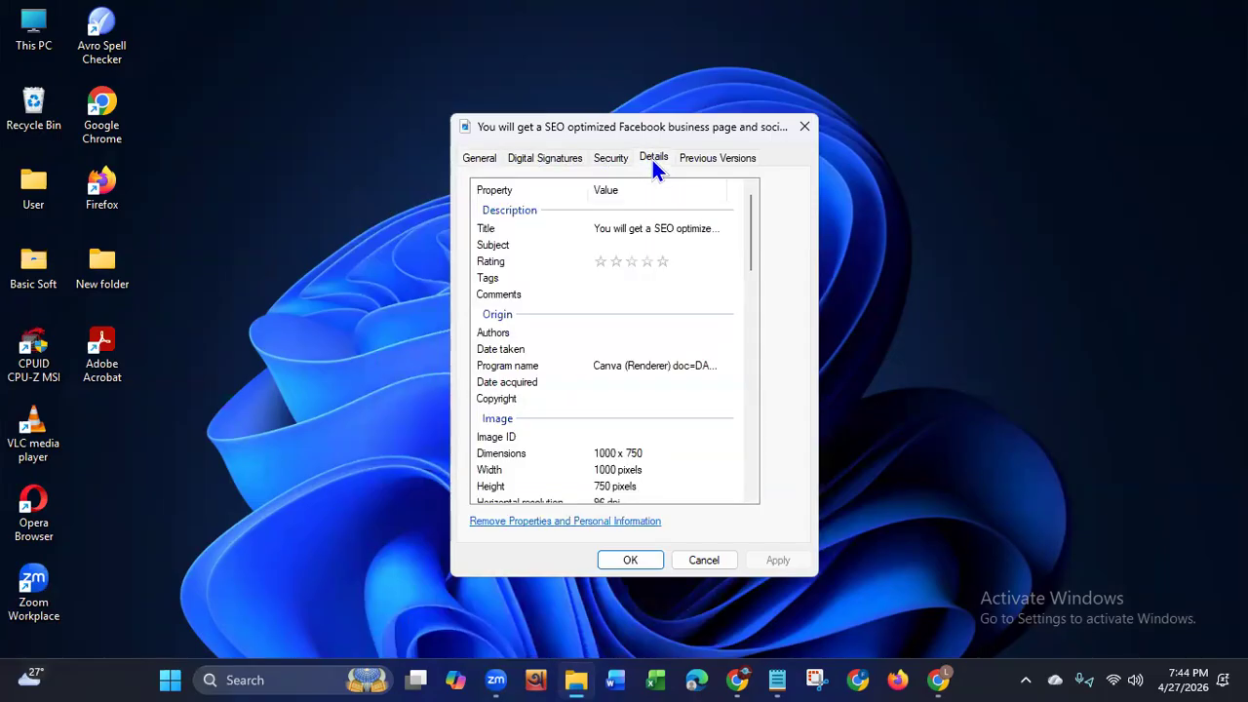
Step: Paste the design's long title into the image's Subject field
click(620, 246)
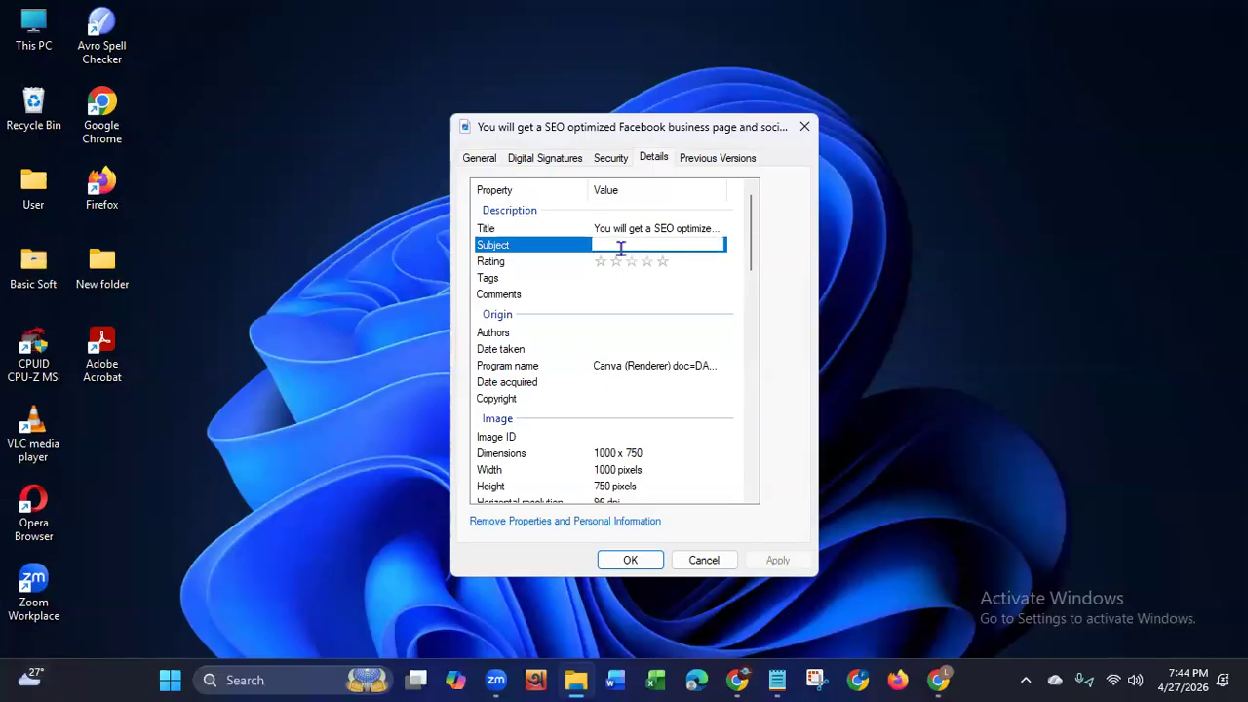
key(ctrl+v)
key(Return)
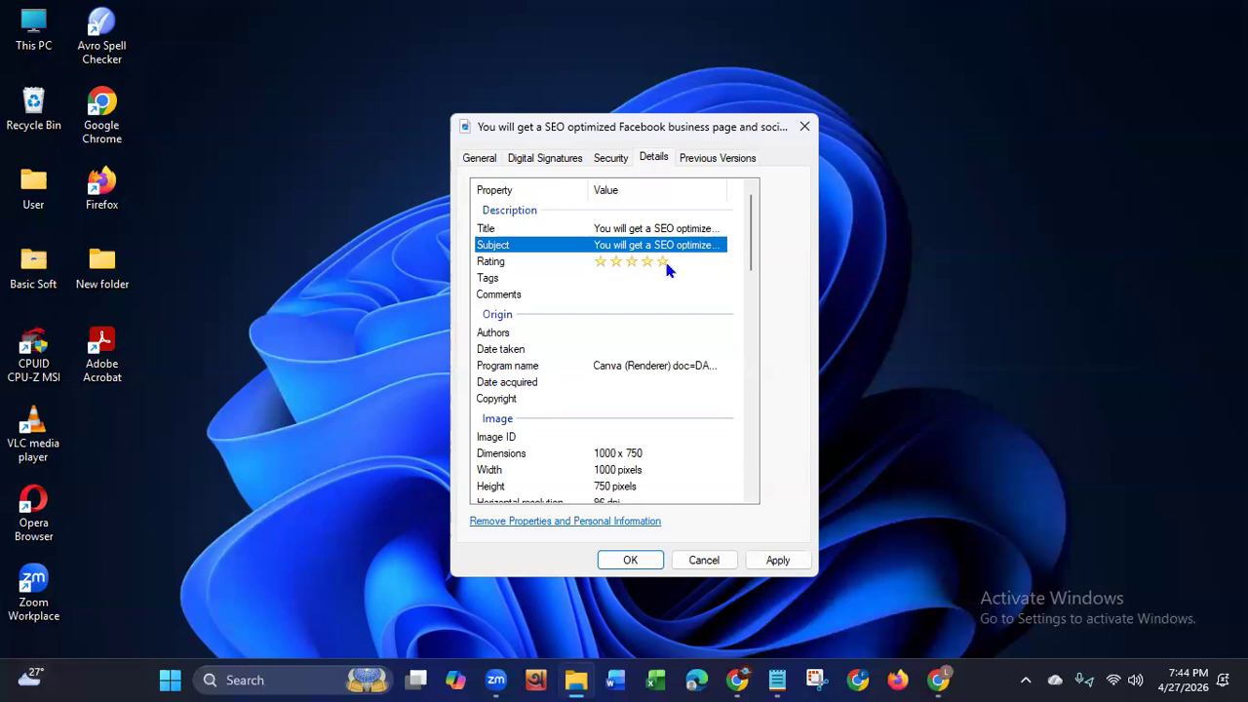
click(627, 279)
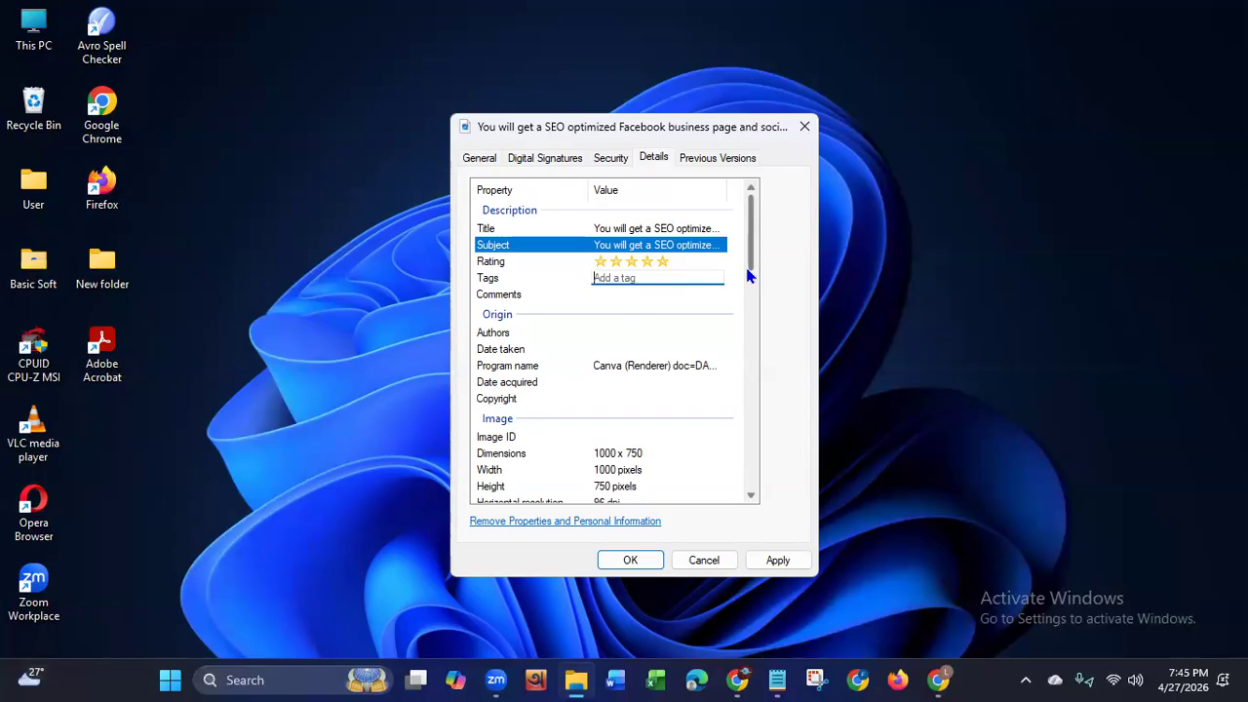
Step: Type tags facebook page; facebook business page; page create; page optimization; page setup
text(facebook page;)
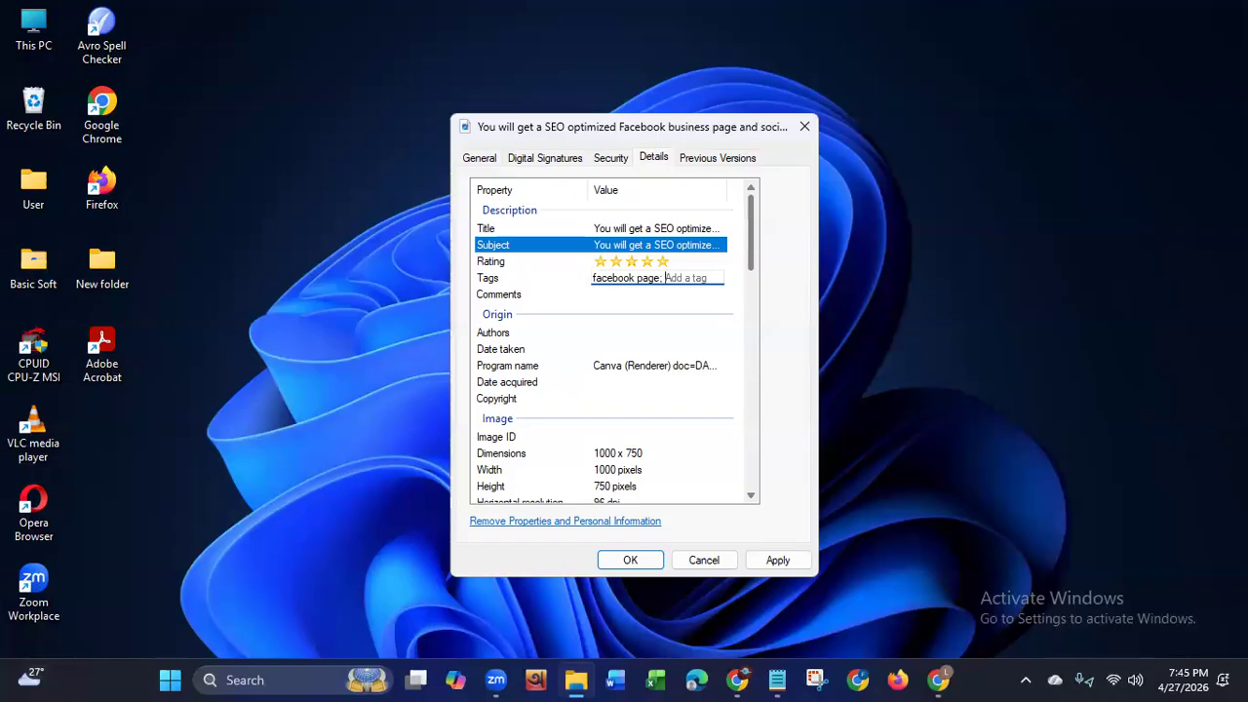
text(facebook business )
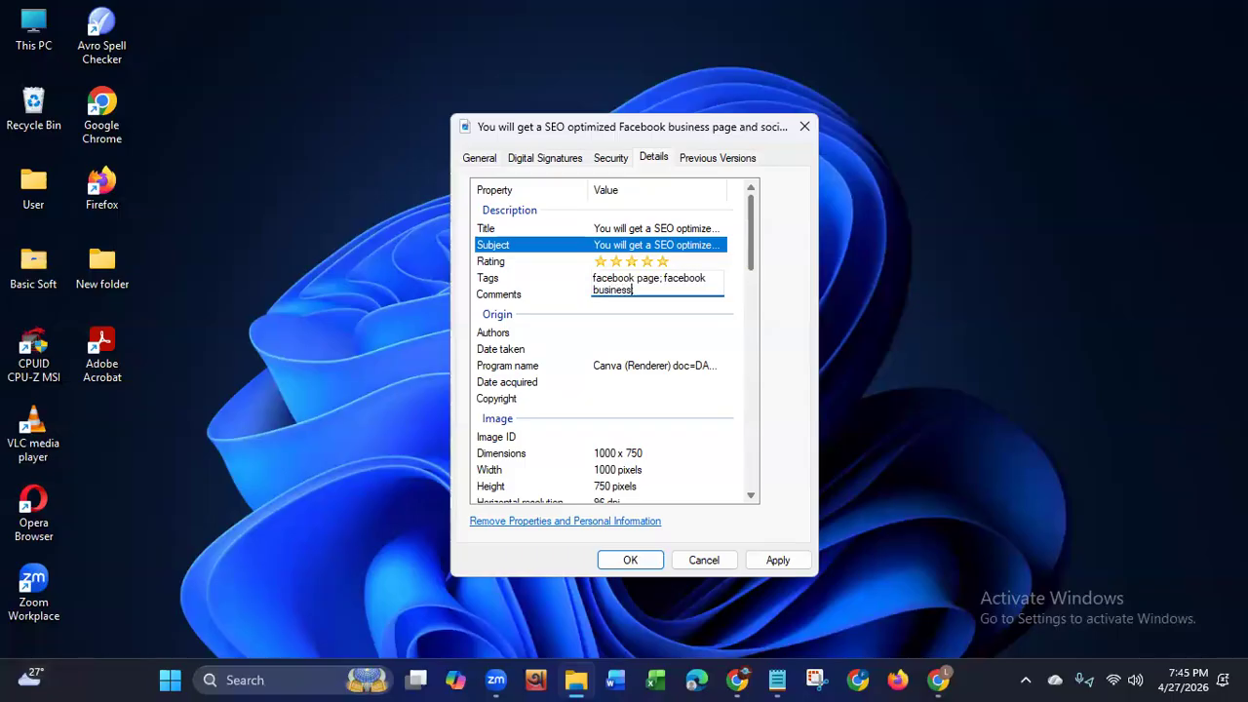
text(page; page create)
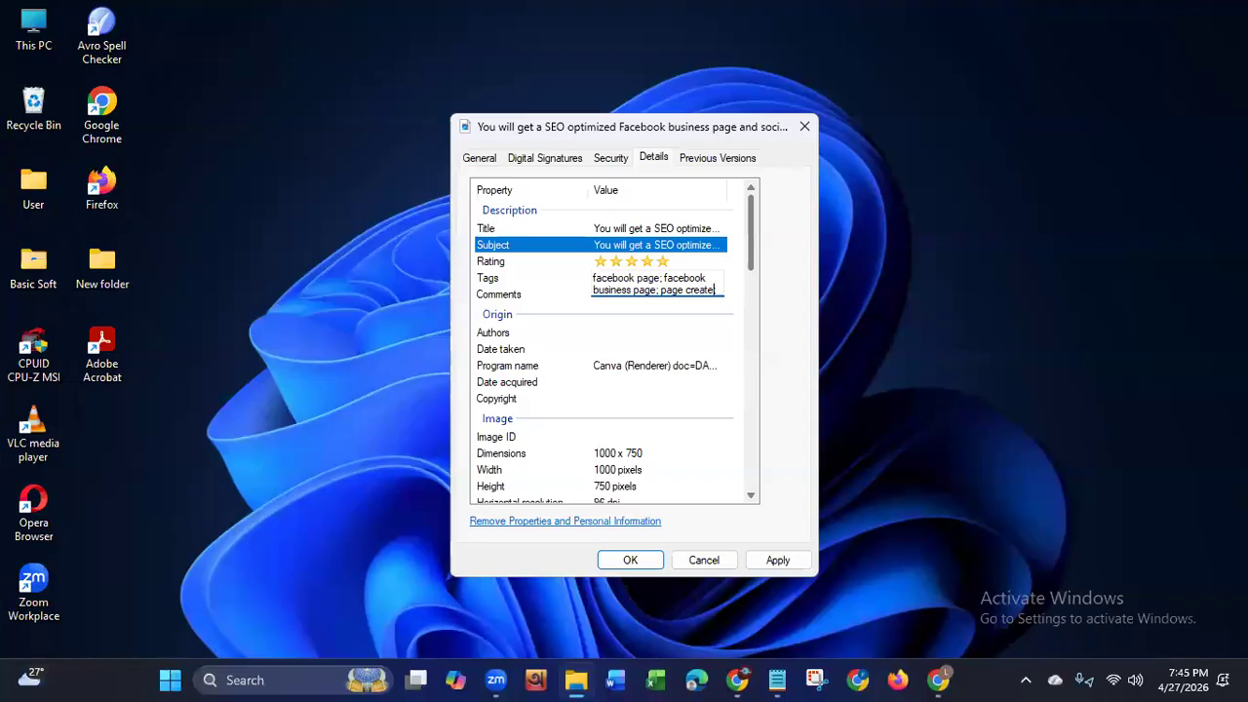
text(; )
text(pag)
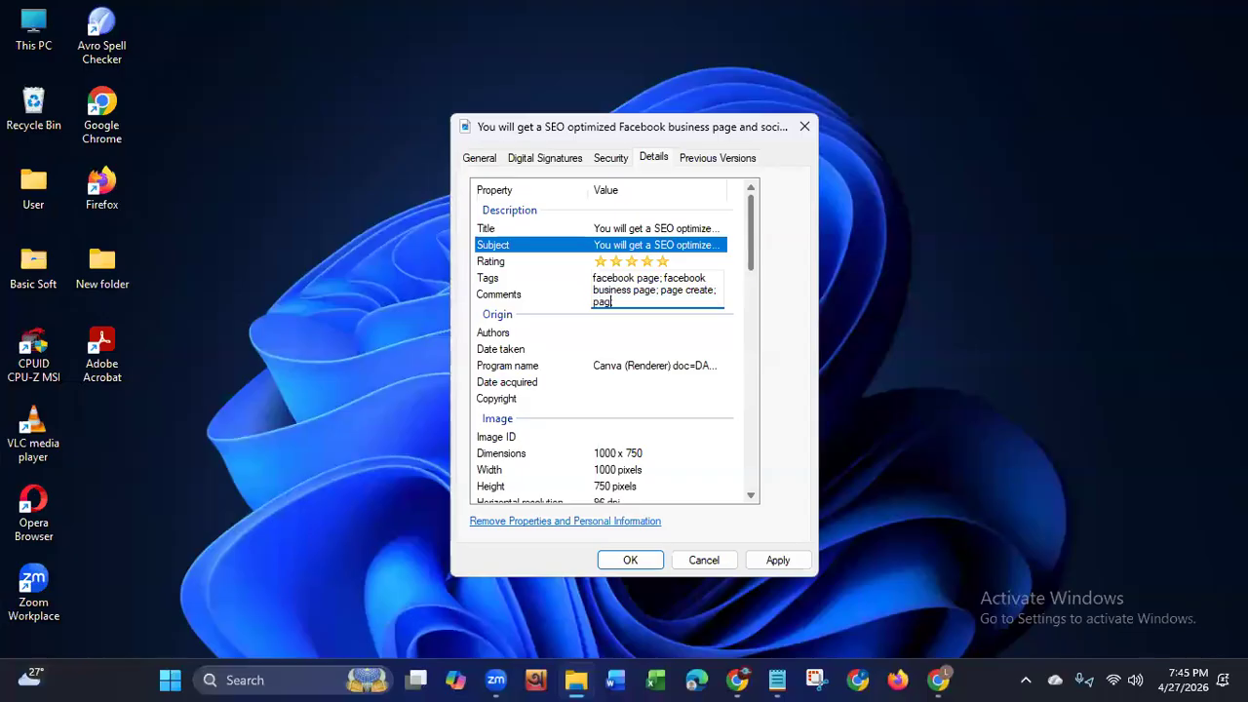
text(e optimization;)
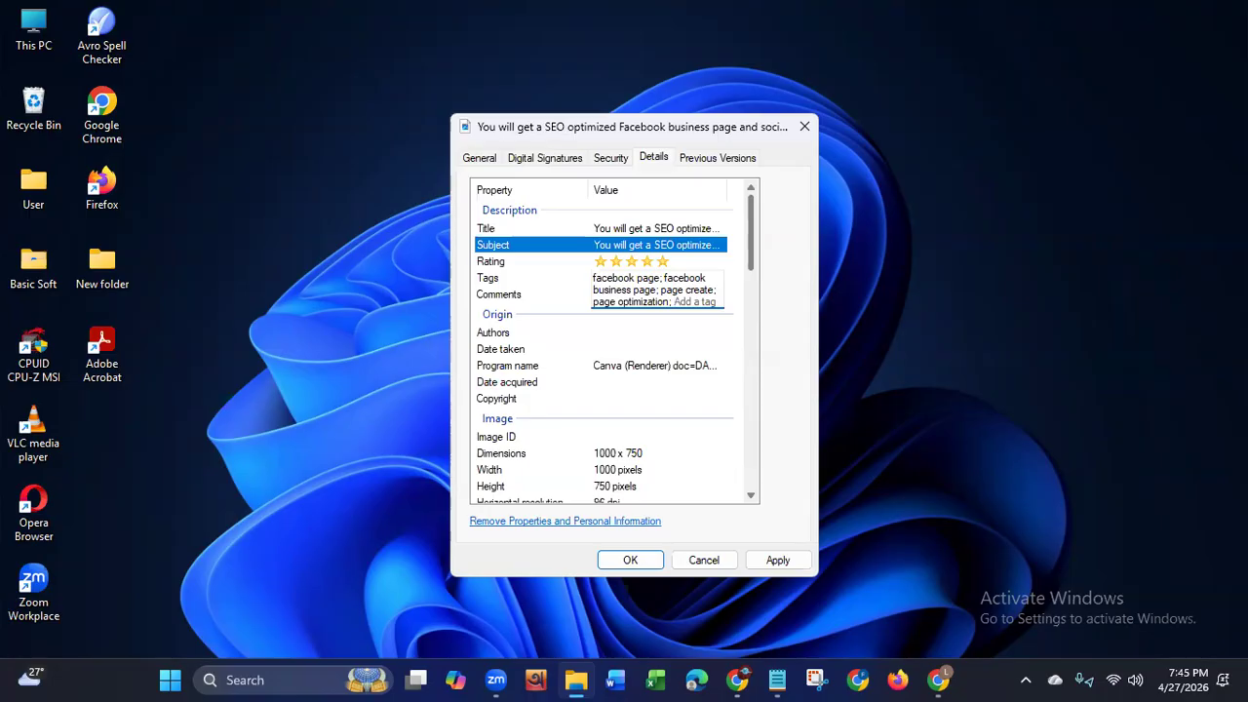
text(page setup)
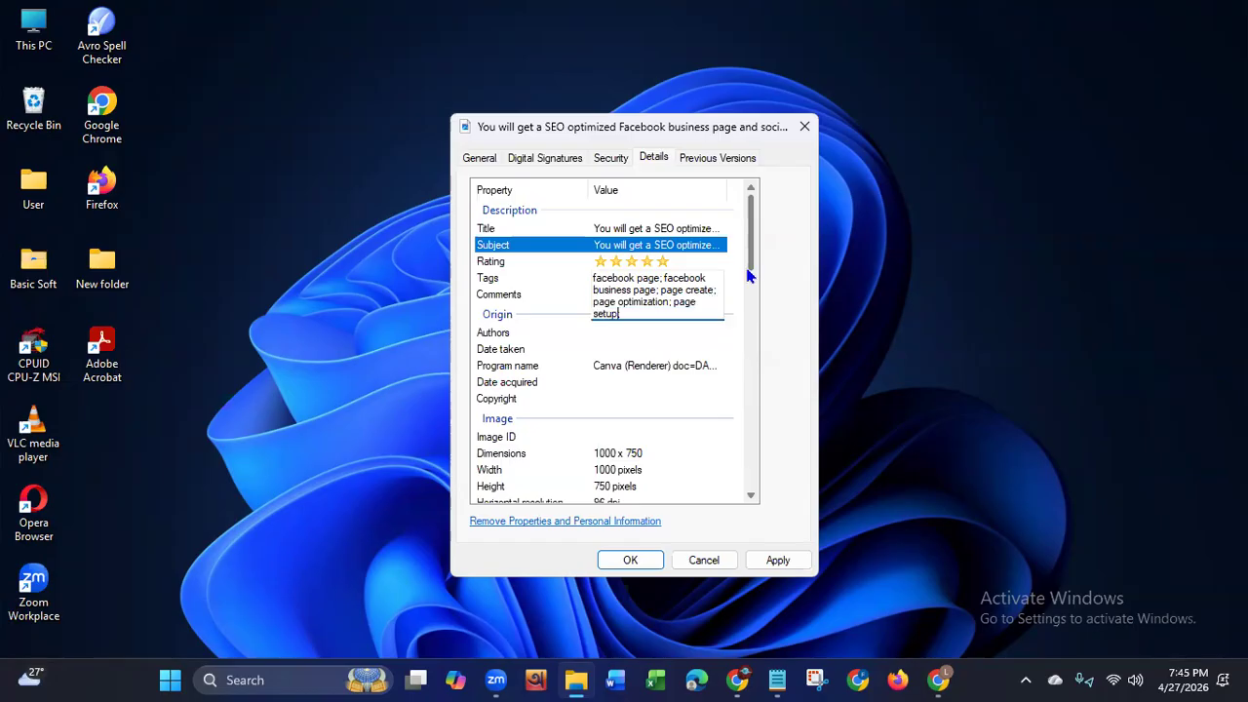
text(; facebook manae)
key(BackSpace)
Step: Add tags facebook management, facebook manager, ad campaign, ads manager and facebook development, then commit
text(gement;)
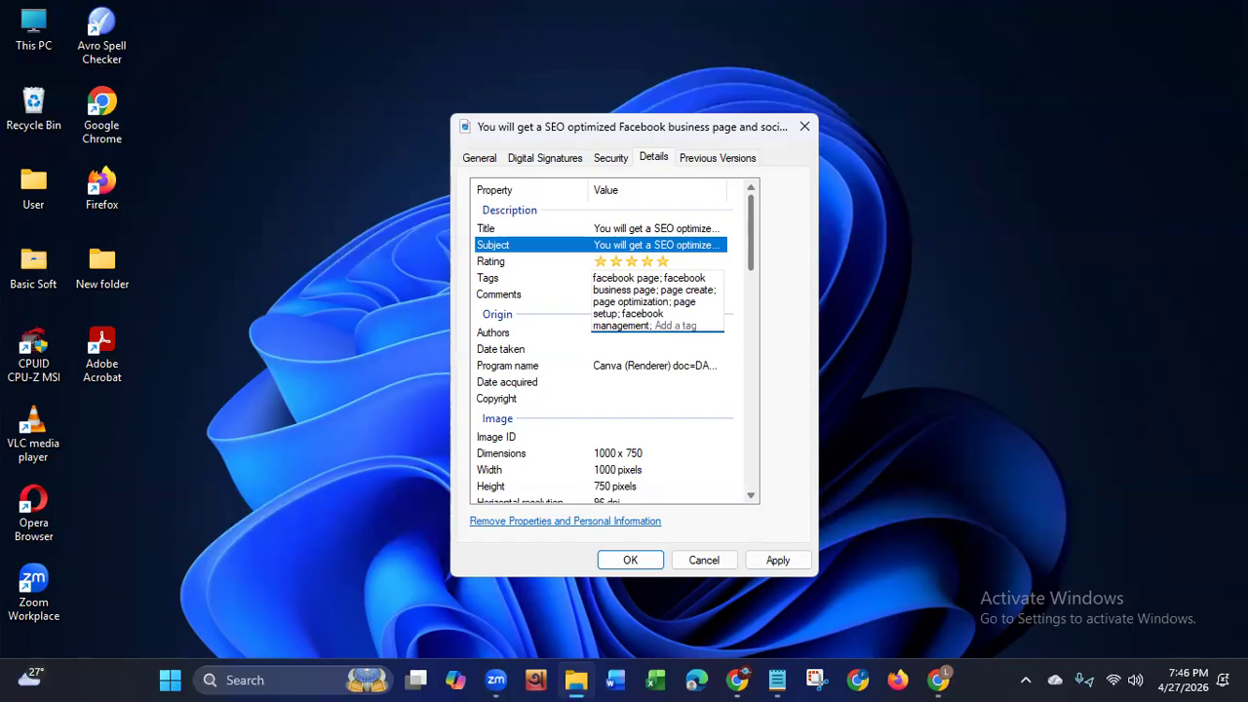
text( facebook manager)
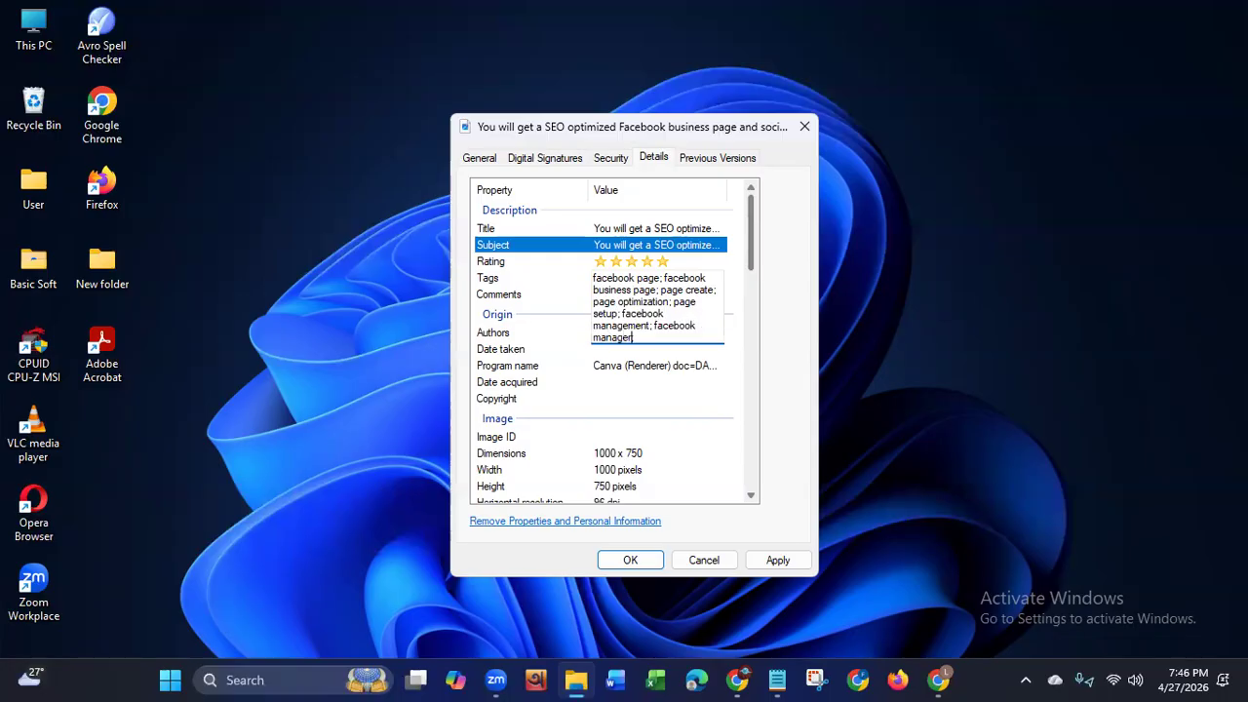
text(;ad campaign;)
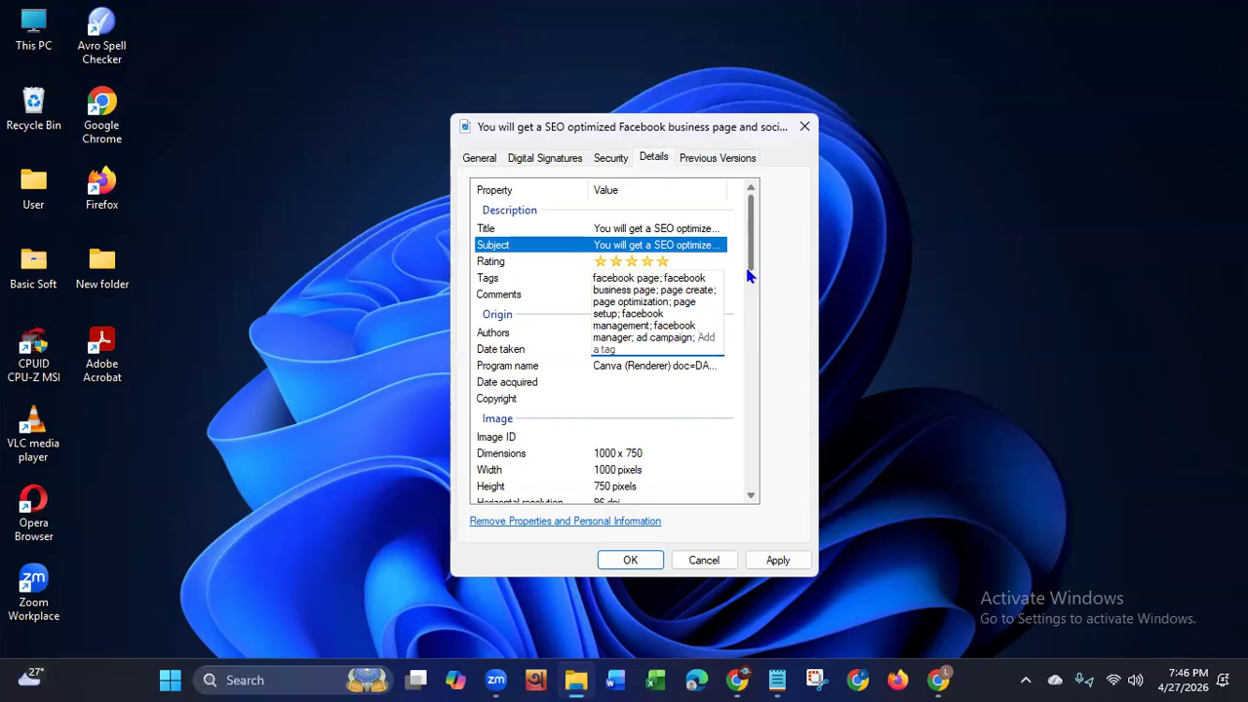
text(ads ma)
text(nager;)
text(;)
text(fa)
text(ceb)
text(ook;)
text(deve)
text(lopme)
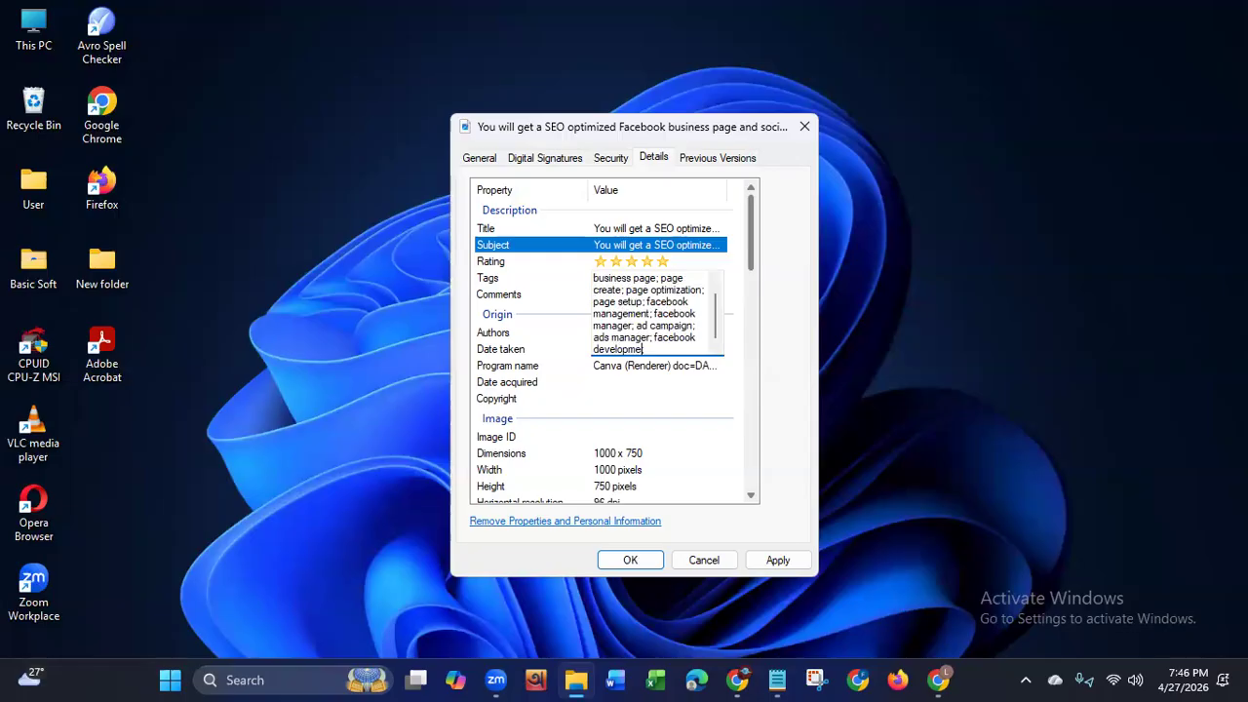
text(nt)
click(749, 274)
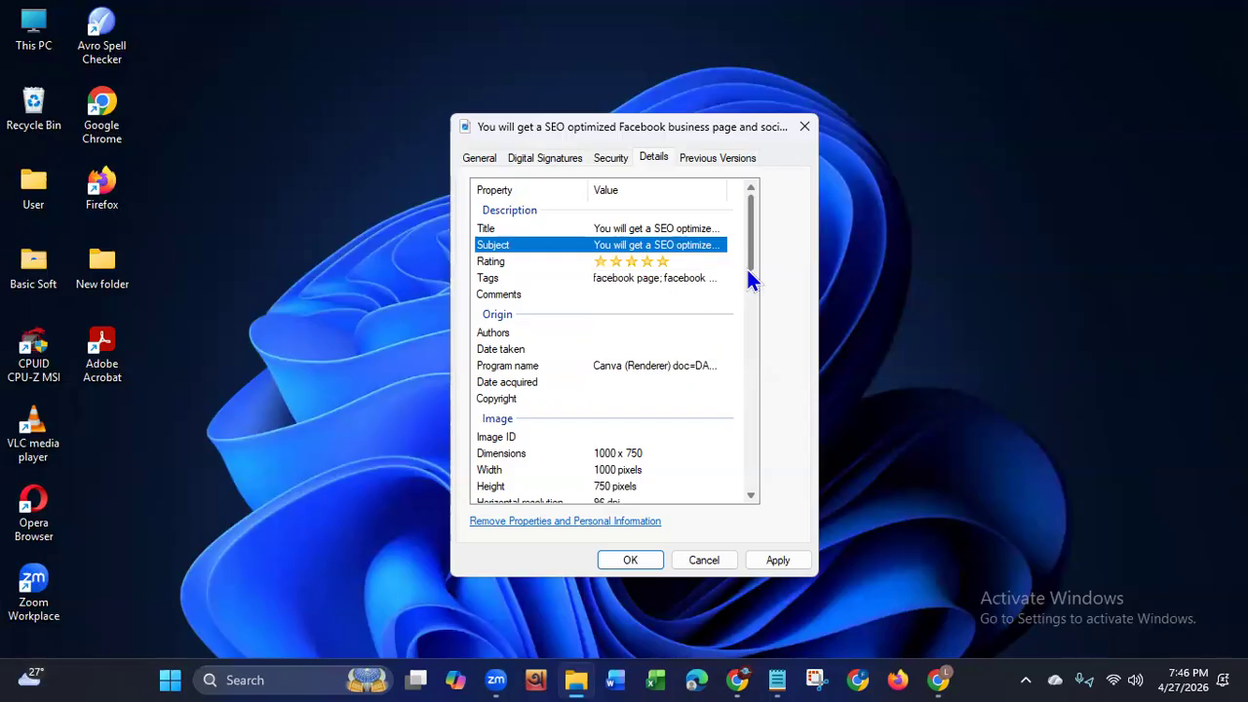
Step: Copy the full tag list into the Comments field, from facebook page through facebook development
click(649, 277)
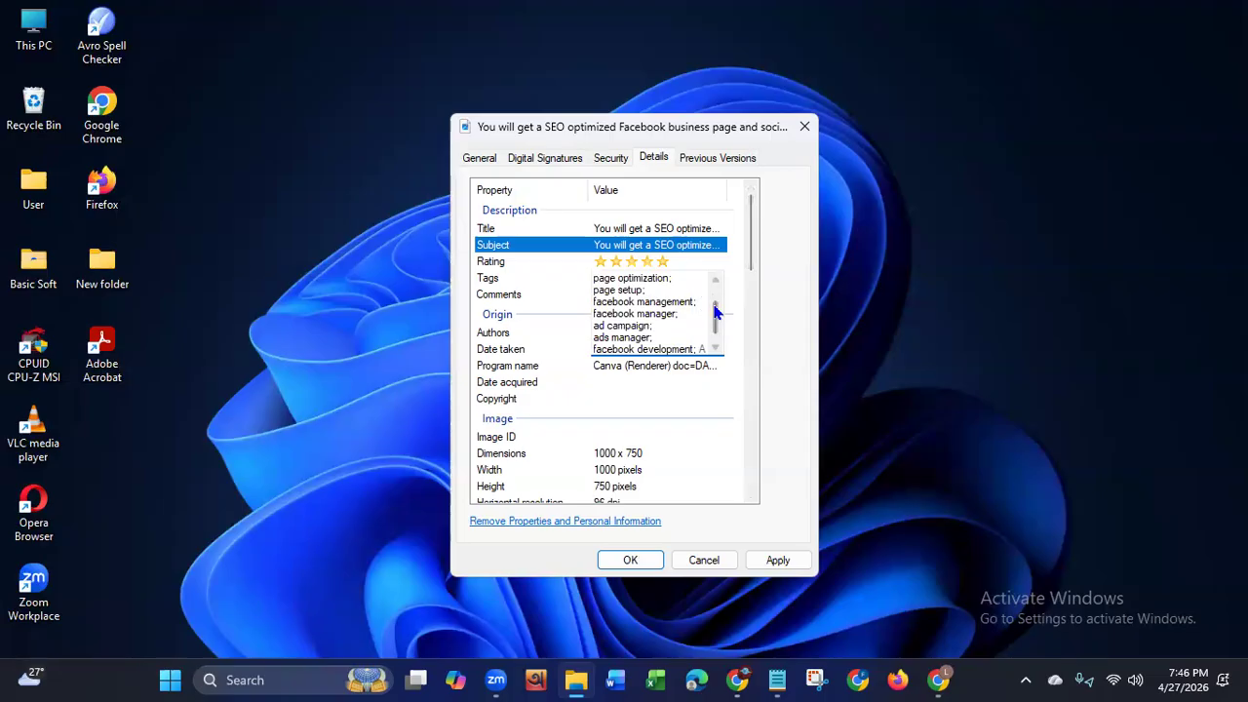
scroll(715, 310, up, 1)
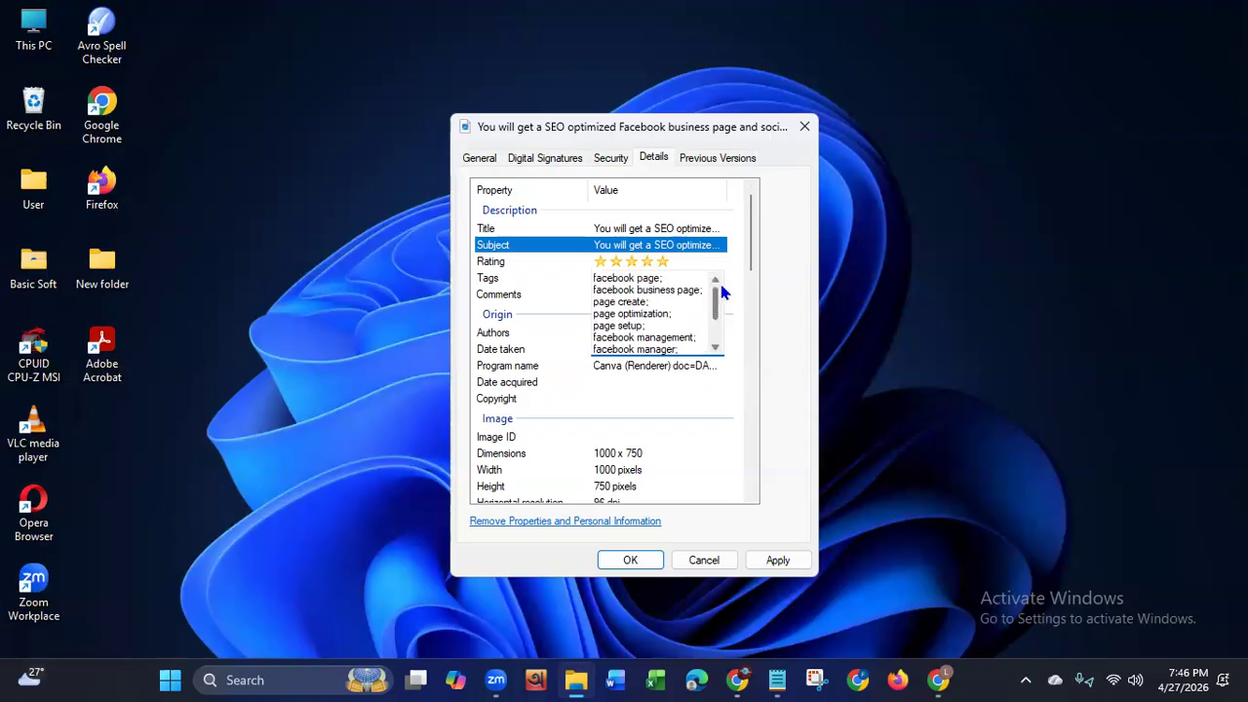
double_click(594, 279)
key(shift+Down)
key(shift+Down)
key(shift+Down)
key(shift+Down)
key(shift+Down)
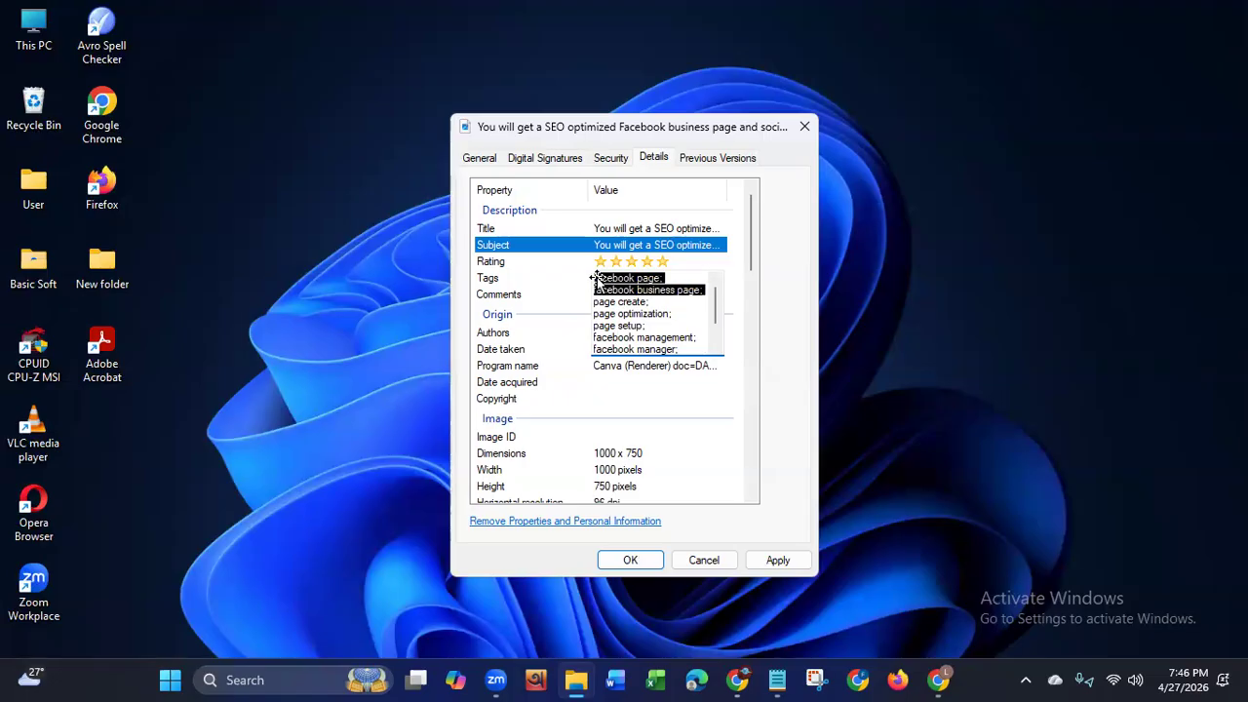
key(shift+Down)
key(shift+Down)
key(shift+Down)
key(shift+Down)
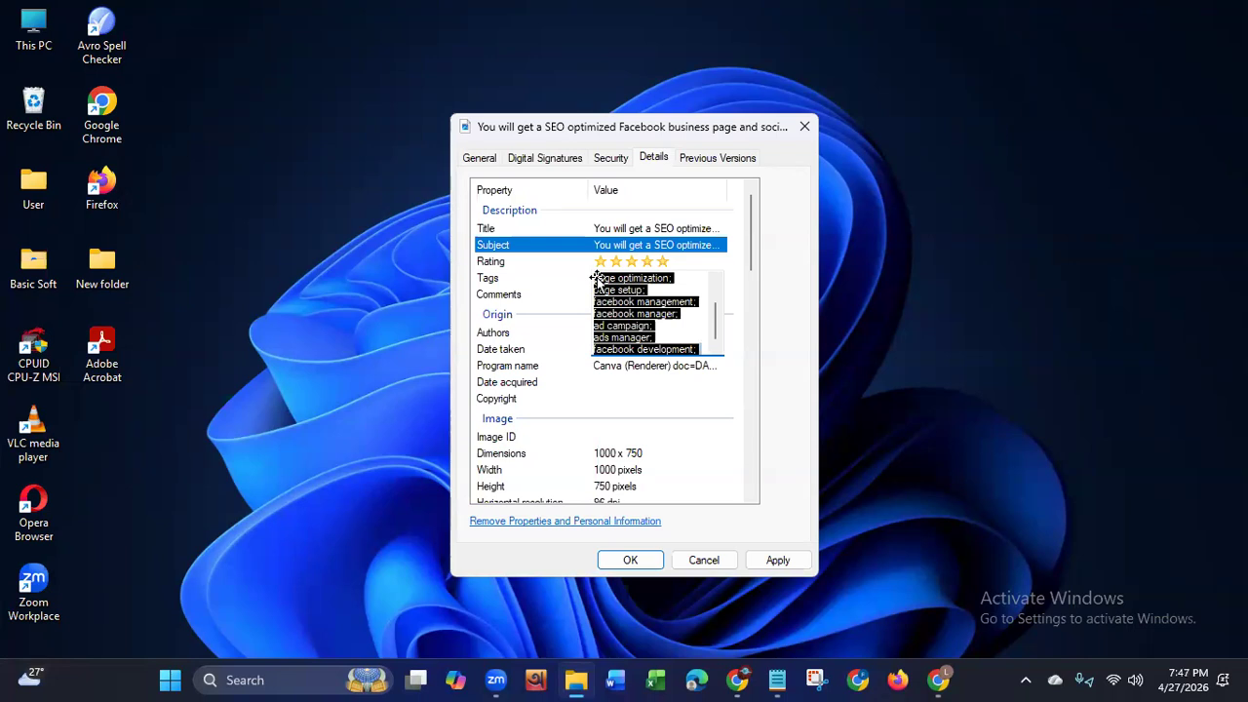
click(553, 293)
click(623, 293)
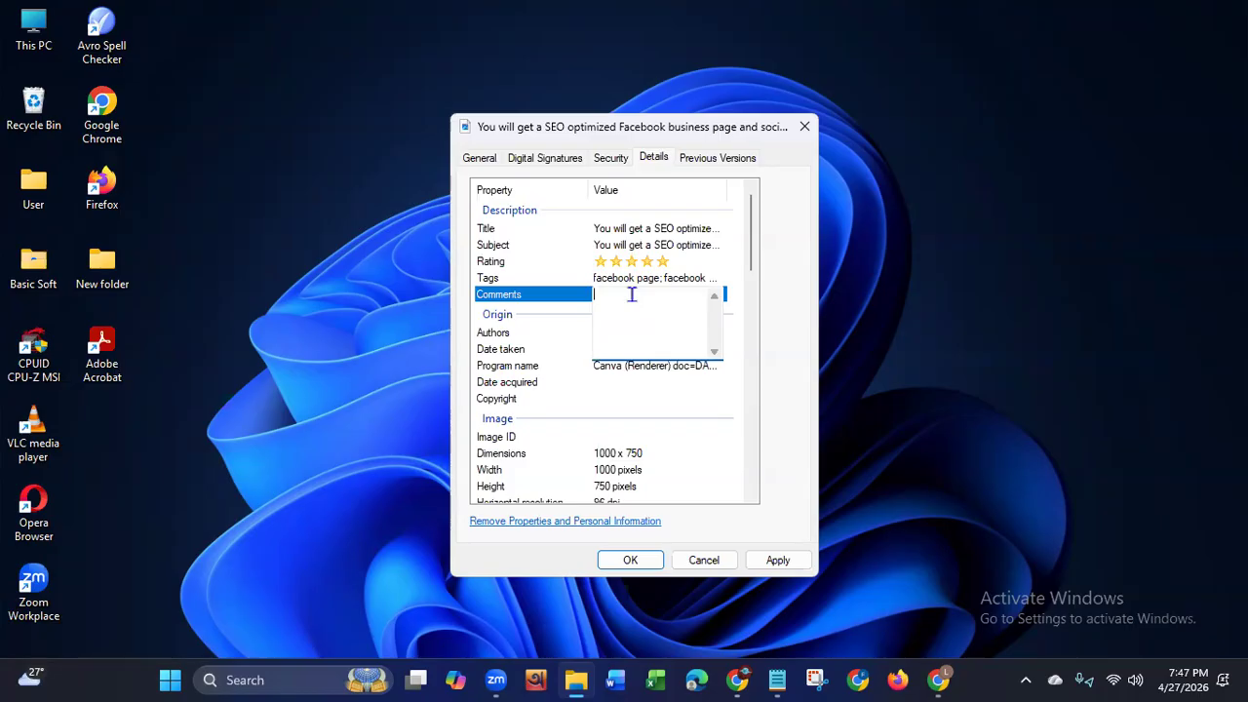
key(ctrl+v)
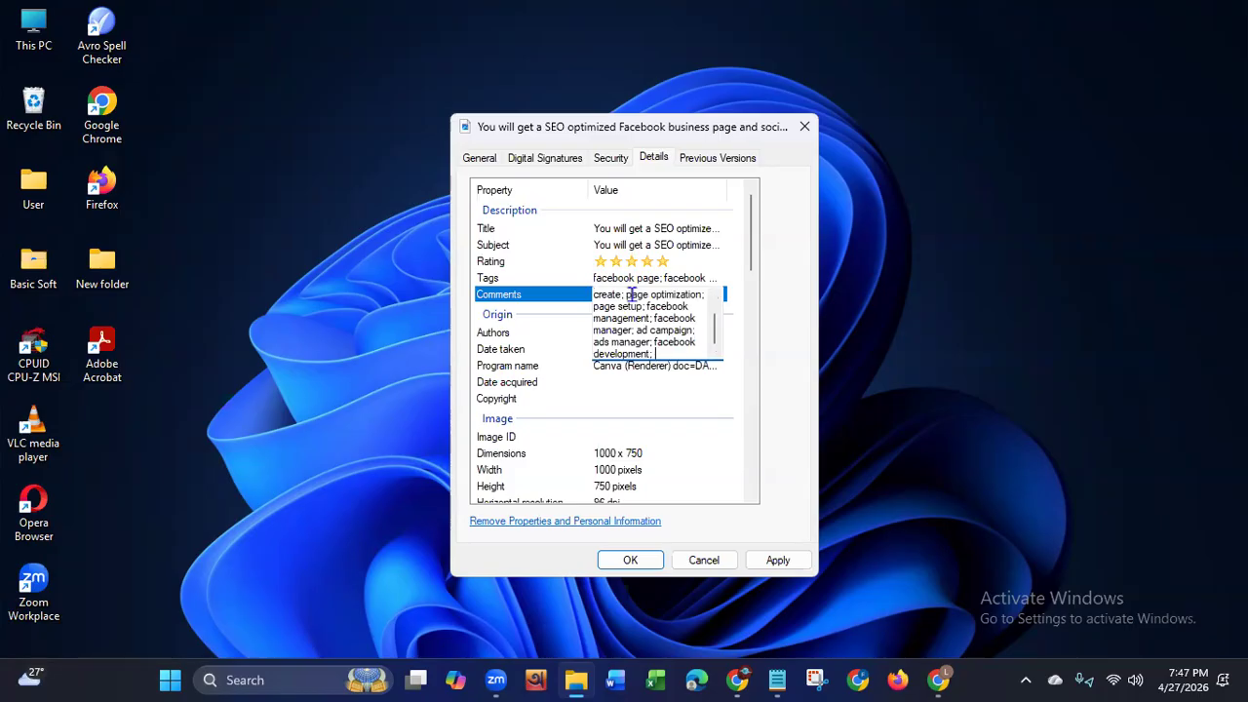
key(Return)
click(699, 332)
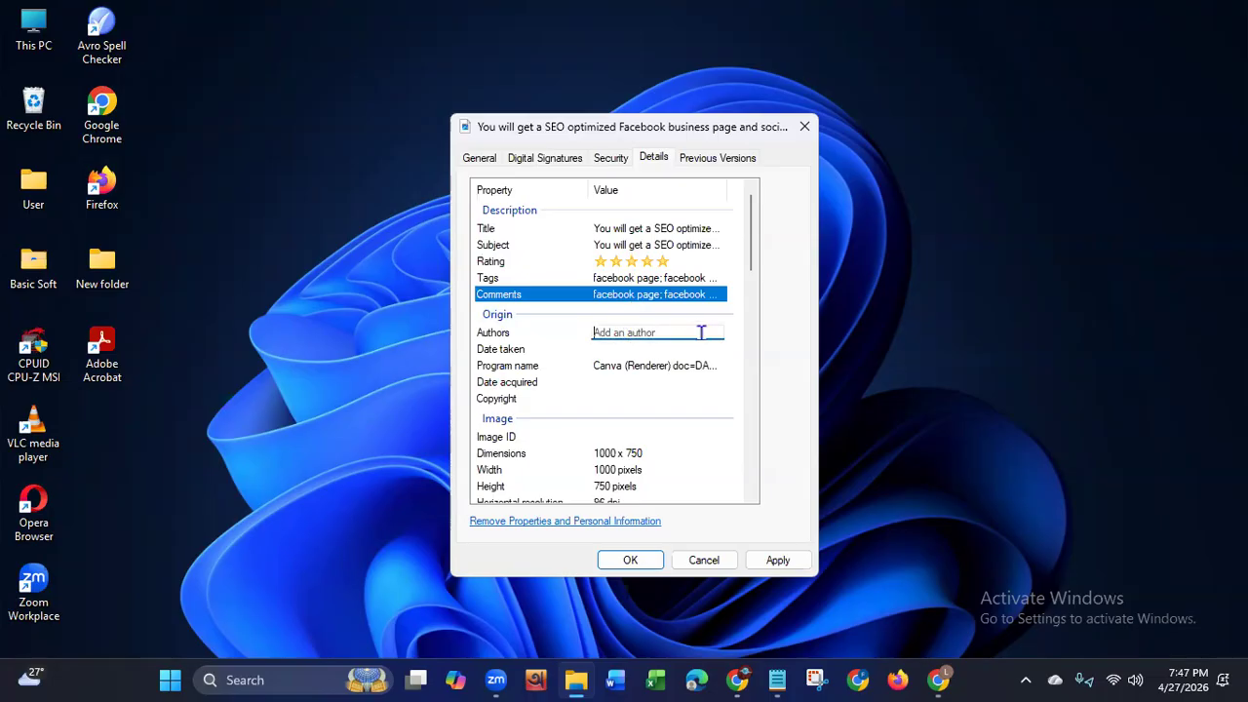
Step: Enter the creator's name as Author and their Upwork profile URL as Copyright
text(Farjana Khanam)
click(624, 349)
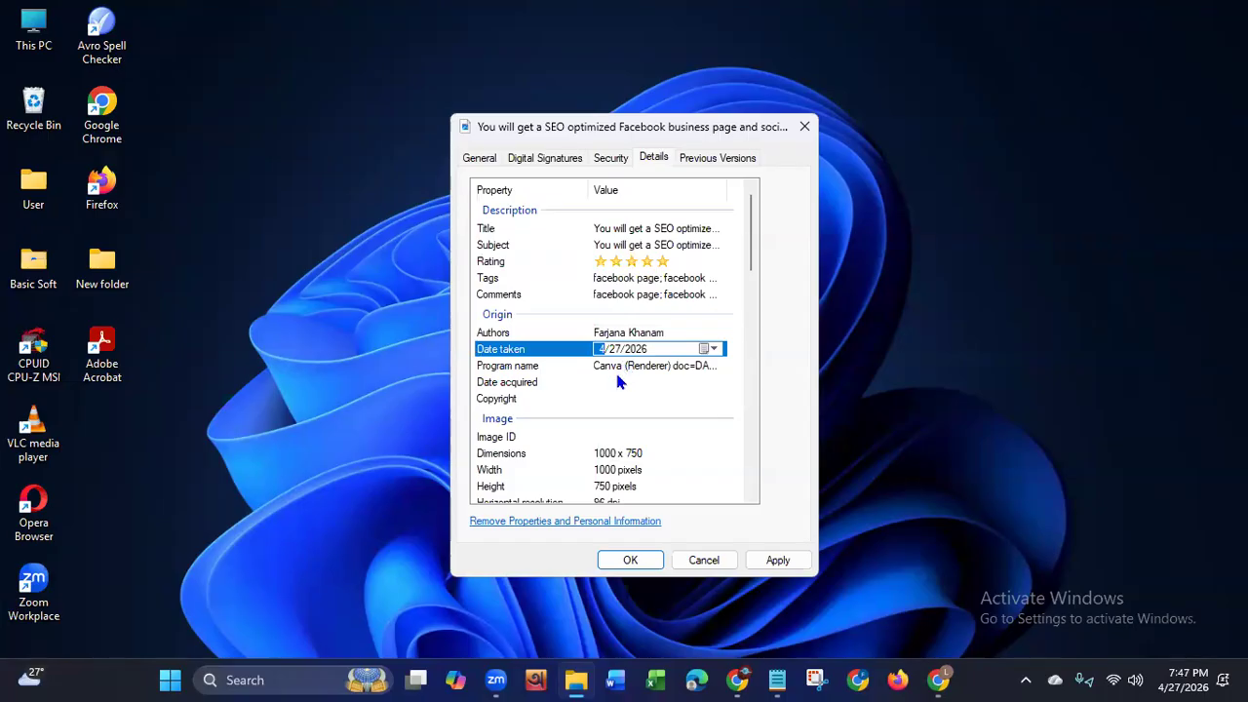
click(608, 399)
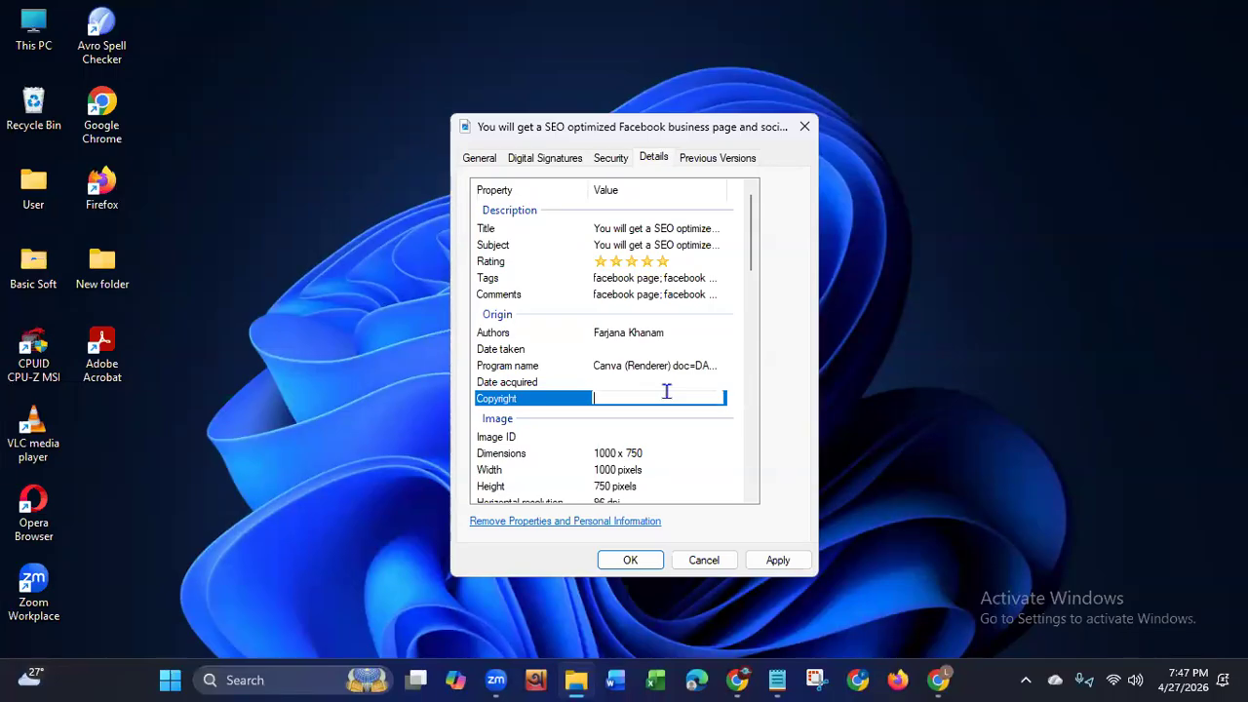
text(htt)
text(p)
text(s://)
text(www)
text(.u)
text(pwork)
text(.com)
text(/far)
text(janakh)
text(anam)
key(Return)
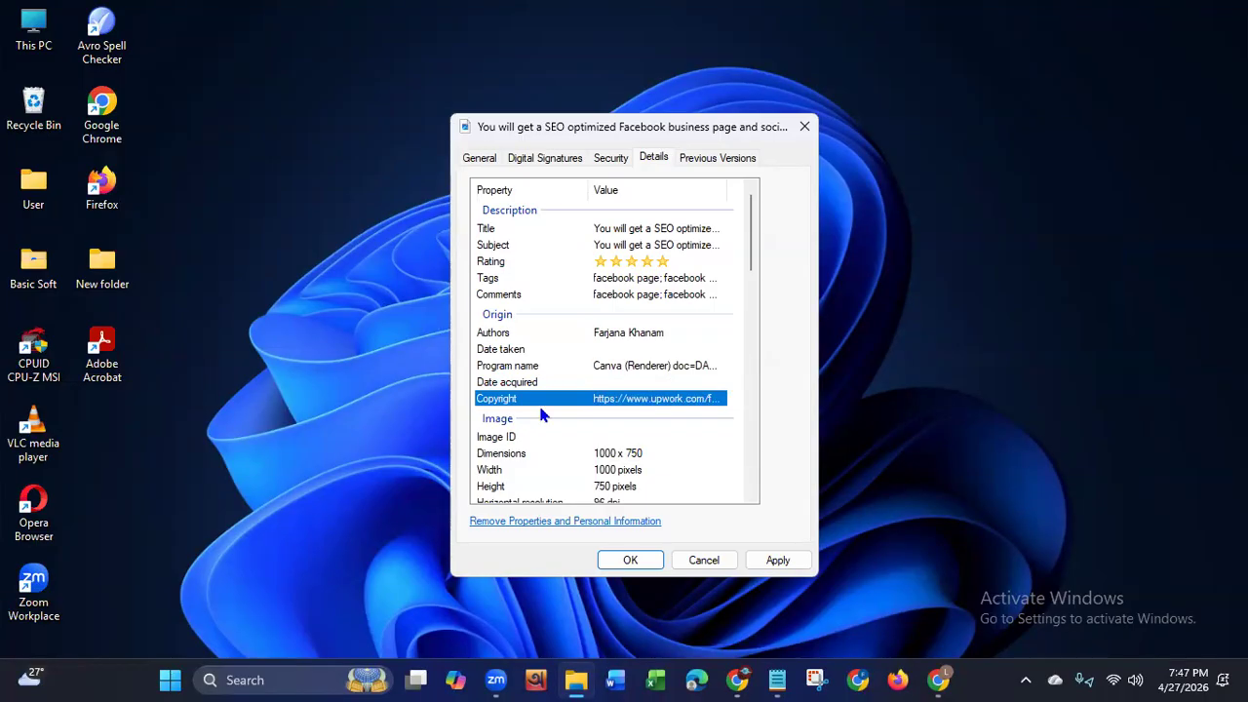
Step: Apply the new details, close the Properties dialog with OK, and refresh the desktop
click(781, 561)
click(630, 561)
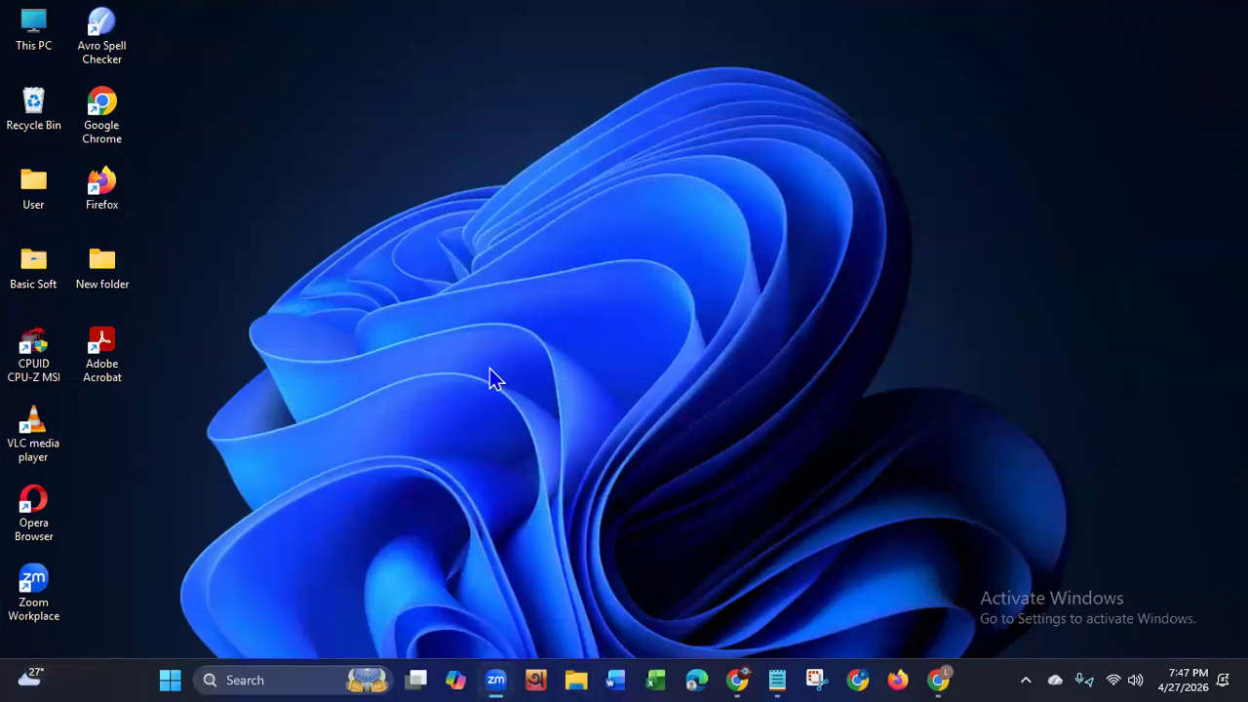
right_click(584, 219)
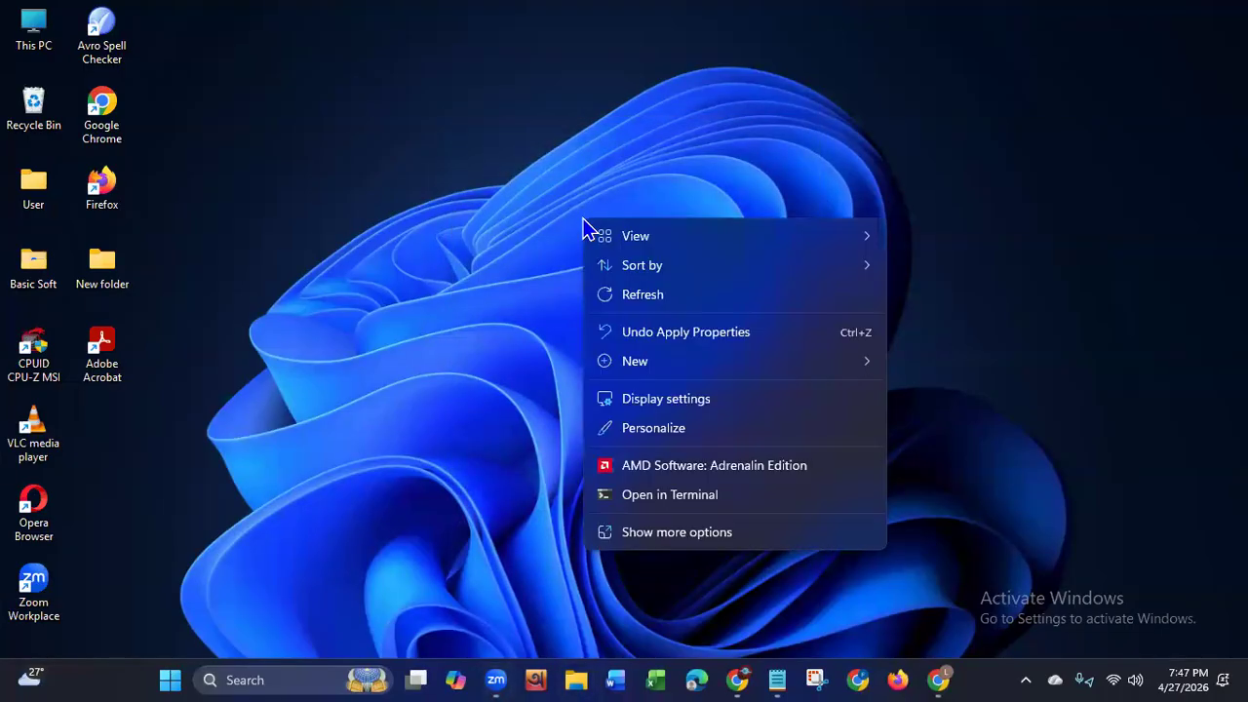
click(625, 304)
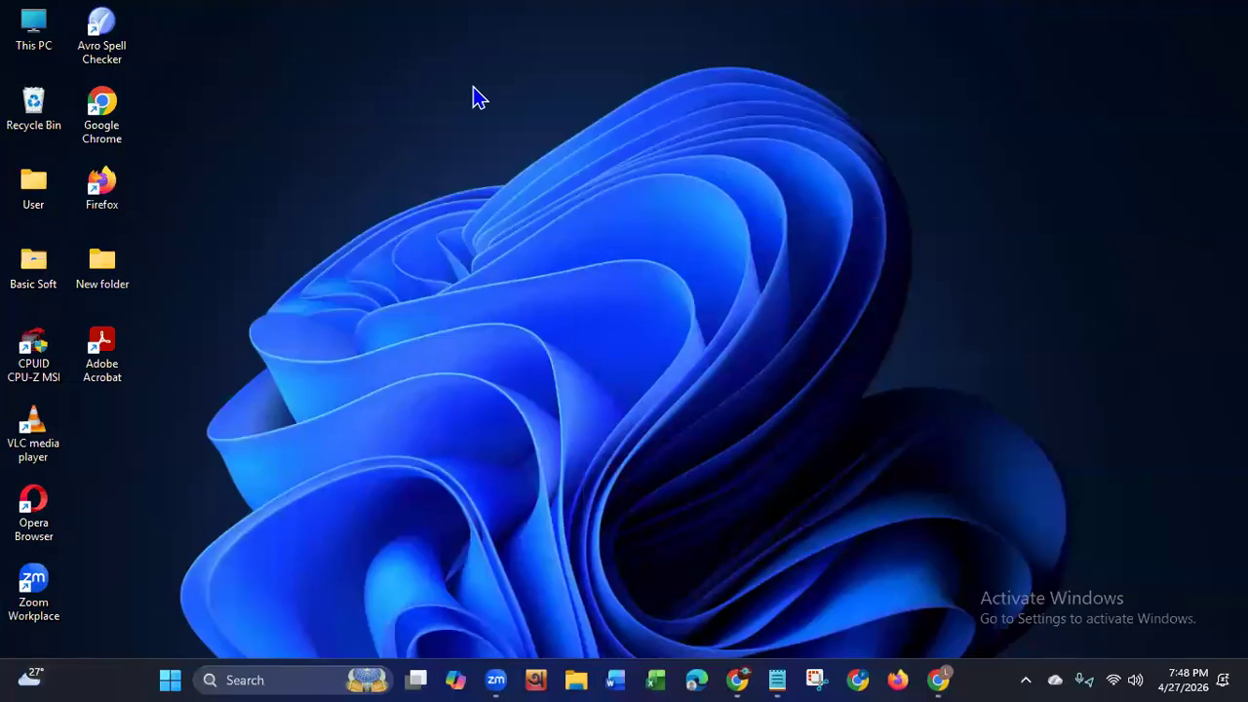
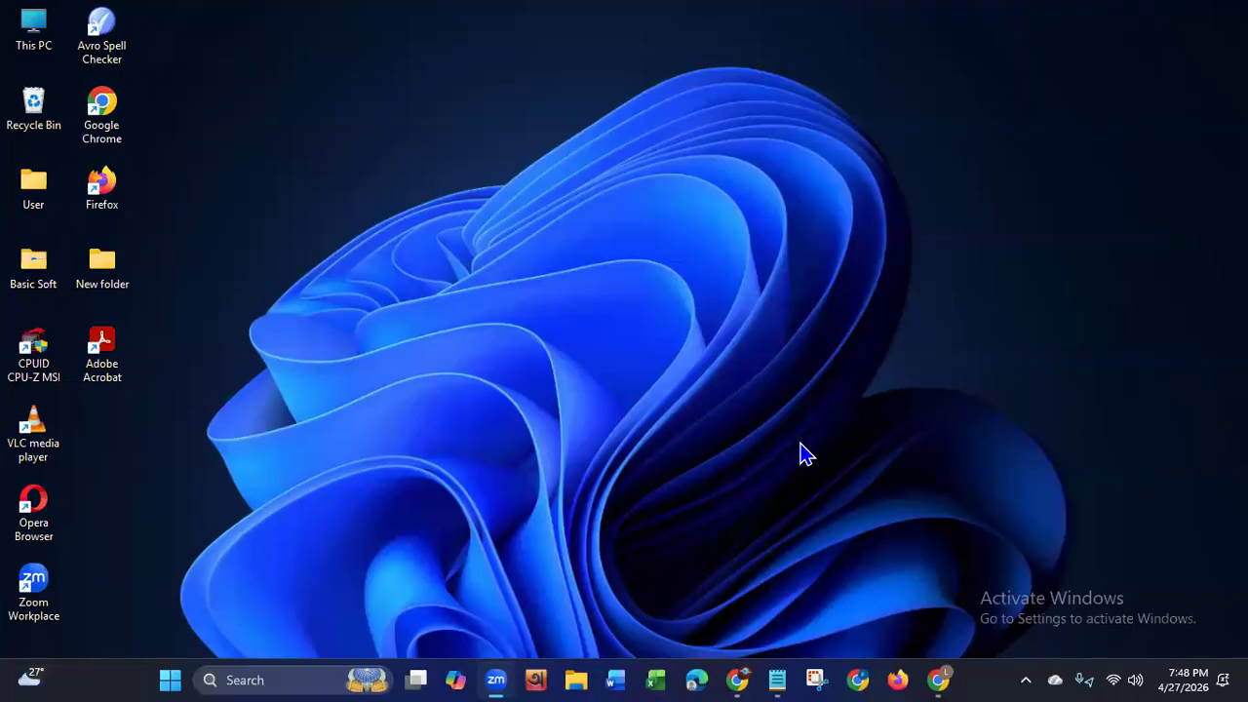
Step: Return to the Upwork Project Catalog gallery page and bring the image and video upload sections into view
click(939, 675)
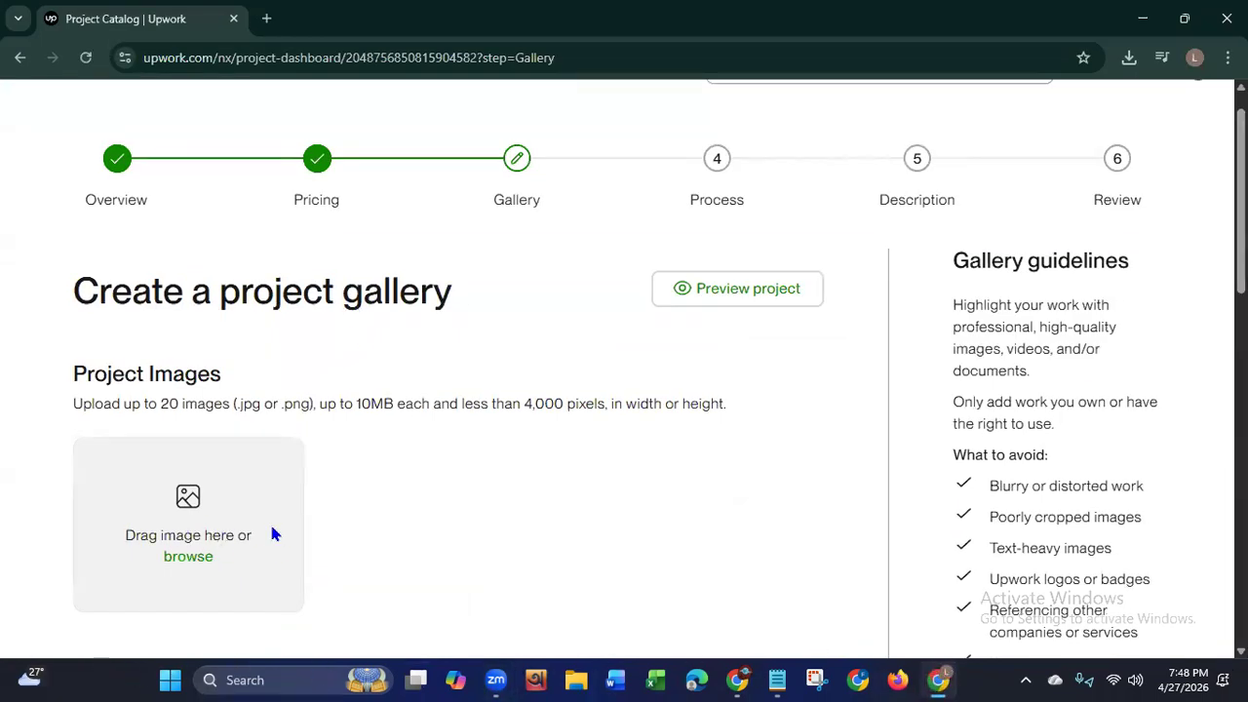
scroll(833, 376, down, 2)
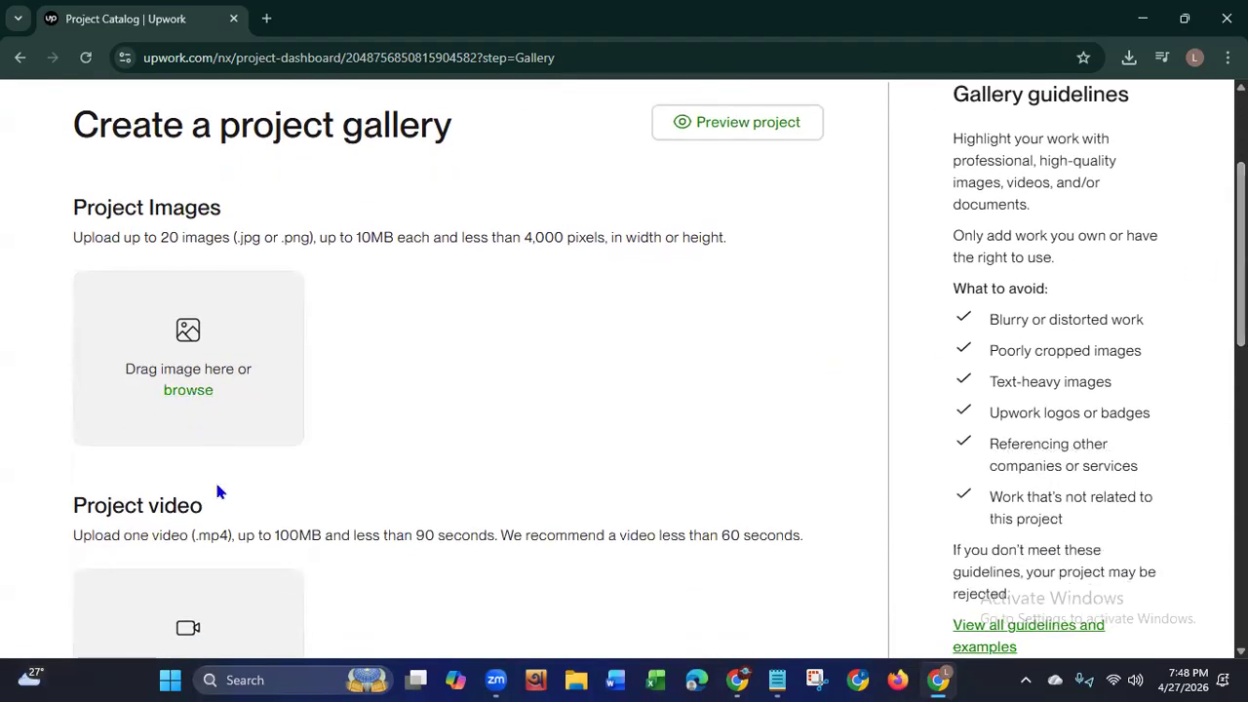
Step: Choose the Facebook Business Page Setup image from Downloads as a project gallery image
click(186, 390)
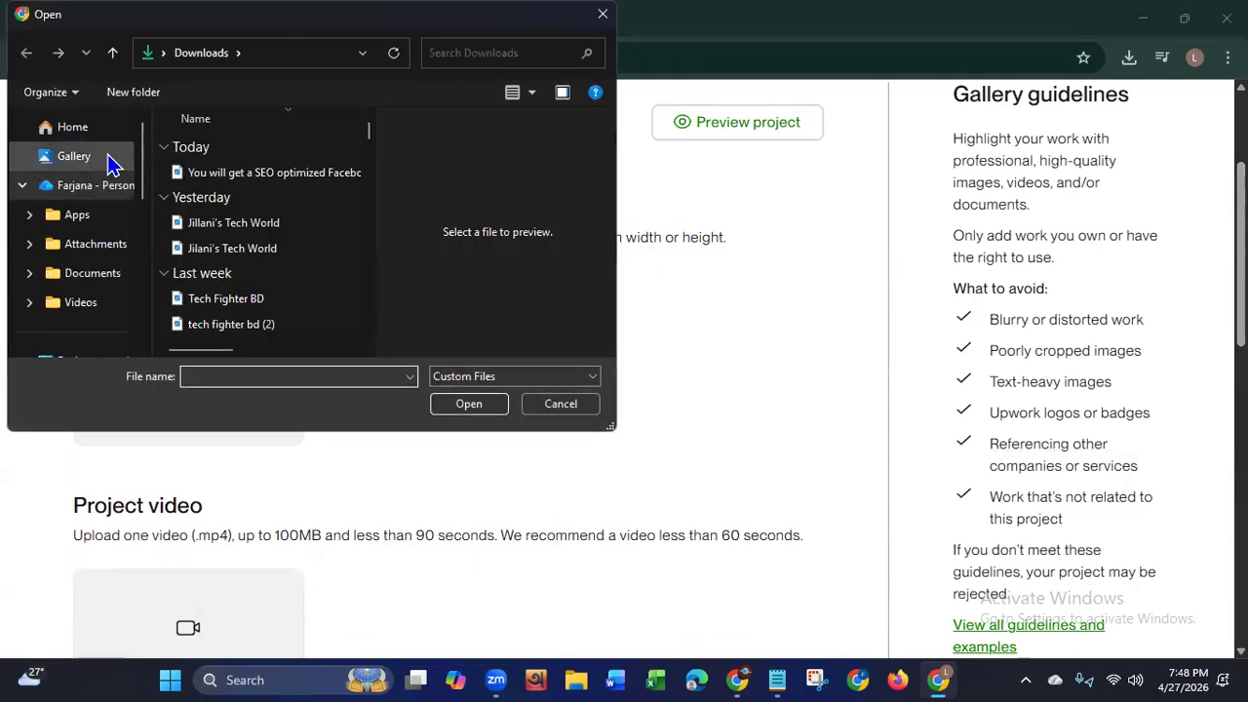
click(230, 173)
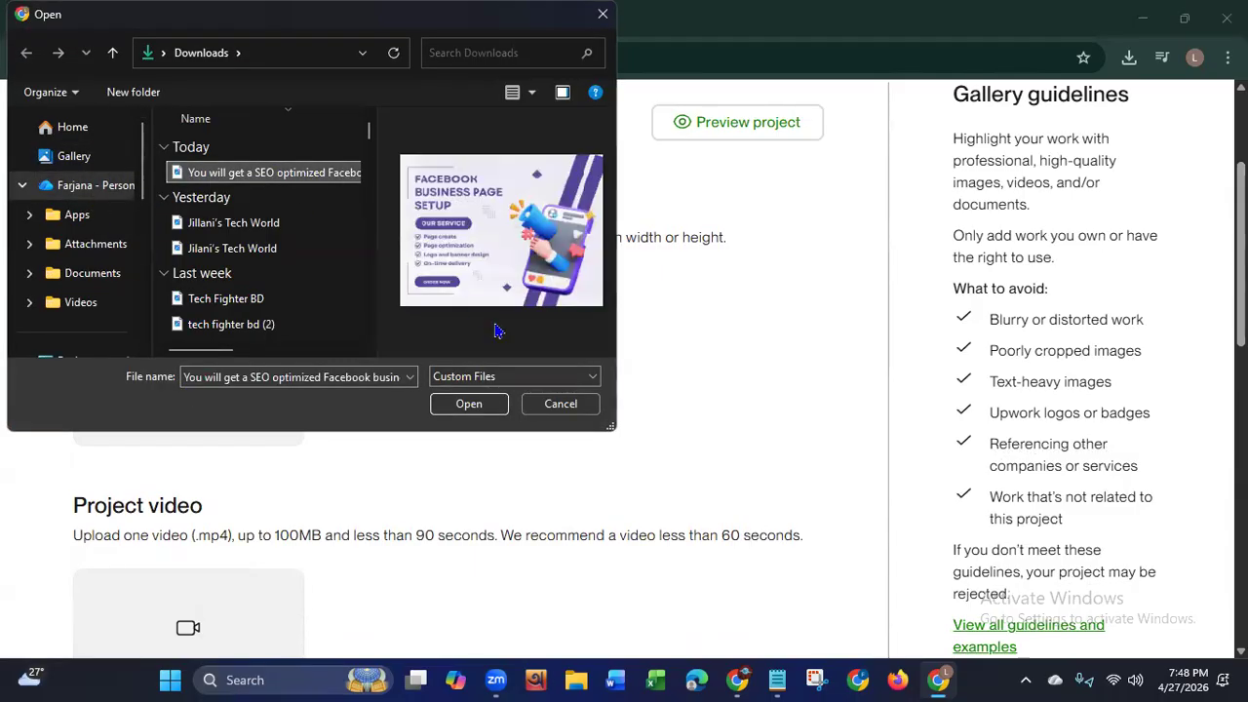
click(486, 407)
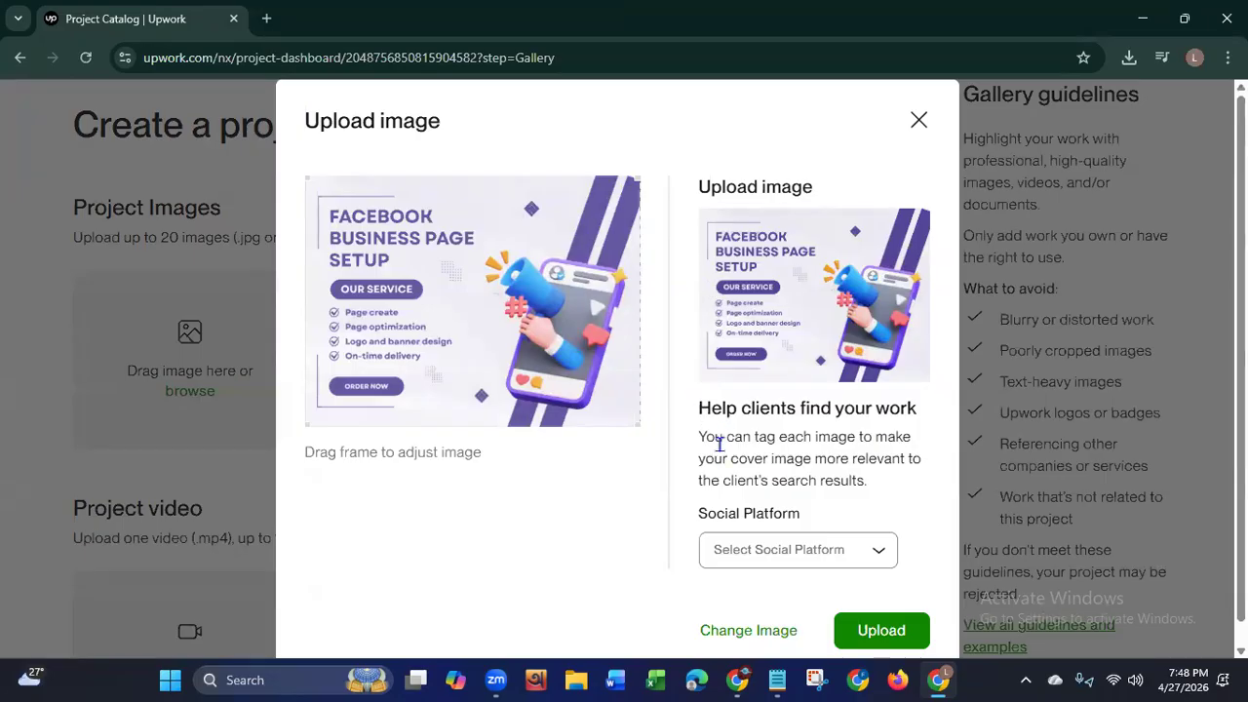
Step: Tag the image with the Facebook social platform and upload it as the project cover
drag(701, 438, 886, 480)
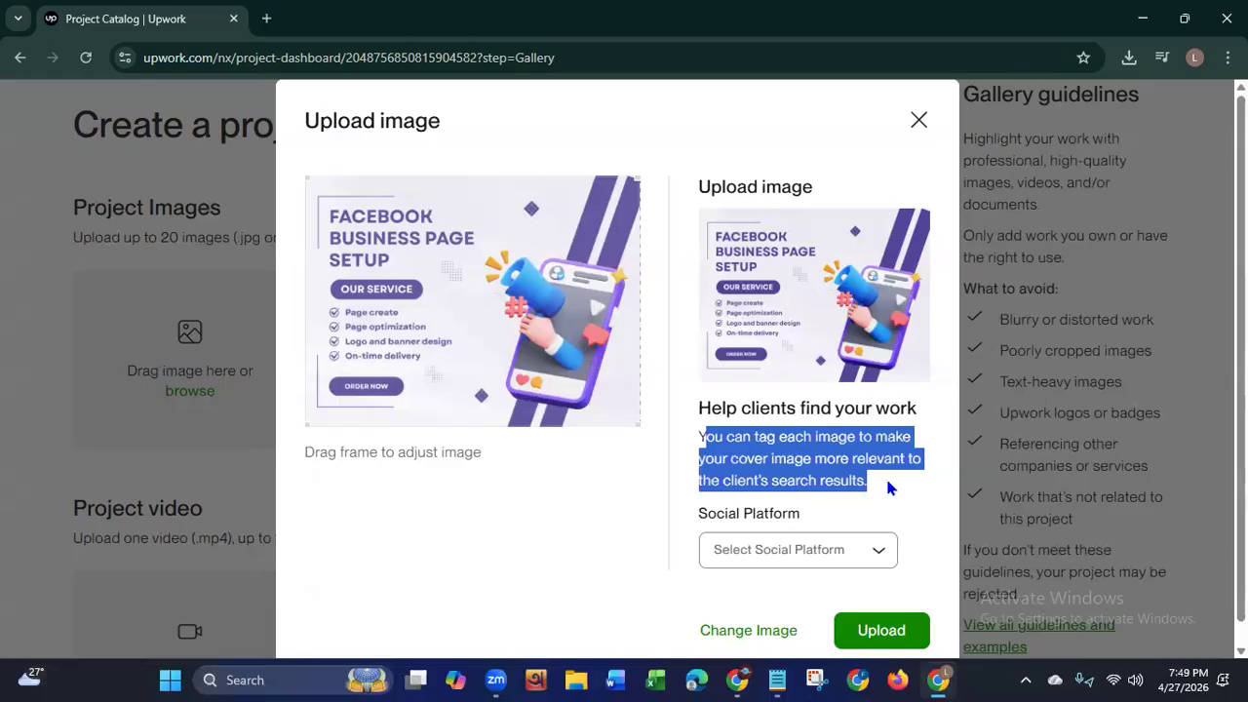
click(811, 564)
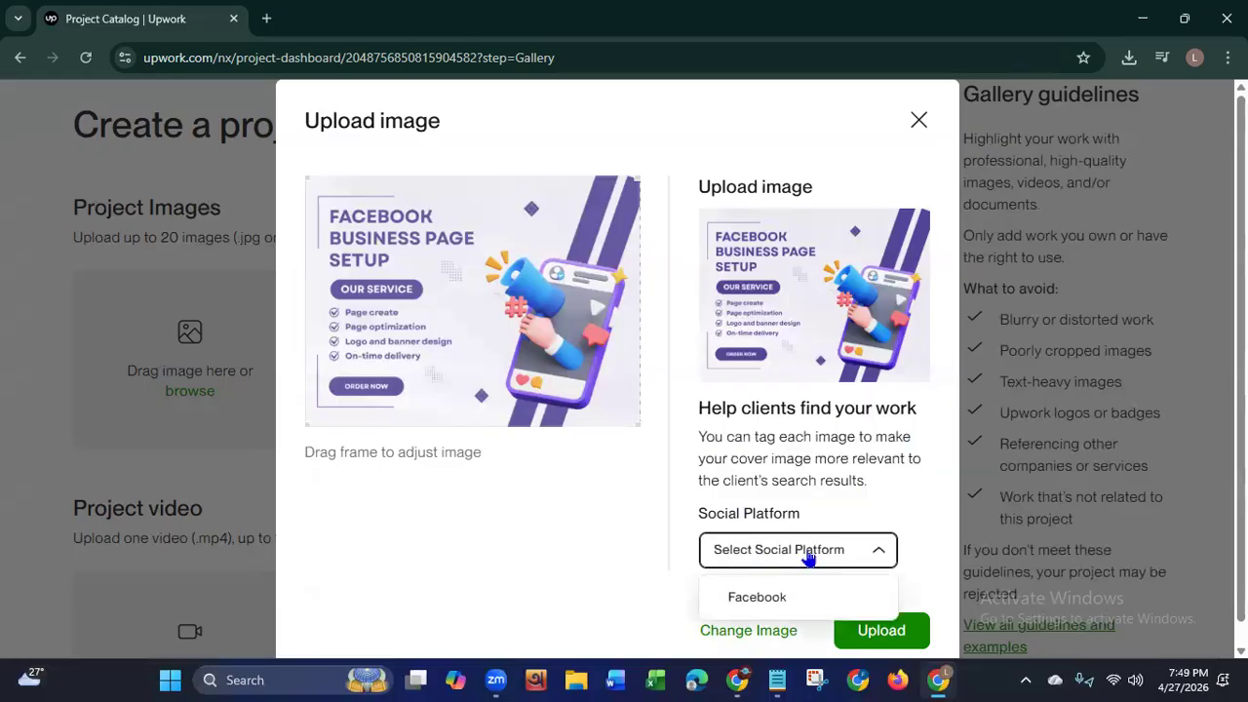
click(772, 597)
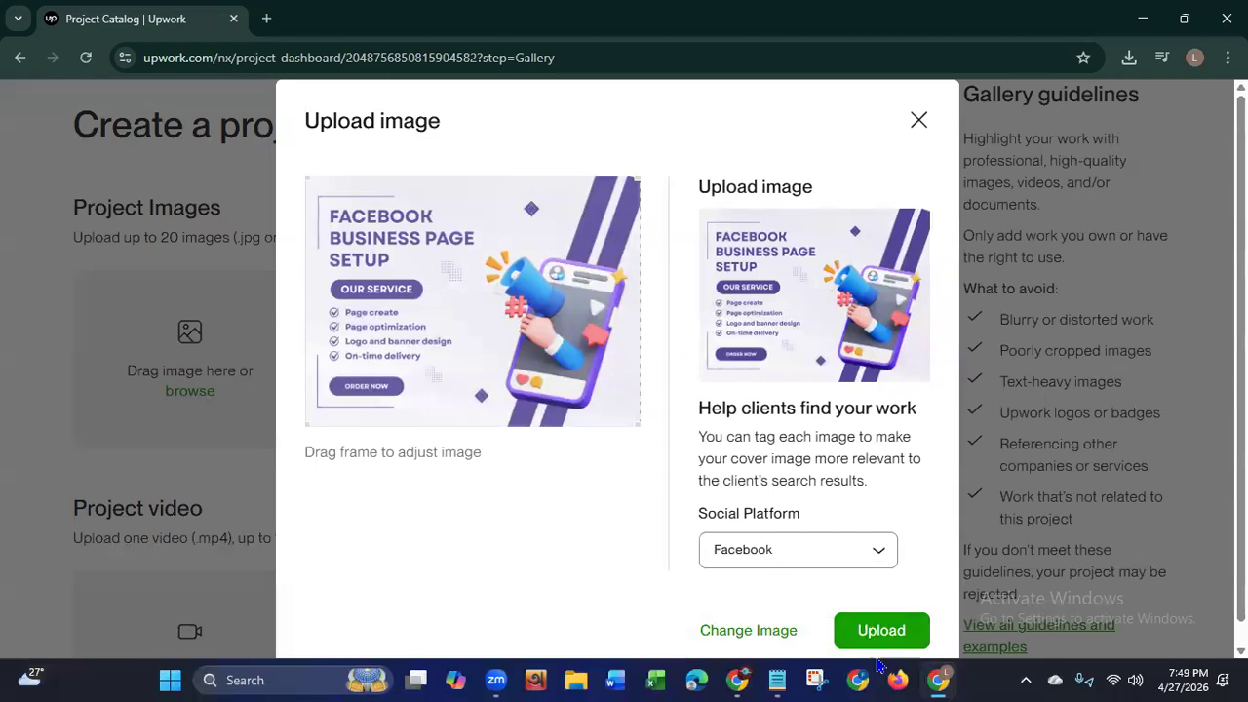
click(884, 643)
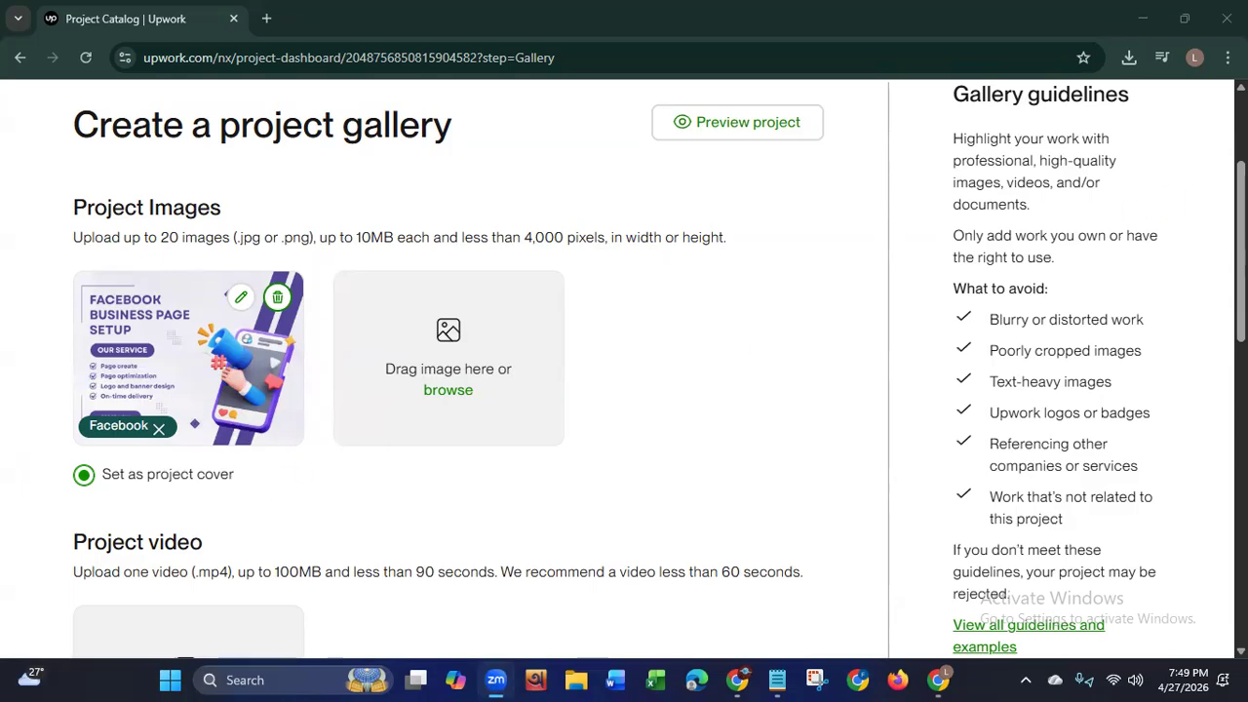
Step: Review the 60-second video guidance and rejection warning, then continue from Gallery to the Process step
scroll(624, 390, down, 3)
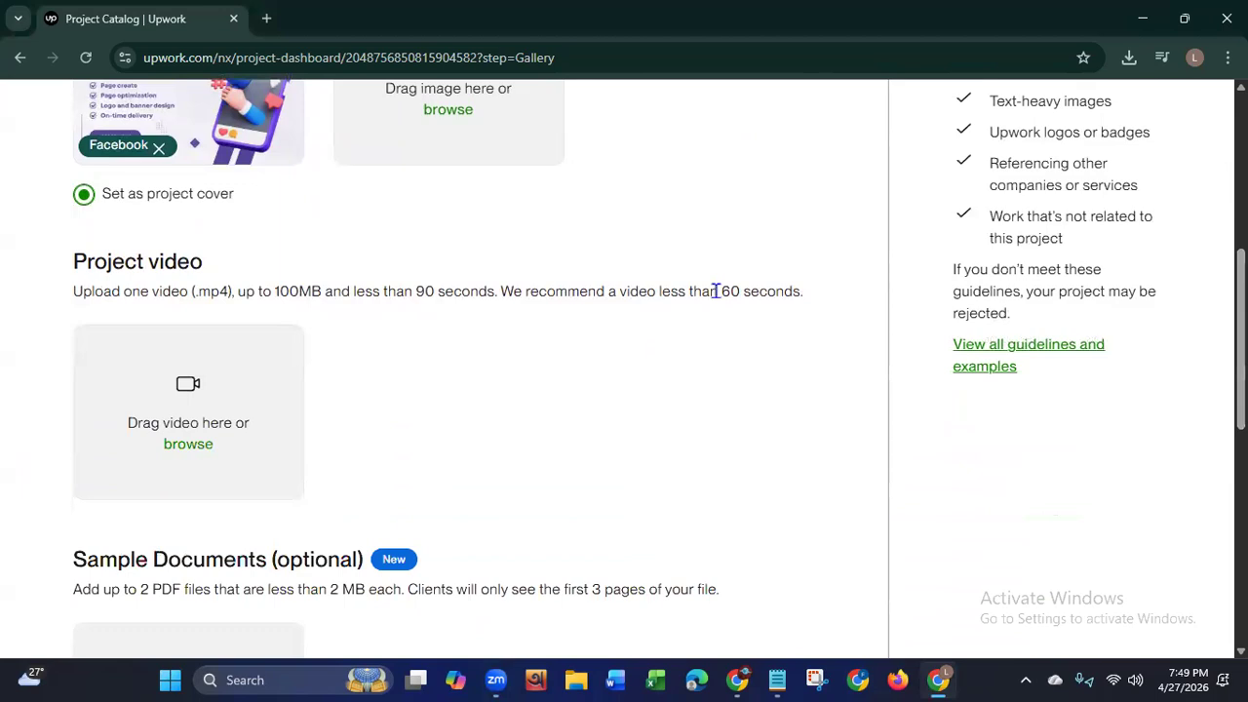
drag(718, 291, 817, 298)
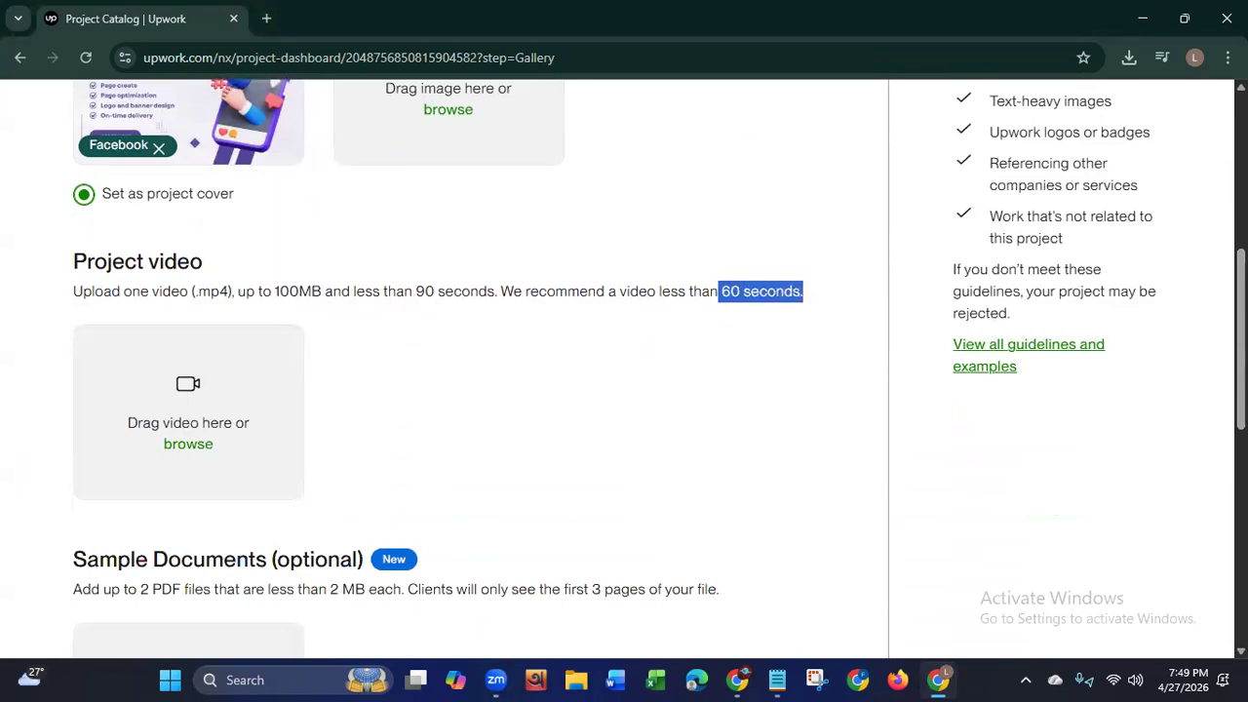
drag(952, 291, 1157, 291)
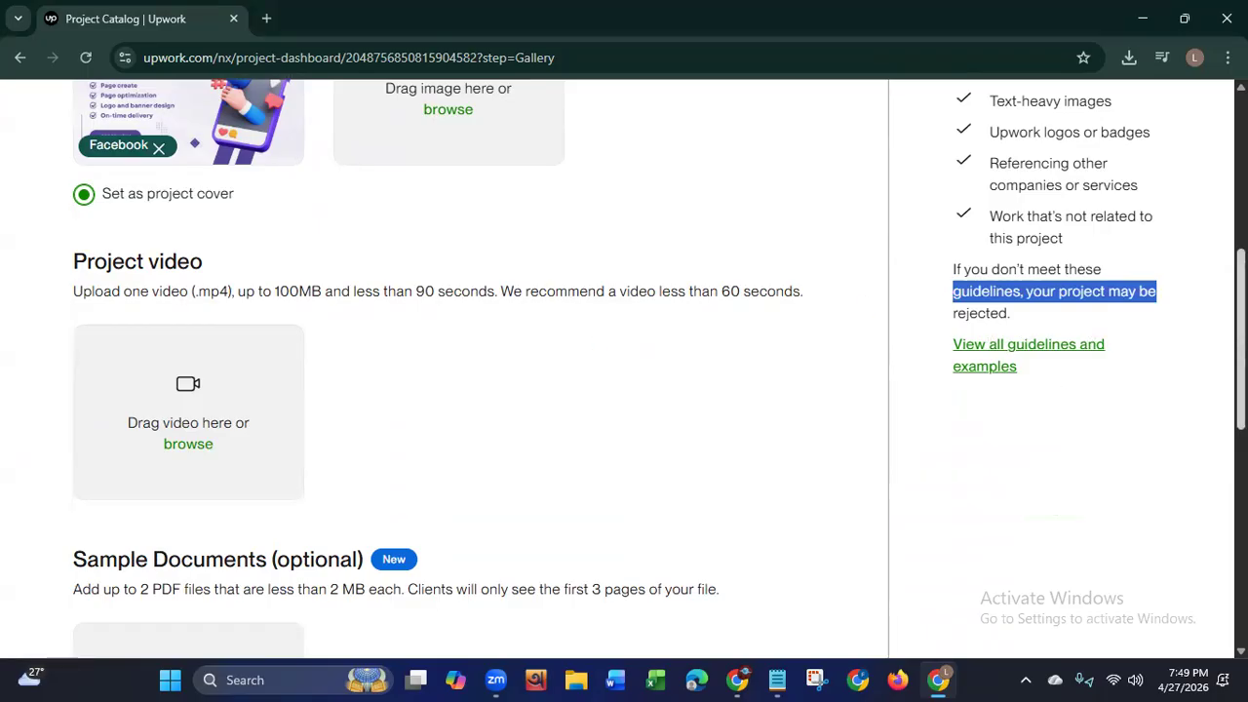
scroll(866, 305, down, 1)
scroll(624, 370, down, 4)
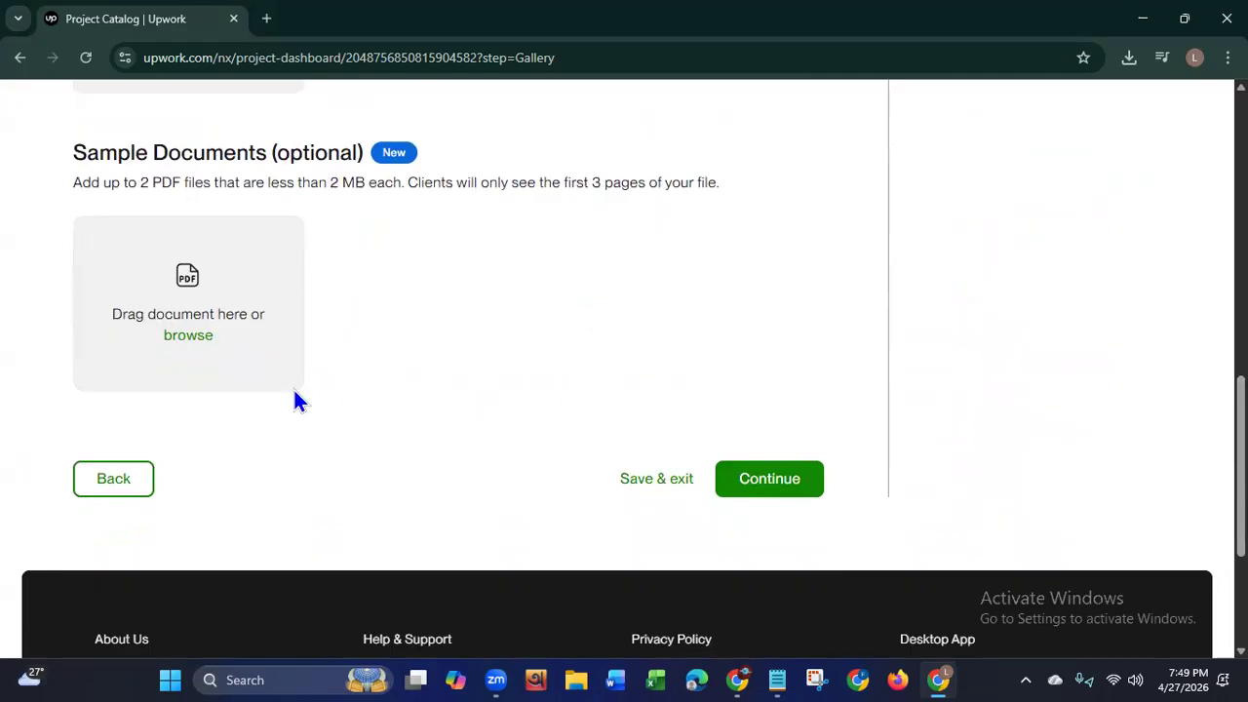
click(783, 493)
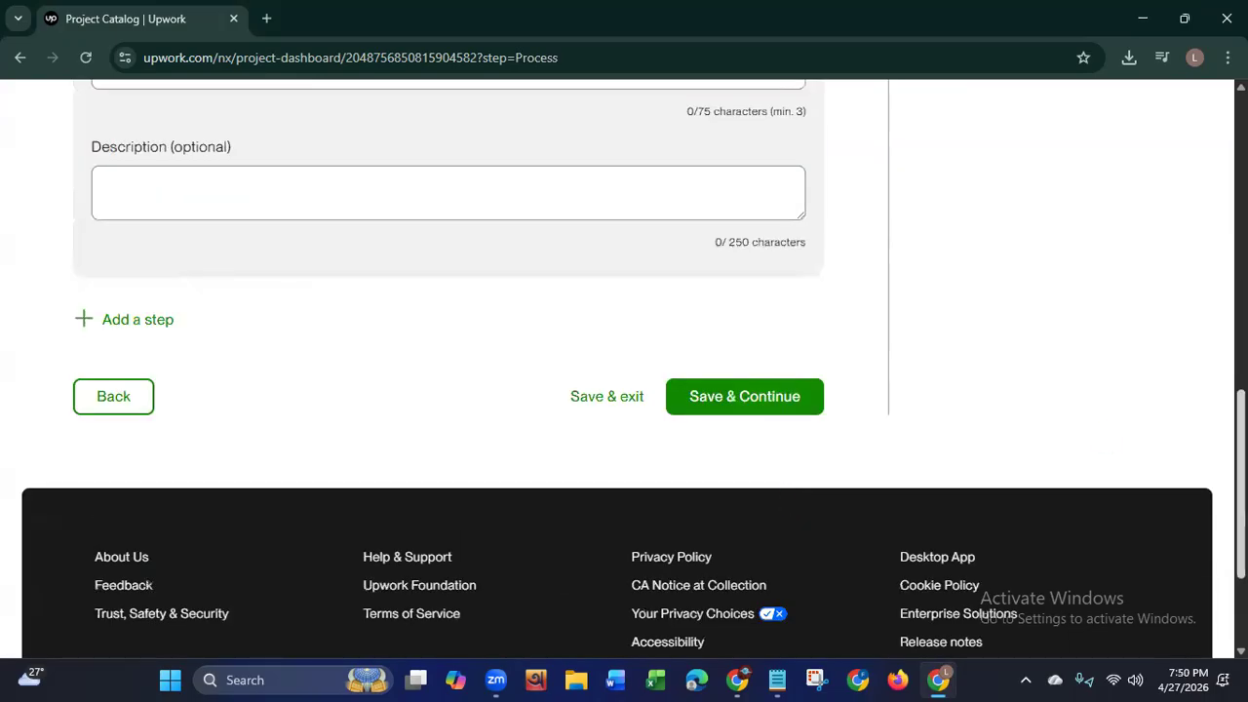
Step: Put the cursor in the empty Requirement field on the Requirements and steps page
scroll(624, 370, up, 15)
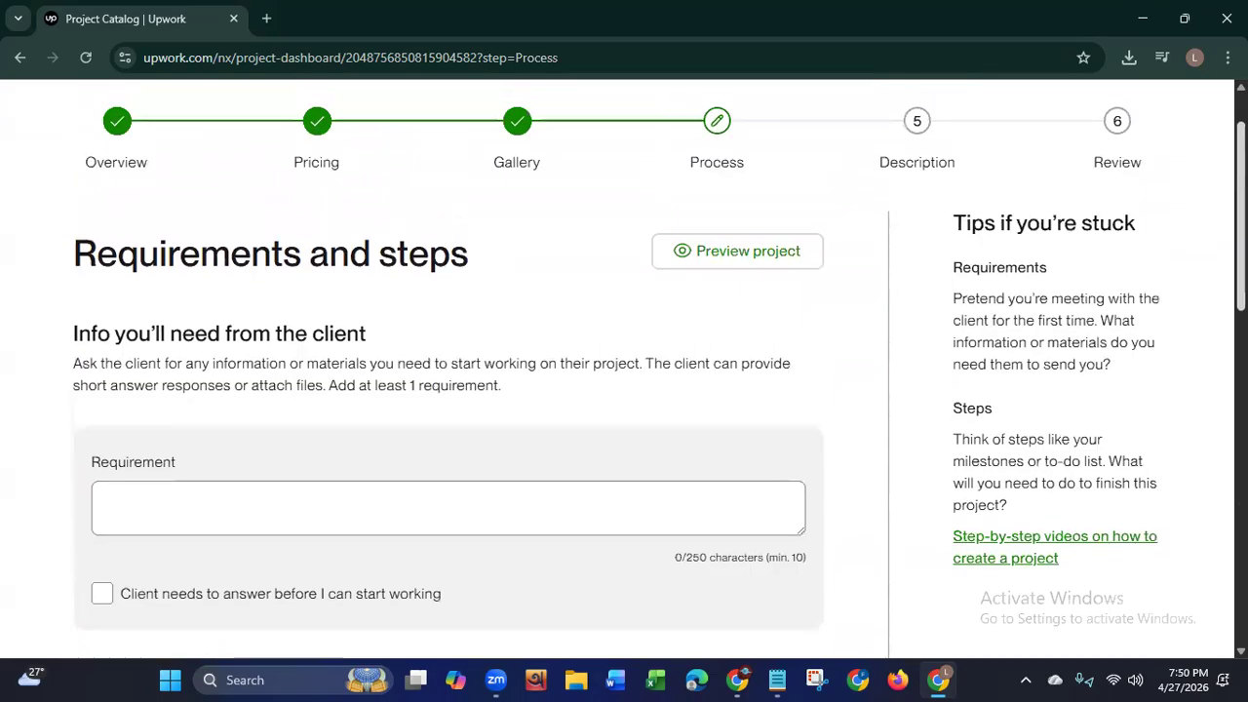
scroll(893, 307, down, 1)
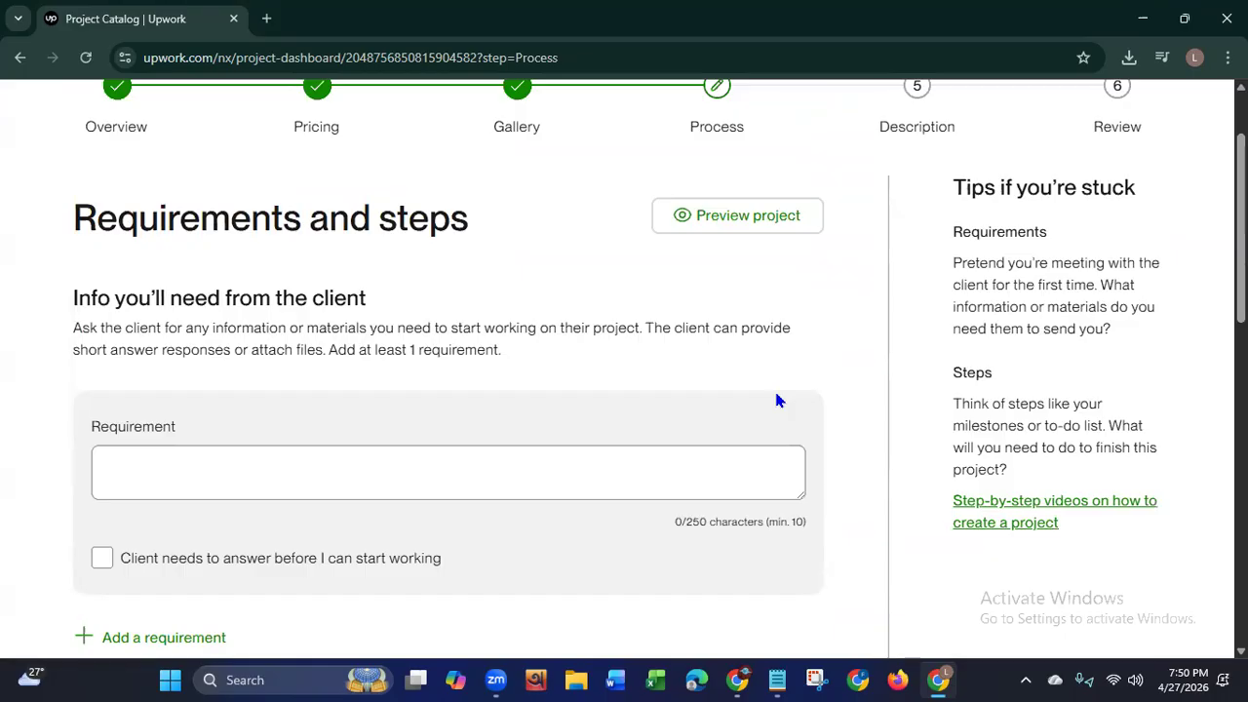
click(97, 462)
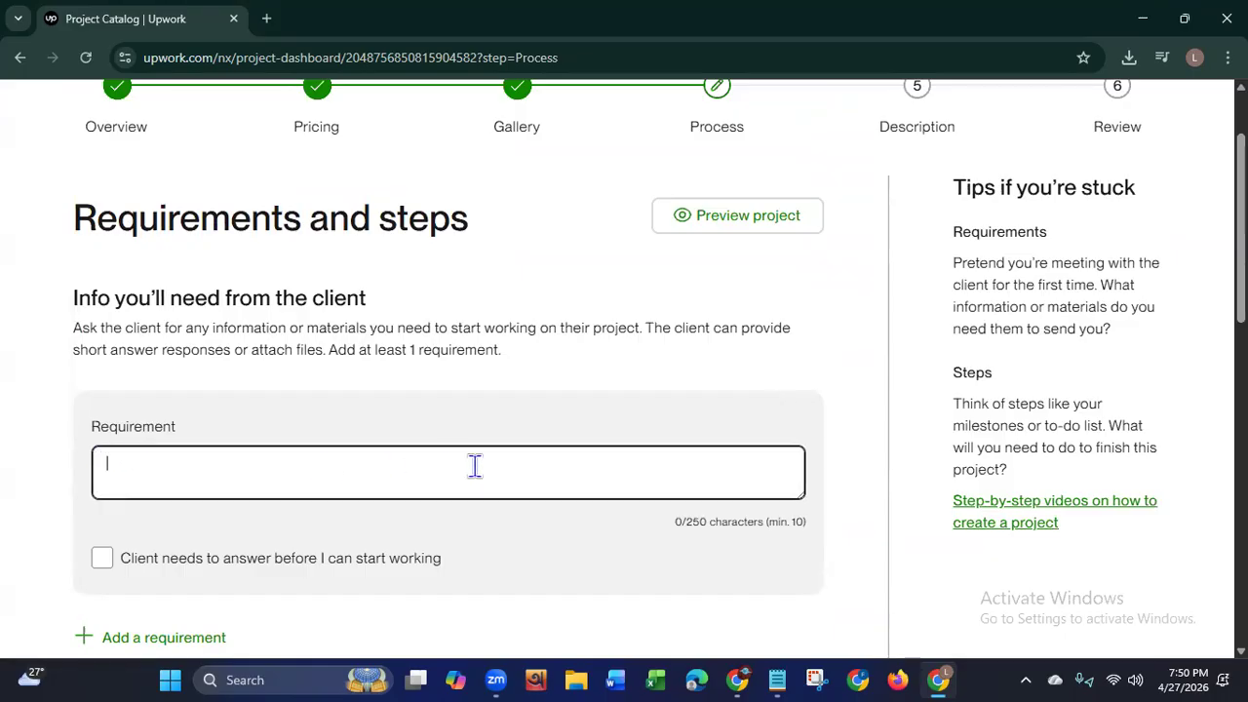
Step: Ask 'What will you need from me to start the project?', answer with business details and website link, and make it mandatory
text(What will you n)
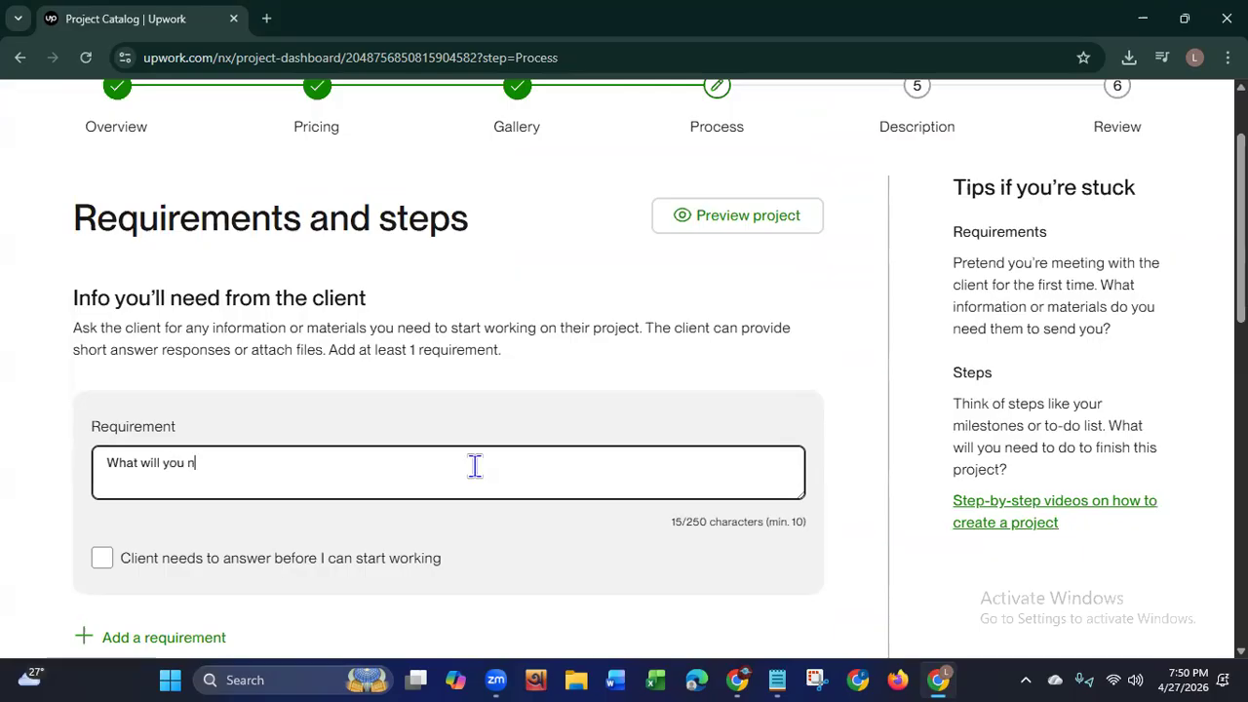
text(edd)
key(BackSpace)
key(BackSpace)
text(ed from )
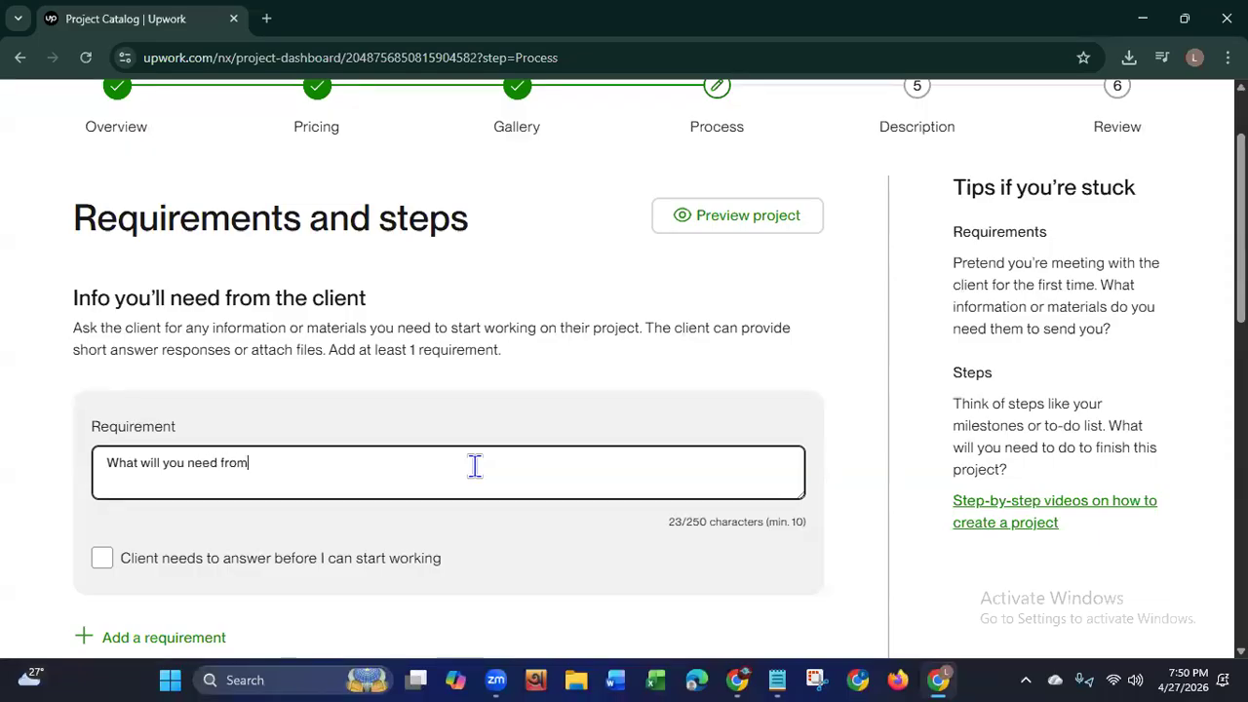
text(me )
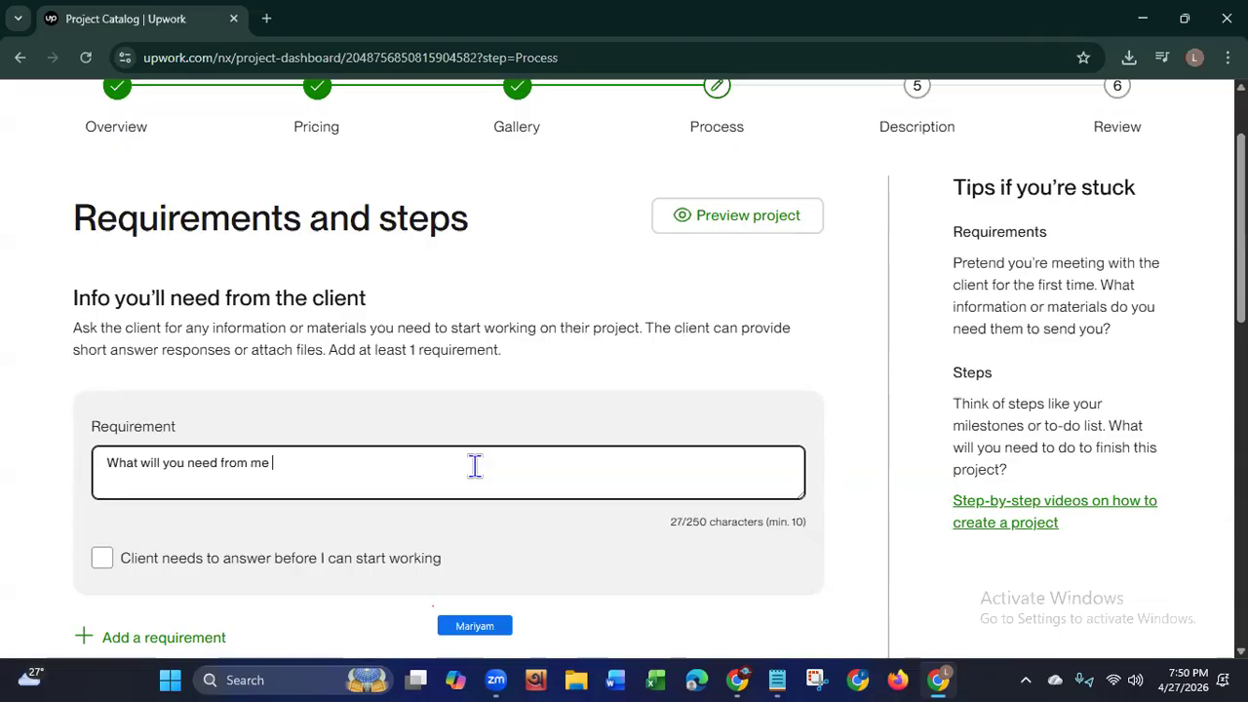
text(to sta)
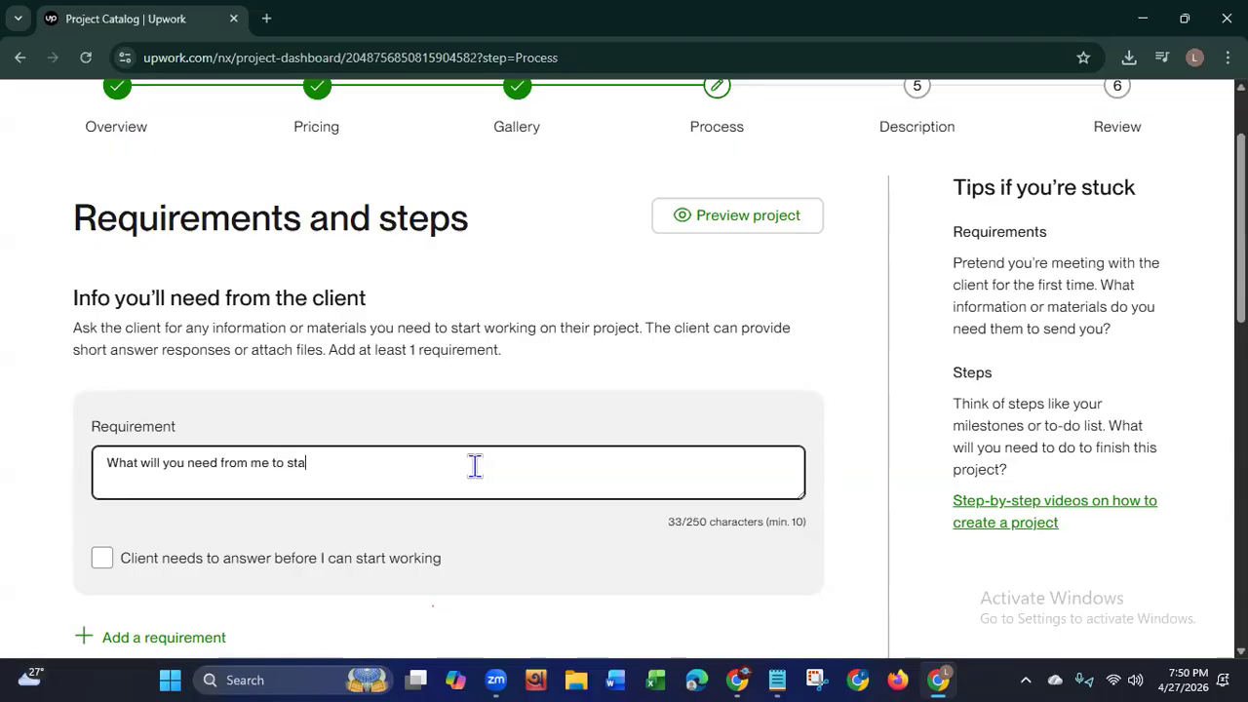
text(rt th)
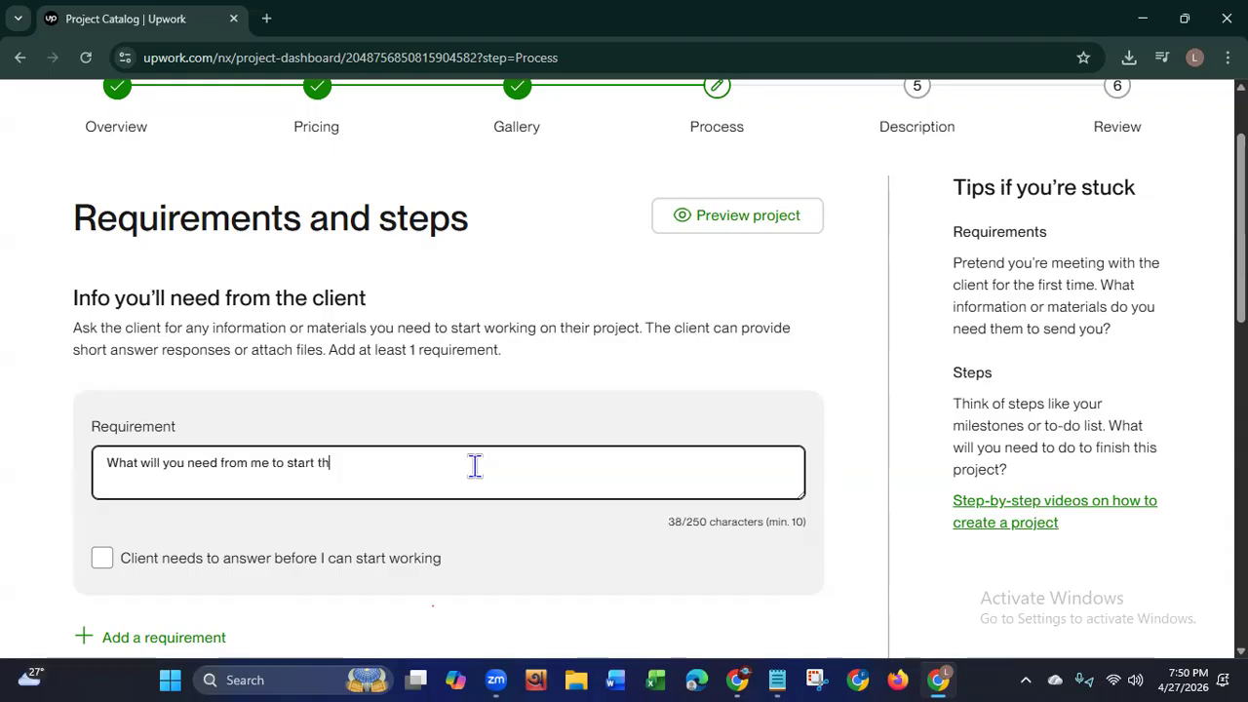
text(e pro)
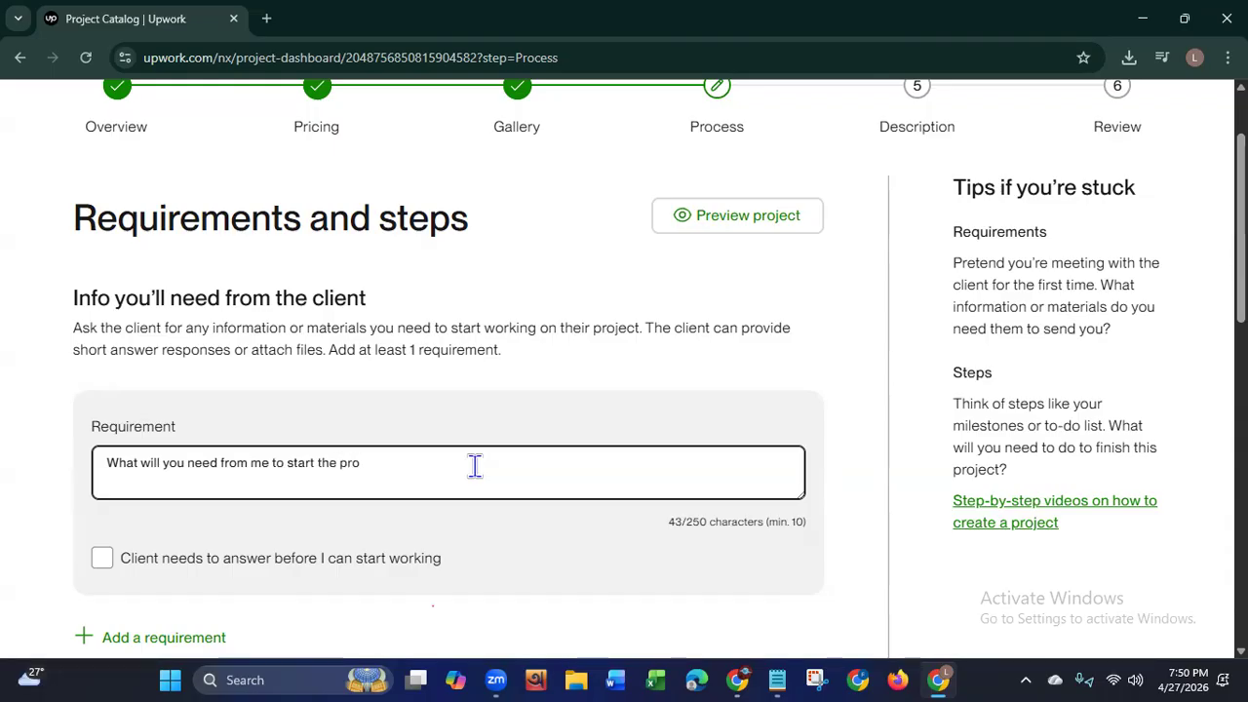
text(ject? Ans)
text(. )
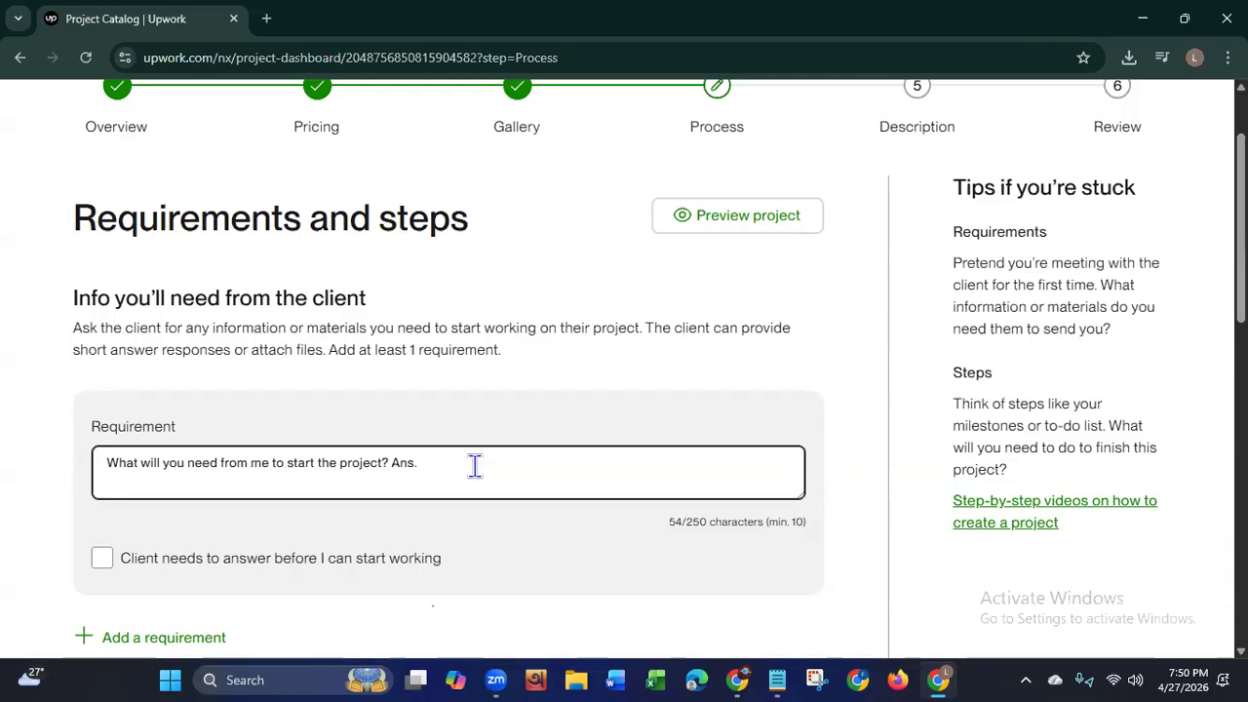
text(To)
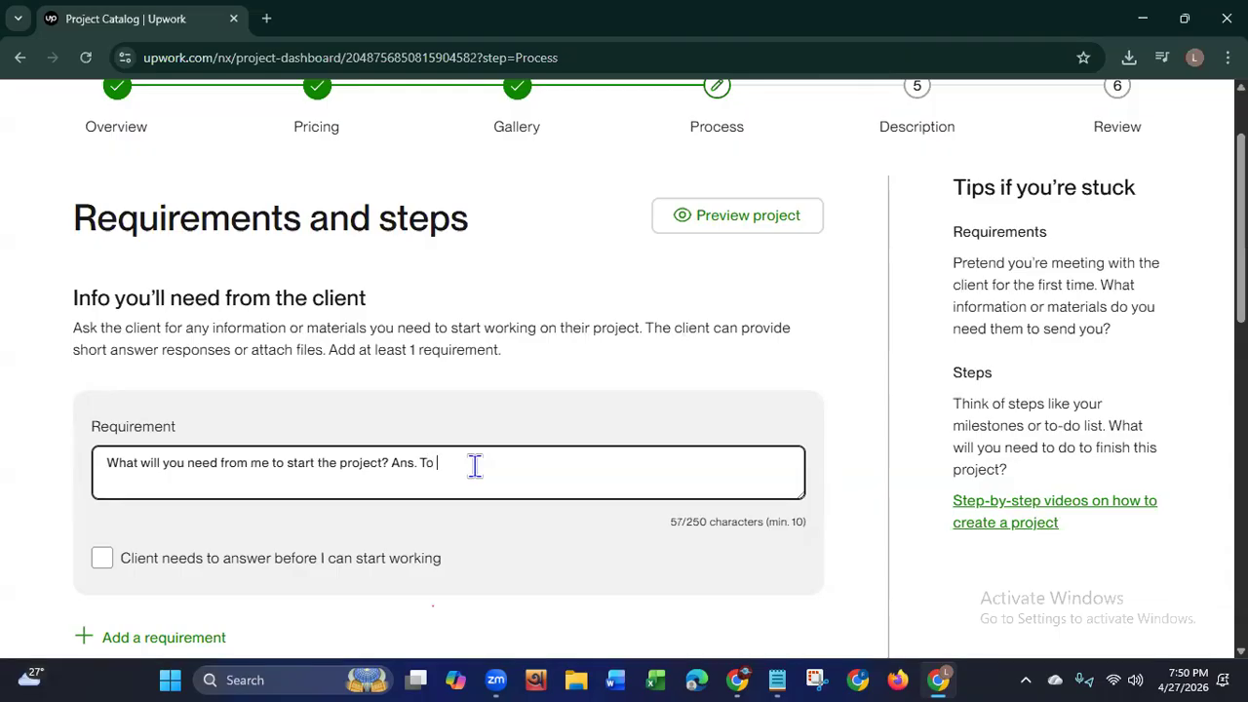
text( start)
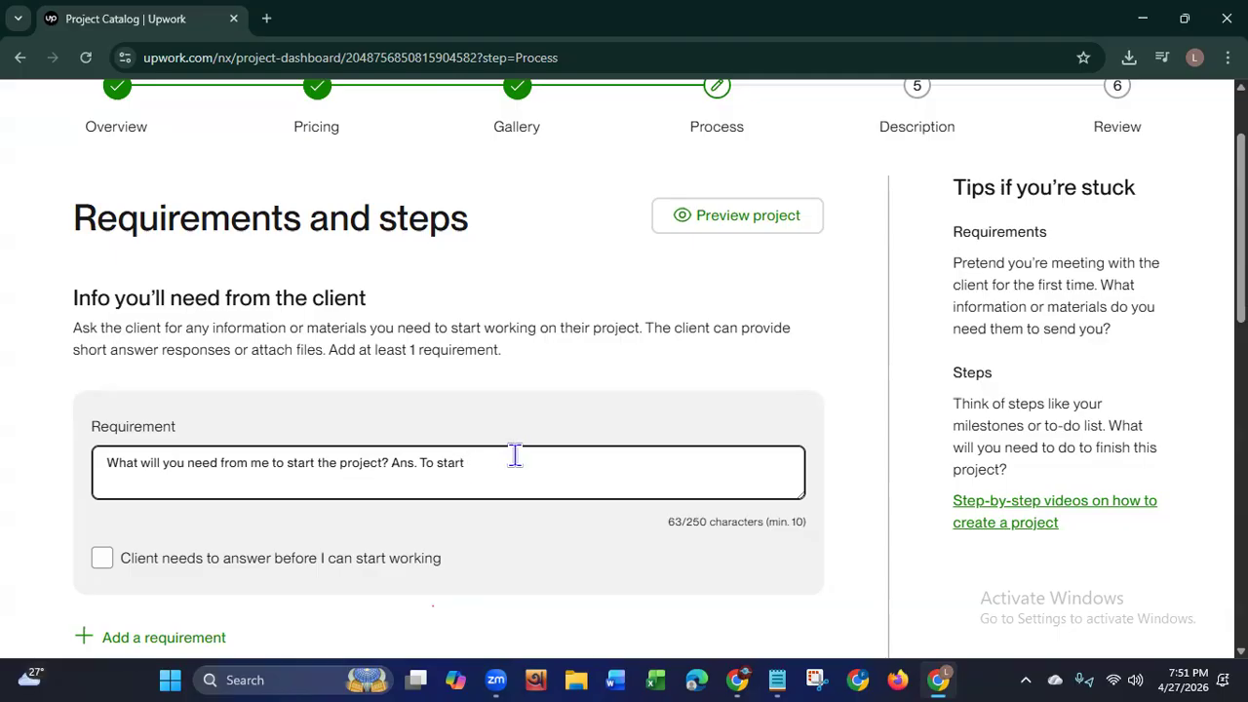
text(the project)
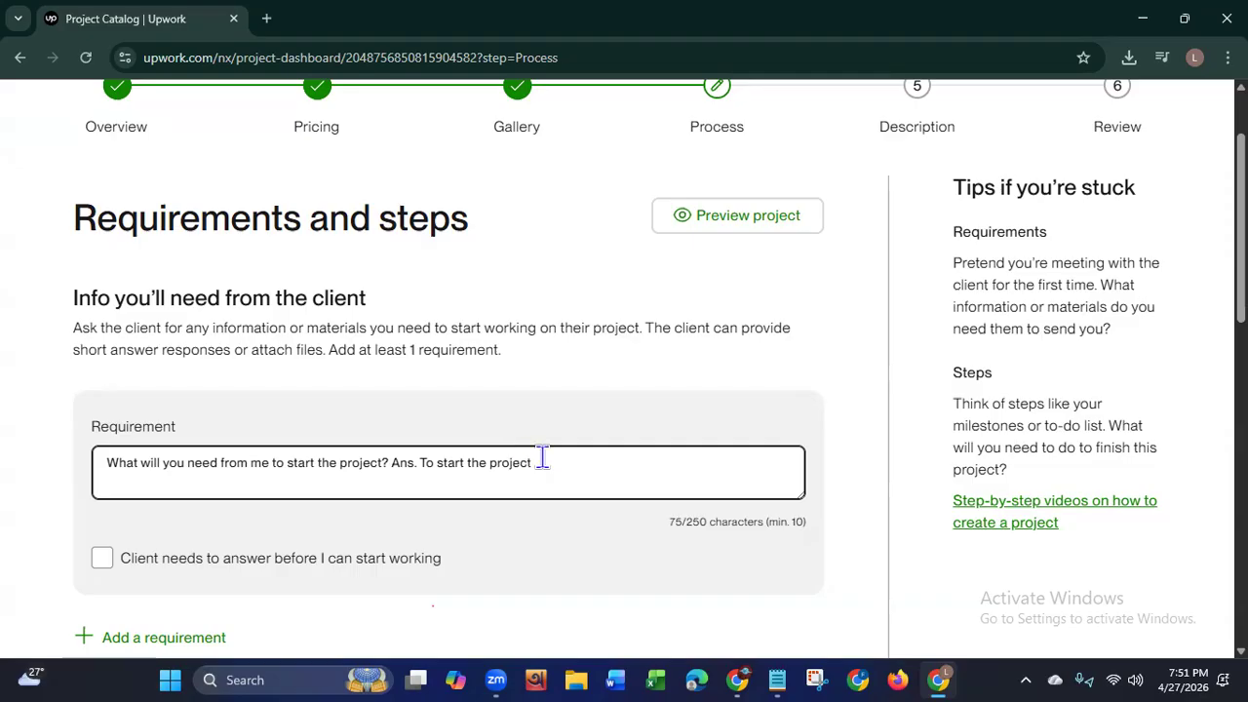
text( I'll need)
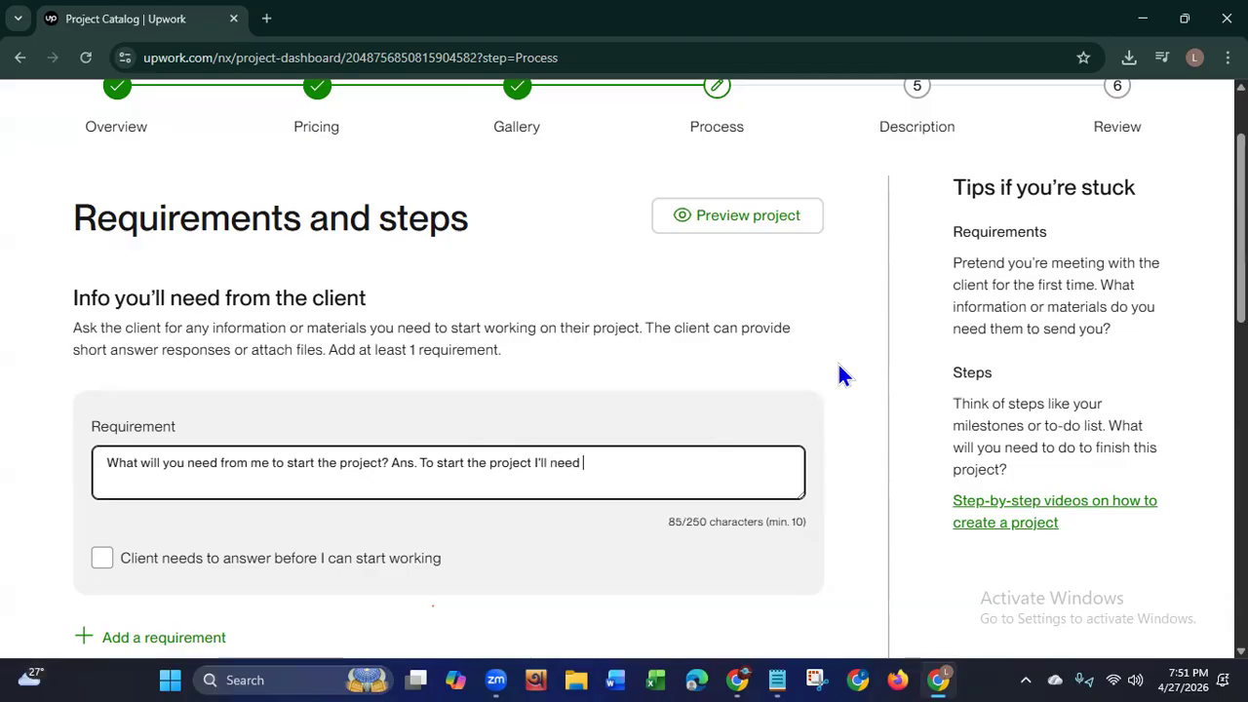
text( your)
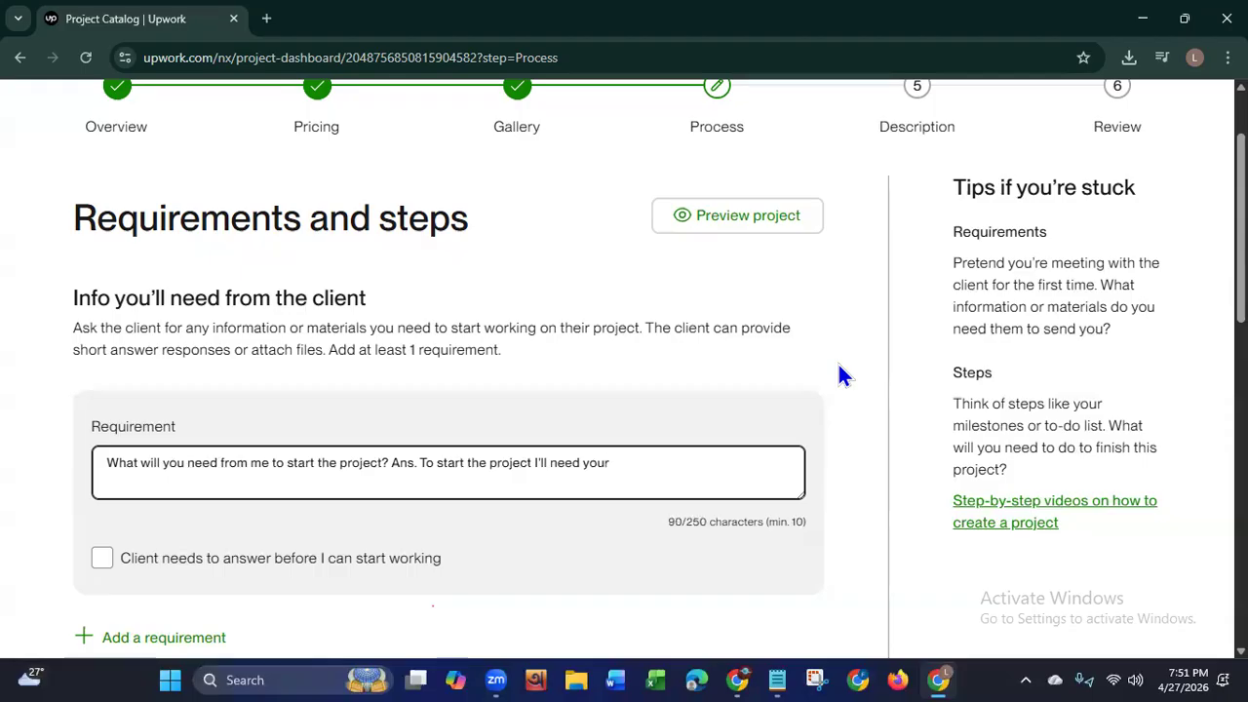
text( business detai)
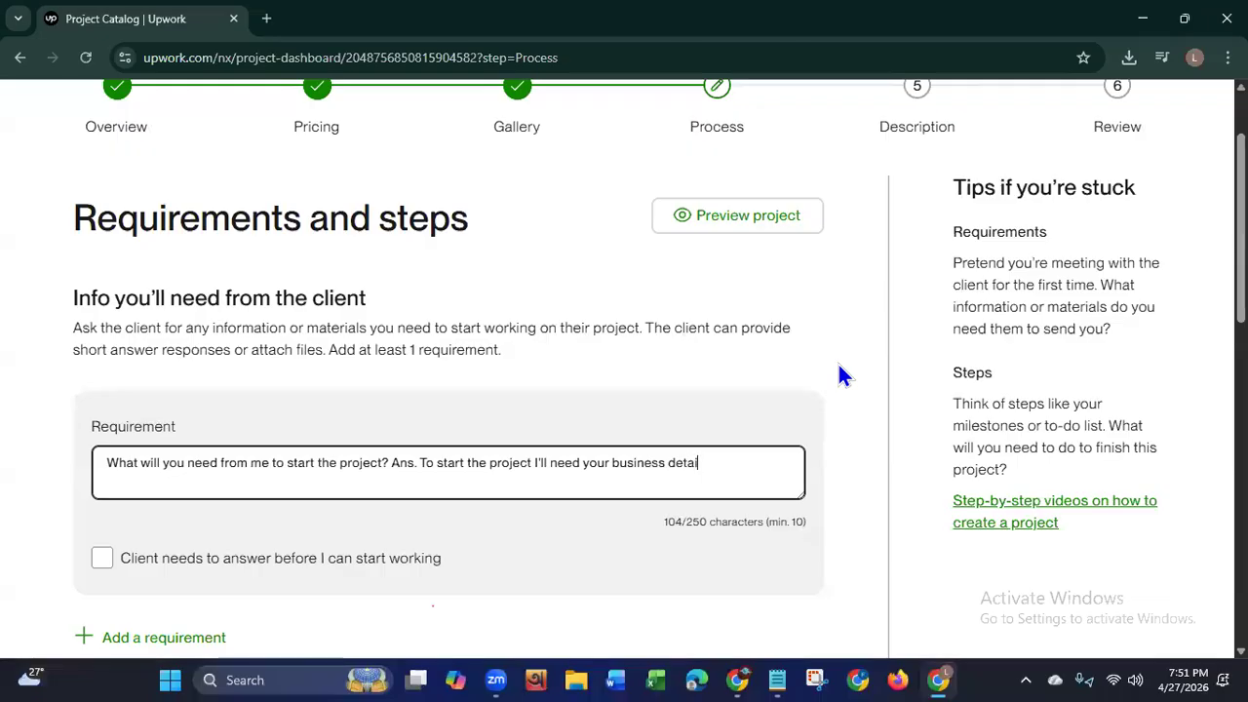
text(ls and we)
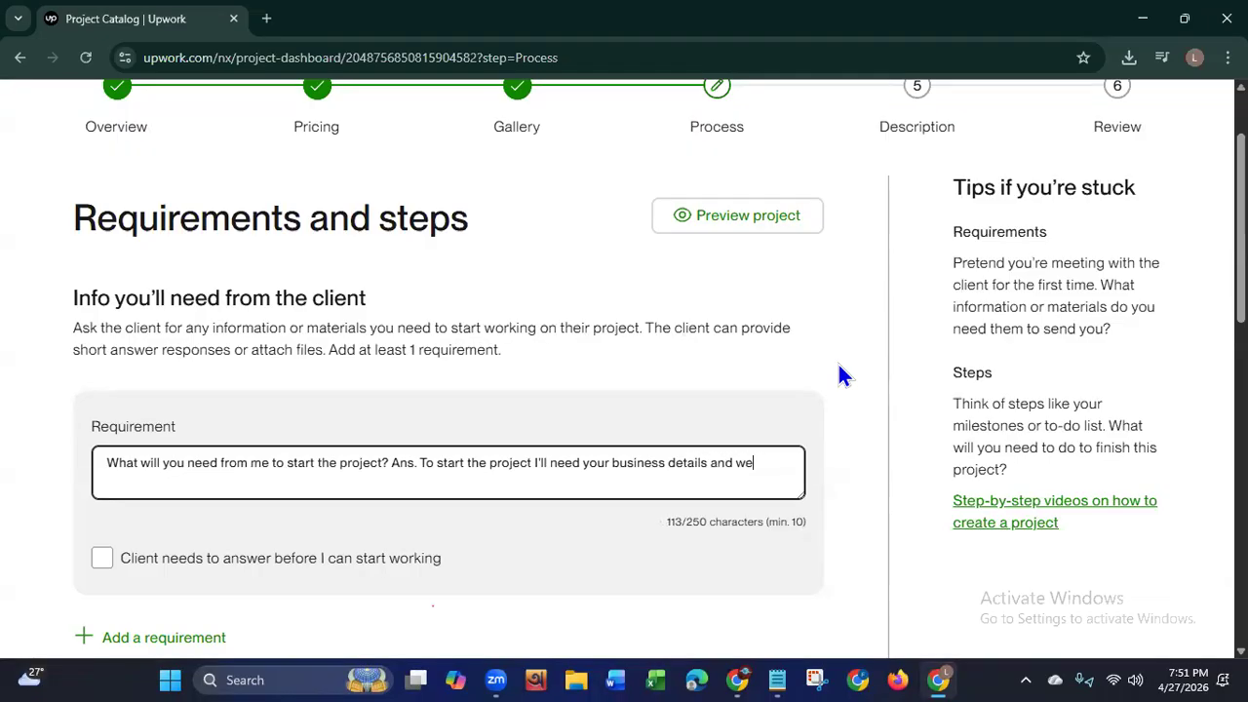
text(bsite)
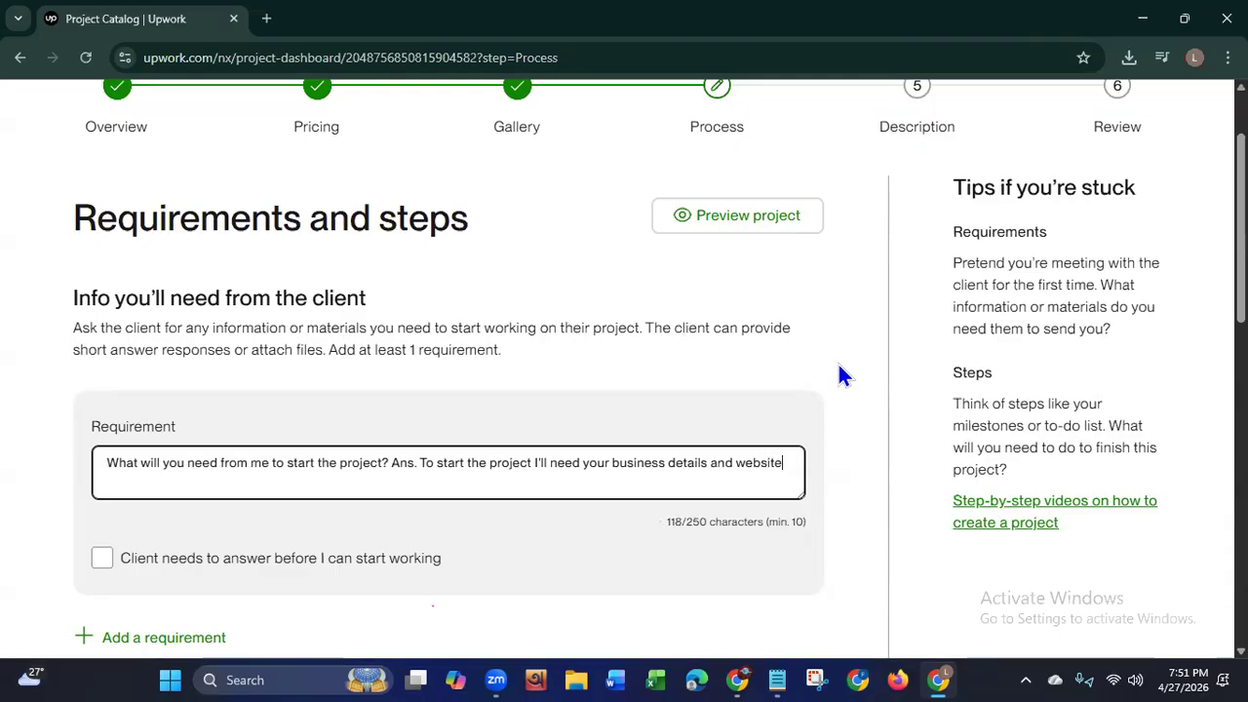
text( Iink.)
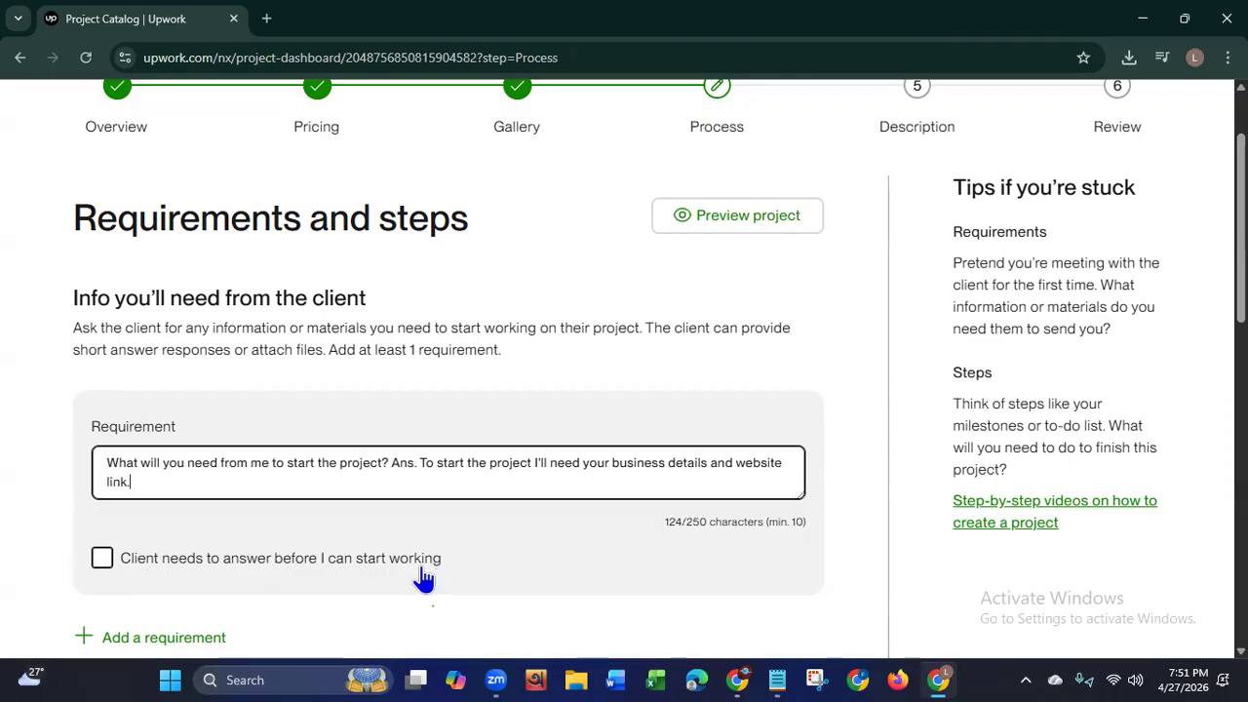
click(102, 561)
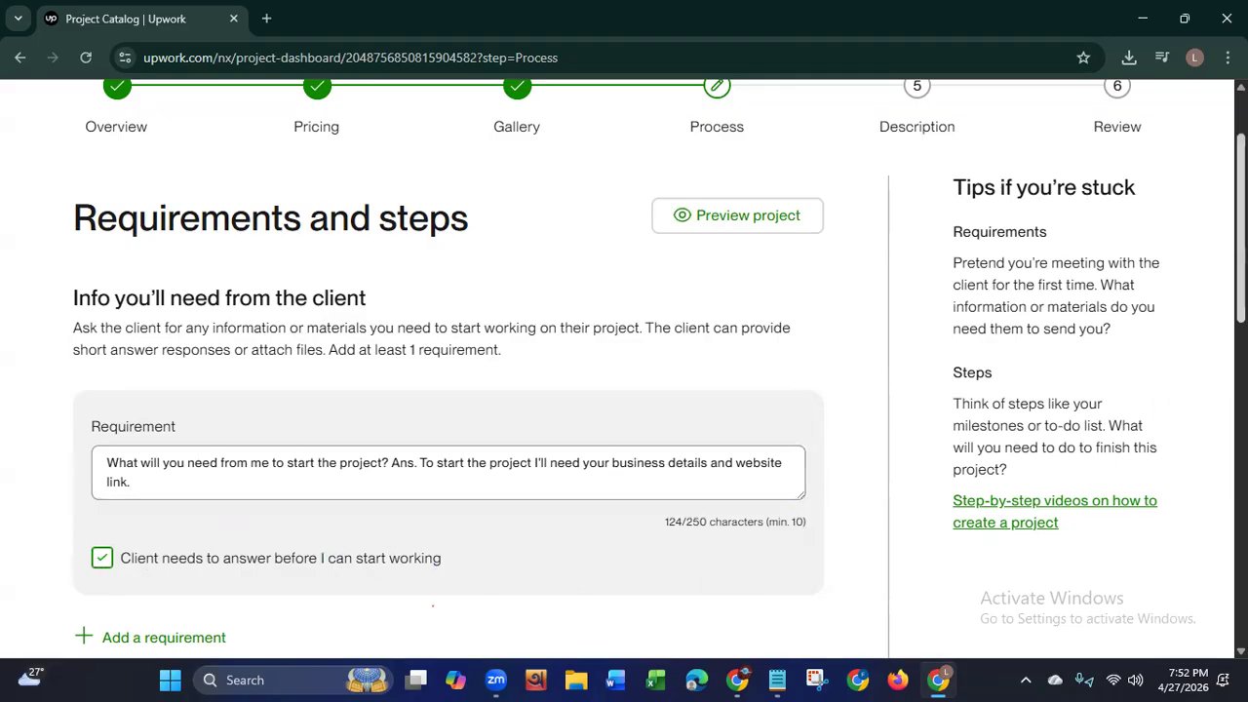
scroll(448, 390, down, 2)
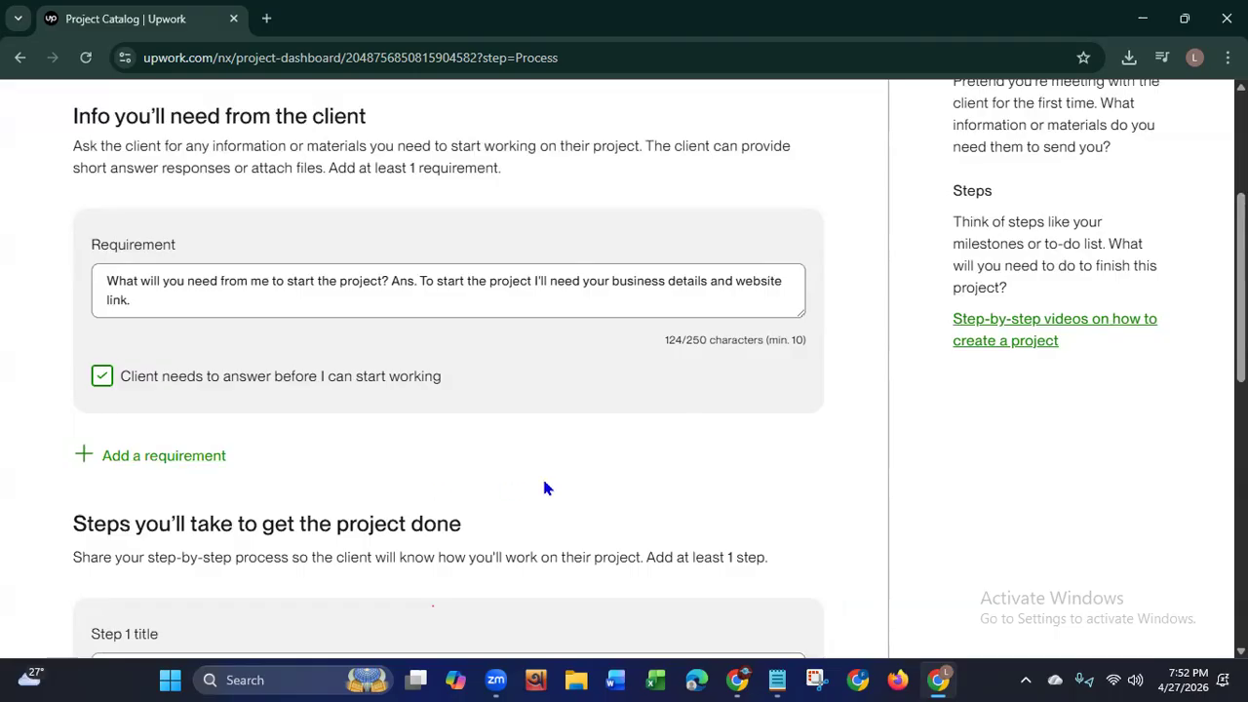
Step: Title Step 1 'Buyer purchases the project'
scroll(1206, 419, down, 4)
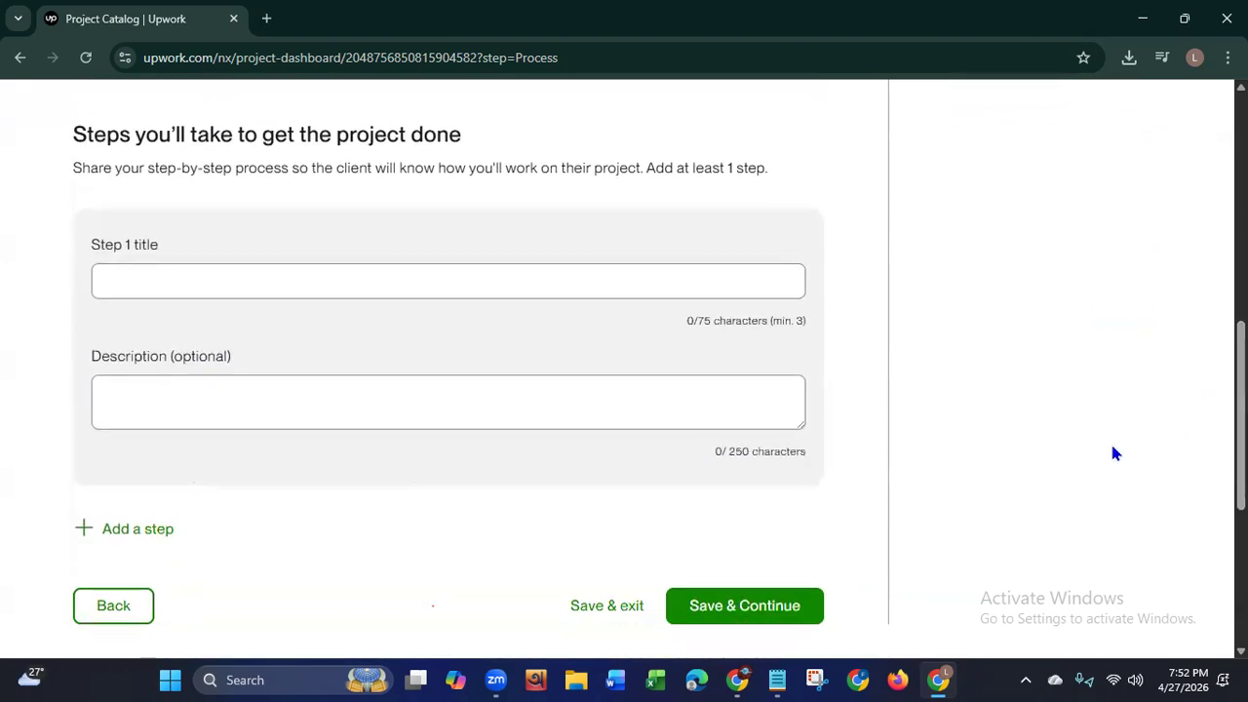
click(266, 280)
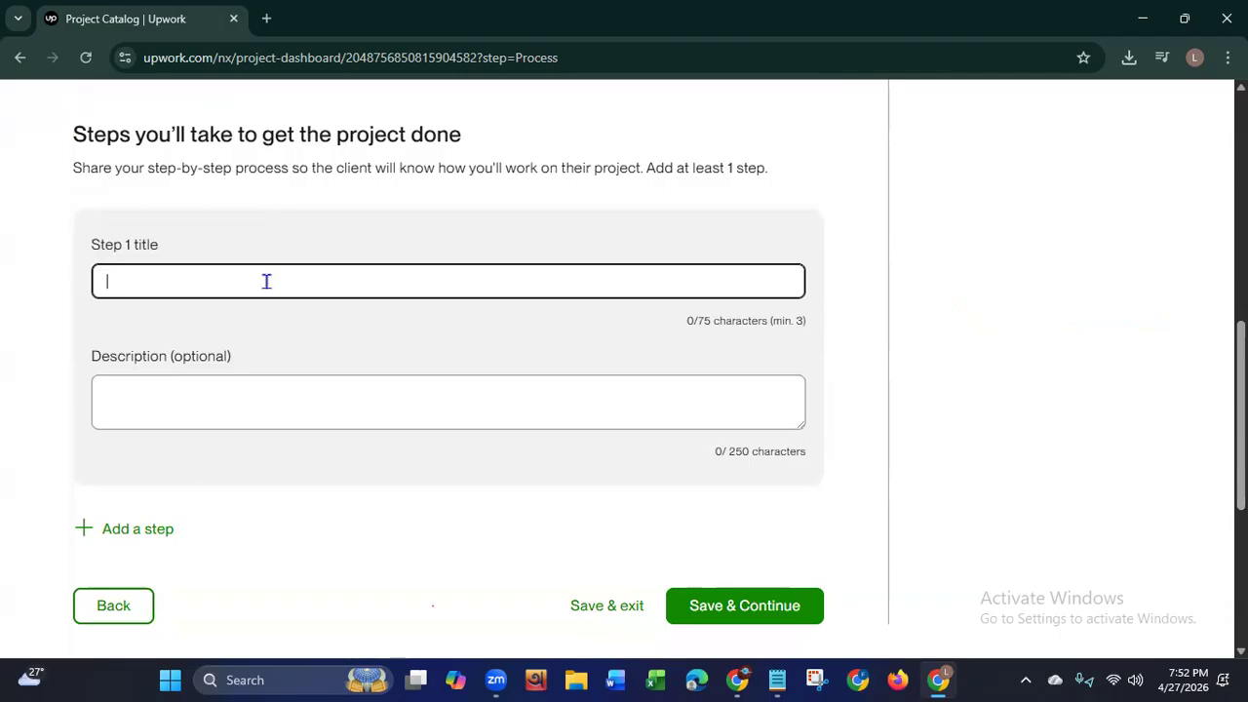
text(Buyer purc)
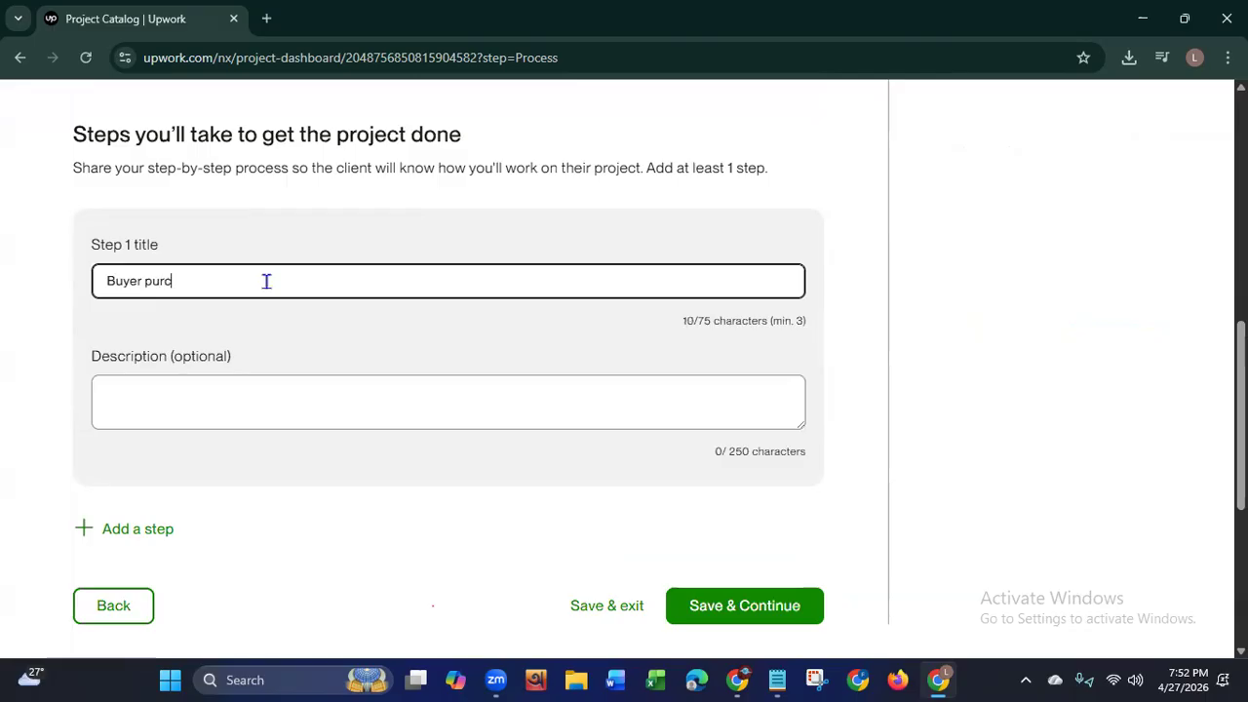
text(hases the pro)
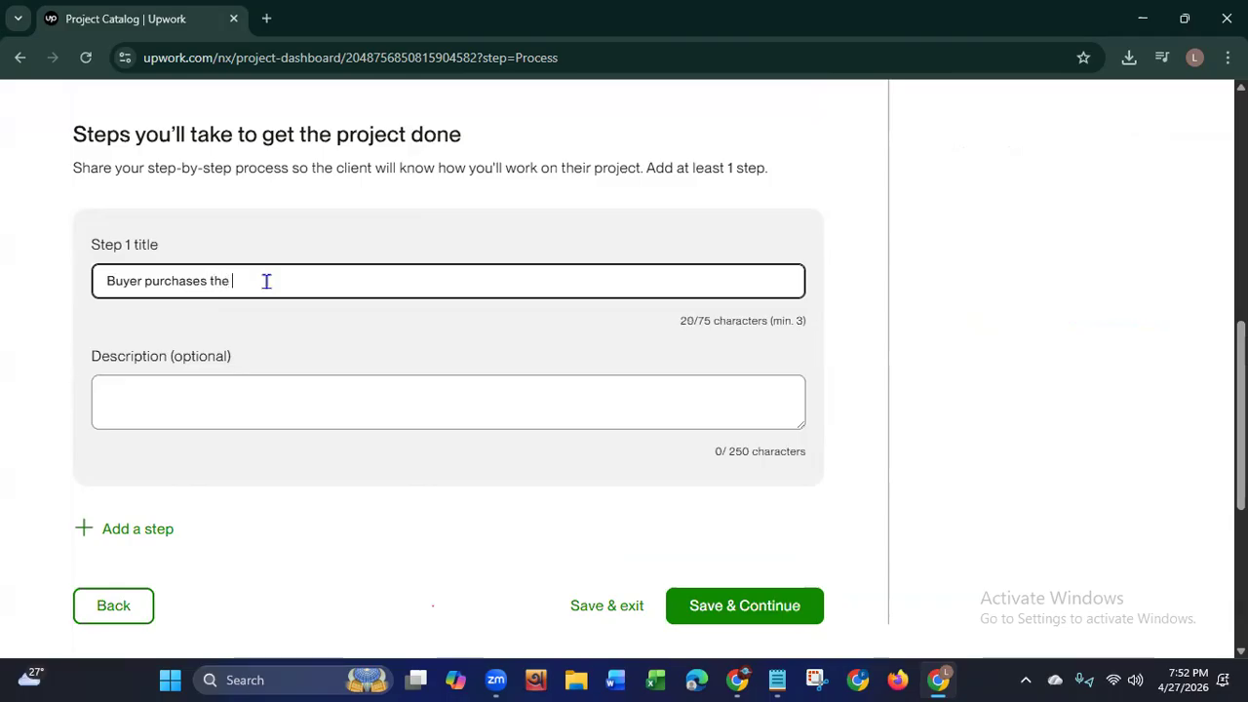
text(ject)
click(248, 409)
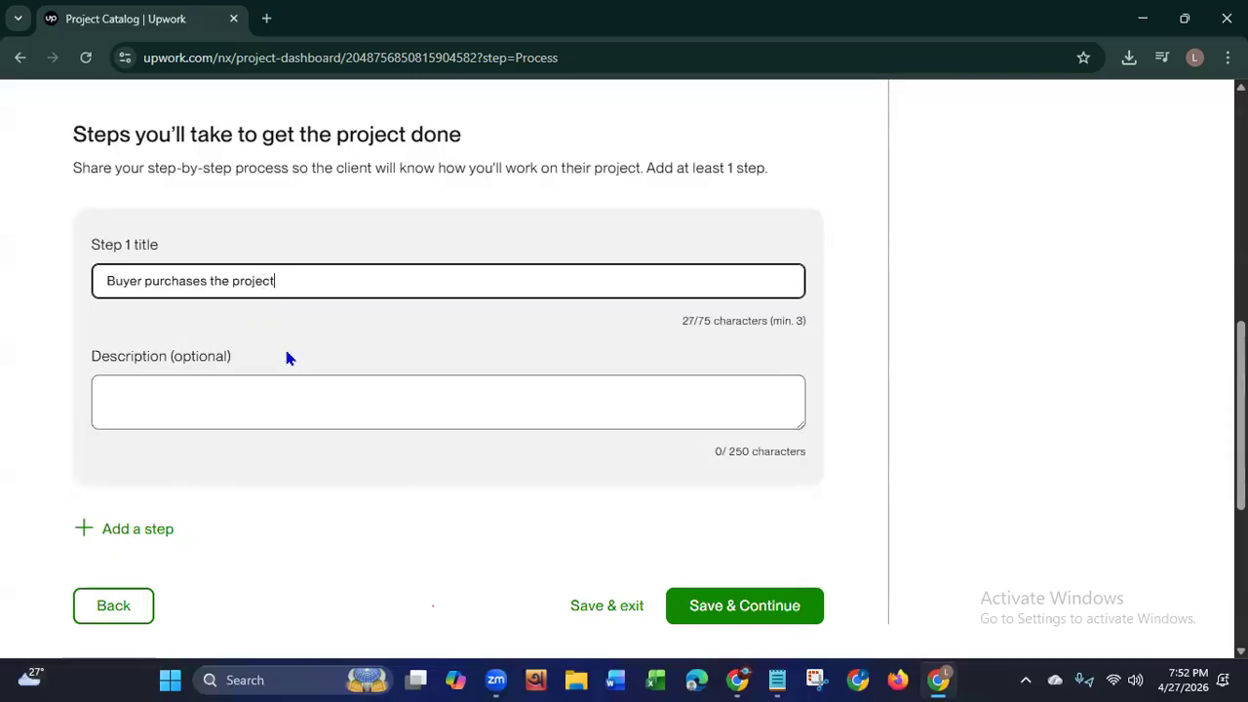
click(265, 386)
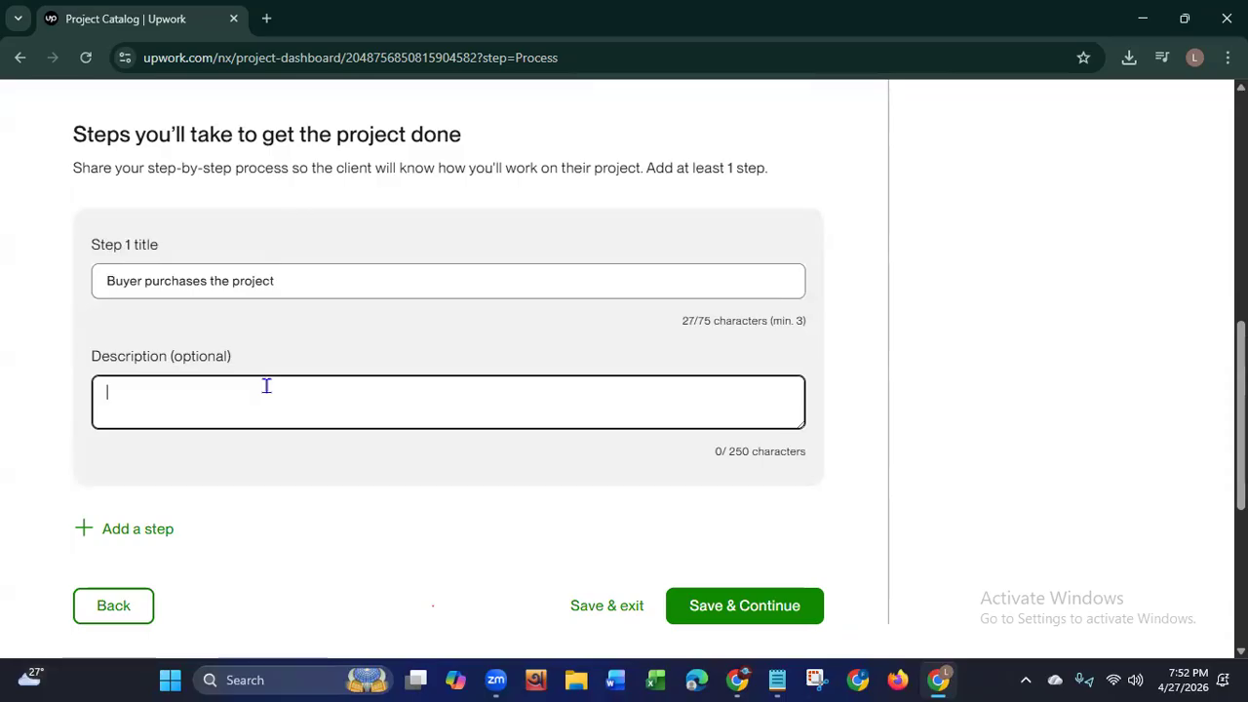
Step: Give Step 1 the description 'After purchasing the project the buyer needs to fulfill the requirements.'
text(After purchasing )
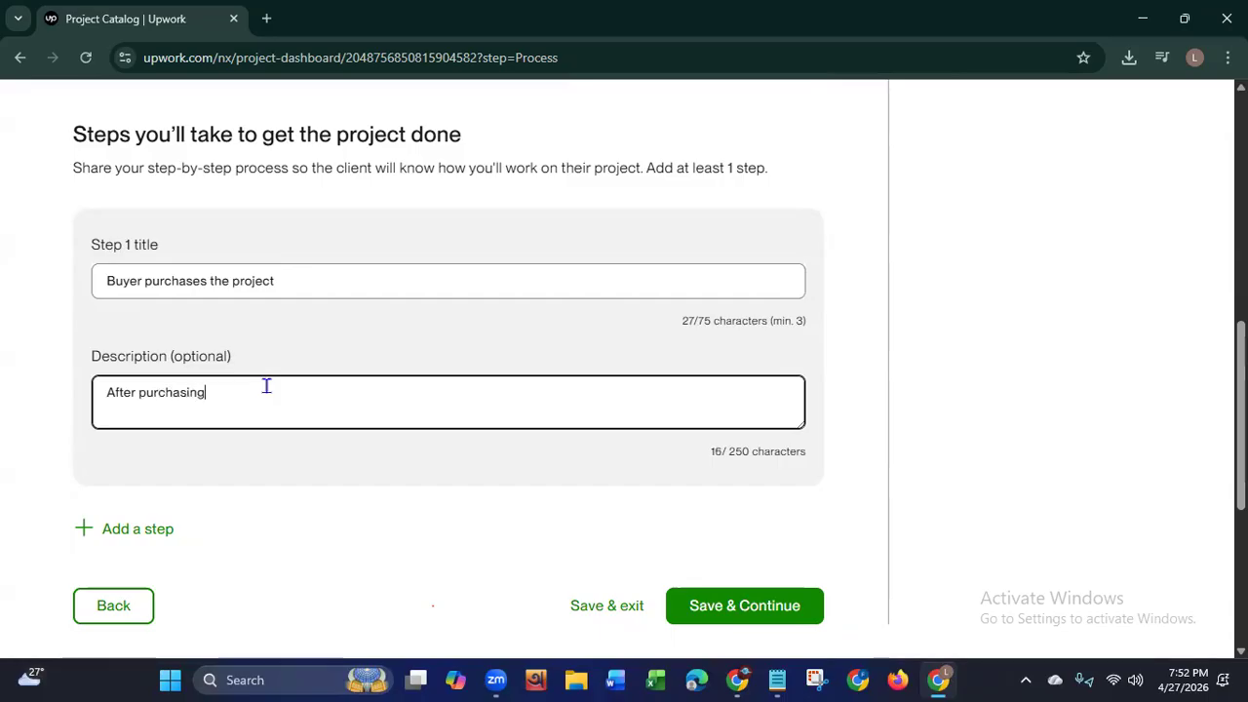
text(the project the buyer need)
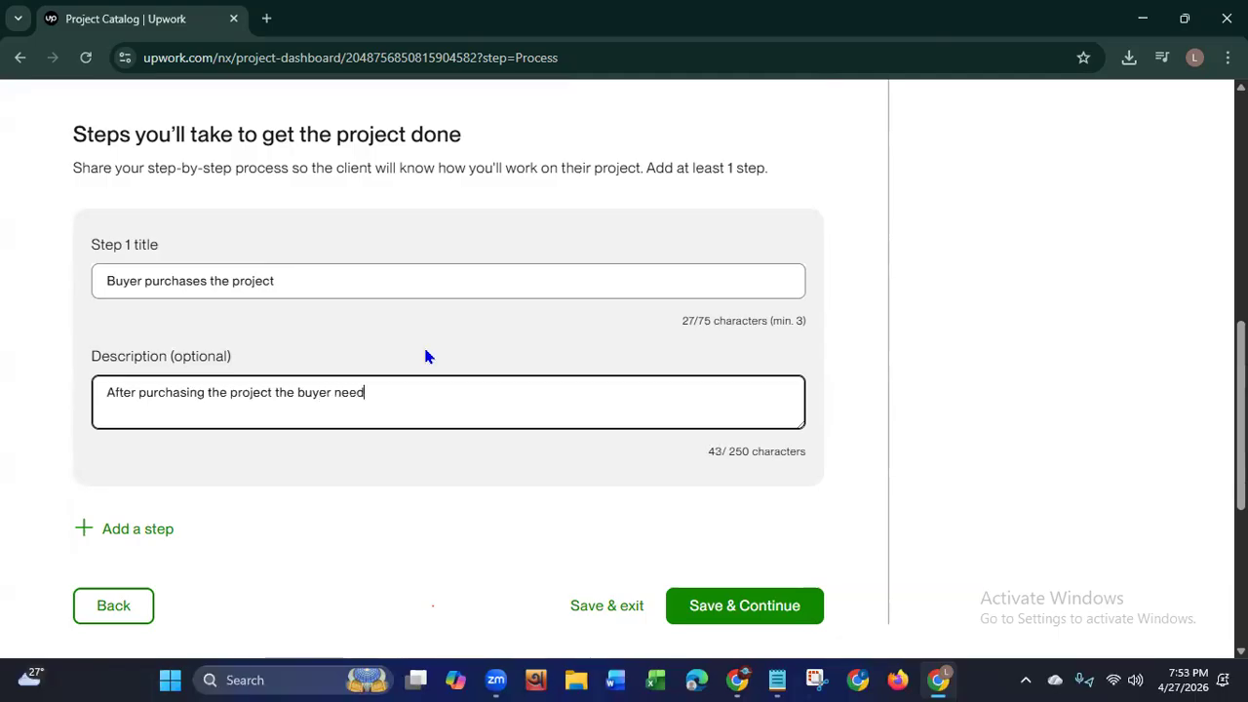
text(s to fulfill the requ)
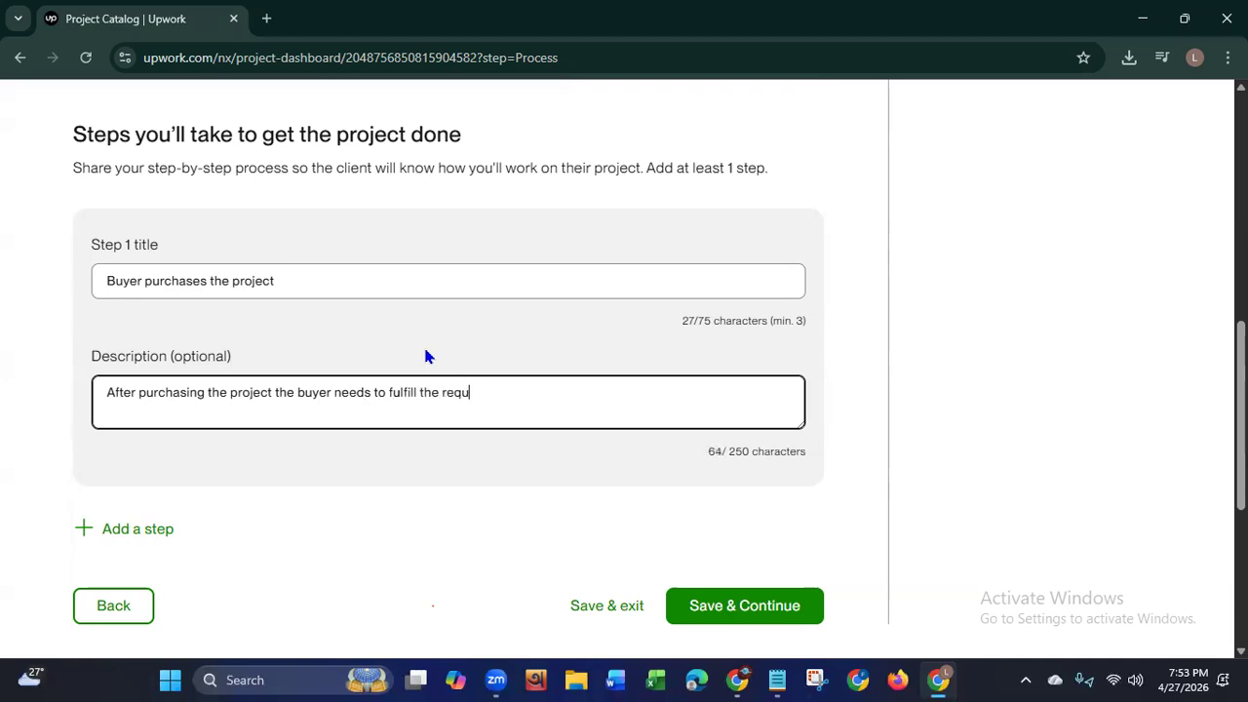
text(irements)
text(.)
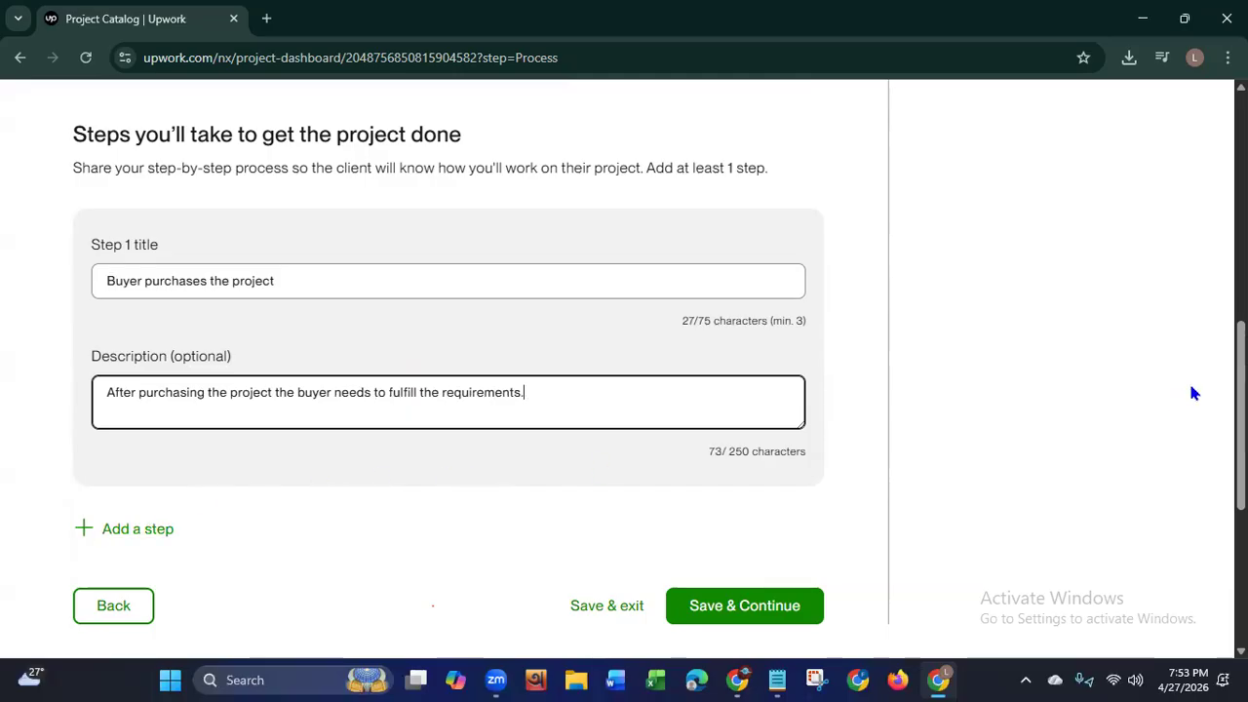
scroll(1214, 380, down, 2)
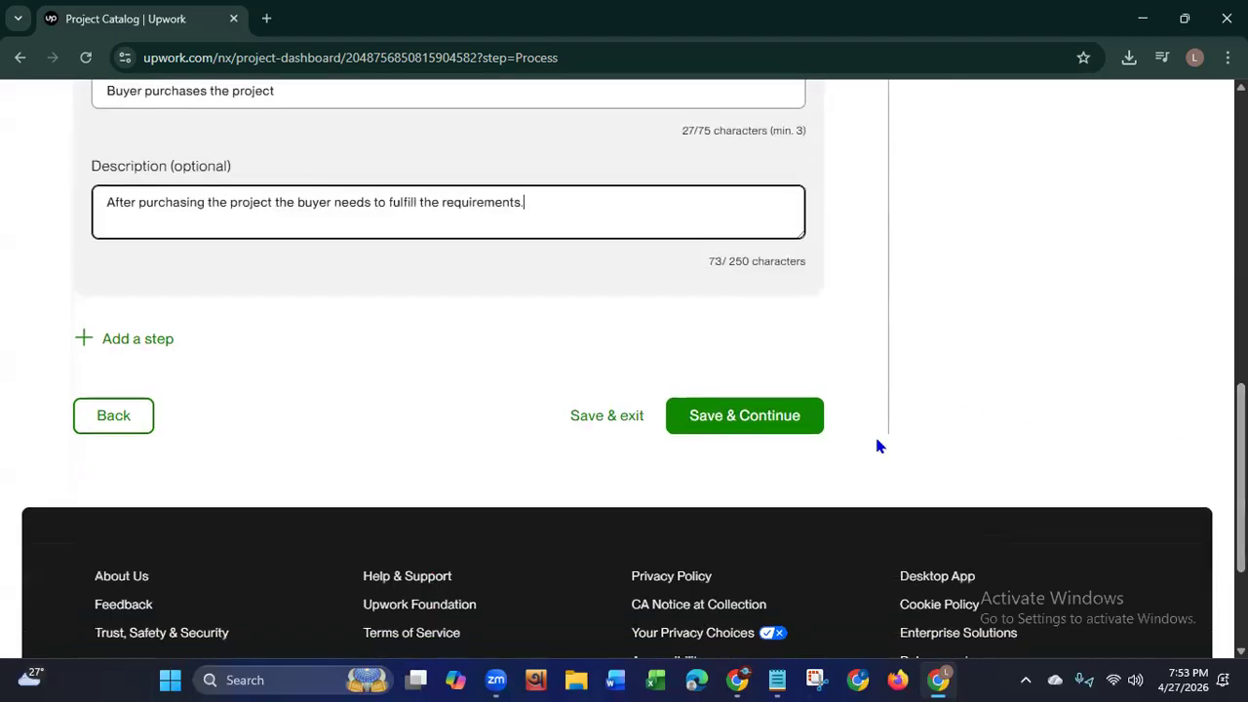
Step: Save the process steps and place the cursor in the empty Project summary box
click(765, 433)
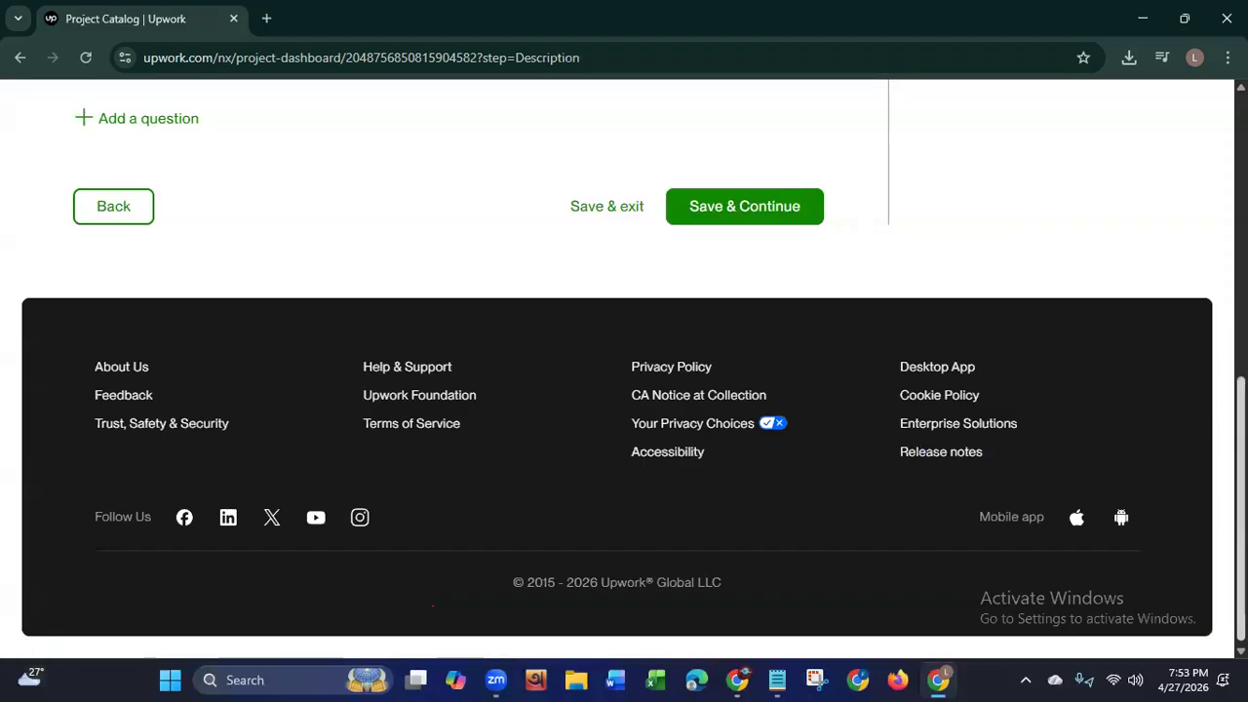
scroll(624, 369, up, 6)
scroll(624, 368, down, 1)
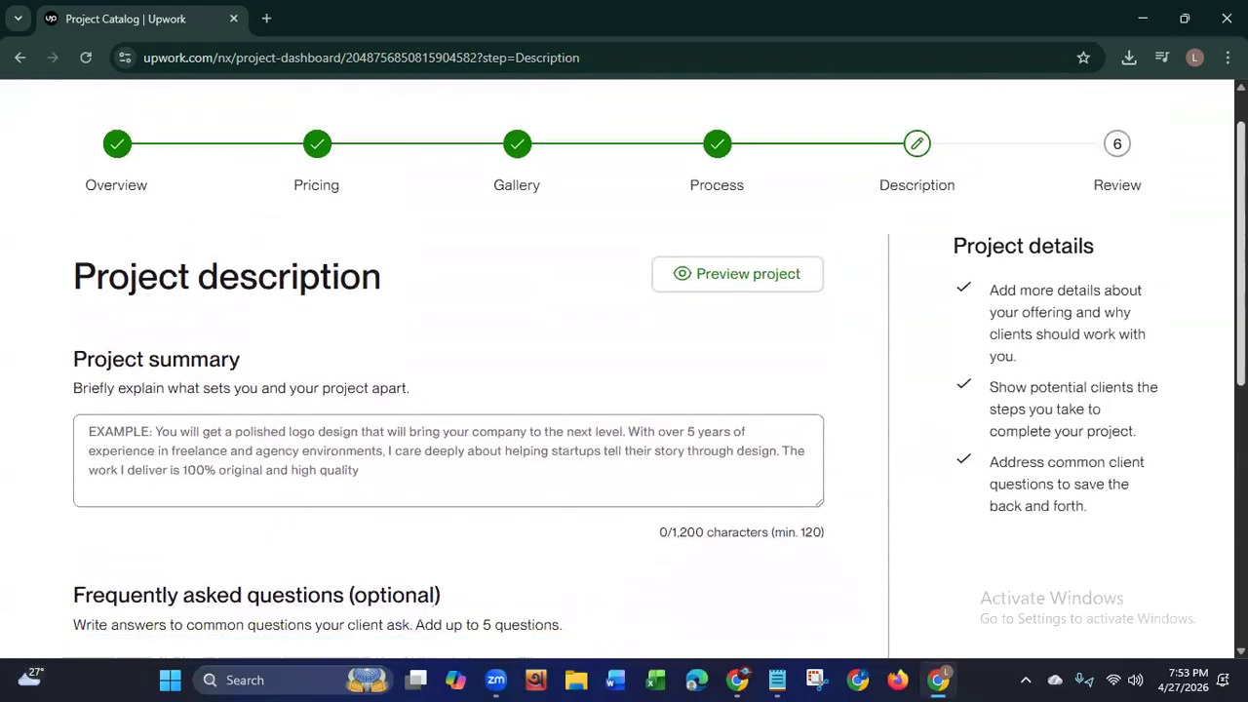
click(121, 442)
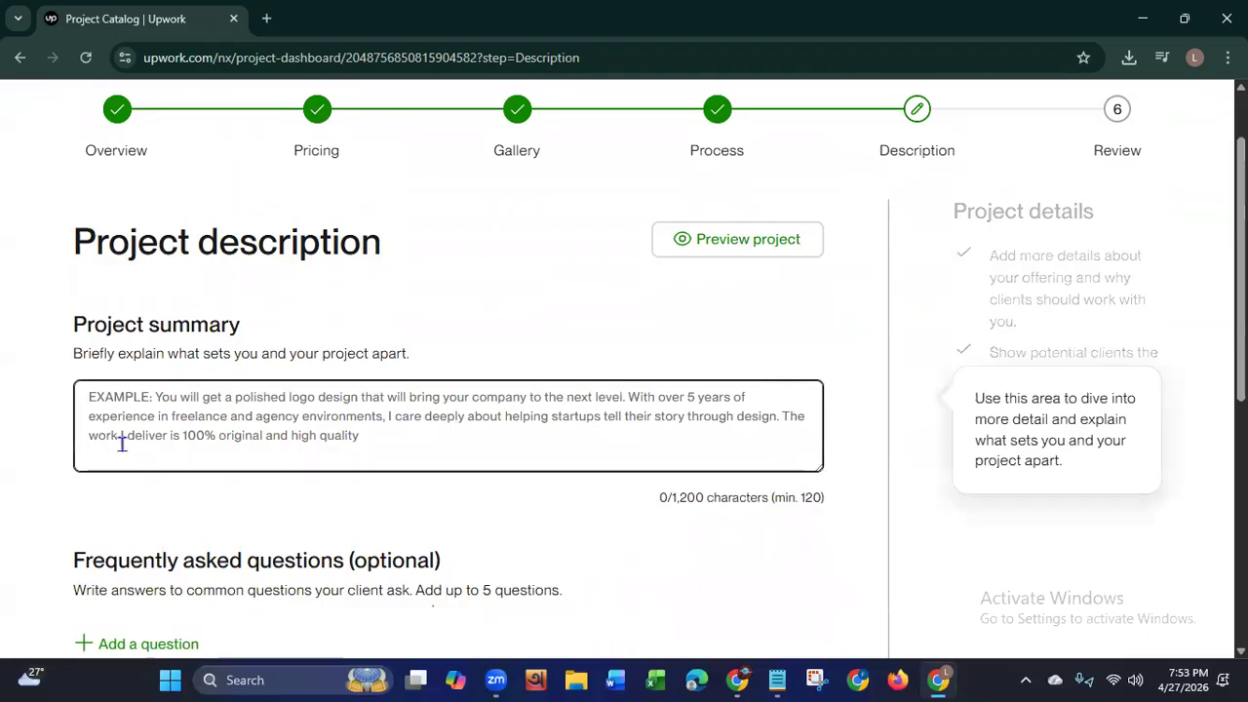
Step: Copy the prepared Facebook page description from 'Are you looking…' through the Note line, then minimise Notepad
click(777, 680)
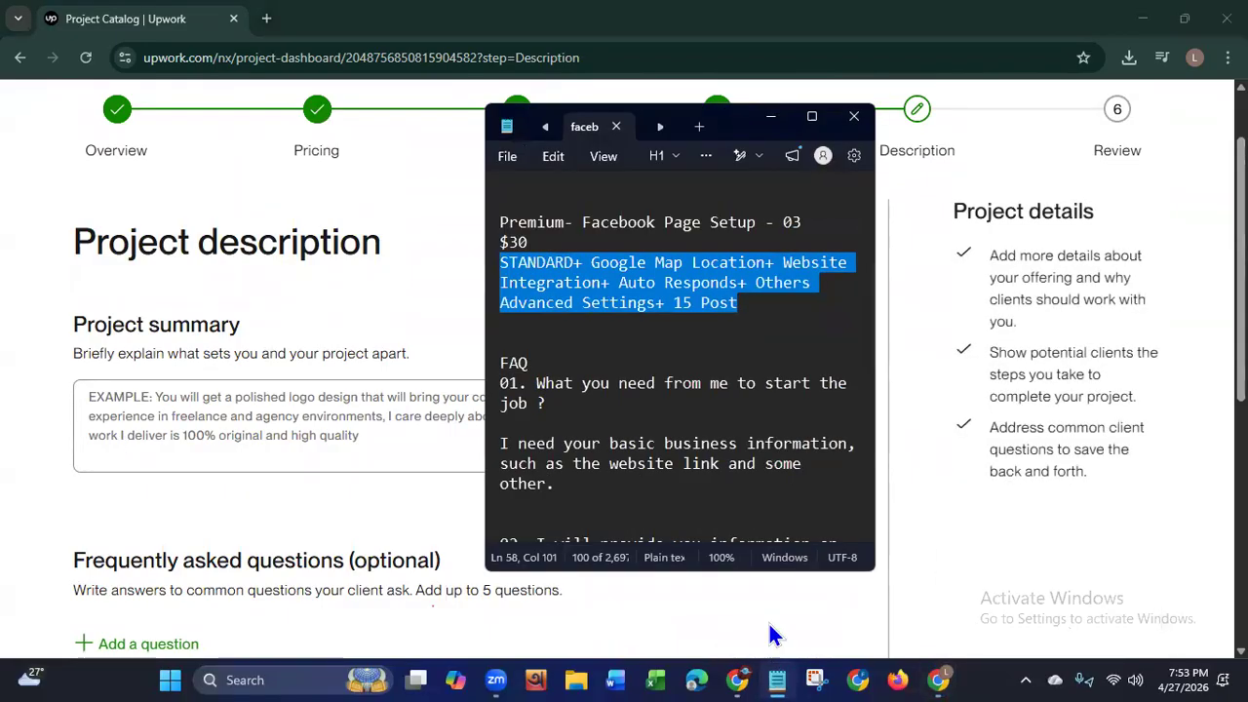
scroll(869, 450, up, 1)
drag(869, 451, 876, 209)
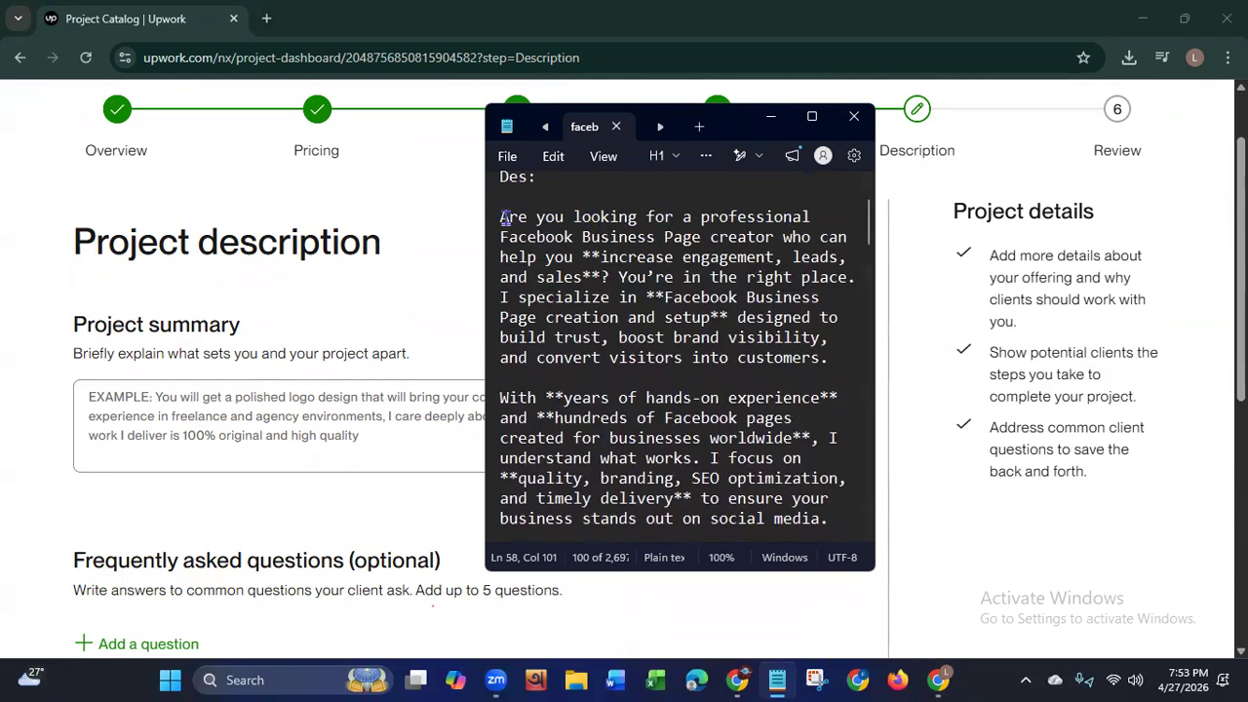
drag(505, 217, 834, 517)
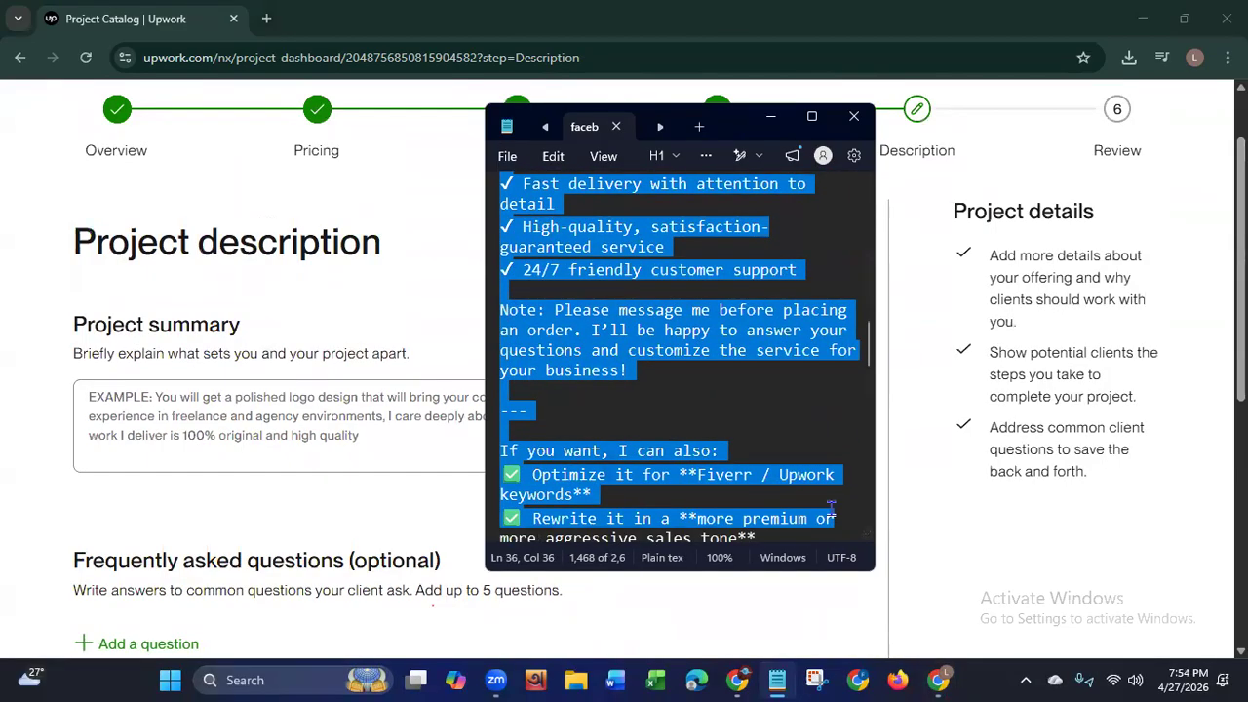
drag(831, 506, 625, 283)
right_click(565, 290)
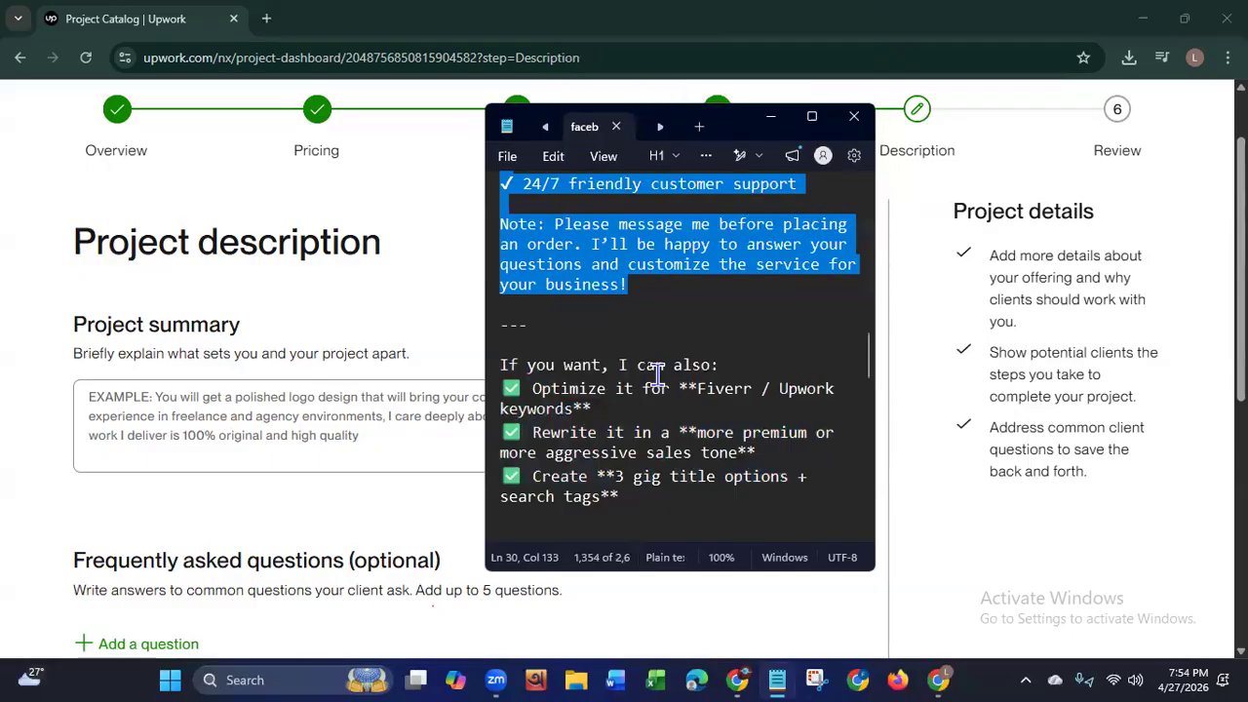
click(771, 116)
click(148, 434)
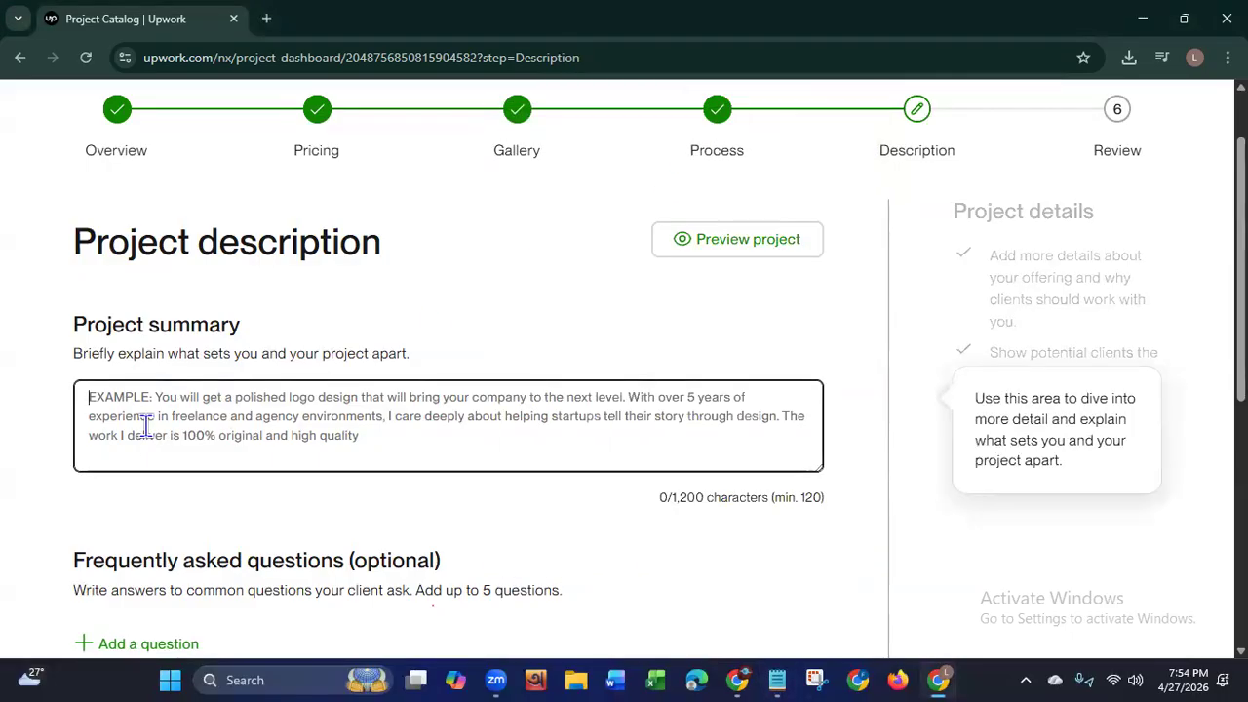
Step: Paste the Facebook description into the project summary and delete the sentence after the 'Note' line
key(ctrl+v)
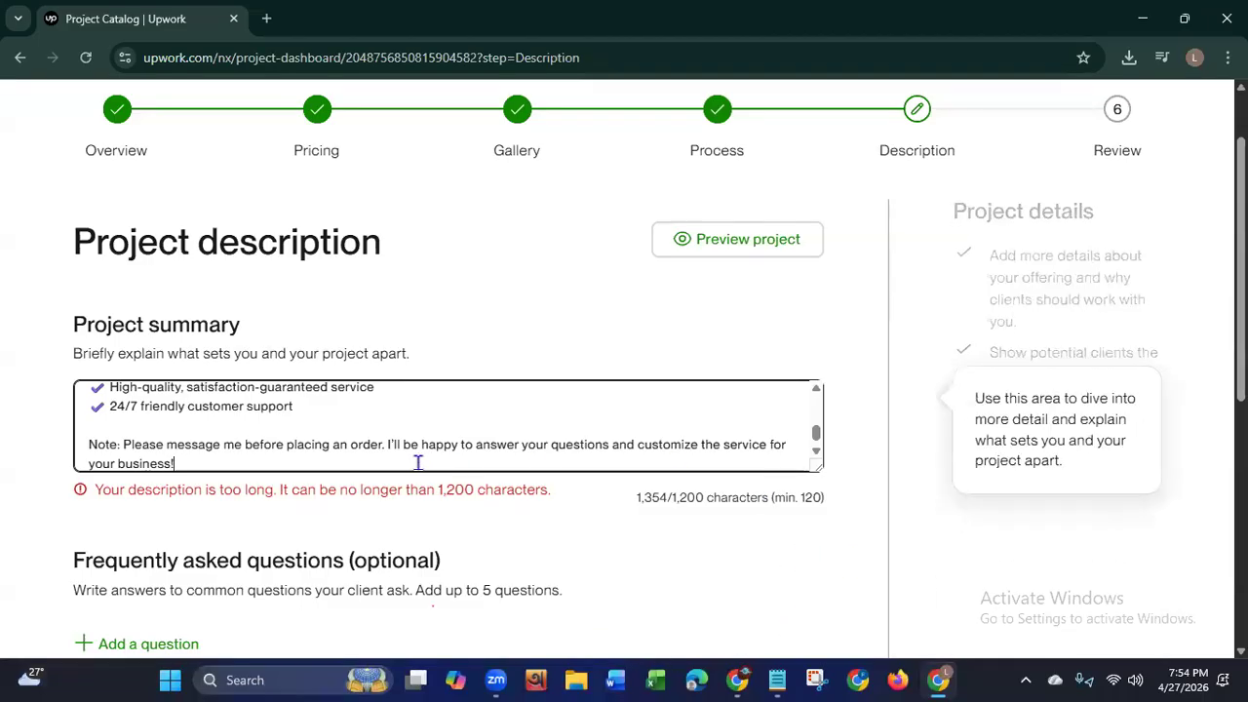
drag(387, 442, 424, 465)
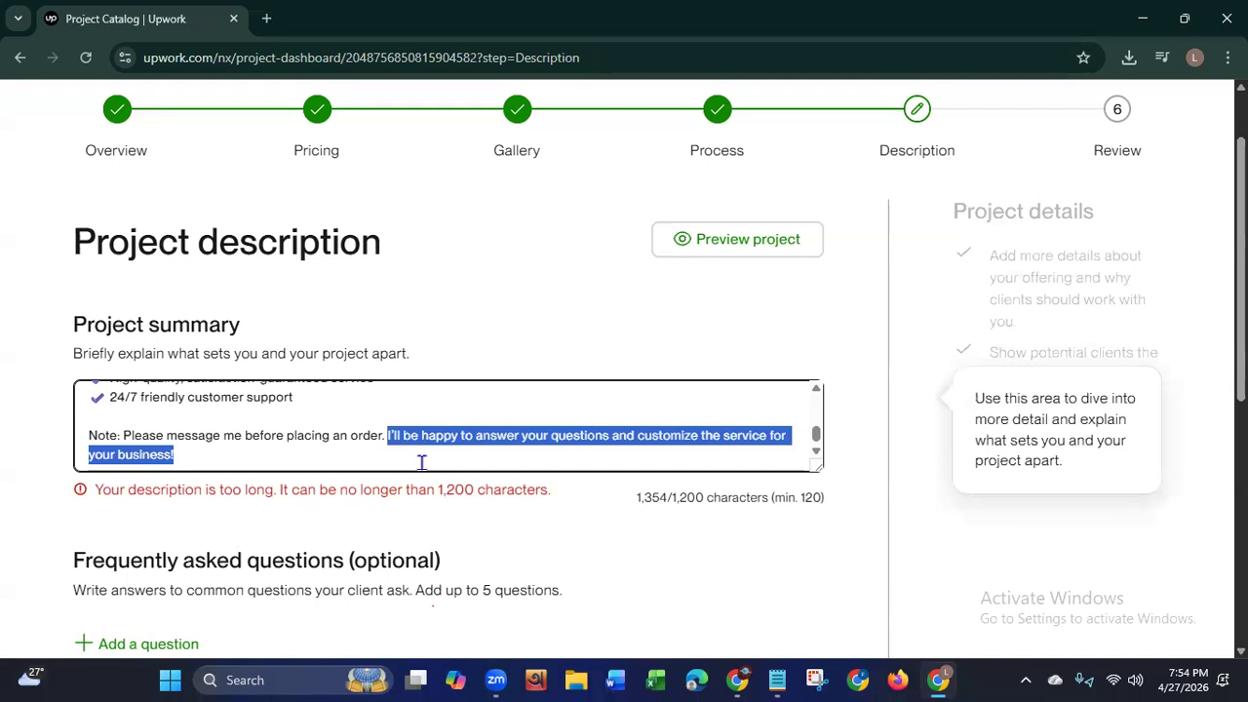
key(BackSpace)
key(BackSpace)
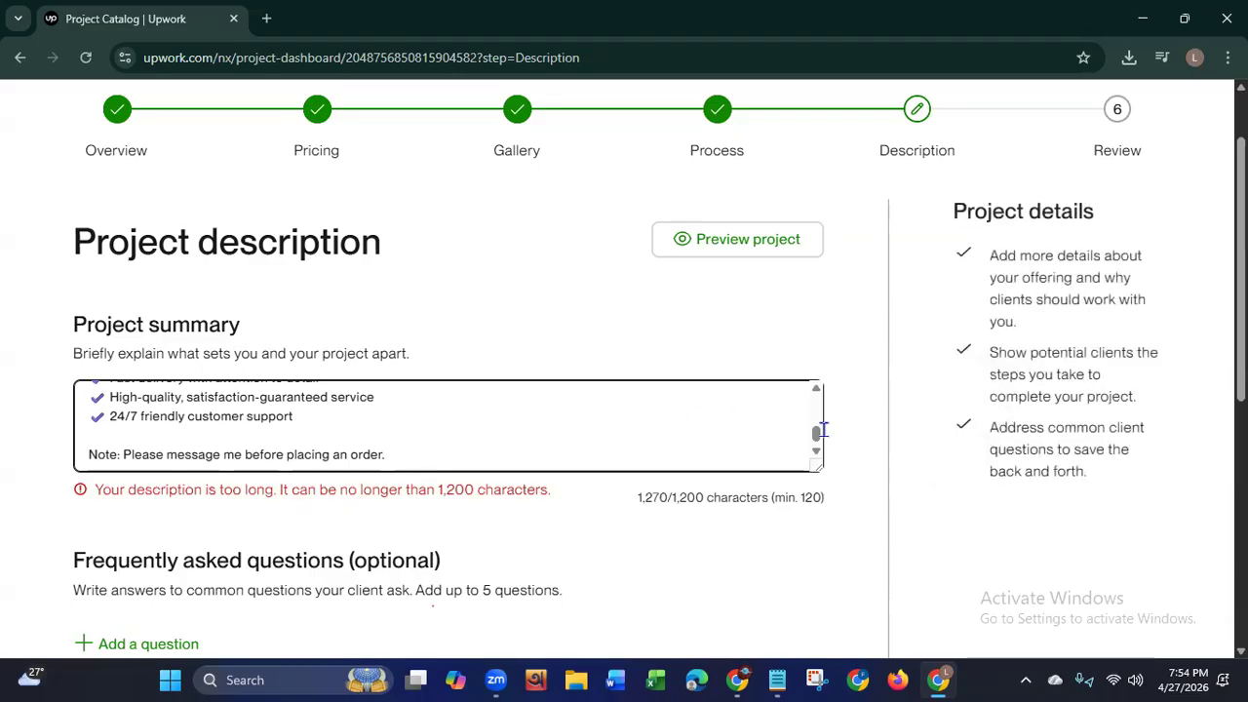
Step: Remove the ** bold markers around 'increase engagement', 'sales?', 'Facebook' and 'setup' in the summary
drag(817, 441, 814, 396)
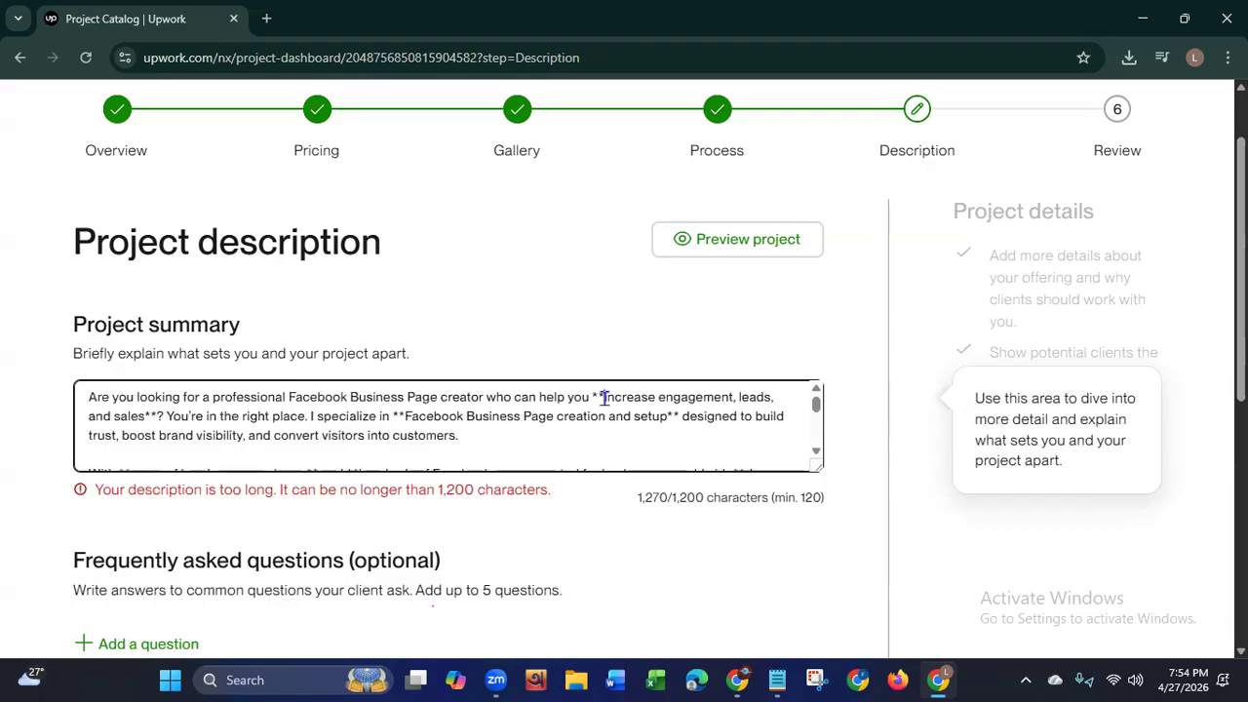
key(BackSpace)
key(BackSpace)
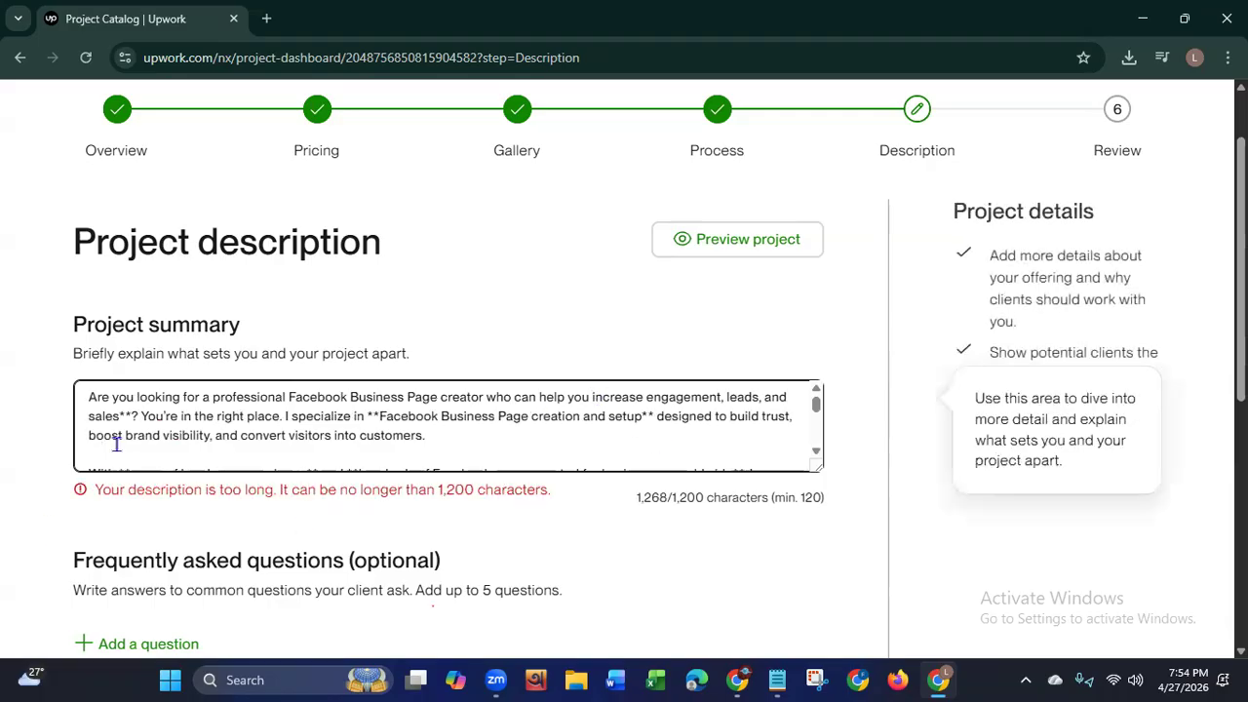
click(132, 415)
key(BackSpace)
key(BackSpace)
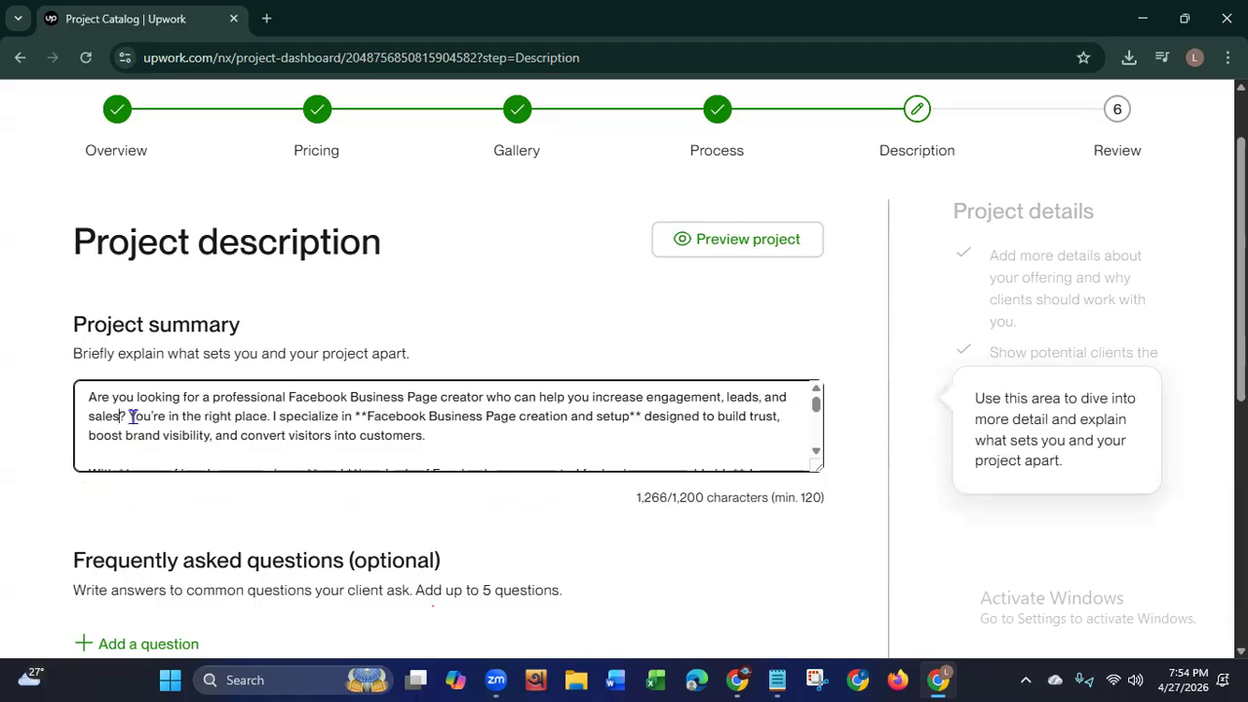
click(364, 415)
key(BackSpace)
key(BackSpace)
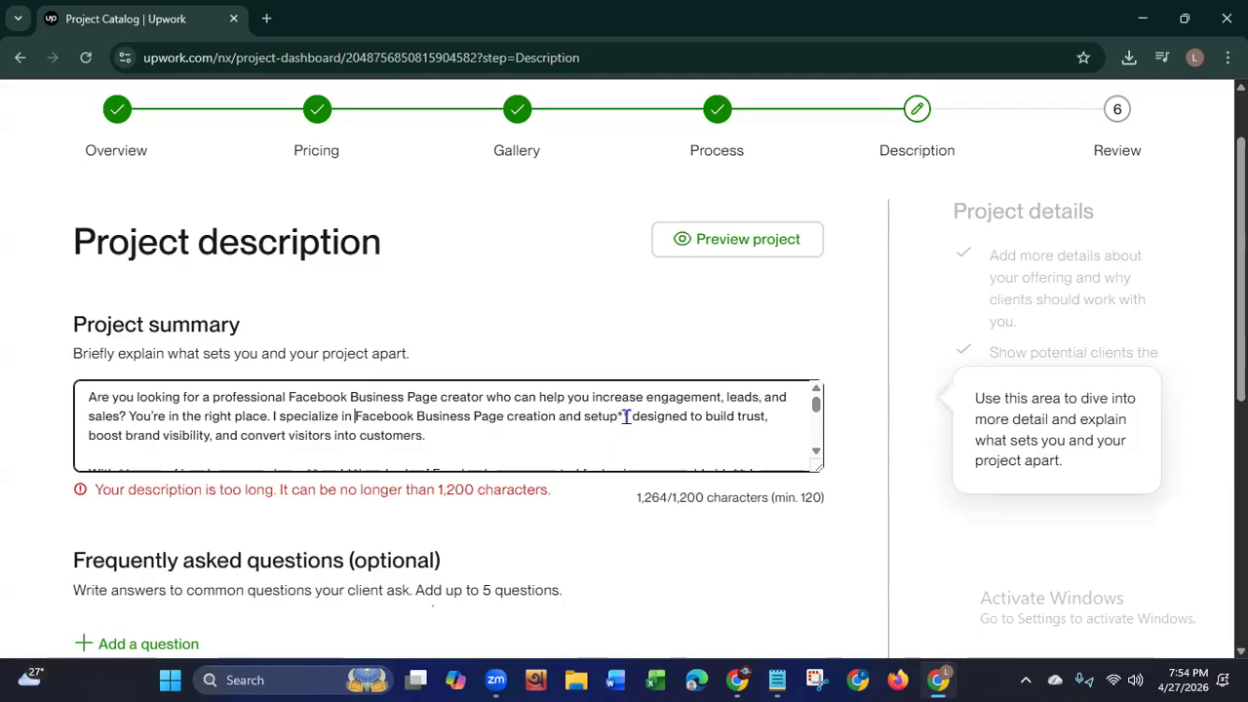
click(630, 418)
key(BackSpace)
key(BackSpace)
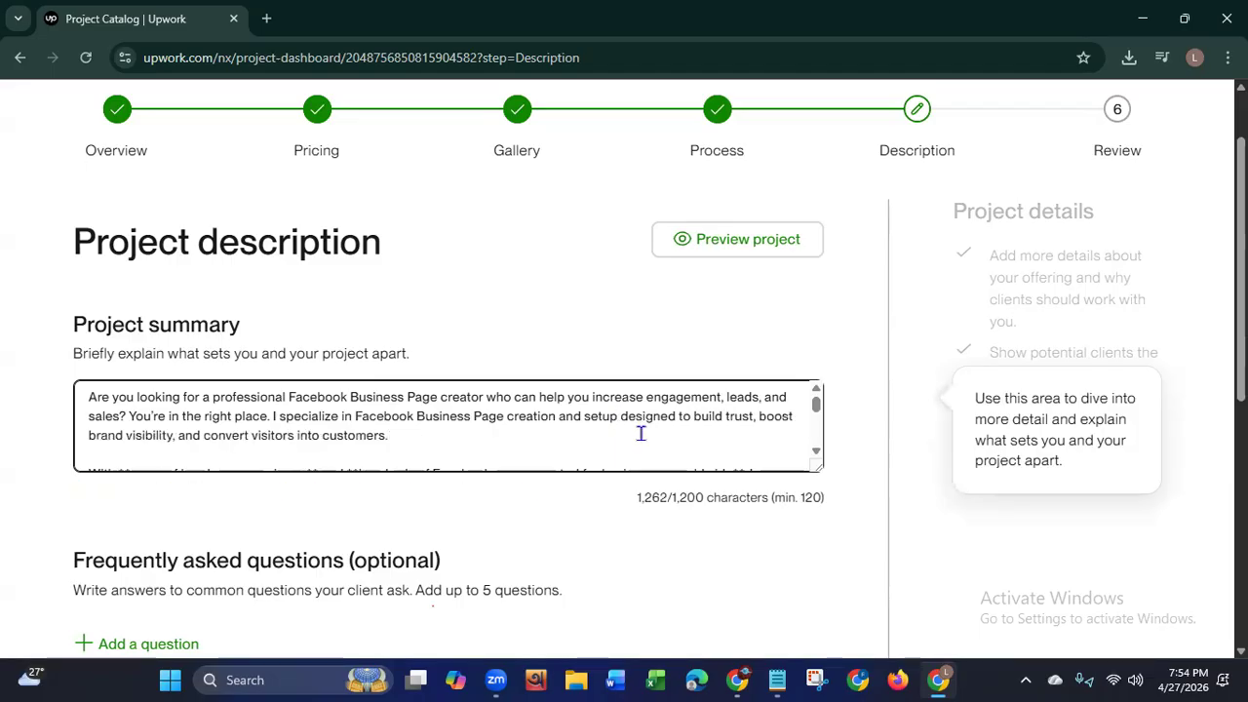
Step: Remove the remaining ** markers around 'years', 'experience', 'hundreds', 'worldwide', 'quality' and 'delivery'
scroll(817, 412, down, 1)
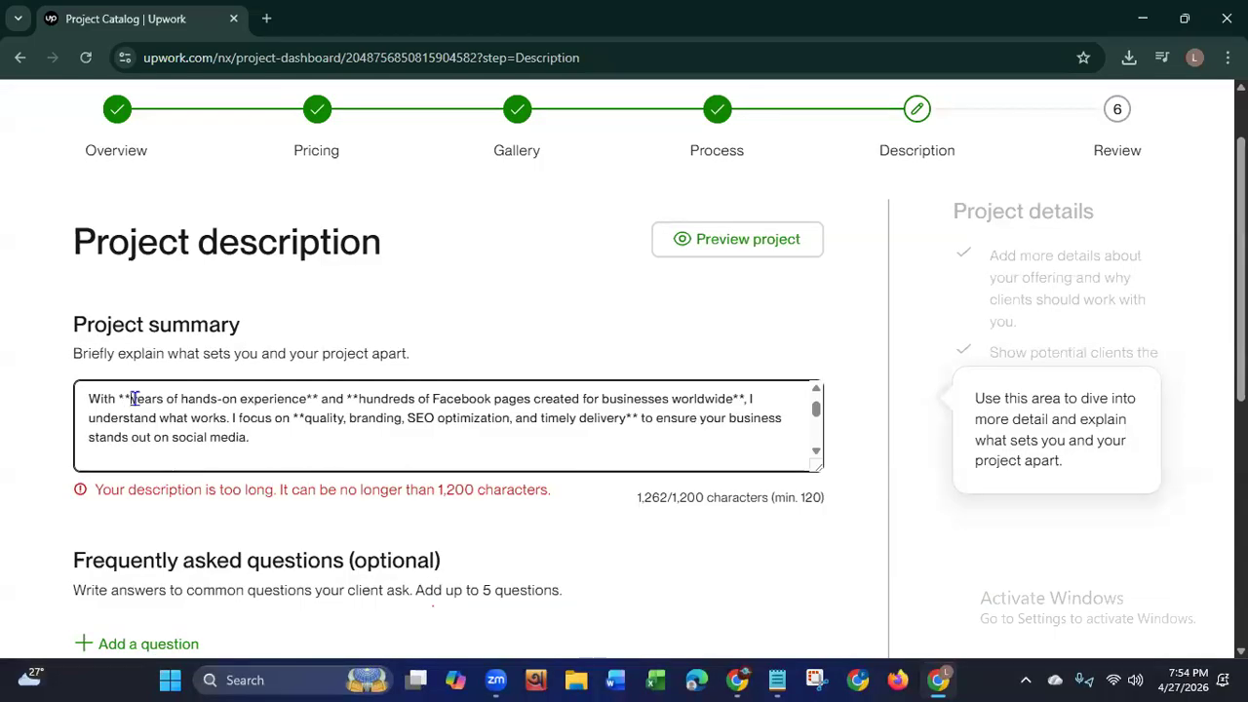
key(BackSpace)
key(BackSpace)
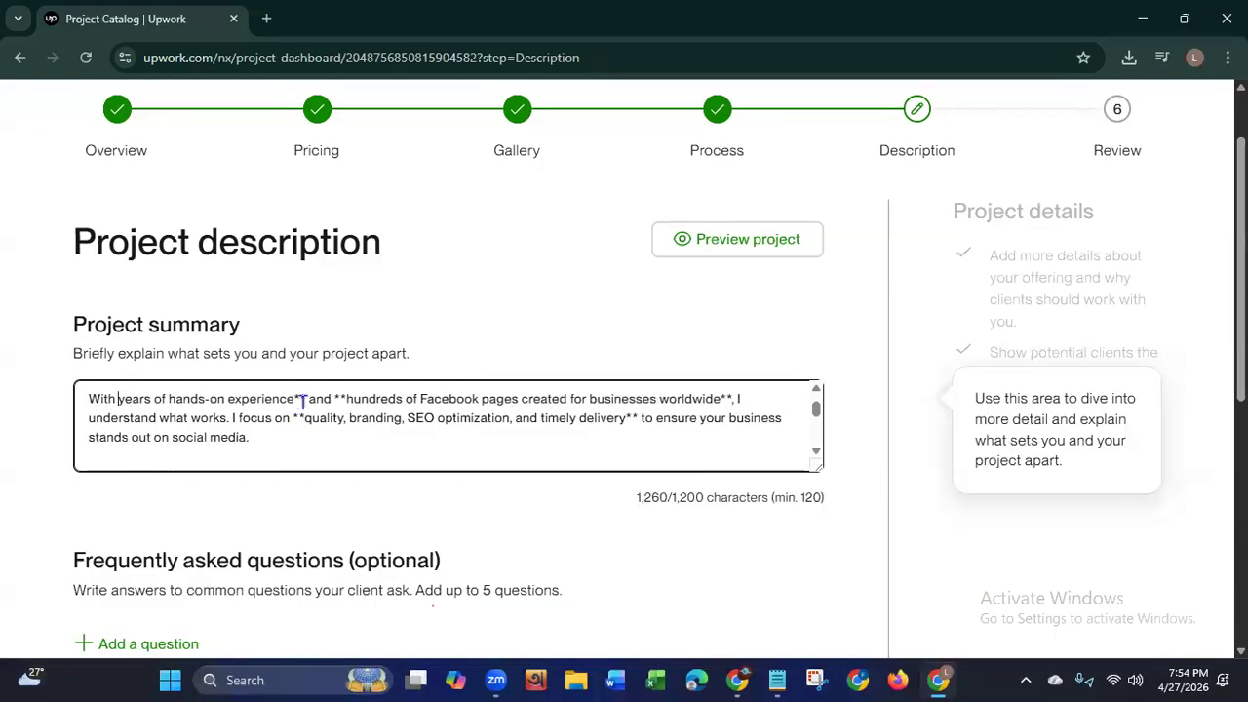
click(300, 401)
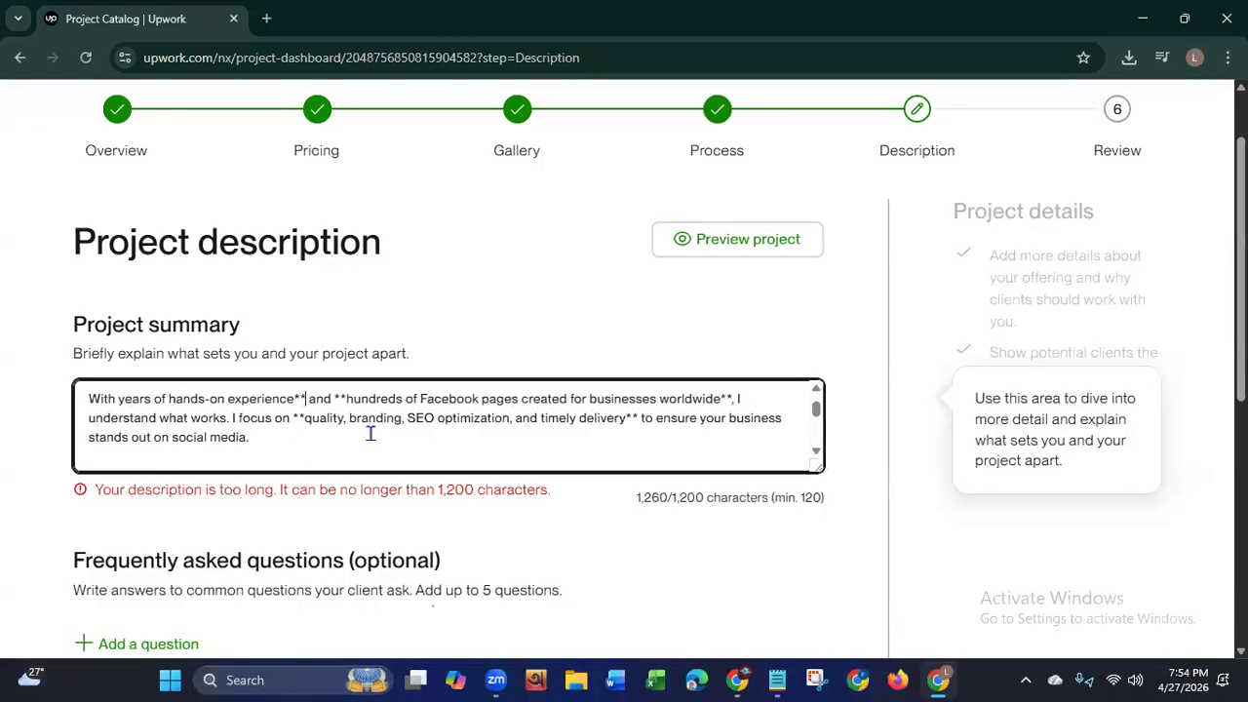
key(BackSpace)
key(Delete)
click(336, 400)
key(BackSpace)
key(BackSpace)
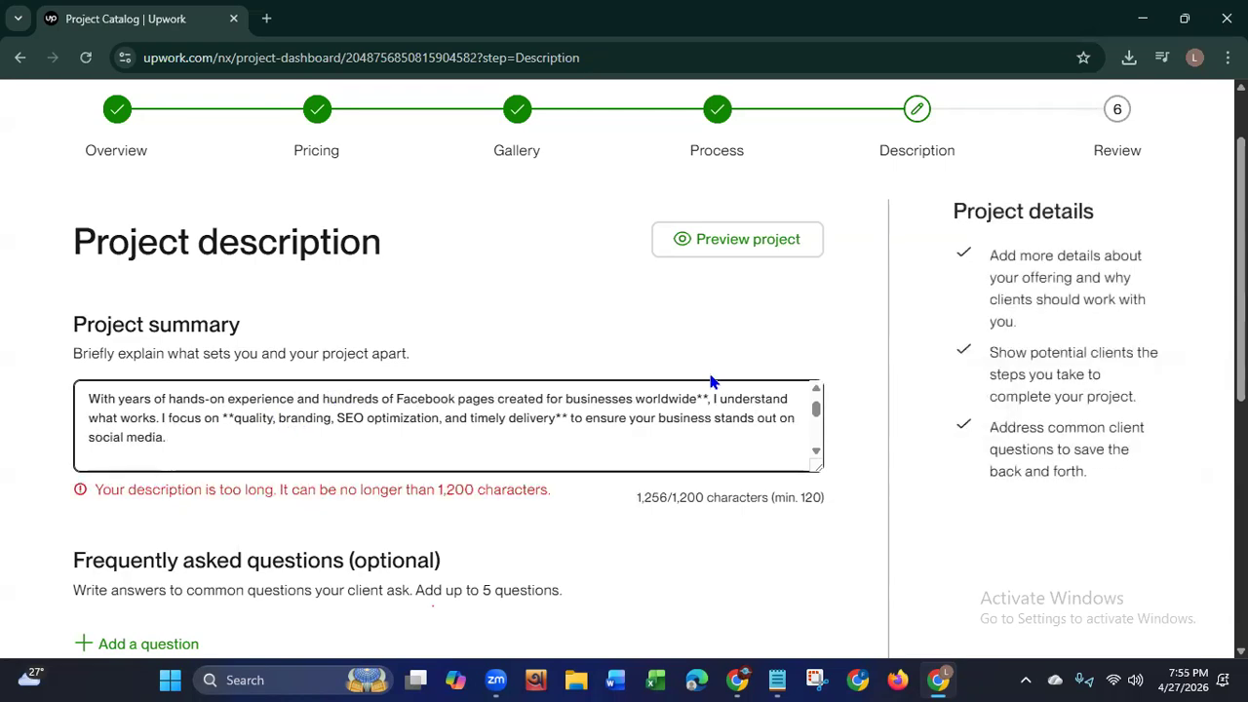
click(706, 400)
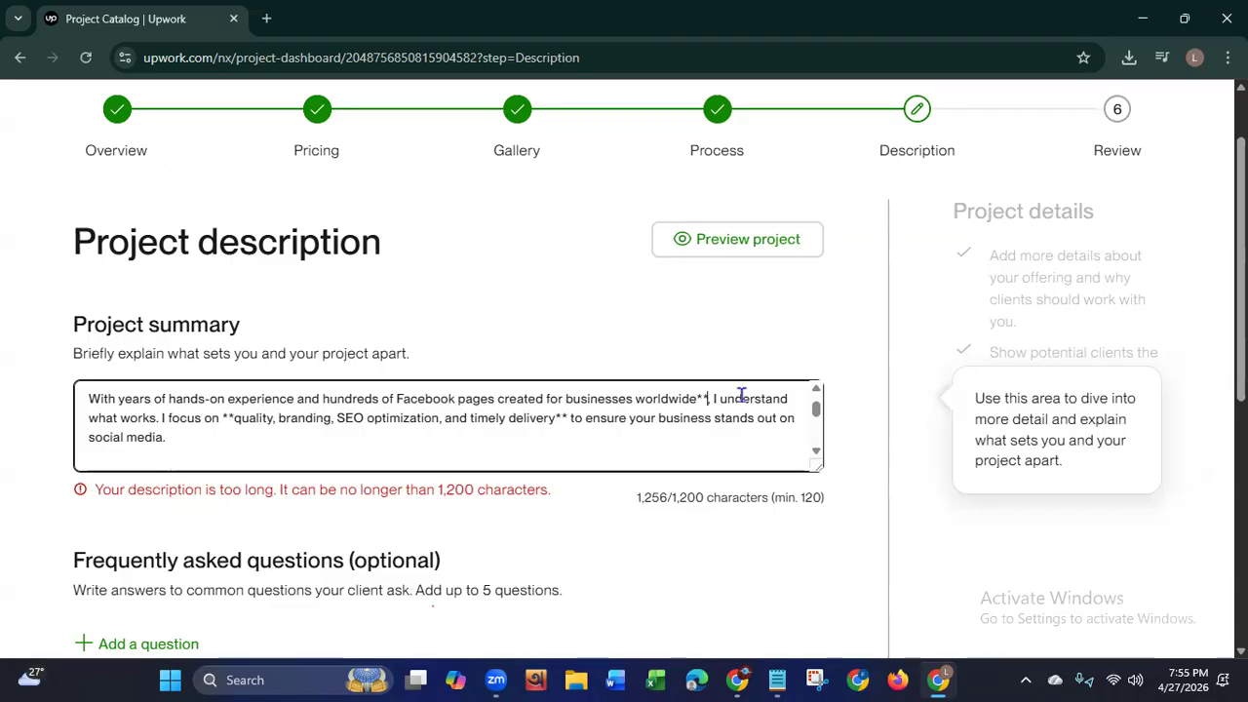
key(BackSpace)
key(BackSpace)
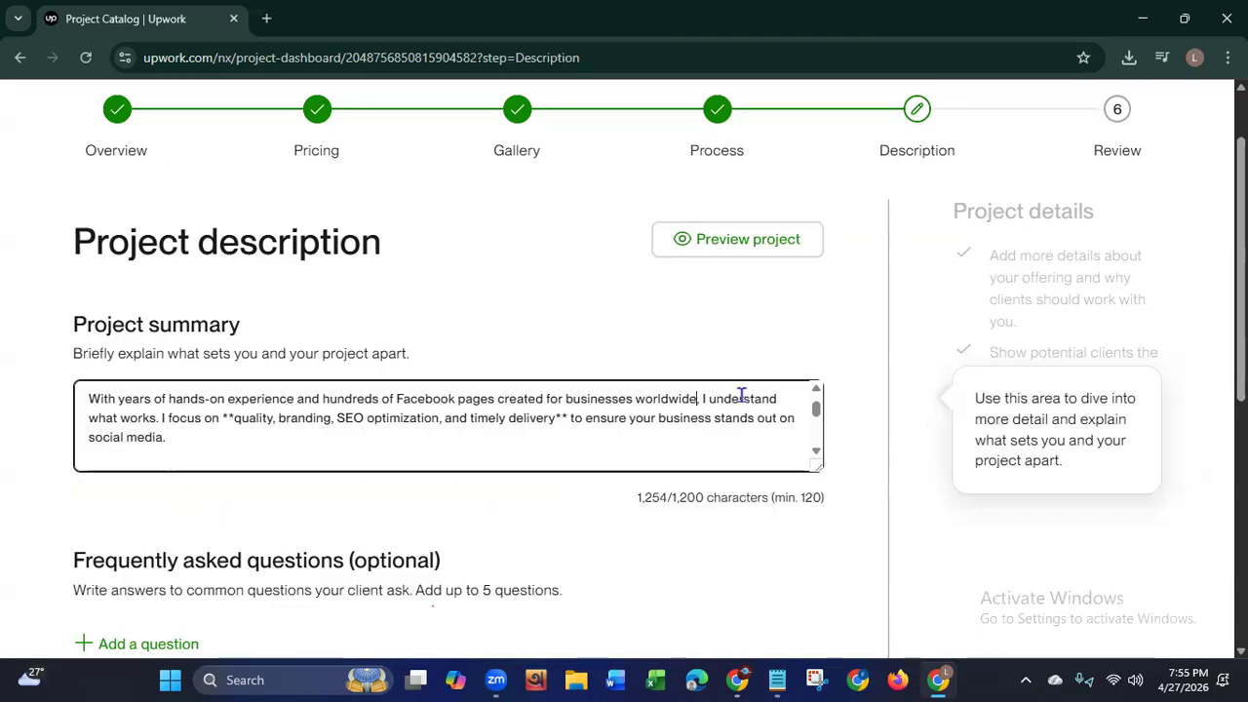
click(235, 419)
key(BackSpace)
key(BackSpace)
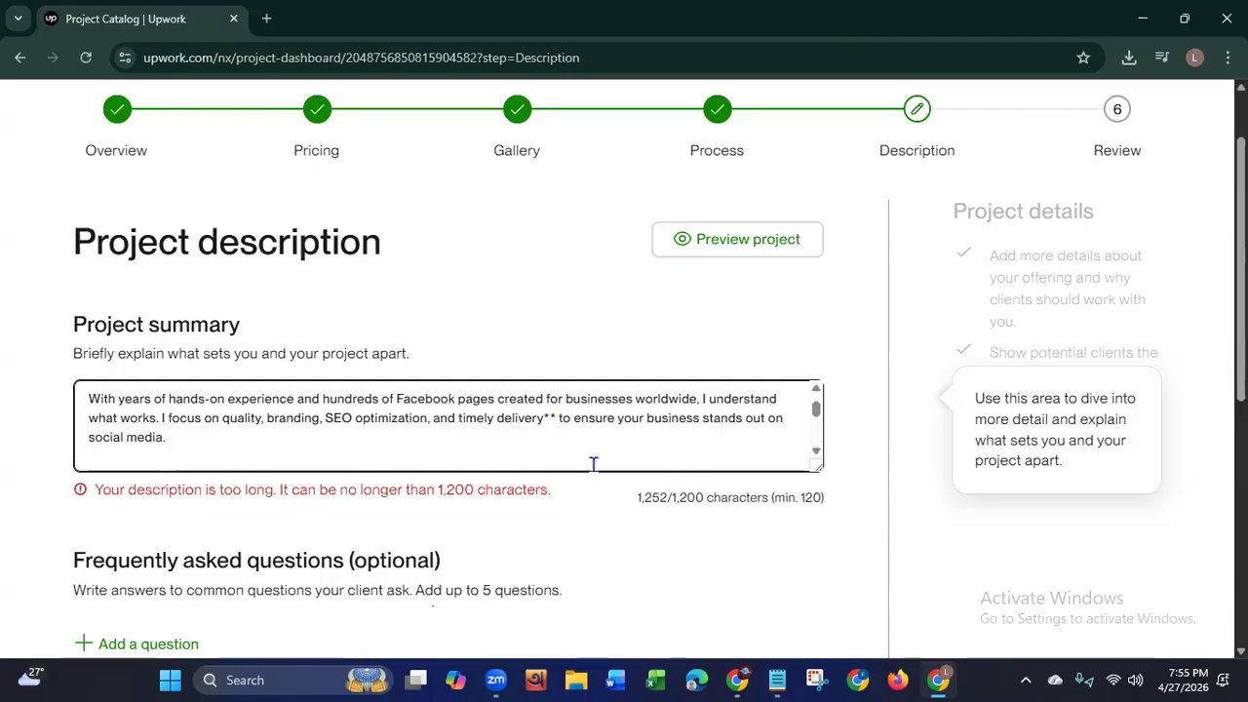
key(BackSpace)
key(BackSpace)
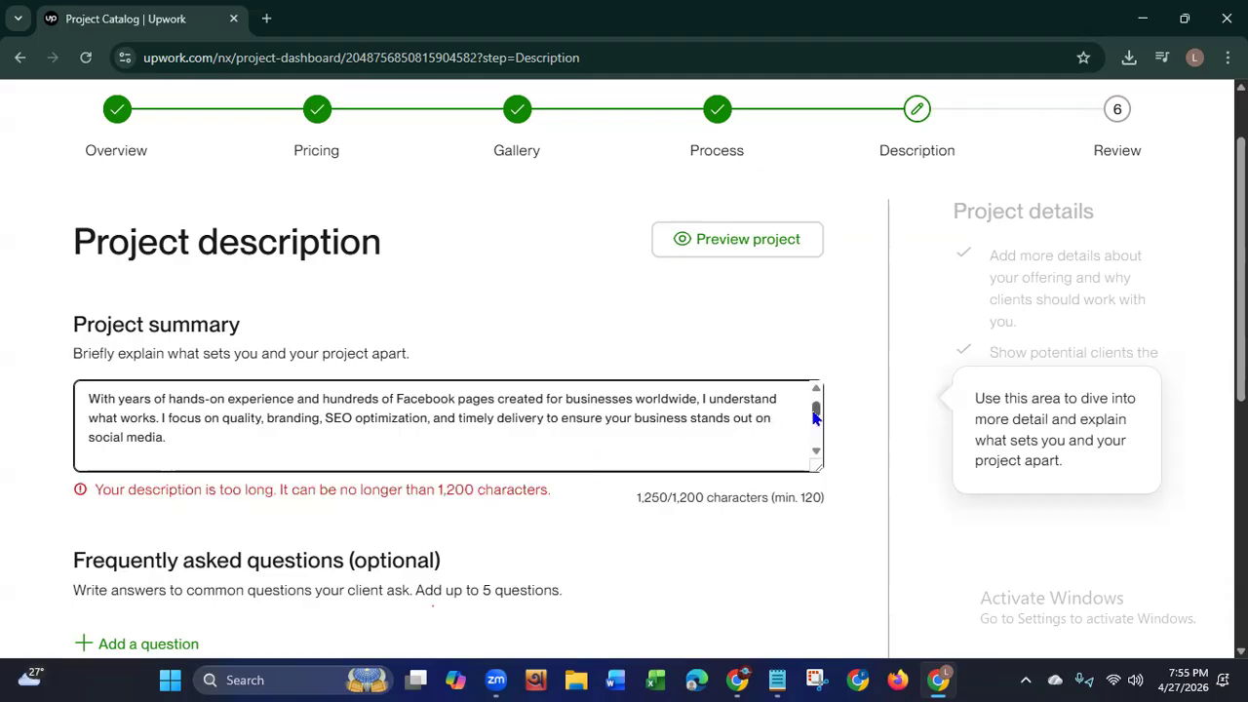
Step: Delete the '### ' heading marks before 'What you'll get:'
drag(815, 413, 817, 422)
click(114, 400)
key(BackSpace)
key(BackSpace)
key(BackSpace)
key(BackSpace)
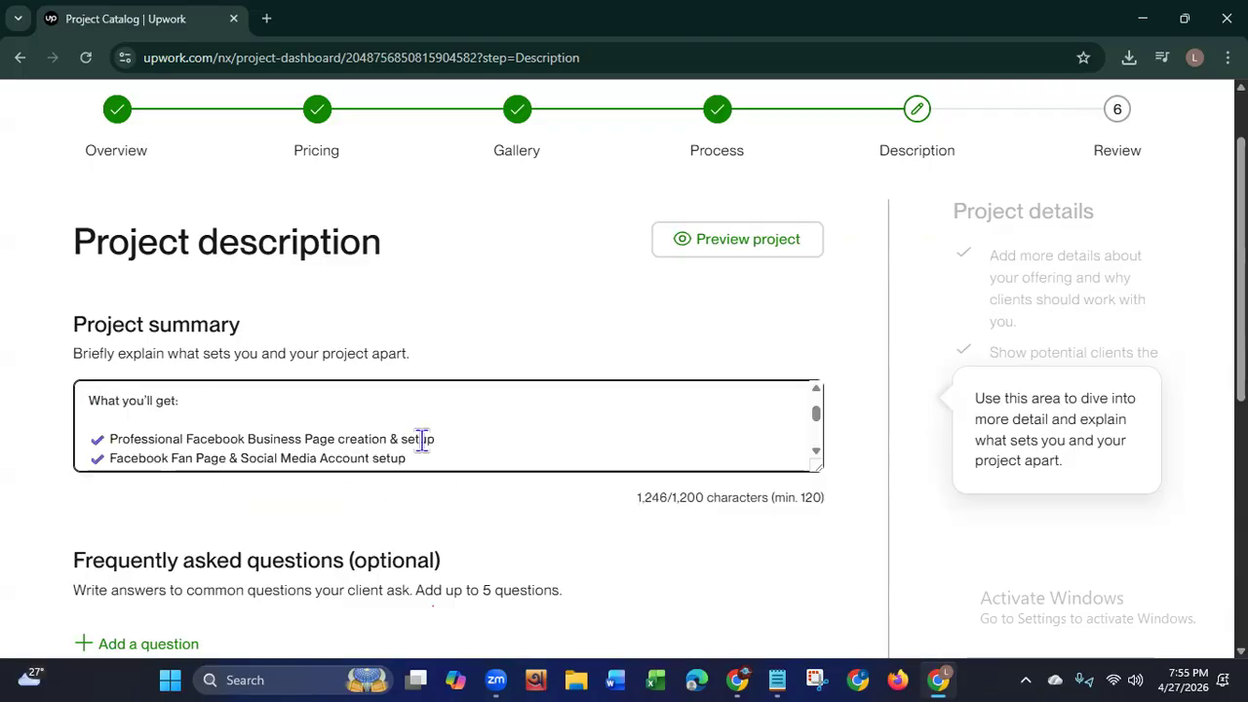
Step: Shorten the second bullet to 'Social Media Account setup' by removing 'Facebook Fan Page & '
drag(817, 421, 818, 437)
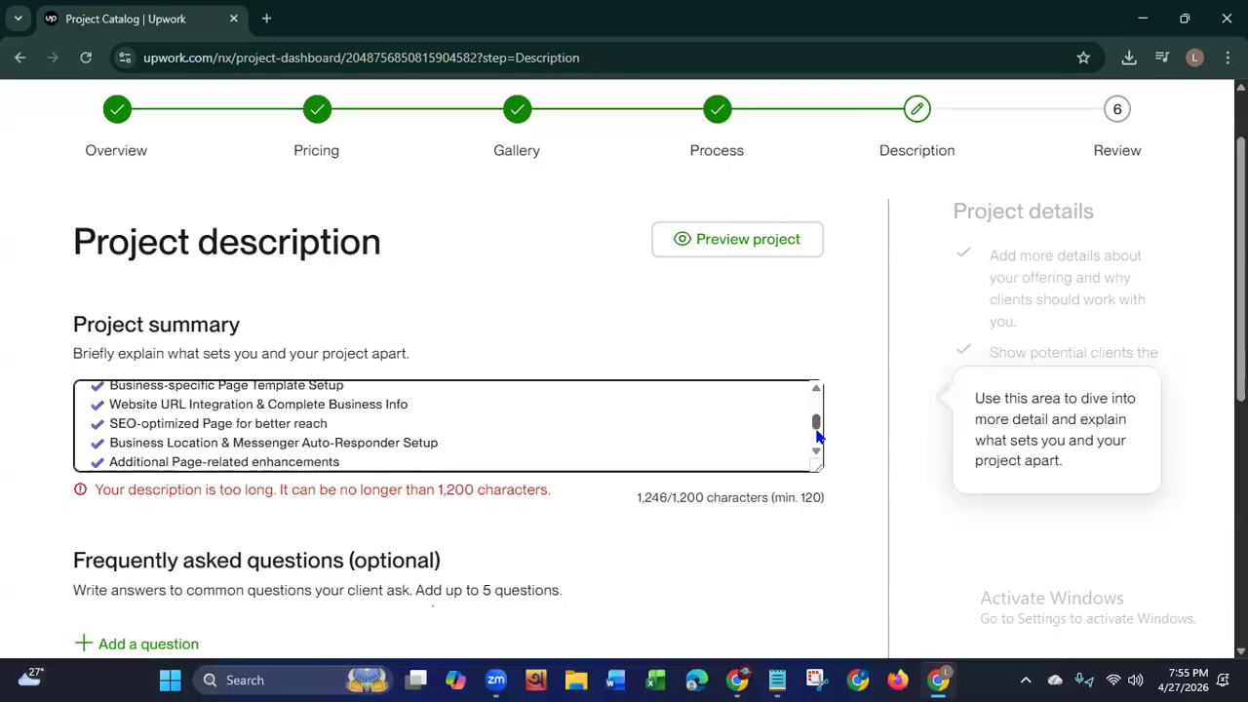
drag(817, 437, 816, 437)
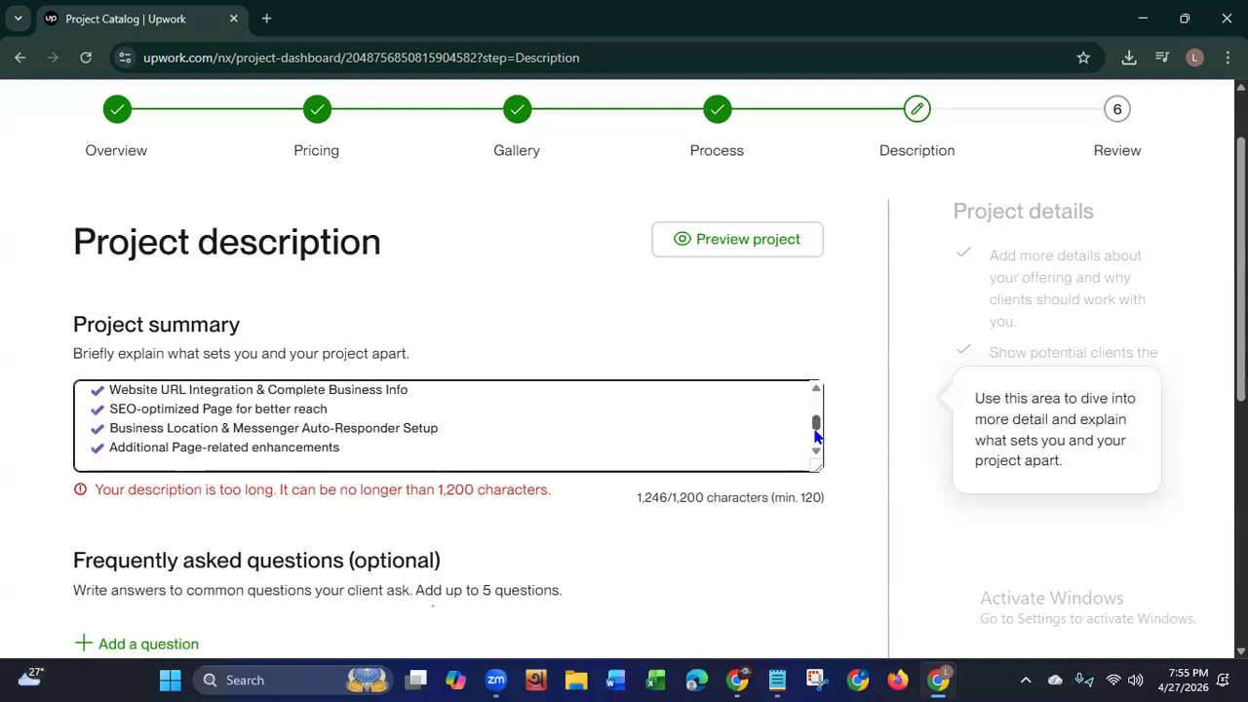
scroll(817, 436, up, 1)
scroll(817, 429, up, 2)
scroll(817, 427, up, 2)
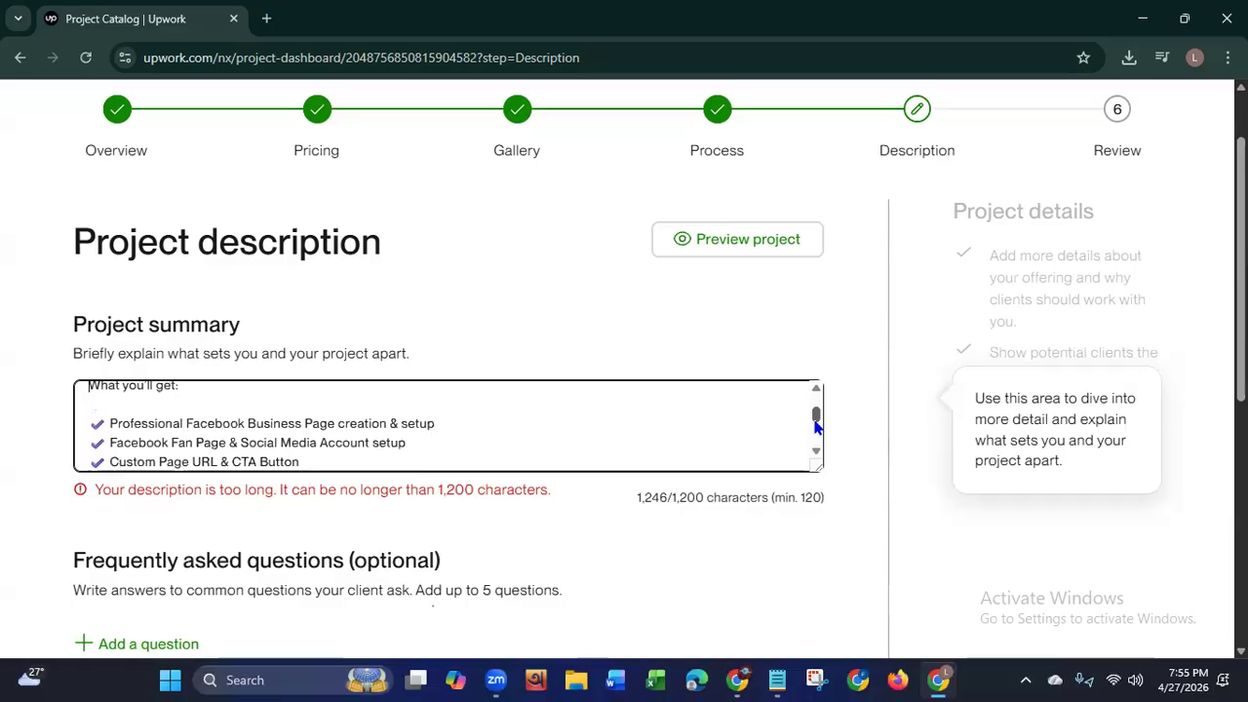
click(243, 446)
key(BackSpace)
key(BackSpace)
key(BackSpace)
key(BackSpace)
key(BackSpace)
key(BackSpace)
key(BackSpace)
key(BackSpace)
key(BackSpace)
key(BackSpace)
key(BackSpace)
key(BackSpace)
key(BackSpace)
key(BackSpace)
key(BackSpace)
key(BackSpace)
key(BackSpace)
key(BackSpace)
key(BackSpace)
key(BackSpace)
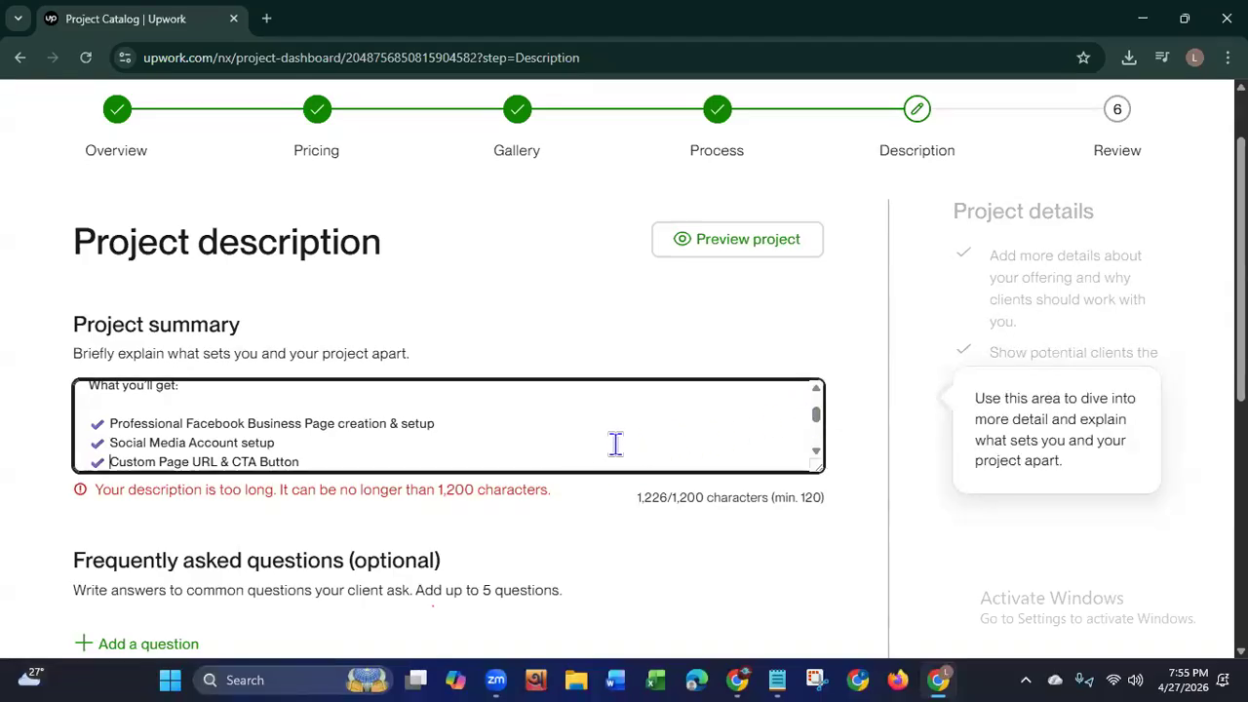
key(Down)
key(Down)
key(Down)
key(Down)
key(Down)
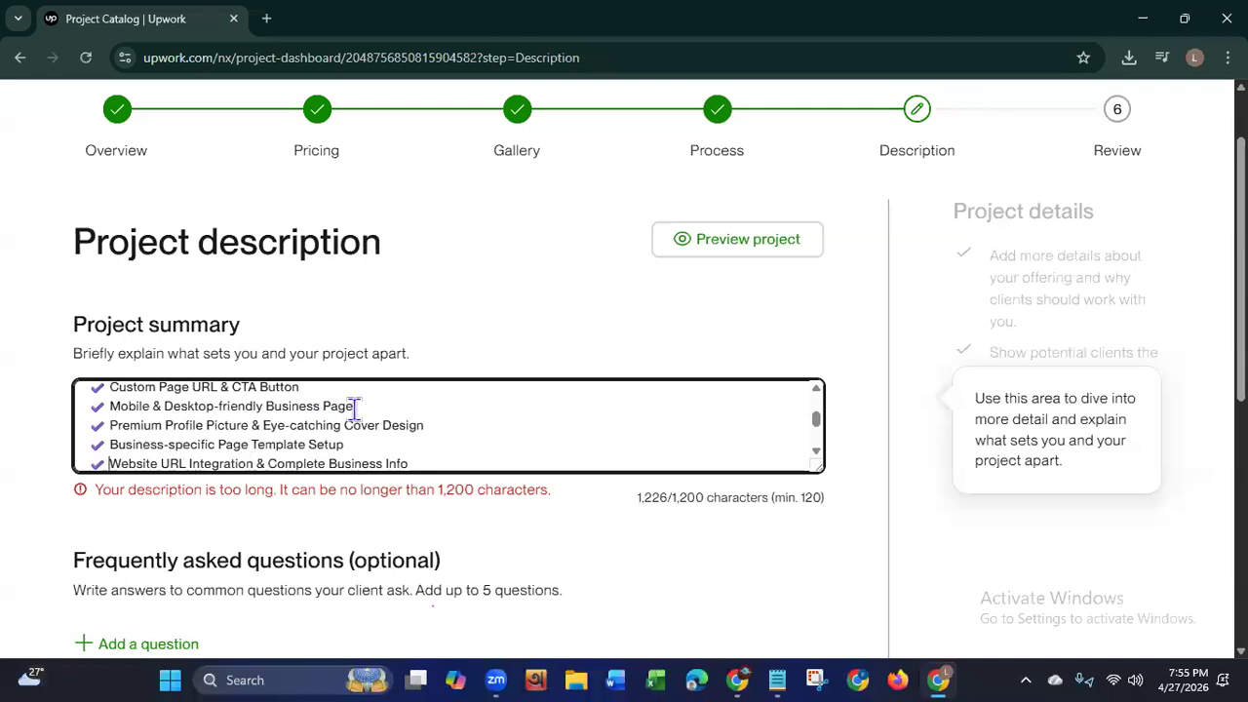
Step: Delete the 'Business-specific Page Template Setup' item from the summary's list
click(344, 444)
key(BackSpace)
key(BackSpace)
key(BackSpace)
key(BackSpace)
key(BackSpace)
key(BackSpace)
key(BackSpace)
key(BackSpace)
key(BackSpace)
key(BackSpace)
key(BackSpace)
key(BackSpace)
key(BackSpace)
key(BackSpace)
key(BackSpace)
key(BackSpace)
key(BackSpace)
key(BackSpace)
key(BackSpace)
key(BackSpace)
key(BackSpace)
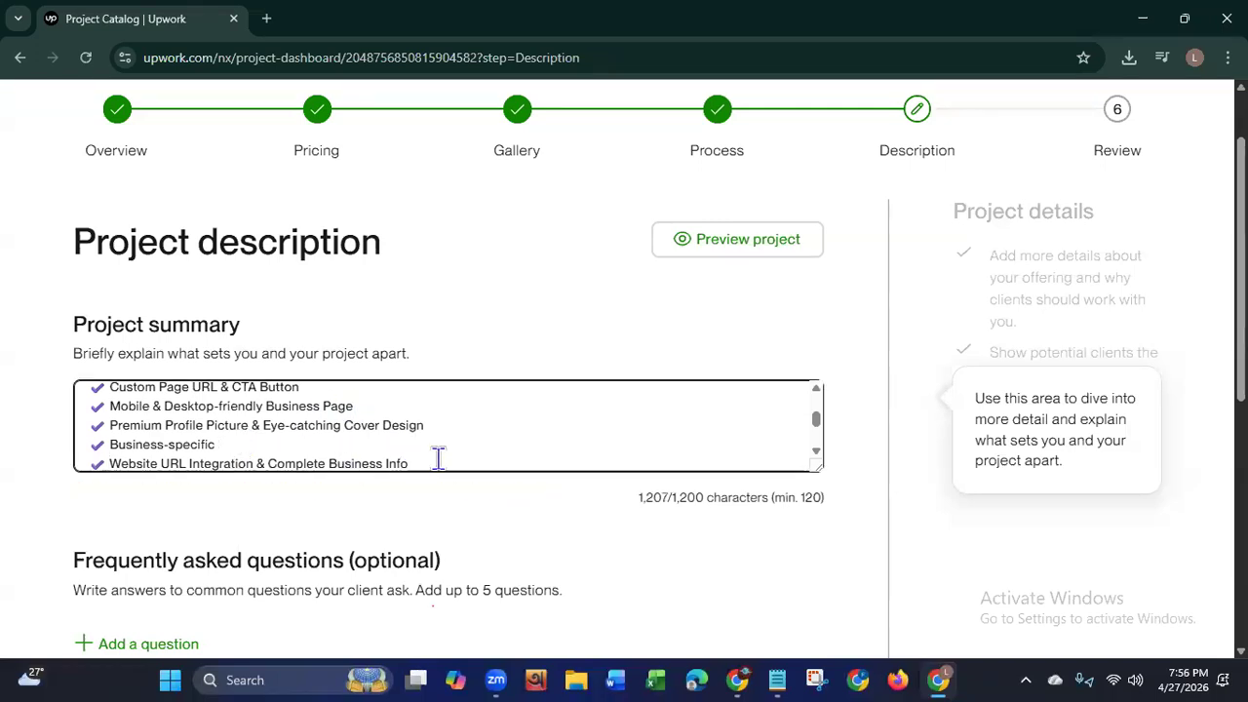
key(BackSpace)
key(BackSpace)
key(BackSpace)
key(BackSpace)
key(BackSpace)
key(BackSpace)
key(BackSpace)
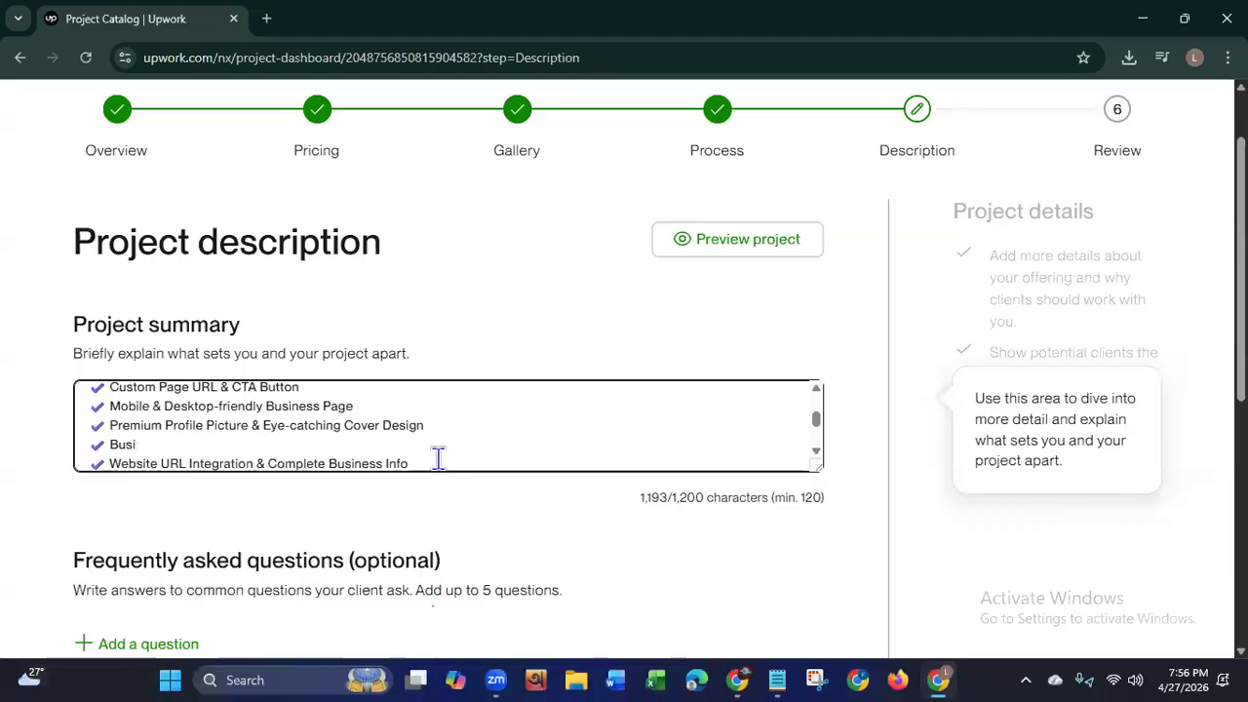
key(BackSpace)
key(BackSpace)
key(BackSpace)
key(BackSpace)
Step: Add 'Thank you.' to the summary, leaving it at 1,197/1,200 characters, and scroll to the FAQ section
click(439, 459)
key(Down)
key(Down)
key(Down)
key(Down)
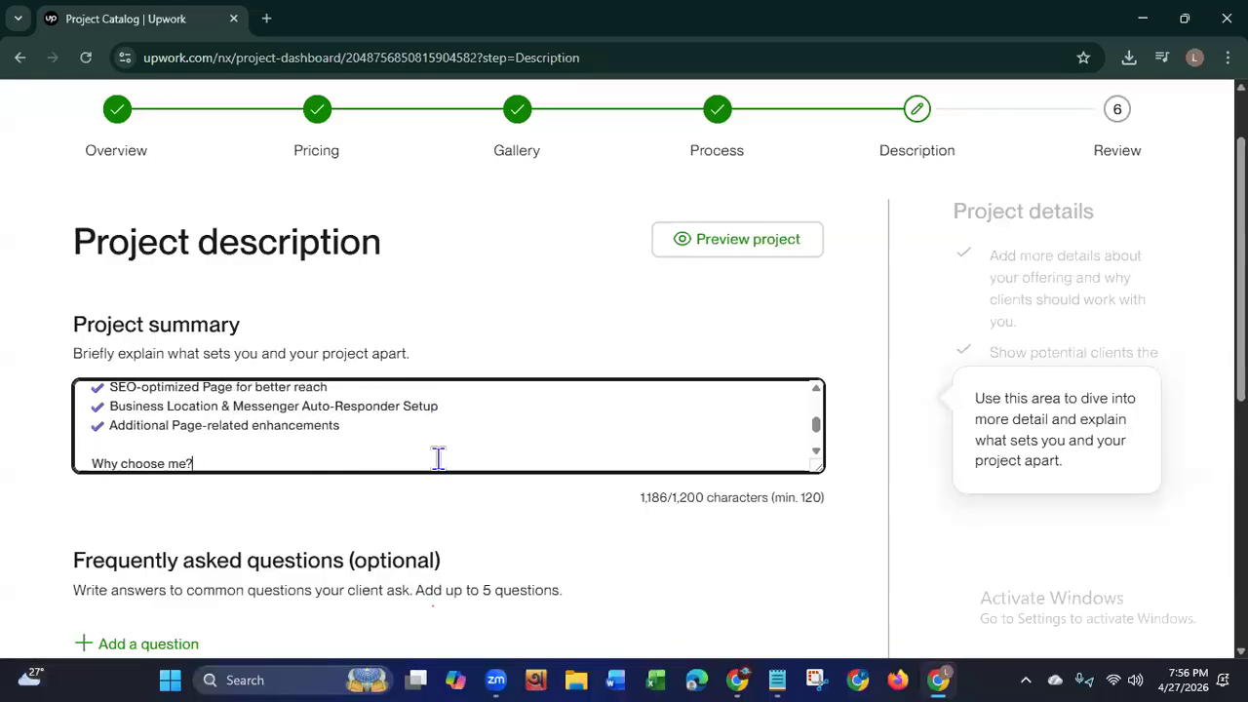
key(Down)
key(Down)
key(Down)
key(Down)
key(Down)
key(Down)
key(Down)
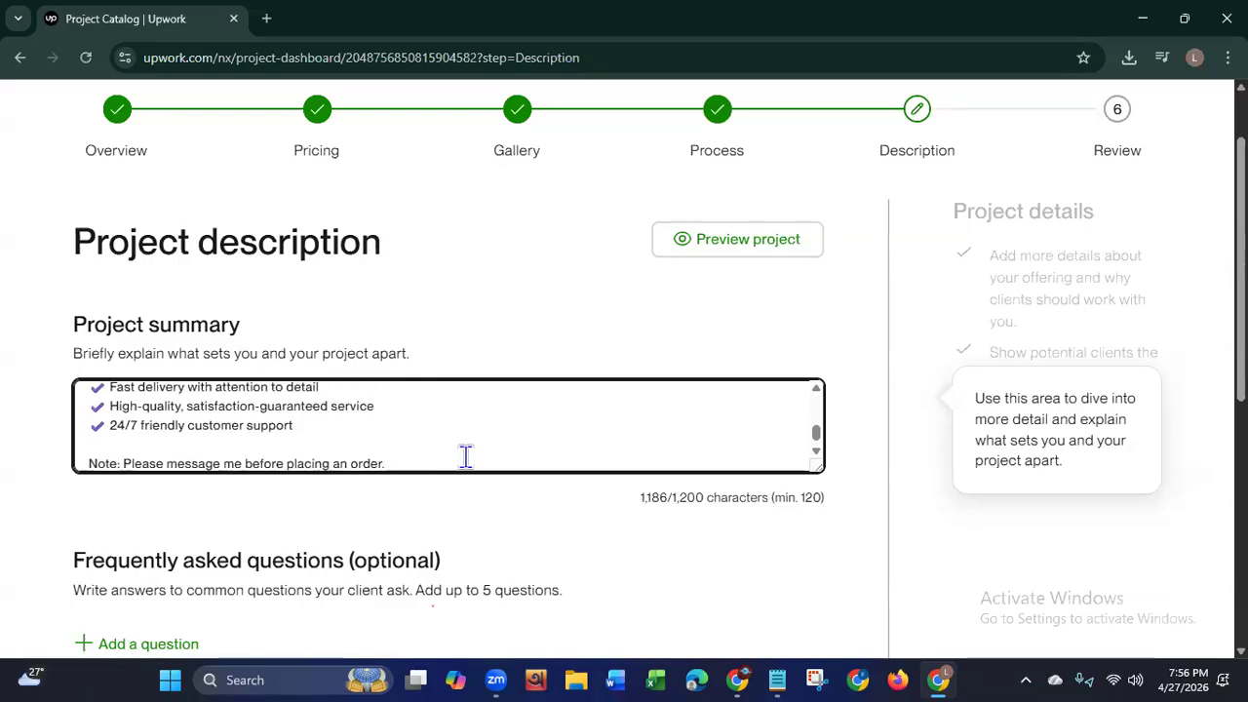
text(Thank)
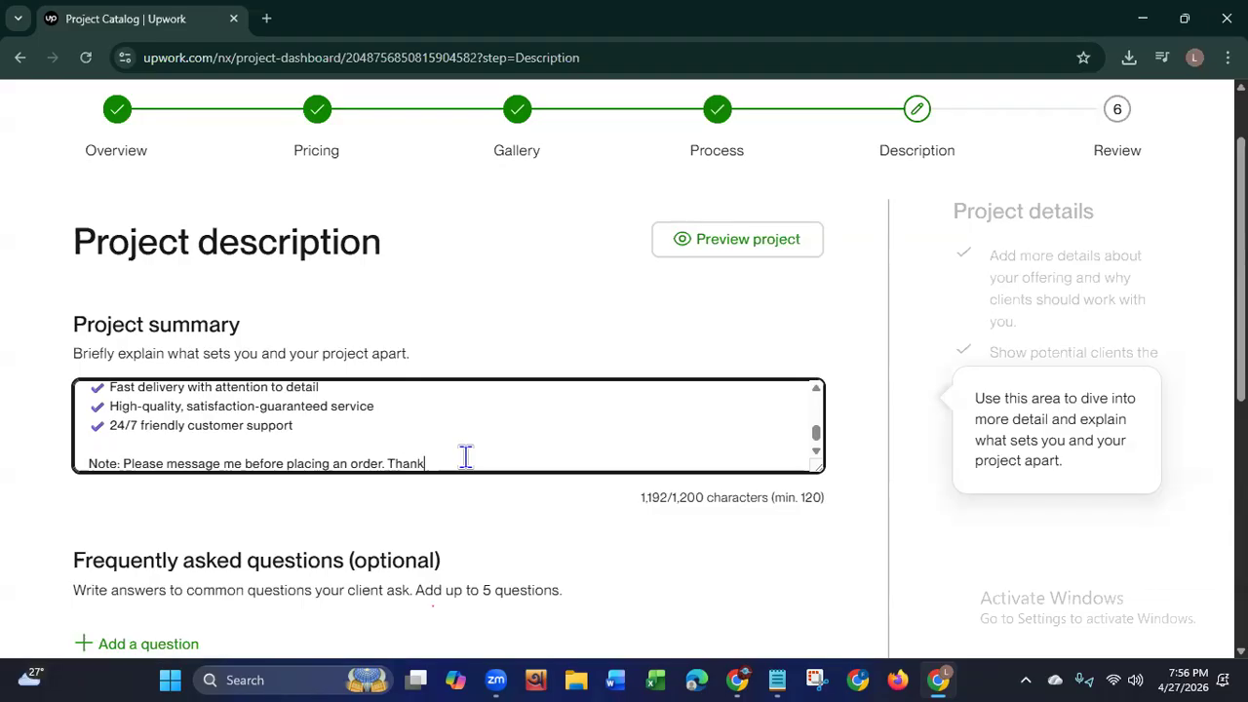
text( you.)
mouse_move(814, 432)
mouse_down()
mouse_move(818, 382)
mouse_move(812, 439)
mouse_up()
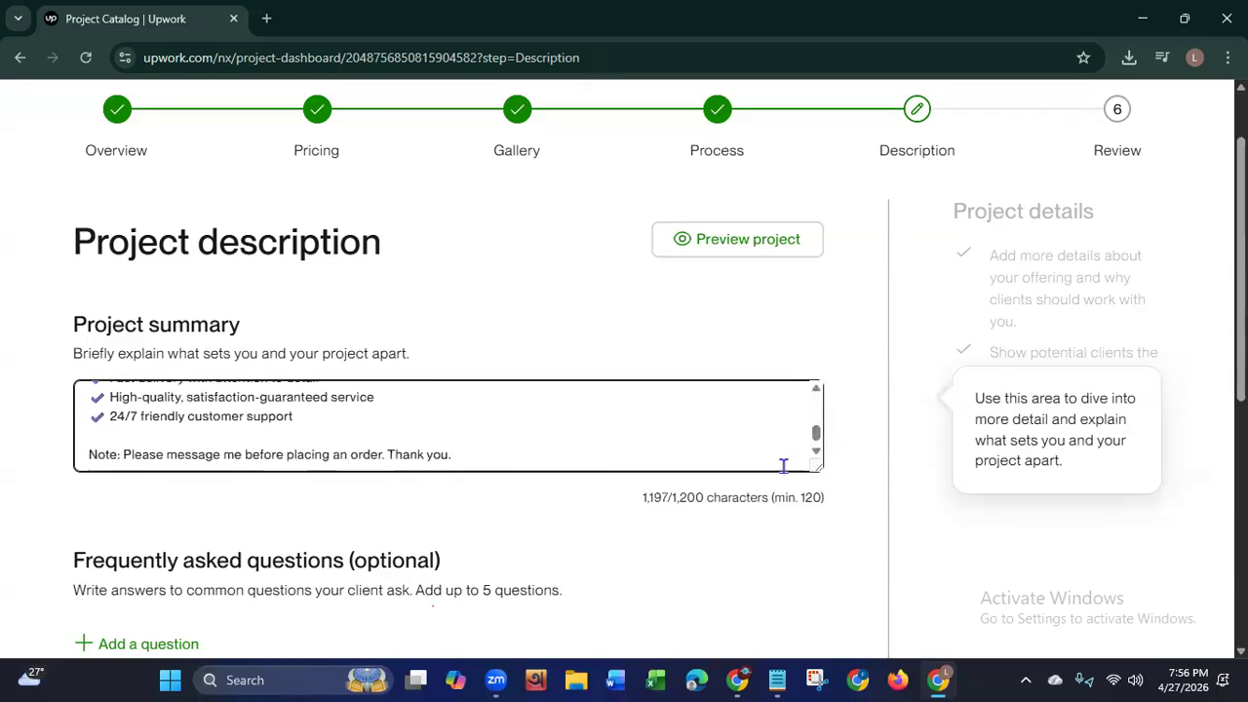
click(849, 419)
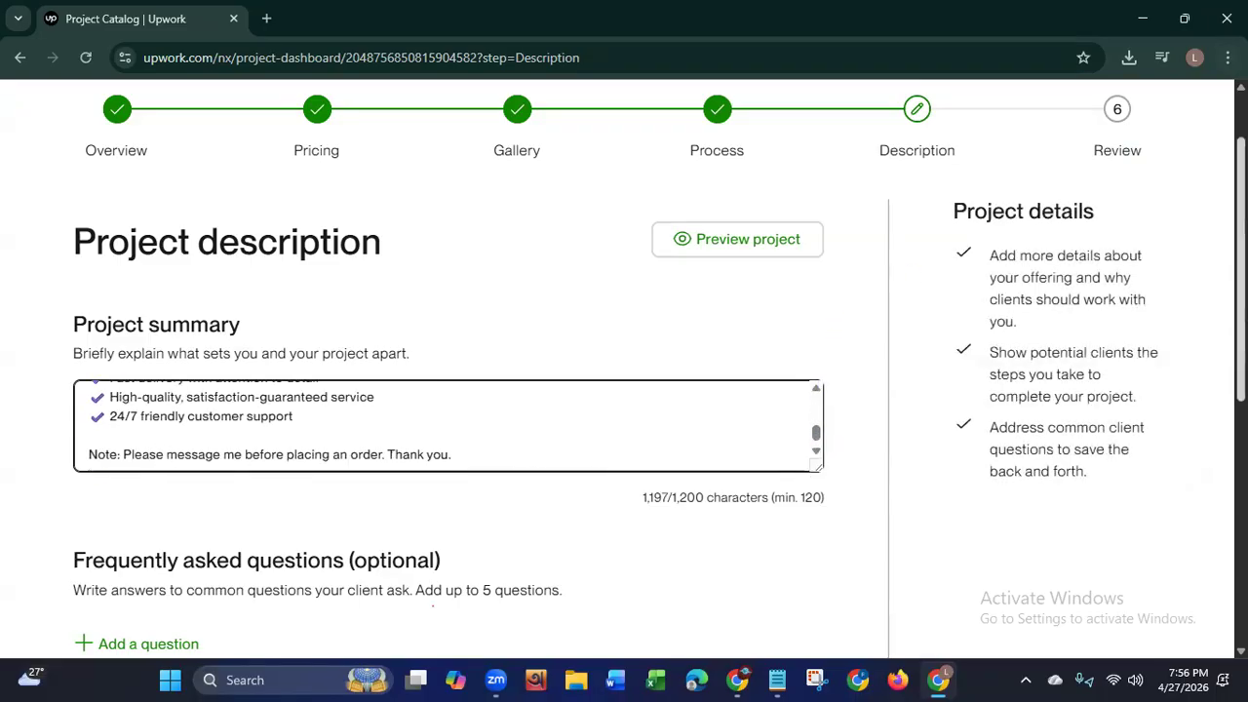
scroll(1200, 354, down, 4)
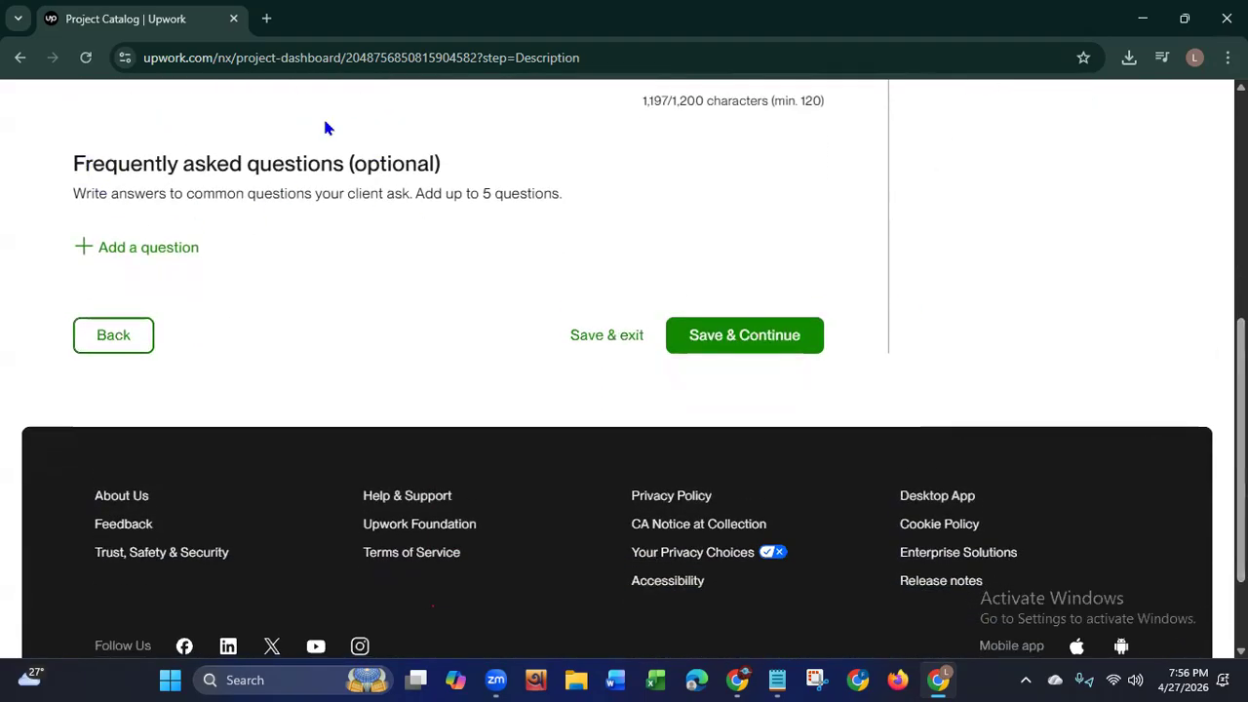
Step: Open a blank FAQ form and copy the first FAQ question and answer from Notepad
click(124, 248)
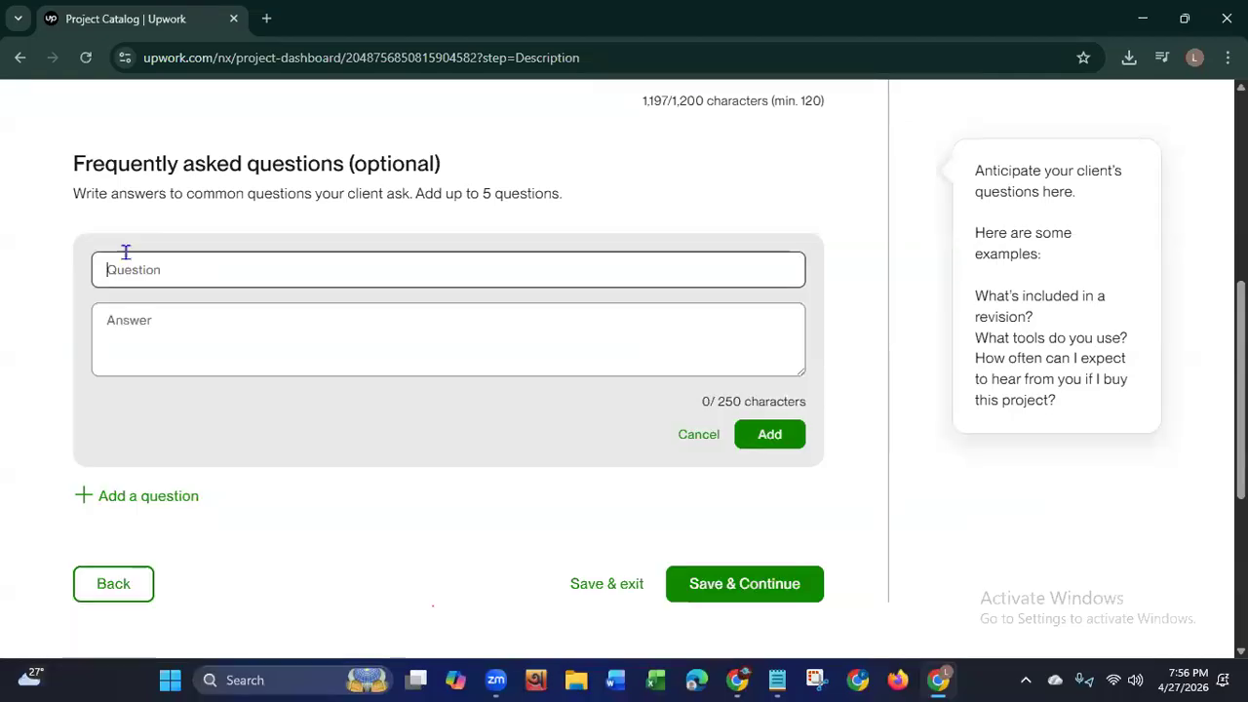
click(777, 671)
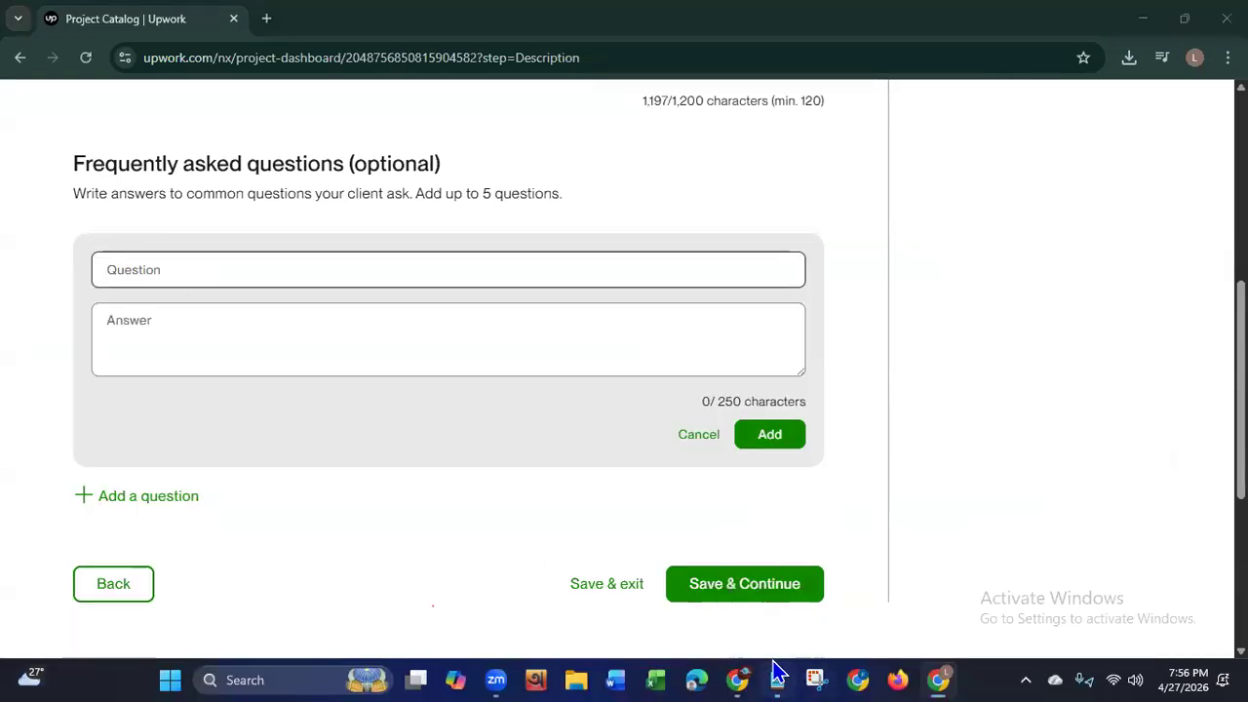
scroll(866, 385, down, 1)
drag(866, 385, 859, 482)
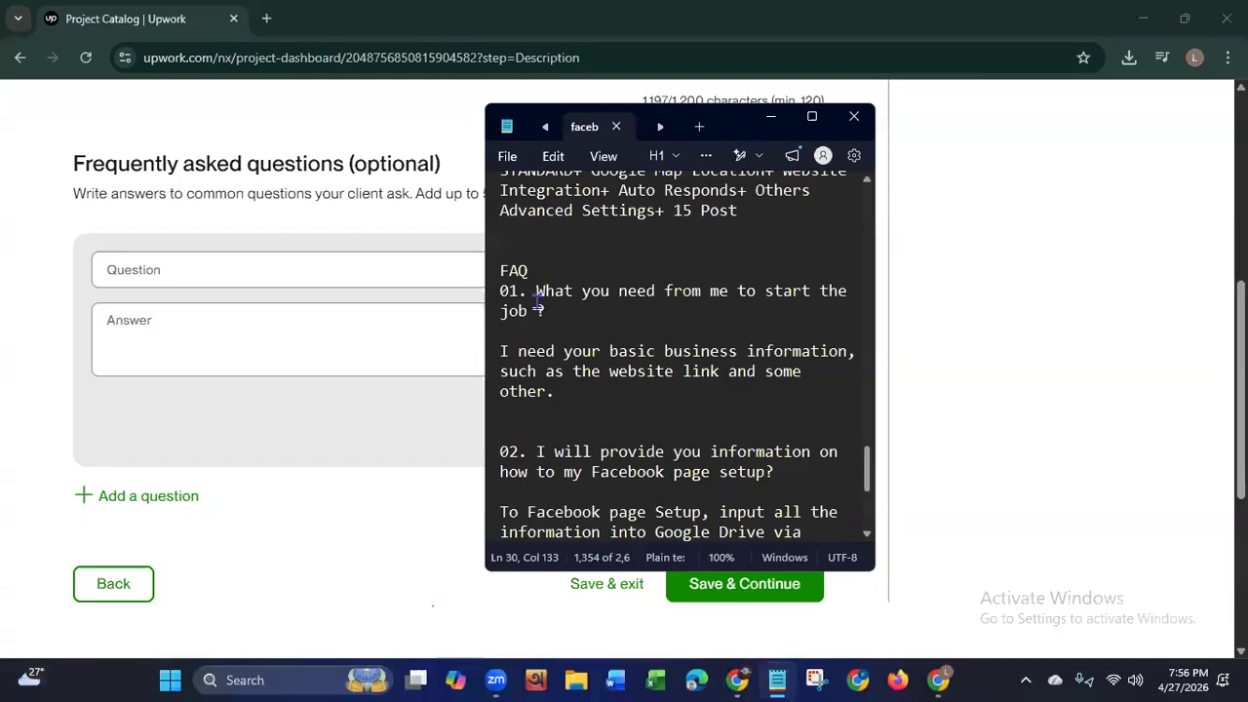
drag(537, 293, 560, 390)
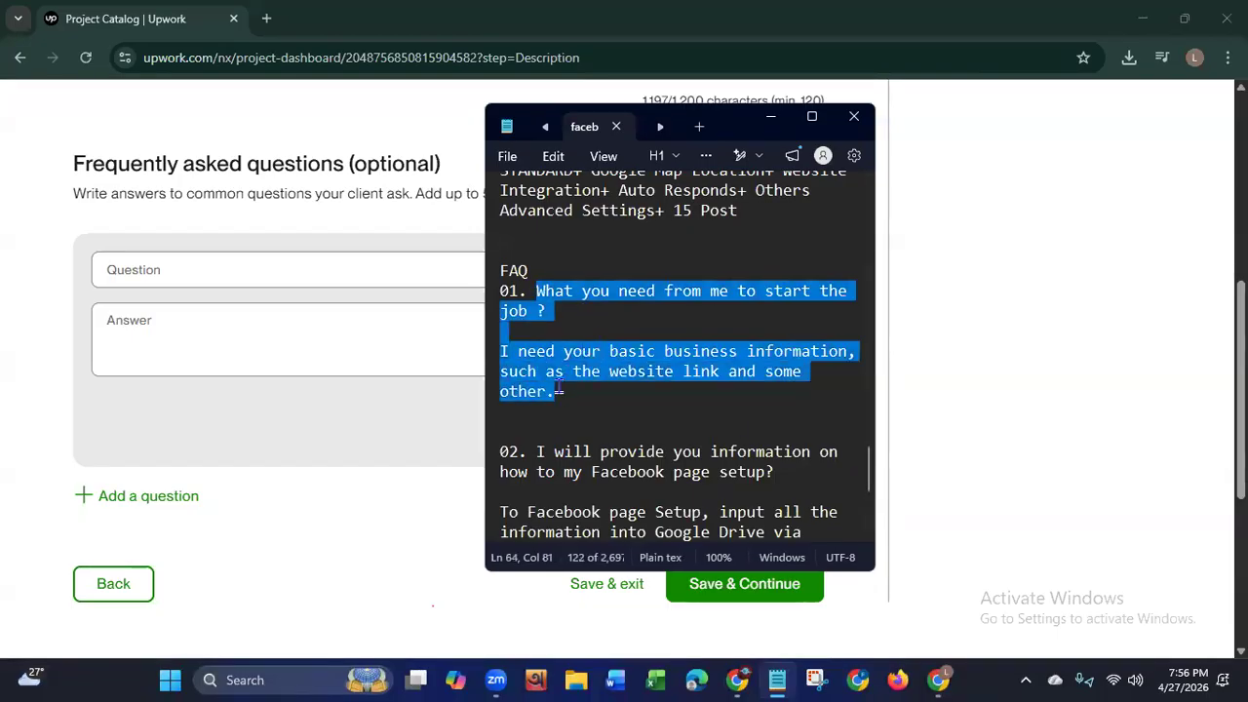
right_click(539, 383)
click(629, 367)
Step: Split the pasted text into Question 'What will you need from me to start the job?' and Answer, then add it
click(770, 116)
click(228, 357)
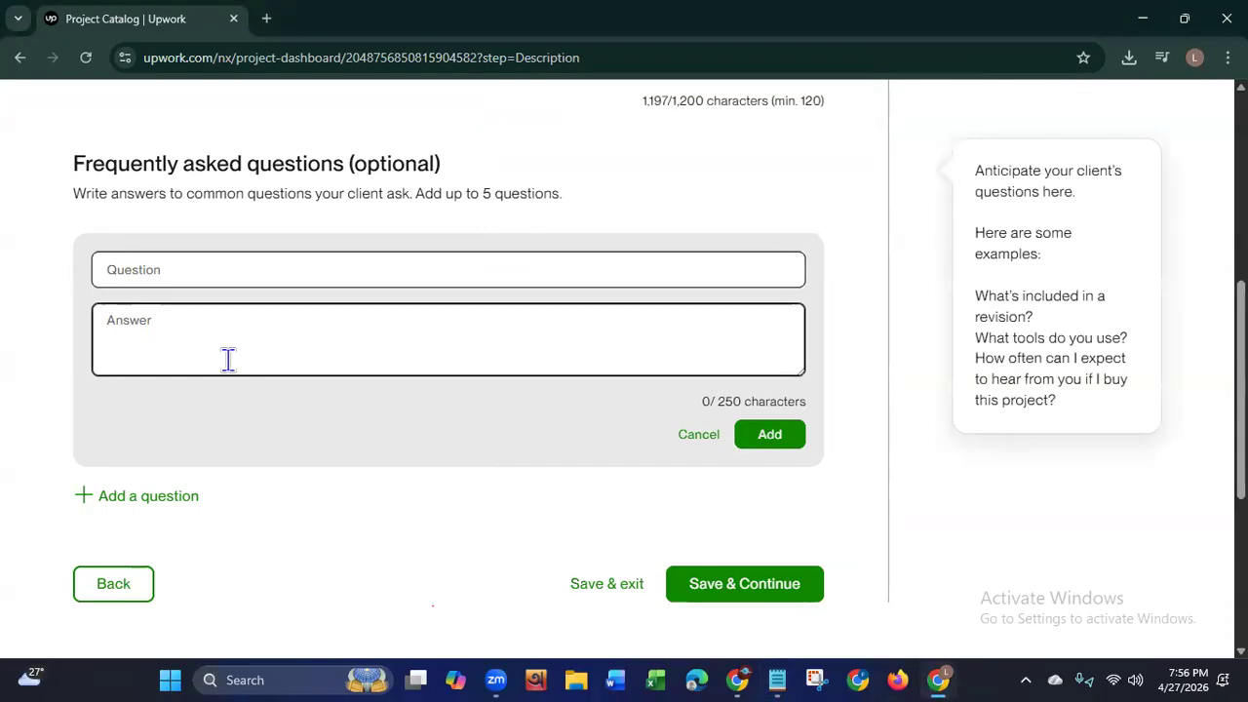
key(ctrl+v)
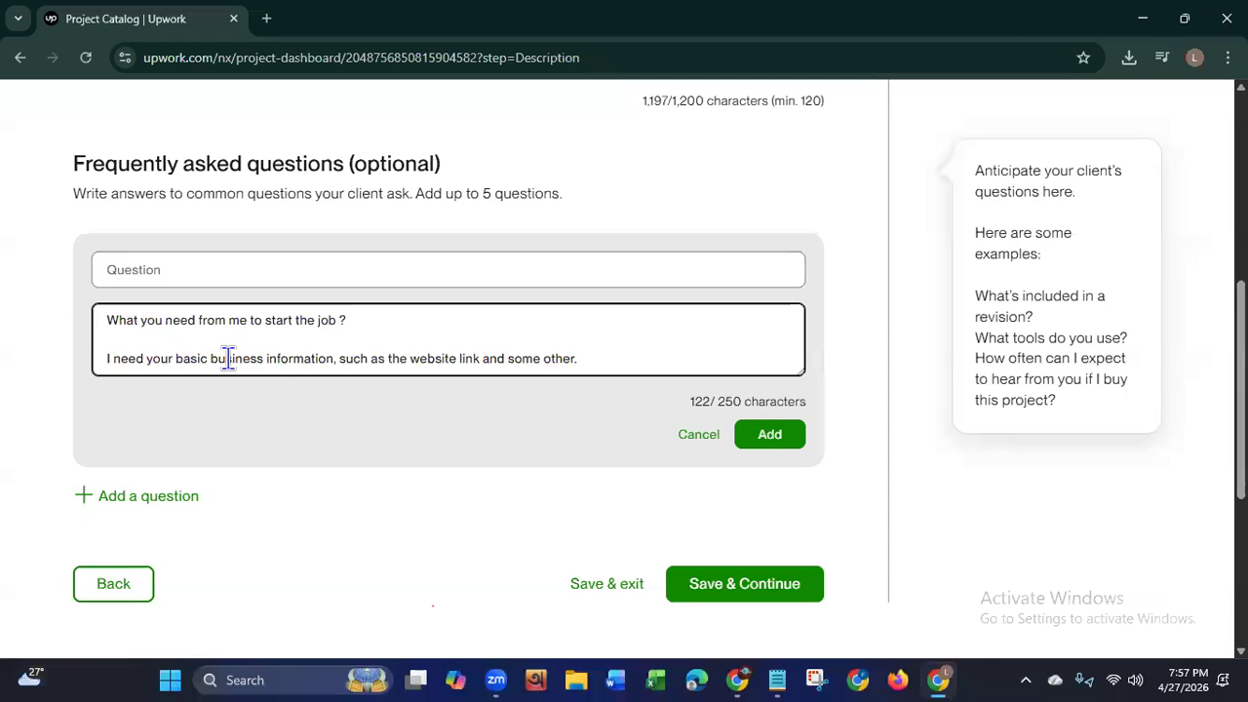
drag(348, 329, 103, 287)
key(ctrl+x)
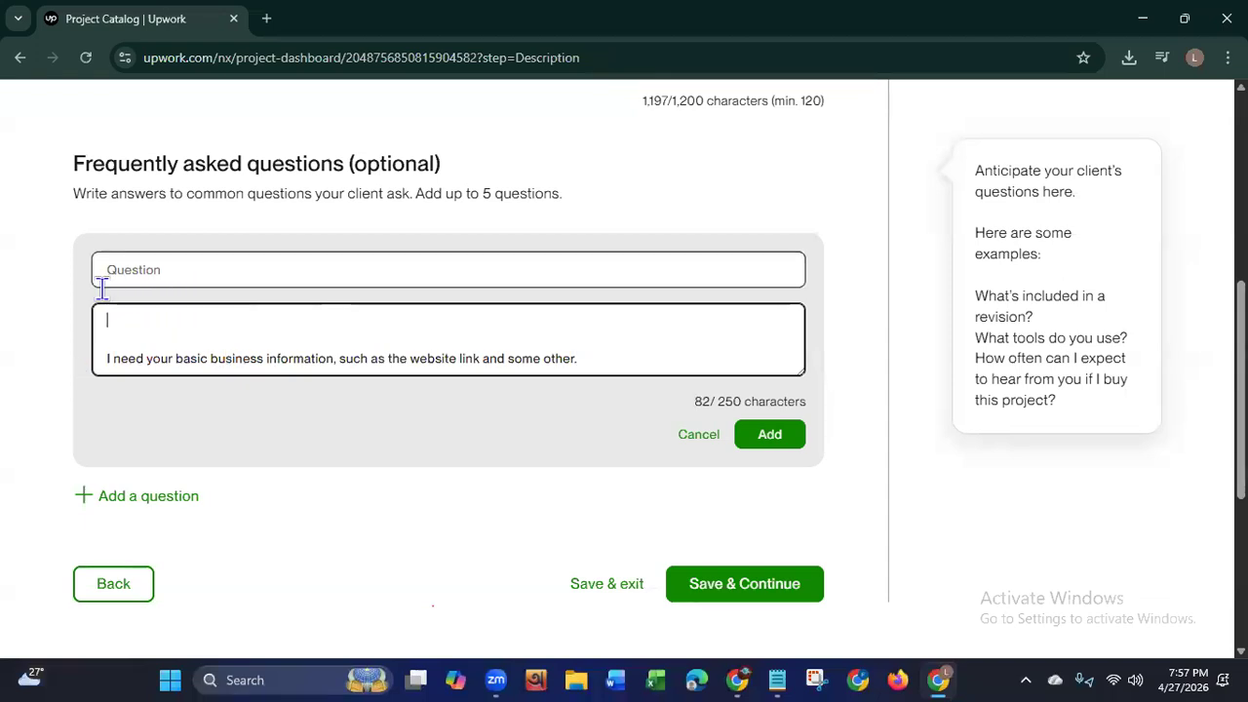
key(BackSpace)
key(BackSpace)
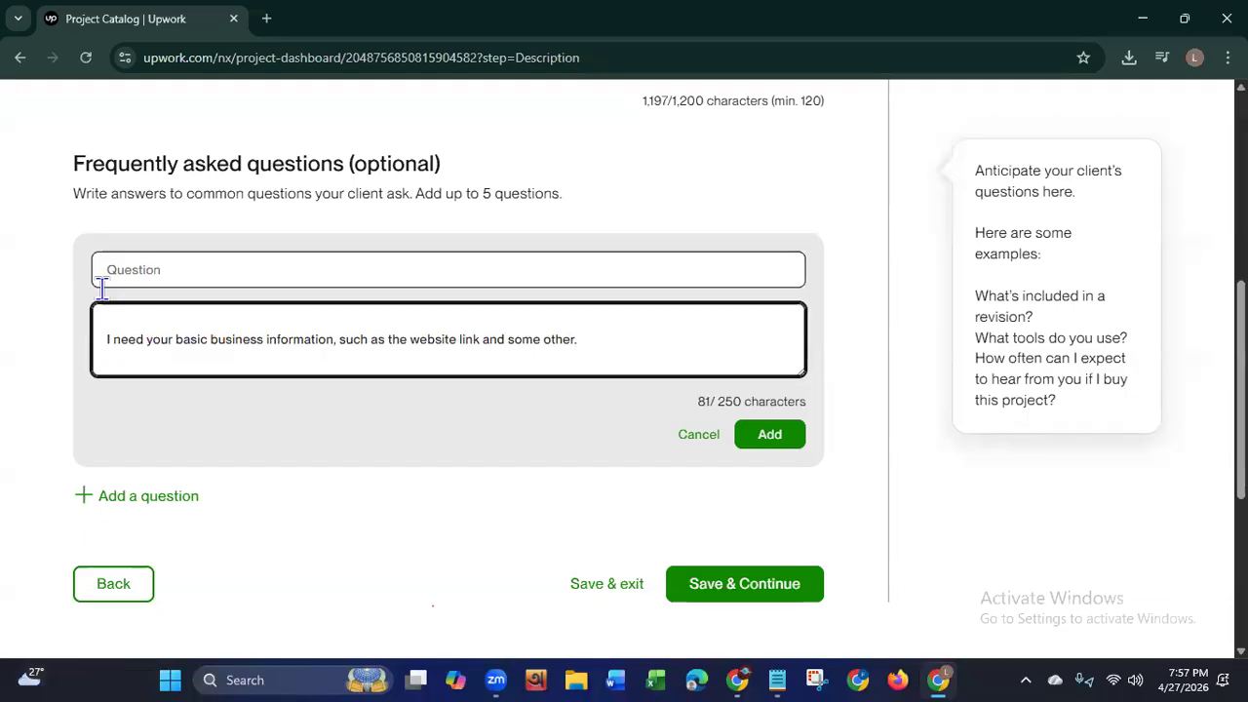
click(139, 270)
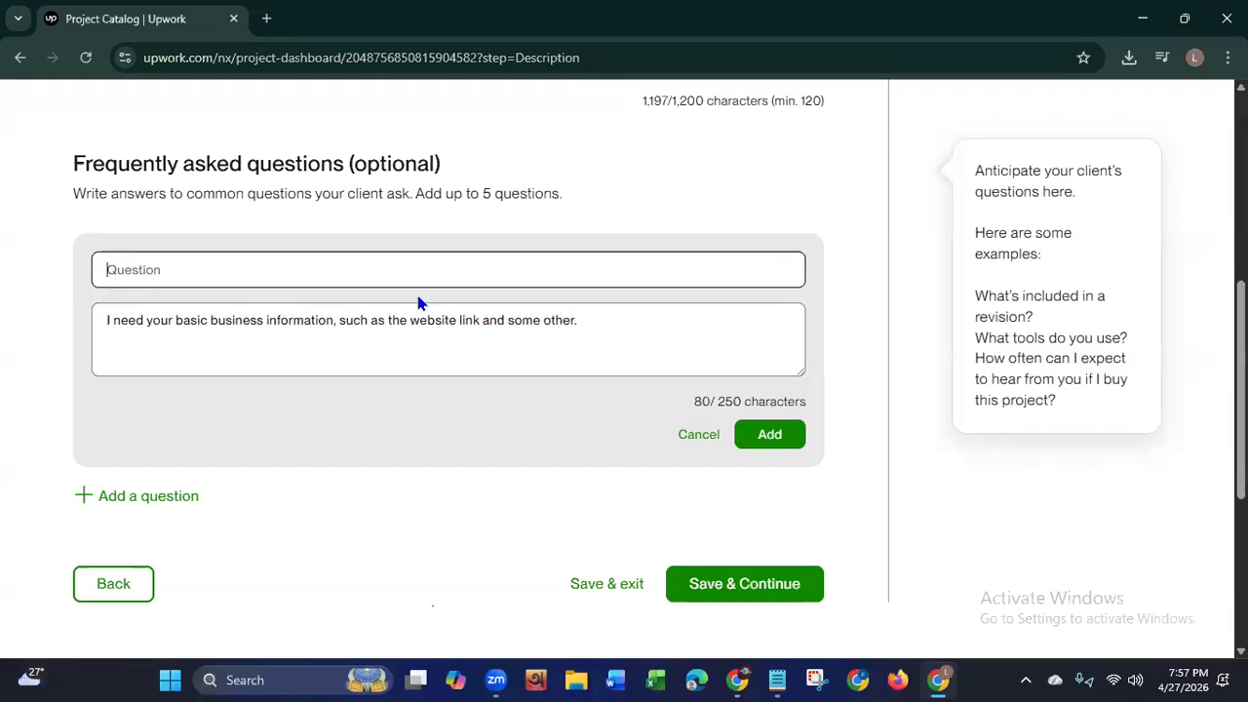
key(ctrl+v)
click(182, 270)
click(498, 342)
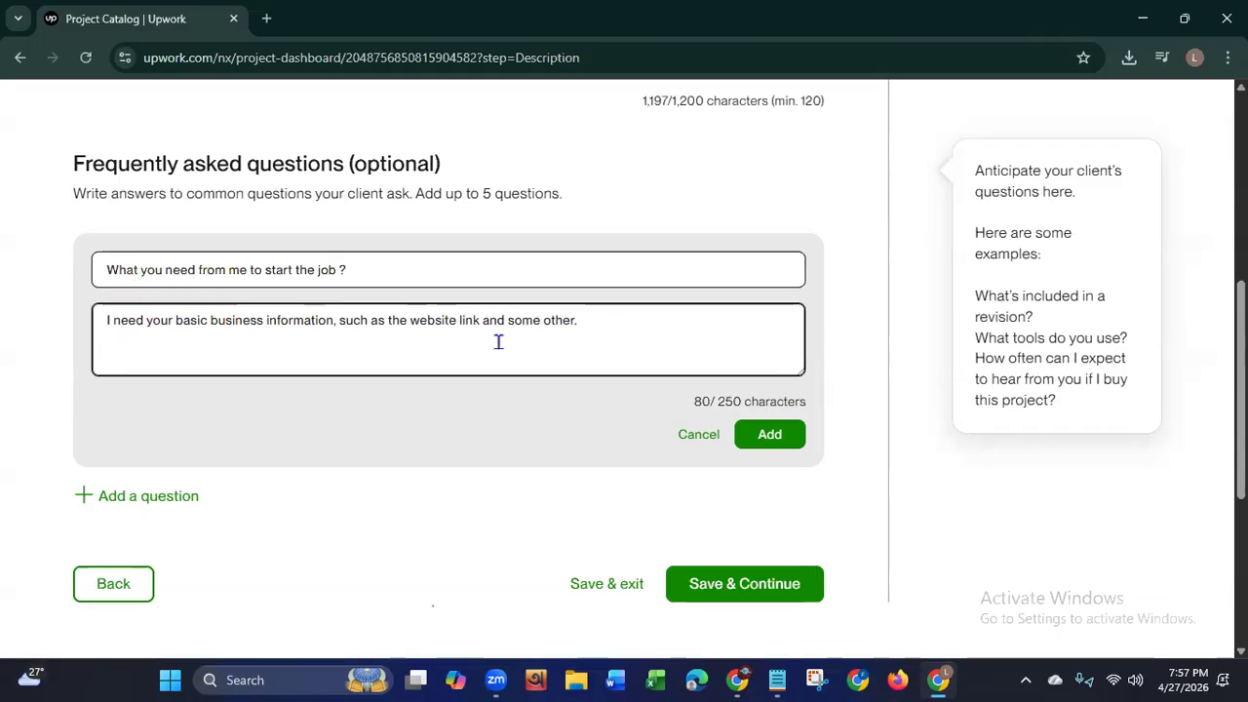
text(will)
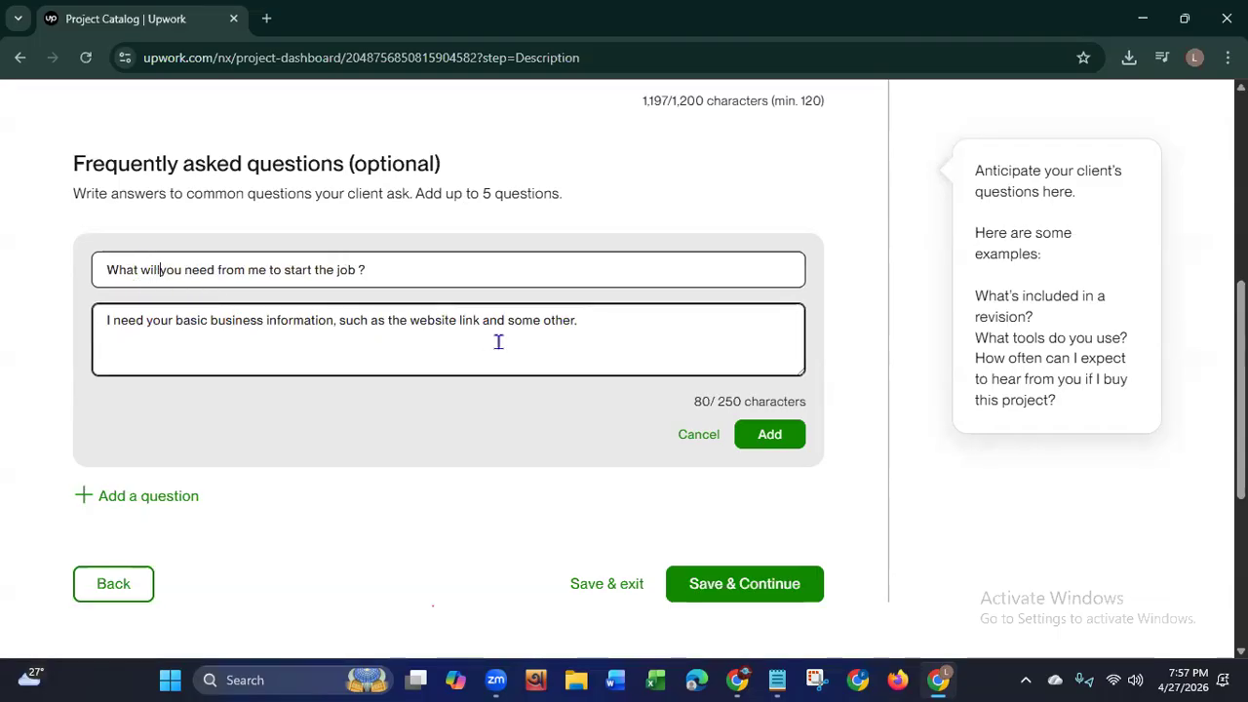
click(362, 272)
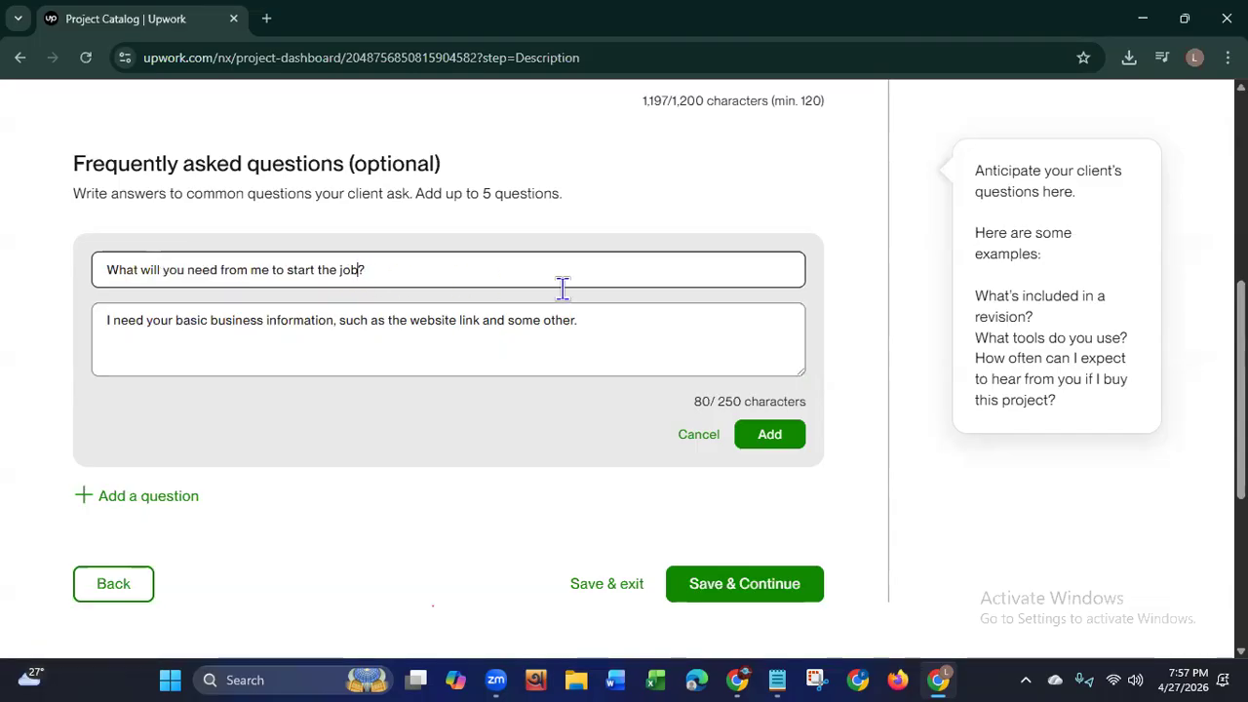
click(770, 435)
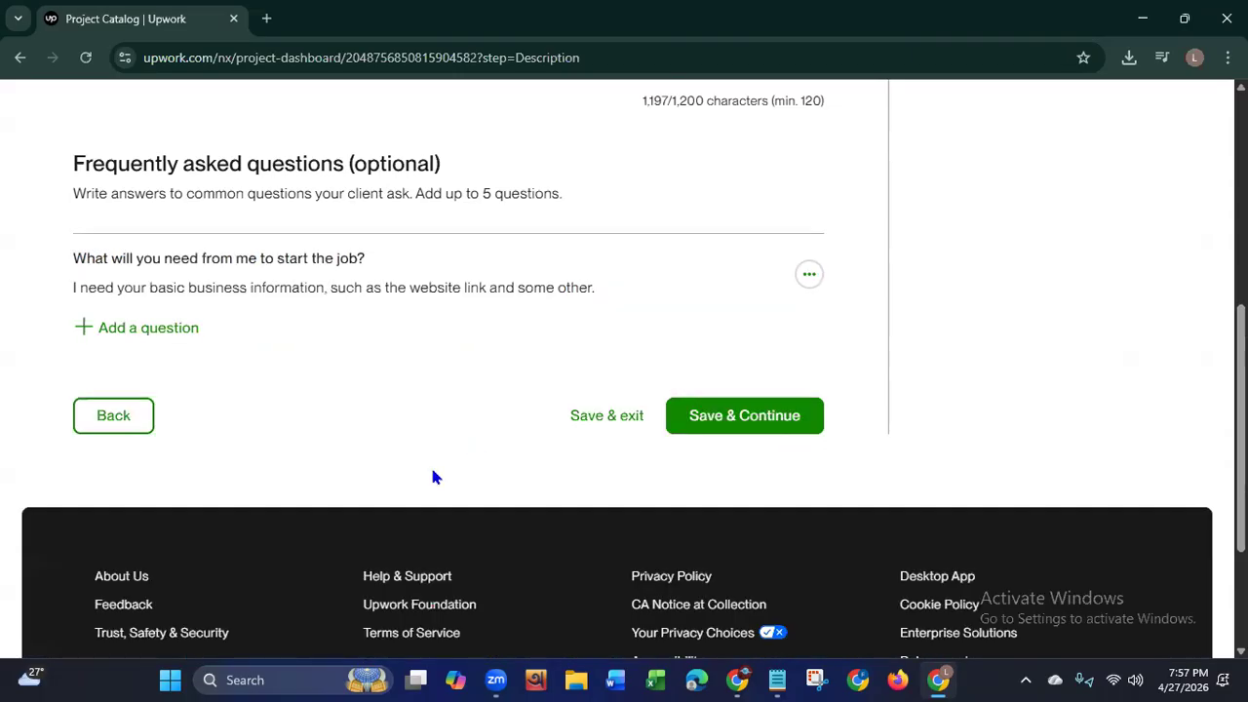
Step: Copy FAQ 03 about Facebook login details from the Notepad notes
click(777, 680)
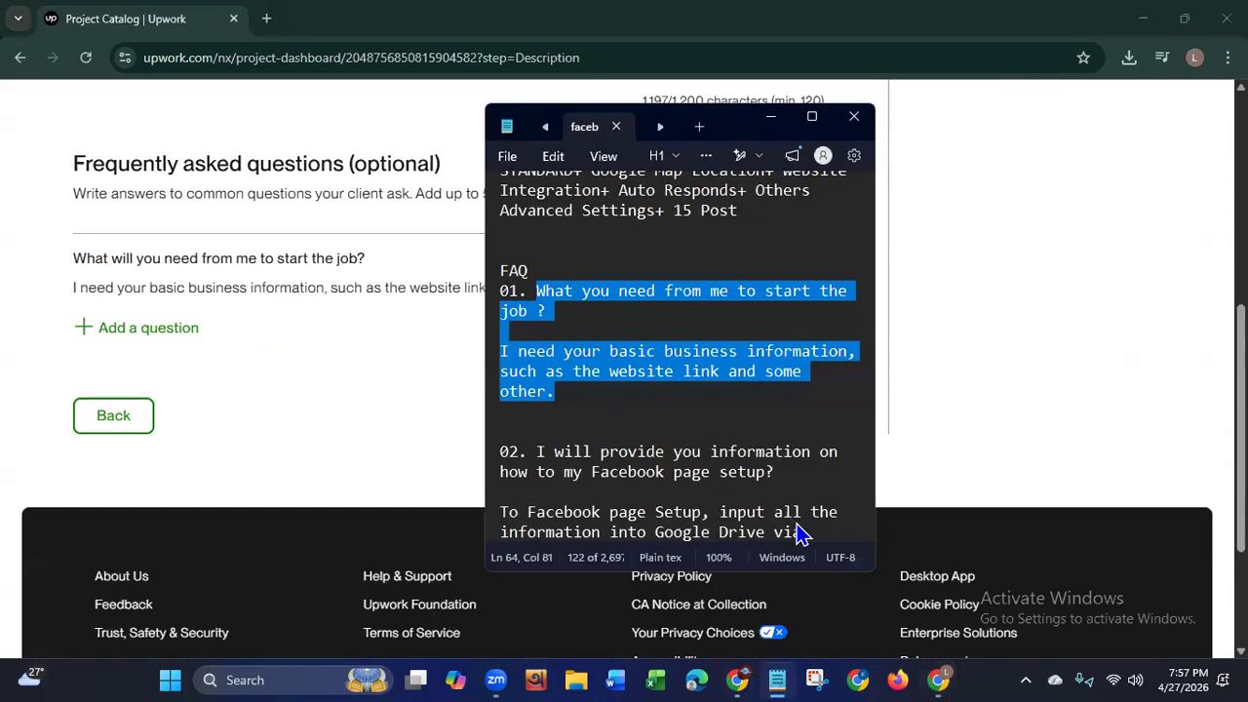
drag(873, 465, 873, 485)
drag(870, 486, 871, 511)
drag(536, 400, 704, 533)
right_click(620, 521)
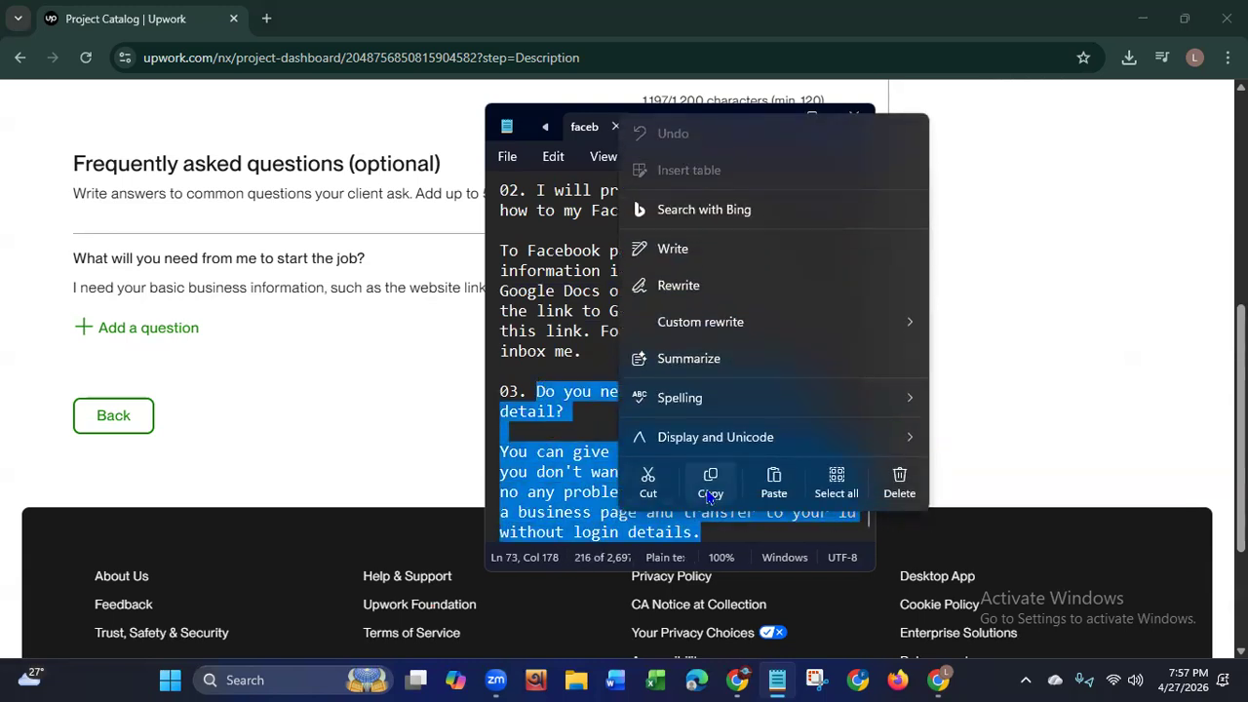
click(710, 492)
click(771, 124)
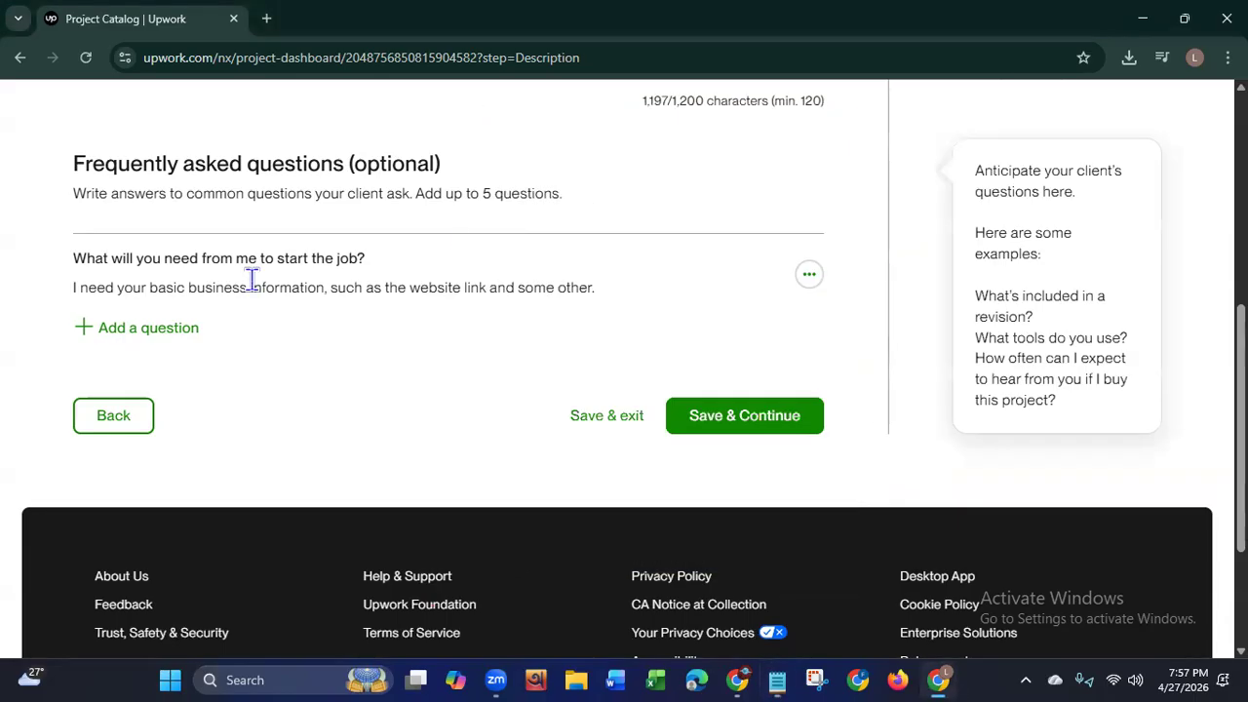
Step: Add a new FAQ with Question 'Do you need my Facebook login detail?' and its pasted answer
click(124, 329)
click(224, 421)
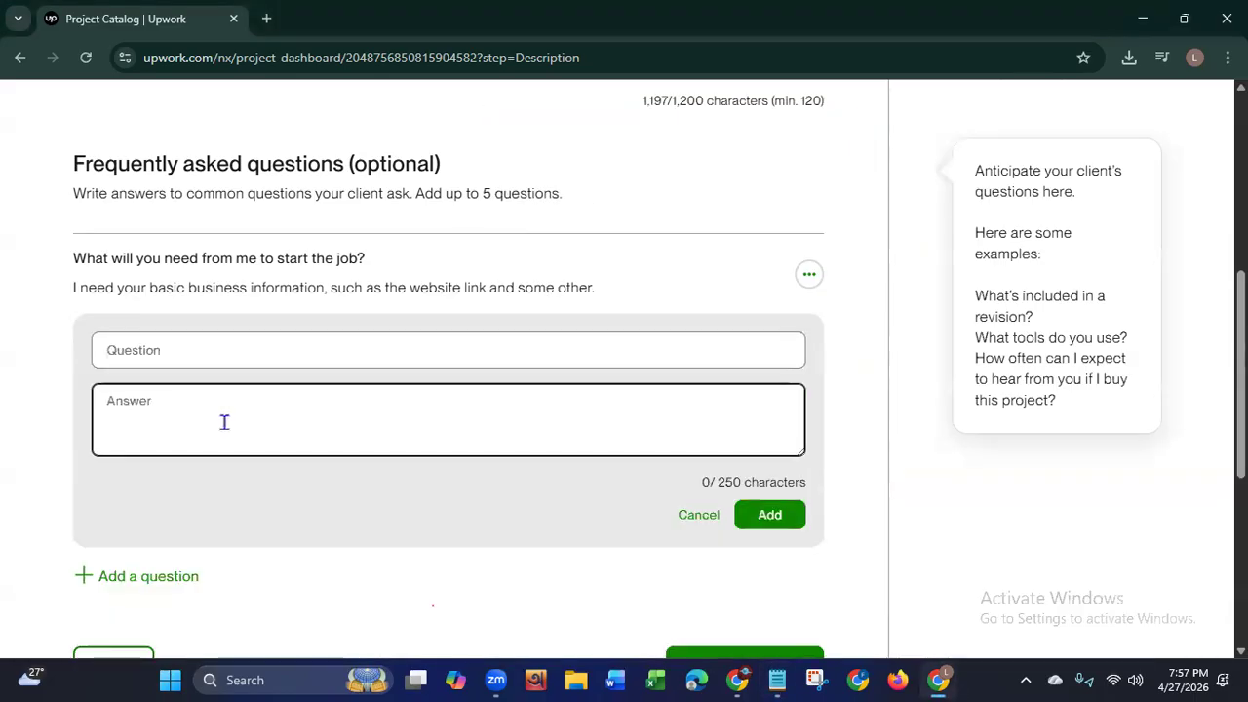
key(ctrl+v)
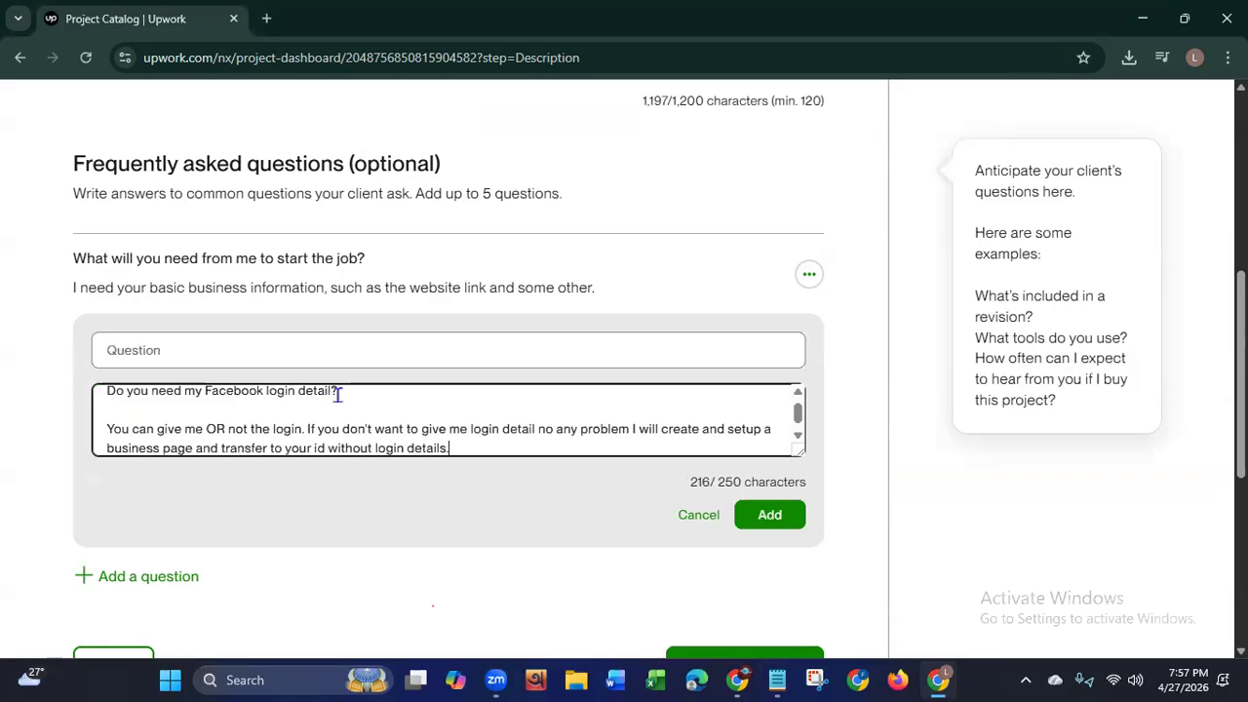
drag(338, 392, 119, 378)
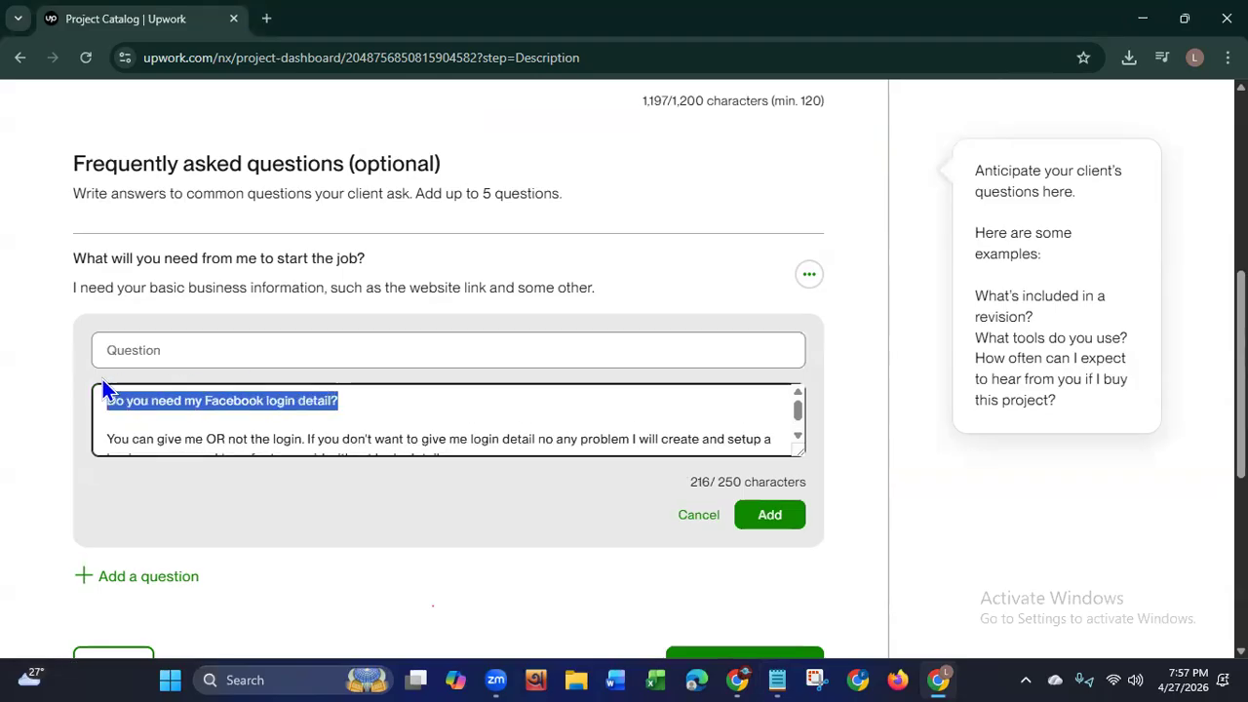
key(ctrl+x)
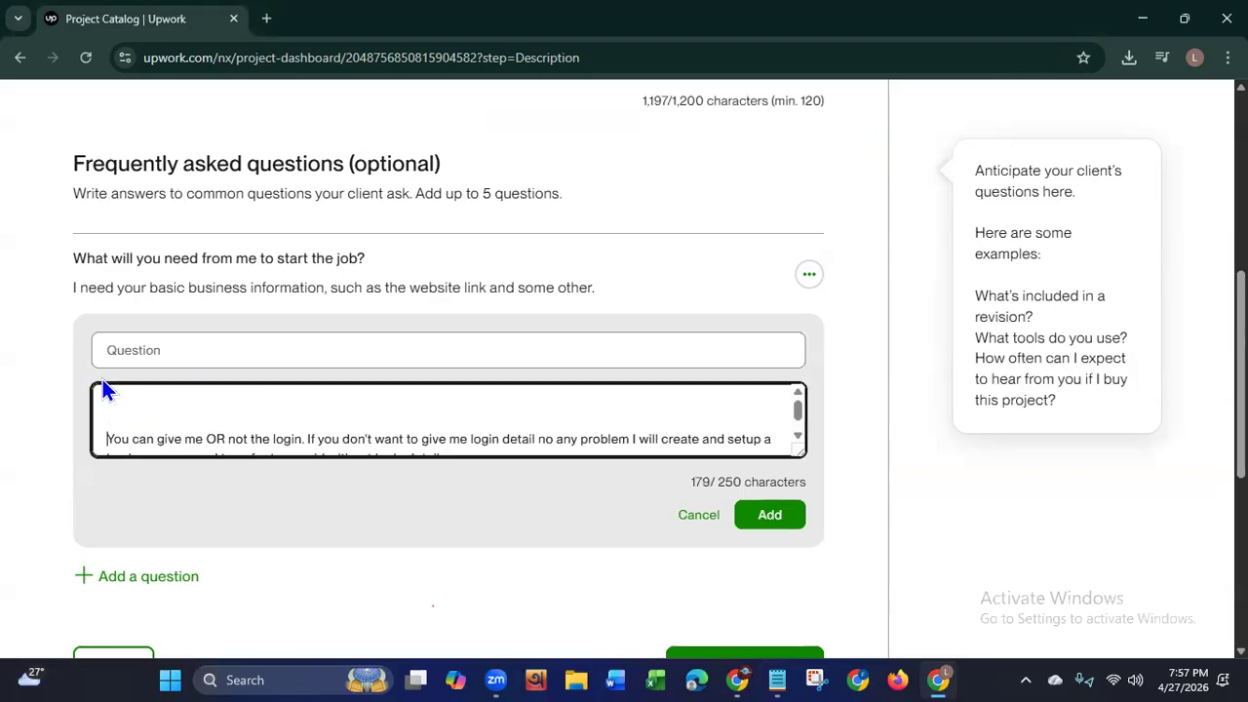
key(BackSpace)
key(BackSpace)
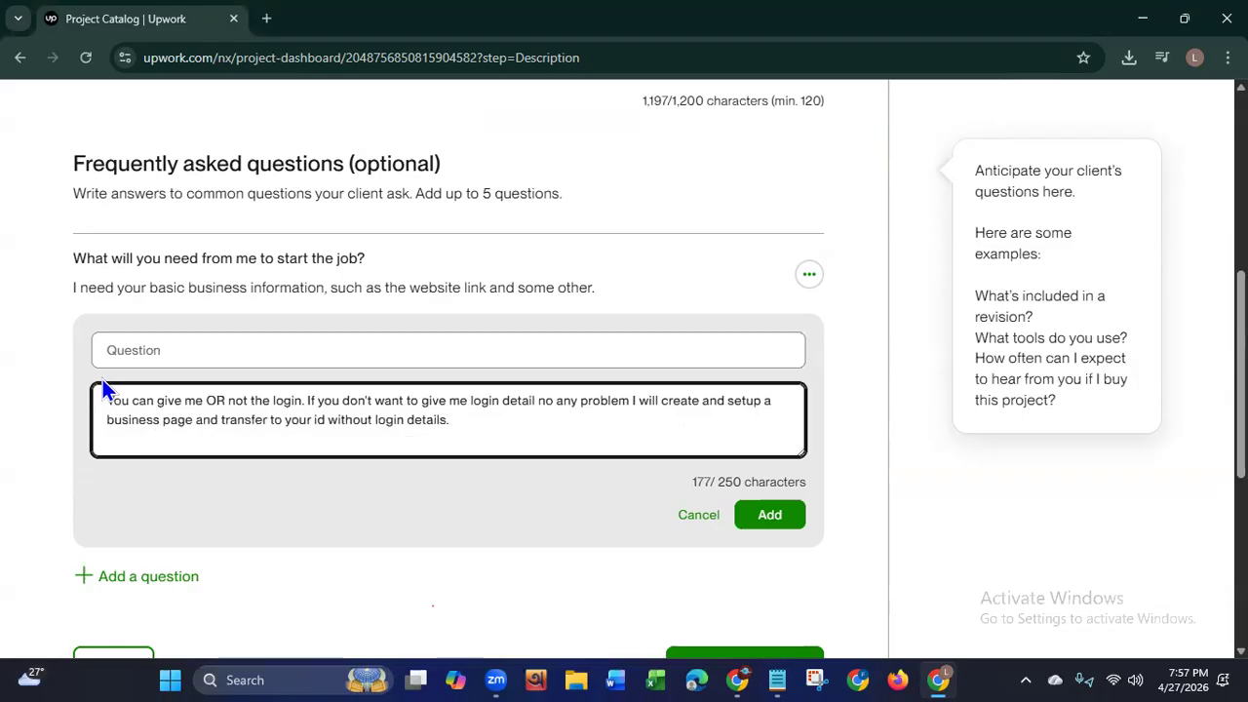
click(189, 357)
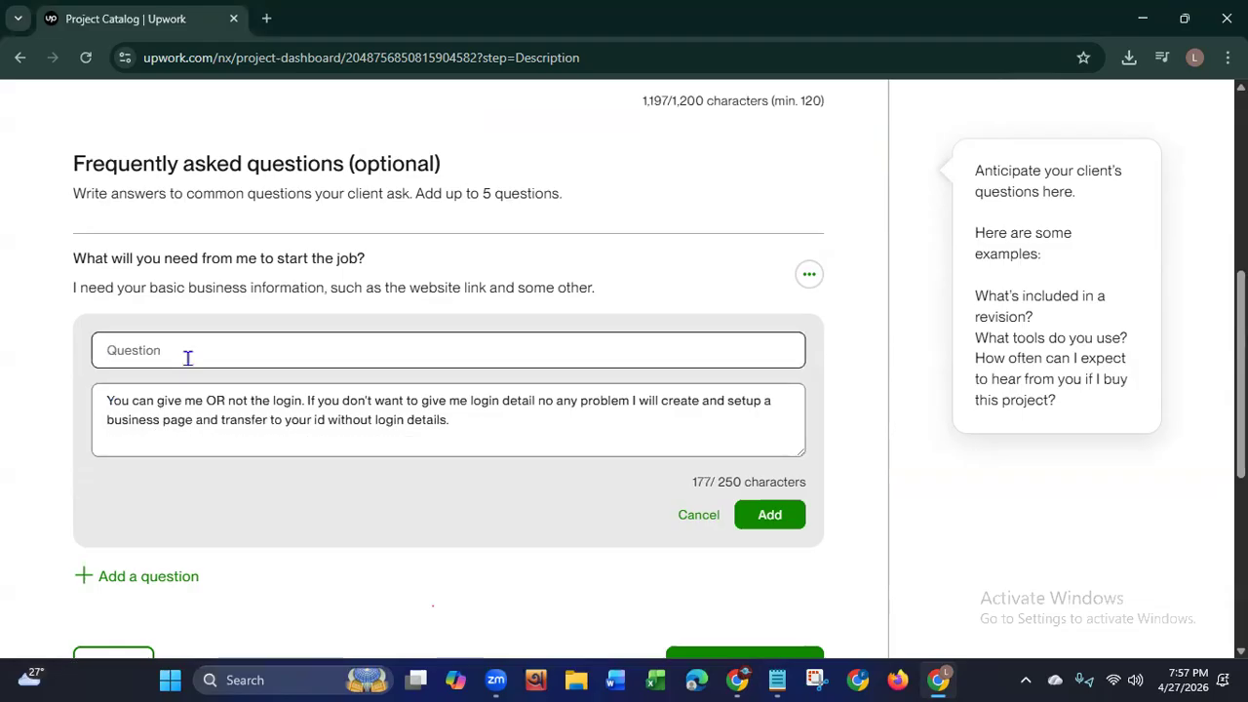
key(ctrl+v)
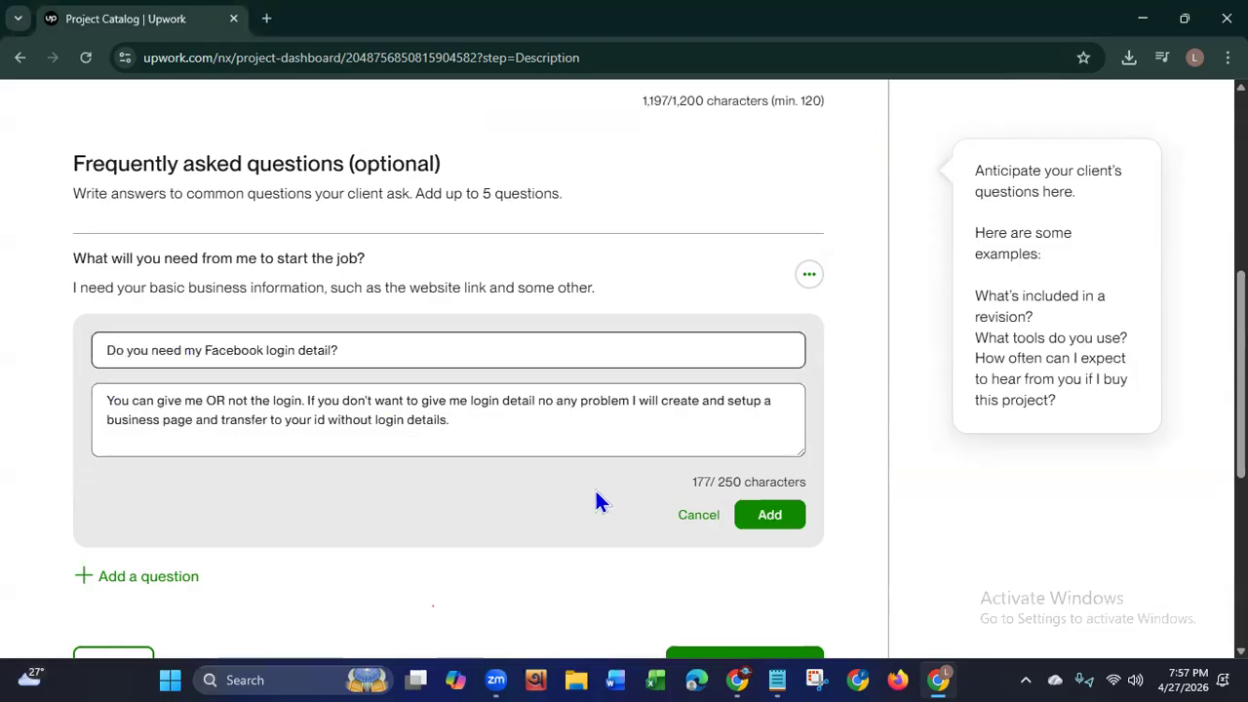
click(759, 514)
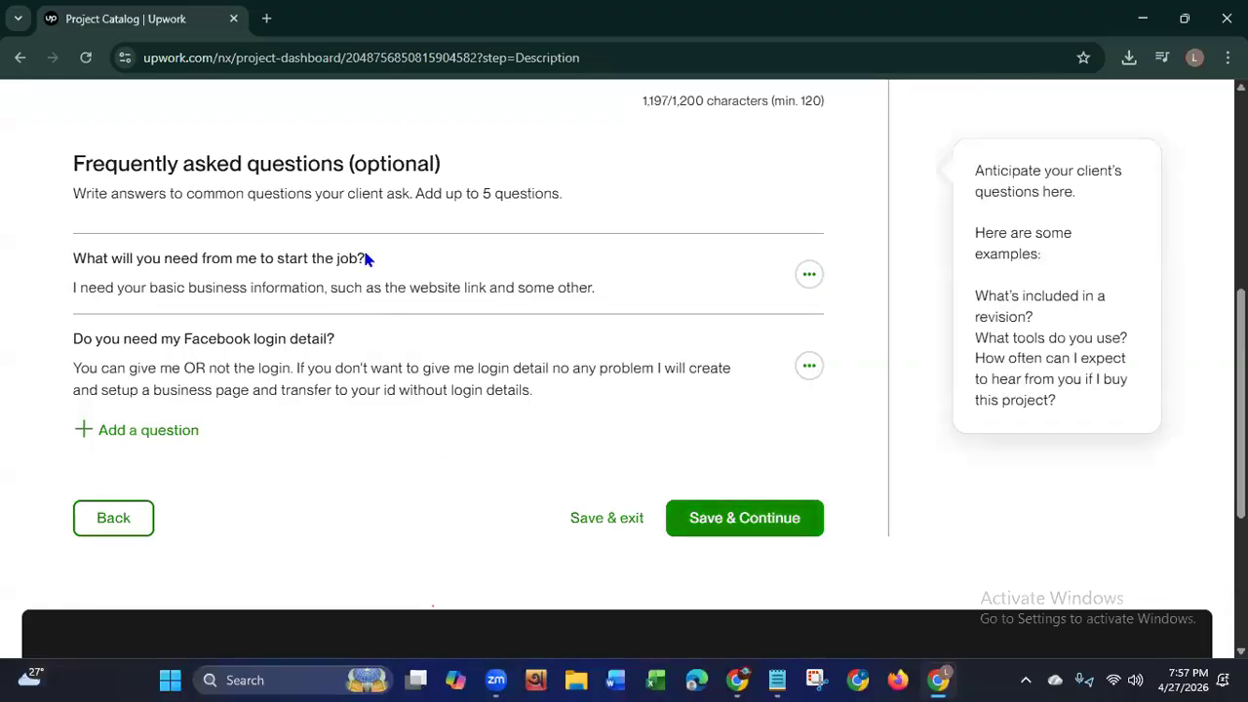
Step: Save the description step and change the maximum simultaneous projects from 3 to 5
click(761, 522)
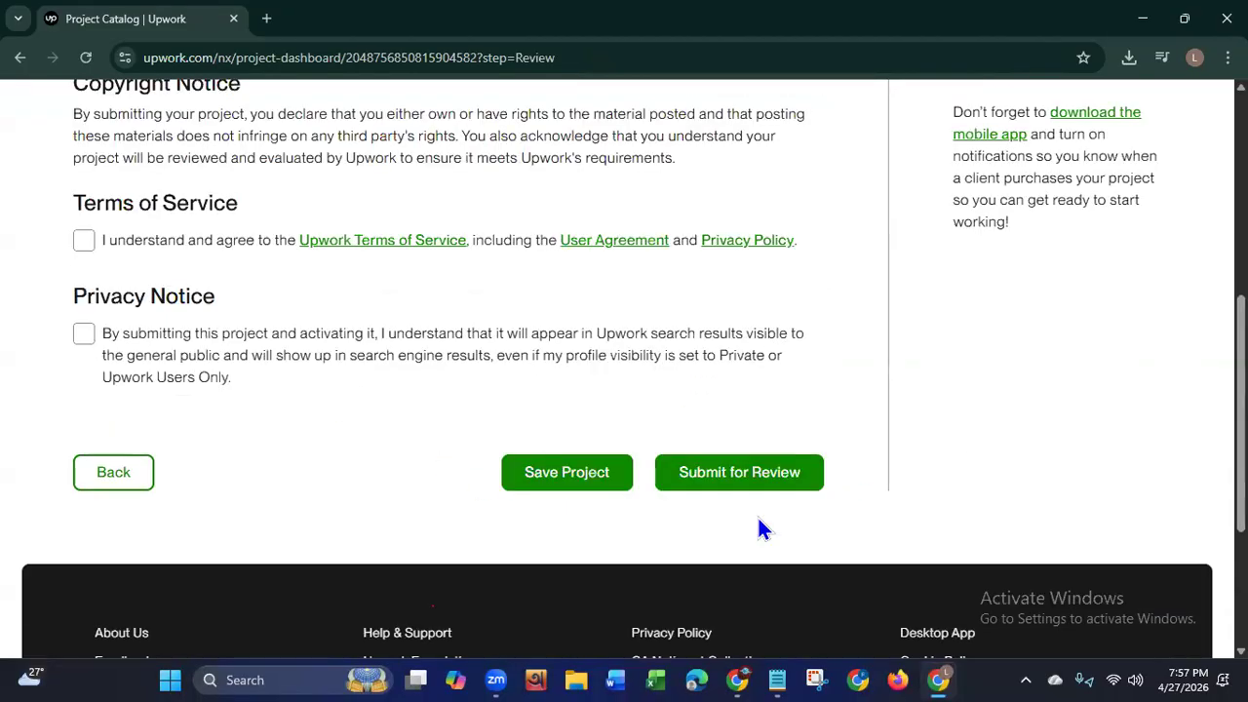
scroll(1244, 460, up, 1)
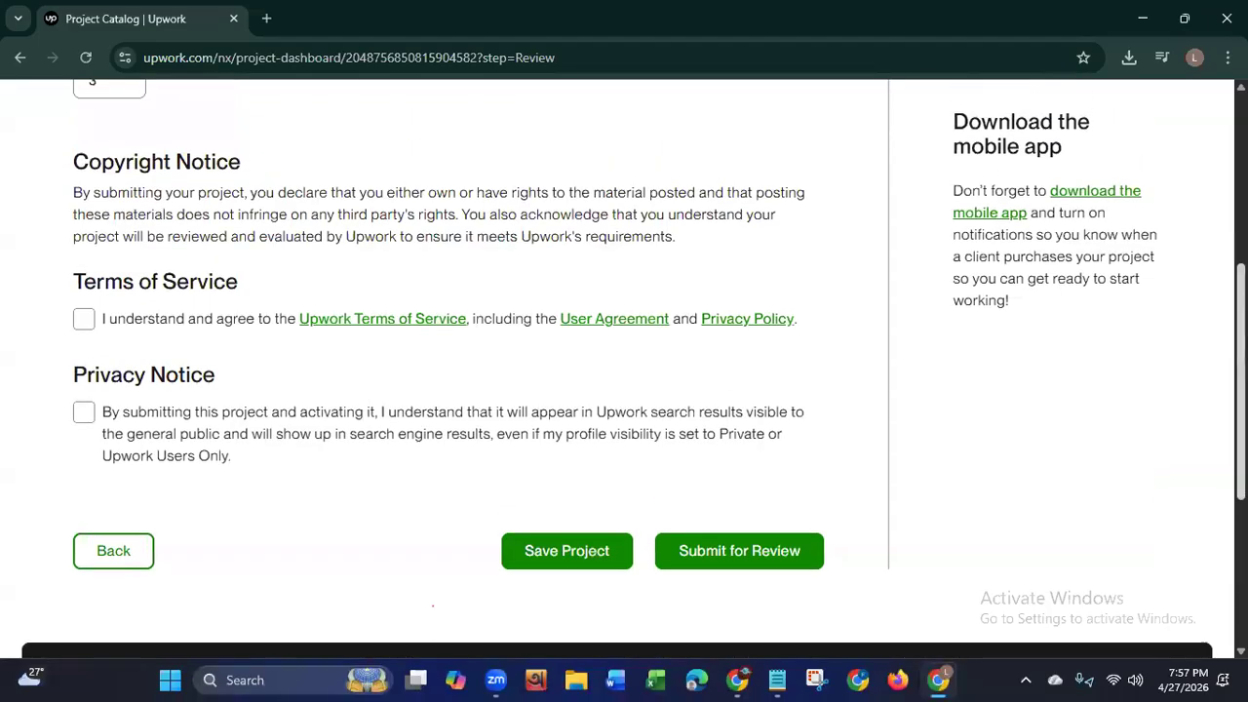
scroll(244, 208, up, 3)
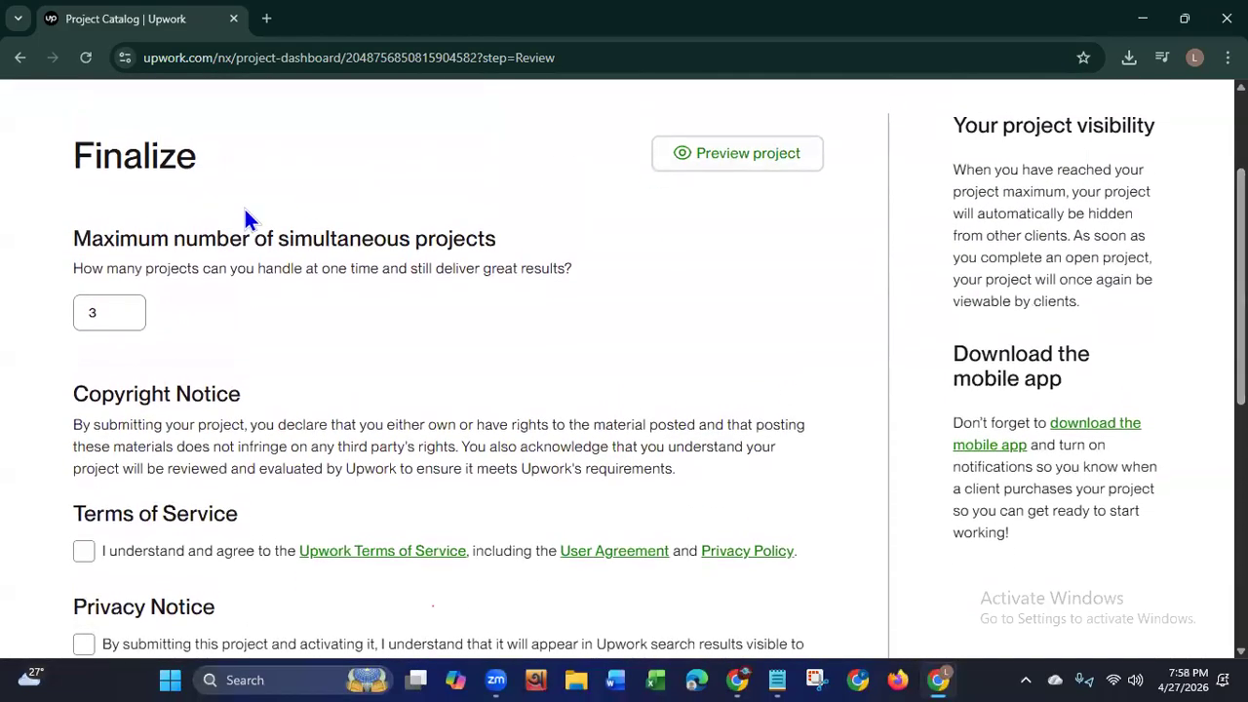
drag(279, 241, 510, 229)
drag(73, 268, 582, 275)
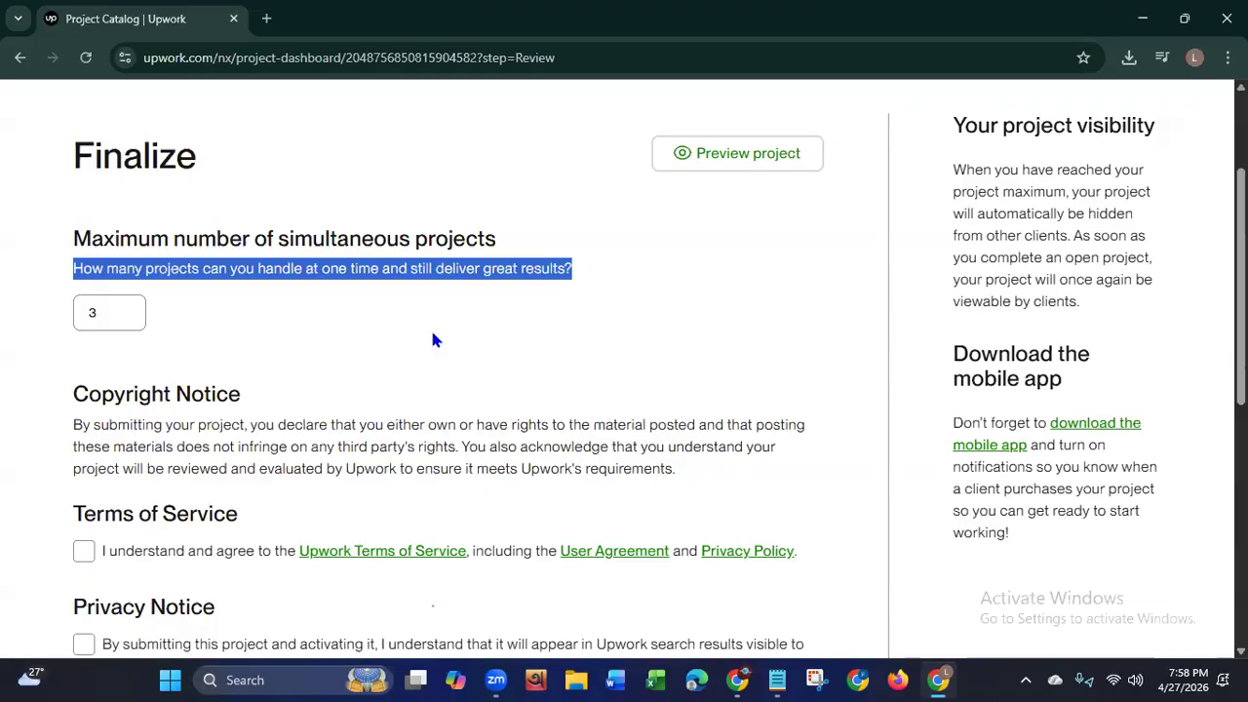
click(103, 317)
key(BackSpace)
text(5)
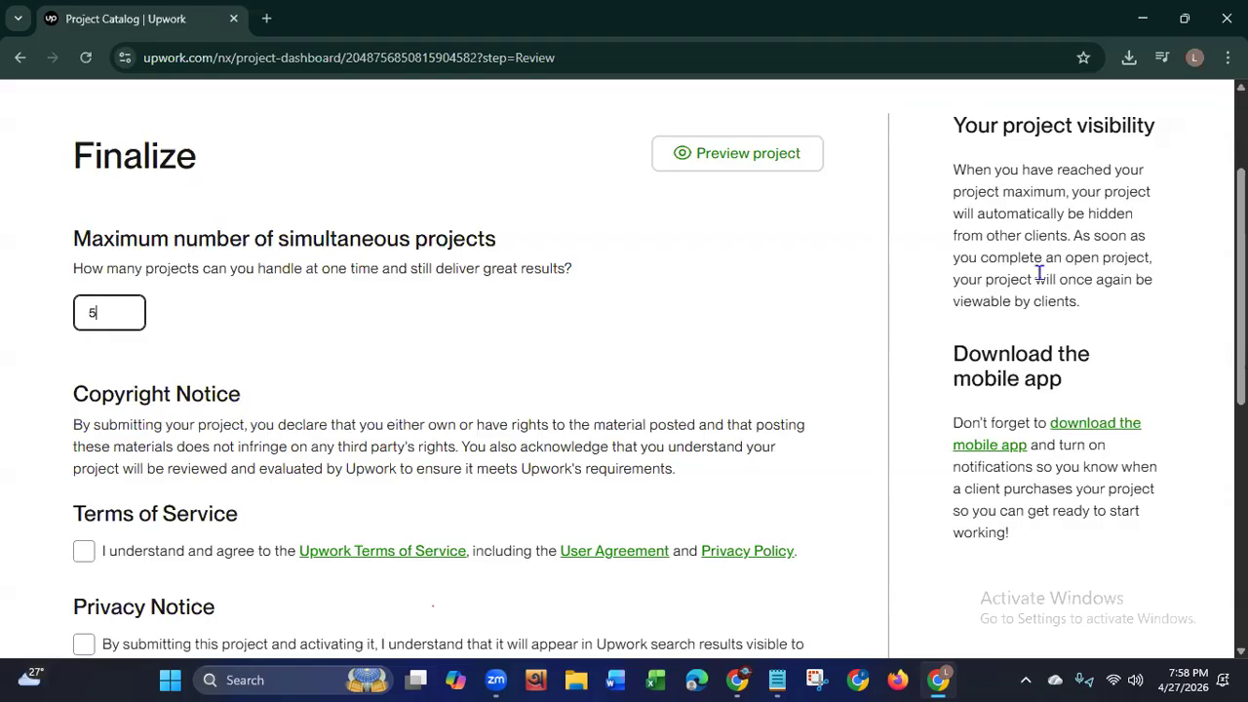
Step: Agree to the Terms of Service and the Privacy Notice
scroll(332, 282, down, 3)
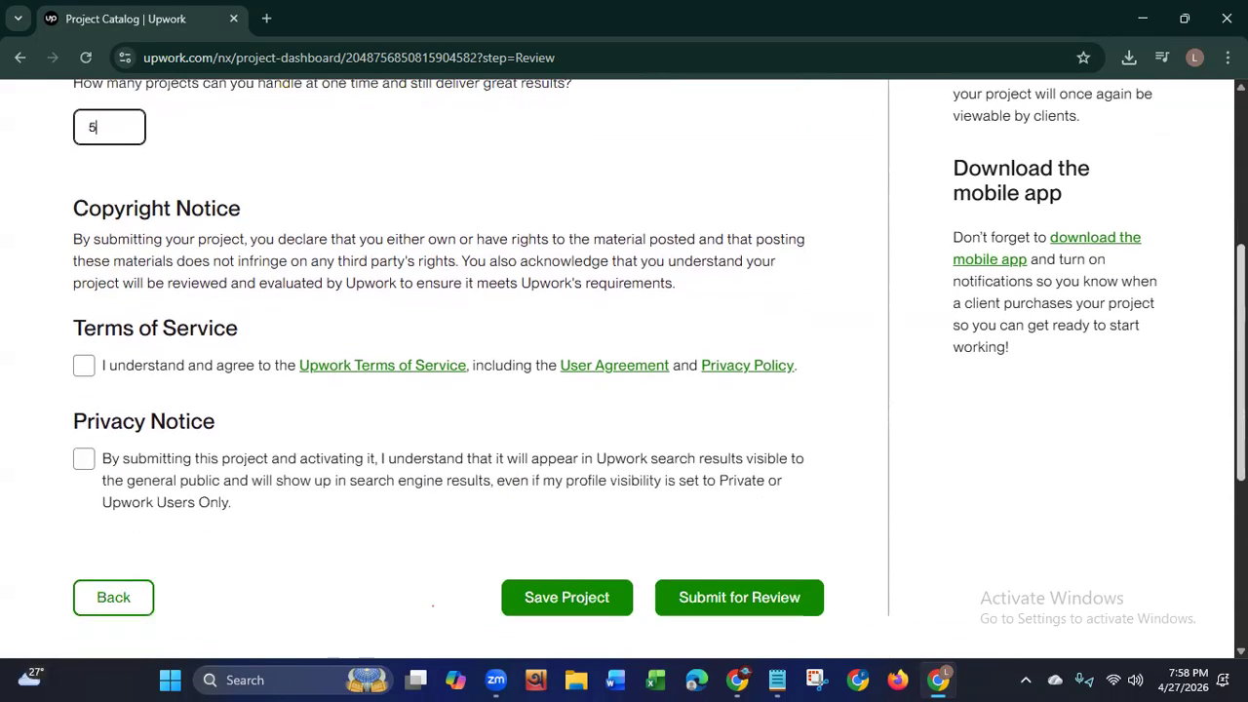
click(83, 263)
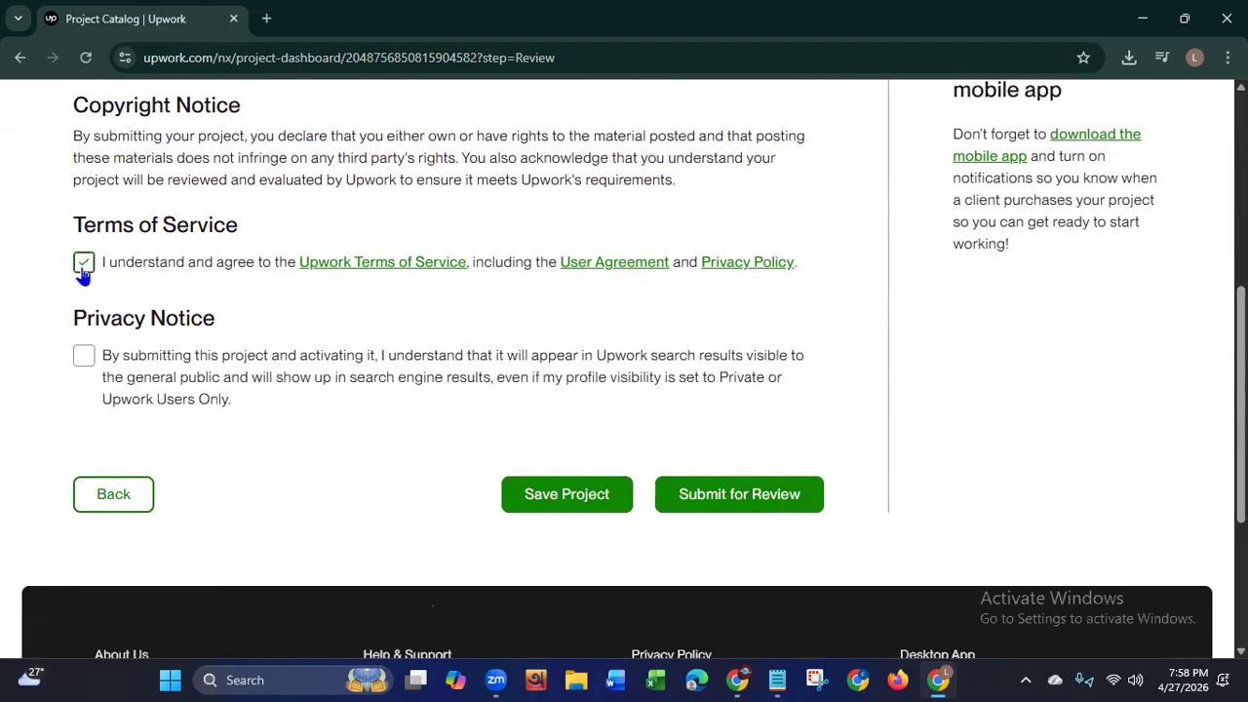
click(84, 357)
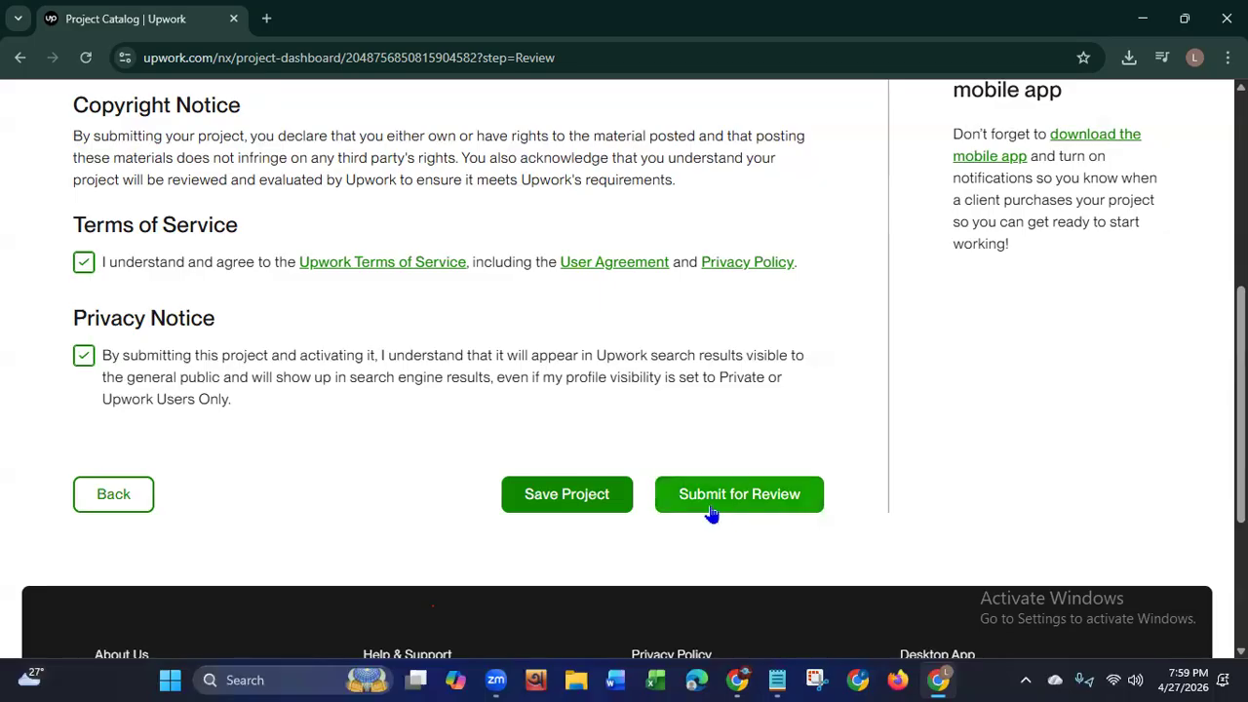
Step: Submit the project, read the watermark, personal-info and other-platform warnings, and confirm Send to Review
click(728, 503)
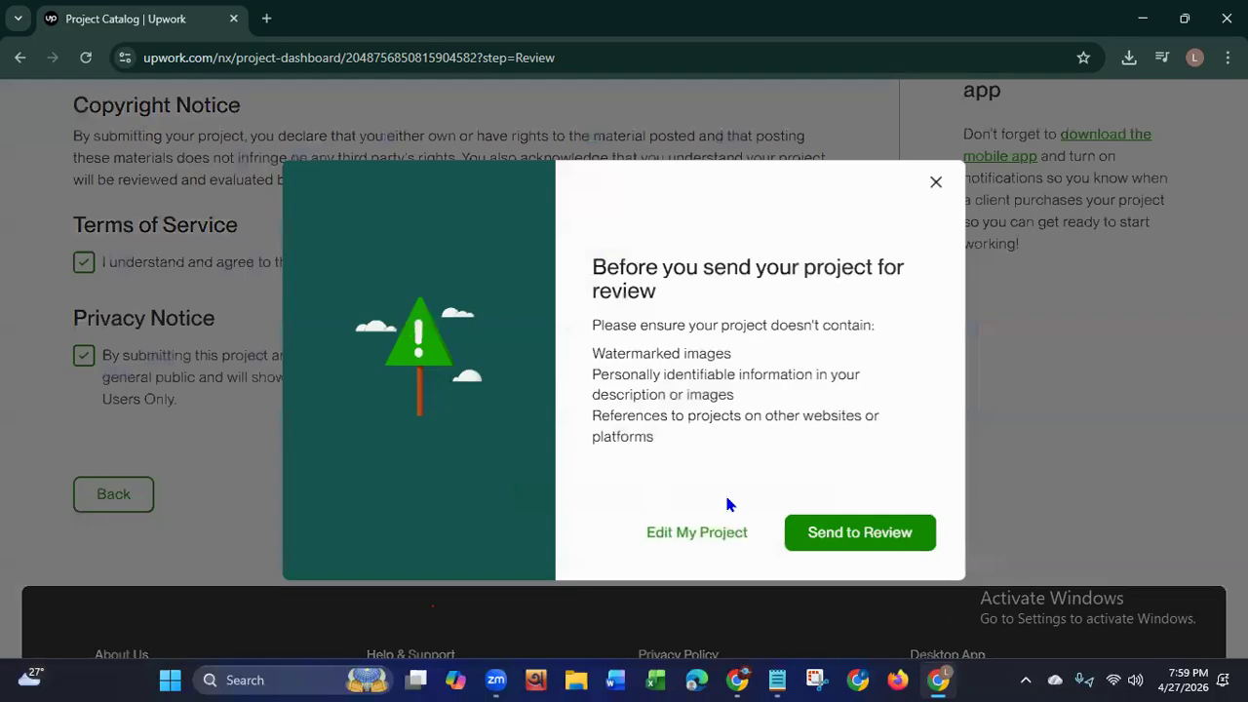
drag(591, 265, 883, 296)
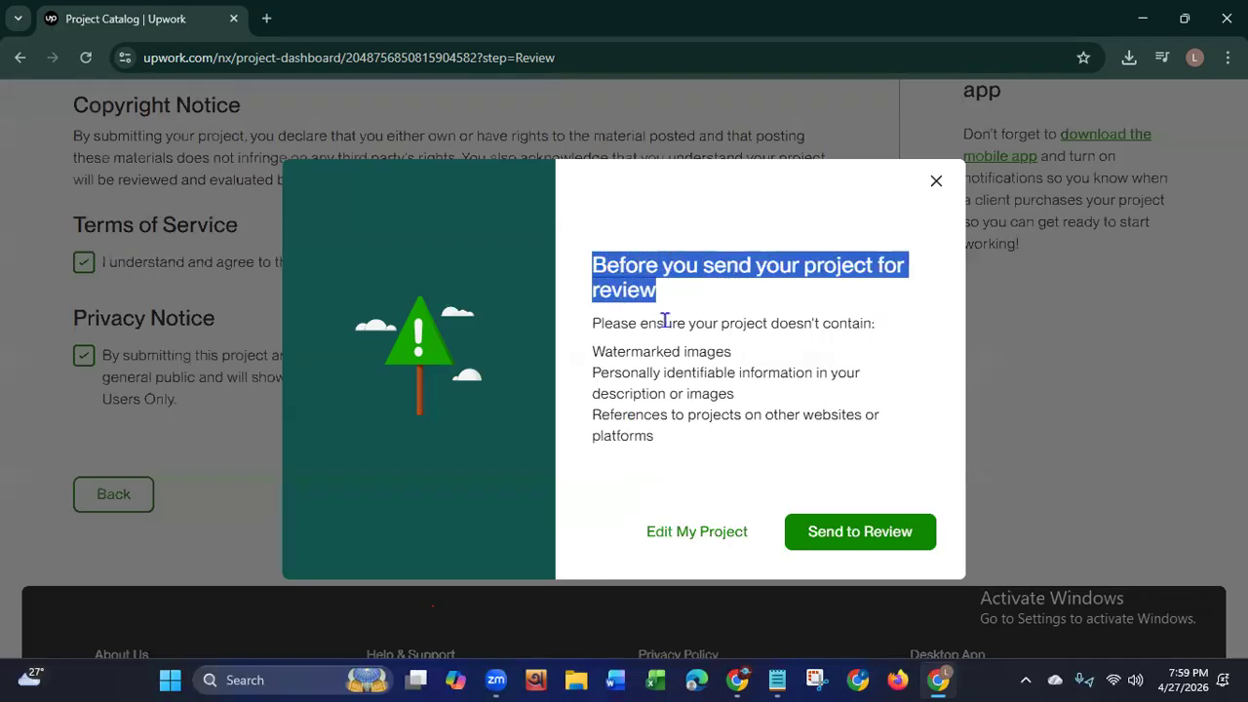
drag(591, 323, 892, 330)
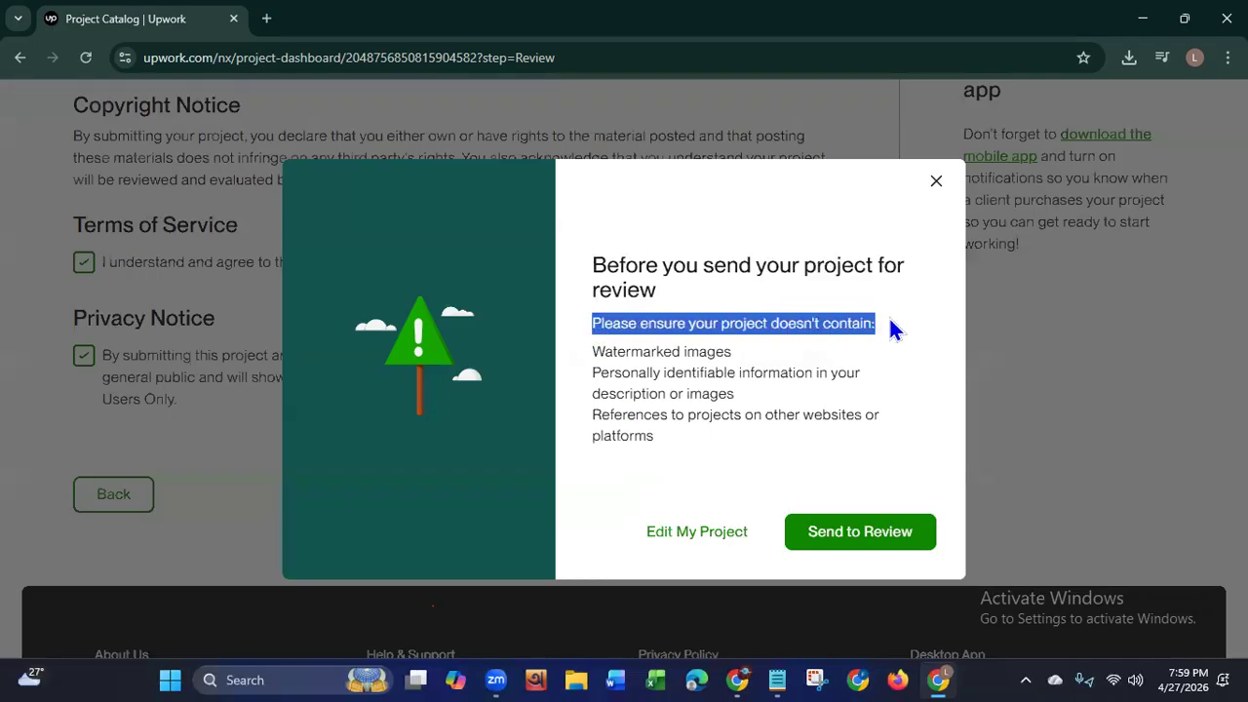
drag(592, 353, 746, 355)
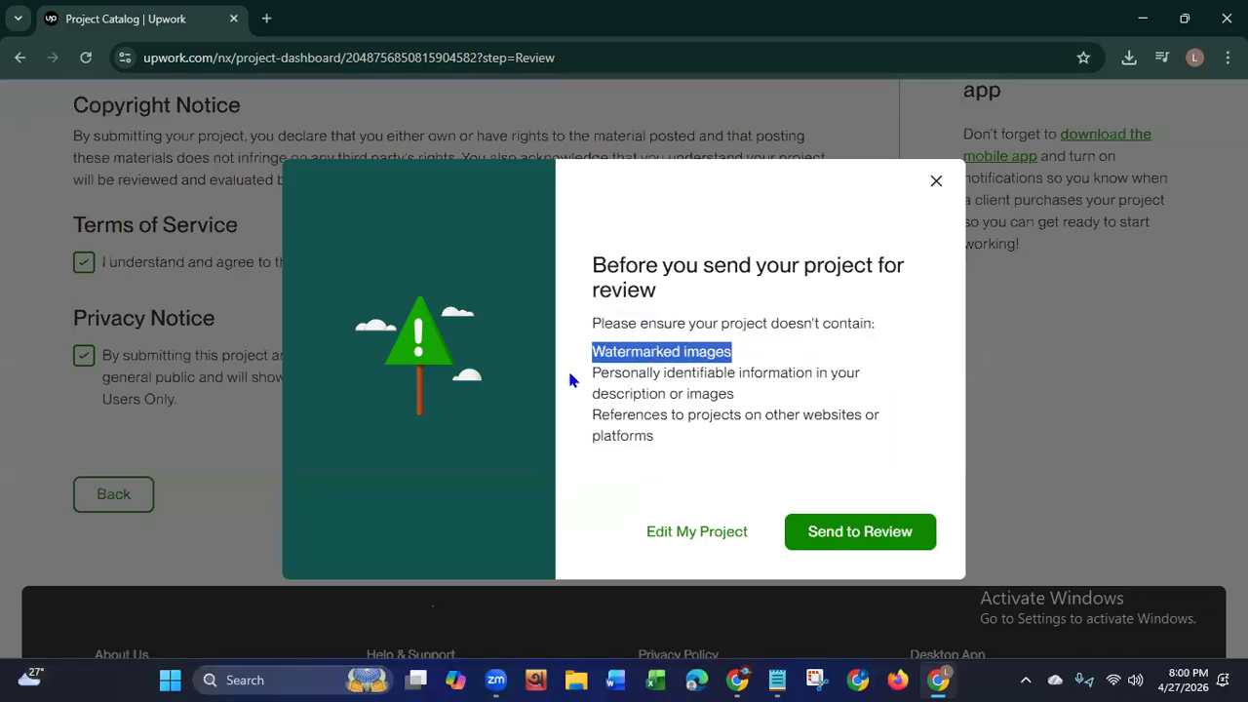
drag(593, 372, 867, 393)
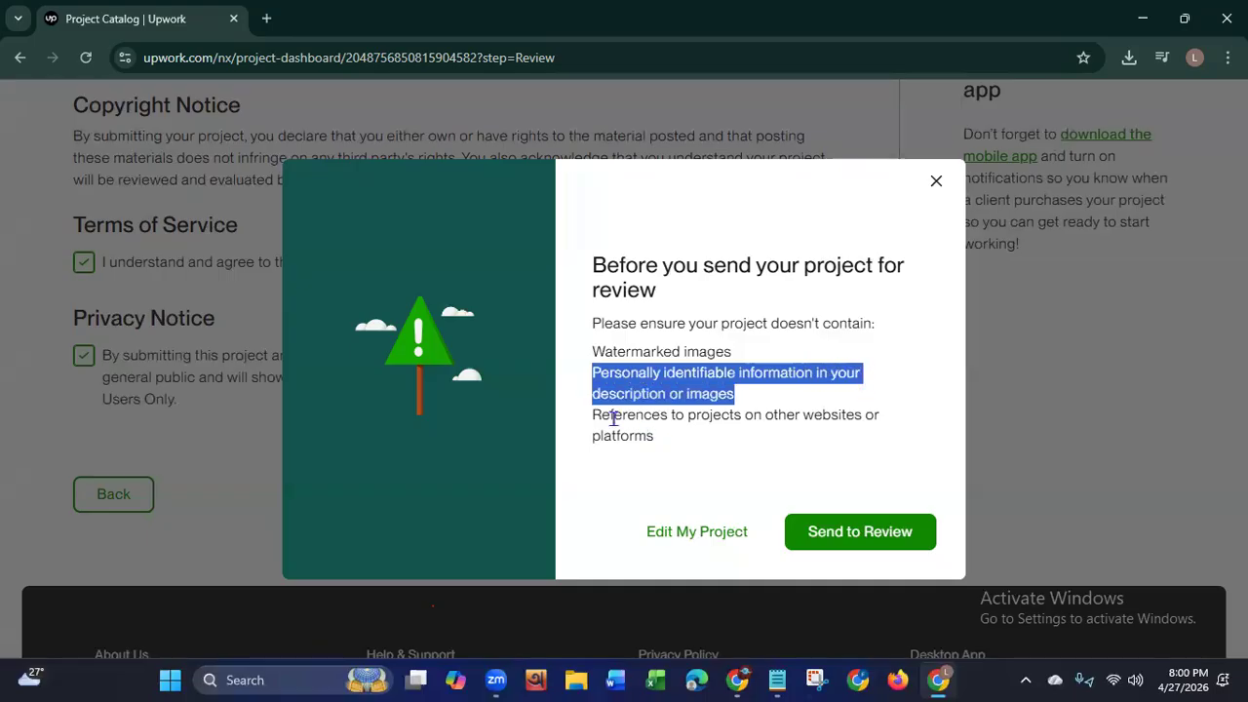
drag(592, 416, 776, 442)
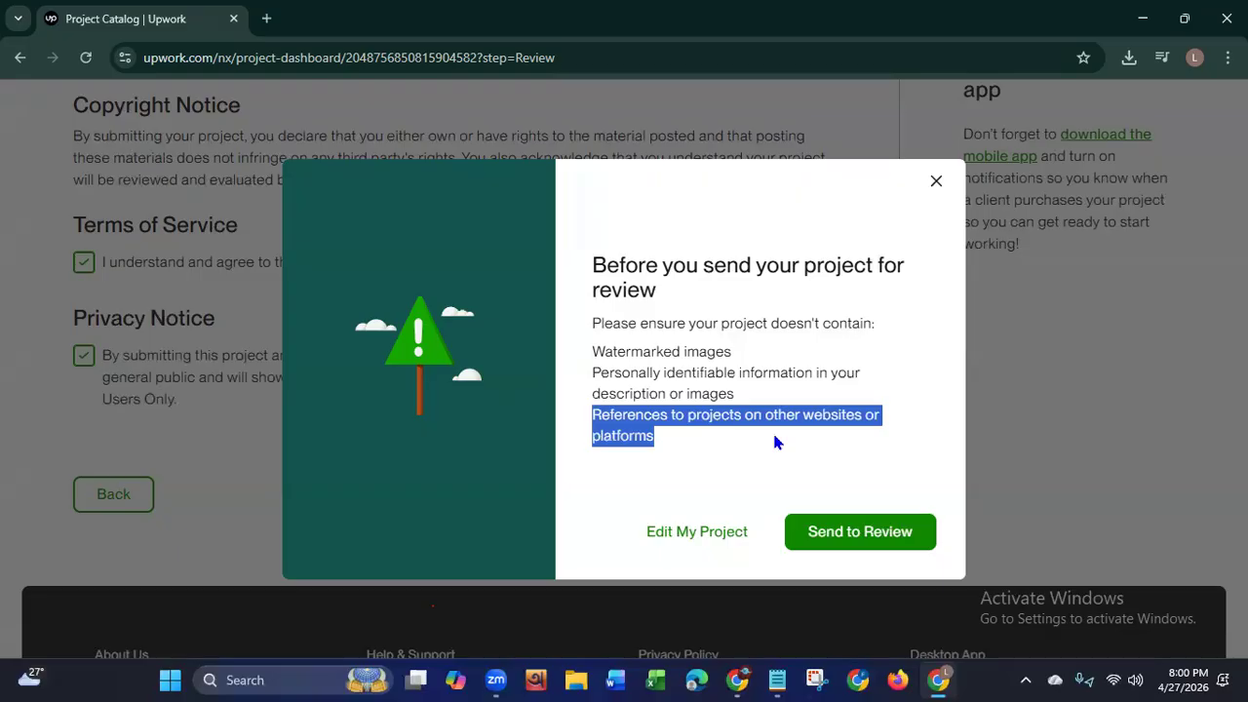
click(881, 539)
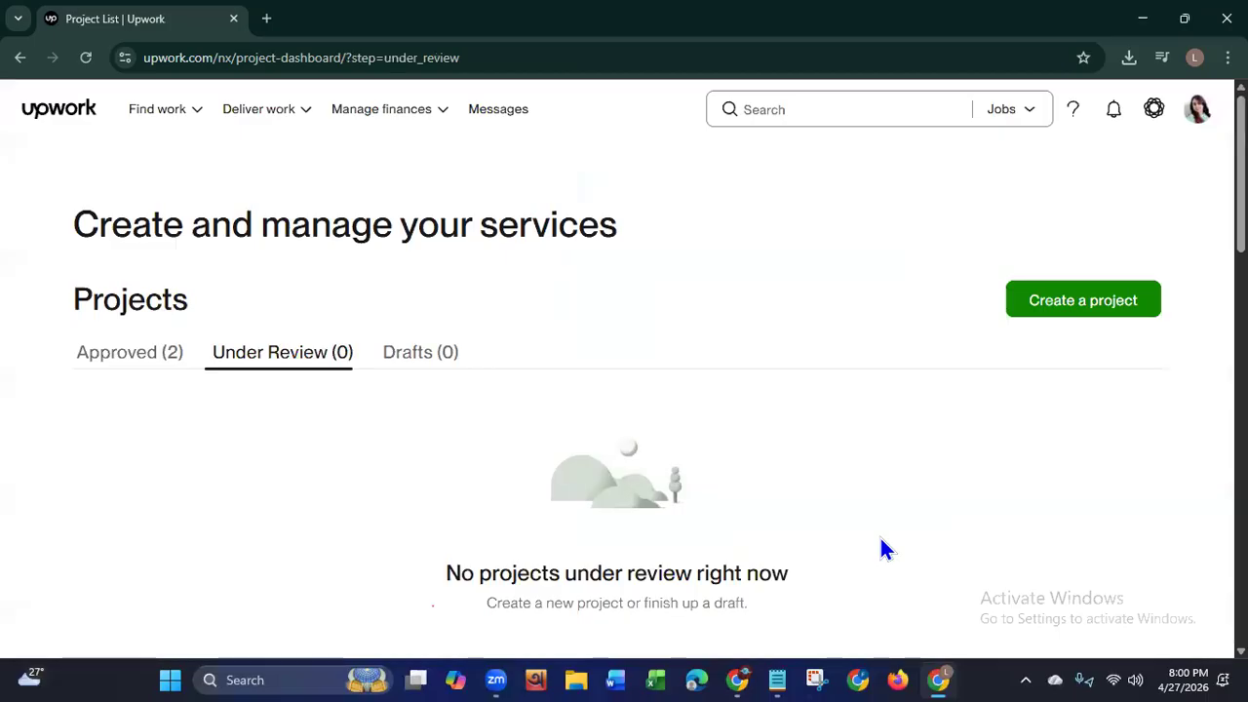
Step: Show the Approved (2) projects list, check that Under Review is empty, and dismiss a project's options menu
click(125, 361)
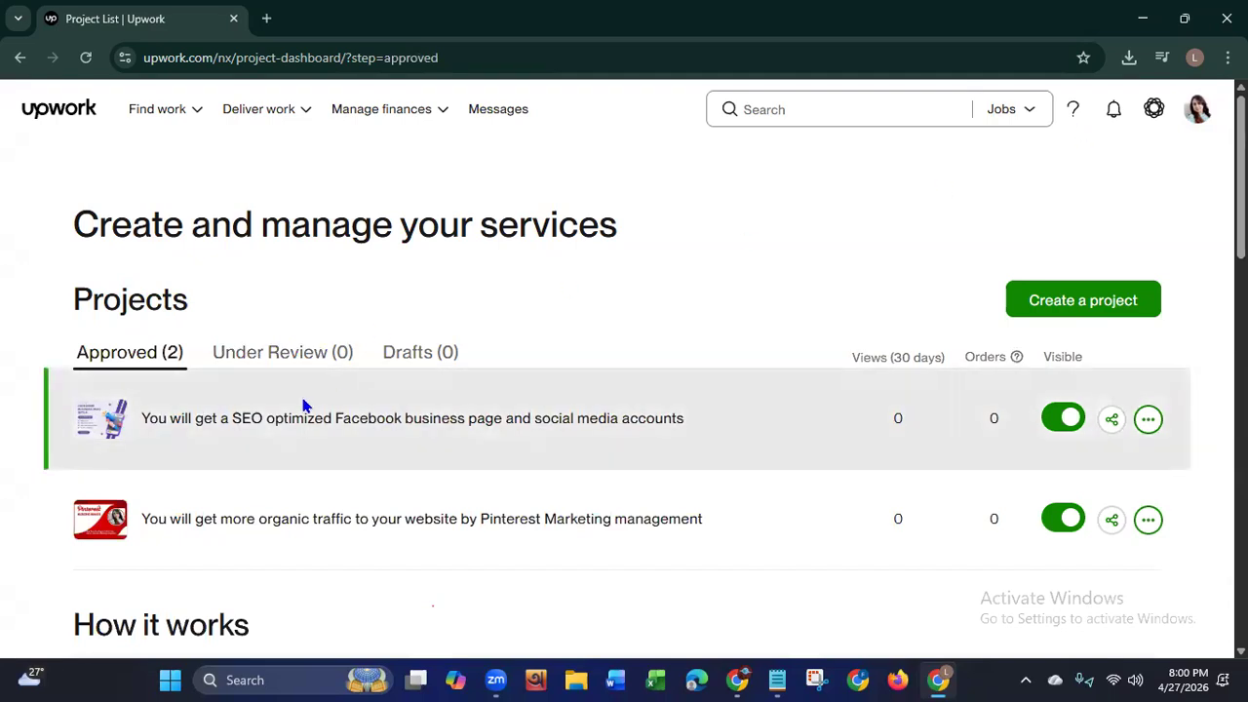
click(288, 363)
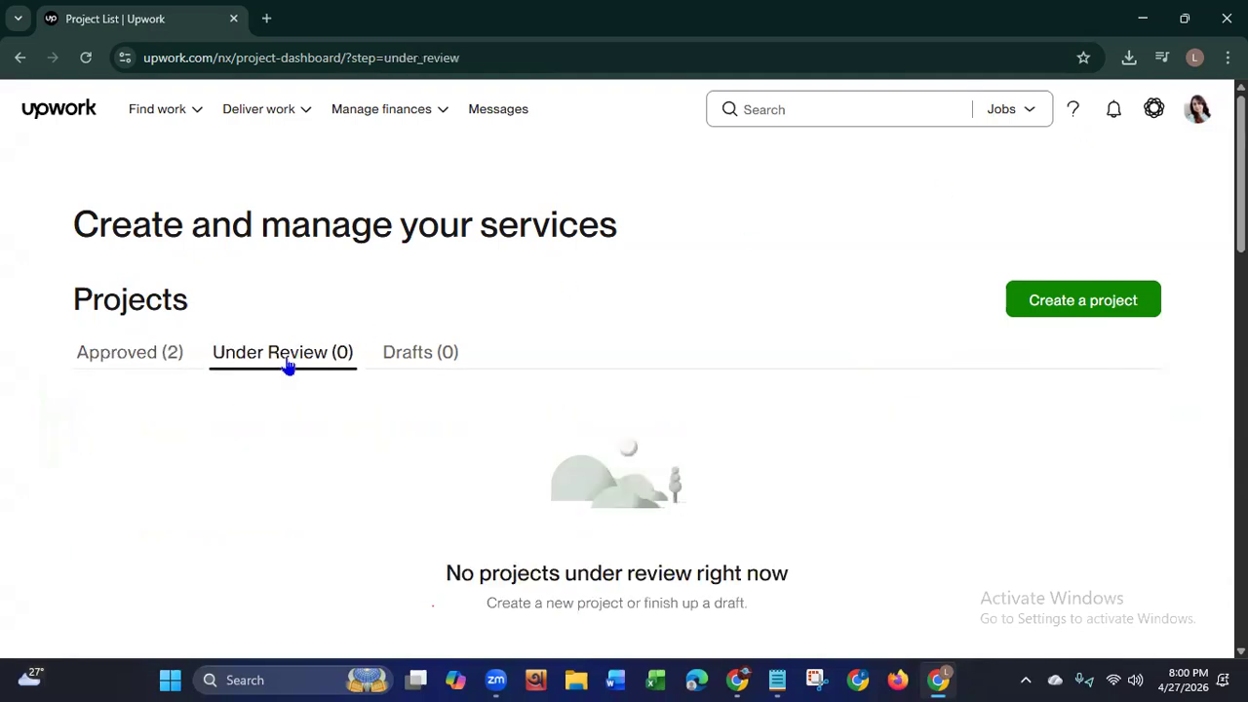
click(144, 365)
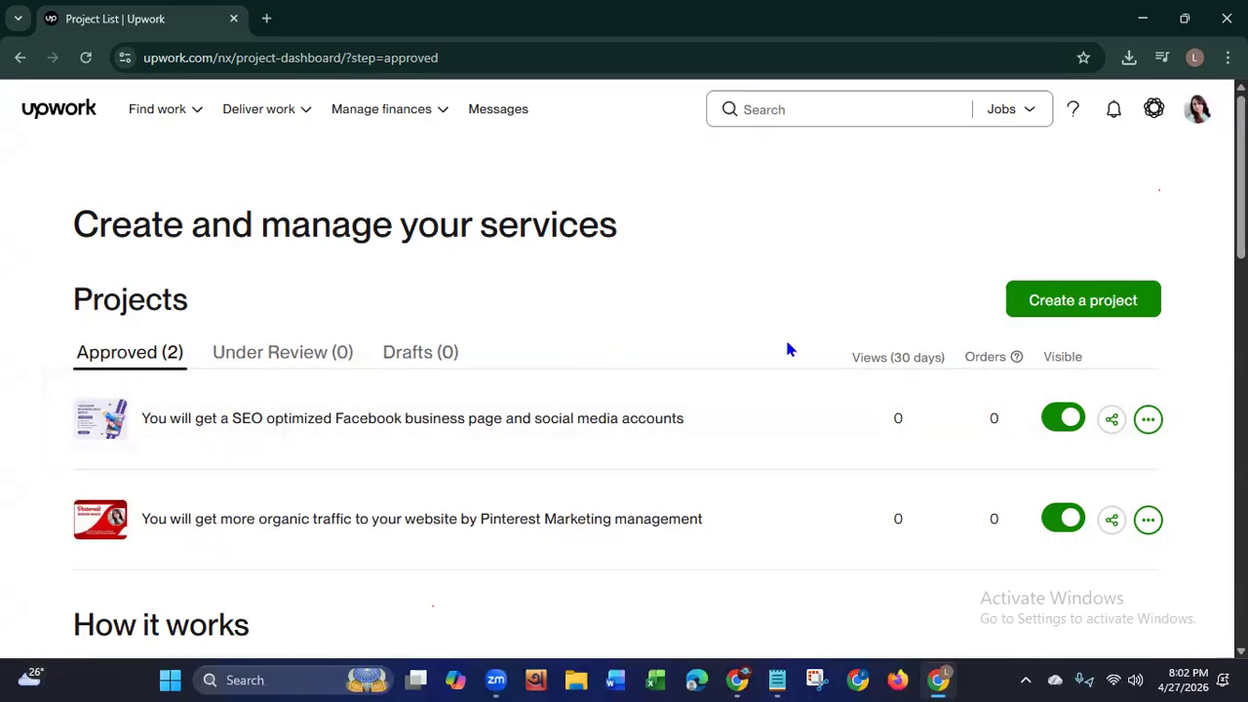
click(1149, 421)
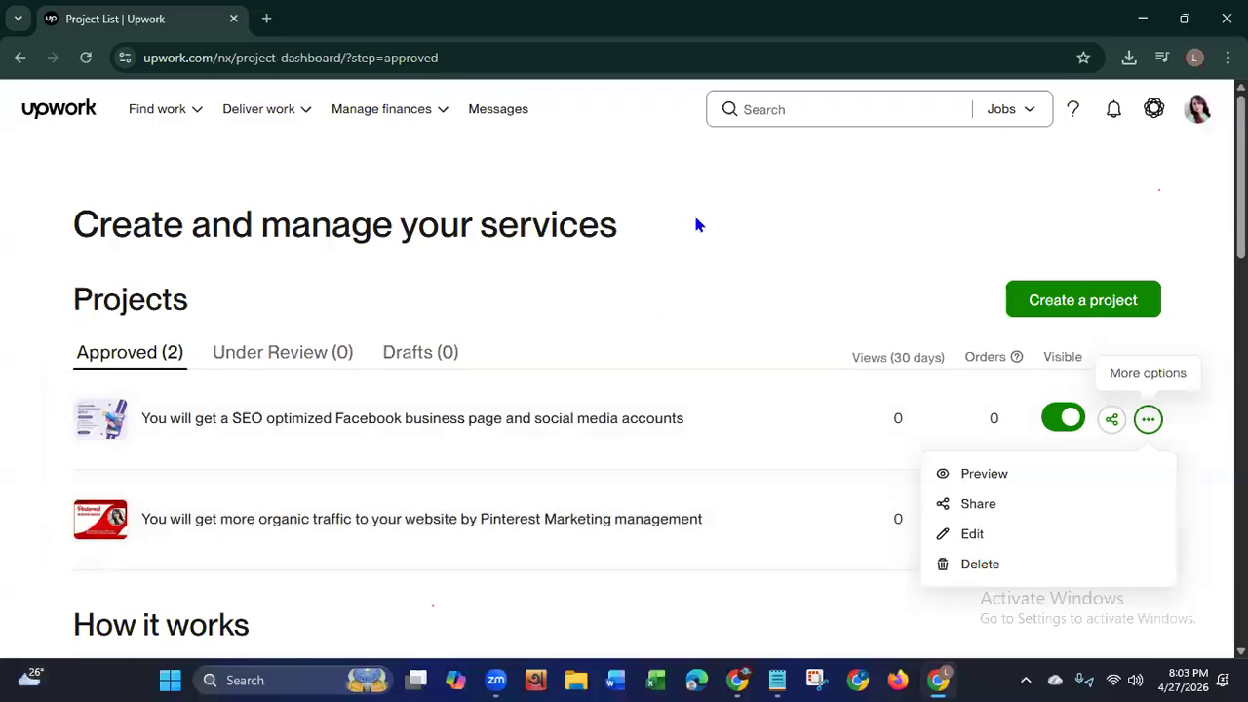
click(748, 282)
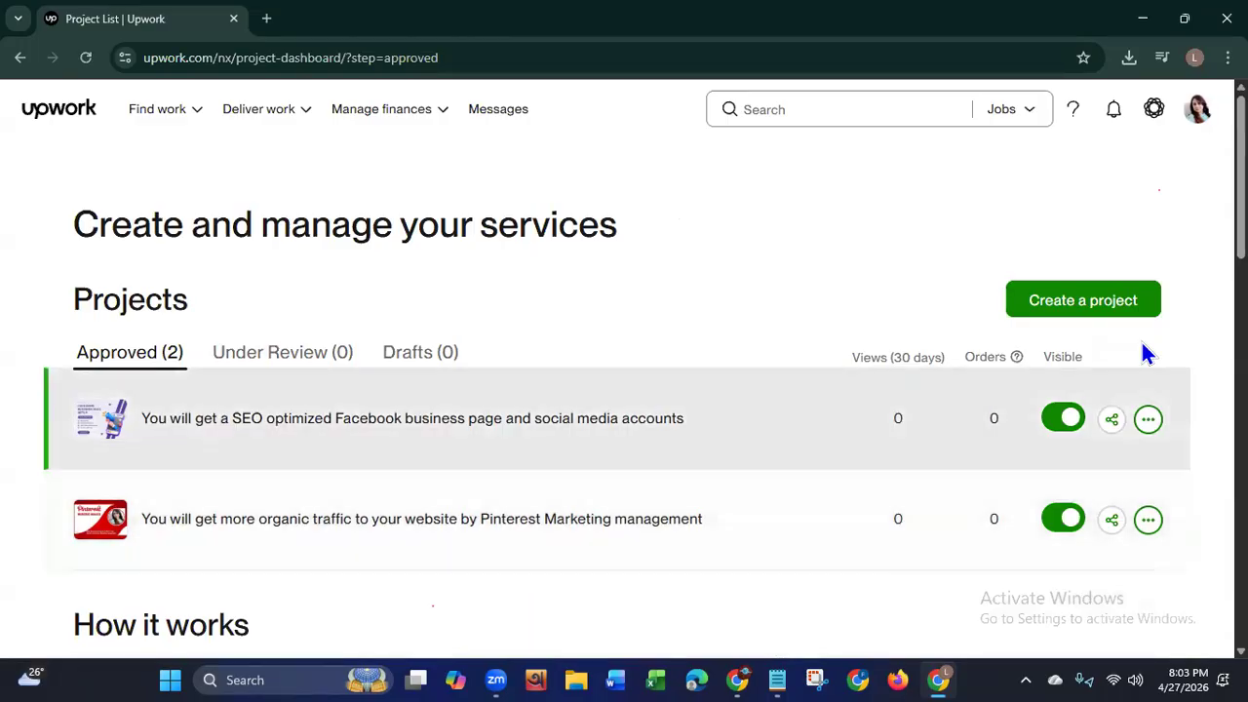
scroll(624, 371, down, 5)
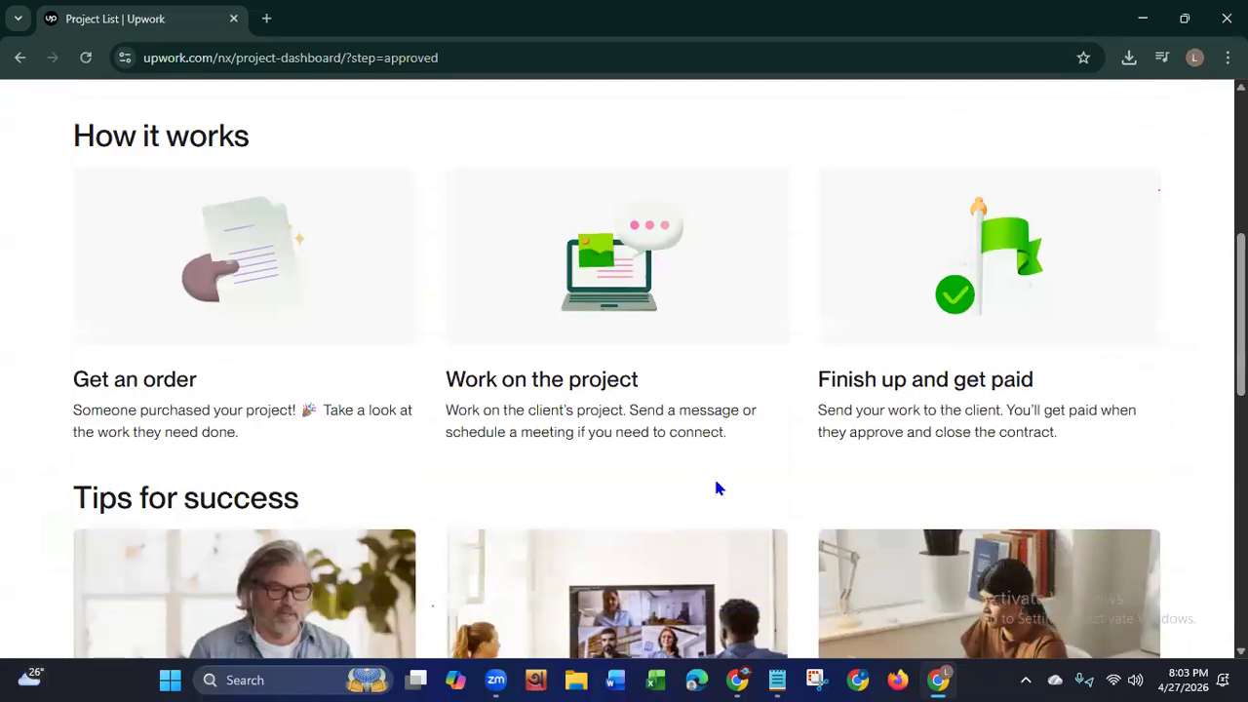
drag(70, 497, 327, 505)
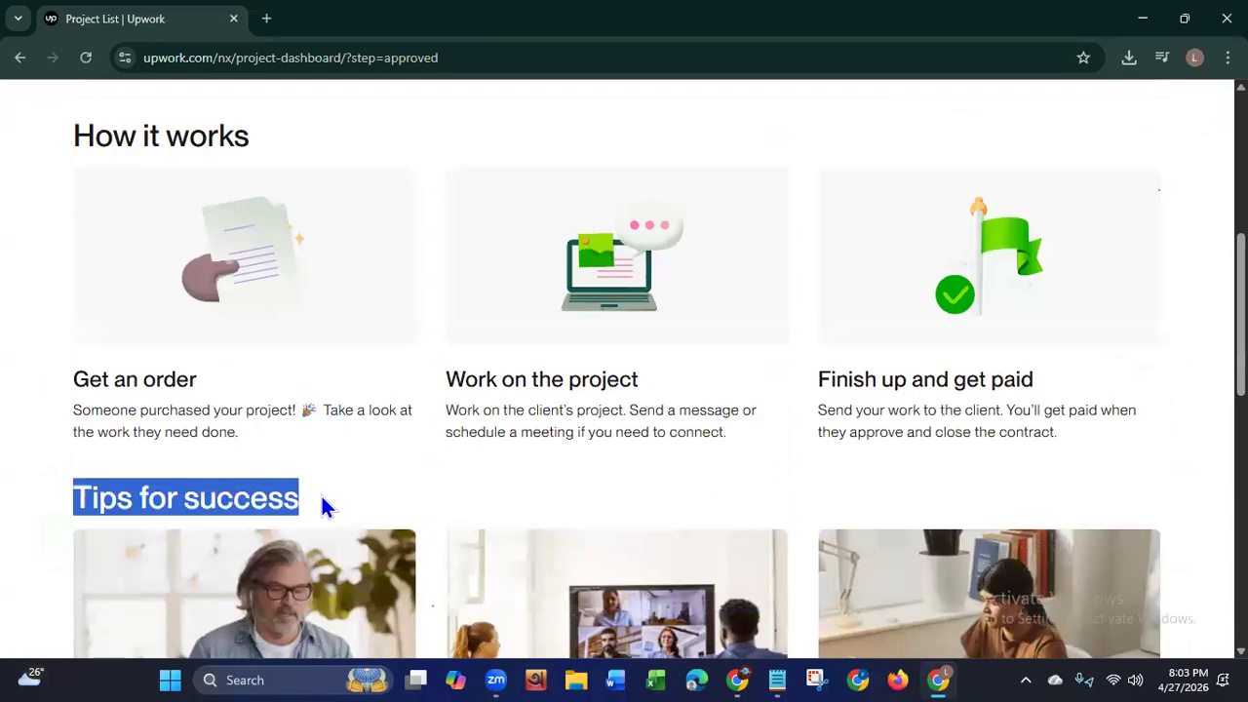
scroll(325, 505, down, 4)
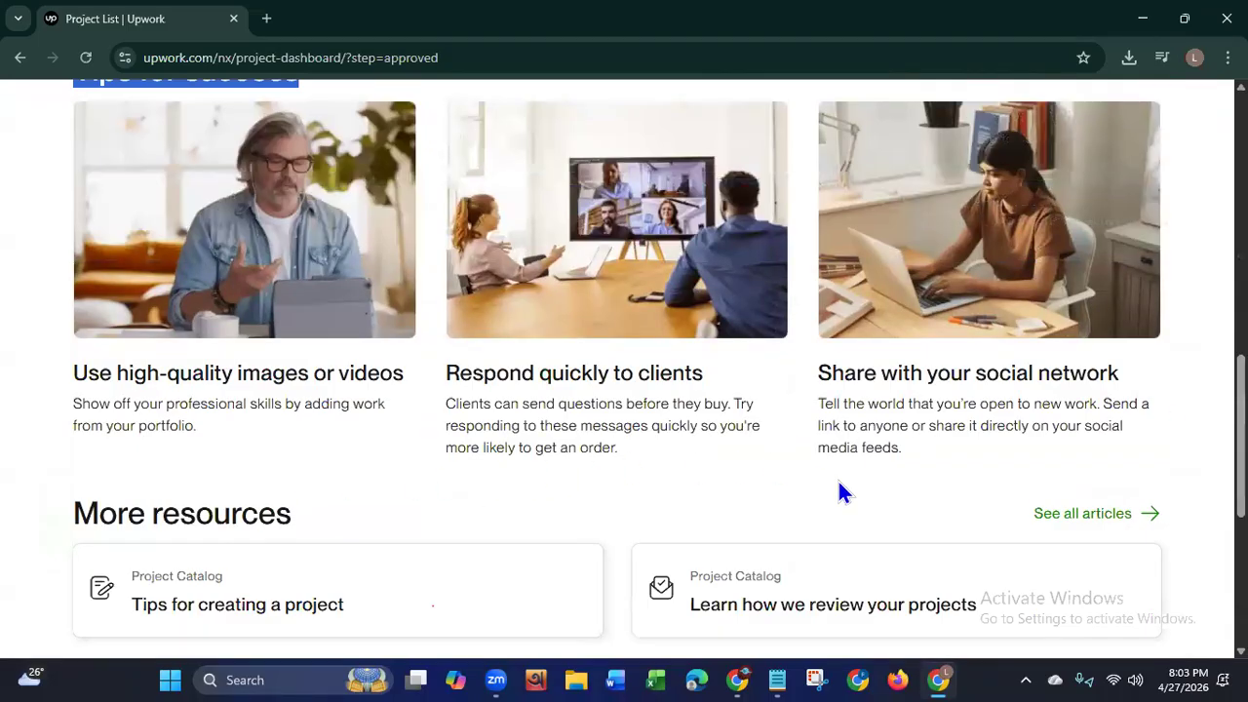
scroll(887, 510, up, 3)
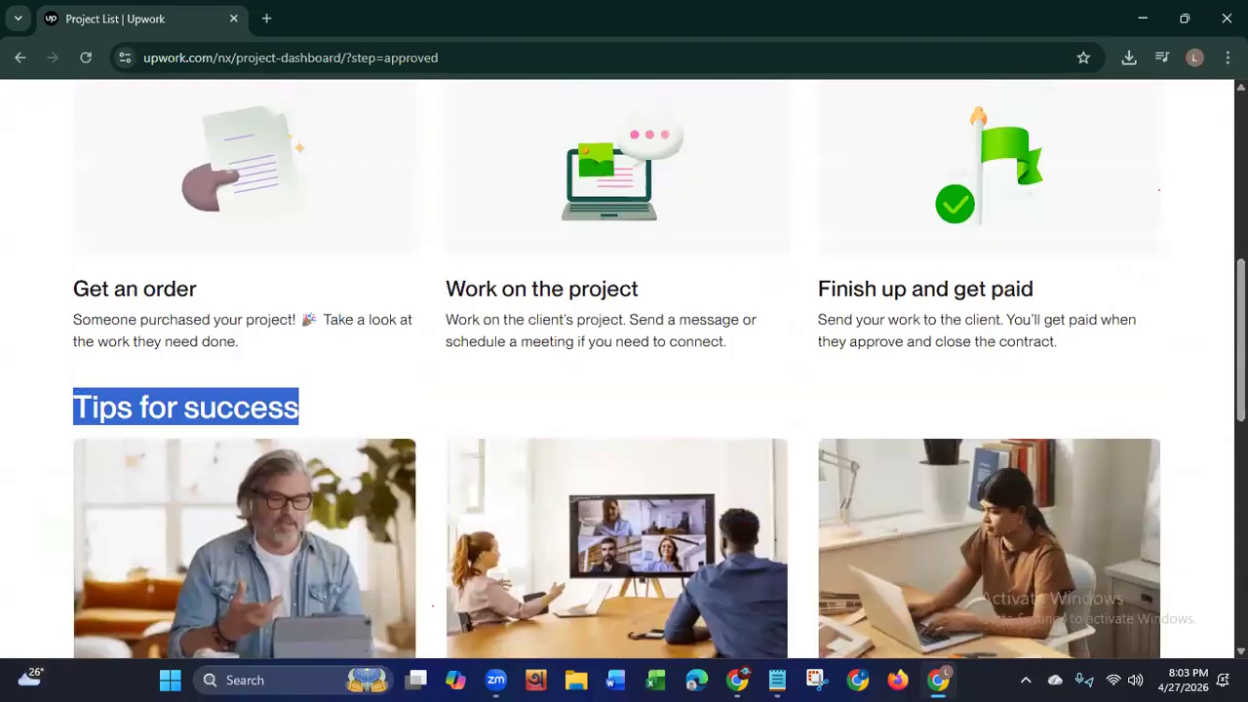
scroll(980, 593, down, 1)
scroll(1203, 432, down, 5)
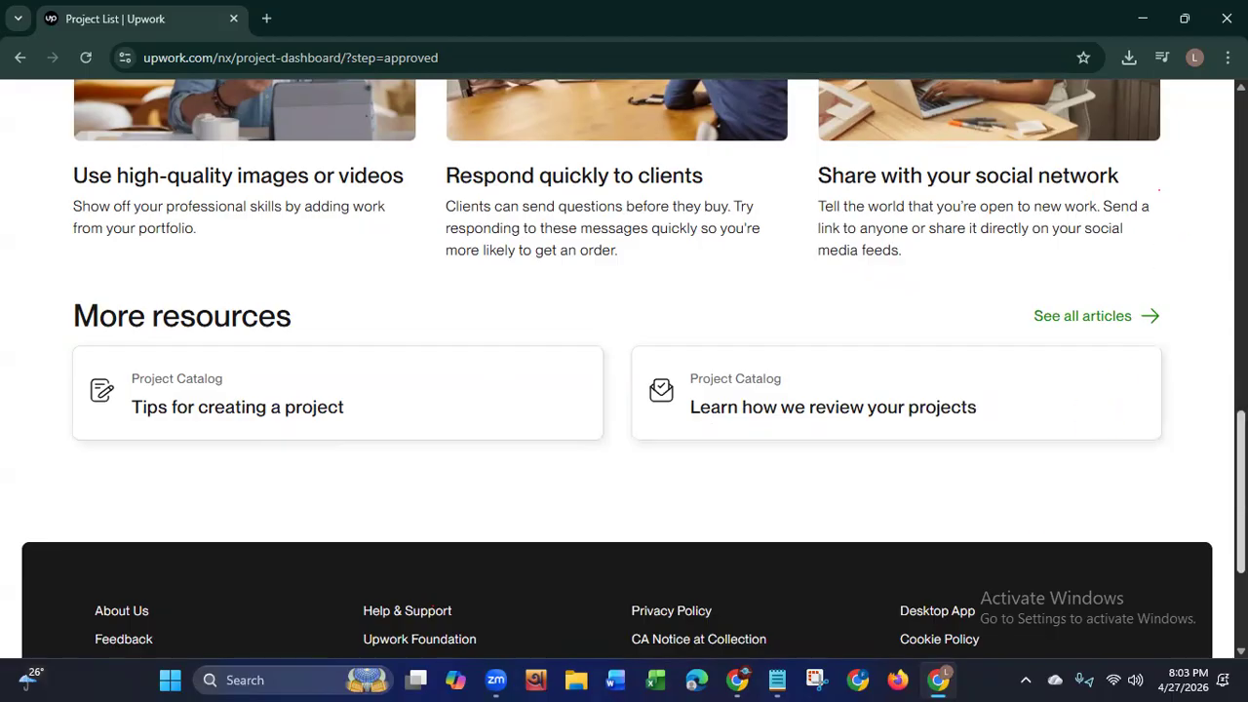
scroll(624, 371, up, 15)
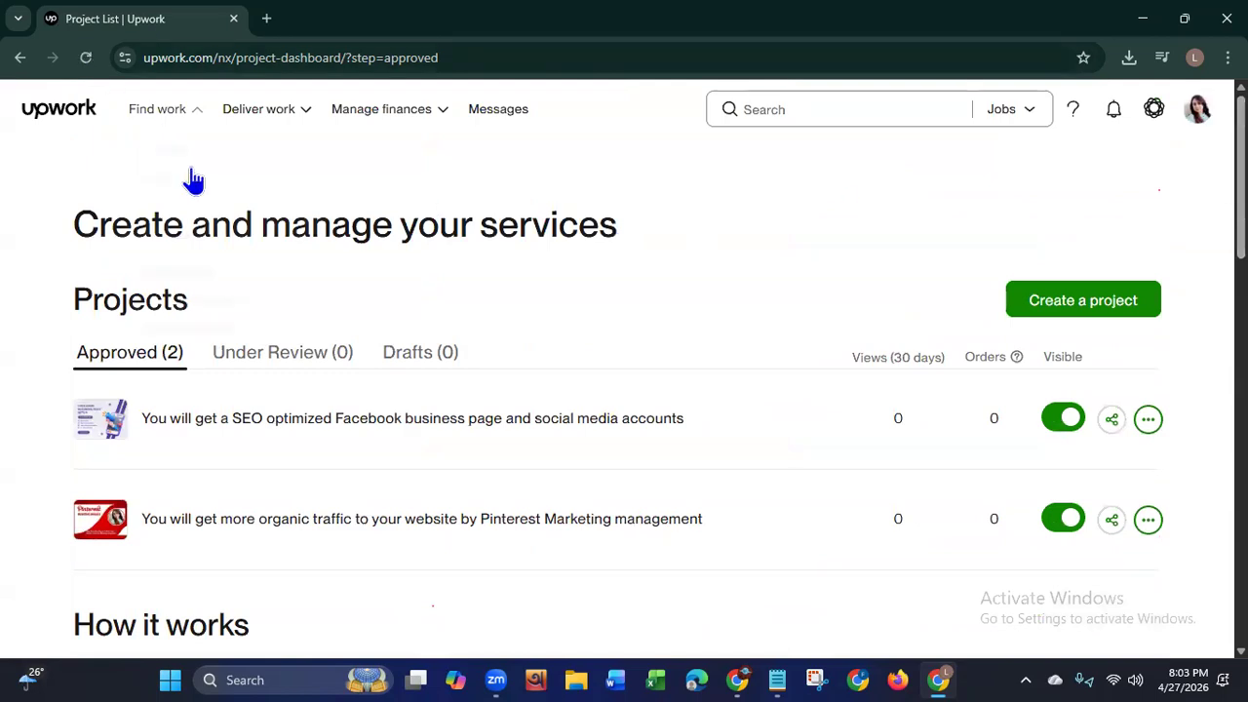
Step: Close the Chrome window and refresh the Windows desktop
mouse_move(185, 125)
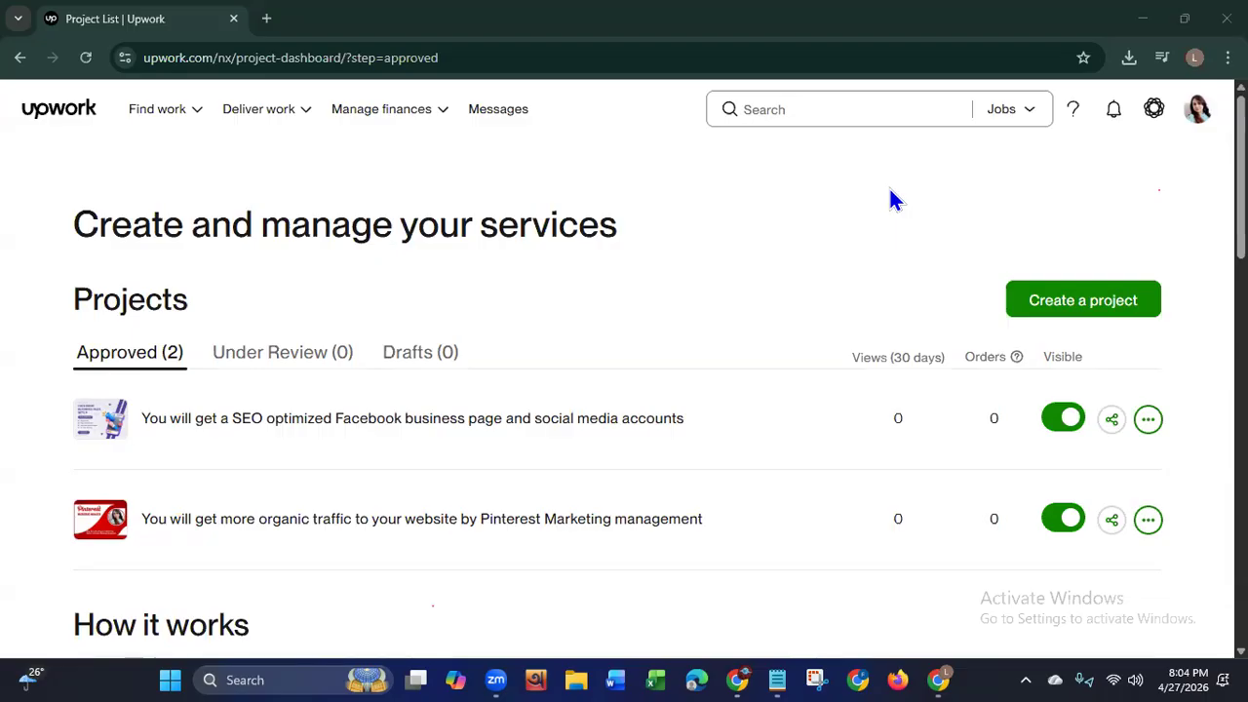
click(1227, 19)
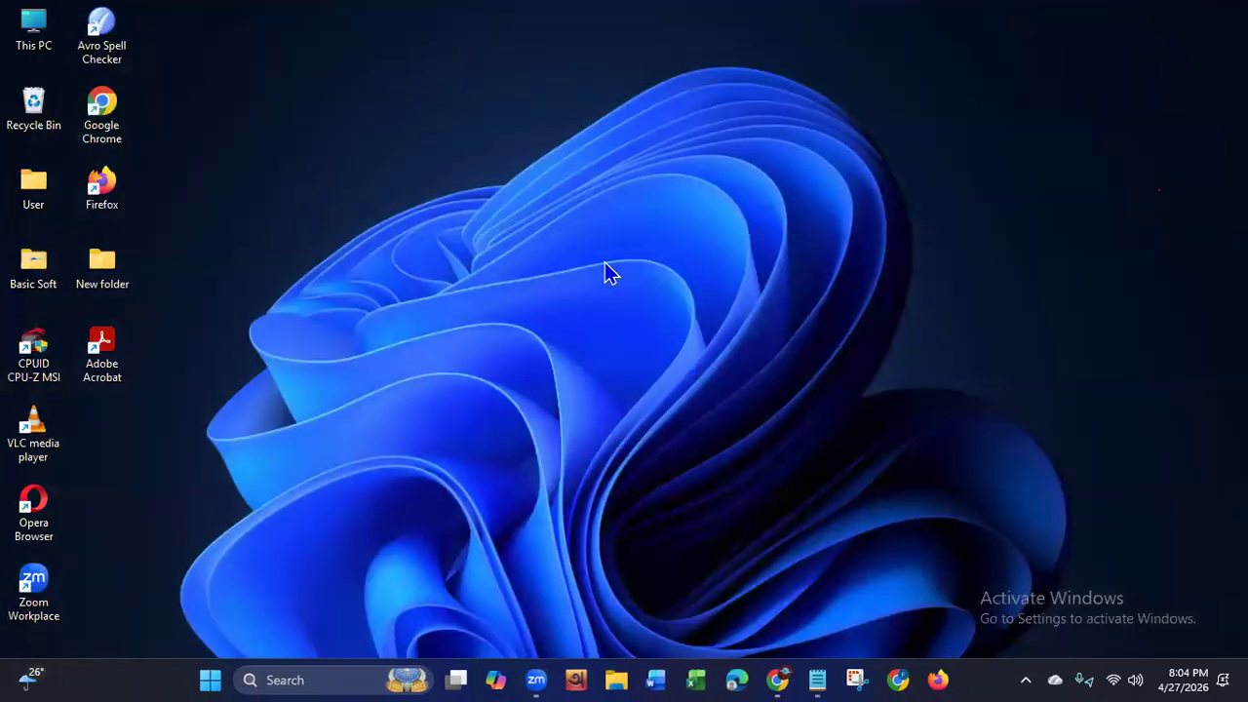
right_click(604, 263)
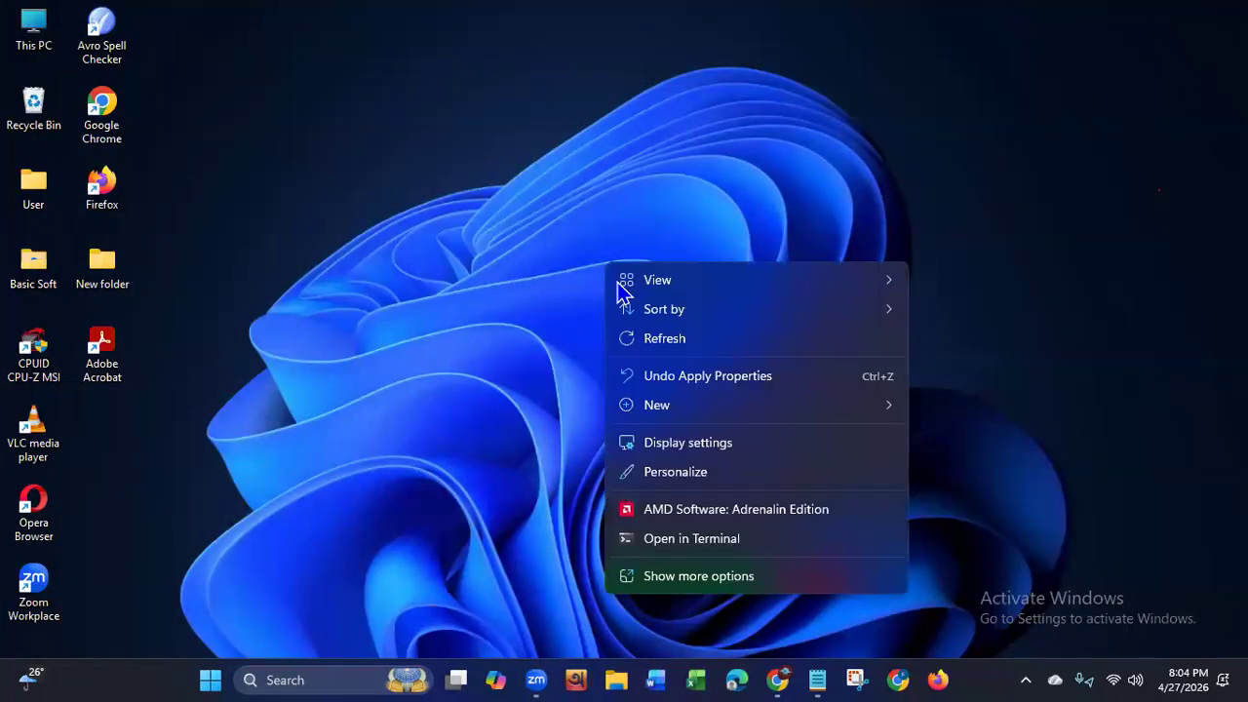
click(647, 341)
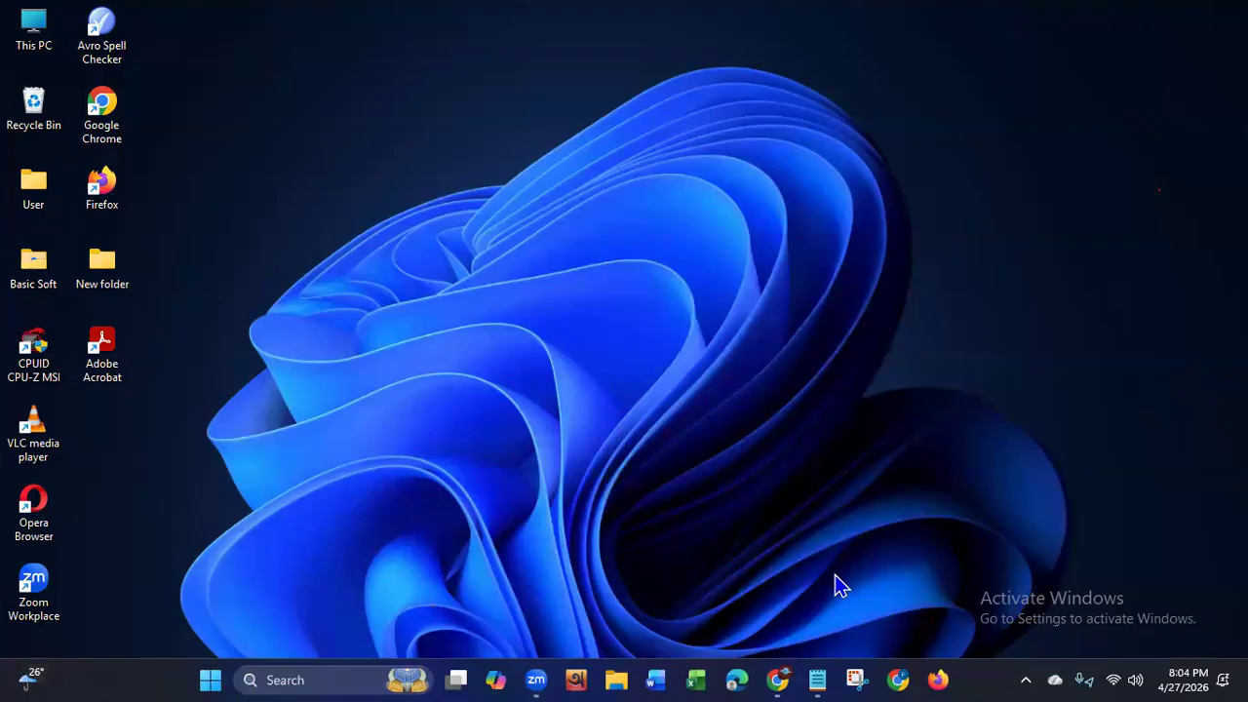